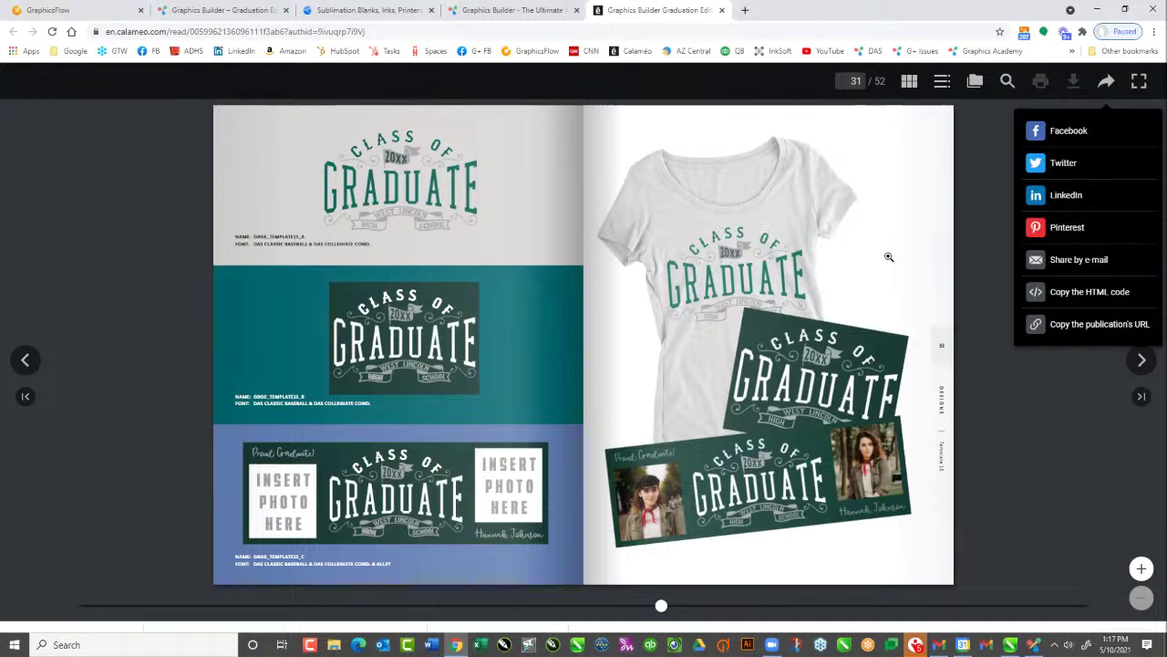
# Flip the Calameo graduation catalog from page 31 to page 41, then return to CorelDRAW
pyautogui.click(1142, 360)
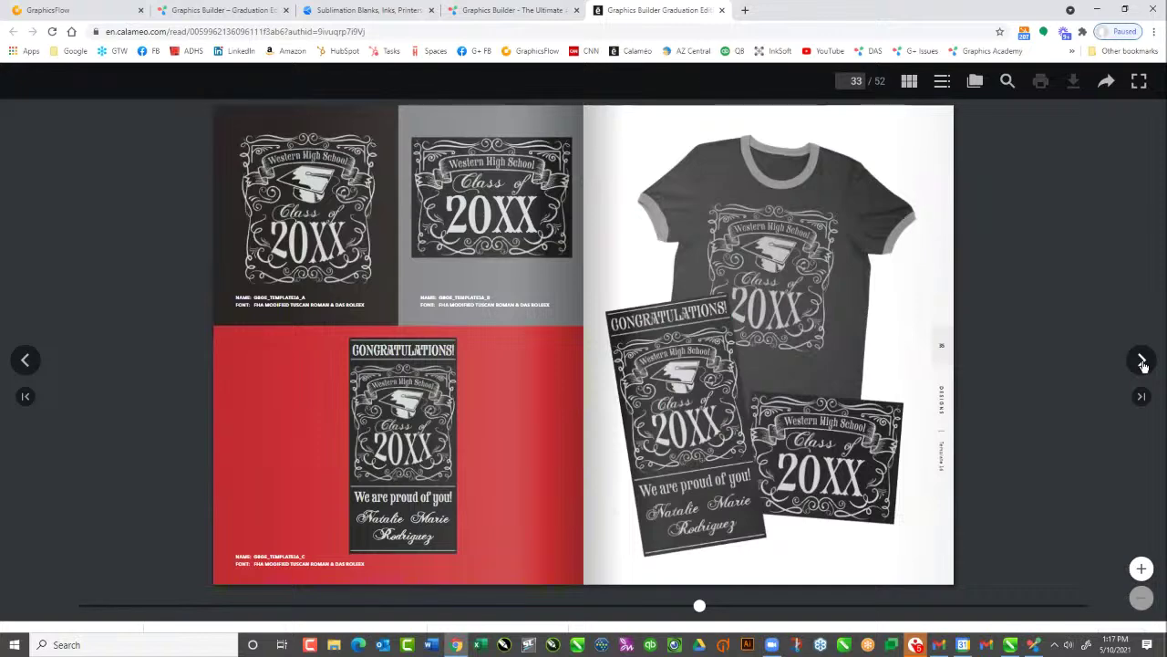
pyautogui.click(1142, 361)
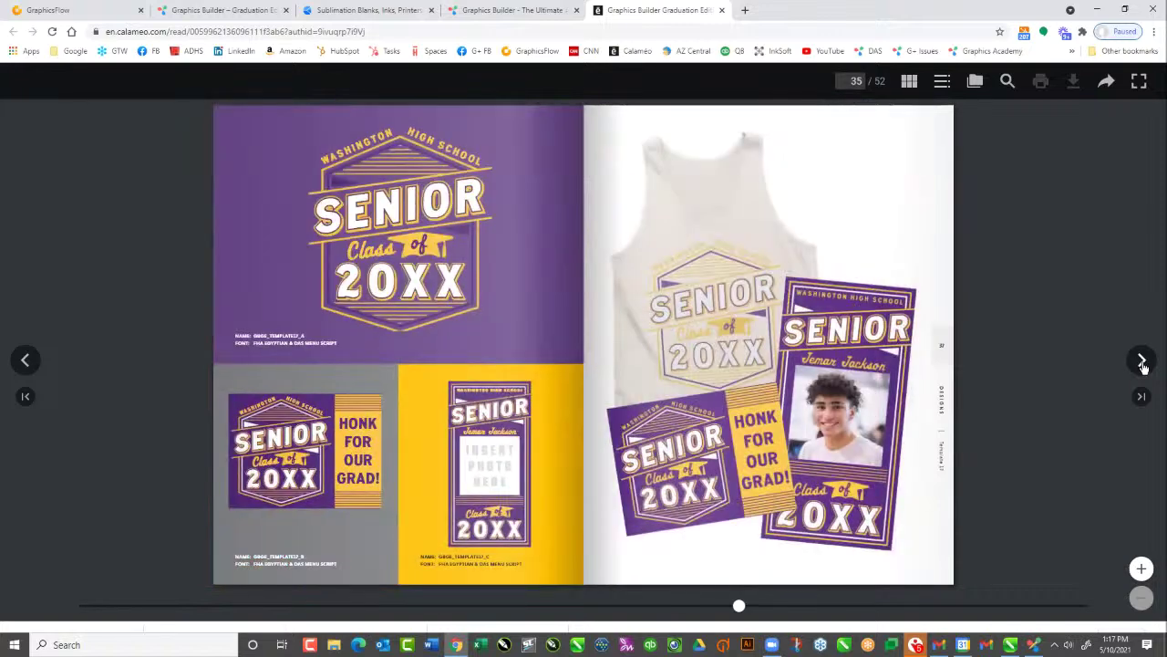
pyautogui.click(1142, 362)
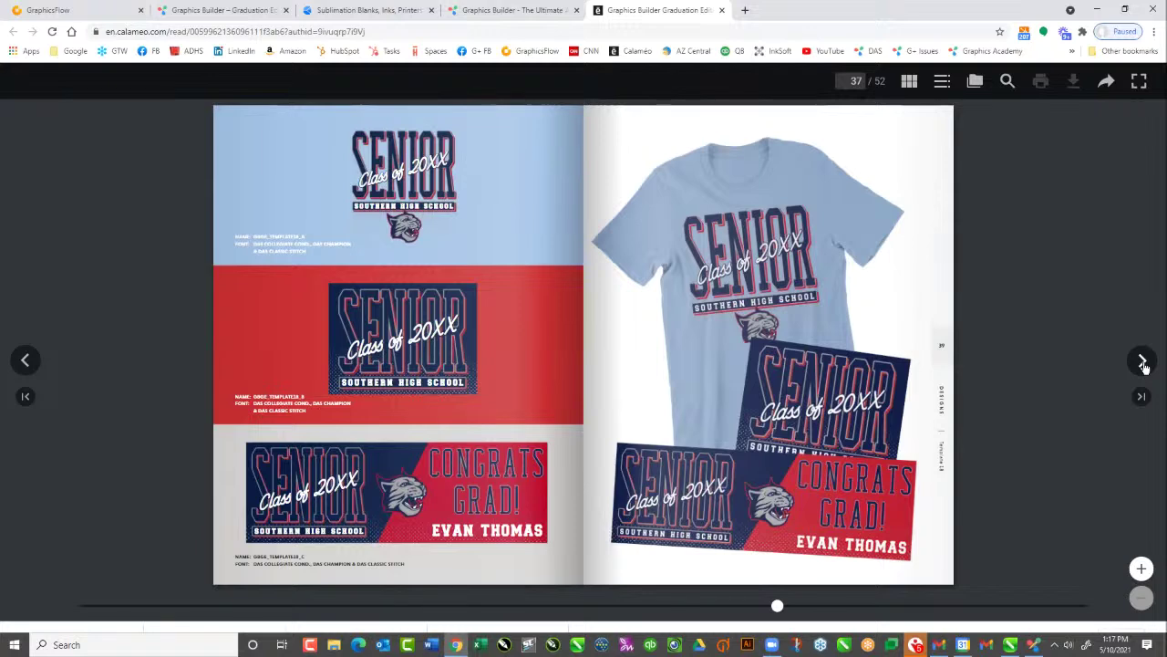
pyautogui.click(1143, 363)
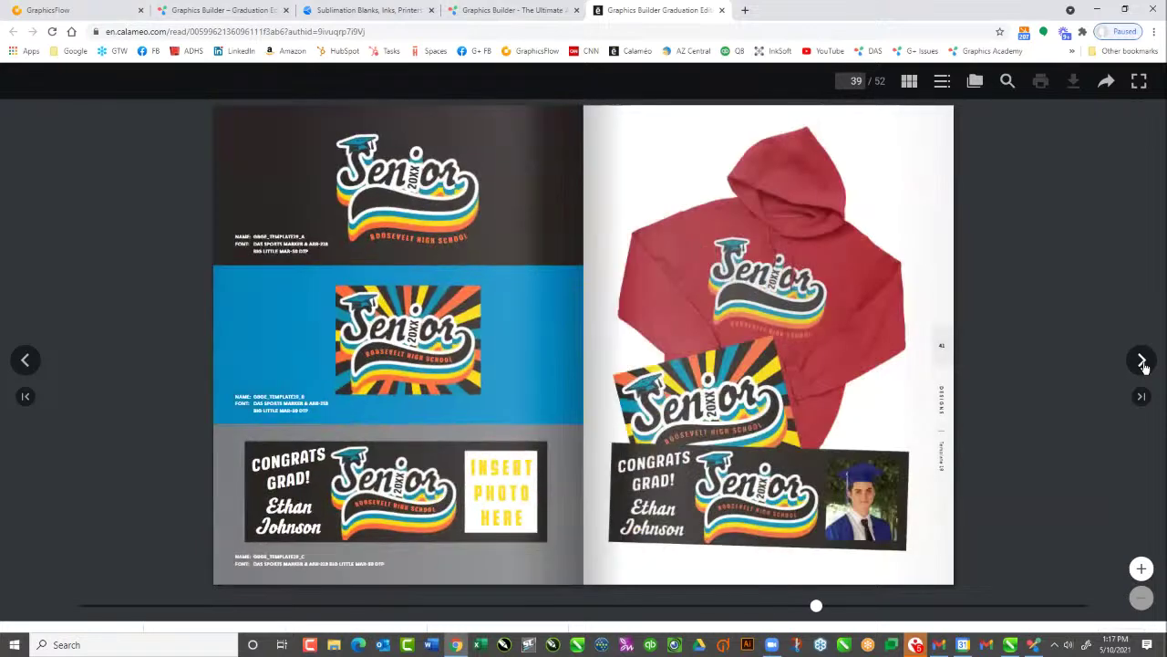
pyautogui.click(1144, 363)
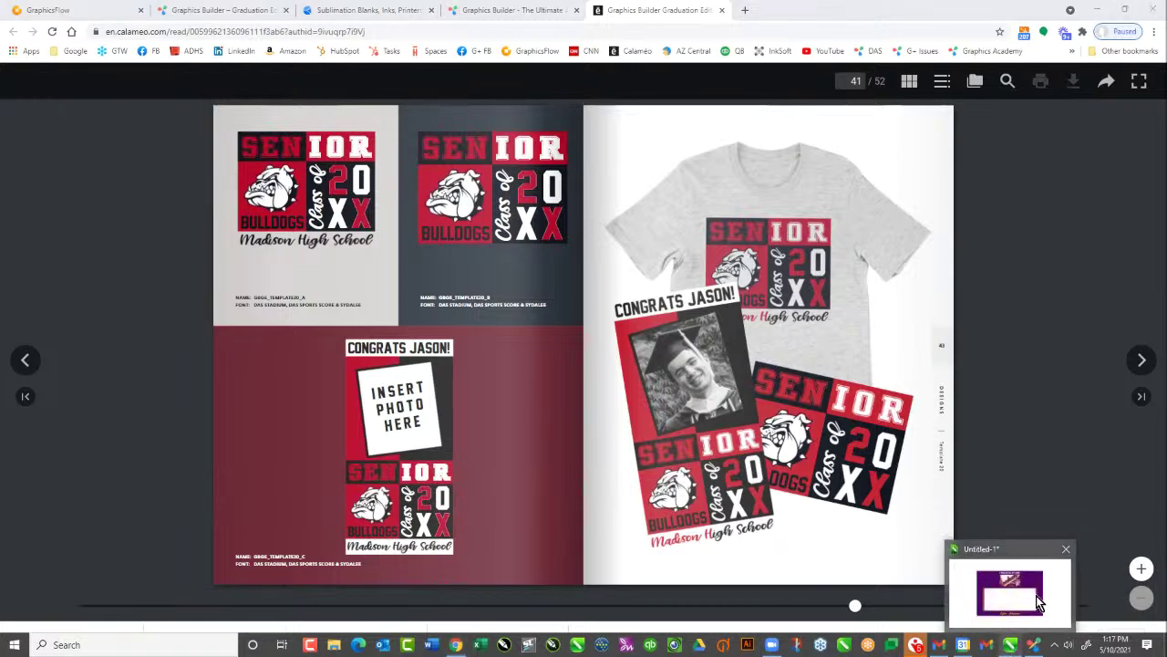
pyautogui.click(1011, 645)
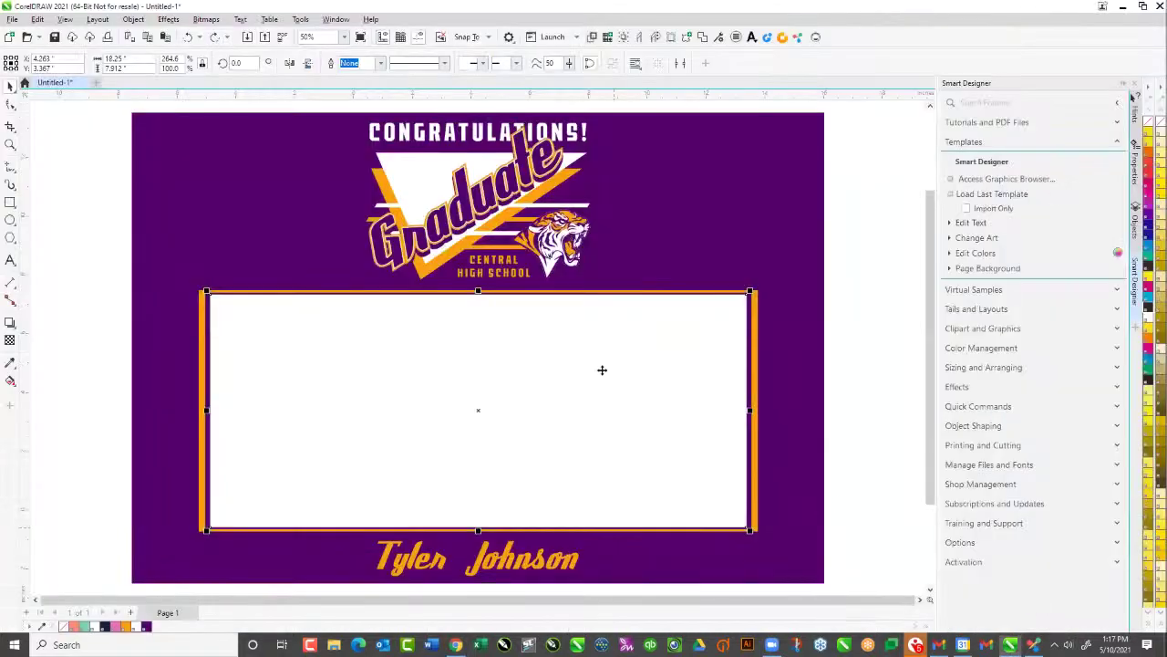
# Create a blank Letter-size document, Untitled-2, with the default settings
pyautogui.click(97, 82)
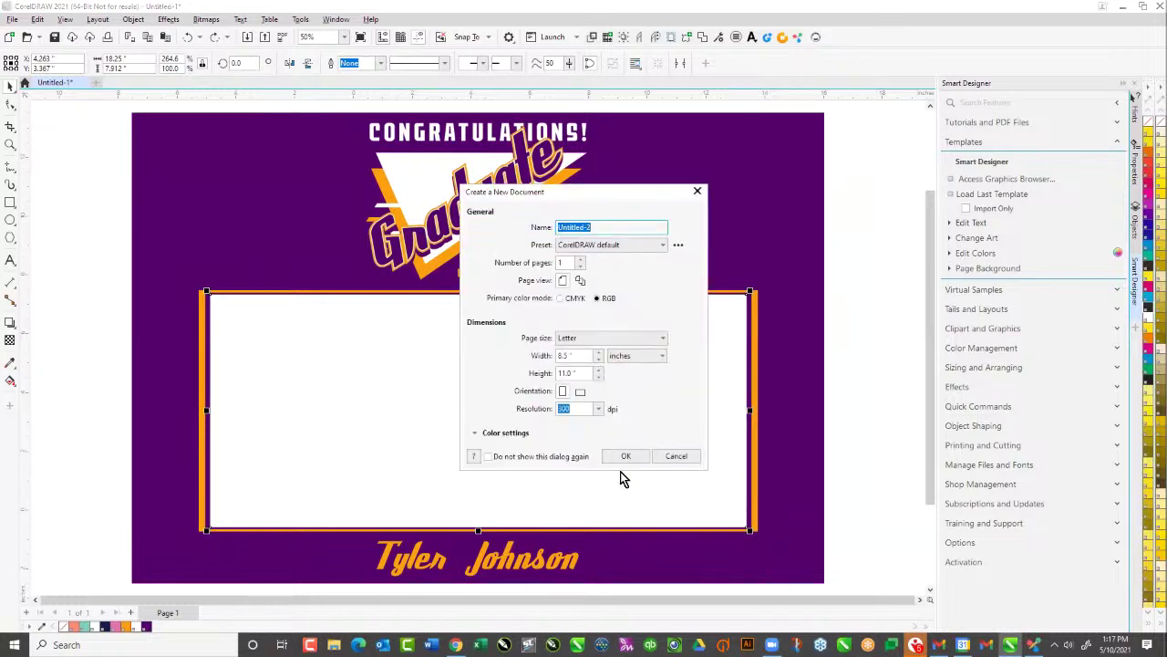
pyautogui.click(624, 466)
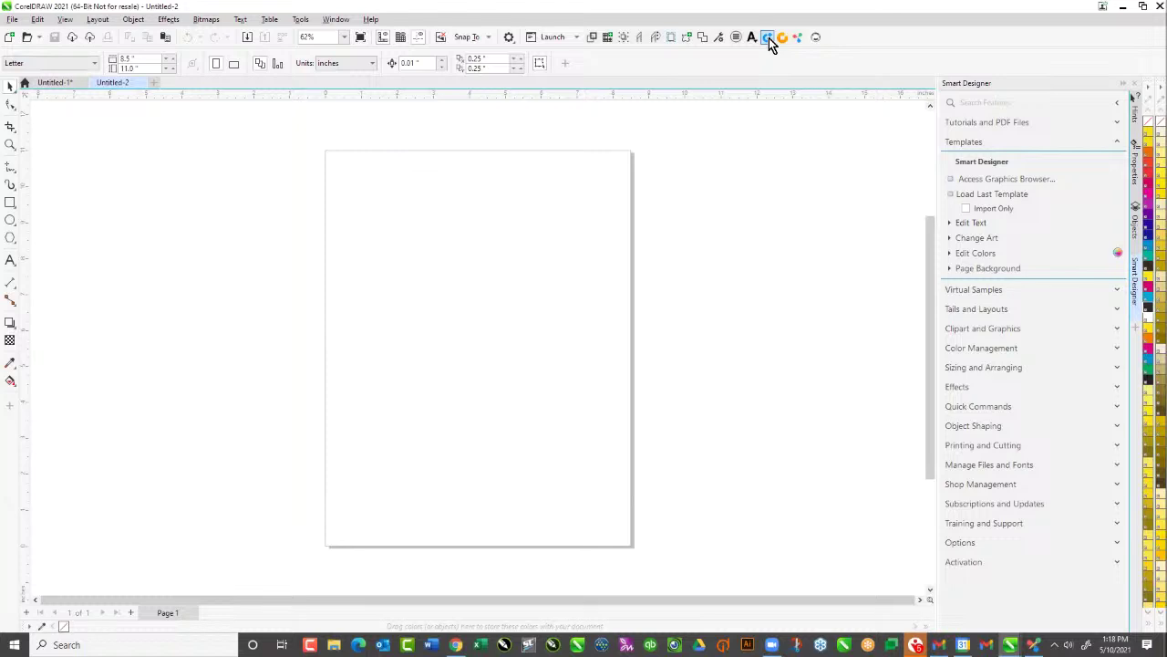
# Open the Graphics+ Content Manager and scroll Purchased Downloads to Military Edition 02
pyautogui.click(769, 37)
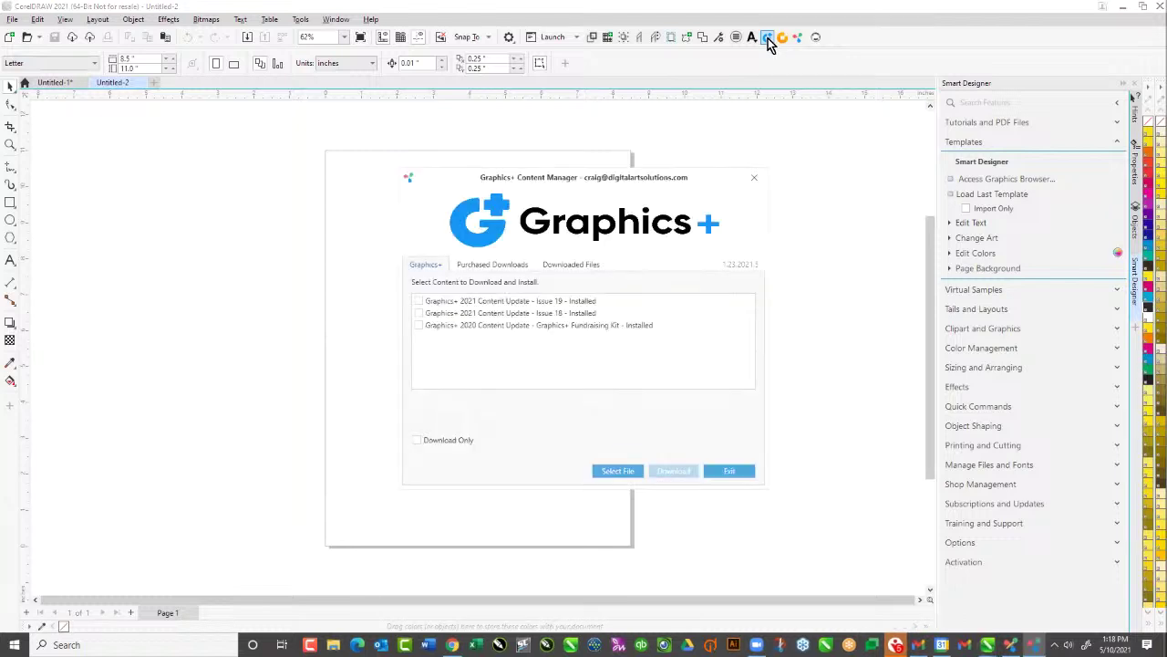
pyautogui.click(504, 266)
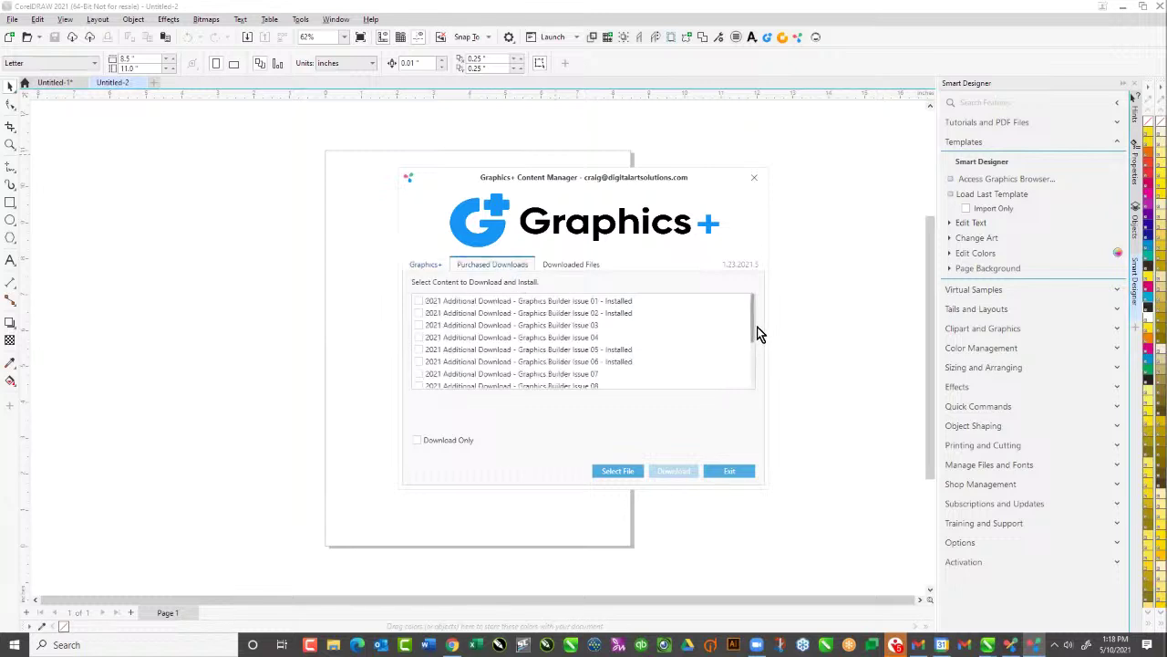
pyautogui.moveTo(756, 327); pyautogui.dragTo(751, 383)
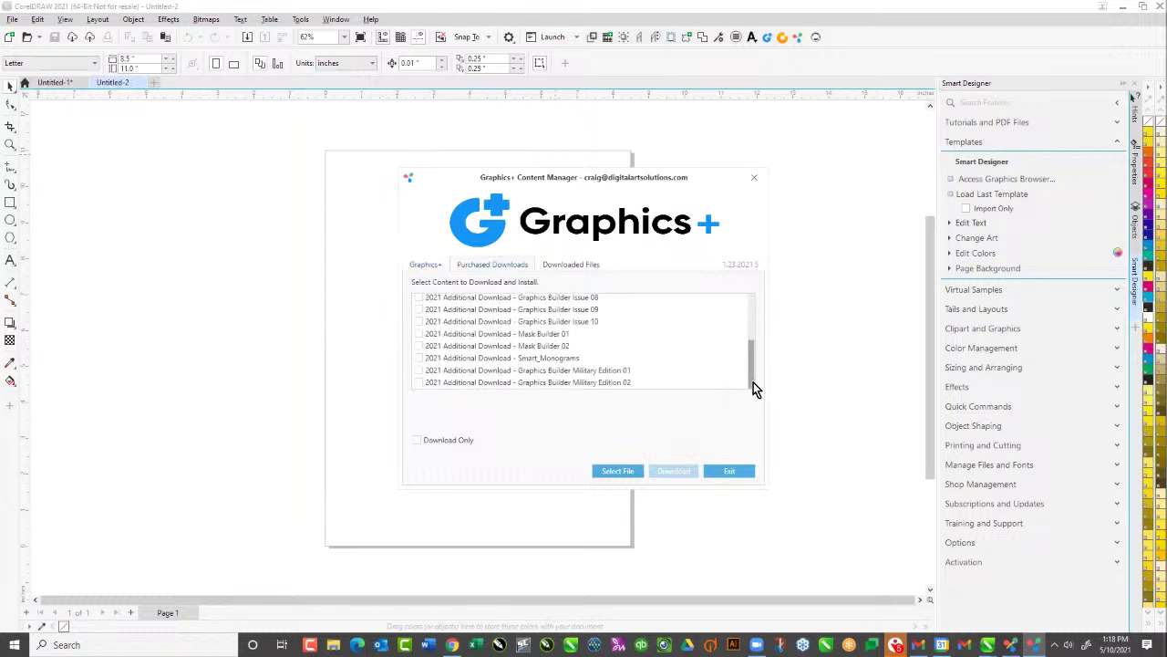
pyautogui.moveTo(754, 382); pyautogui.dragTo(752, 391)
# Tick then untick Military Edition 02, check Graphics+ updates, and close the manager without downloading
pyautogui.click(417, 384)
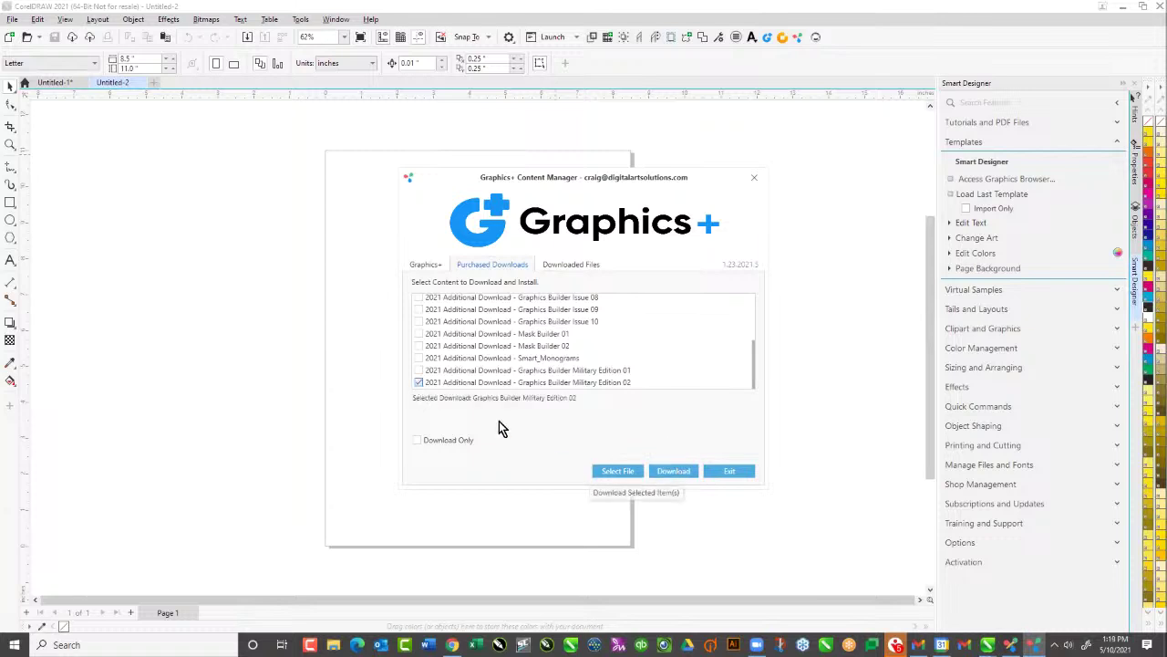
pyautogui.click(420, 385)
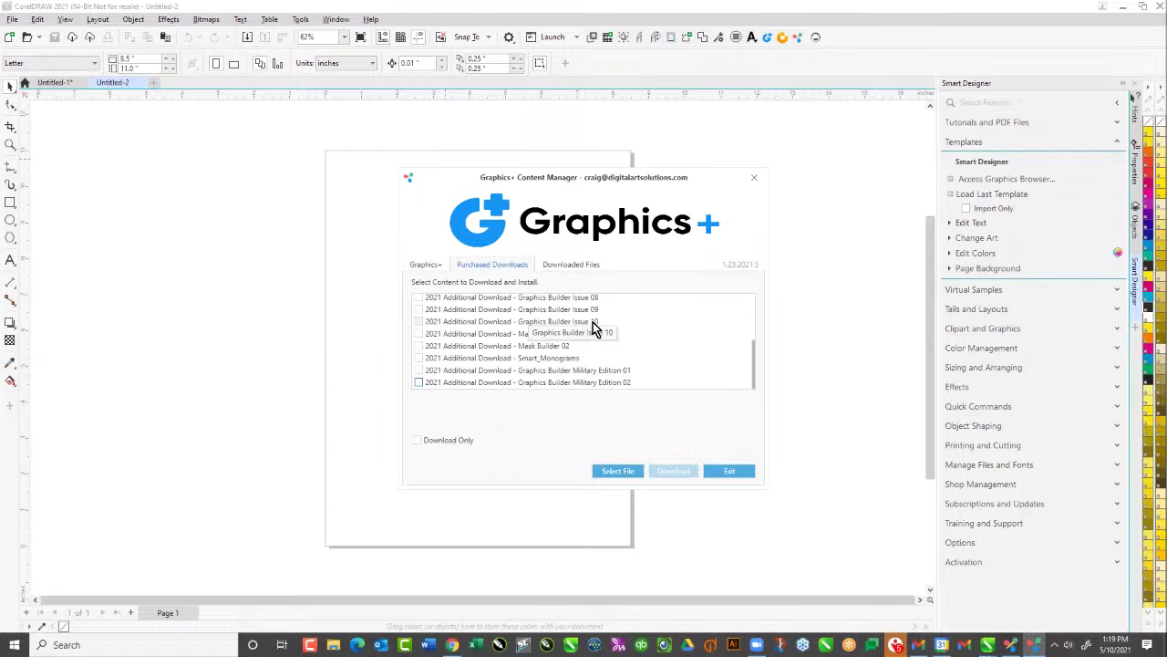
pyautogui.click(425, 264)
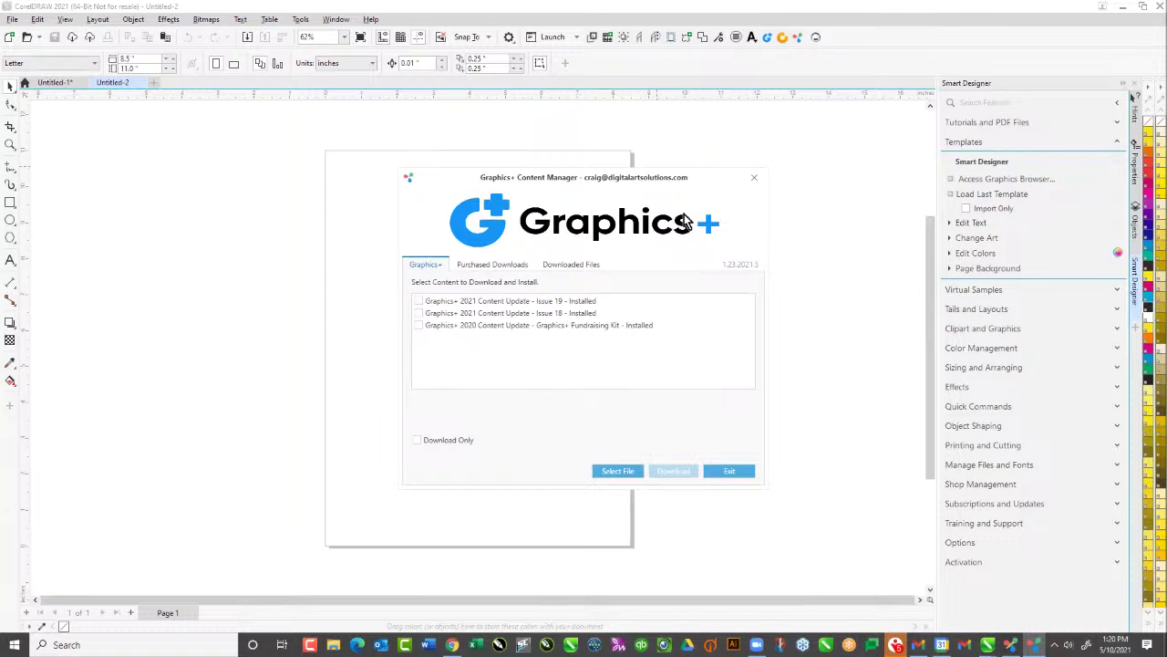
pyautogui.click(754, 180)
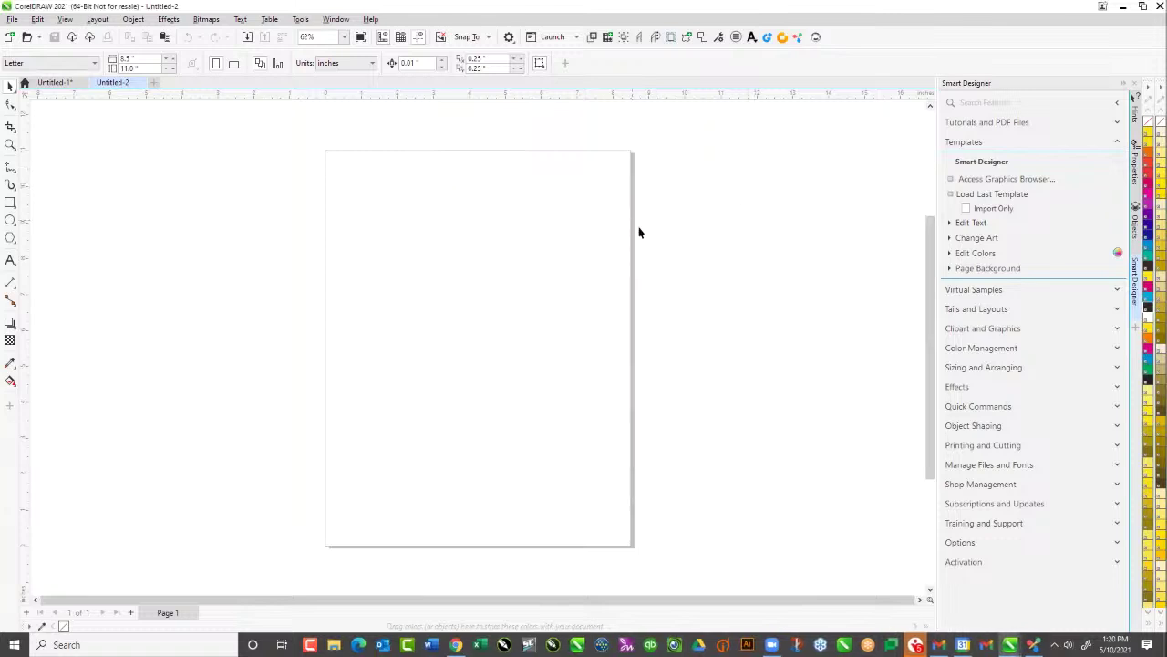
pyautogui.click(1032, 647)
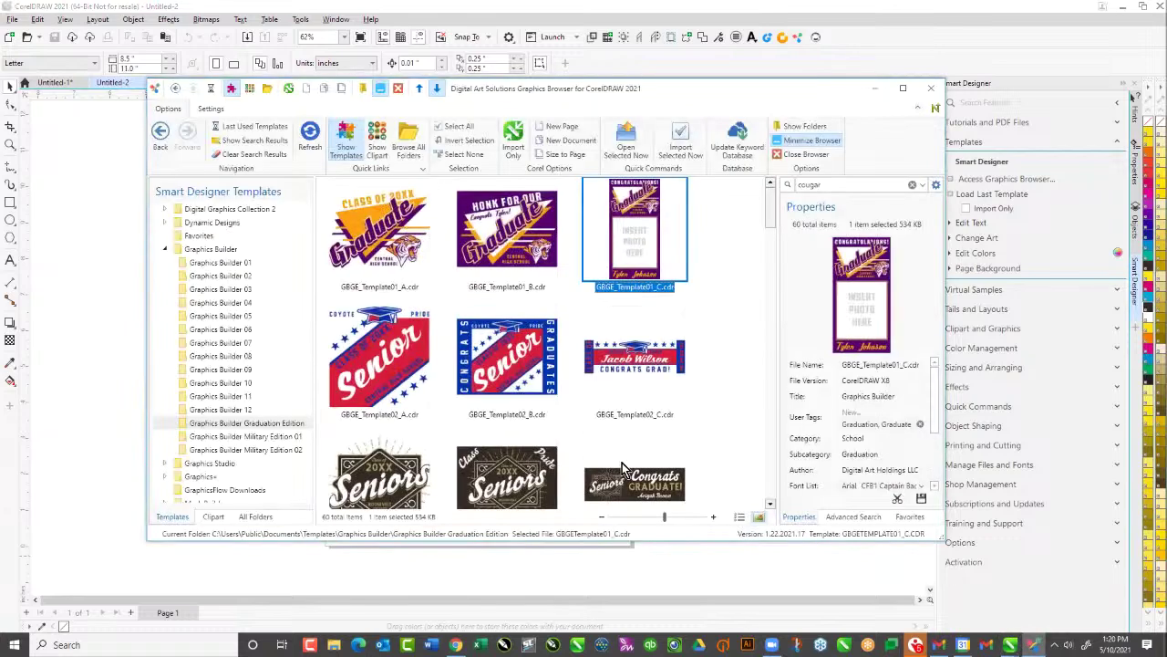
pyautogui.click(165, 250)
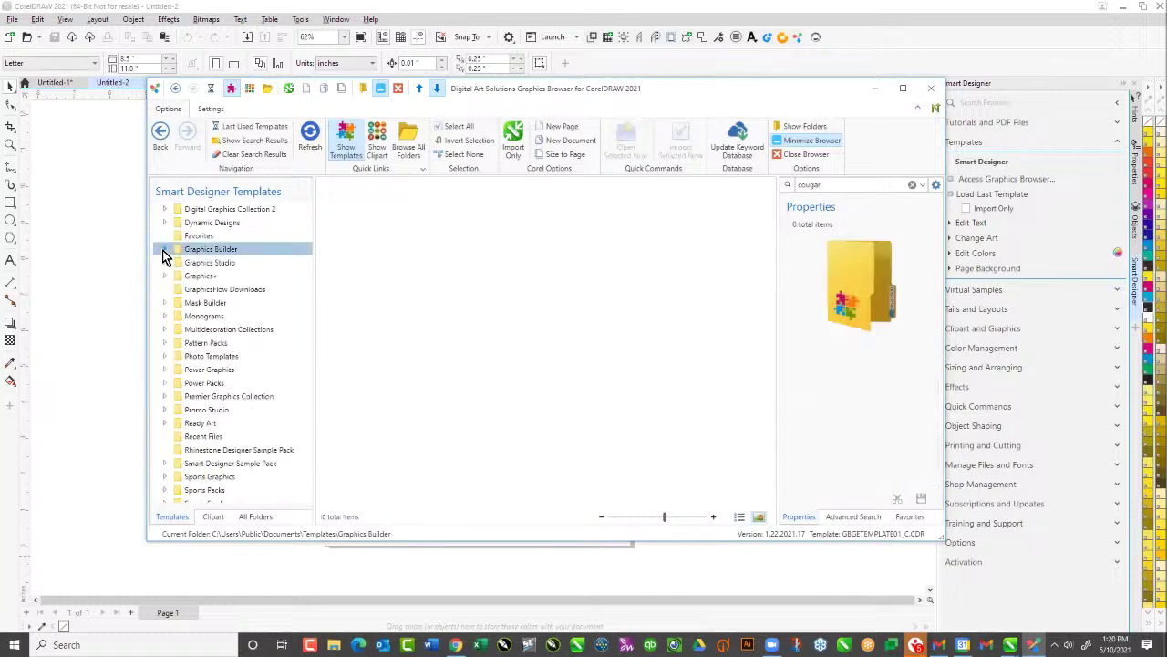
pyautogui.click(221, 518)
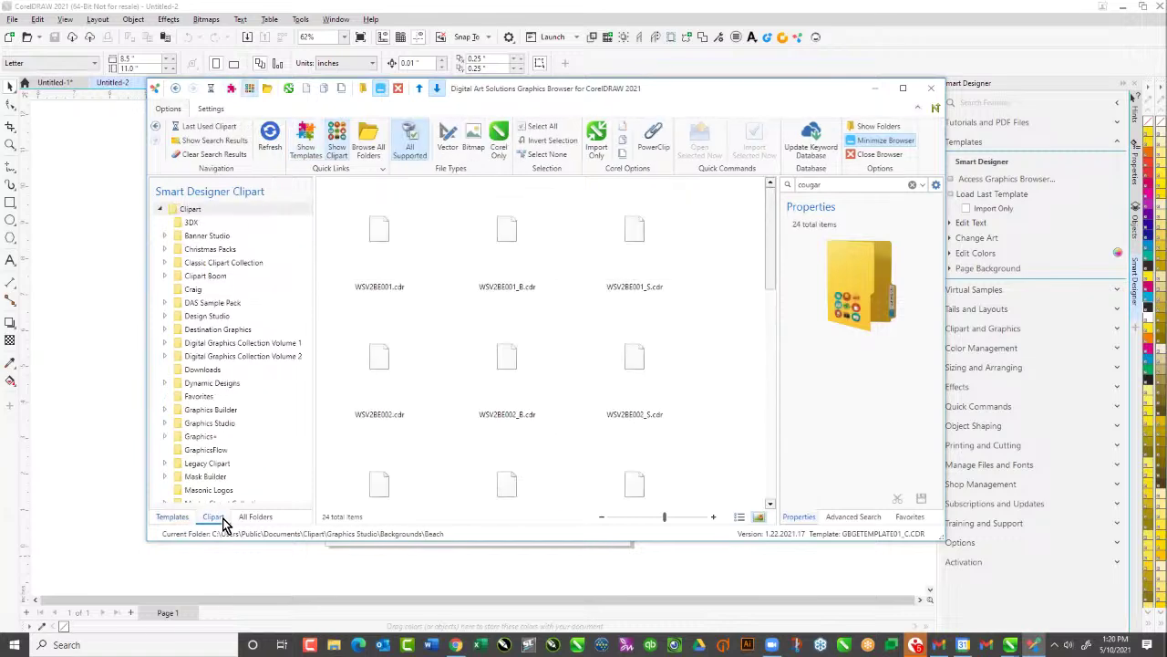
pyautogui.click(262, 518)
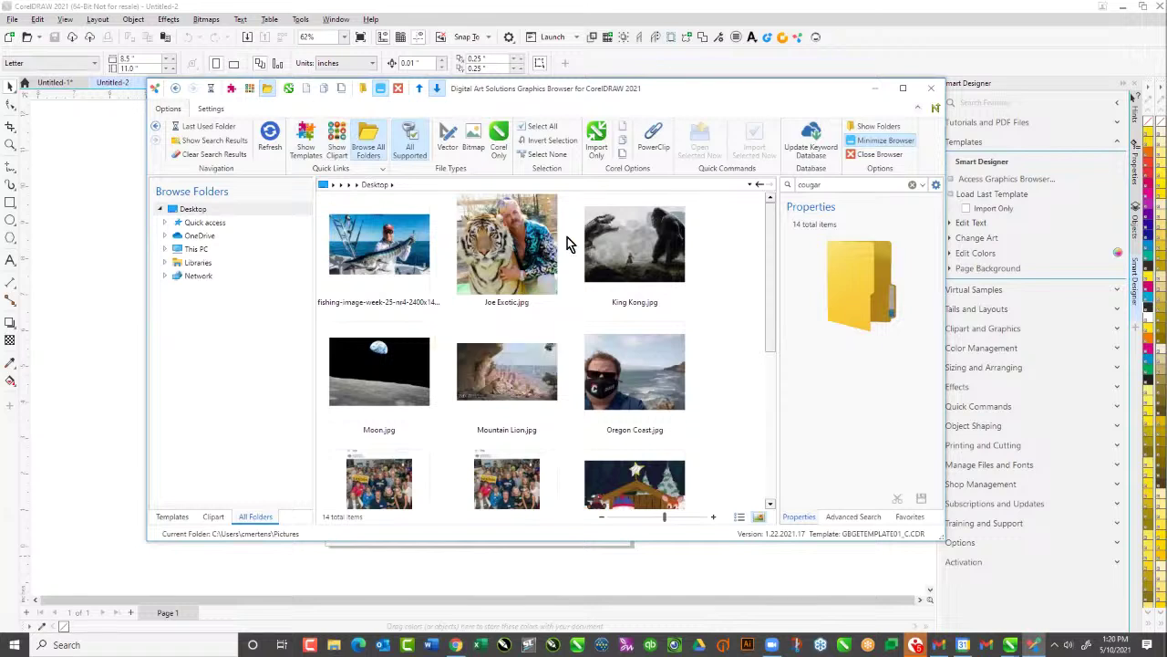
pyautogui.click(217, 517)
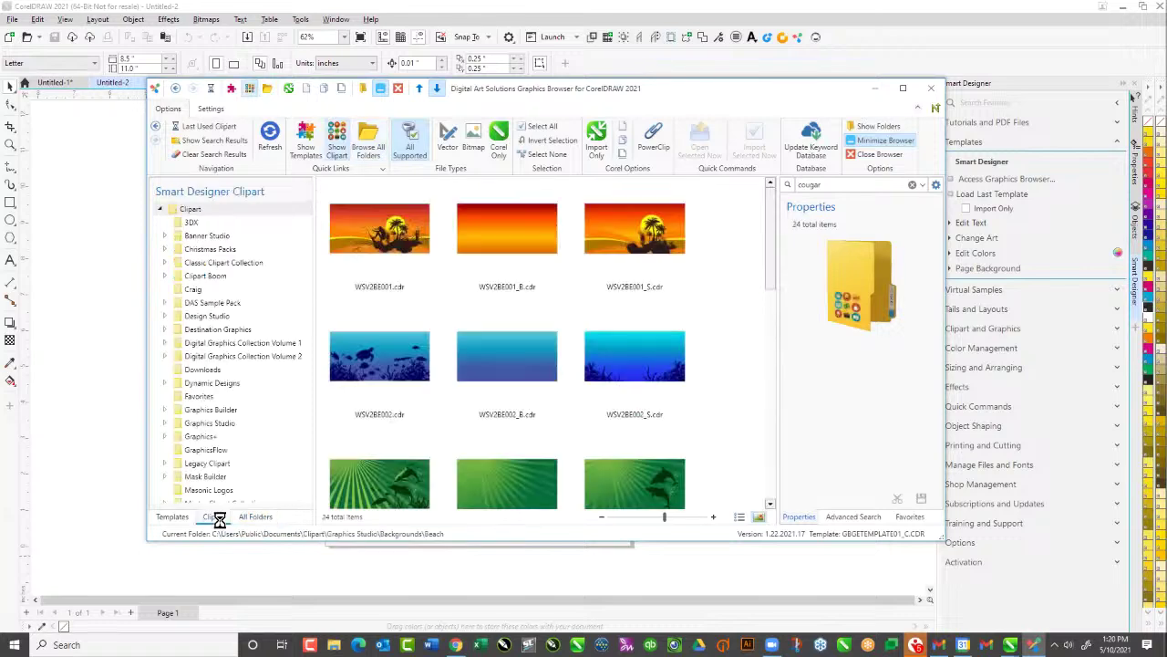
pyautogui.doubleClick(828, 184)
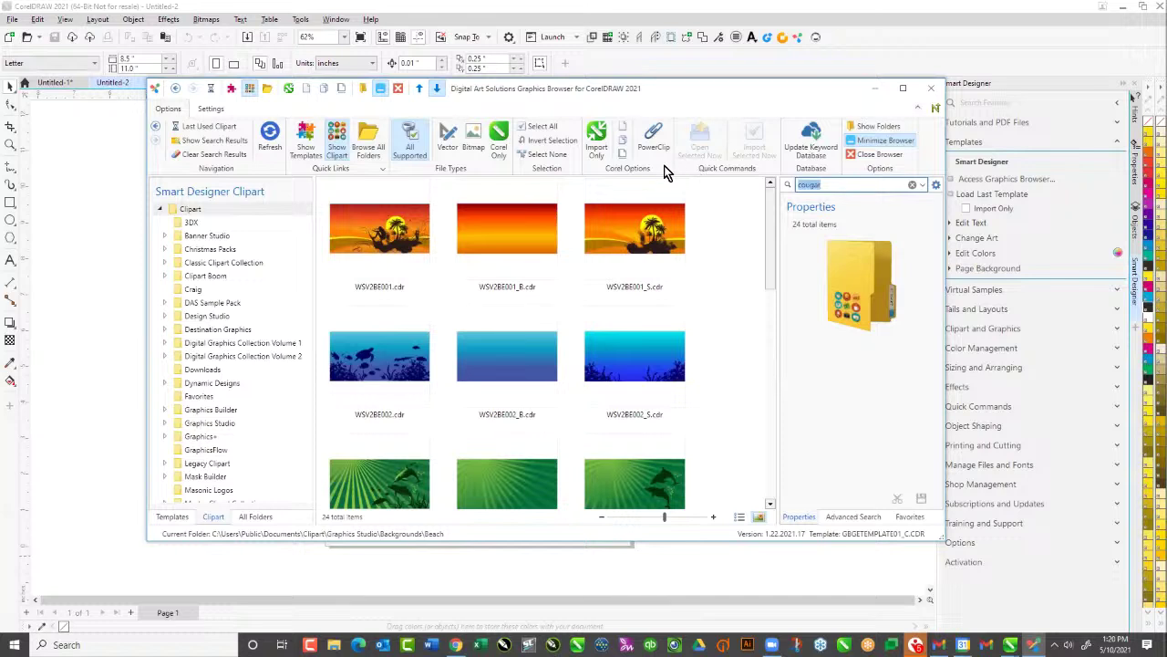
pyautogui.write('mort')
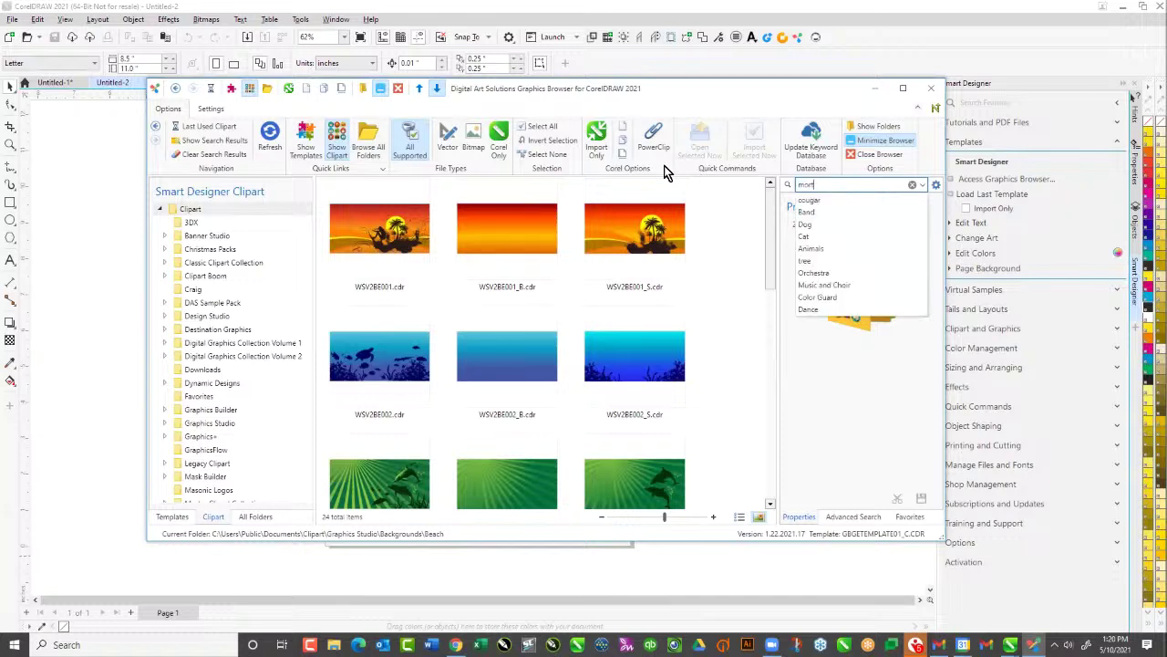
pyautogui.press('Return')
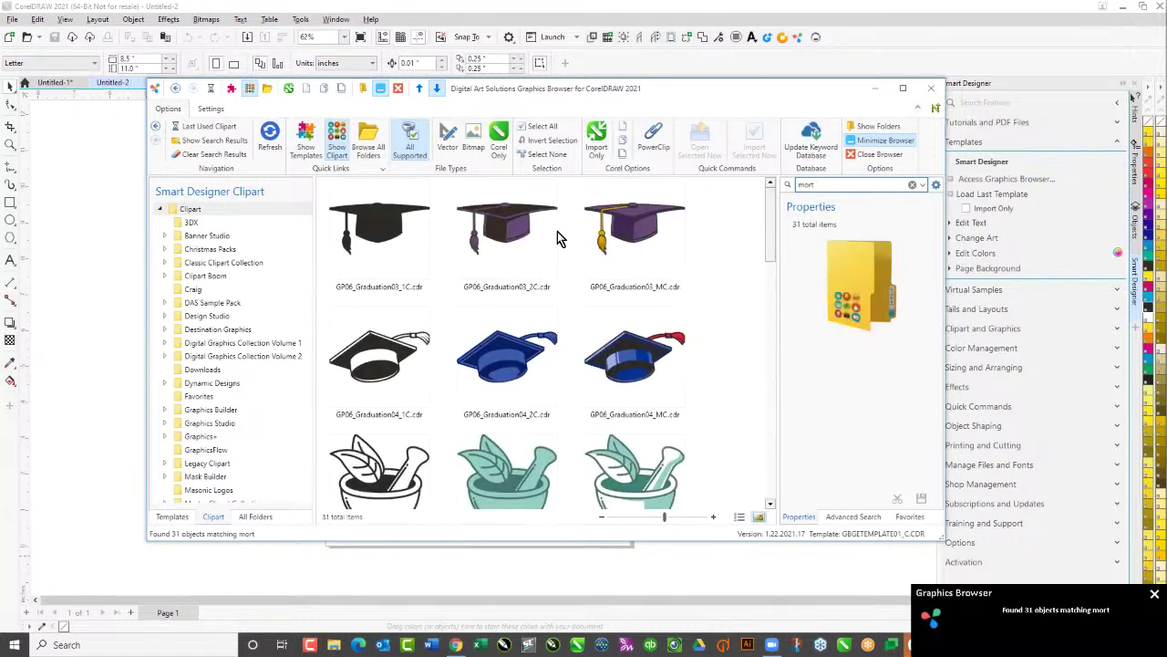
pyautogui.moveTo(490, 98); pyautogui.dragTo(613, 98)
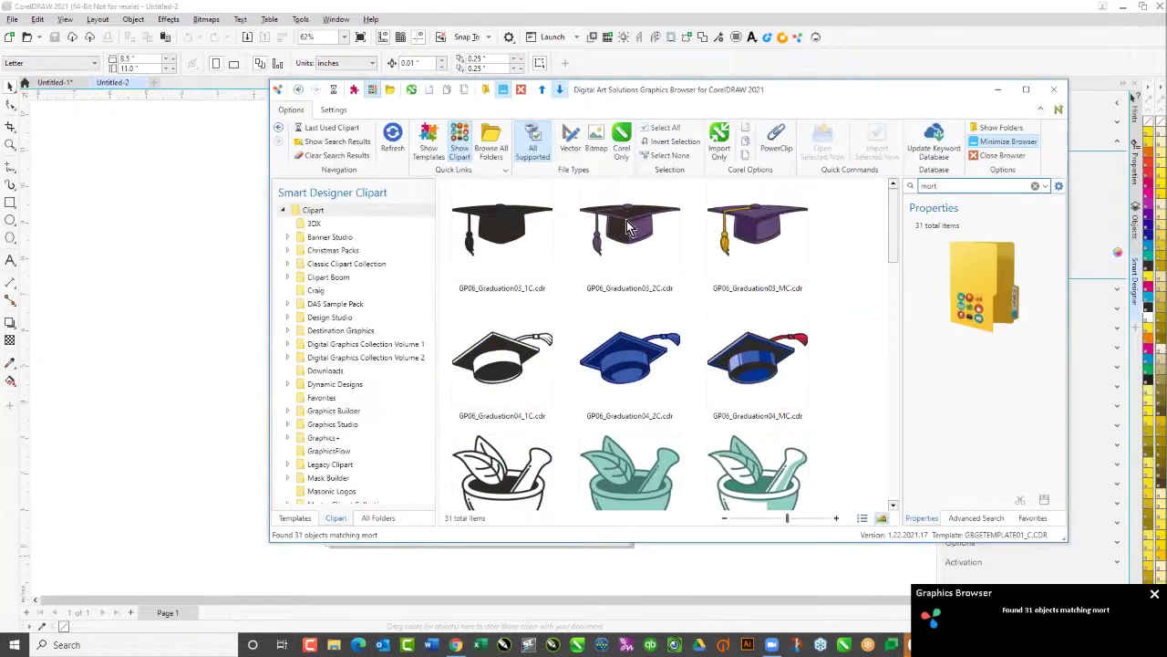
pyautogui.click(629, 228)
pyautogui.moveTo(132, 238); pyautogui.dragTo(135, 237)
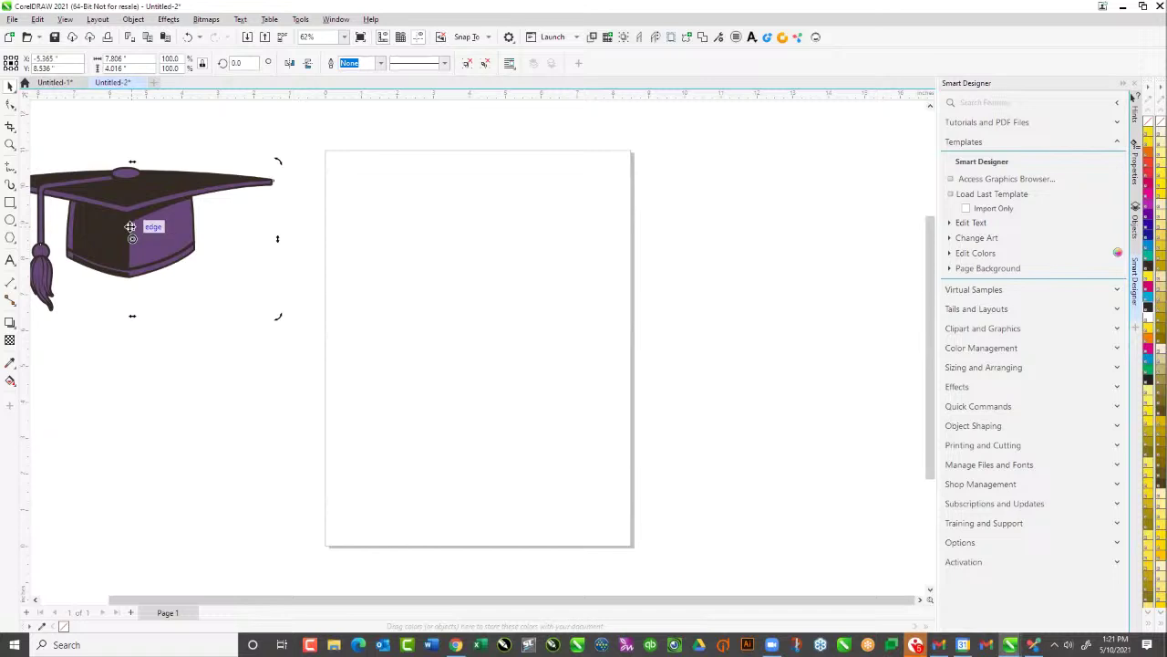
pyautogui.press('Delete')
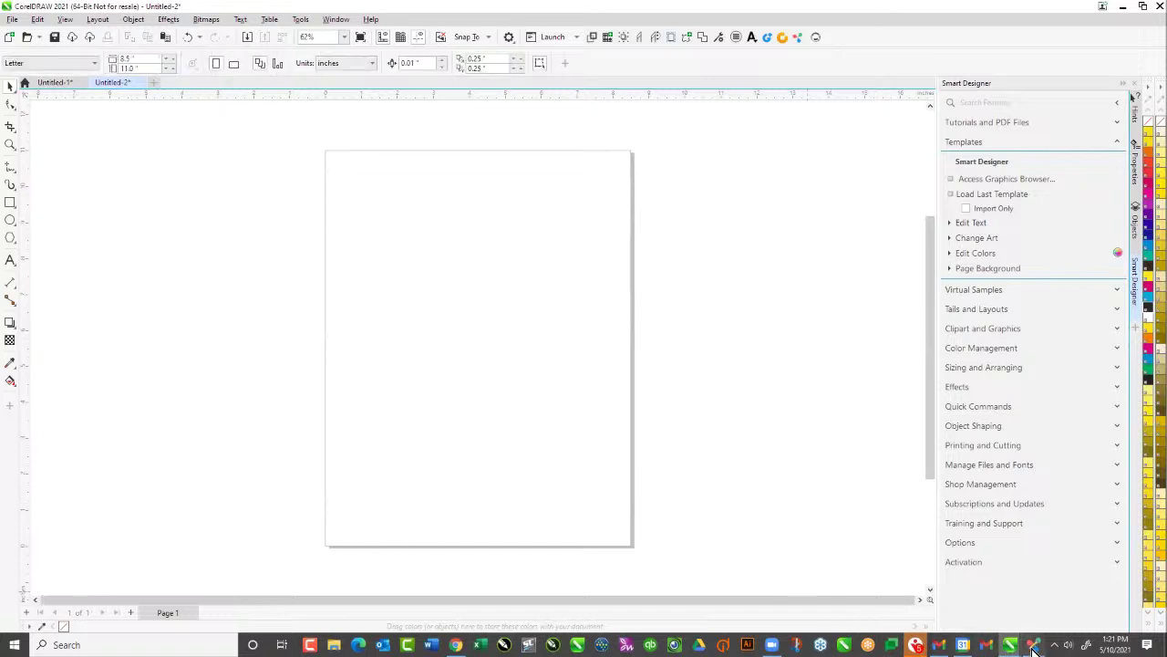
# Reopen the Graphics Browser on Templates and browse the Graphics Builder Graduation Edition thumbnails
pyautogui.click(1033, 645)
pyautogui.click(289, 516)
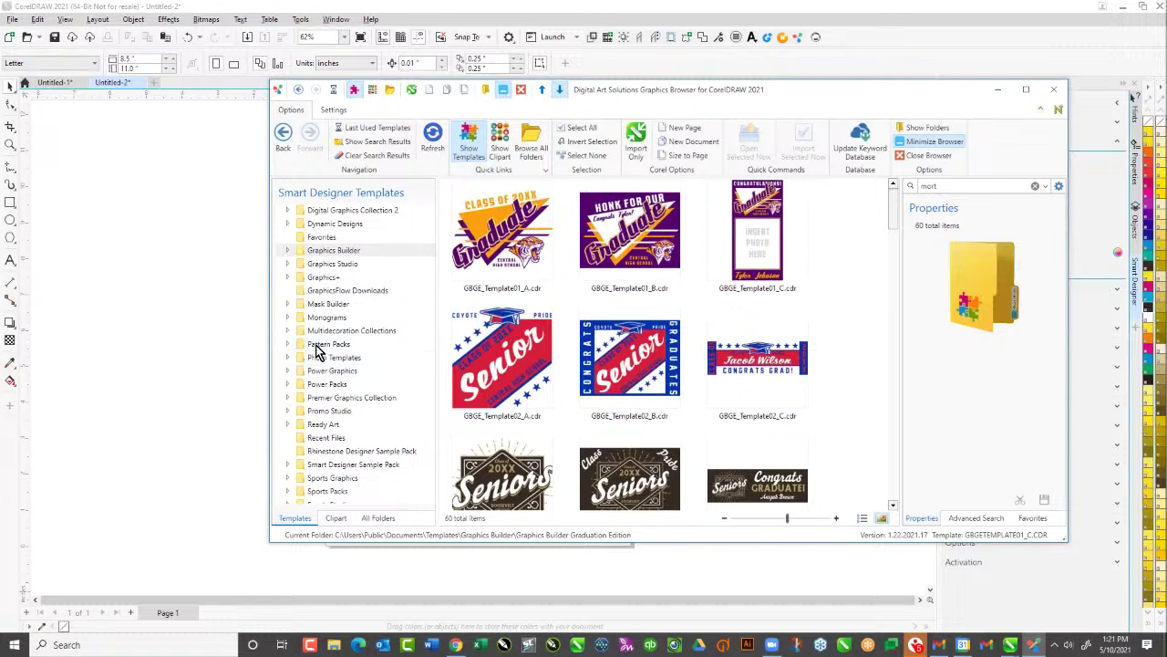
pyautogui.scroll(3, 334, 325)
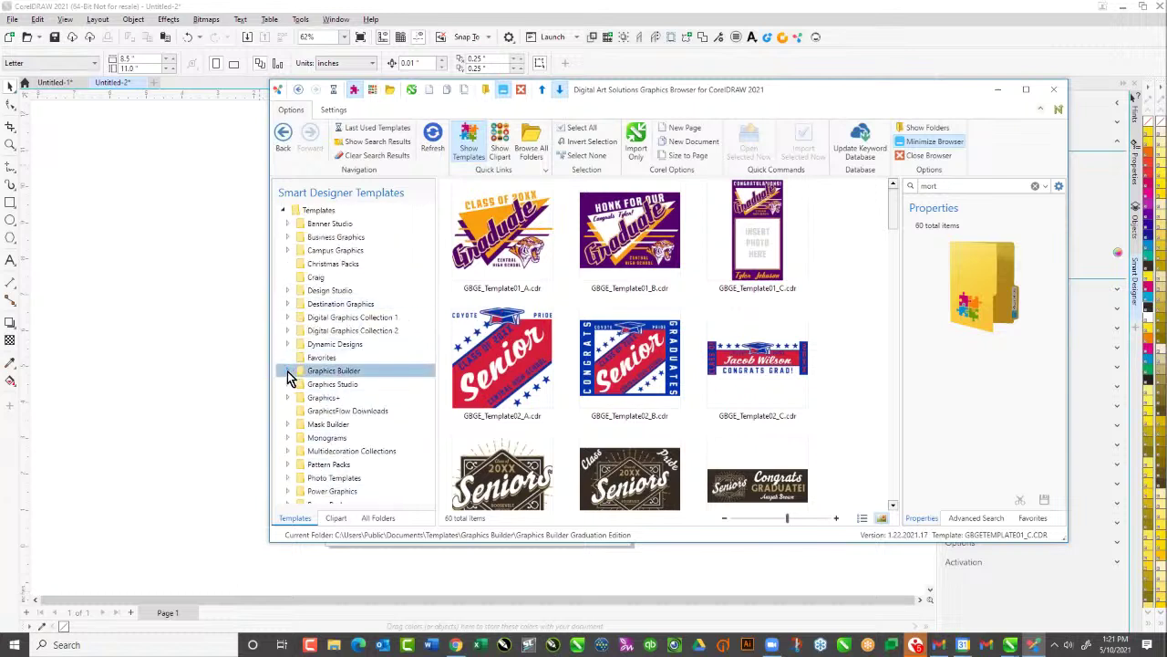
pyautogui.click(287, 372)
pyautogui.scroll(-3, 342, 401)
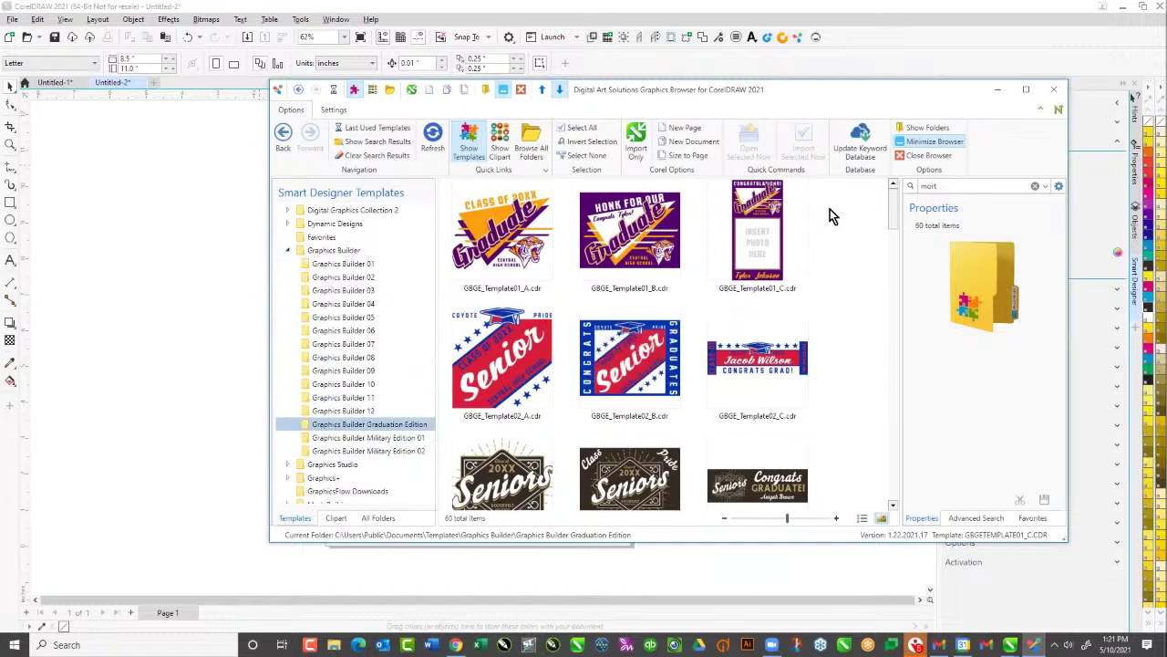
pyautogui.moveTo(892, 193); pyautogui.dragTo(911, 367)
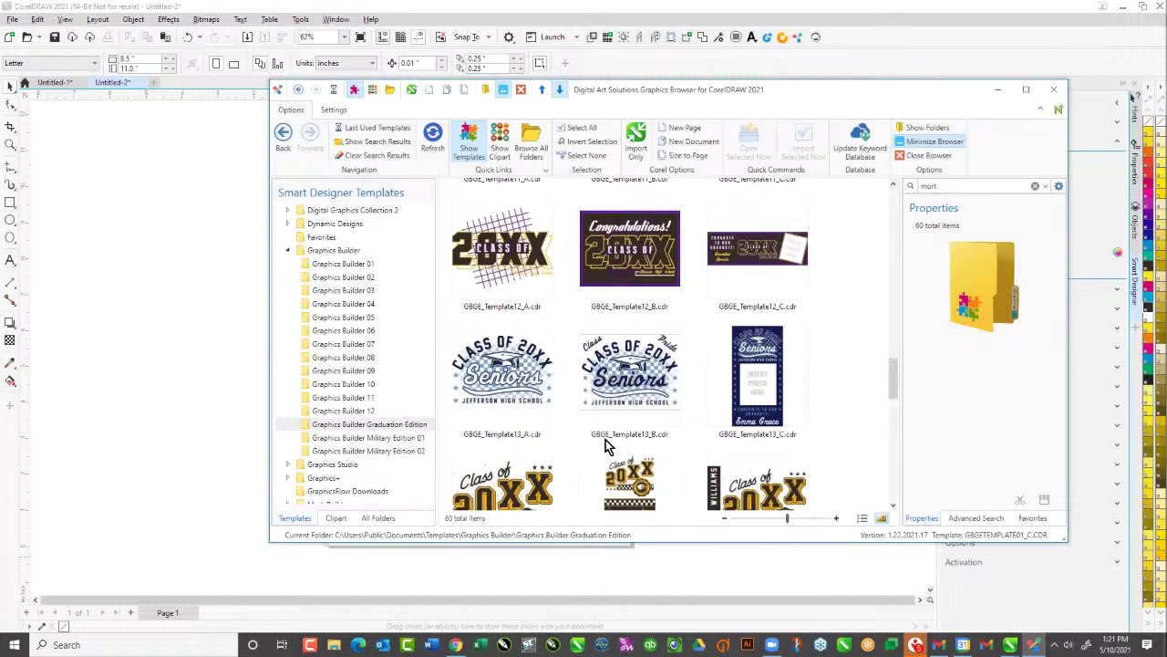
# Place the Jefferson High Class of 20XX Seniors template in landscape and change 20XX to 2021
pyautogui.click(500, 387)
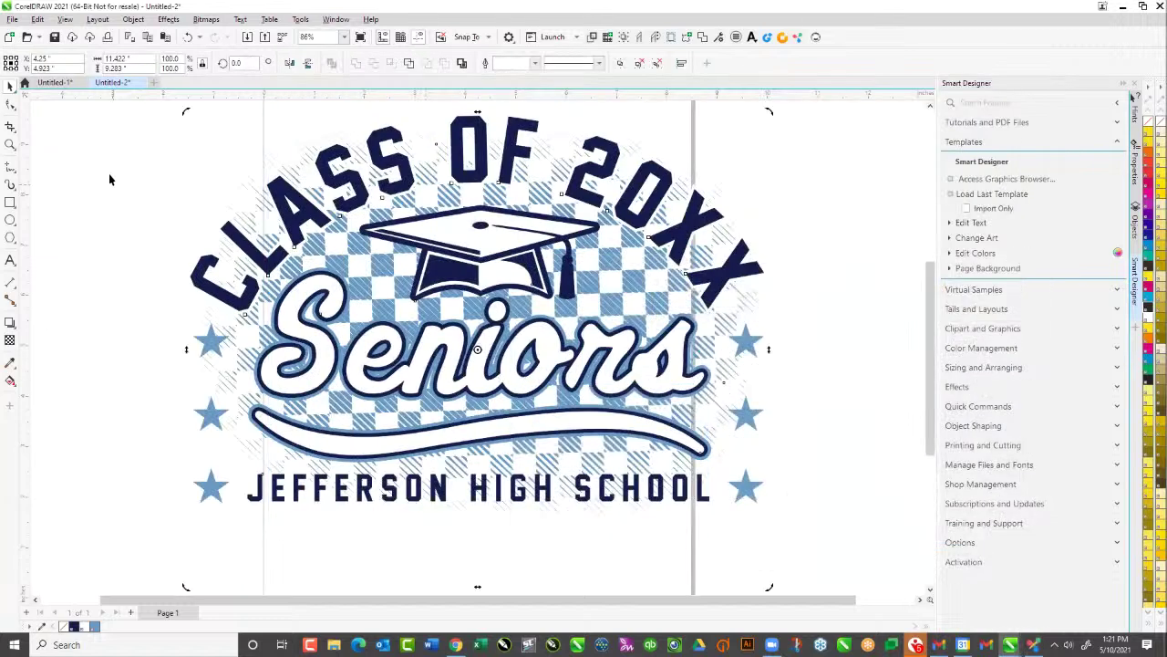
pyautogui.click(109, 173)
pyautogui.click(234, 64)
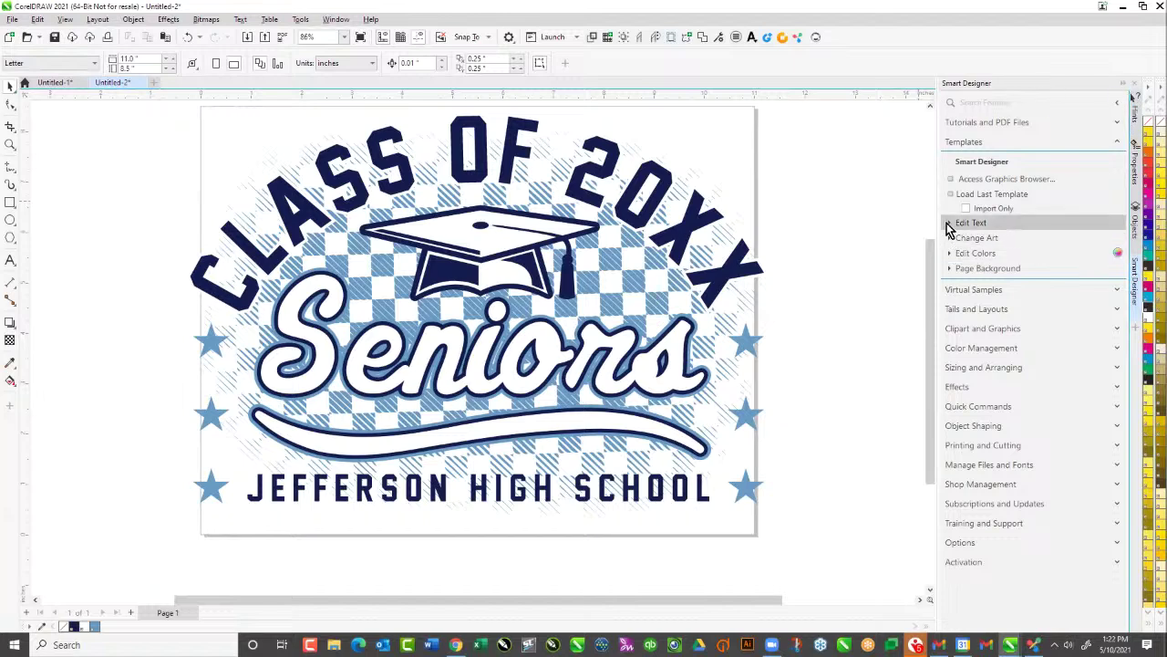
pyautogui.click(950, 225)
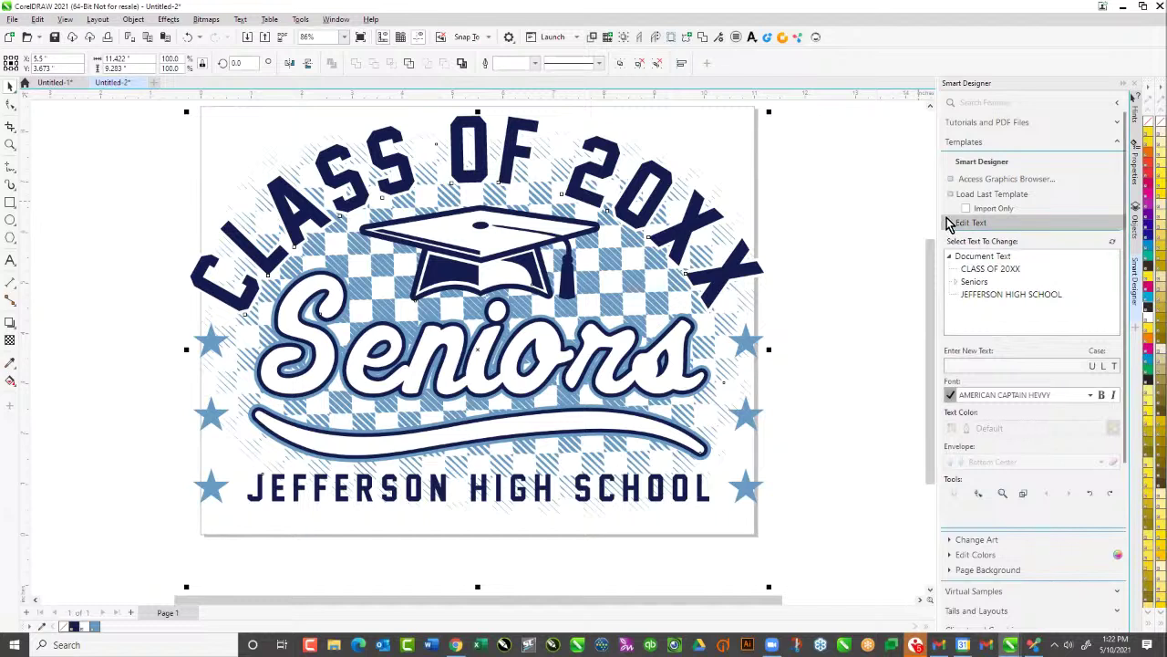
pyautogui.click(994, 269)
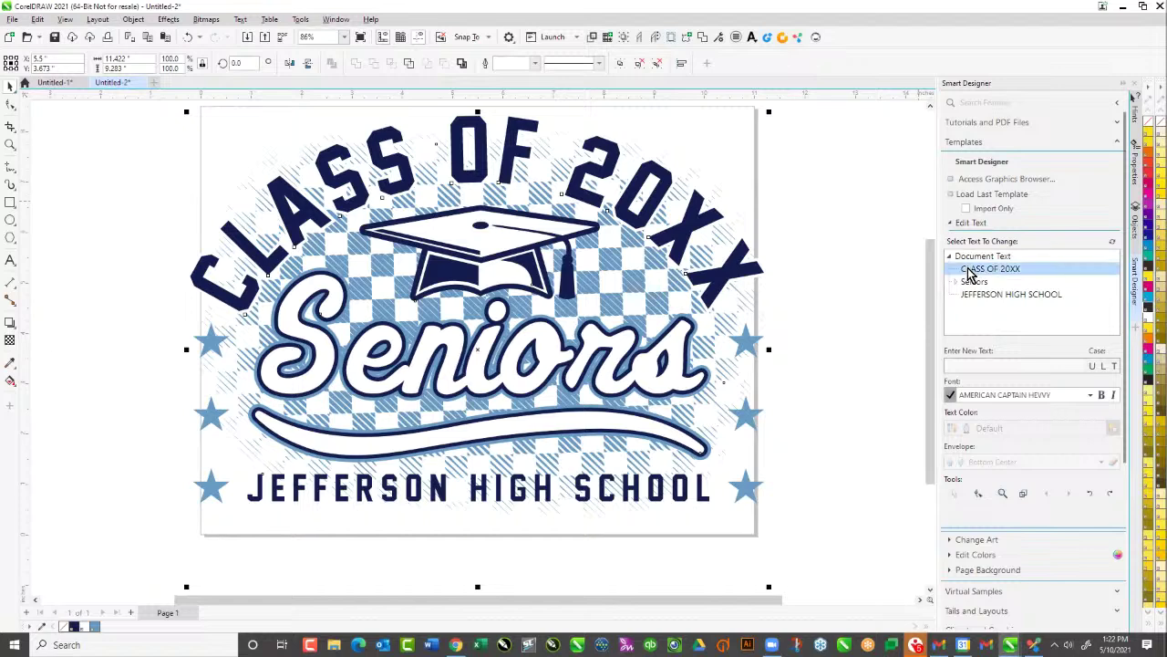
pyautogui.moveTo(987, 365); pyautogui.dragTo(1003, 364)
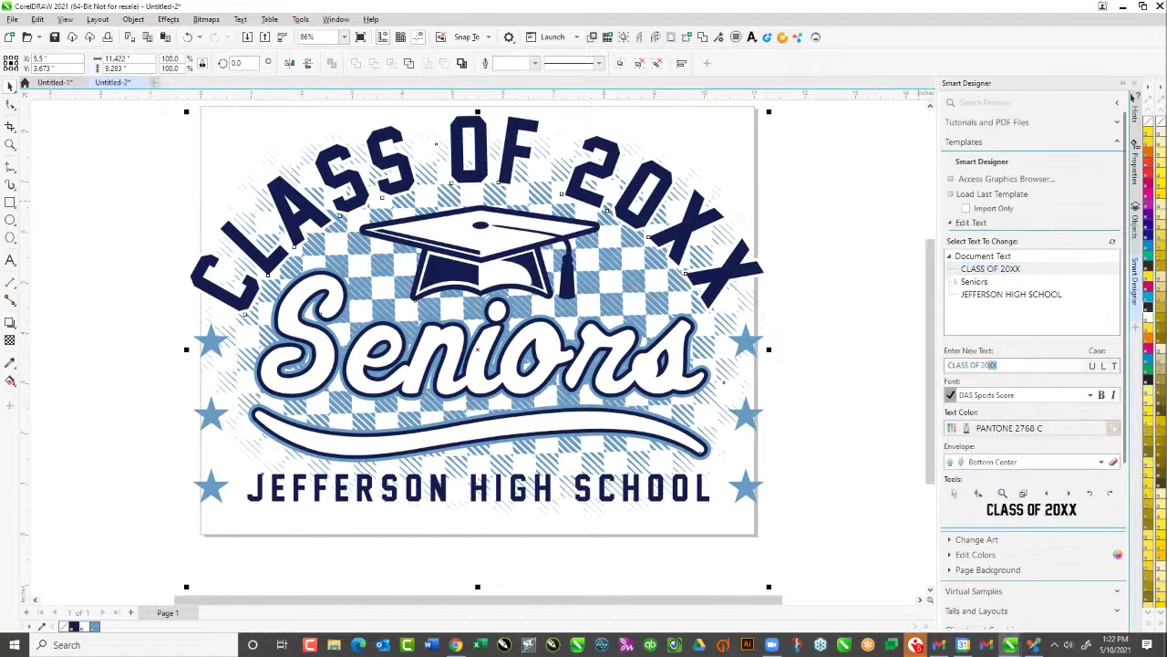
pyautogui.write('21')
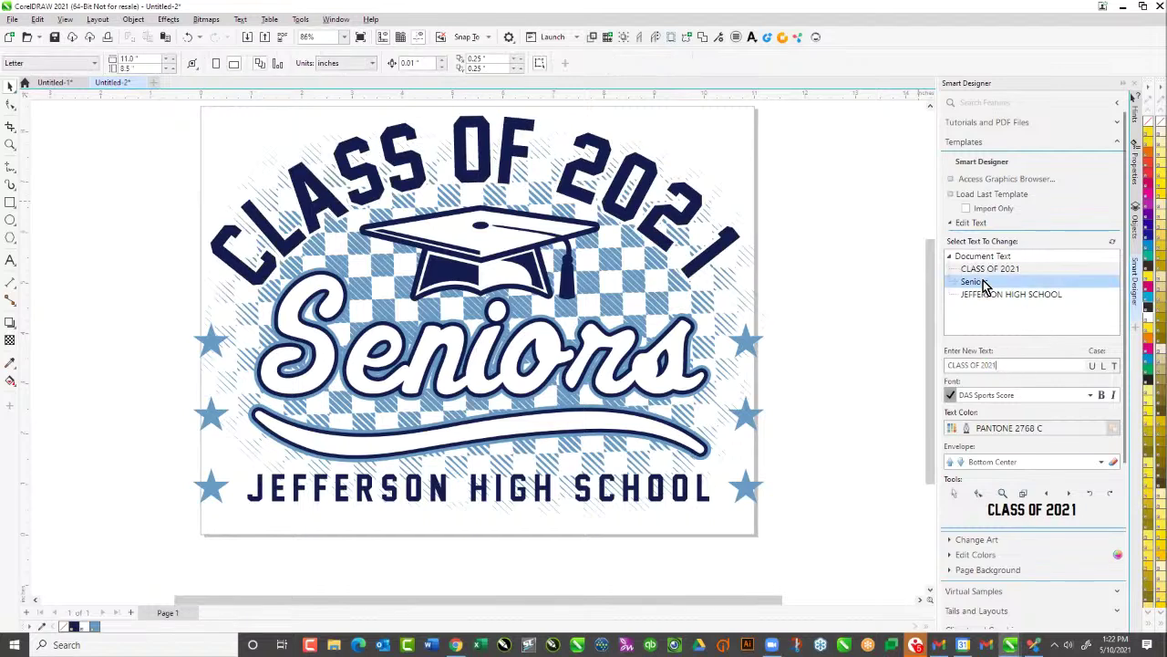
# Retype the school name as LINCOLN HIGH SCHOOL and select it on the page
pyautogui.click(971, 295)
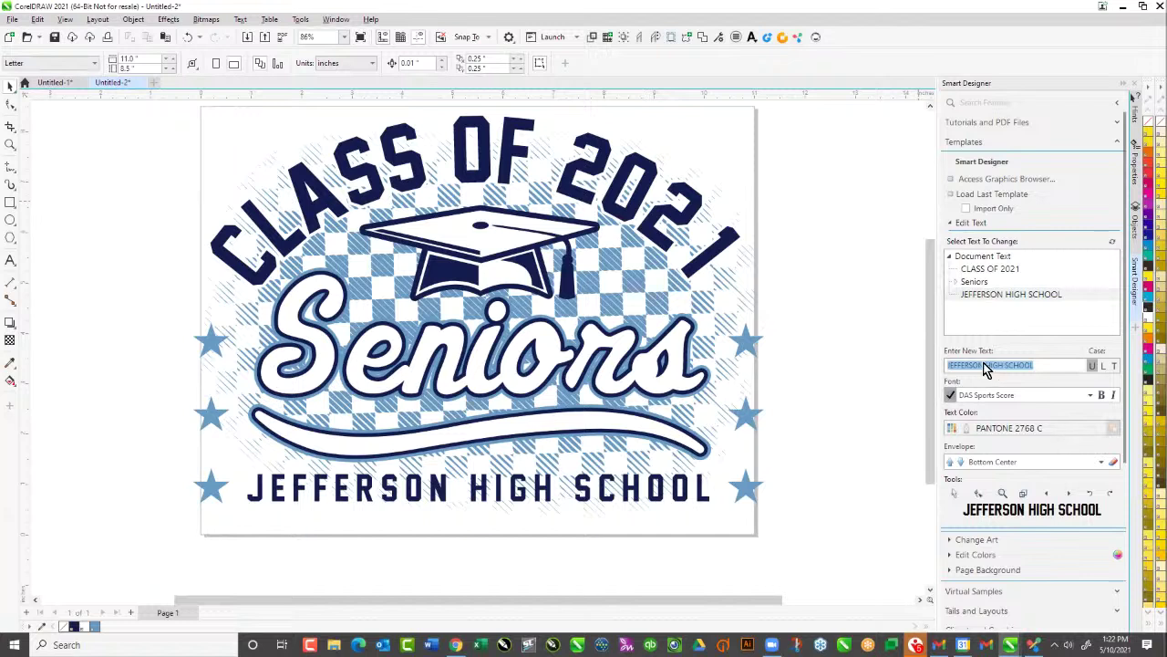
pyautogui.tripleClick(973, 368)
pyautogui.press('BackSpace')
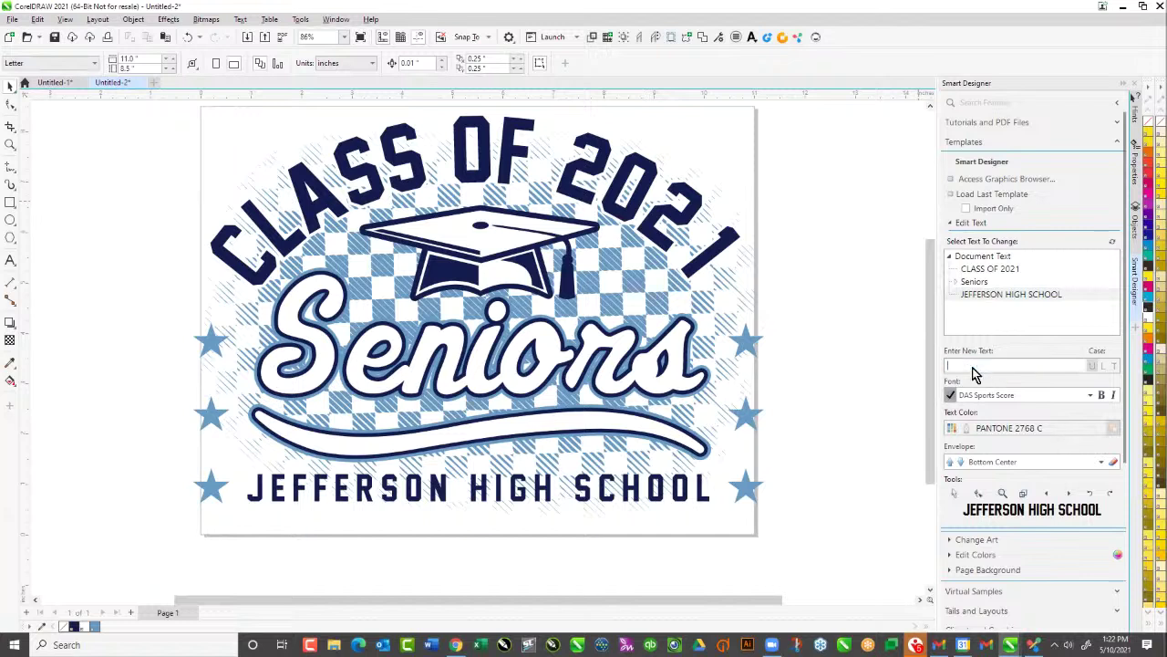
pyautogui.write('LILN')
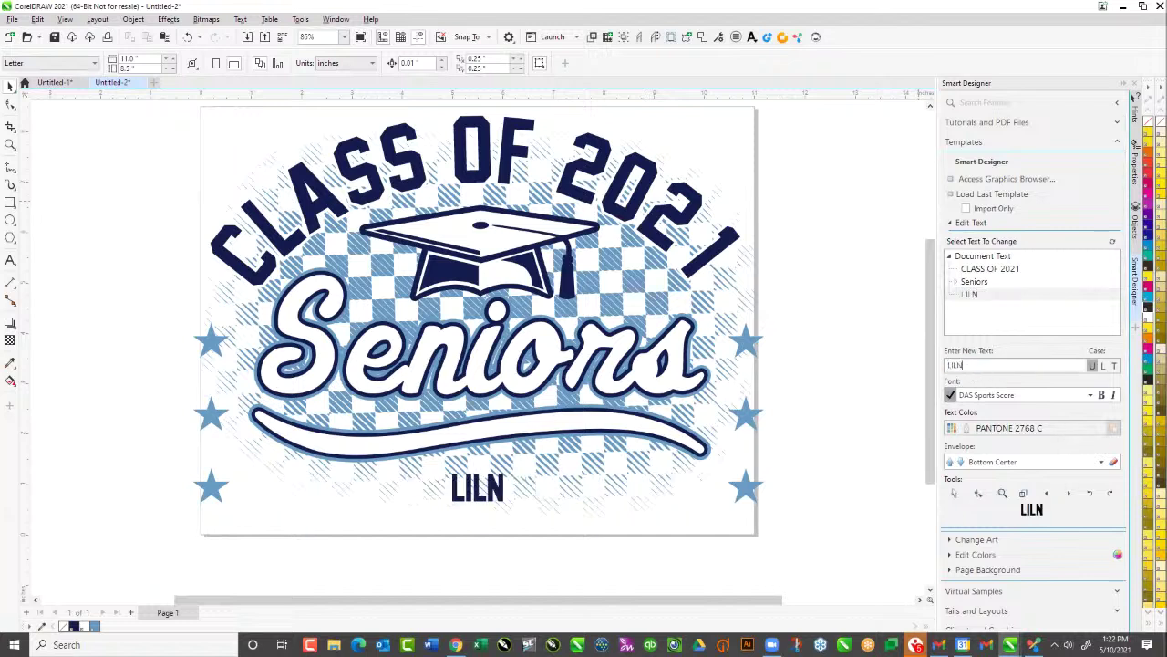
pyautogui.press('BackSpace')
pyautogui.press('BackSpace')
pyautogui.press('BackSpace')
pyautogui.write('IN')
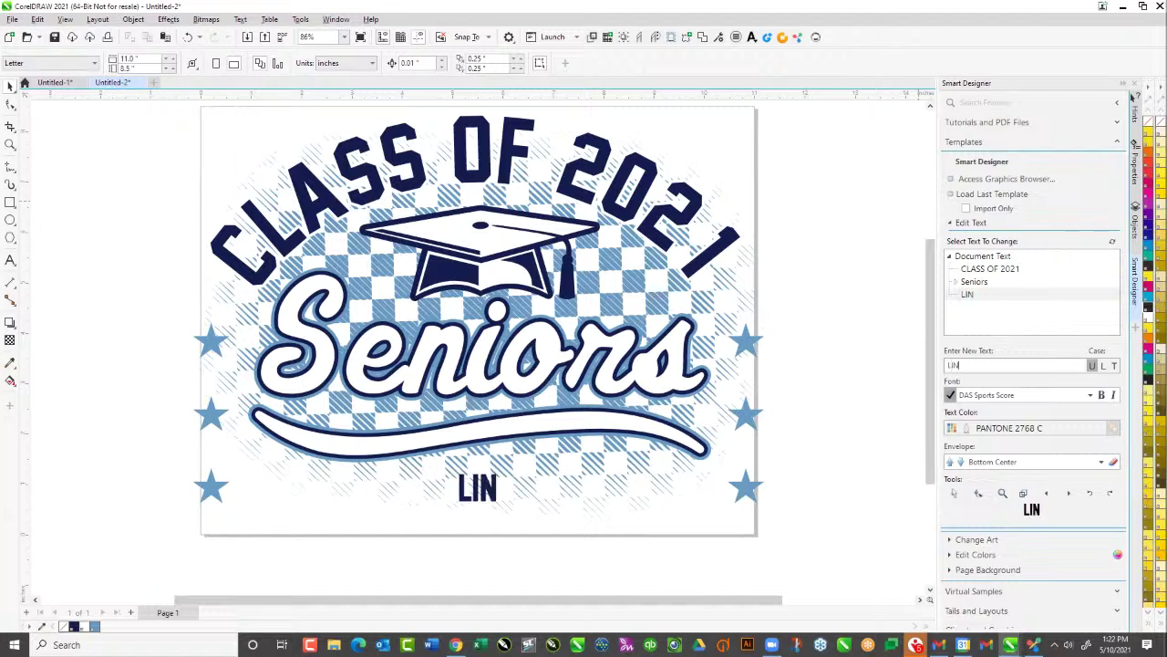
pyautogui.write('COLN HIGH SHCOO')
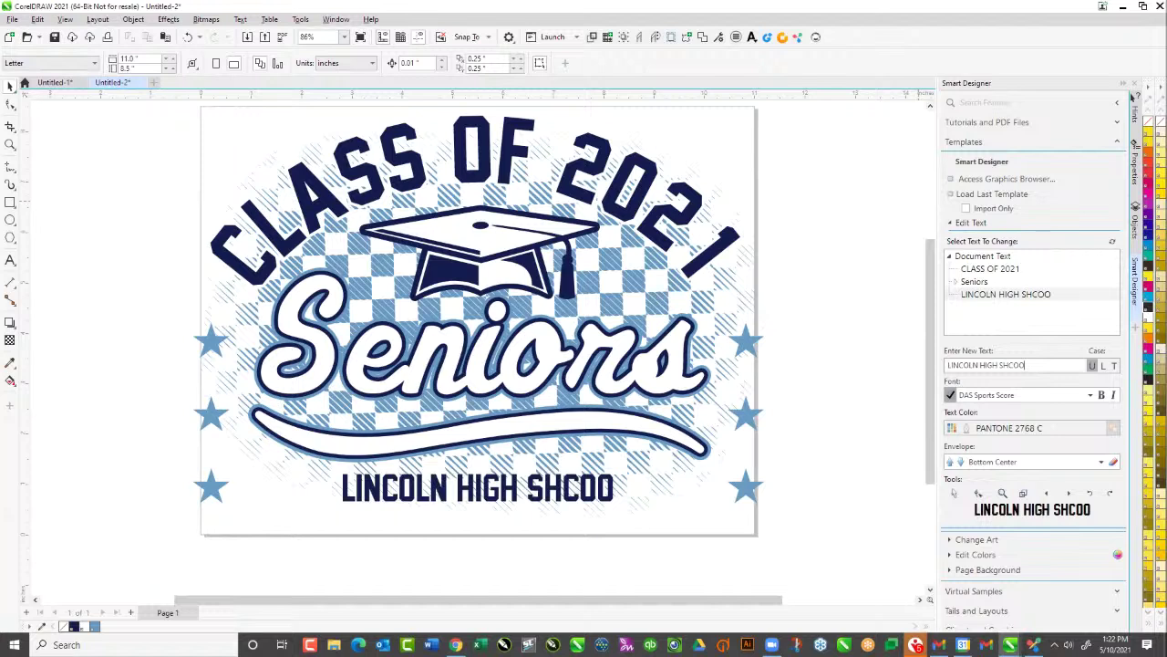
pyautogui.press('BackSpace')
pyautogui.press('BackSpace')
pyautogui.press('BackSpace')
pyautogui.press('BackSpace')
pyautogui.write('CHOOL')
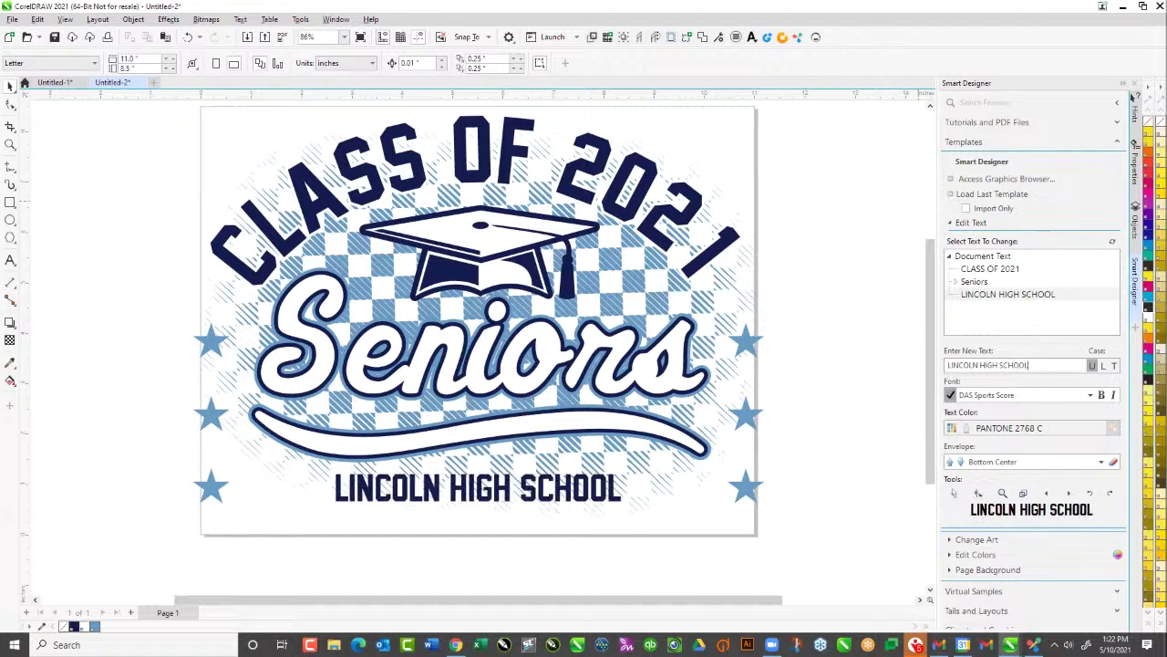
pyautogui.moveTo(295, 580); pyautogui.dragTo(690, 449)
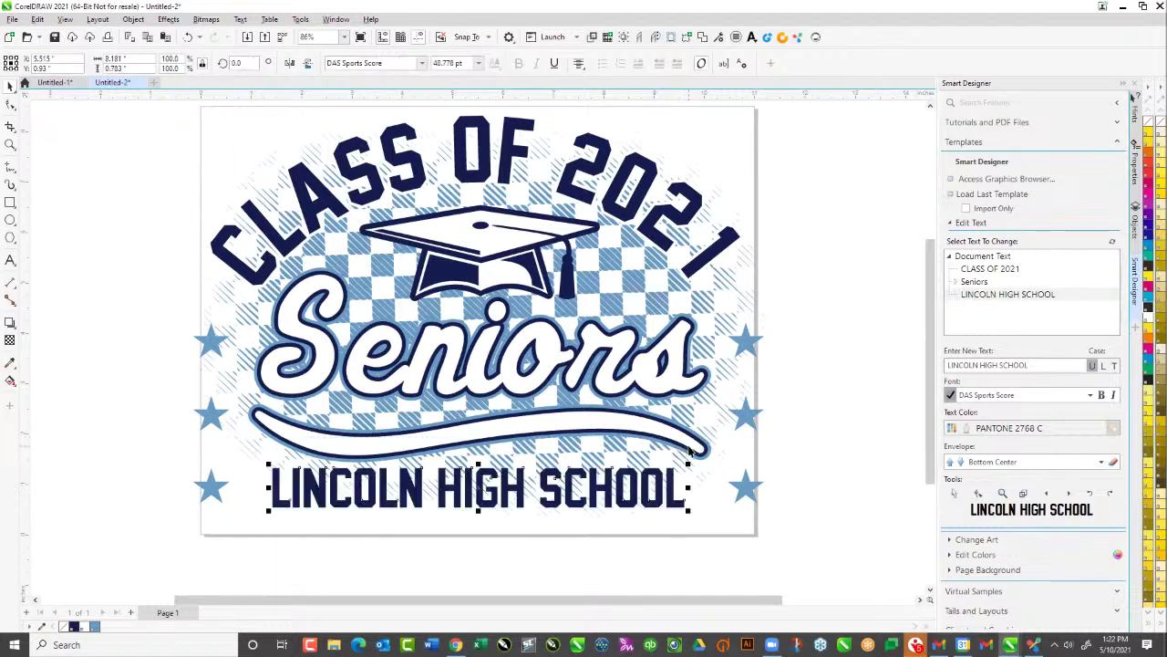
pyautogui.click(542, 286)
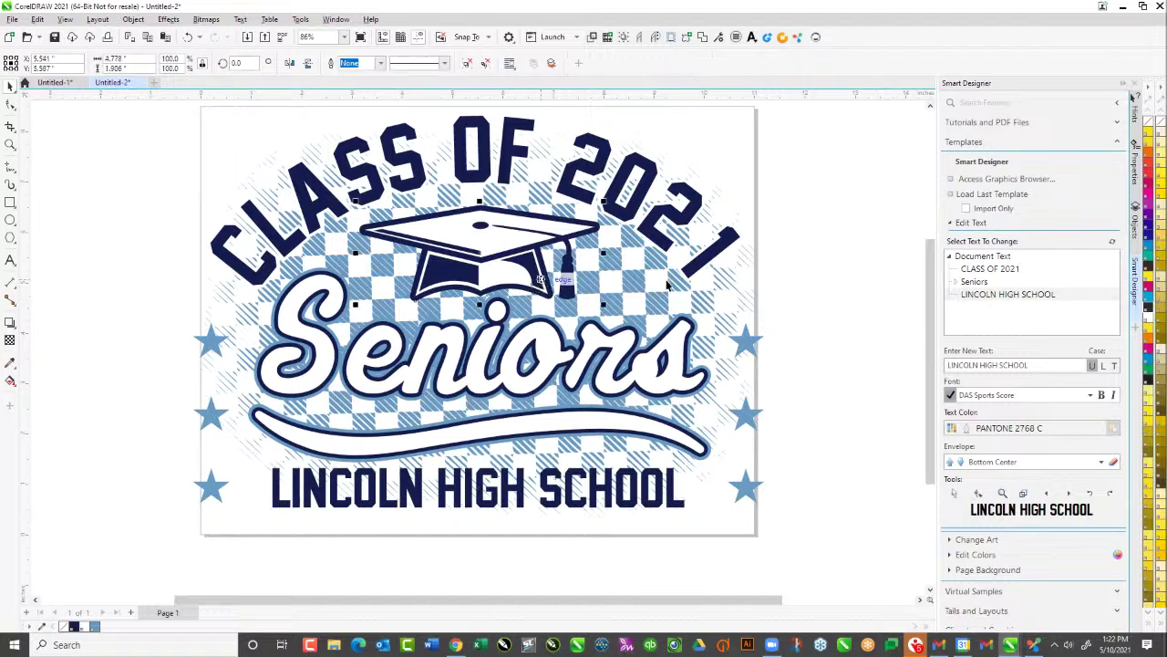
# Swap the cap art for the purple gold-tassel clipart GP06_Graduation03_MC found by searching 'mort'
pyautogui.click(949, 223)
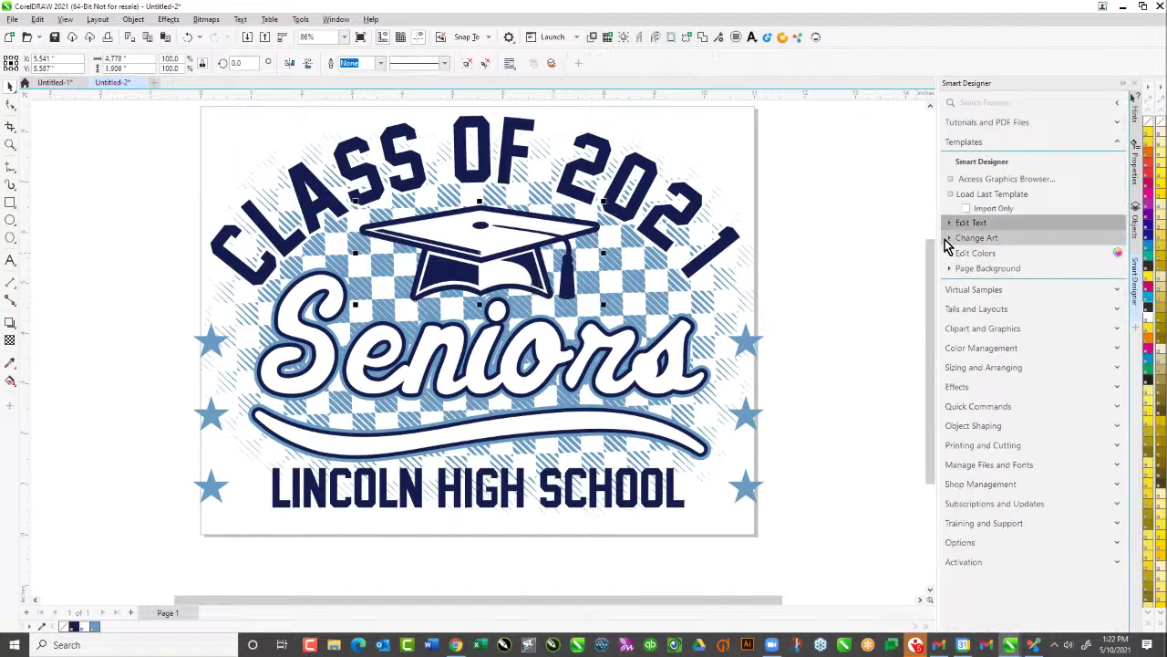
pyautogui.click(948, 239)
pyautogui.click(985, 274)
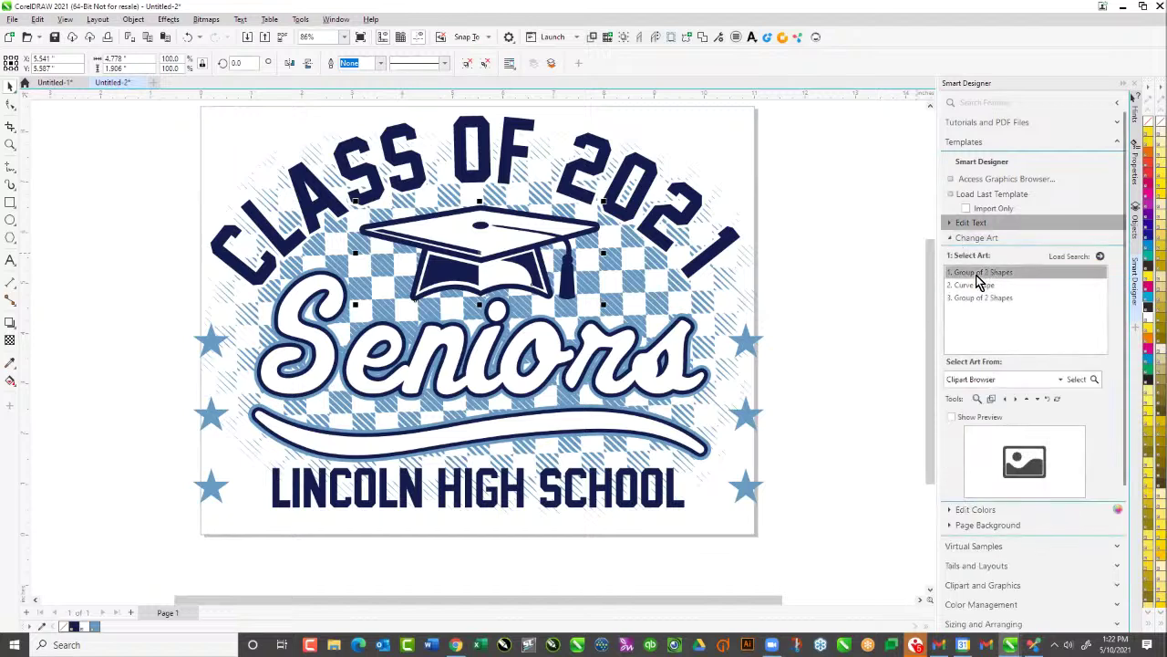
pyautogui.click(1079, 379)
pyautogui.click(336, 518)
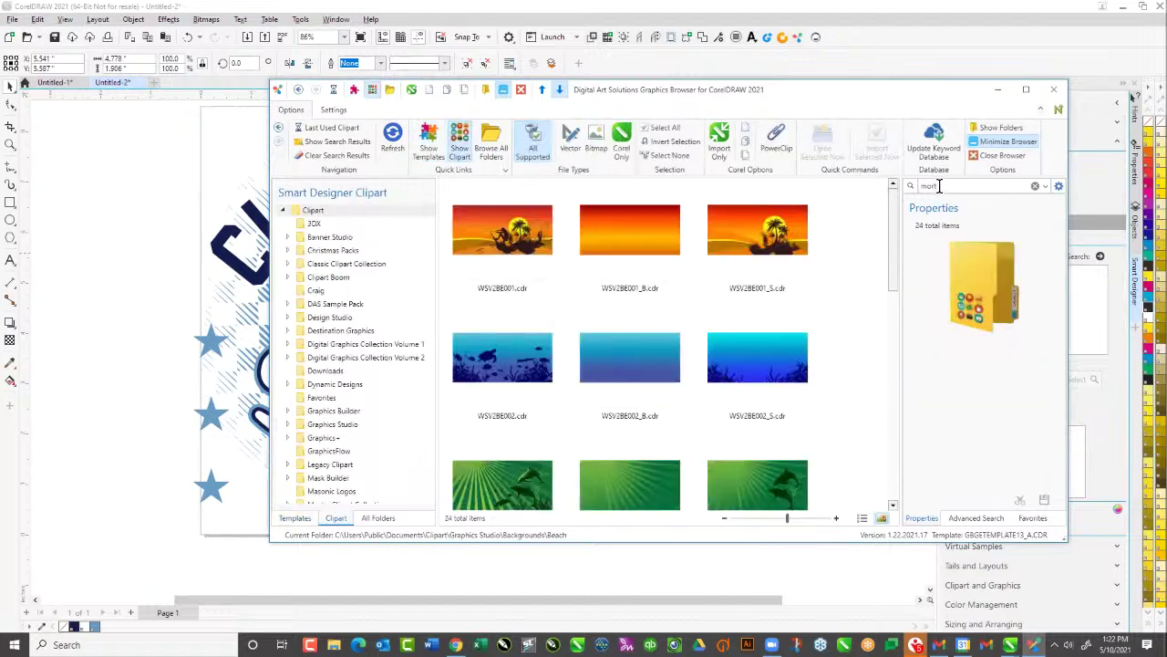
pyautogui.press('Return')
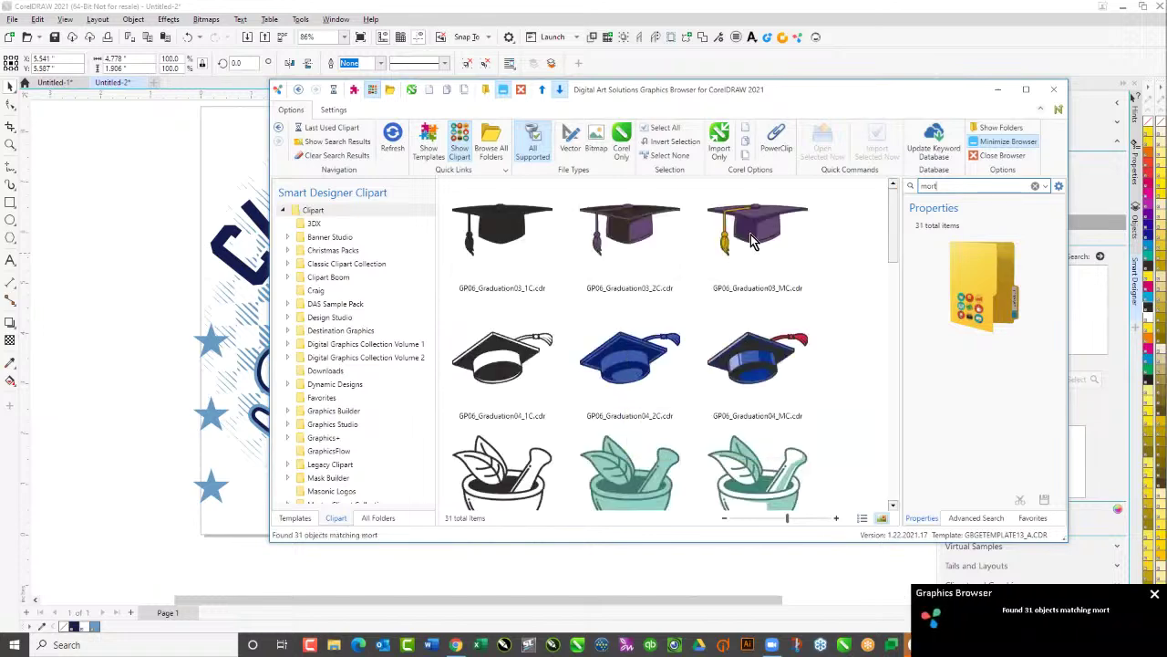
pyautogui.click(753, 240)
pyautogui.doubleClick(753, 240)
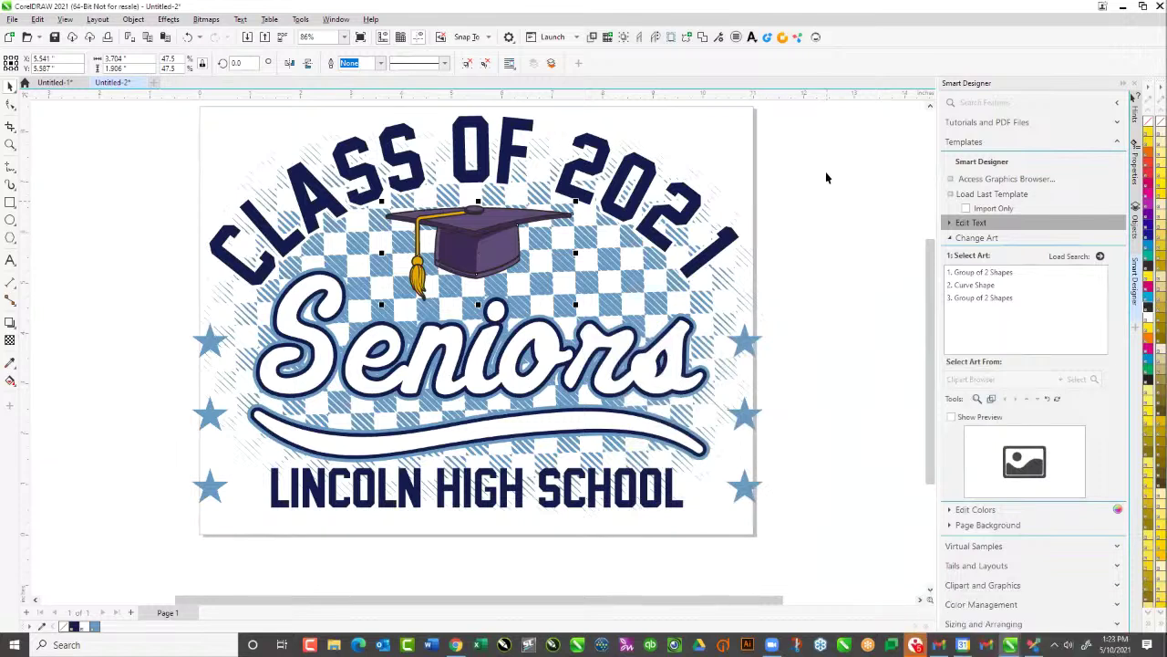
pyautogui.click(825, 176)
# Undo the cap swap with Ctrl+Z, restoring the original navy line-art cap
pyautogui.hotkey('ctrl', 'z')
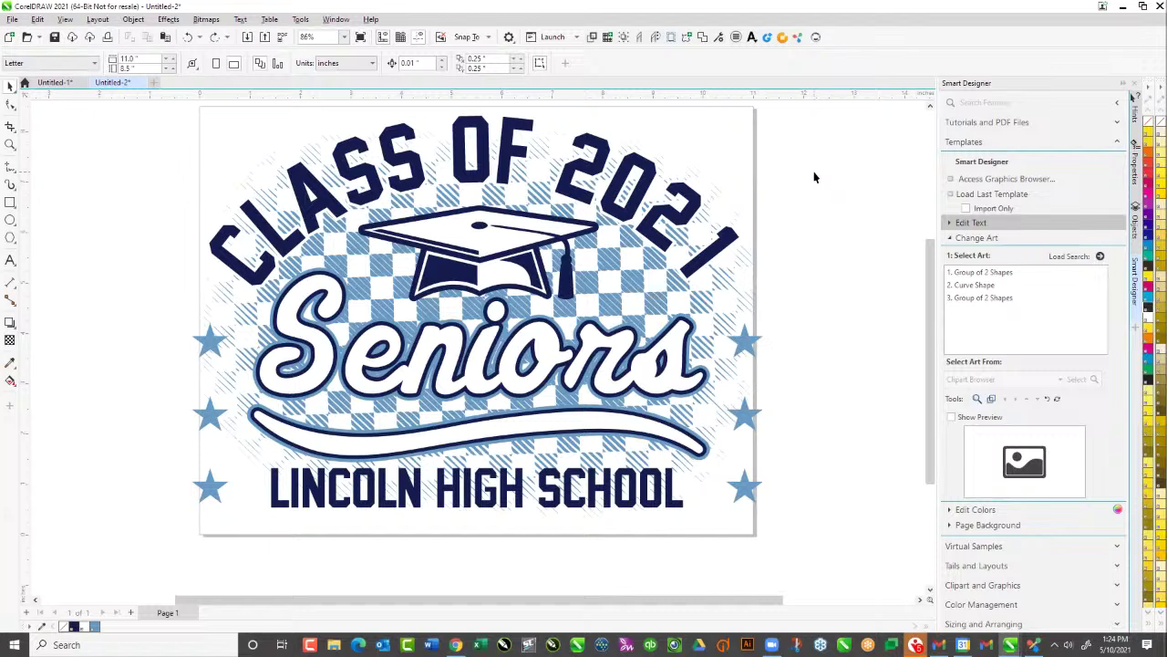
# Create a third blank portrait Letter-size document, Untitled-3, with default settings
pyautogui.click(154, 82)
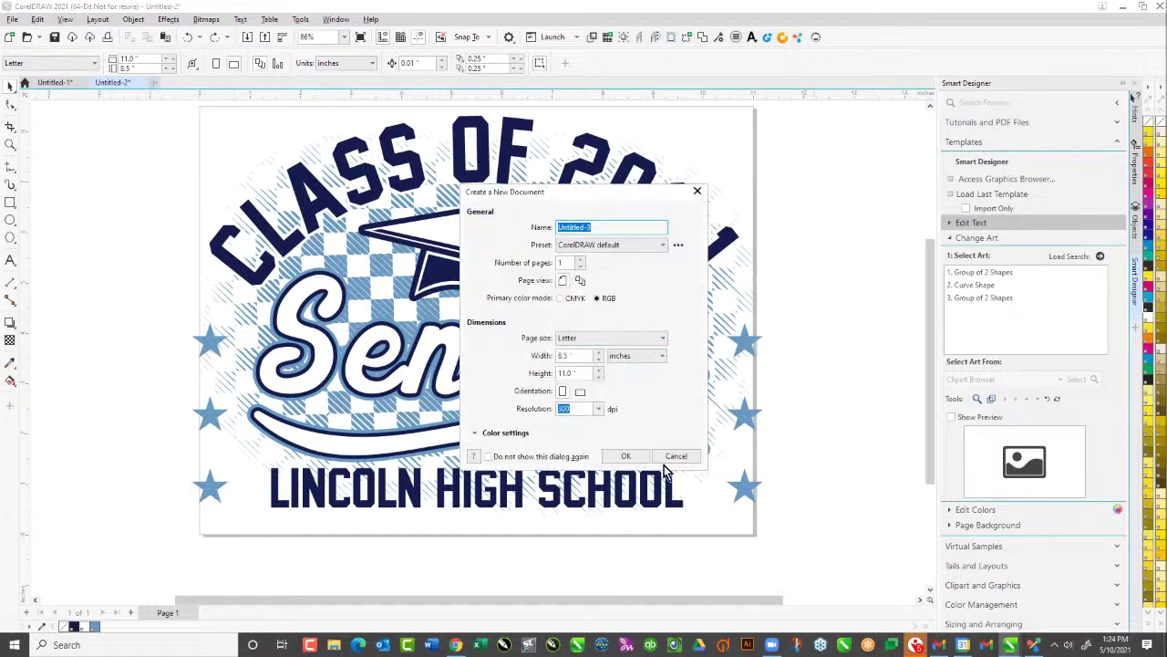
pyautogui.click(623, 457)
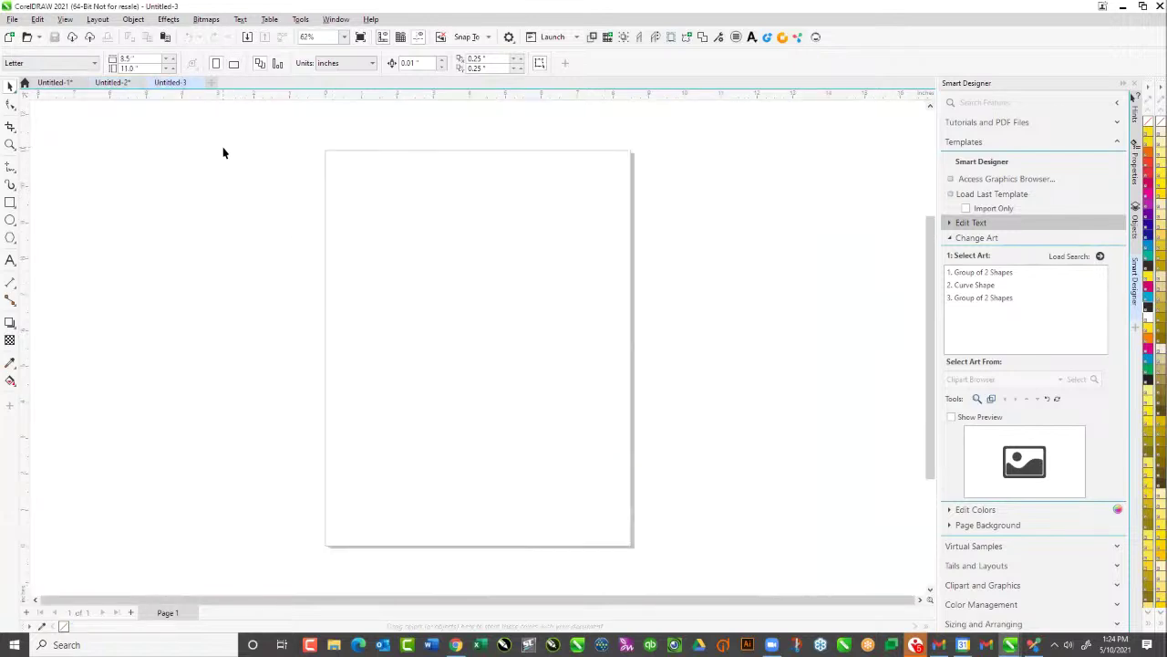
pyautogui.click(949, 224)
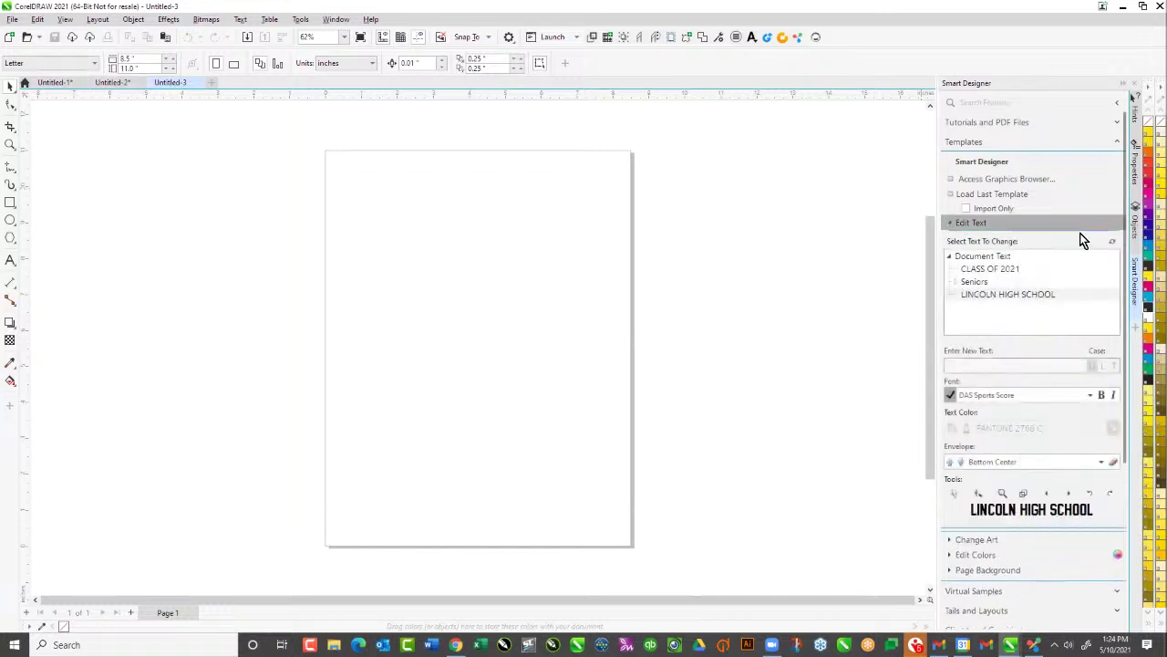
# Open the PANTONE GoeT coated colour chart from Smart Designer's Print Color Charts
pyautogui.click(1117, 142)
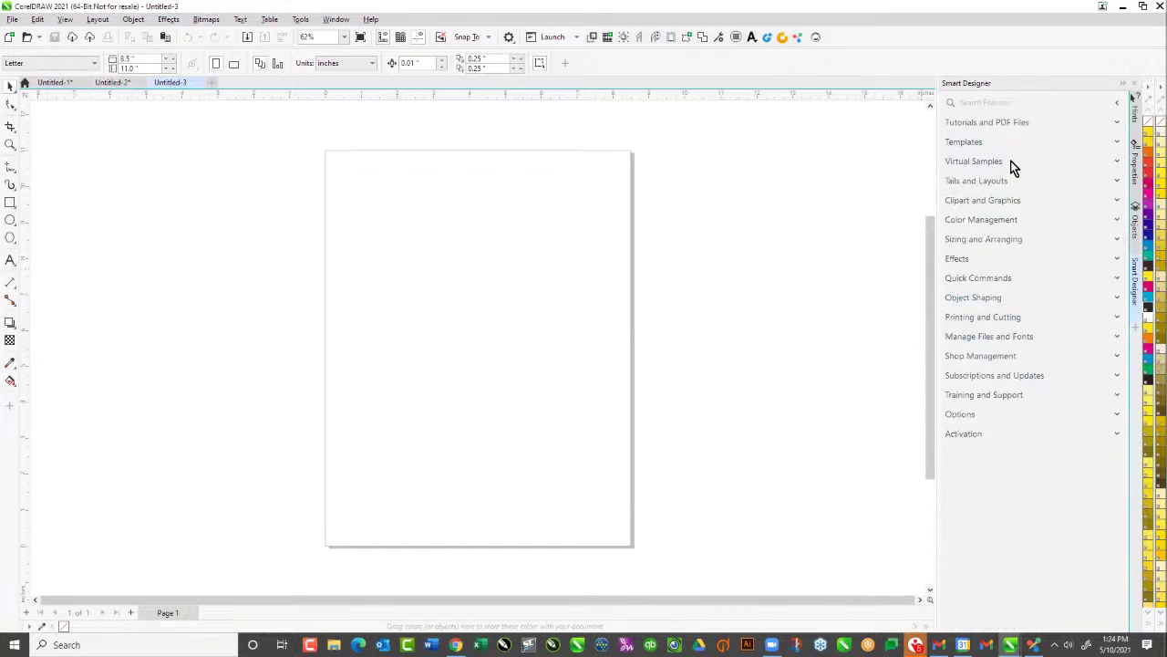
pyautogui.click(948, 219)
pyautogui.scroll(-1, 1024, 337)
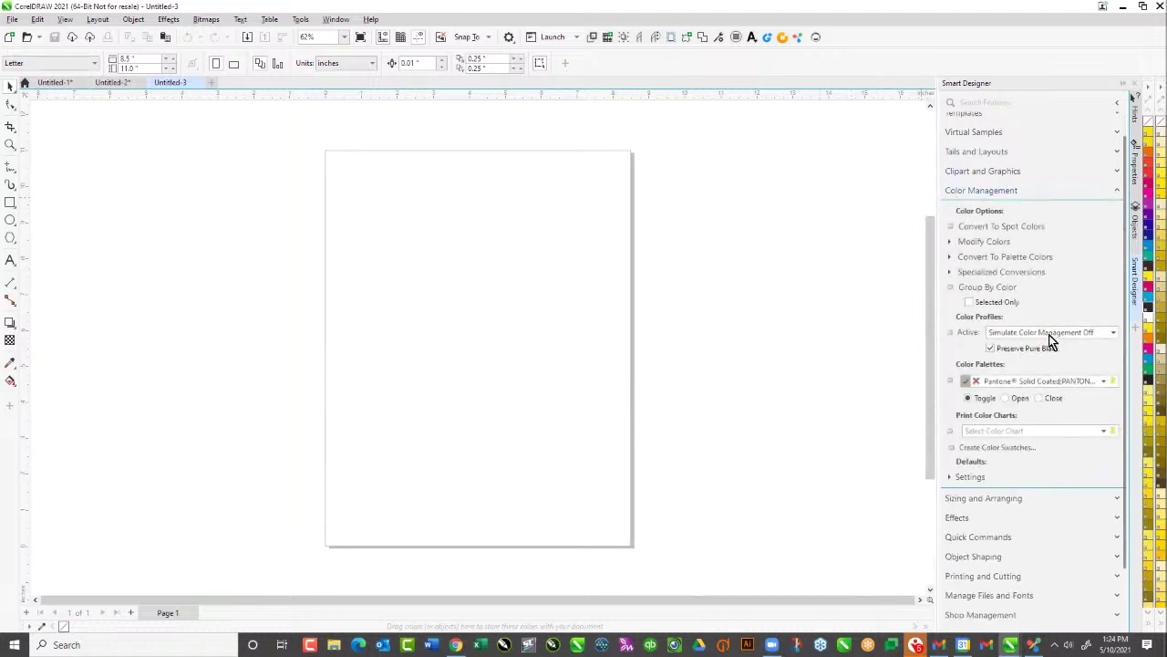
pyautogui.click(1103, 433)
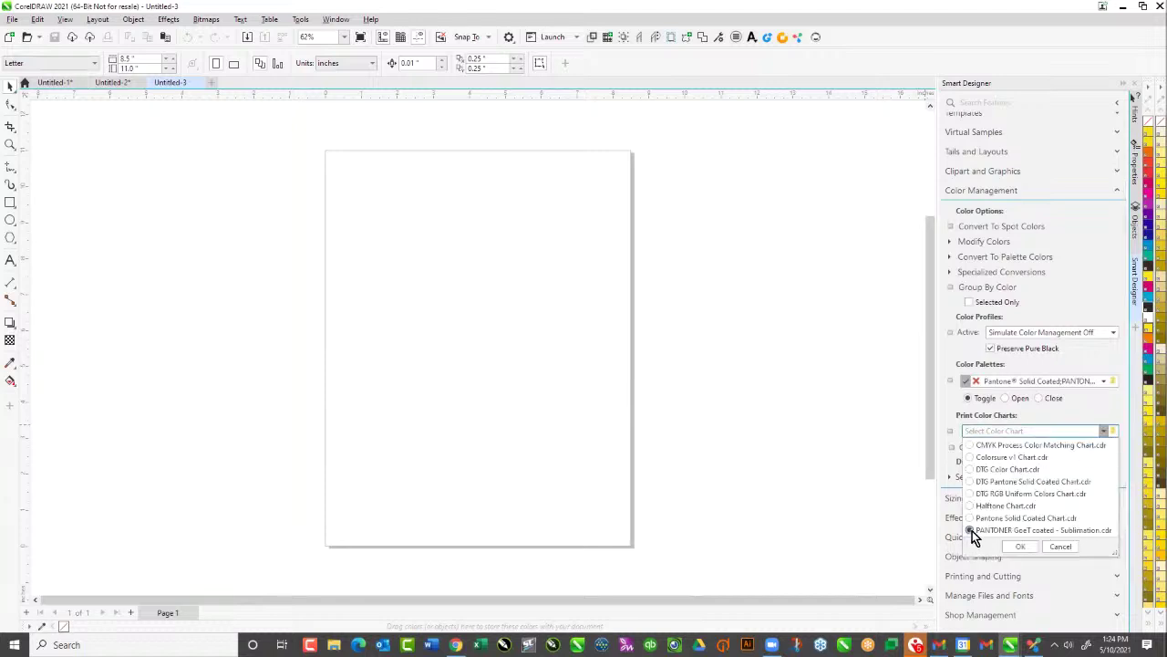
pyautogui.click(1021, 546)
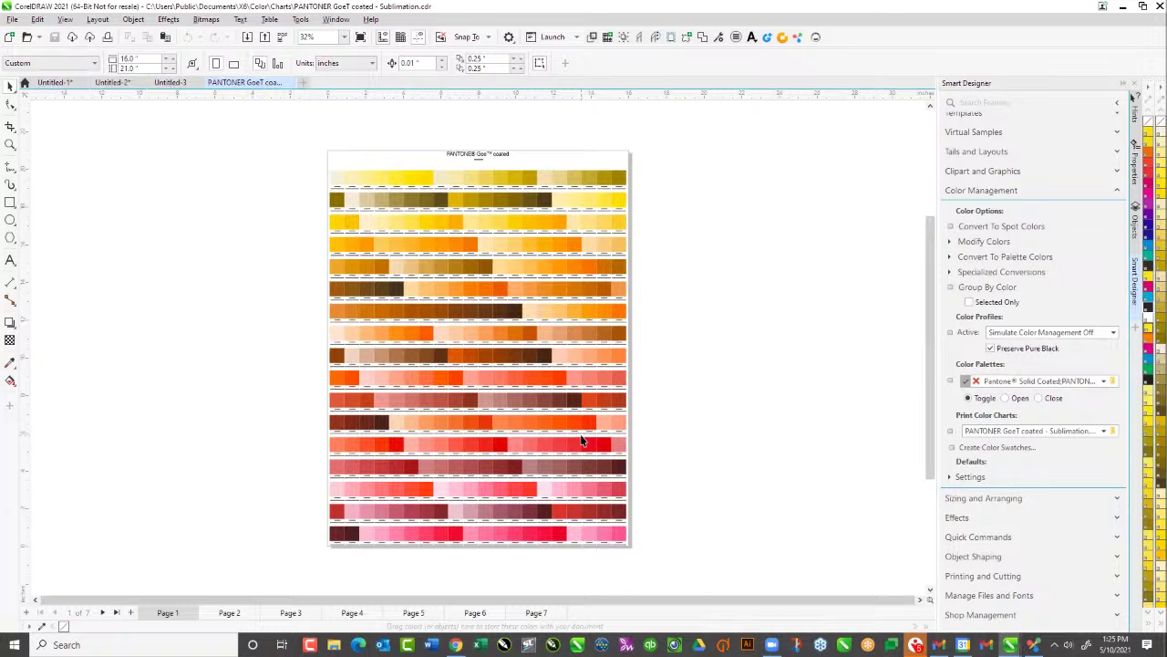
# Expand the palette into a full grid, browse Pantone chart pages 2–6, and return to Page 1
pyautogui.click(1150, 625)
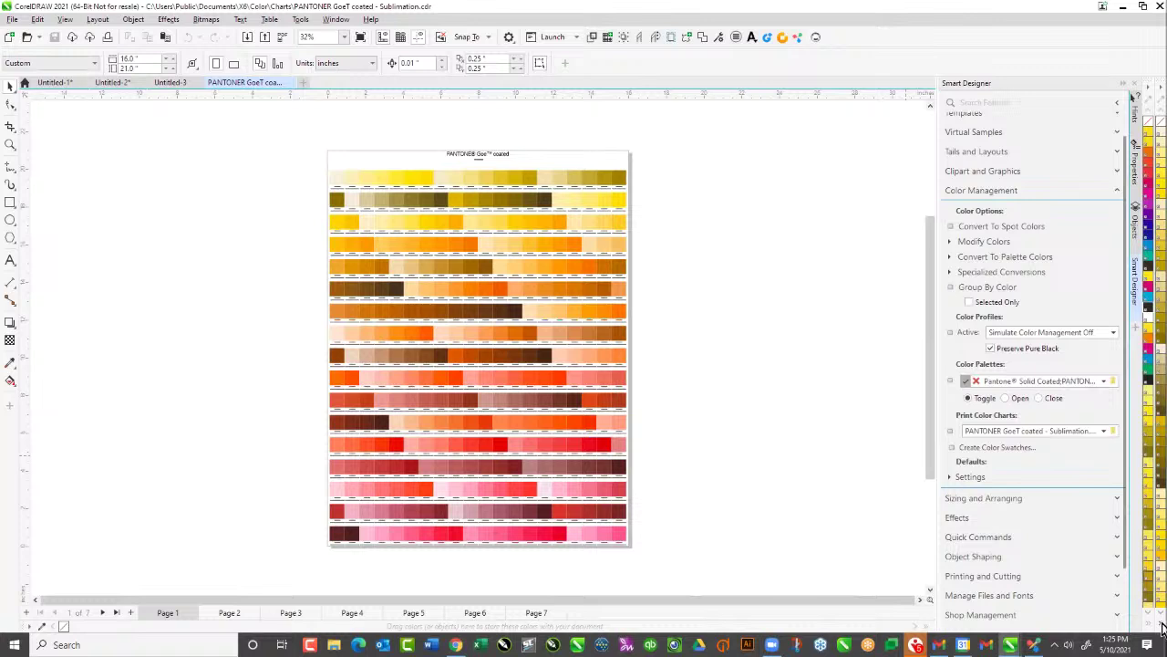
pyautogui.click(1161, 626)
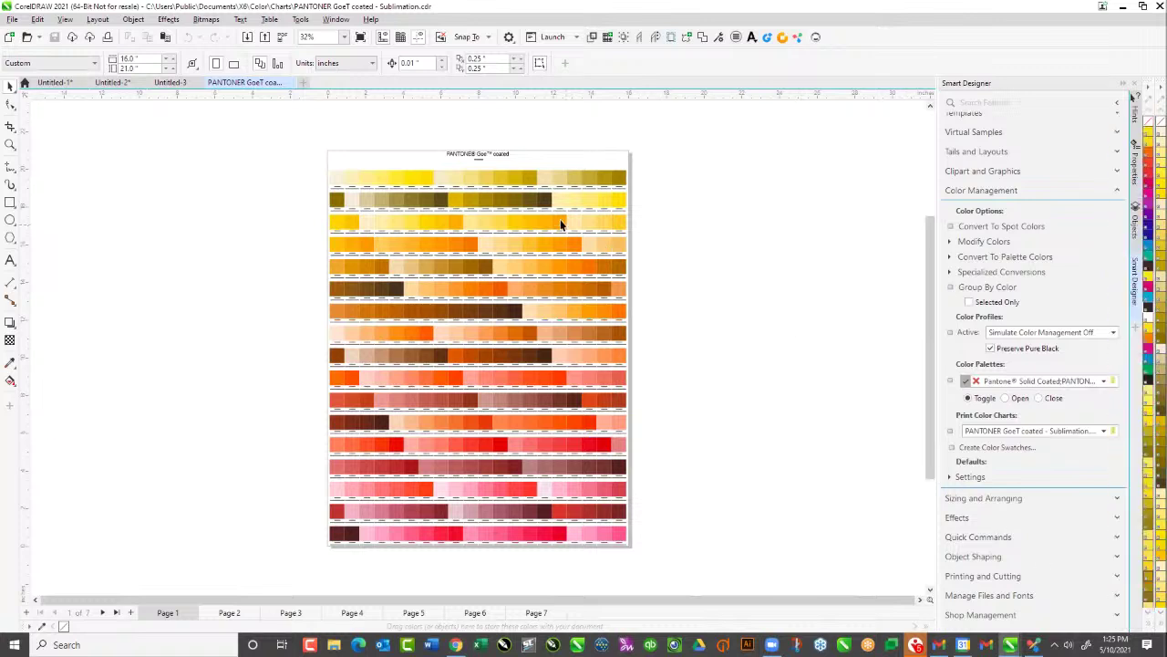
pyautogui.click(229, 616)
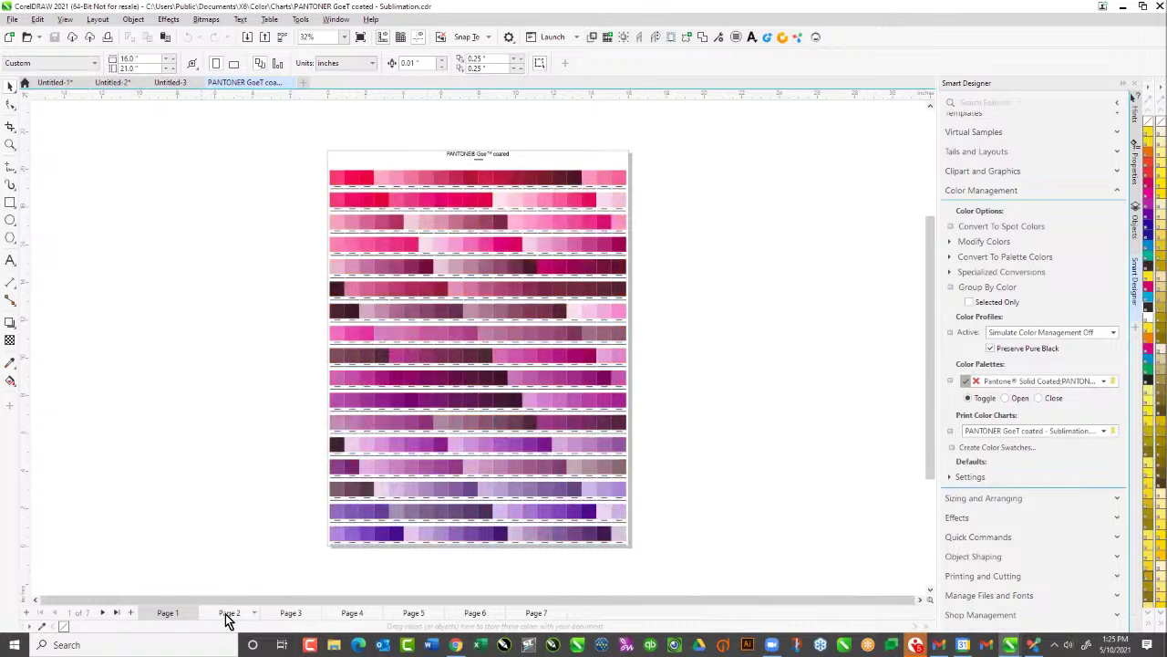
pyautogui.click(287, 616)
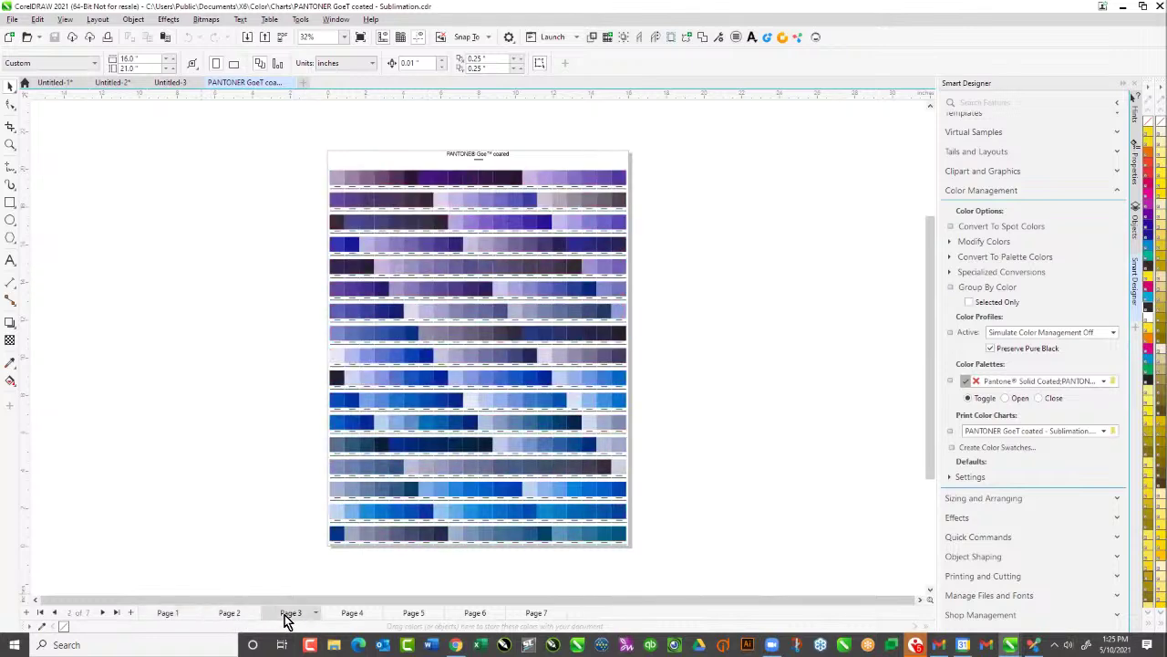
pyautogui.click(348, 614)
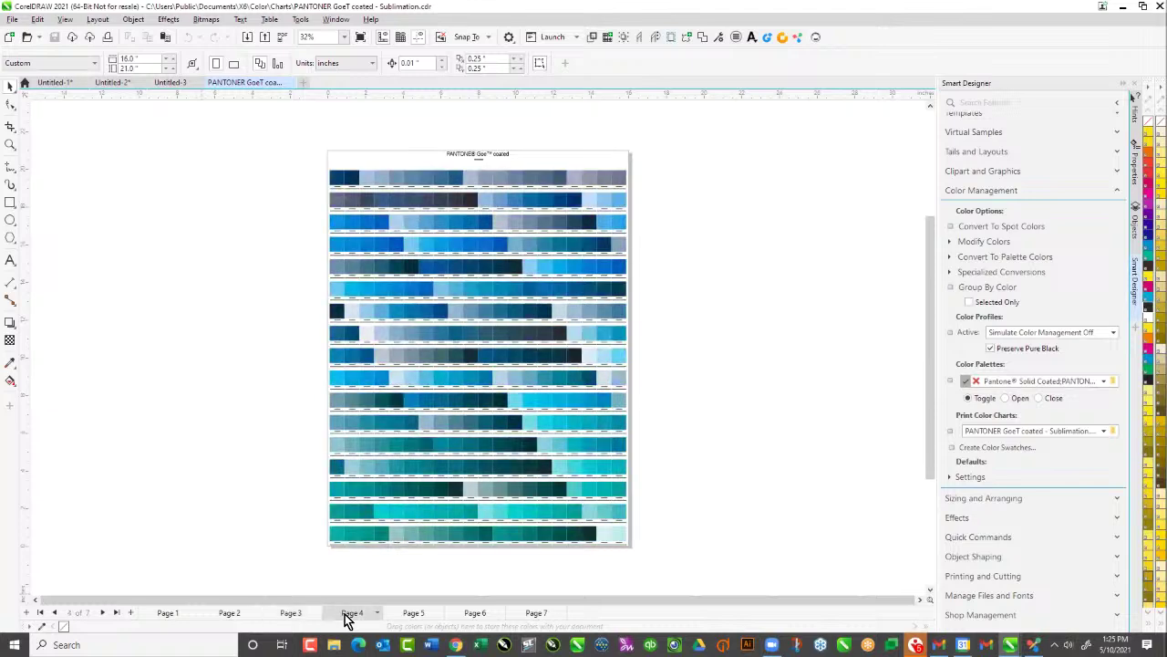
pyautogui.click(410, 616)
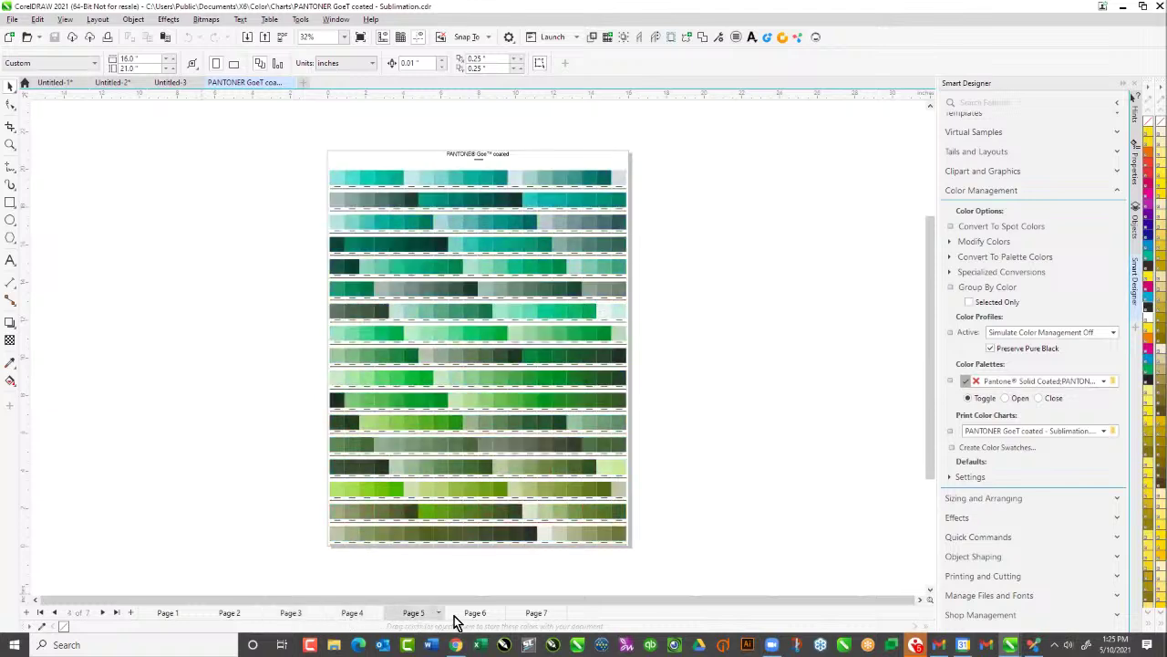
pyautogui.click(475, 616)
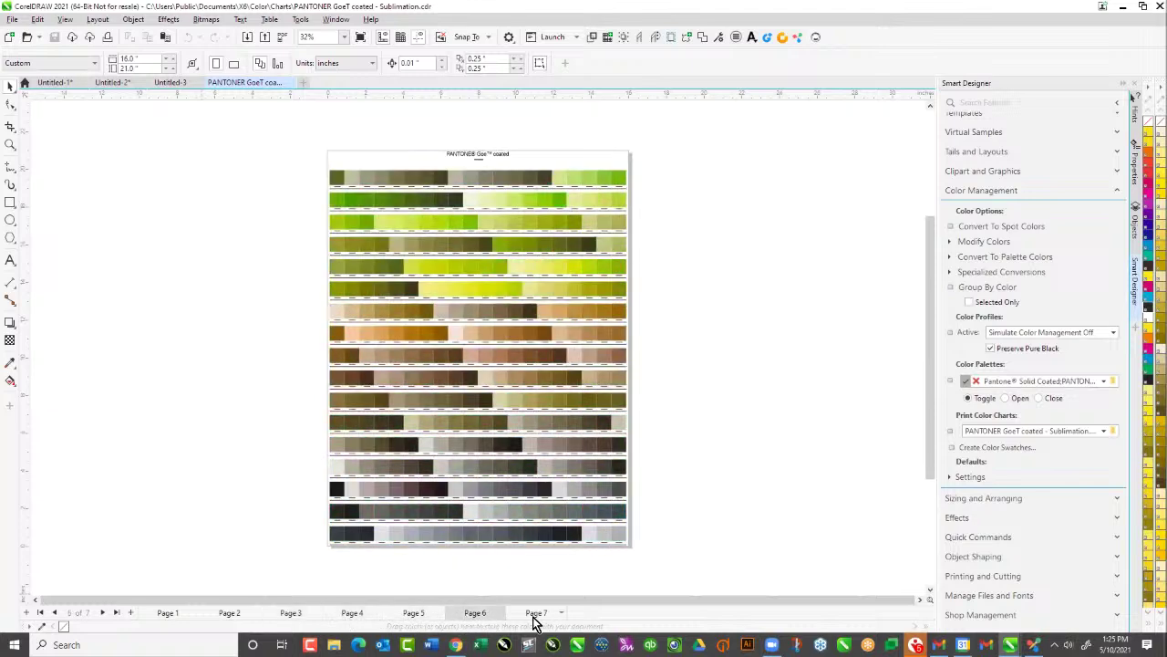
pyautogui.click(169, 615)
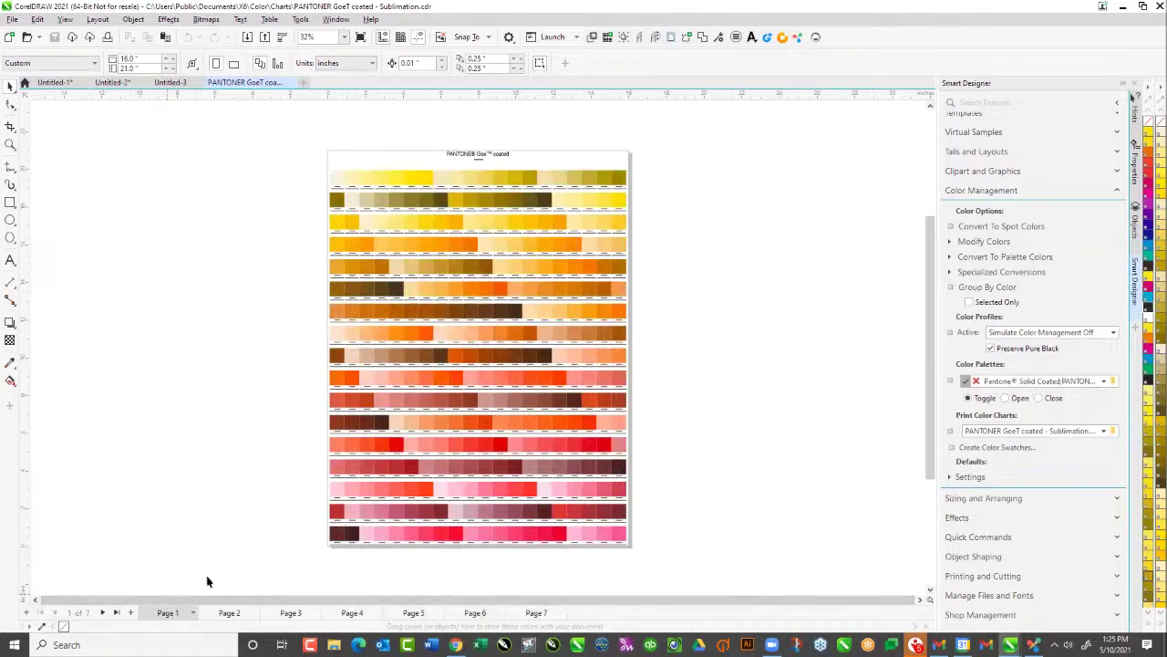
# Marquee-zoom into the red Pantone swatches, then switch to the blank Untitled-3 document
pyautogui.click(11, 146)
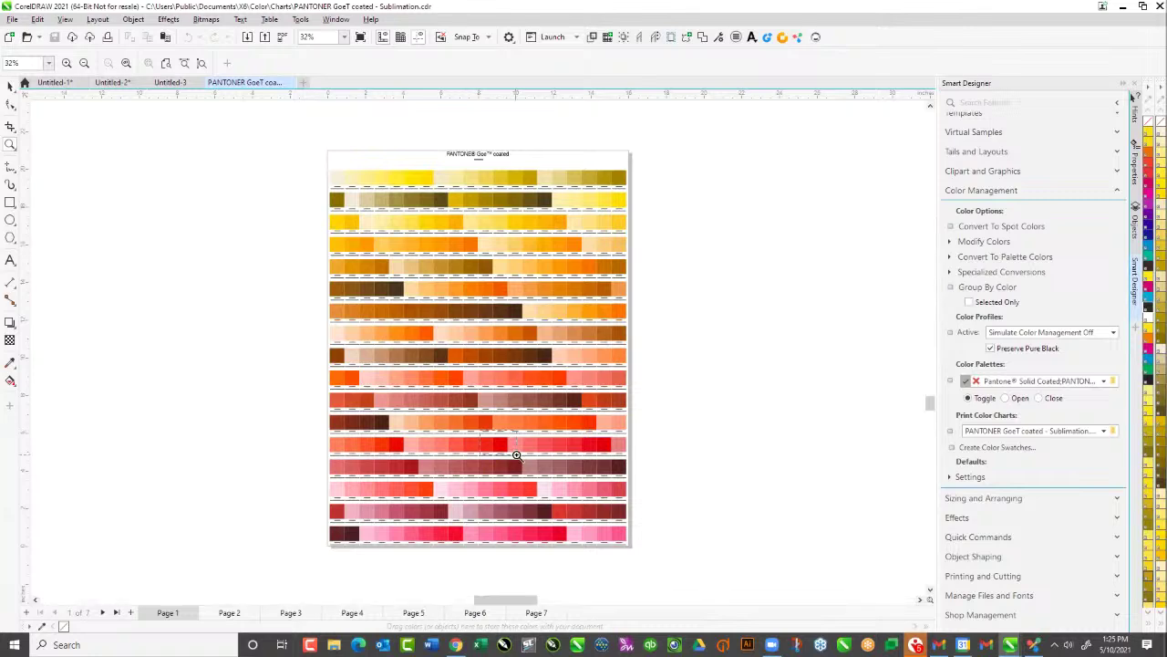
pyautogui.moveTo(482, 432); pyautogui.dragTo(516, 454)
pyautogui.scroll(-2, 541, 540)
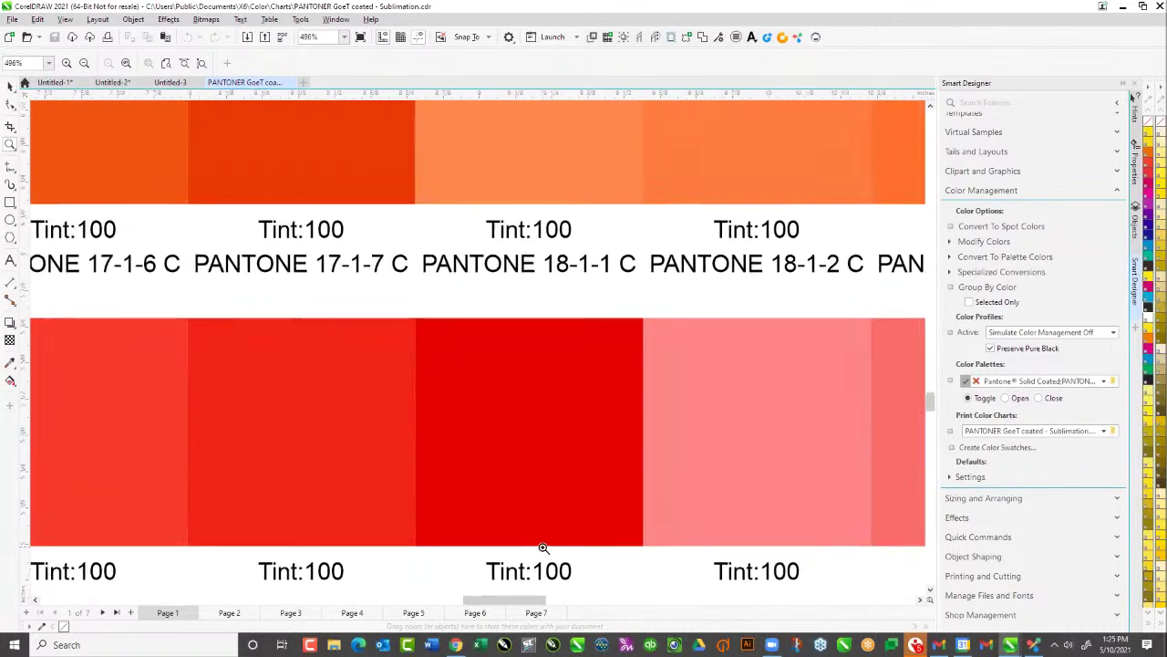
pyautogui.scroll(-2, 542, 548)
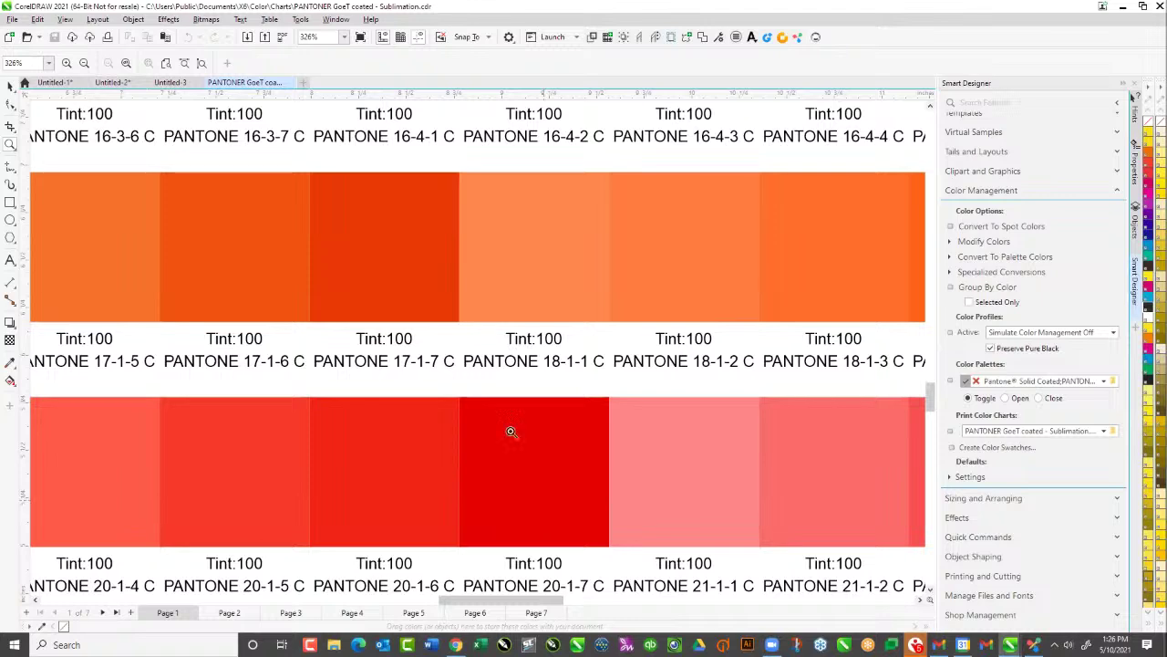
pyautogui.click(176, 83)
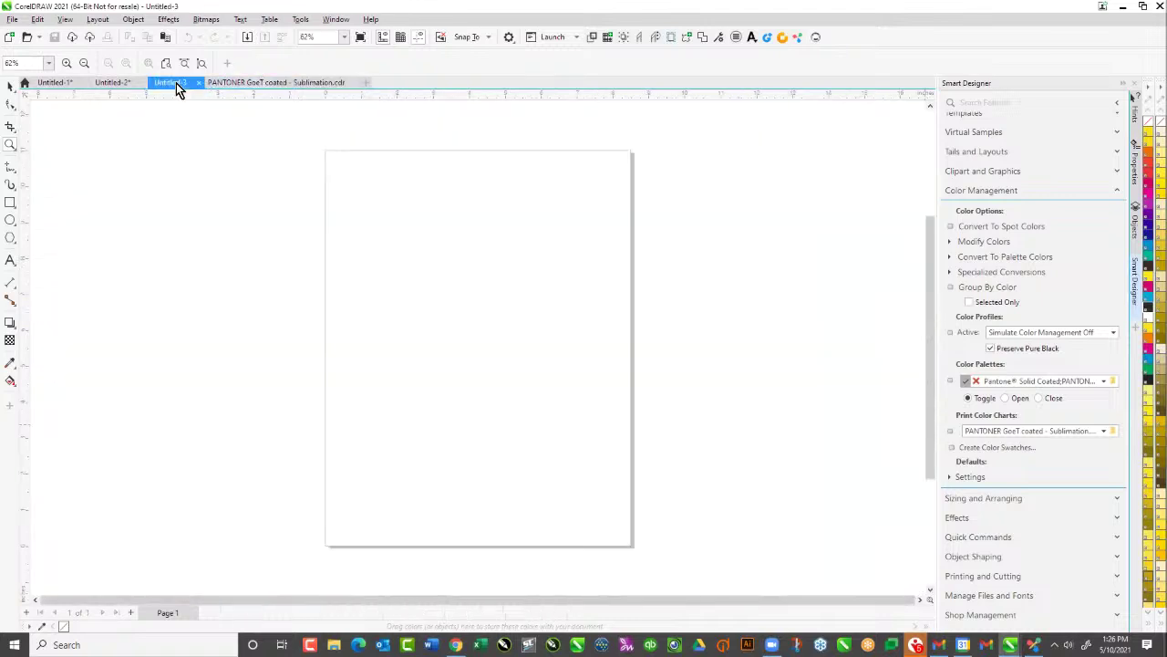
# Switch to the Class of 2021 Seniors design, list its colours in Modify Colors, then bring the browser forward
pyautogui.click(117, 83)
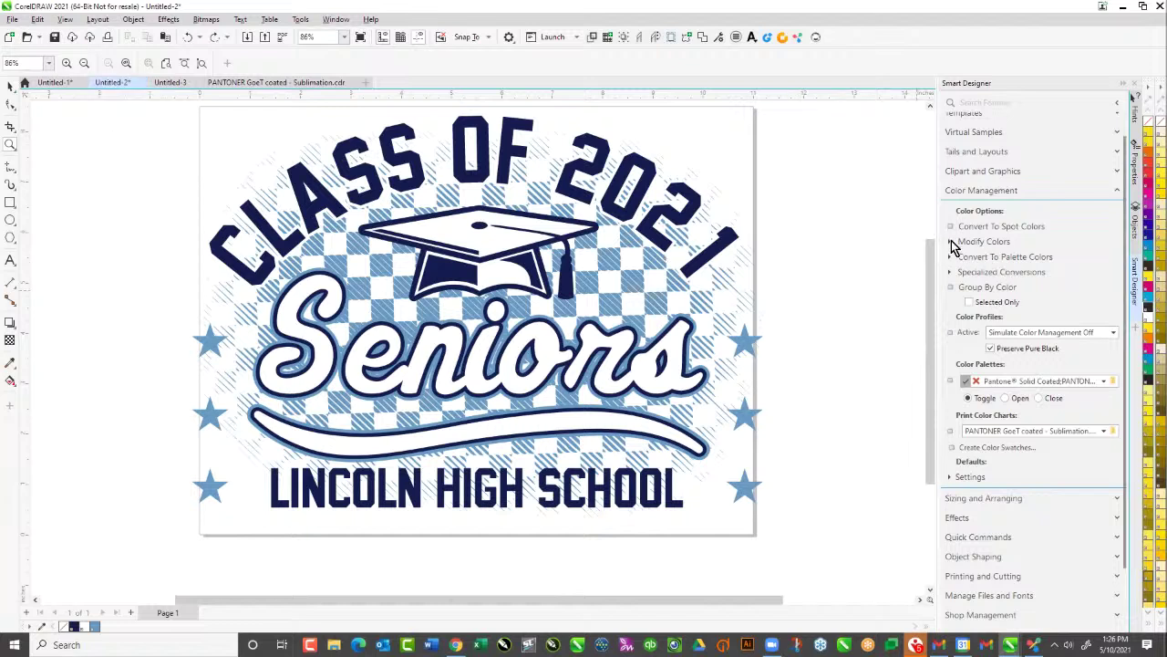
pyautogui.click(952, 241)
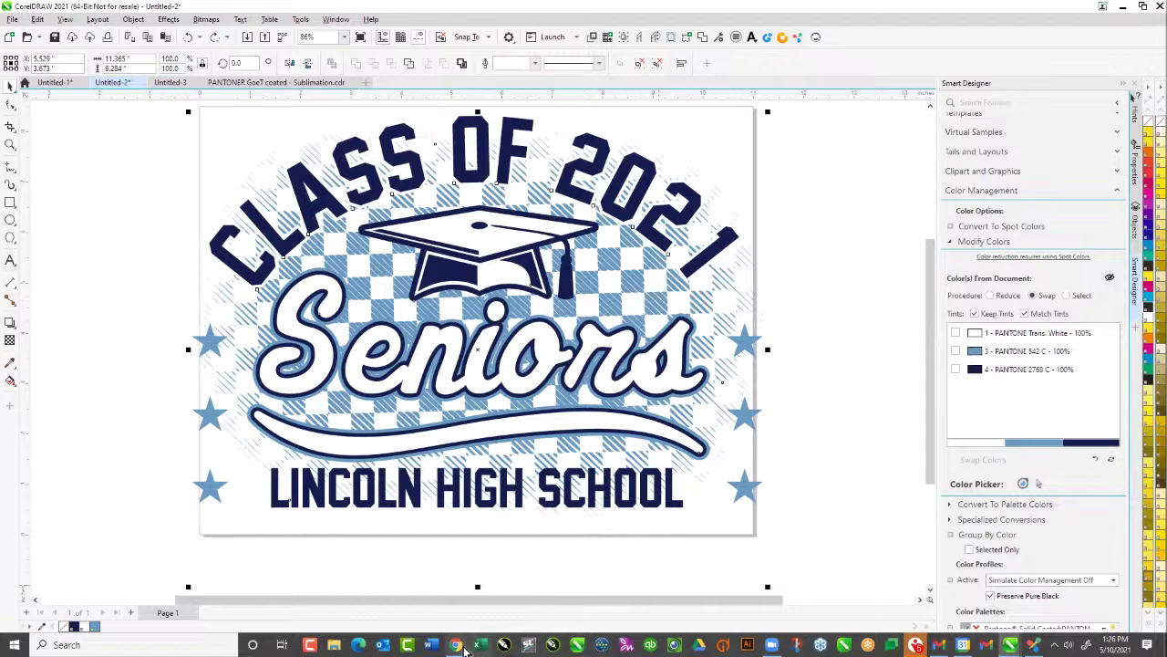
pyautogui.hotkey('alt', 'Tab')
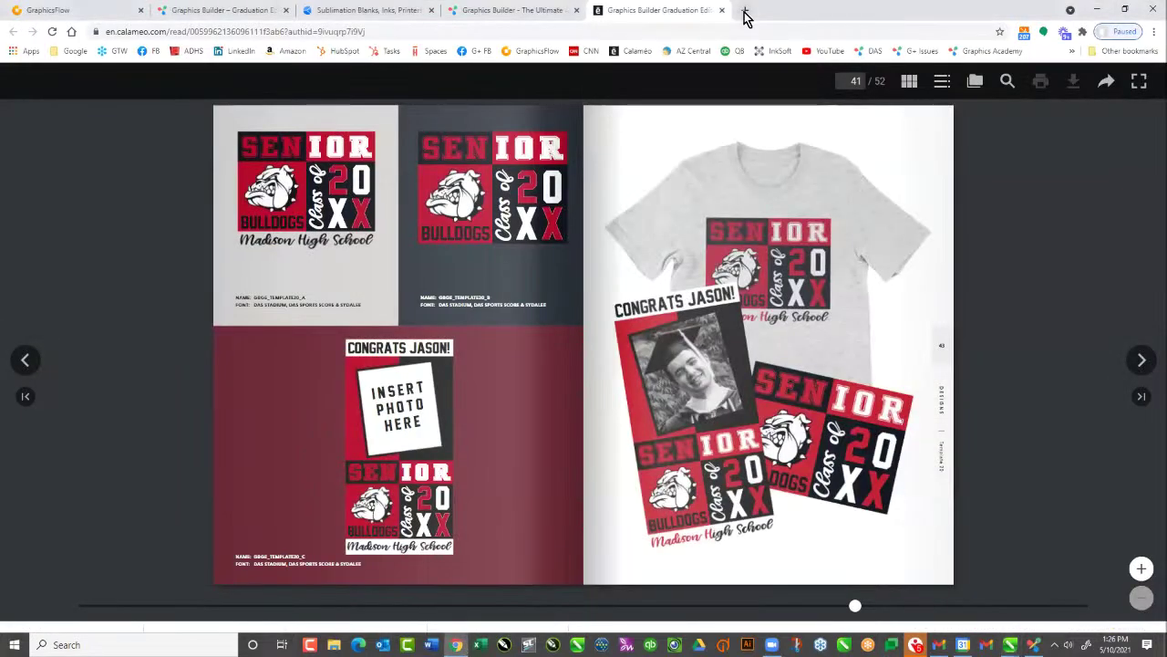
# Open a new browser tab and go to amazon.com
pyautogui.click(745, 13)
pyautogui.click(510, 28)
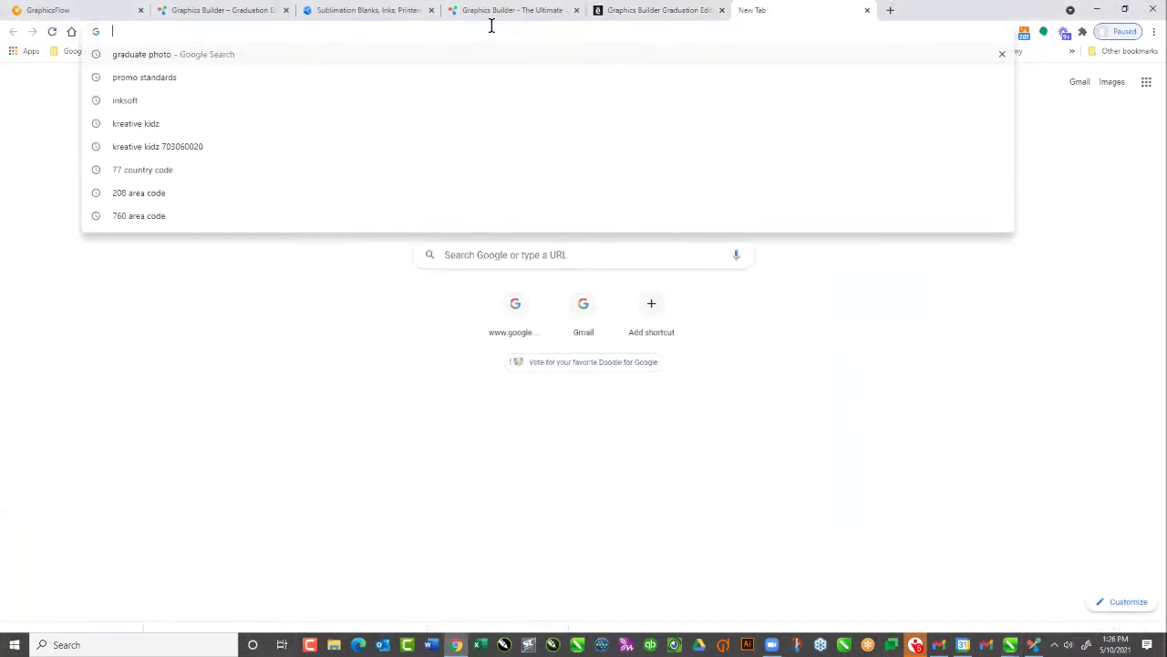
pyautogui.write('amz')
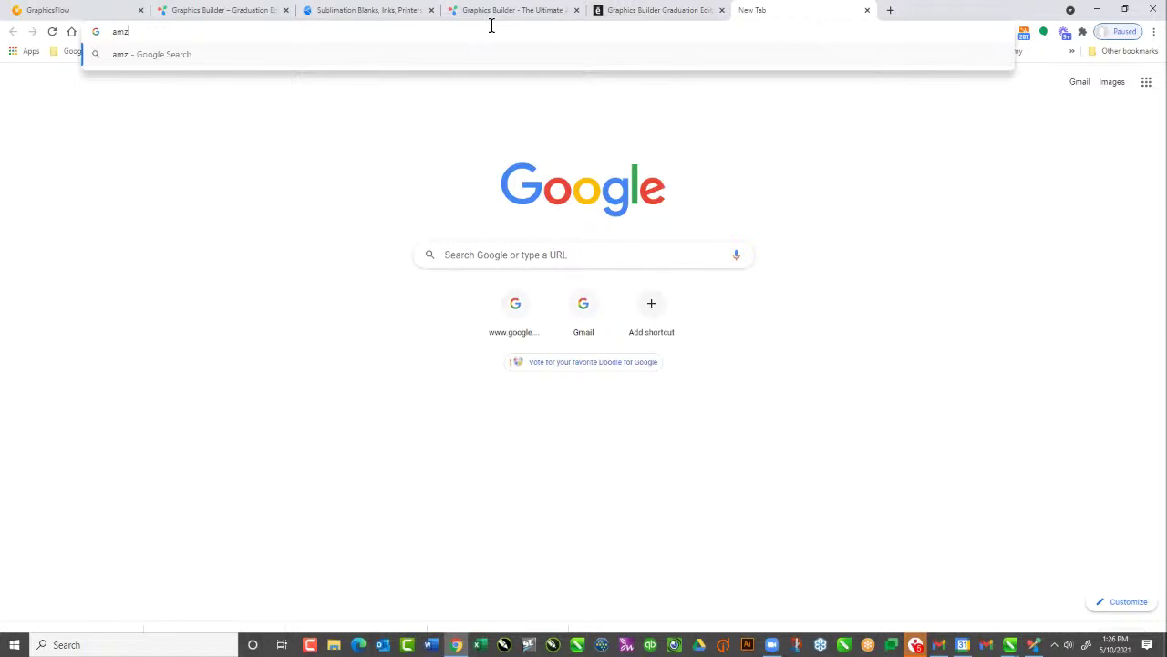
pyautogui.press('BackSpace')
pyautogui.write('az')
pyautogui.press('Return')
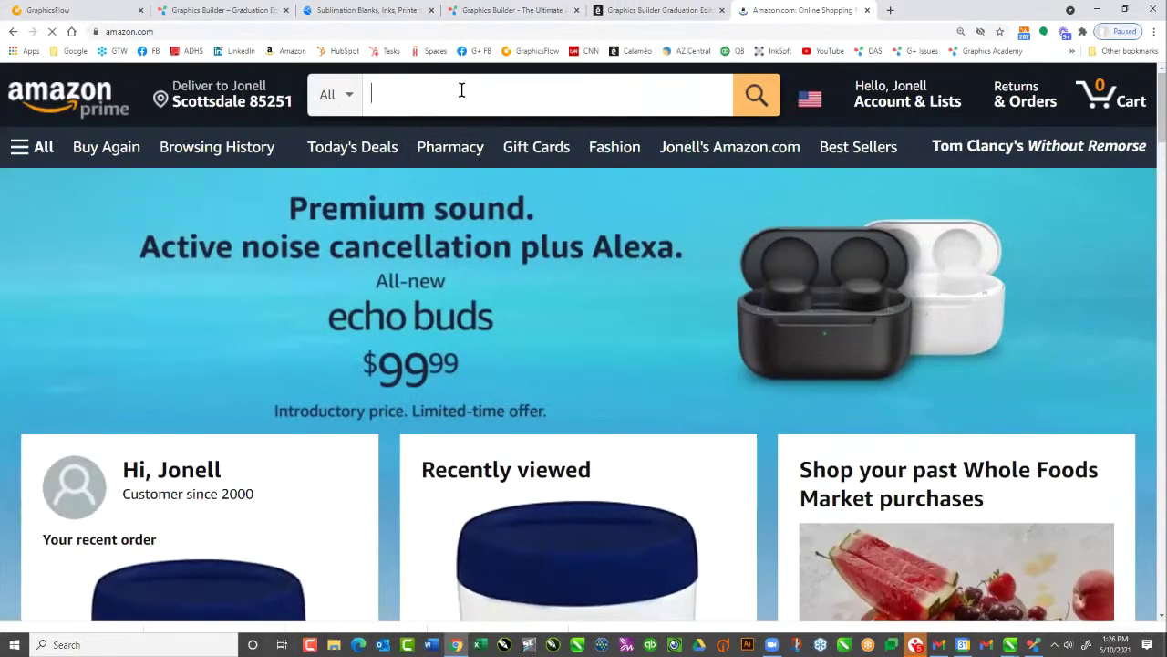
# Search Amazon for 'pantone book' and open the Pantone Formula Guide Set GP1601A page
pyautogui.click(462, 91)
pyautogui.write('pantone book')
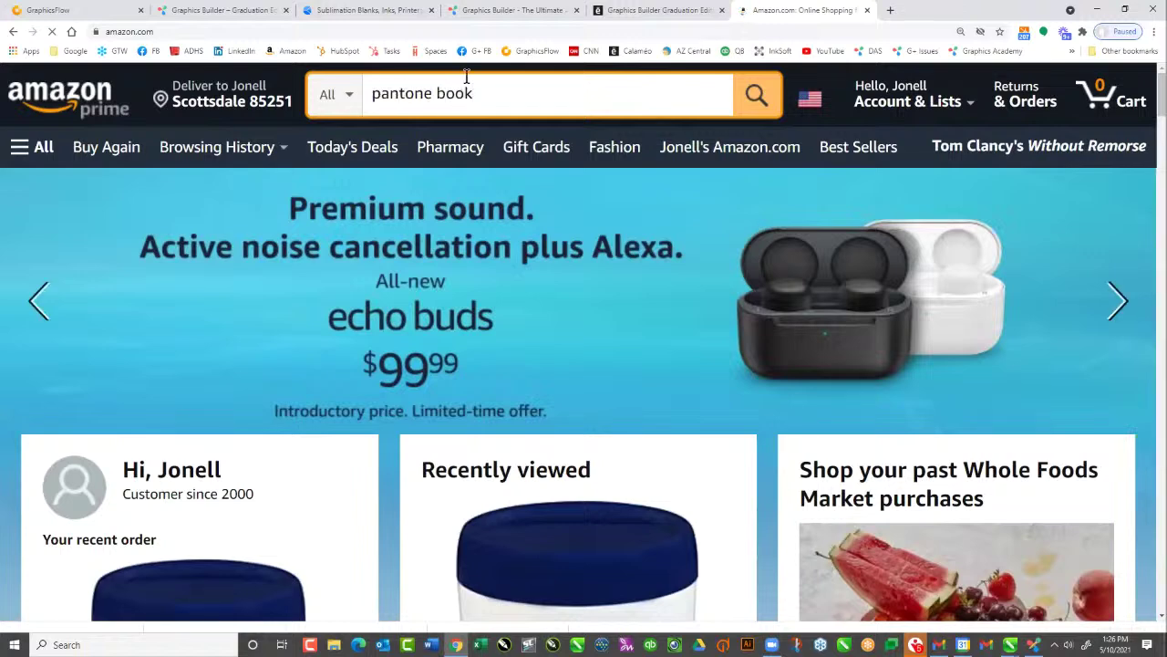
pyautogui.press('Return')
pyautogui.scroll(-6, 559, 365)
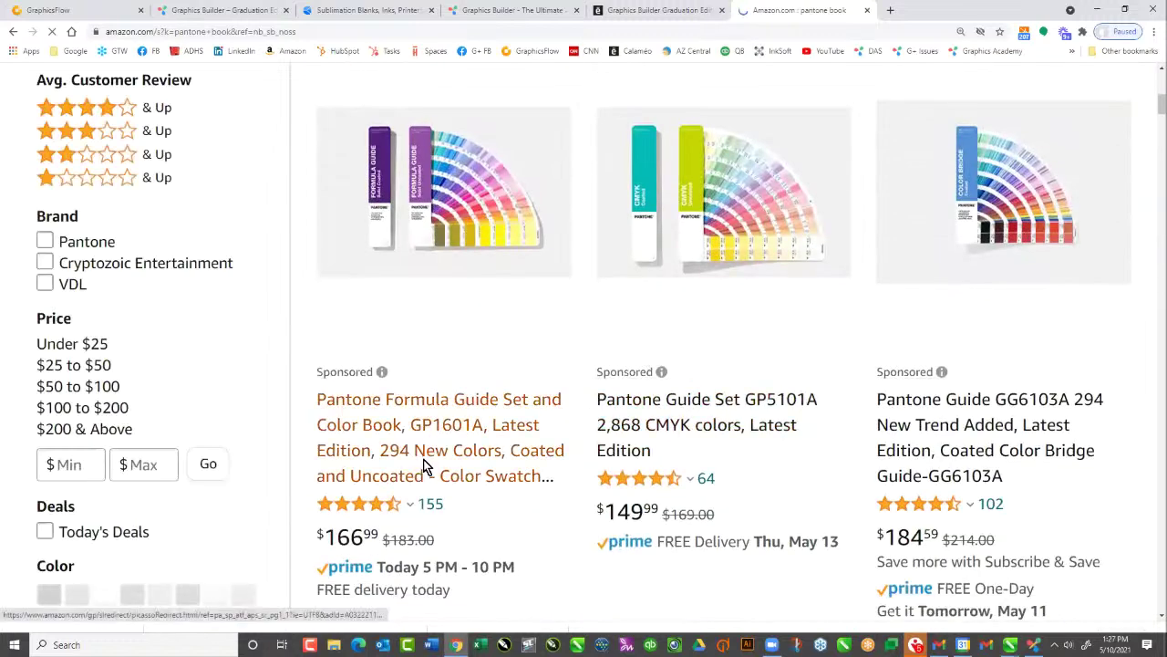
pyautogui.scroll(-1, 430, 456)
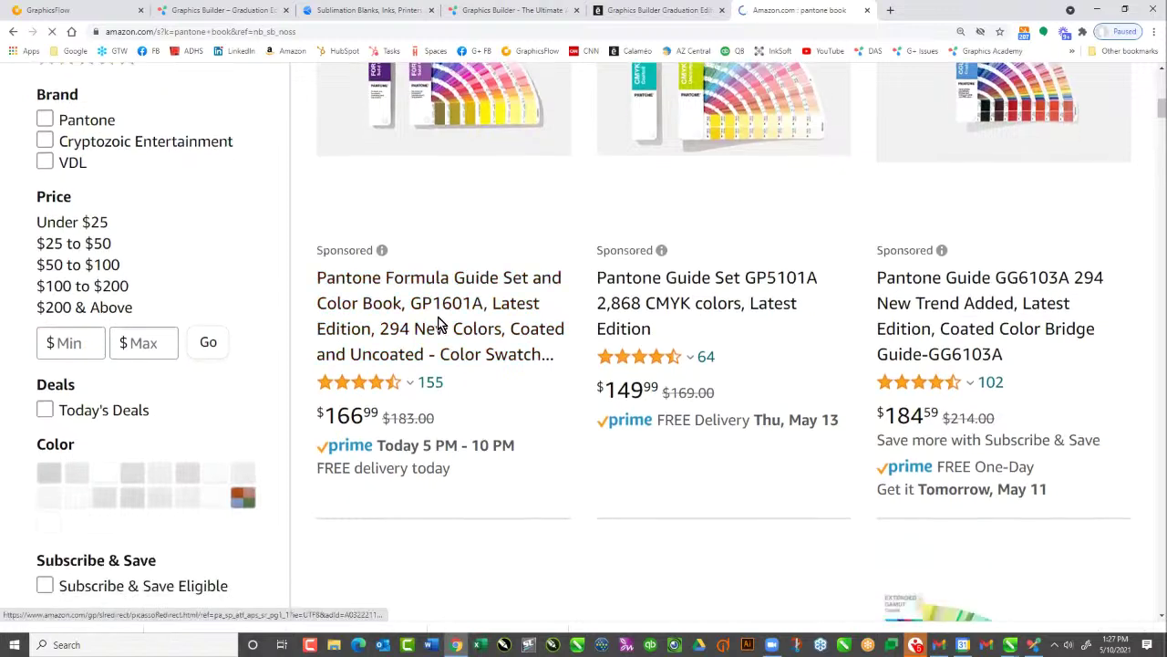
pyautogui.click(438, 324)
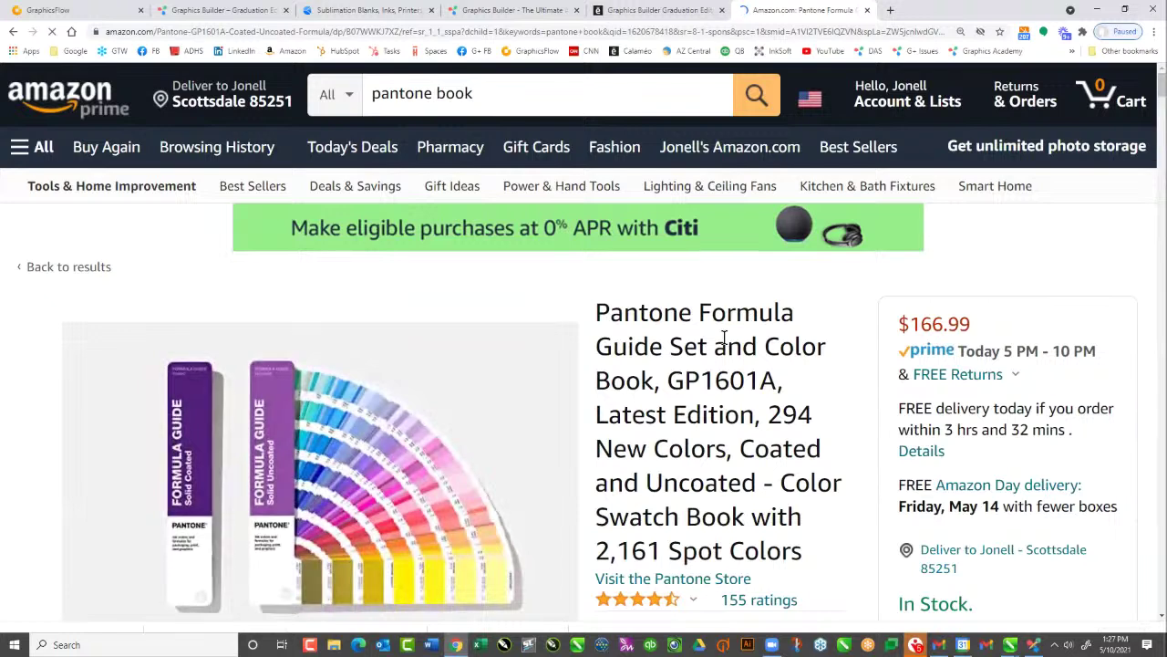
pyautogui.scroll(-2, 723, 338)
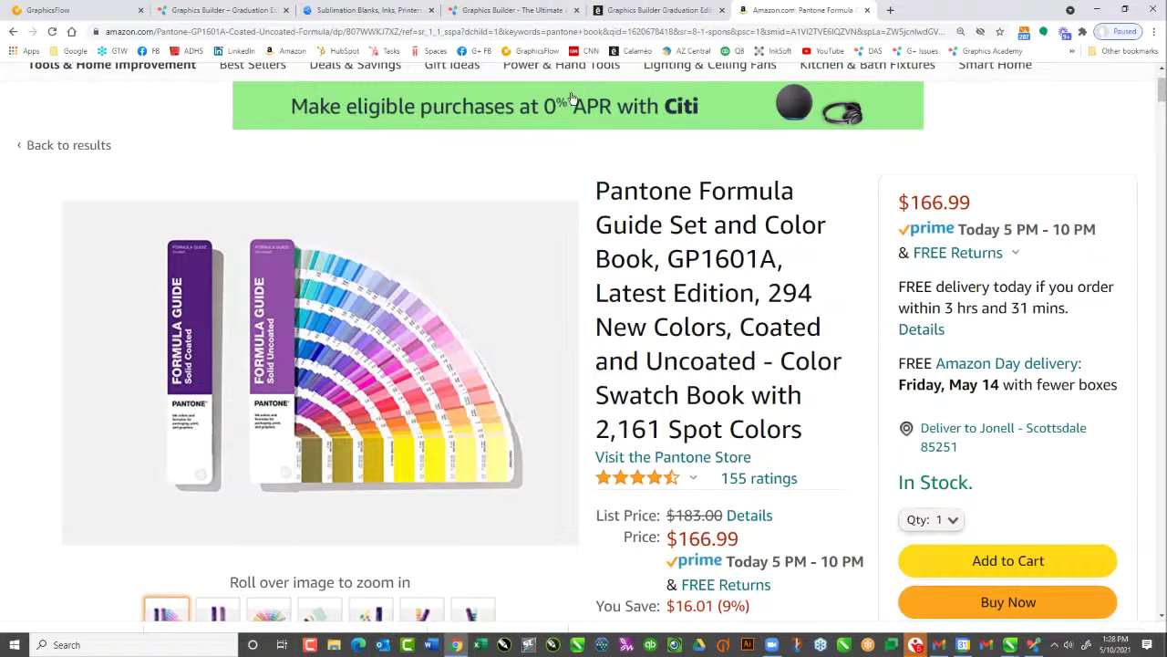
pyautogui.moveTo(555, 532)
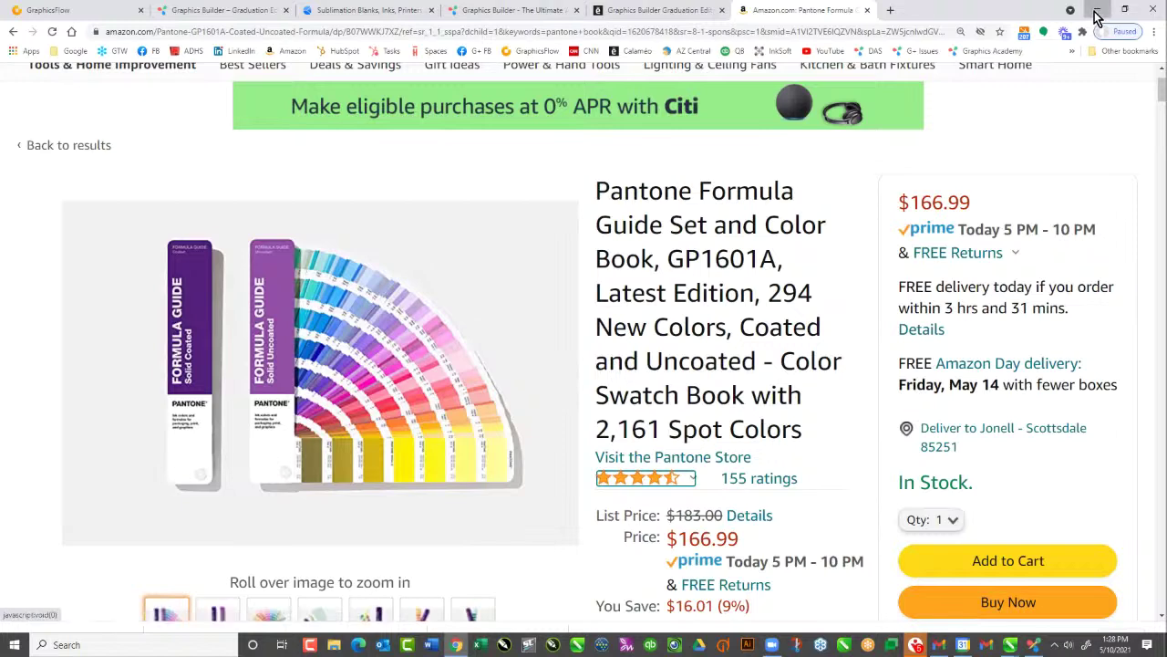
# Back in CorelDRAW, try a red outline on Seniors, undo it, and mark PANTONE 2768 C for swapping
pyautogui.hotkey('alt', 'Tab')
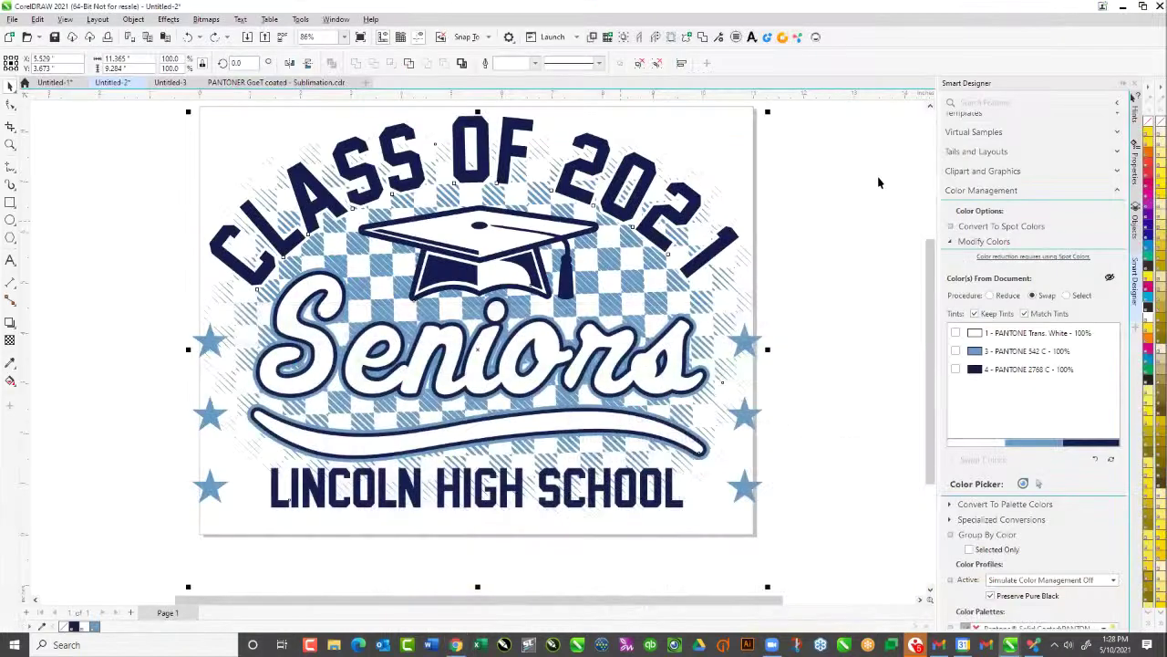
pyautogui.click(878, 183)
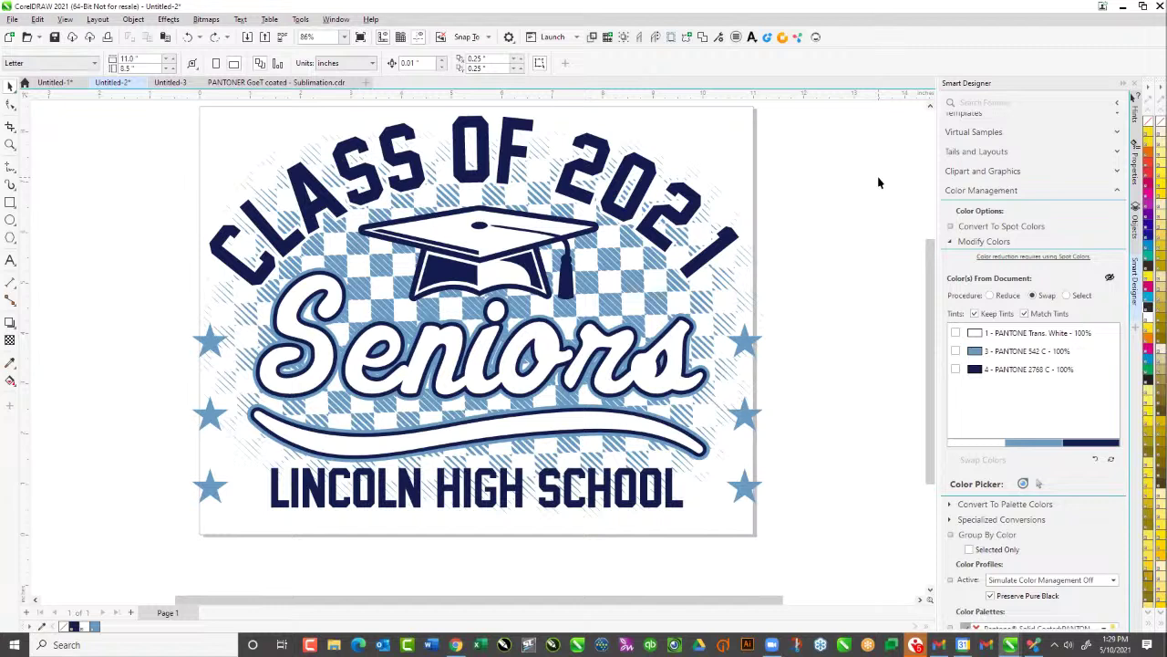
pyautogui.moveTo(1150, 173); pyautogui.dragTo(625, 342)
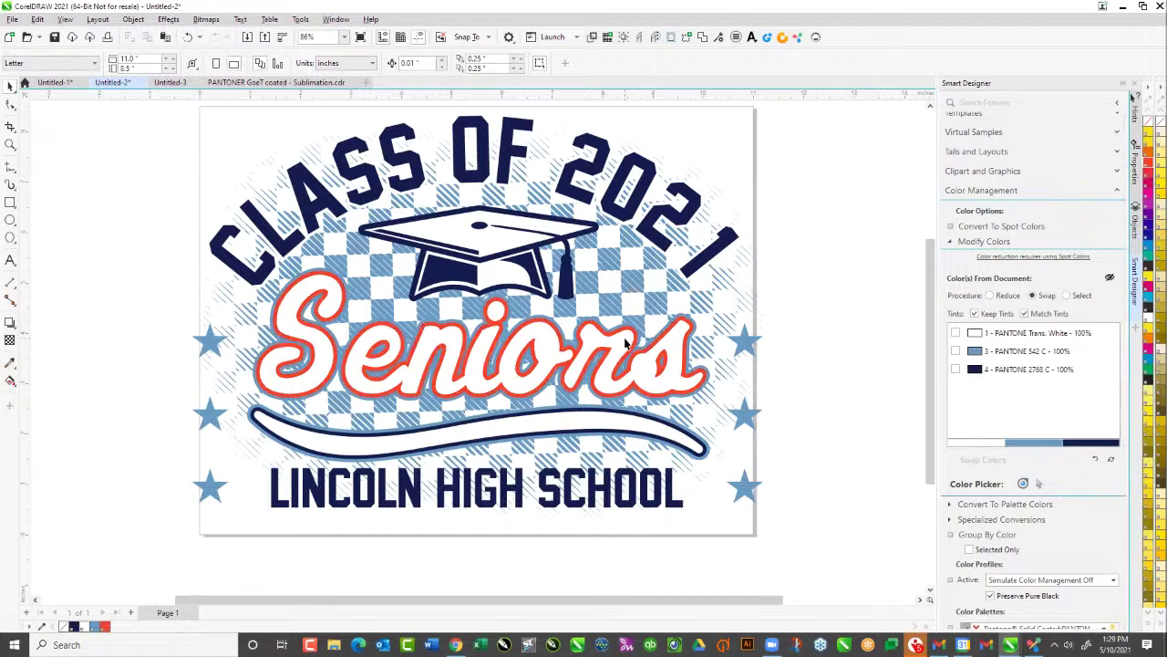
pyautogui.hotkey('ctrl', 'z')
pyautogui.click(814, 185)
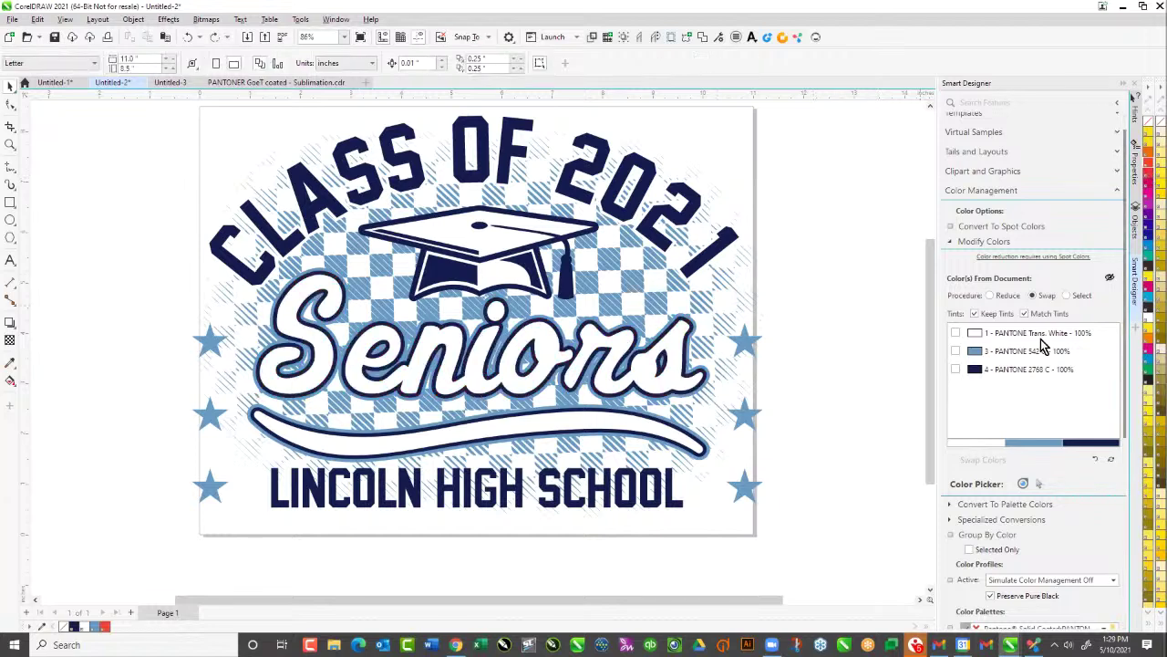
pyautogui.click(955, 369)
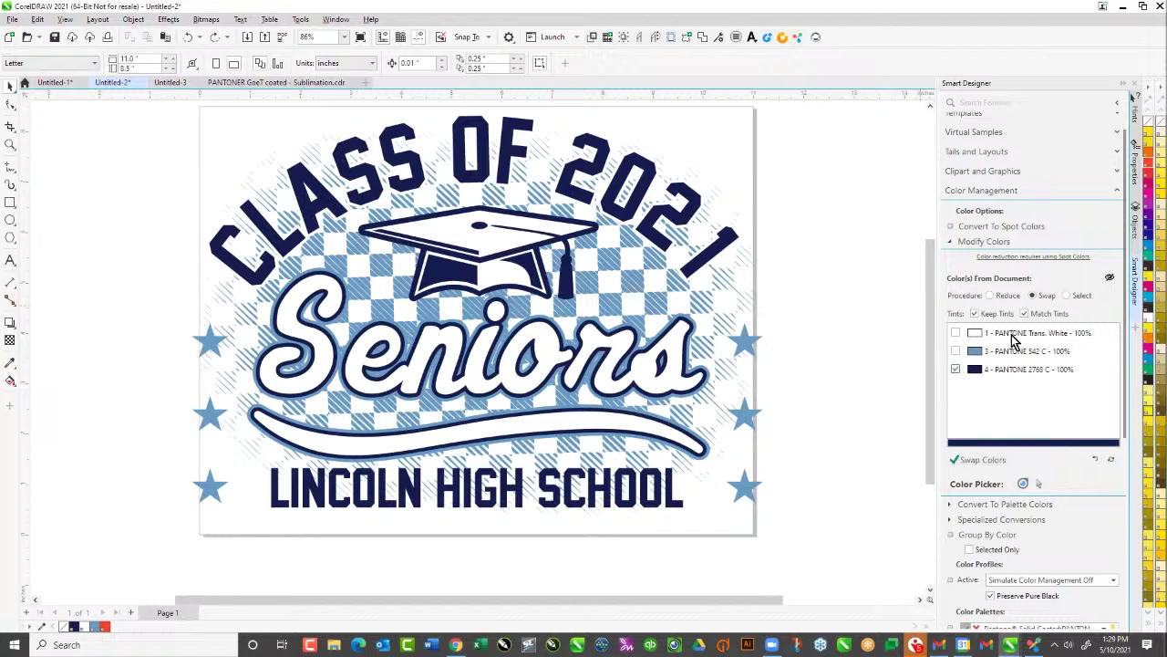
pyautogui.click(983, 460)
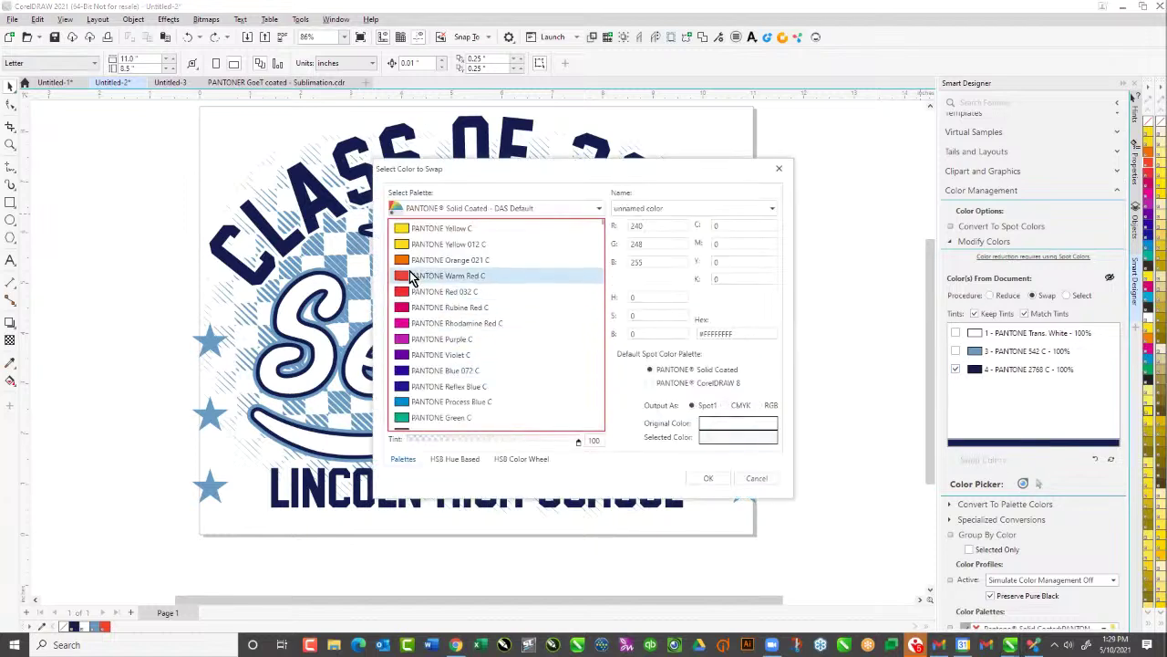
pyautogui.click(412, 262)
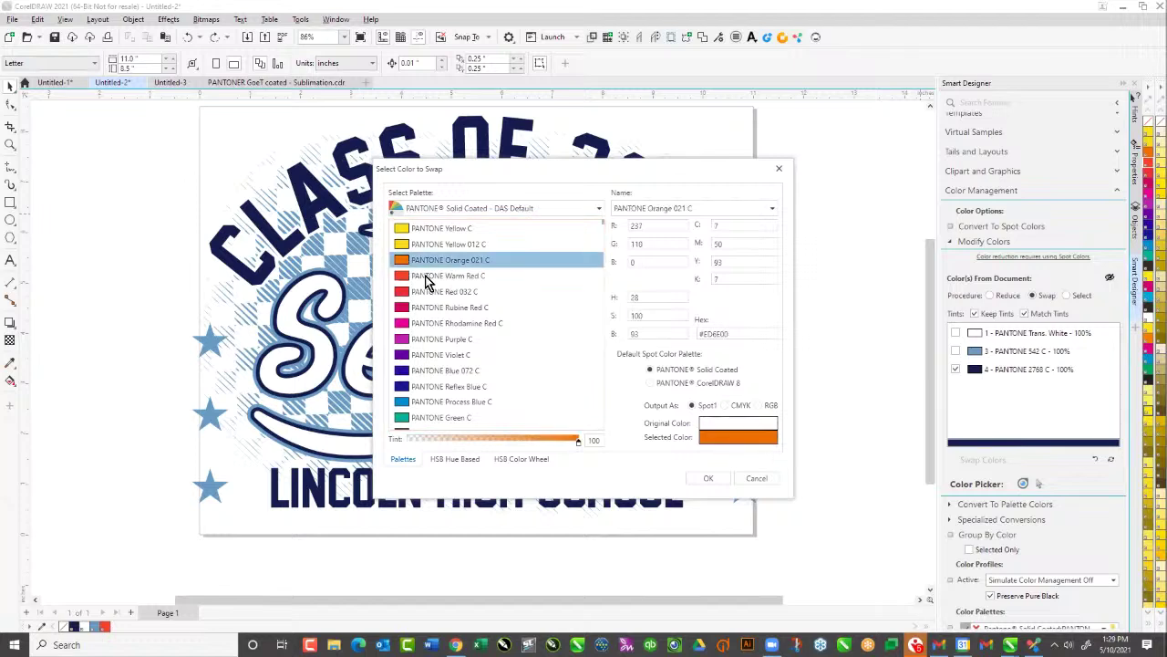
pyautogui.click(706, 480)
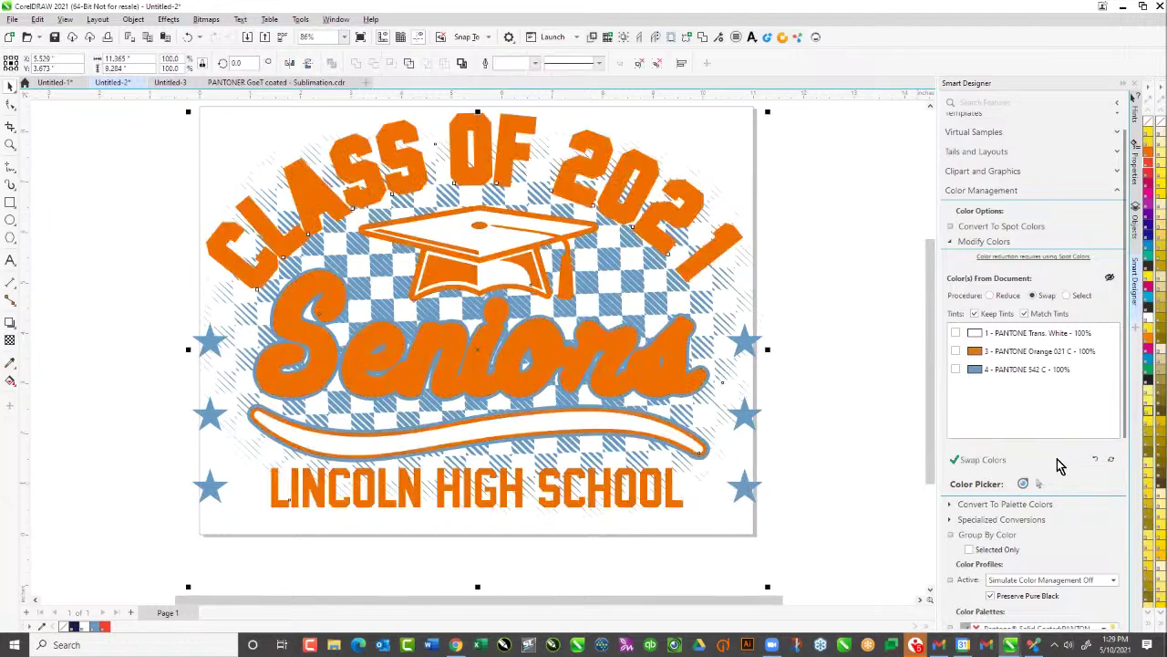
pyautogui.click(1096, 460)
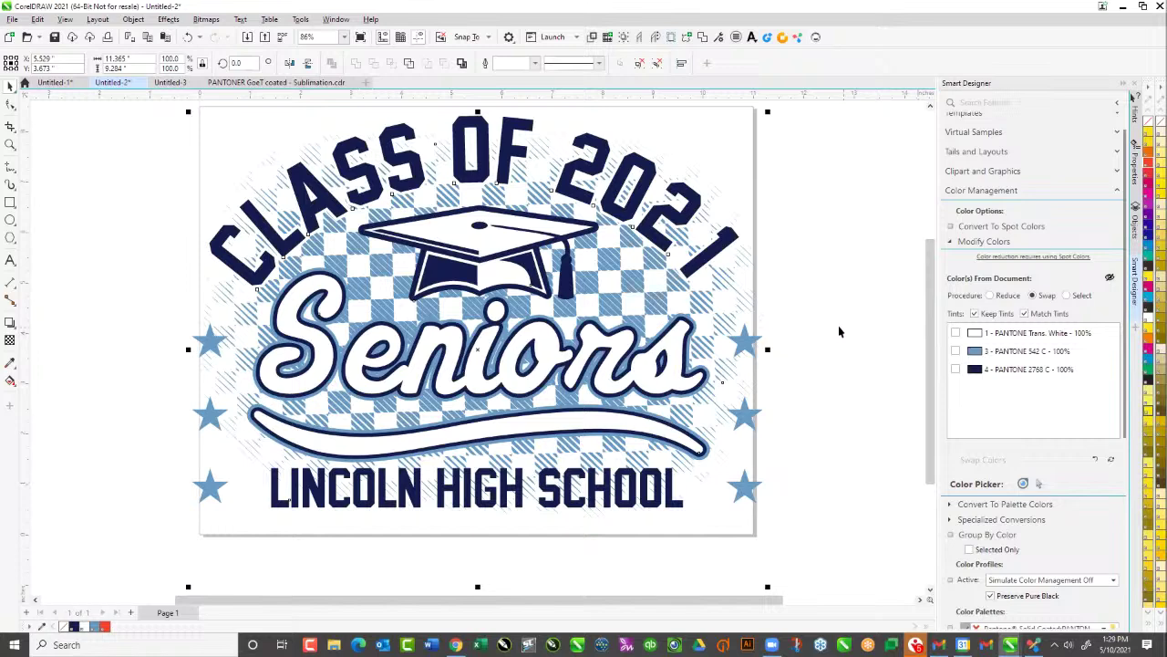
pyautogui.click(837, 333)
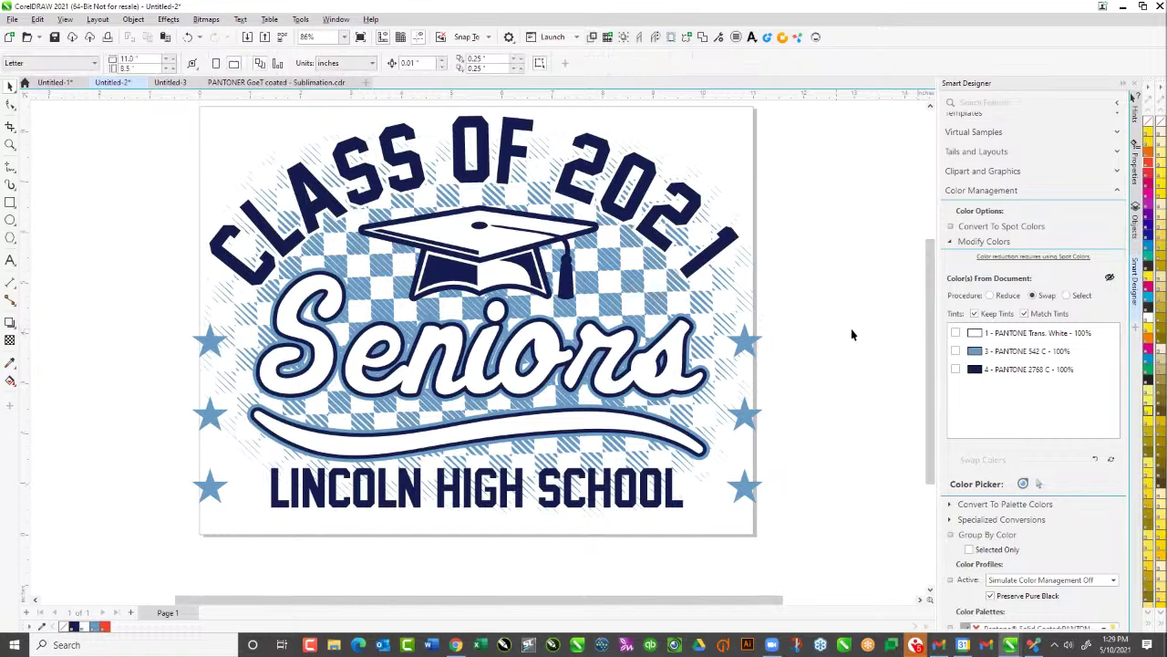
pyautogui.click(956, 351)
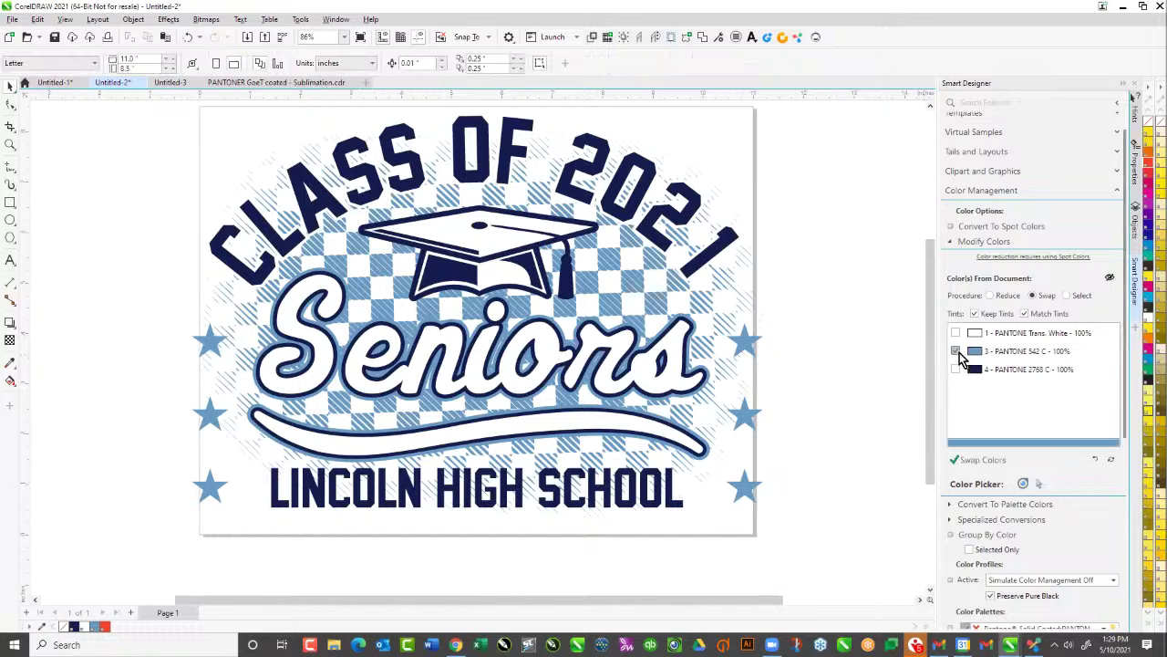
pyautogui.click(978, 462)
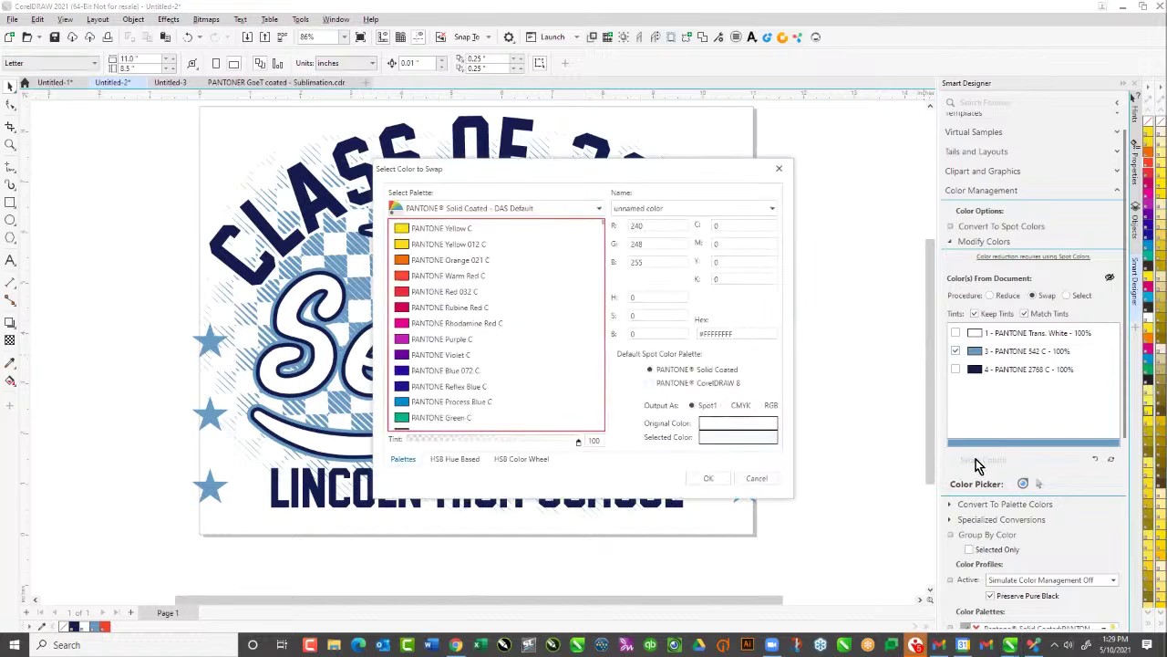
pyautogui.click(398, 418)
pyautogui.click(708, 478)
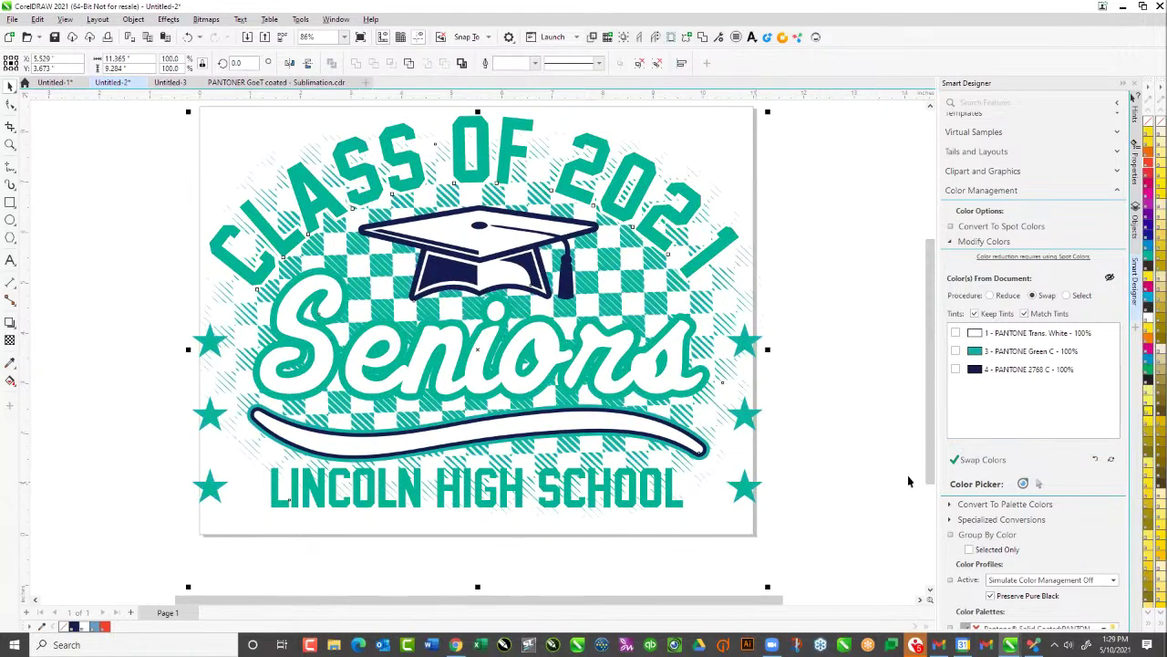
pyautogui.click(1095, 460)
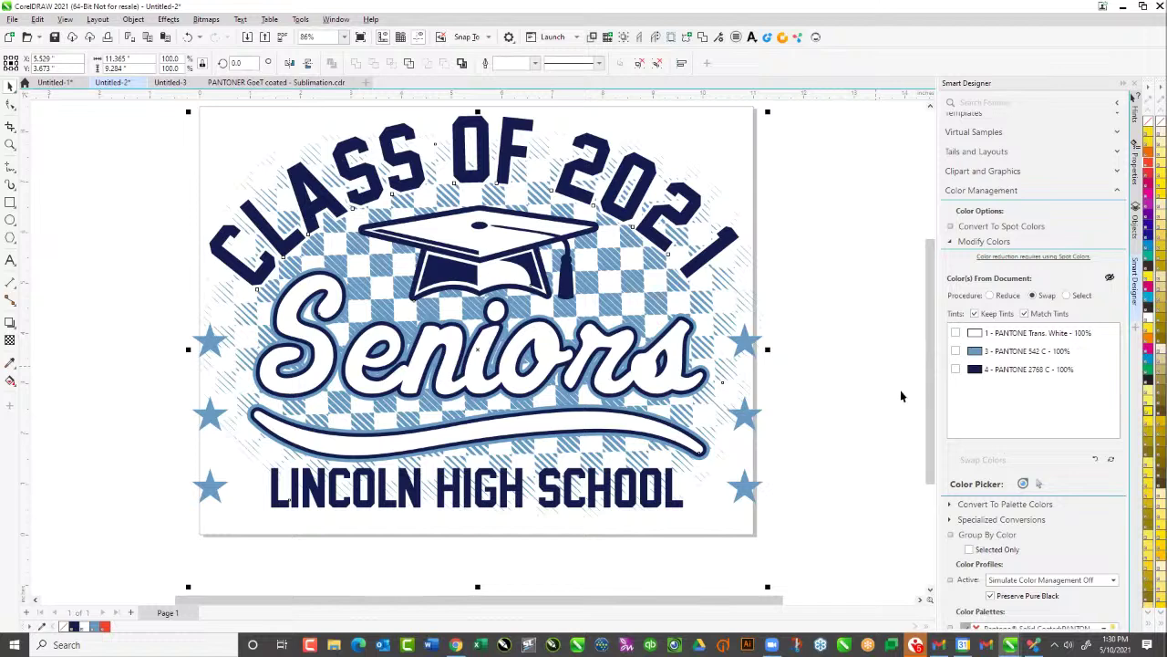
pyautogui.click(852, 331)
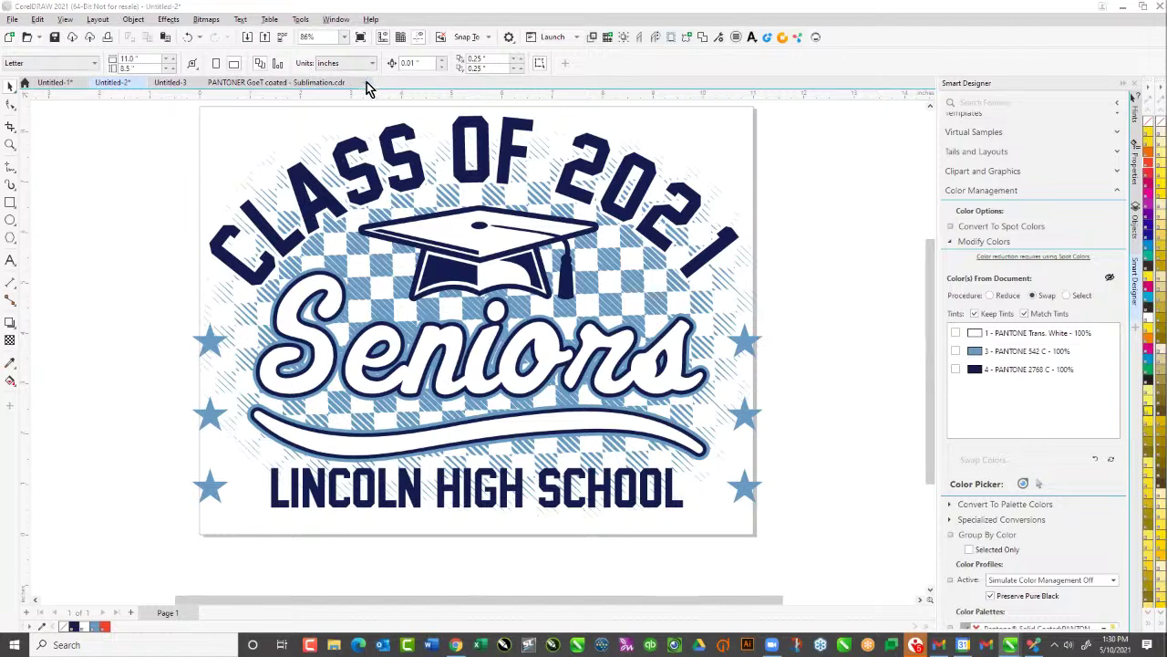
pyautogui.click(366, 82)
pyautogui.click(676, 456)
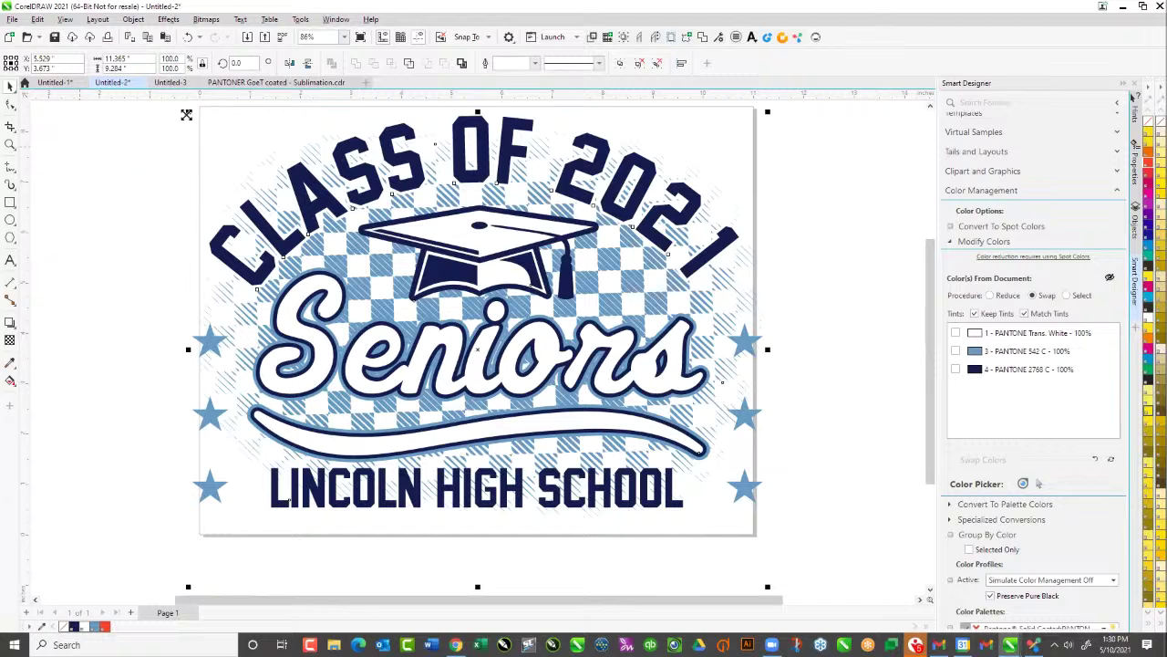
# Shrink the whole design around its centre, then start saving the drawing
pyautogui.keyDown('shift'); pyautogui.moveTo(189, 113); pyautogui.dragTo(218, 125); pyautogui.keyUp('shift')
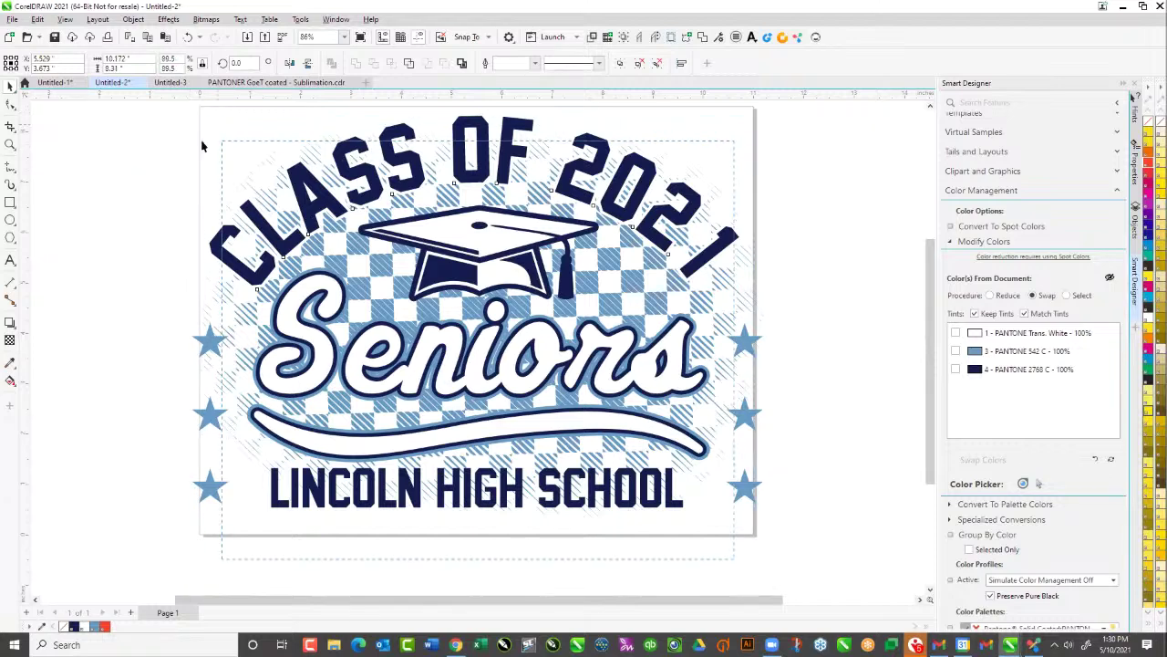
pyautogui.click(103, 192)
pyautogui.click(13, 19)
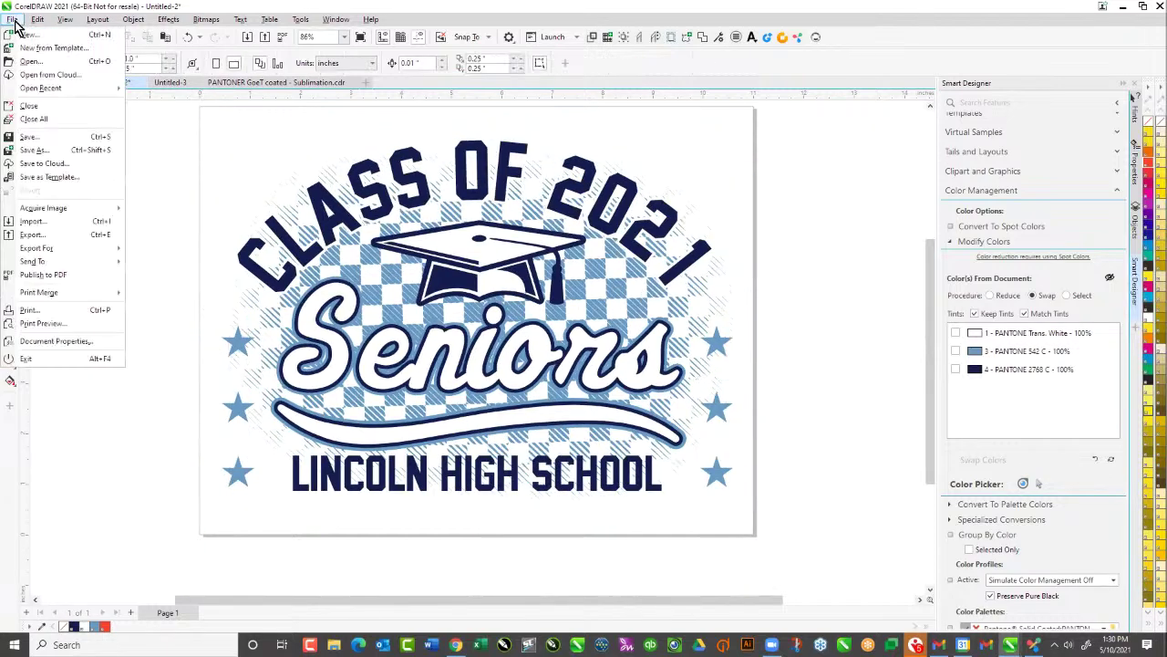
pyautogui.click(48, 137)
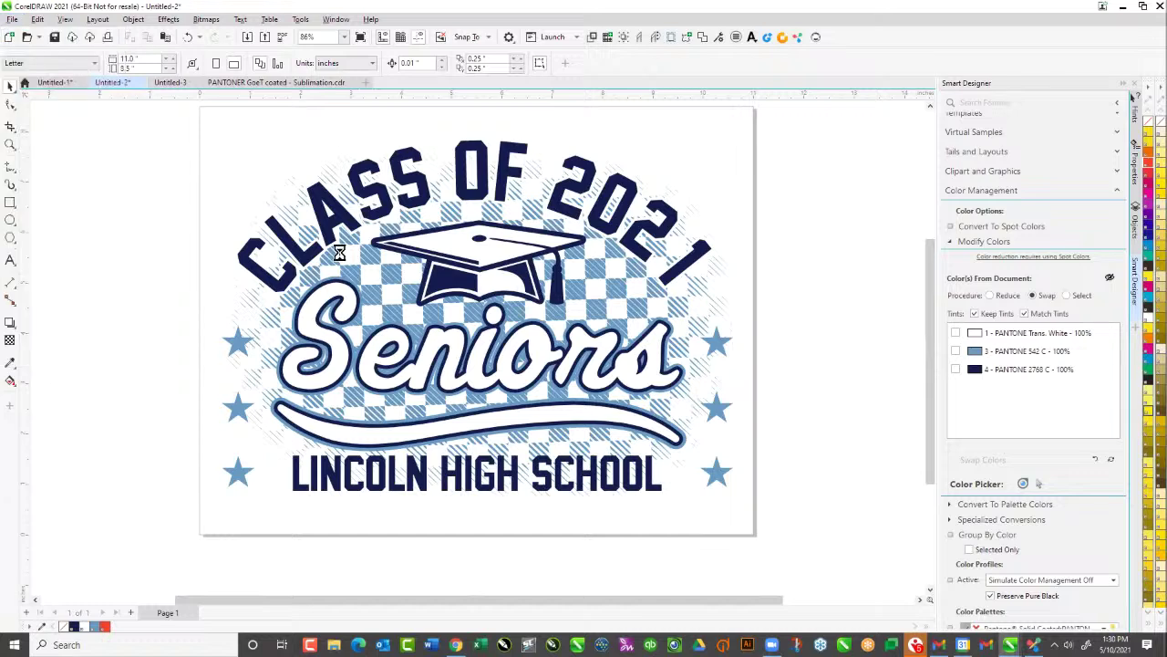
# Create a 'Lincoln Seniors' folder on the Desktop and save the drawing there as Lincoln Seniors.cdr
pyautogui.scroll(5, 383, 255)
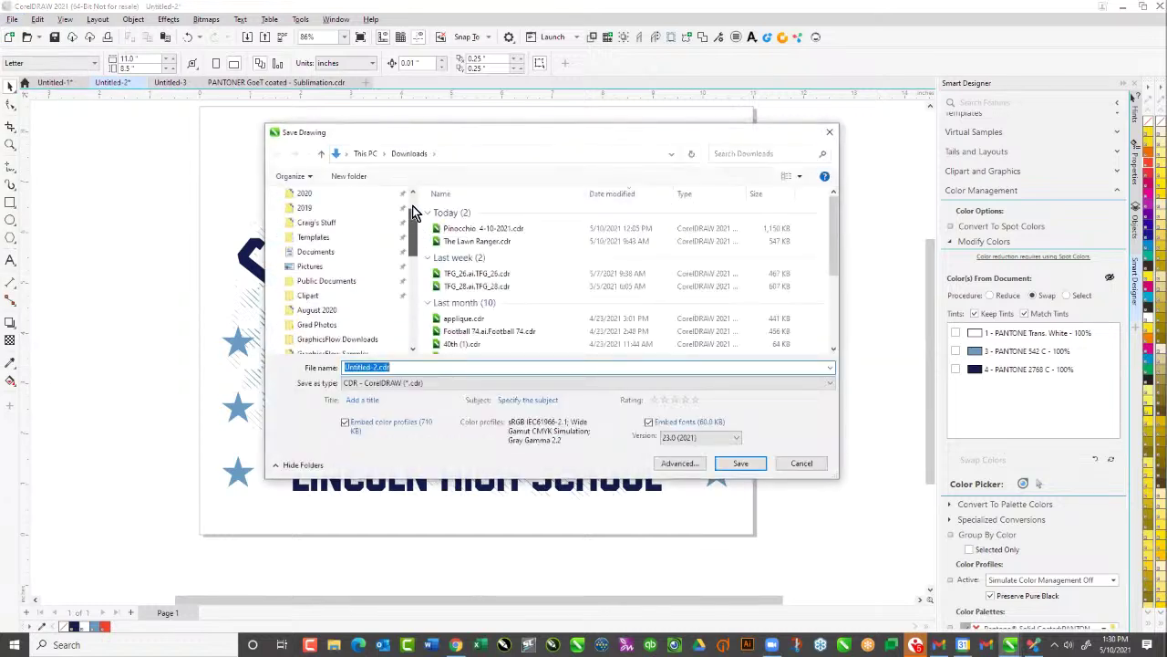
pyautogui.click(383, 218)
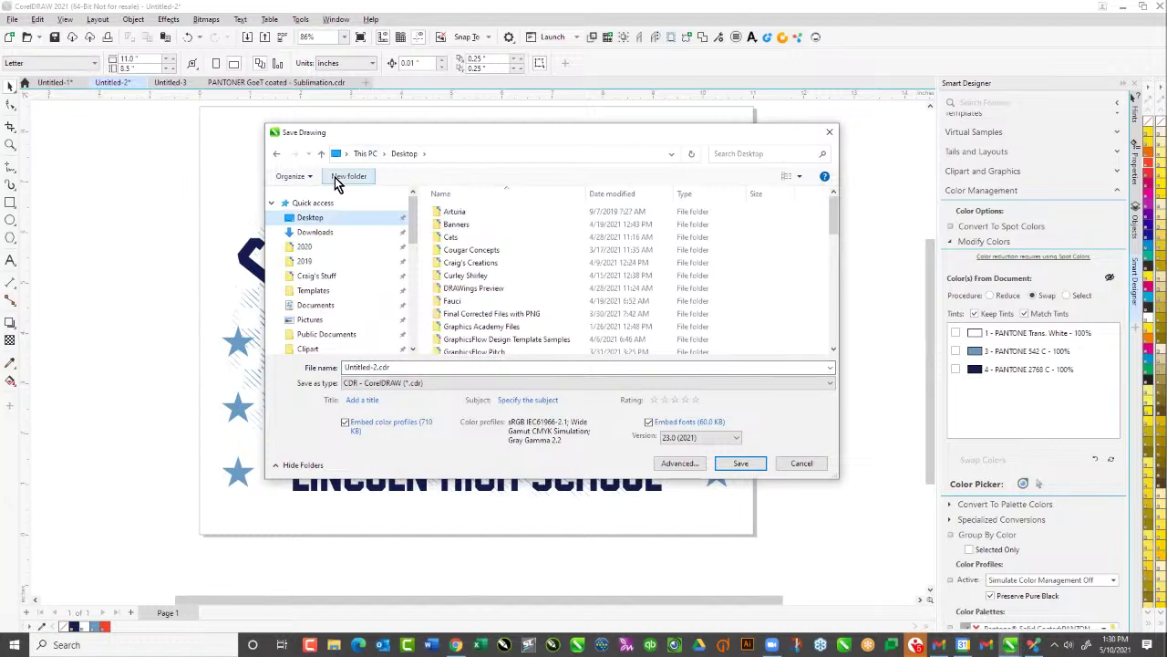
pyautogui.click(336, 177)
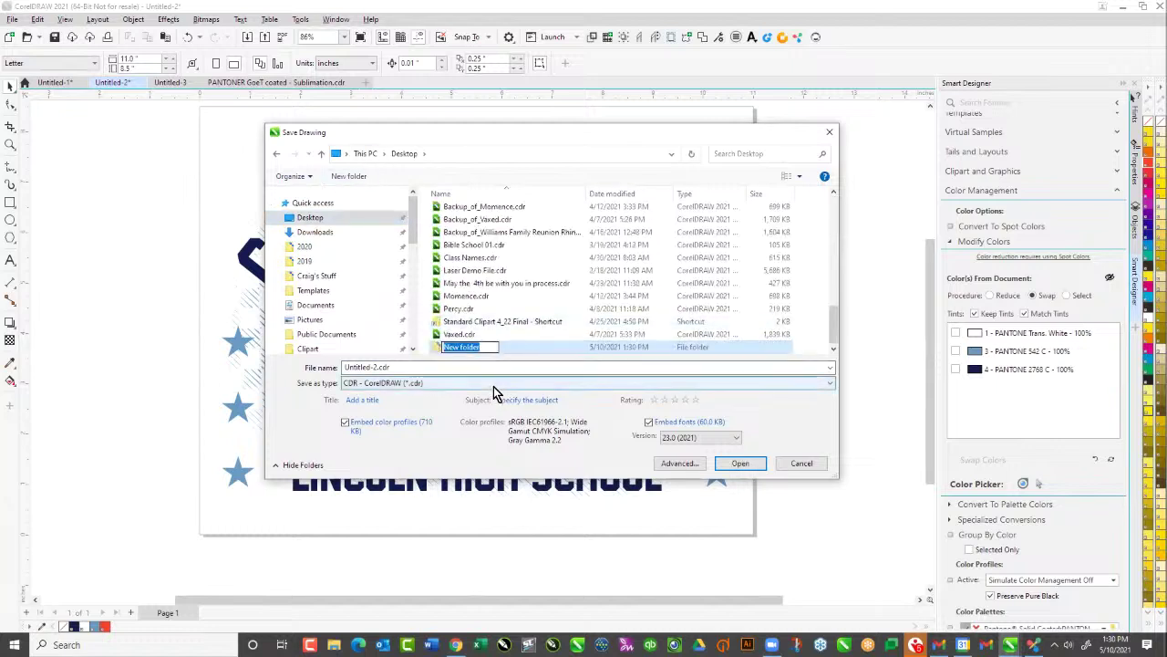
pyautogui.write('Lincoln Seniros')
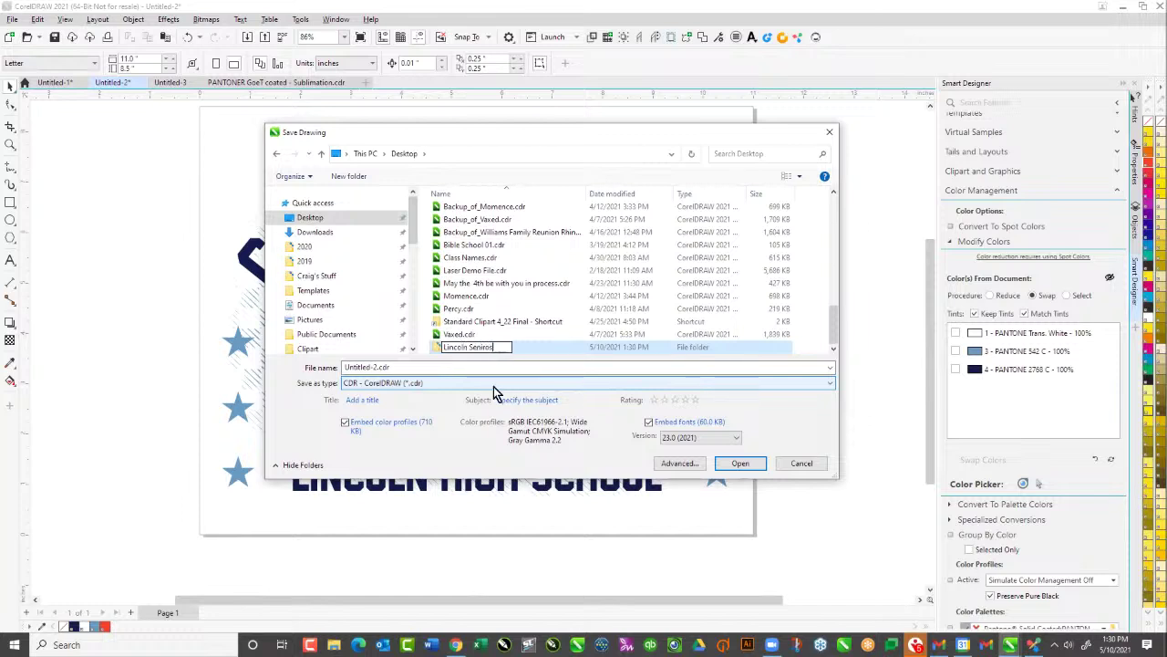
pyautogui.press('BackSpace')
pyautogui.press('BackSpace')
pyautogui.press('BackSpace')
pyautogui.write('ors')
pyautogui.moveTo(500, 347); pyautogui.dragTo(441, 351)
pyautogui.hotkey('ctrl', 'c')
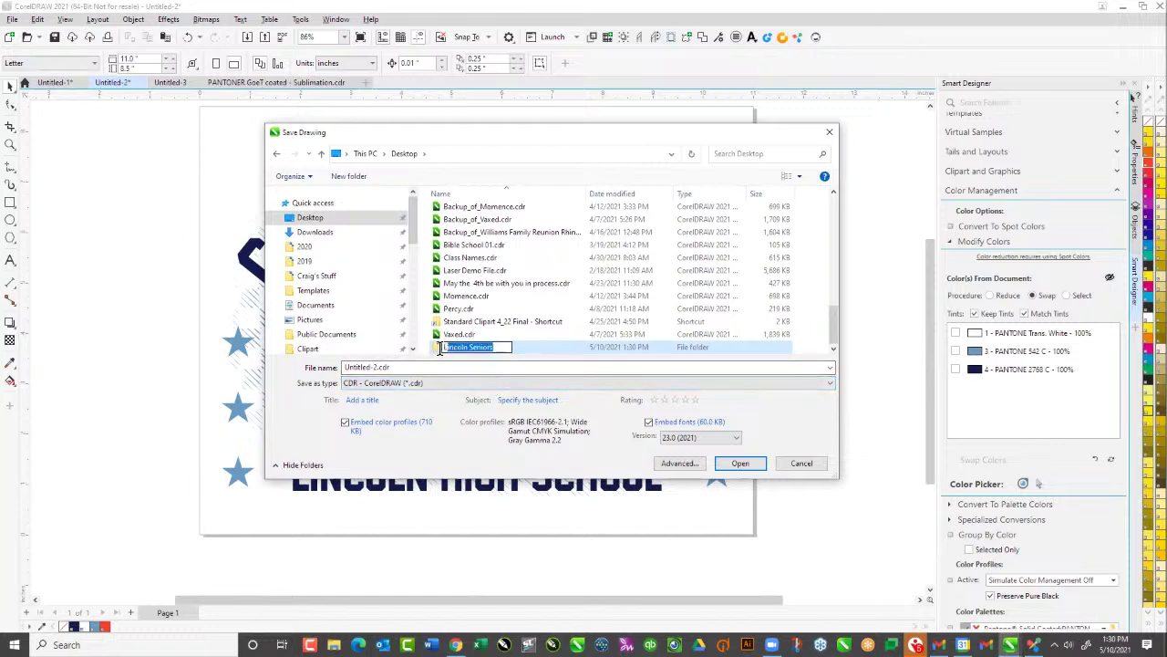
pyautogui.click(402, 366)
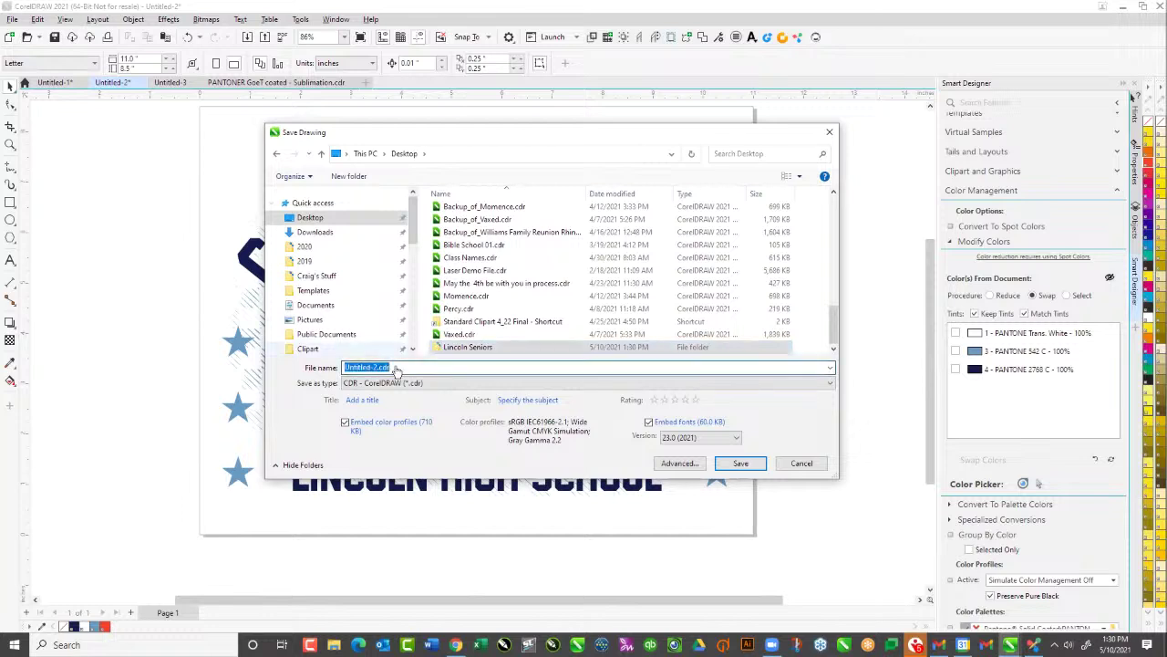
pyautogui.hotkey('ctrl', 'v')
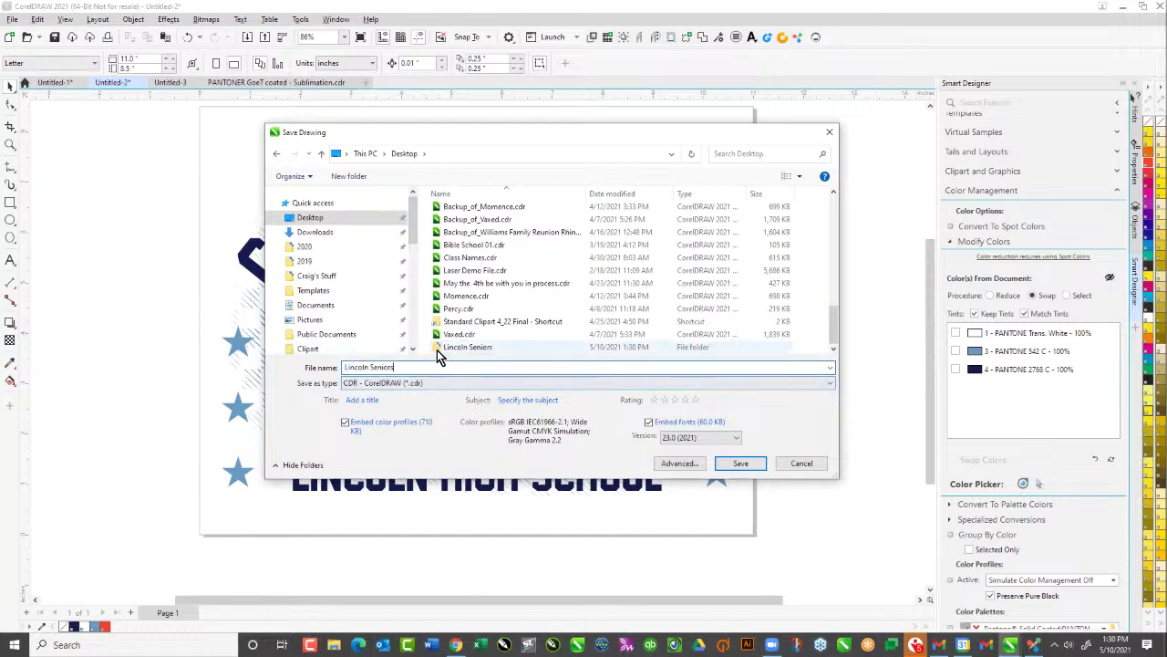
pyautogui.press('Return')
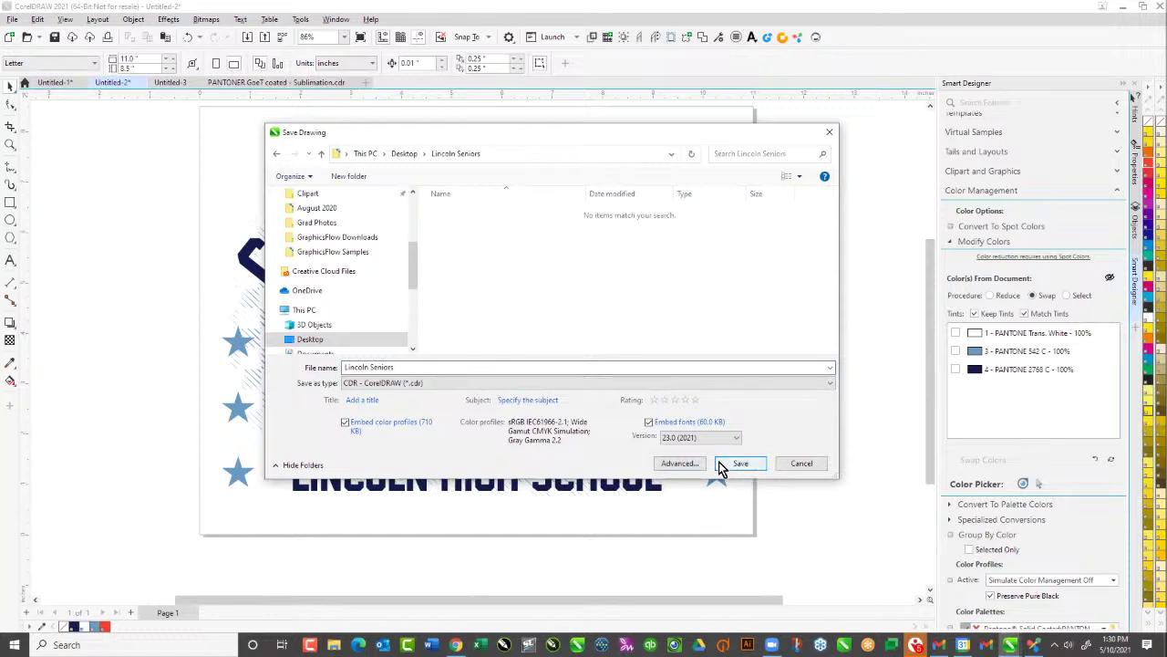
pyautogui.click(737, 468)
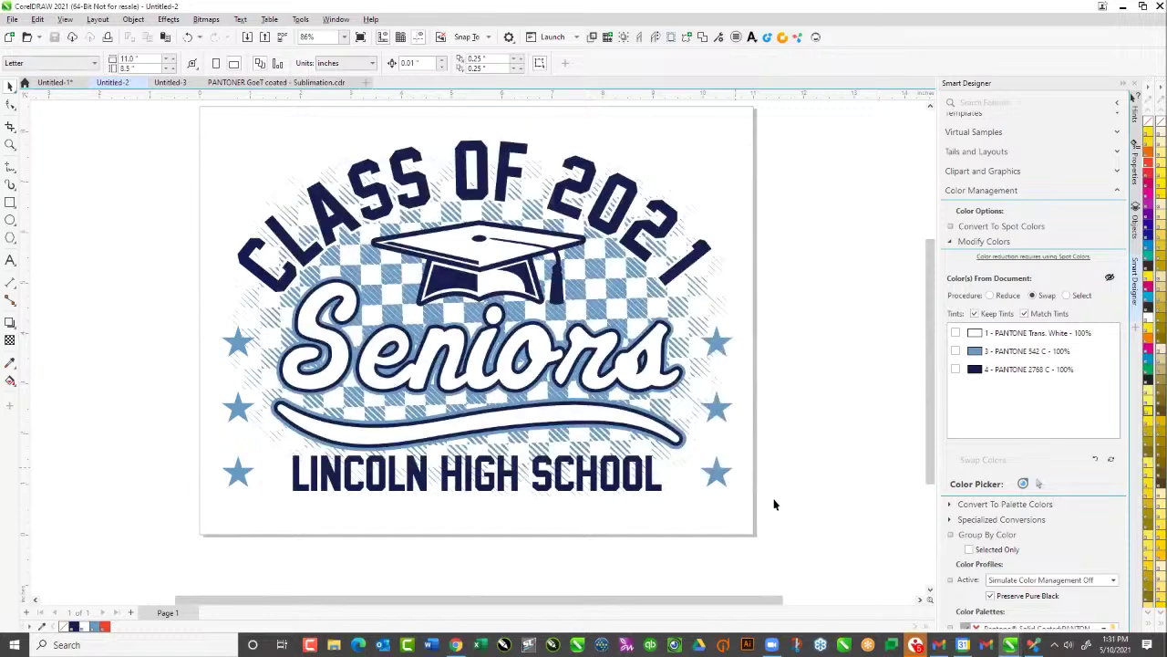
# Export the design as PNG, Lincoln Seniors.png, into the Desktop Lincoln Seniors folder
pyautogui.click(13, 19)
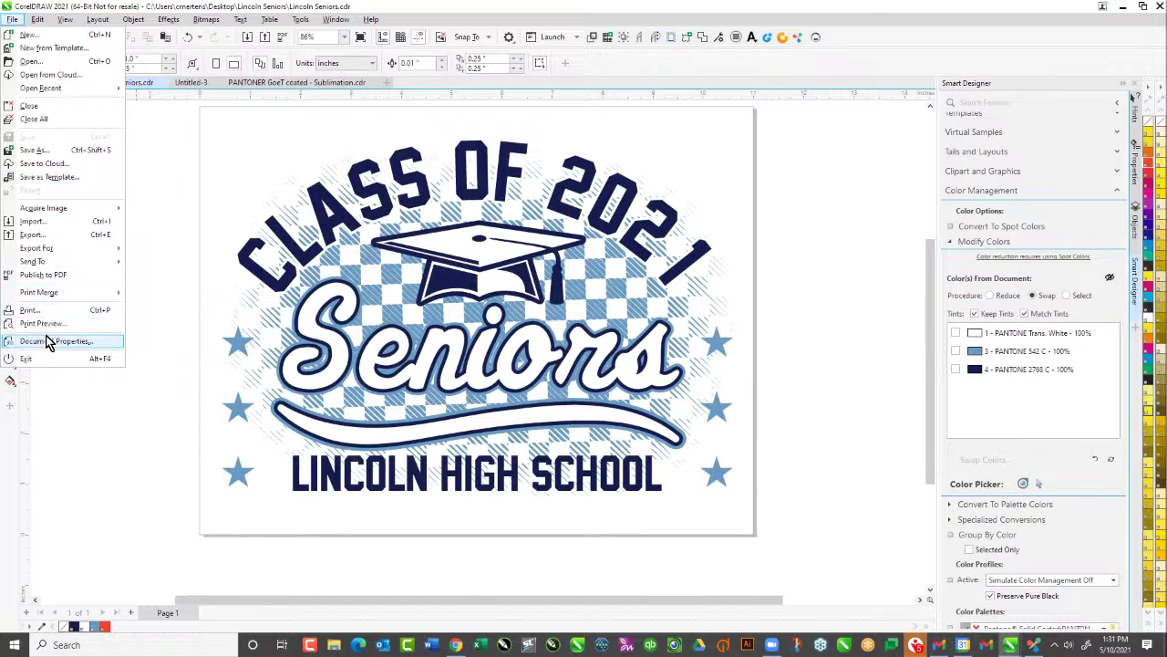
pyautogui.click(50, 235)
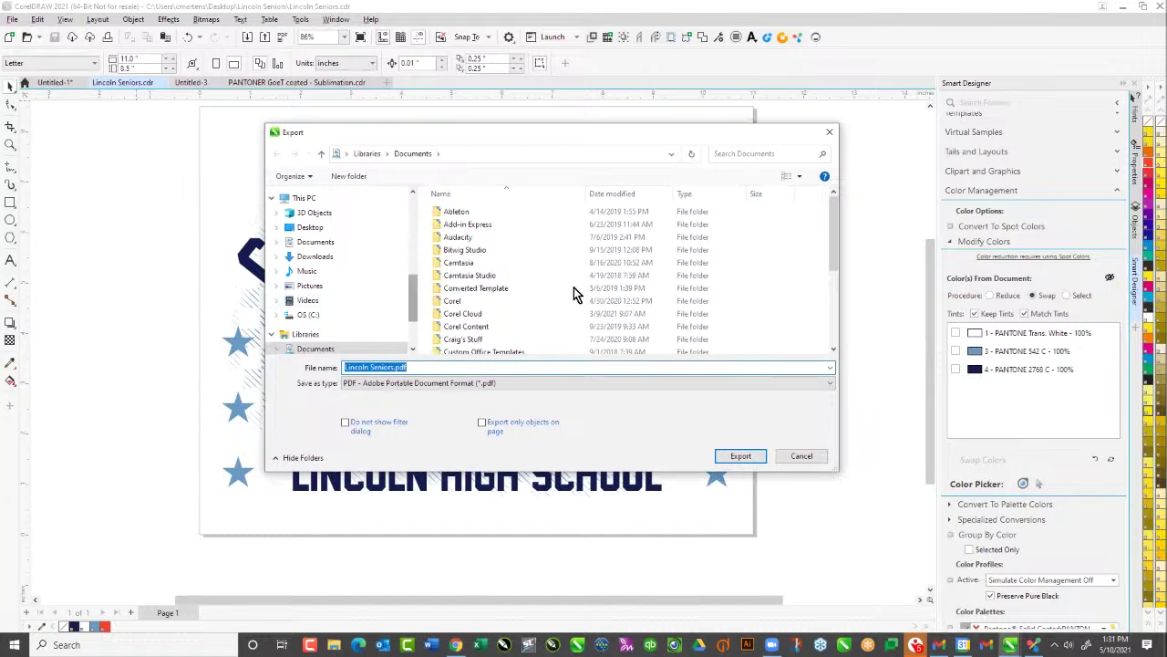
pyautogui.scroll(-4, 574, 294)
pyautogui.scroll(1, 412, 274)
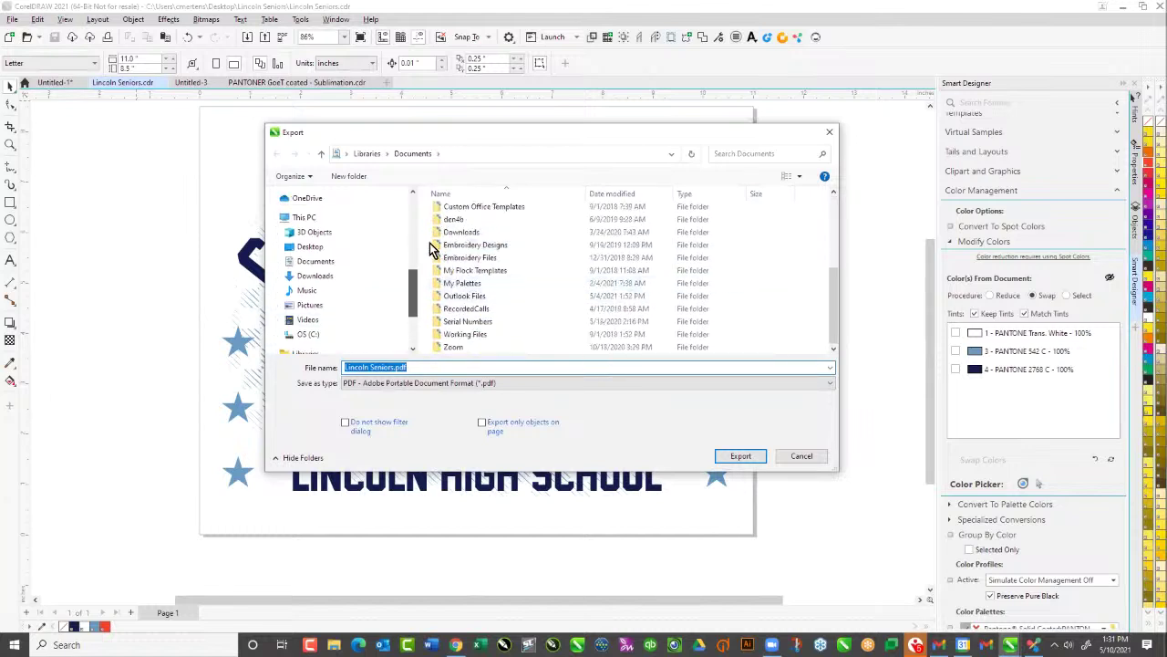
pyautogui.scroll(4, 415, 237)
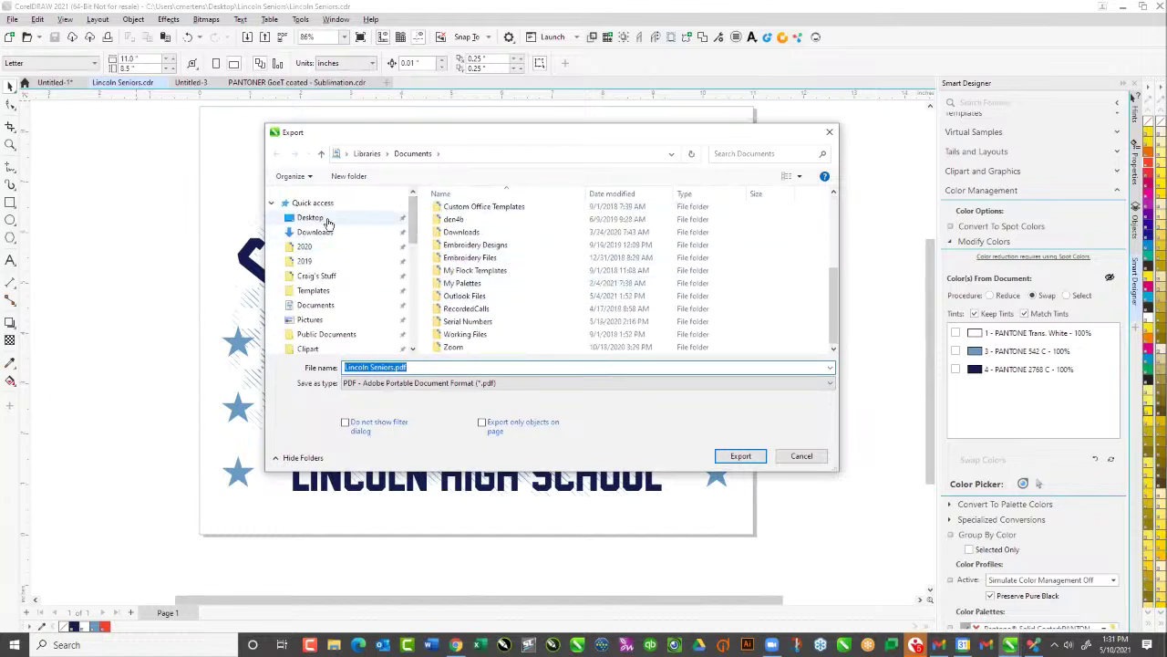
pyautogui.click(327, 223)
pyautogui.moveTo(833, 234); pyautogui.dragTo(834, 272)
pyautogui.doubleClick(511, 265)
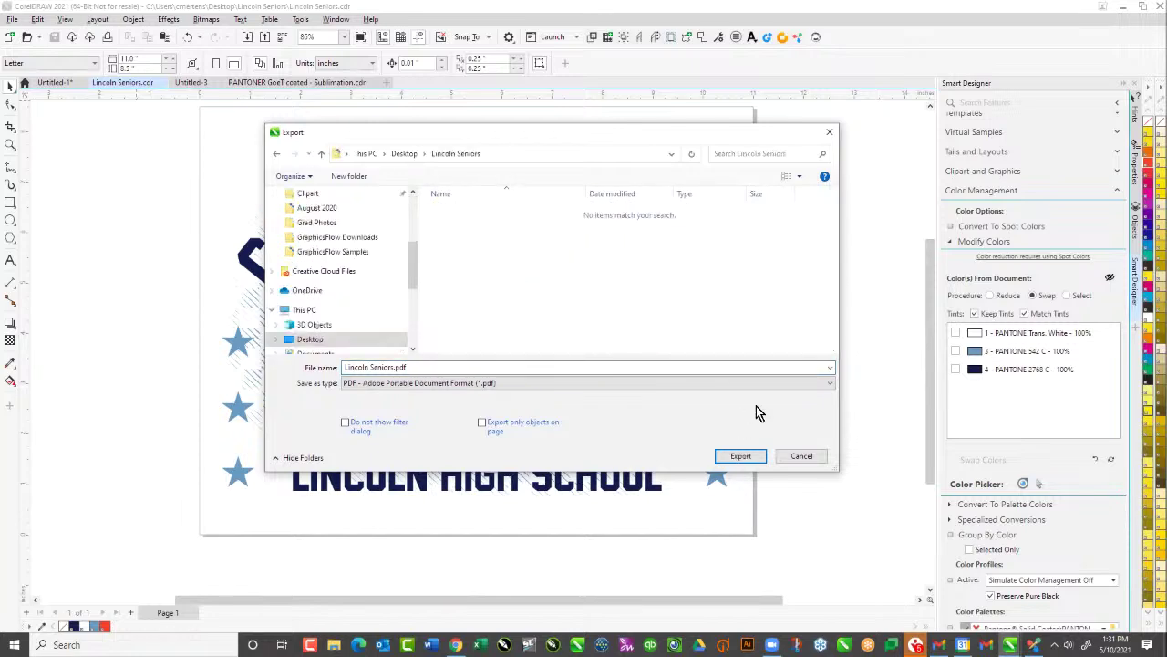
pyautogui.click(588, 383)
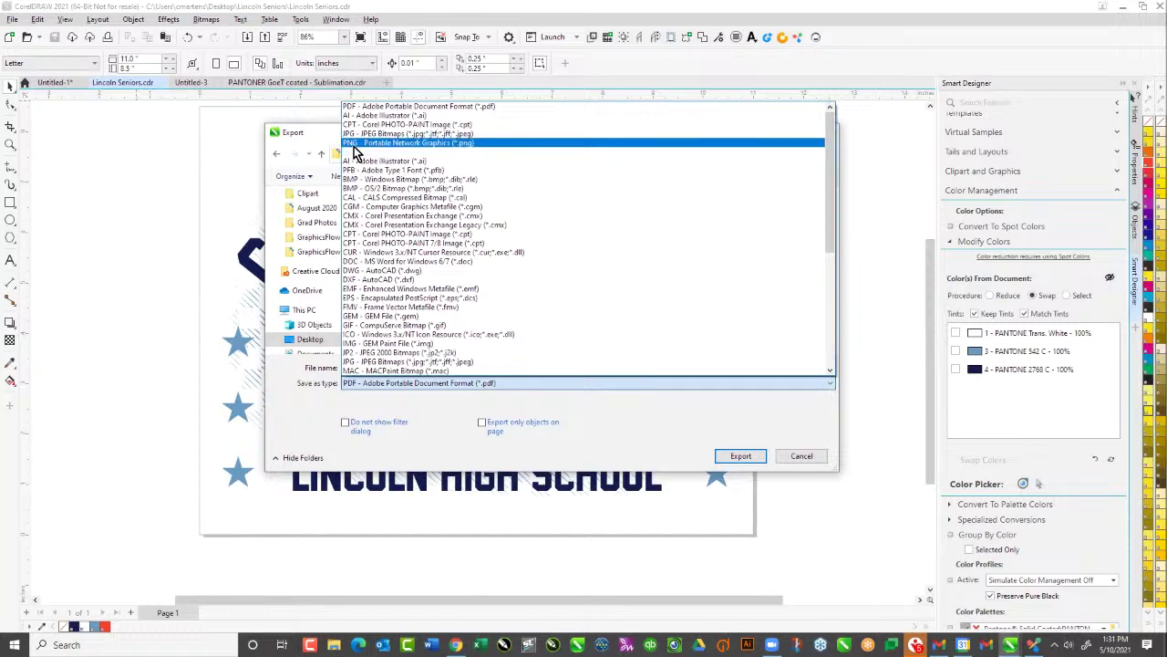
pyautogui.click(391, 143)
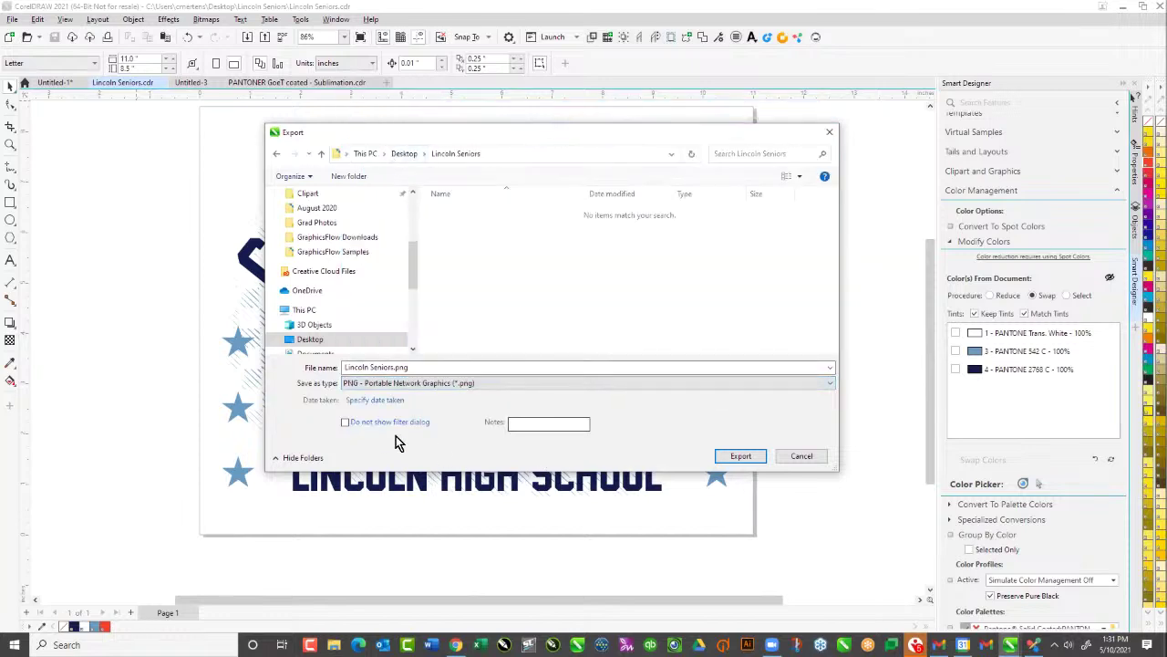
pyautogui.click(738, 457)
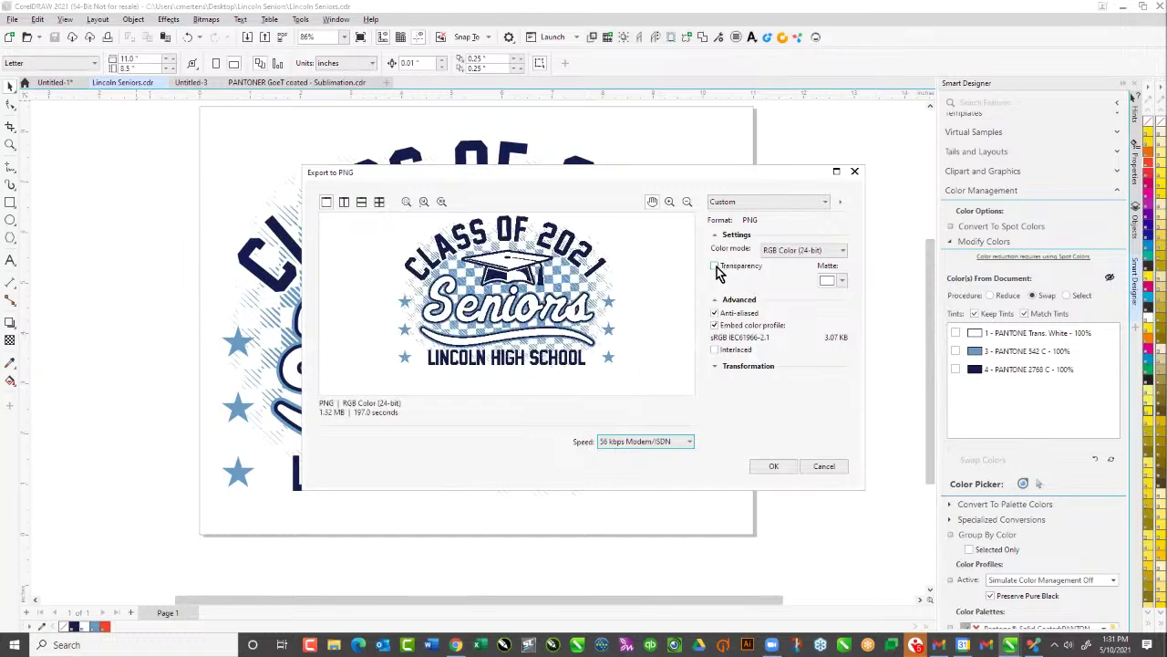
# Give the PNG a transparent background, set its width to 6 inches, and confirm the export
pyautogui.click(715, 266)
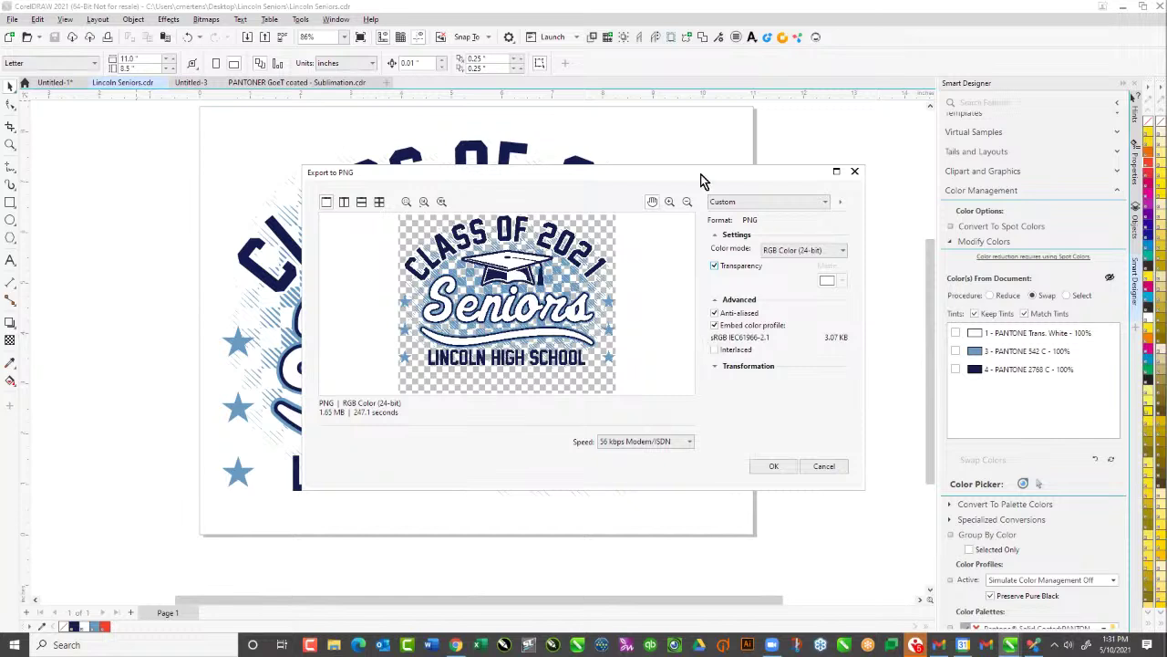
pyautogui.click(720, 365)
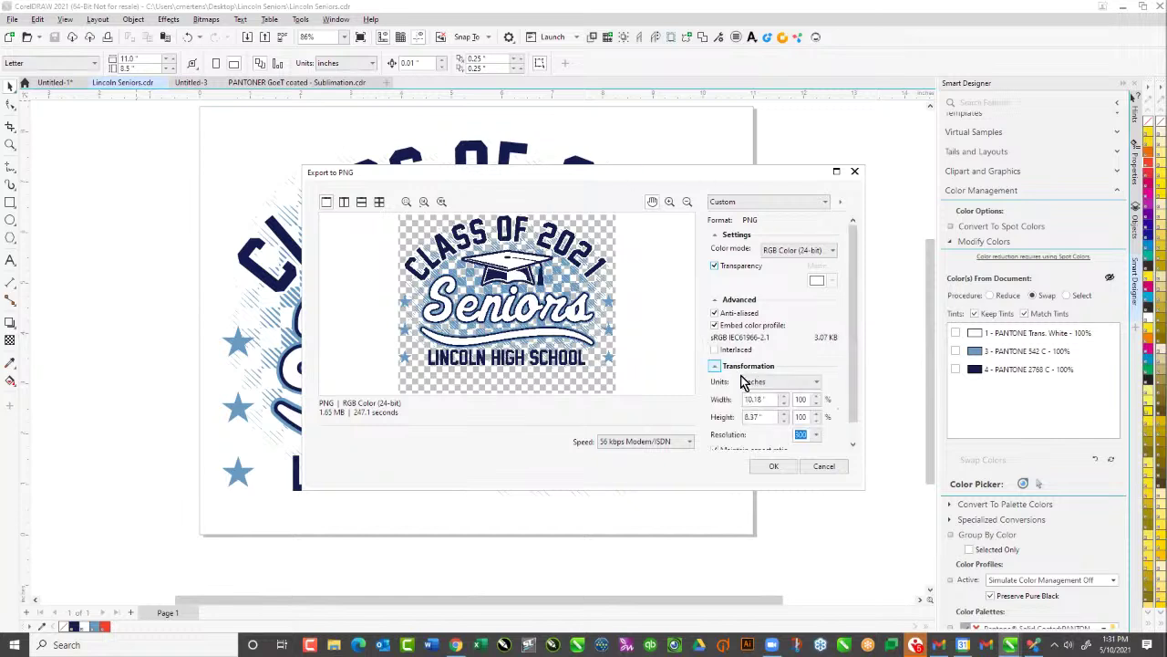
pyautogui.click(809, 436)
pyautogui.moveTo(777, 400); pyautogui.dragTo(716, 401)
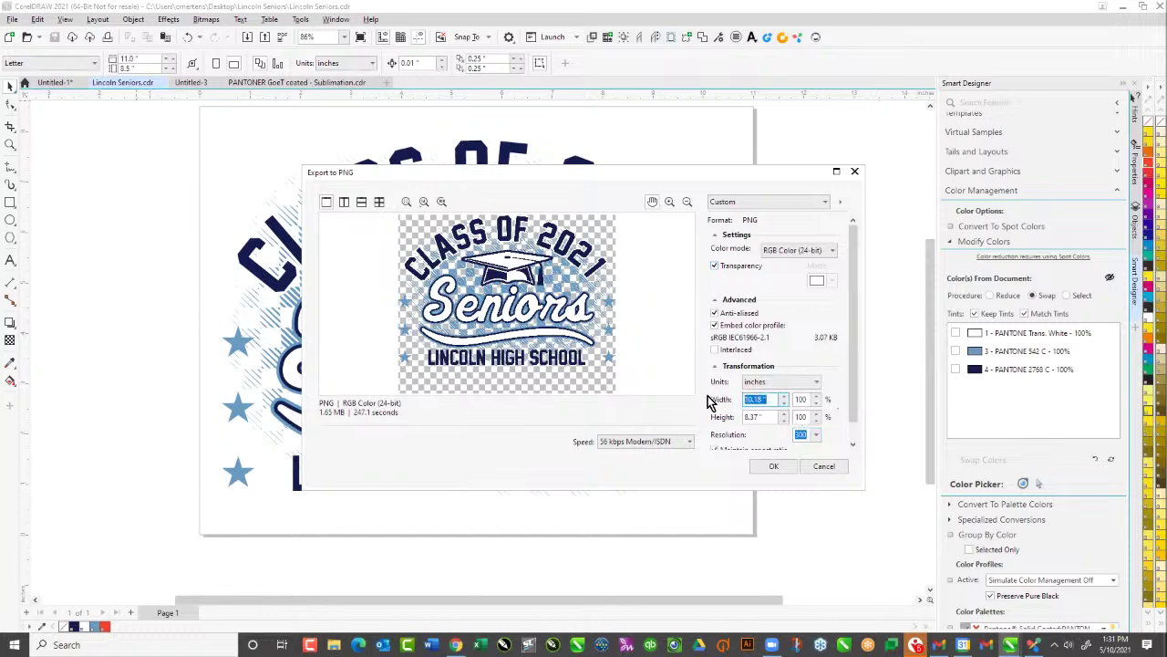
pyautogui.write('8')
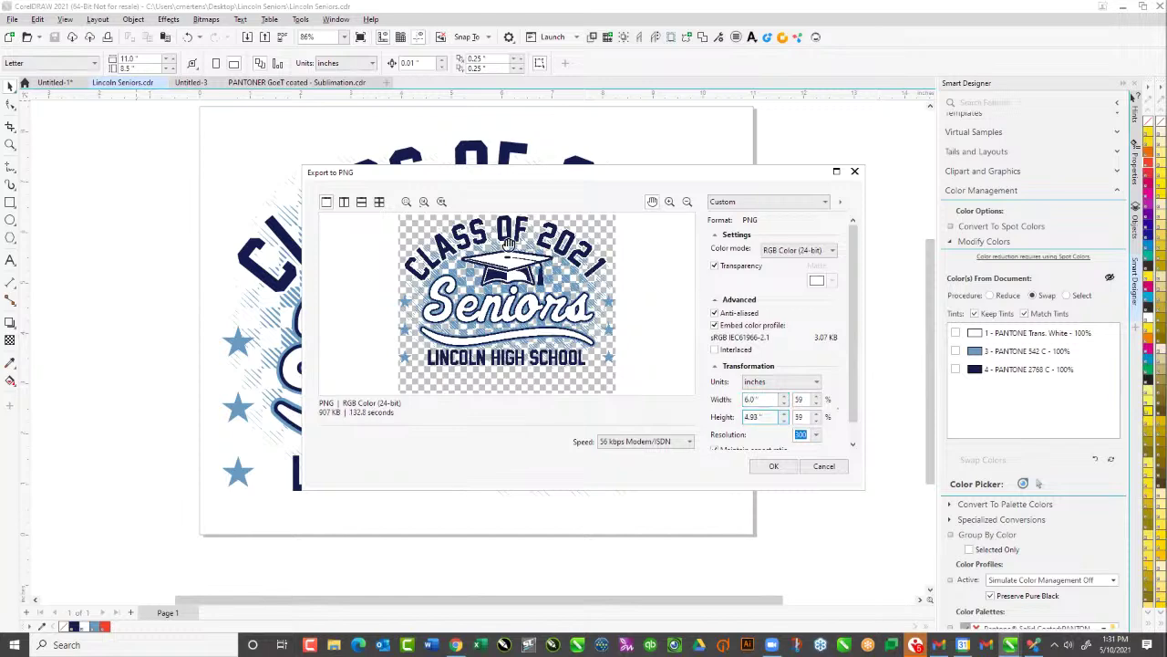
pyautogui.click(774, 468)
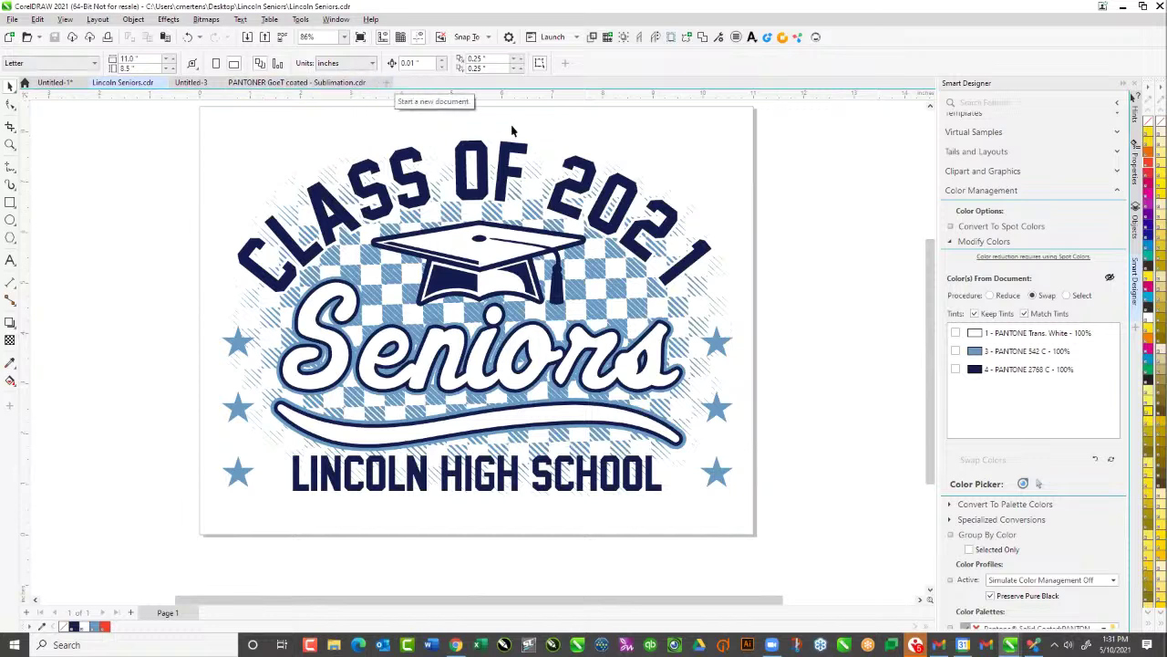
# Launch Virtual Samples, open the Conde blanks folder, and apply the design to Vapor Wear T White
pyautogui.click(1107, 193)
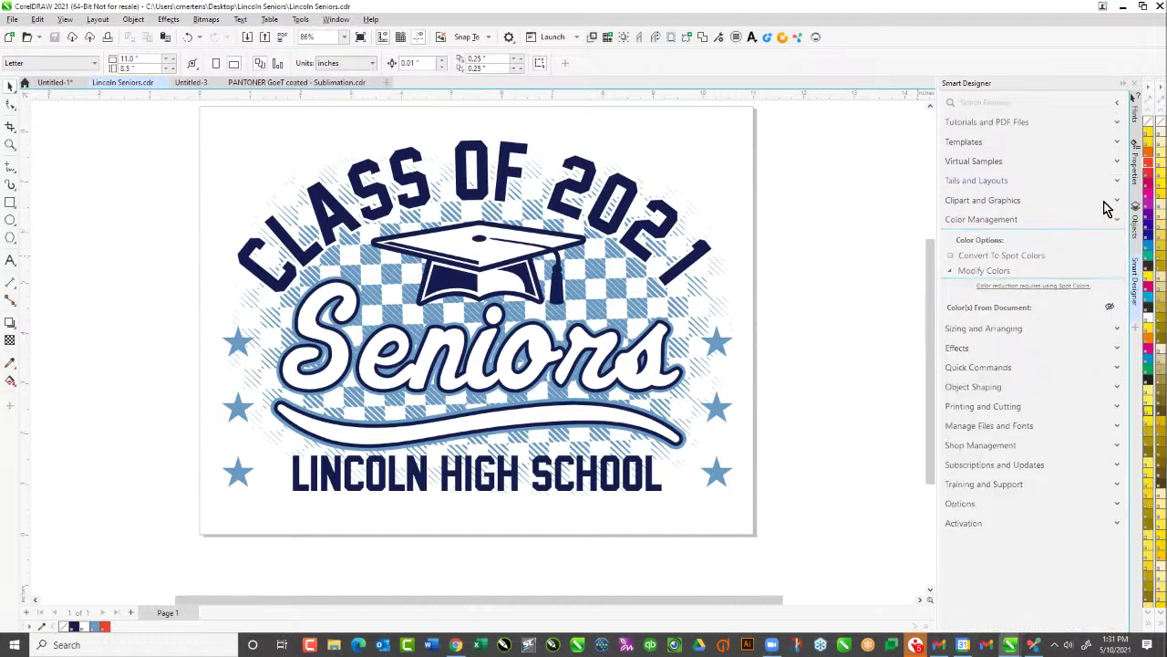
pyautogui.click(981, 161)
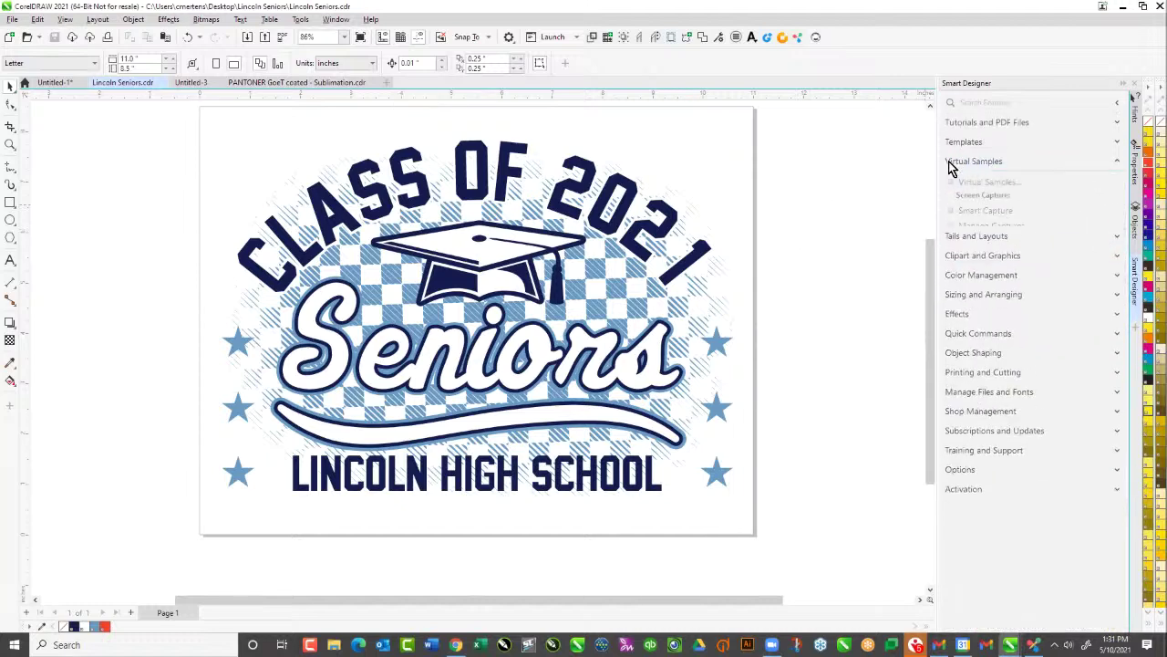
pyautogui.click(972, 185)
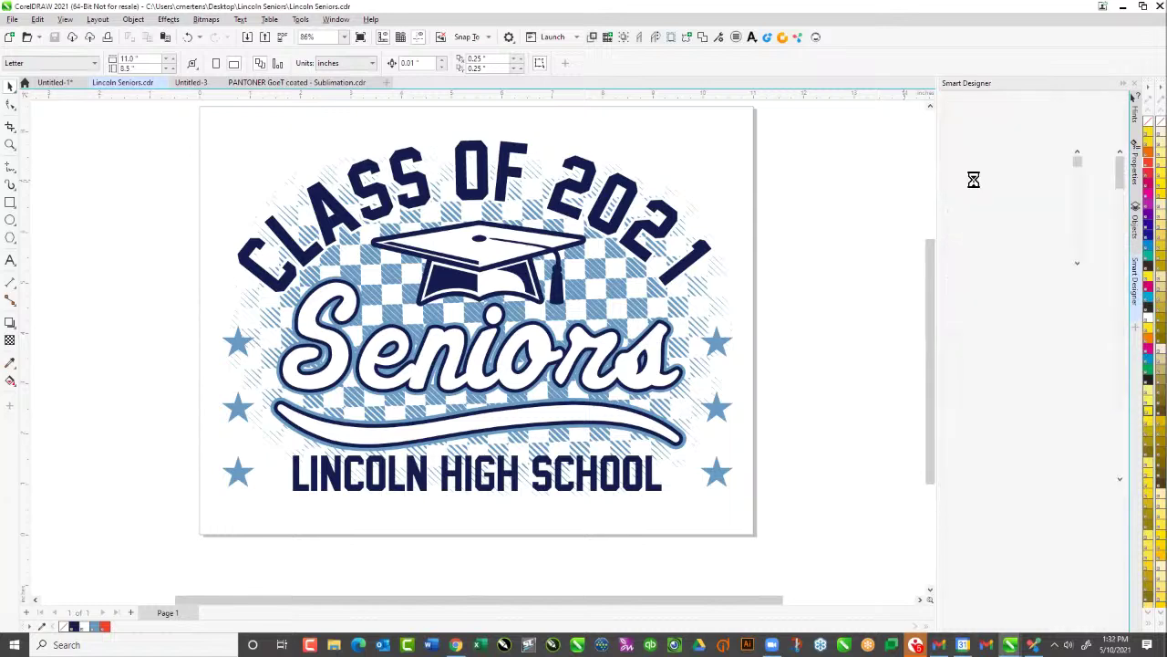
pyautogui.click(1103, 124)
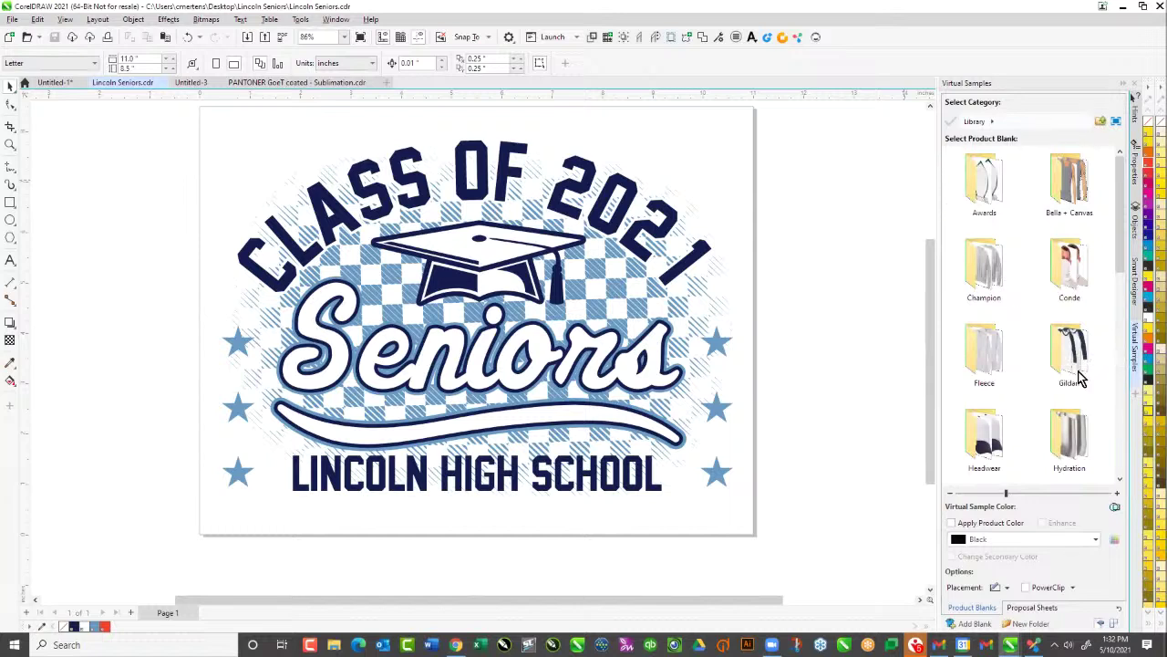
pyautogui.scroll(-3, 1074, 285)
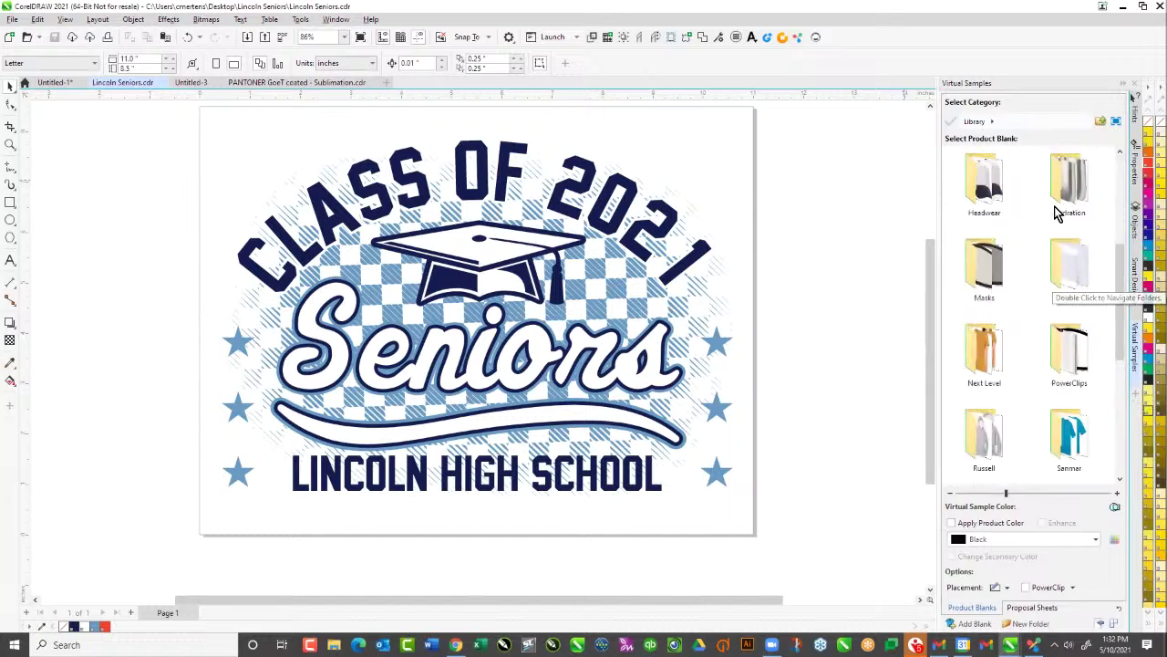
pyautogui.scroll(-3, 1049, 314)
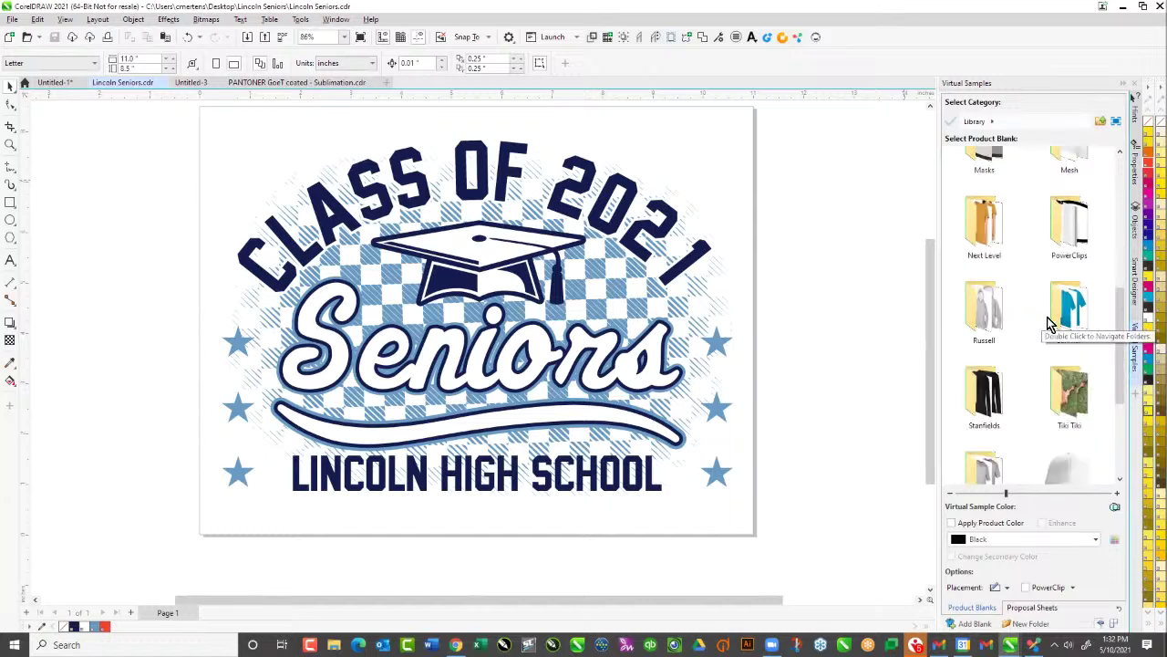
pyautogui.scroll(5, 1050, 300)
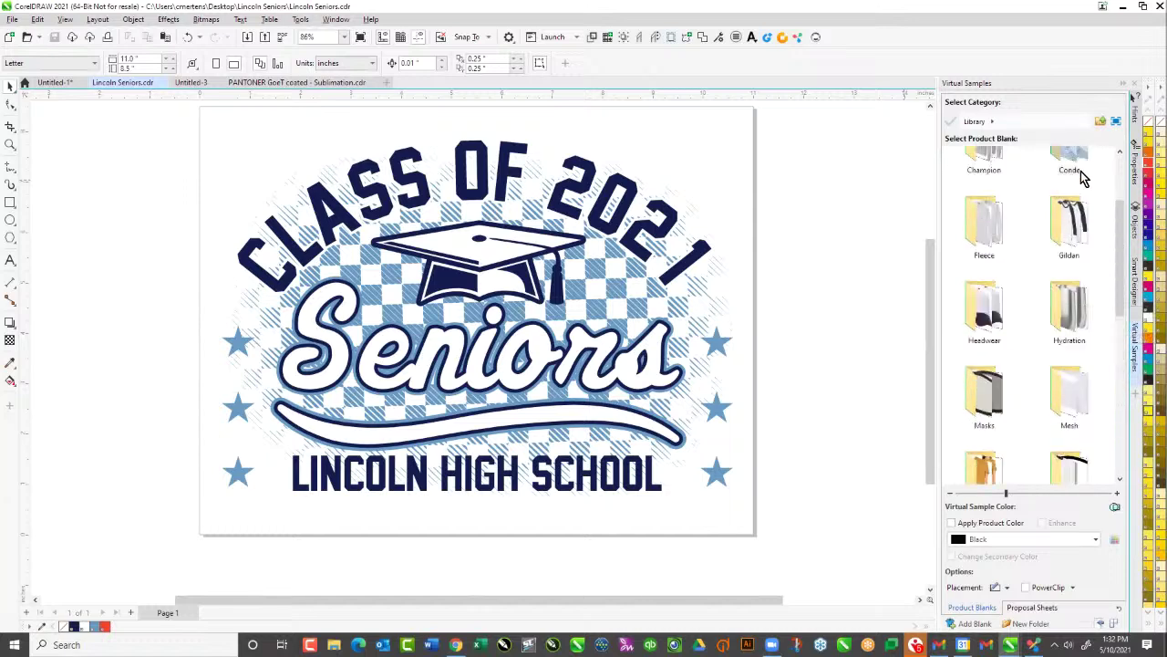
pyautogui.doubleClick(1070, 157)
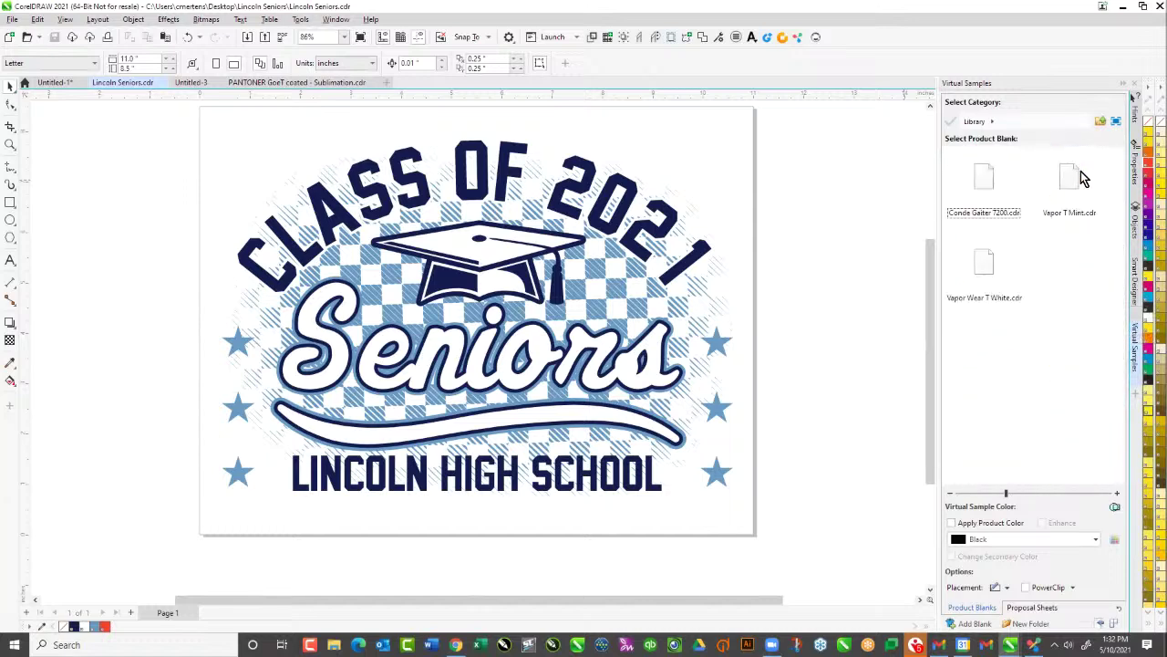
pyautogui.doubleClick(993, 268)
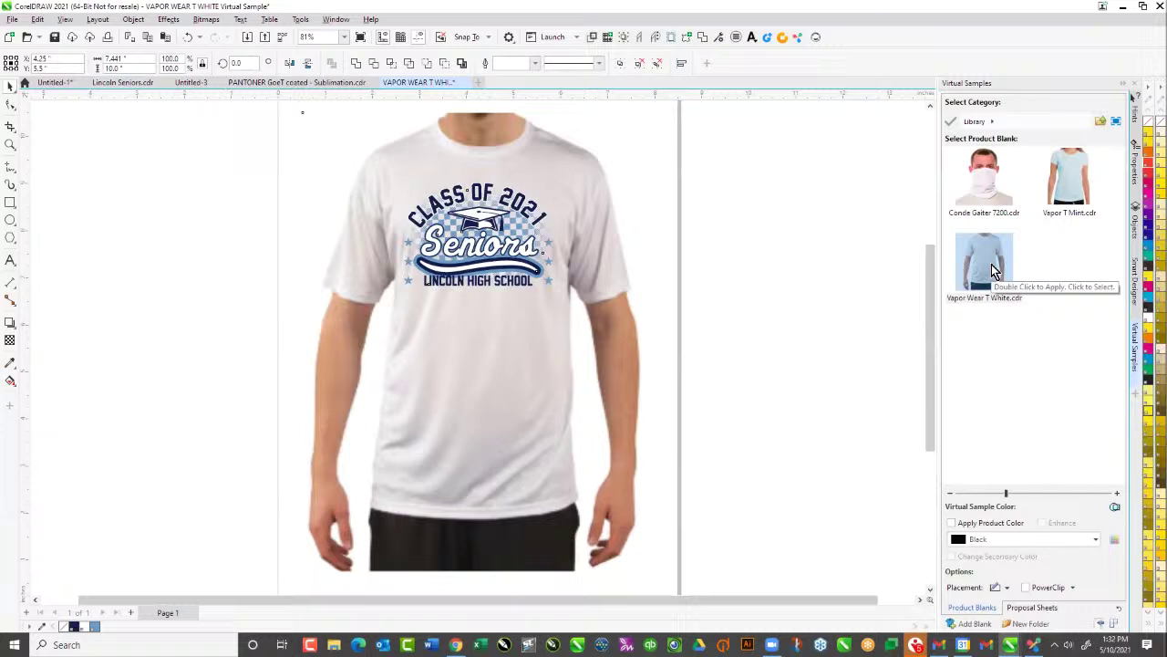
# Cycle through the open document tabs and return to the Lincoln Seniors design
pyautogui.click(344, 85)
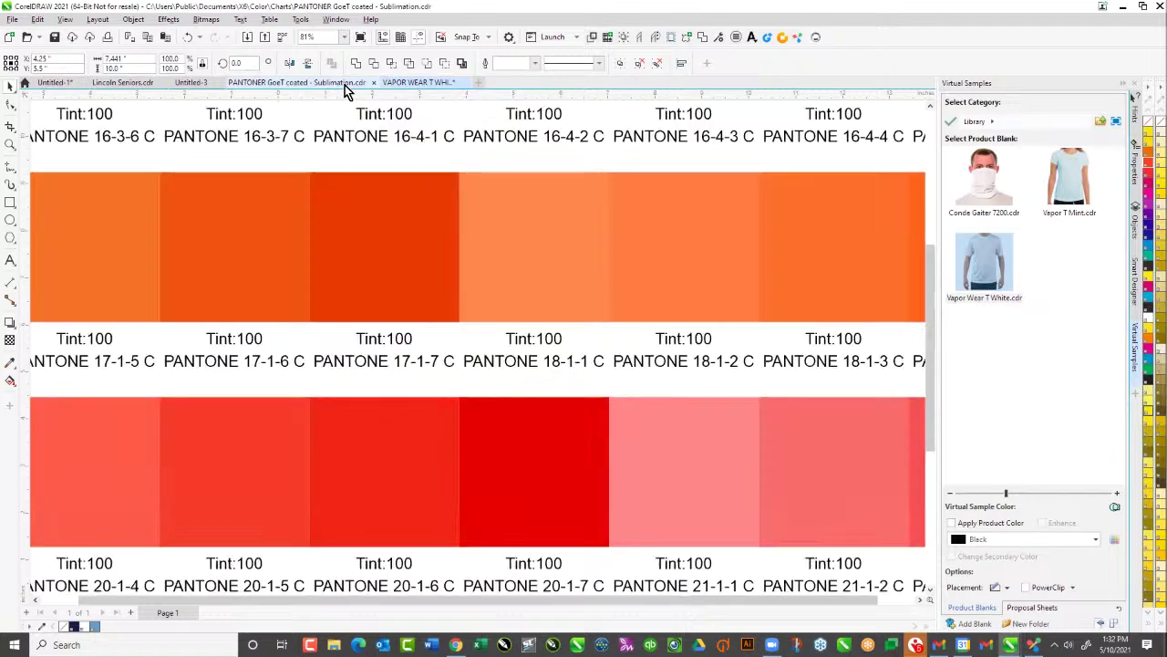
pyautogui.click(417, 83)
pyautogui.click(187, 83)
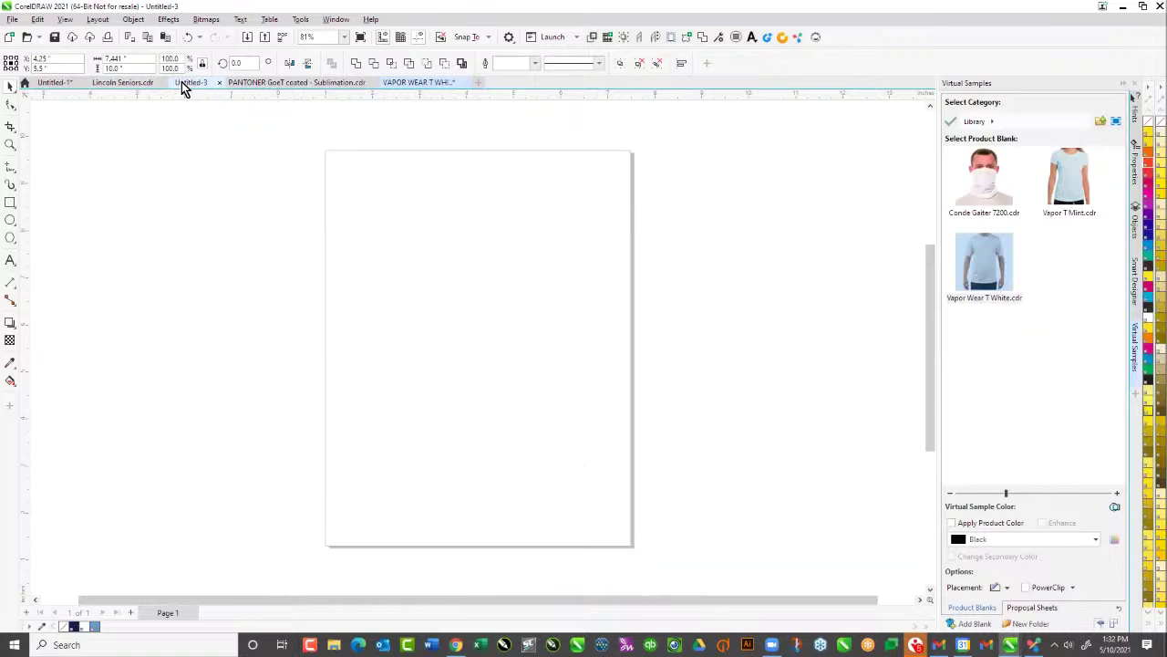
pyautogui.click(122, 83)
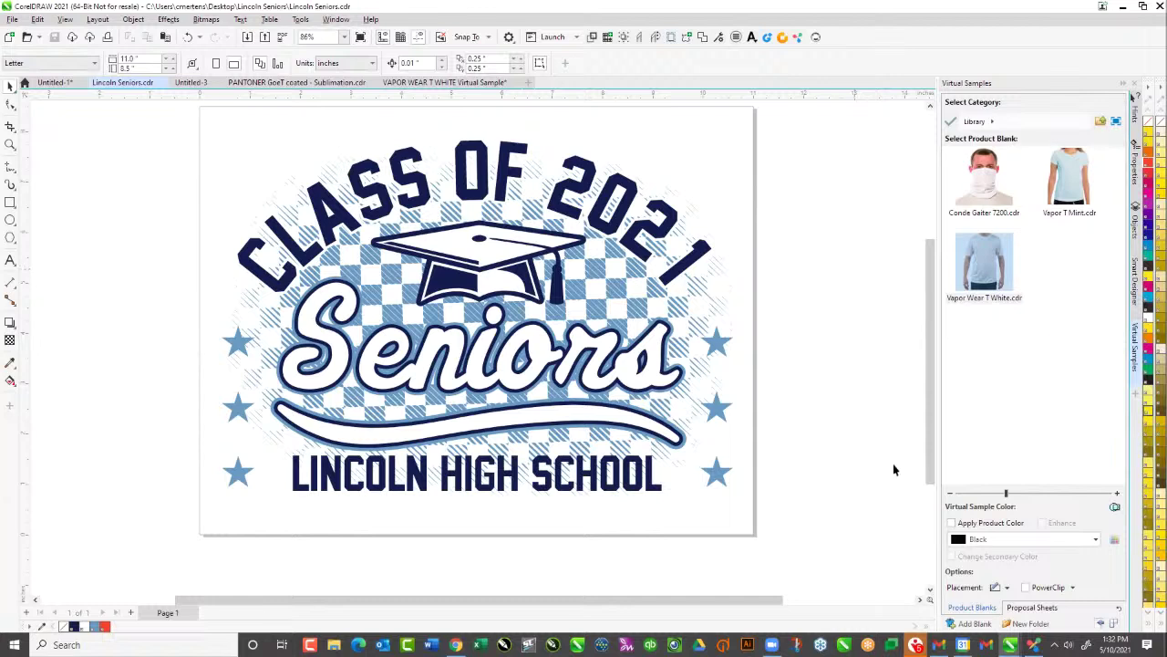
# Check the Proposal Sheets options, then return to the brand library and open the Sanmar folder
pyautogui.click(1033, 608)
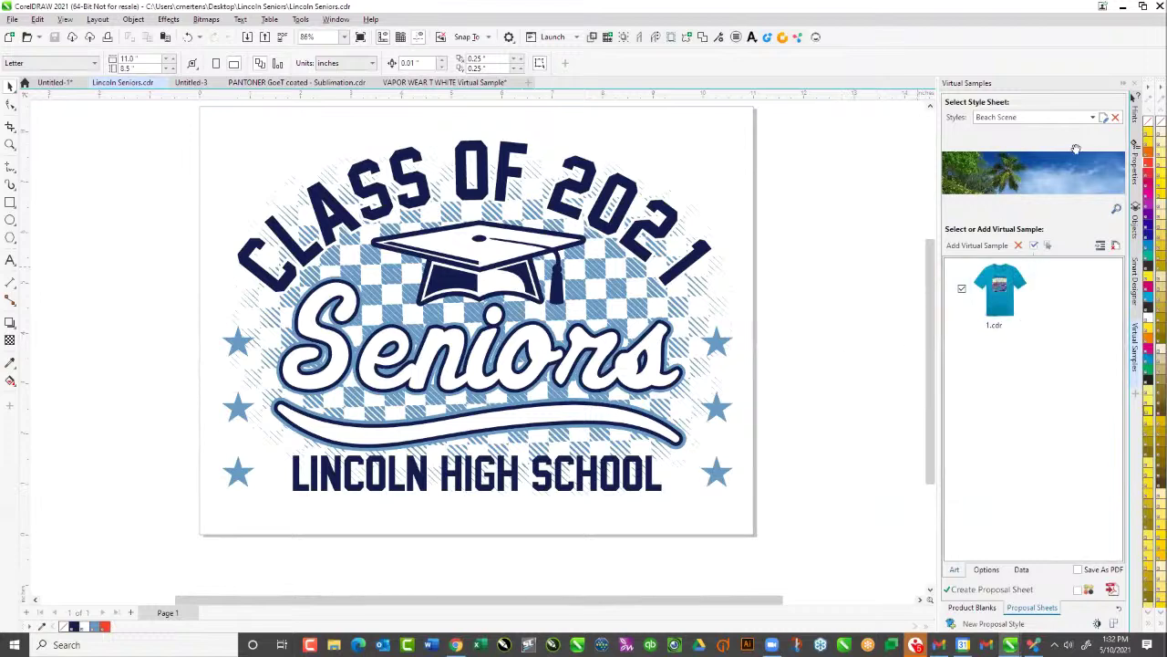
pyautogui.click(974, 609)
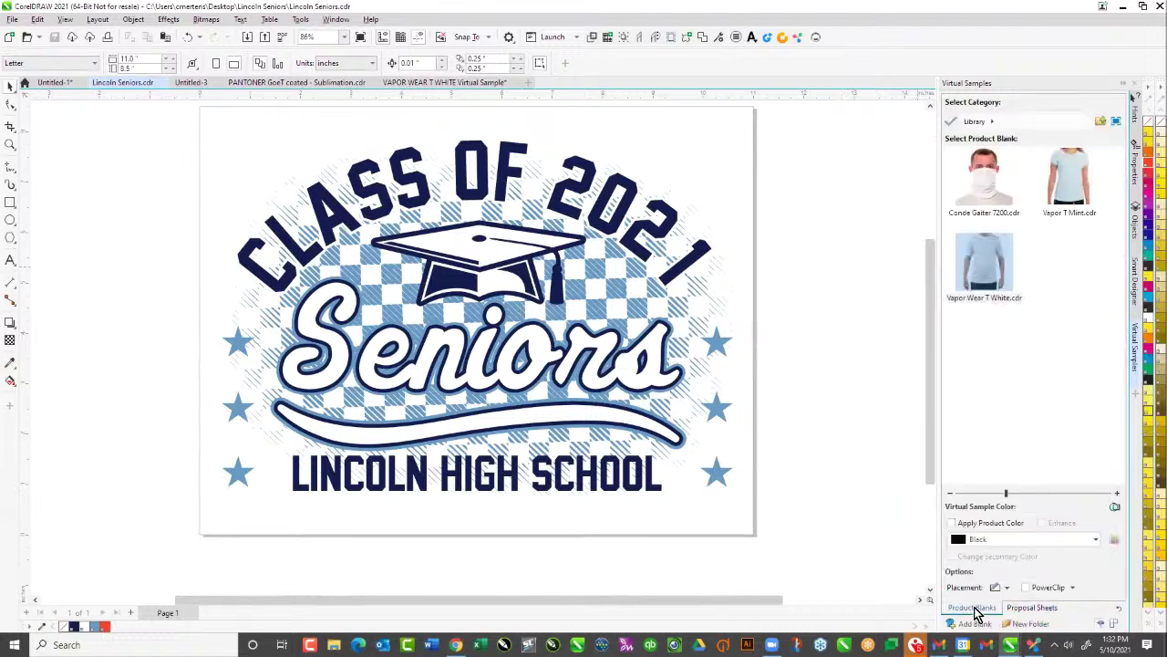
pyautogui.click(1101, 121)
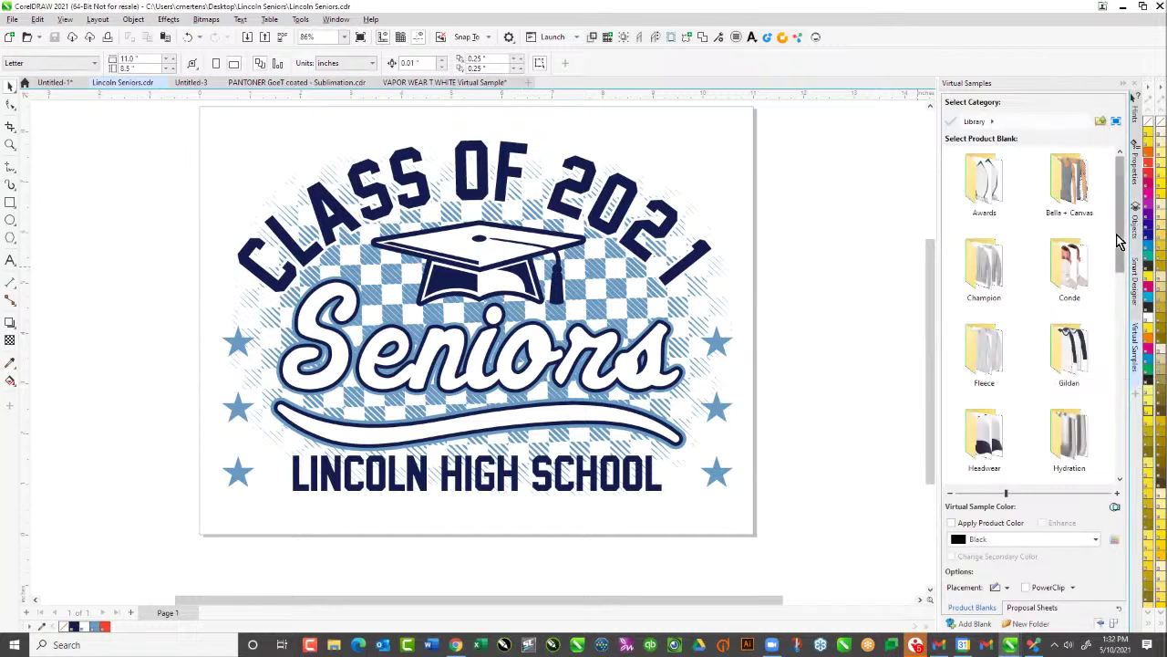
pyautogui.moveTo(1123, 252); pyautogui.dragTo(1109, 383)
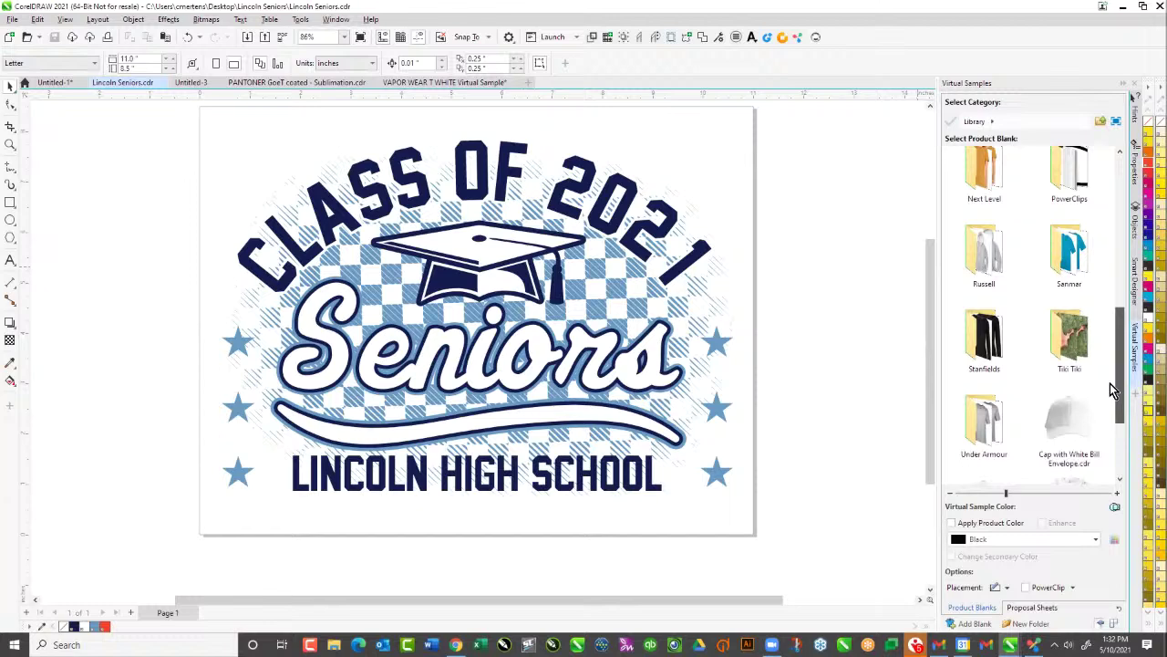
pyautogui.doubleClick(1069, 250)
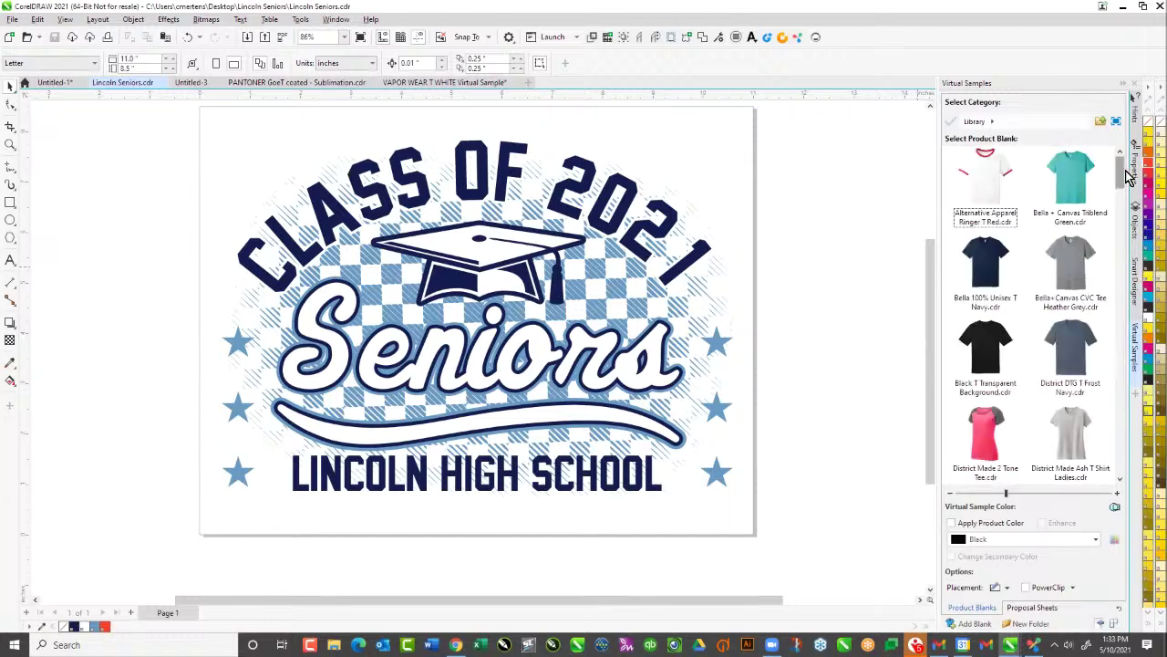
pyautogui.moveTo(1129, 176); pyautogui.dragTo(1112, 473)
# Open the Sport-Tek PosiCharge Competitor Tee sample and nudge the Seniors design onto the chest
pyautogui.doubleClick(1069, 285)
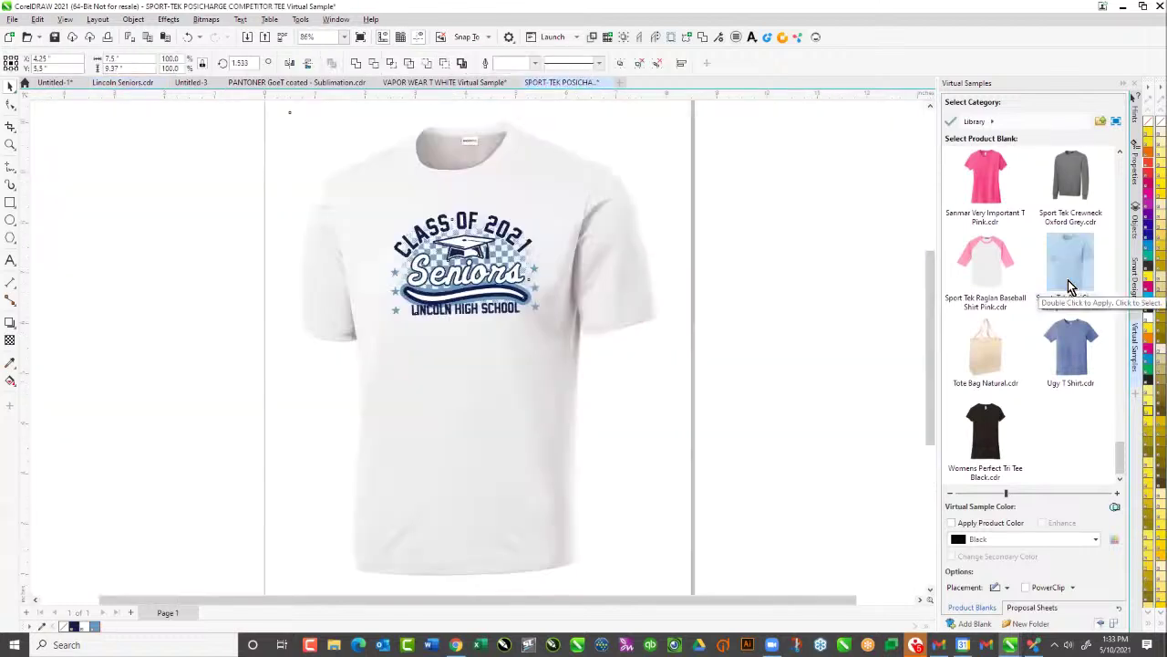
pyautogui.click(177, 132)
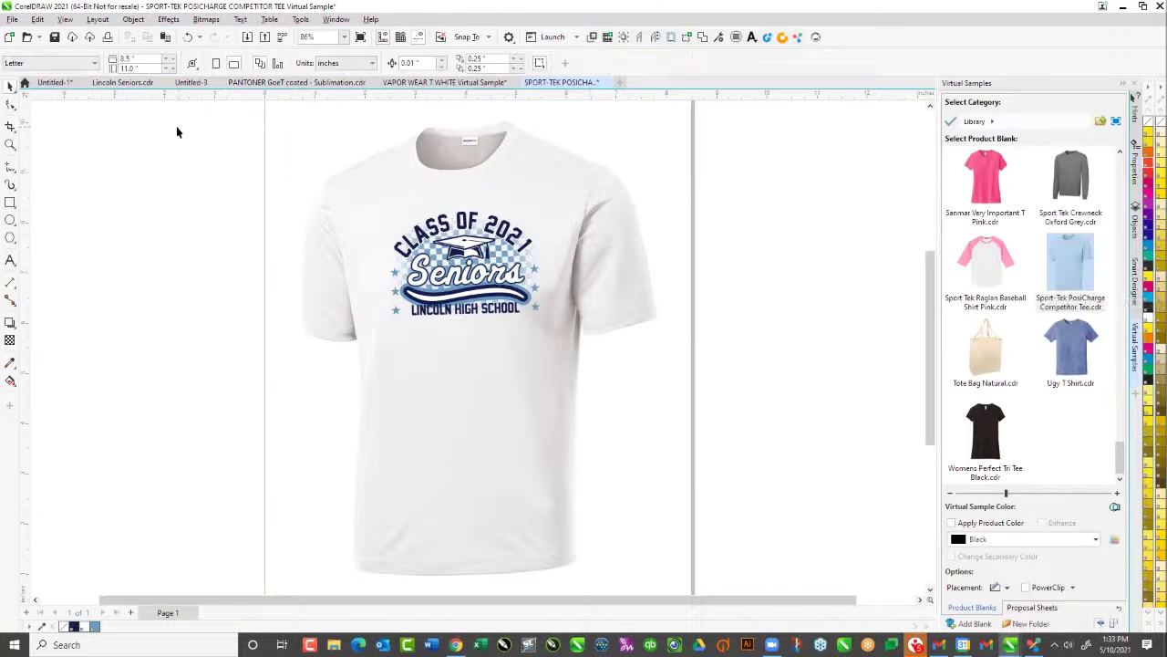
pyautogui.moveTo(295, 240); pyautogui.dragTo(653, 407)
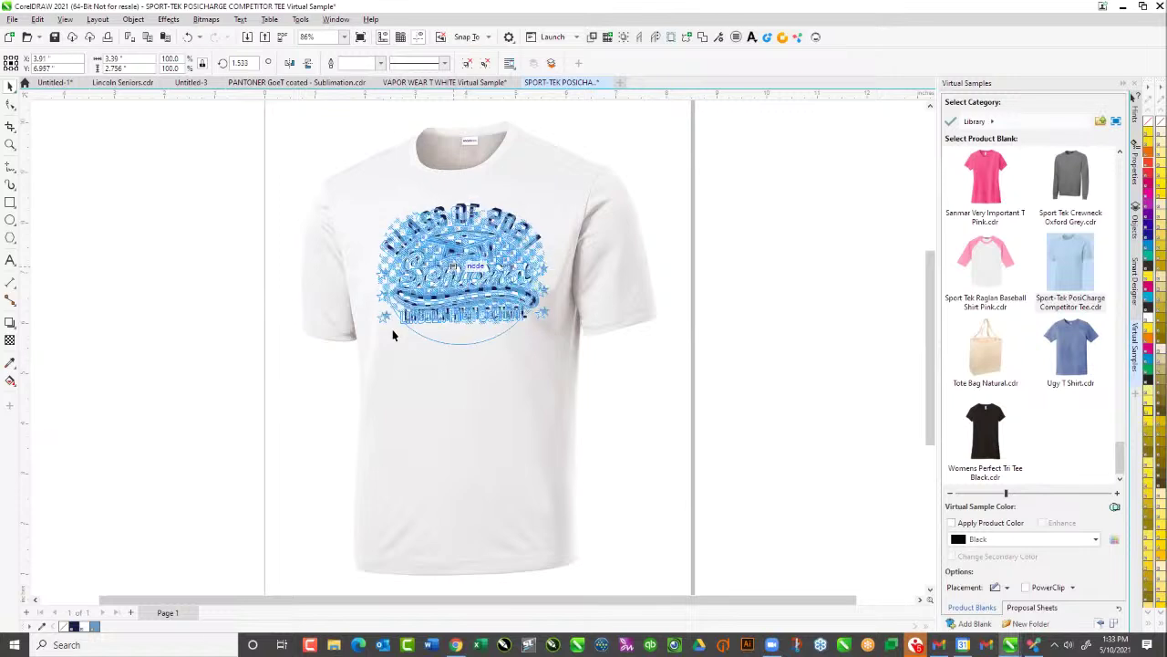
pyautogui.moveTo(392, 335); pyautogui.dragTo(392, 334)
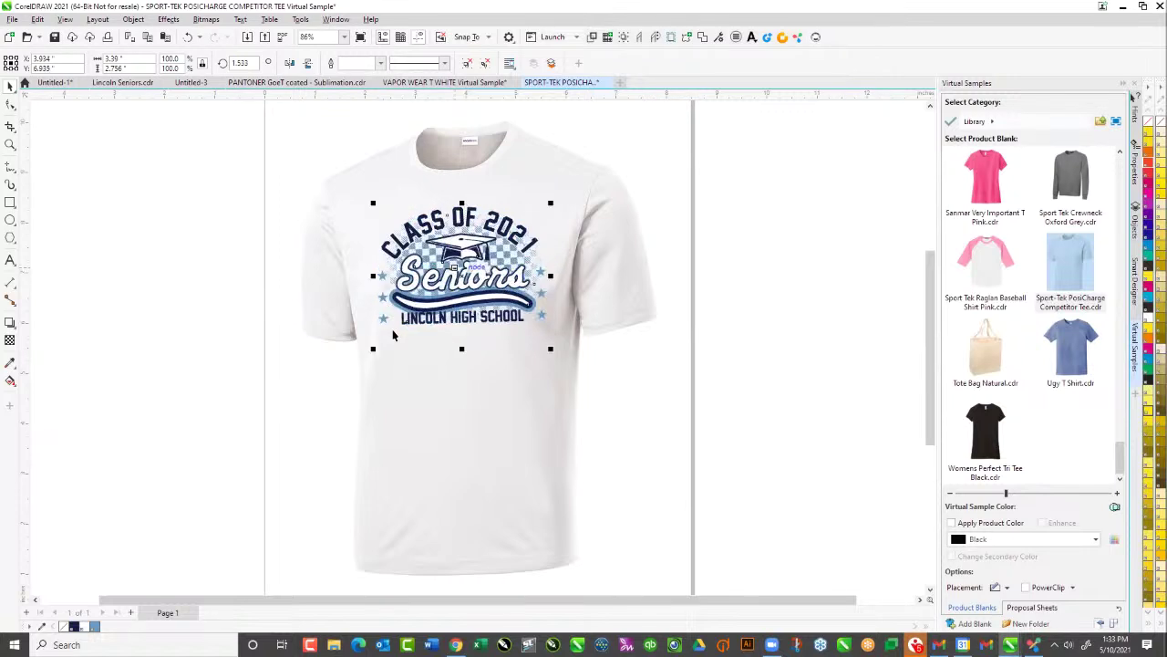
pyautogui.click(789, 204)
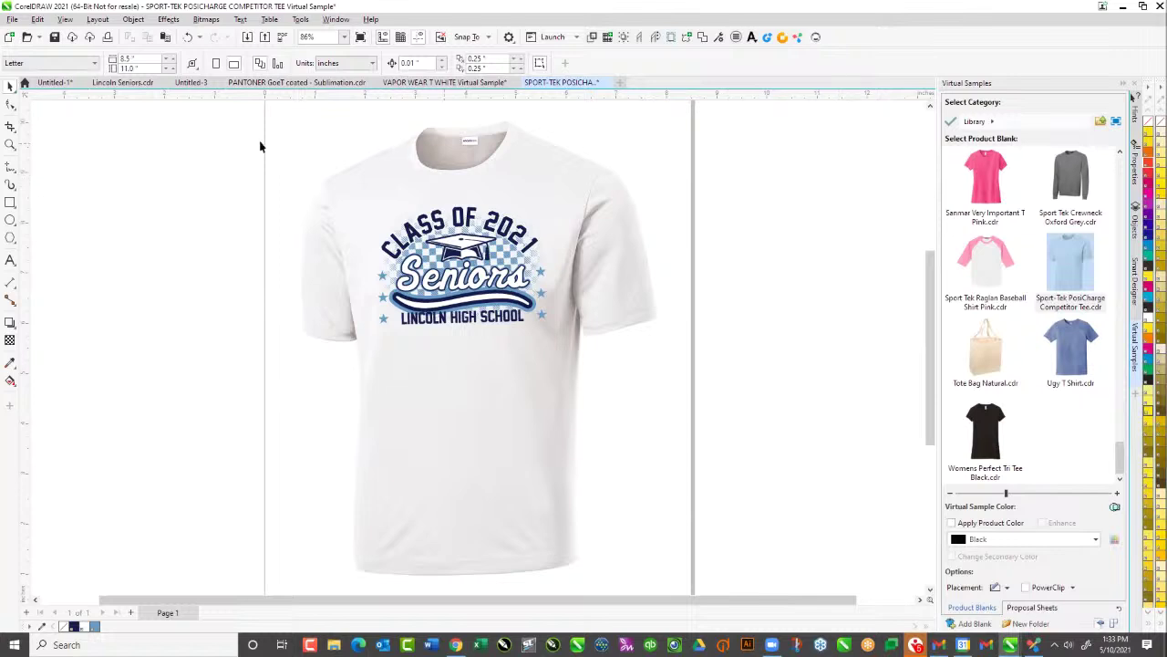
# Save the tee mockup as Lincoln Seniors T Shirt.cdr
pyautogui.click(12, 20)
pyautogui.click(37, 149)
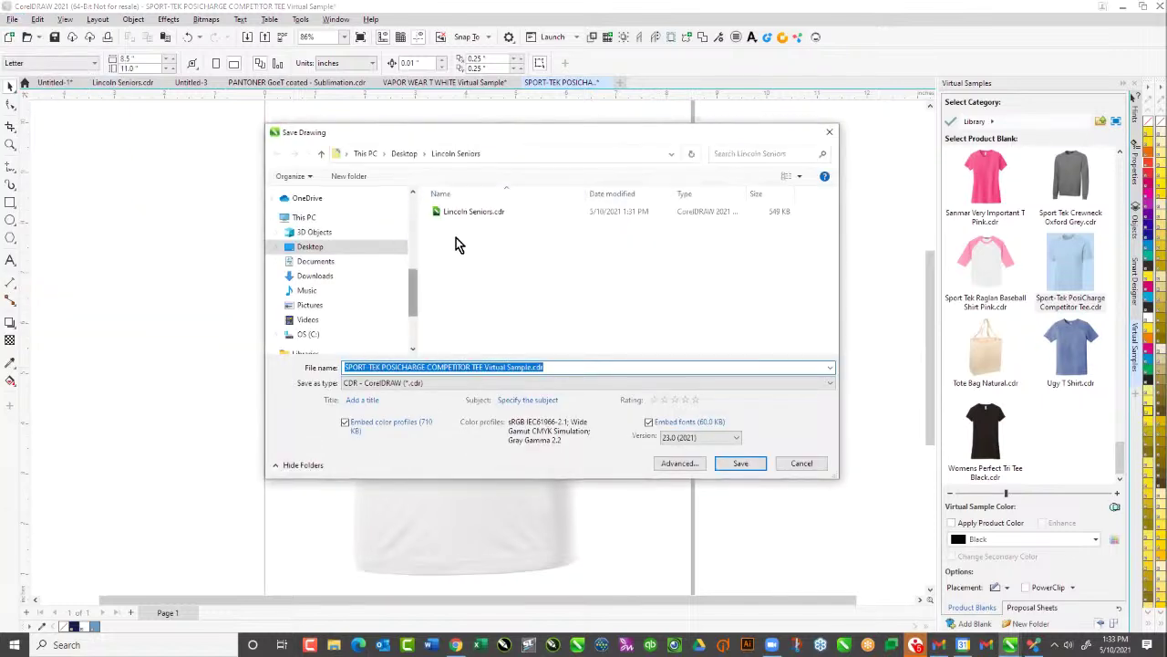
pyautogui.click(473, 212)
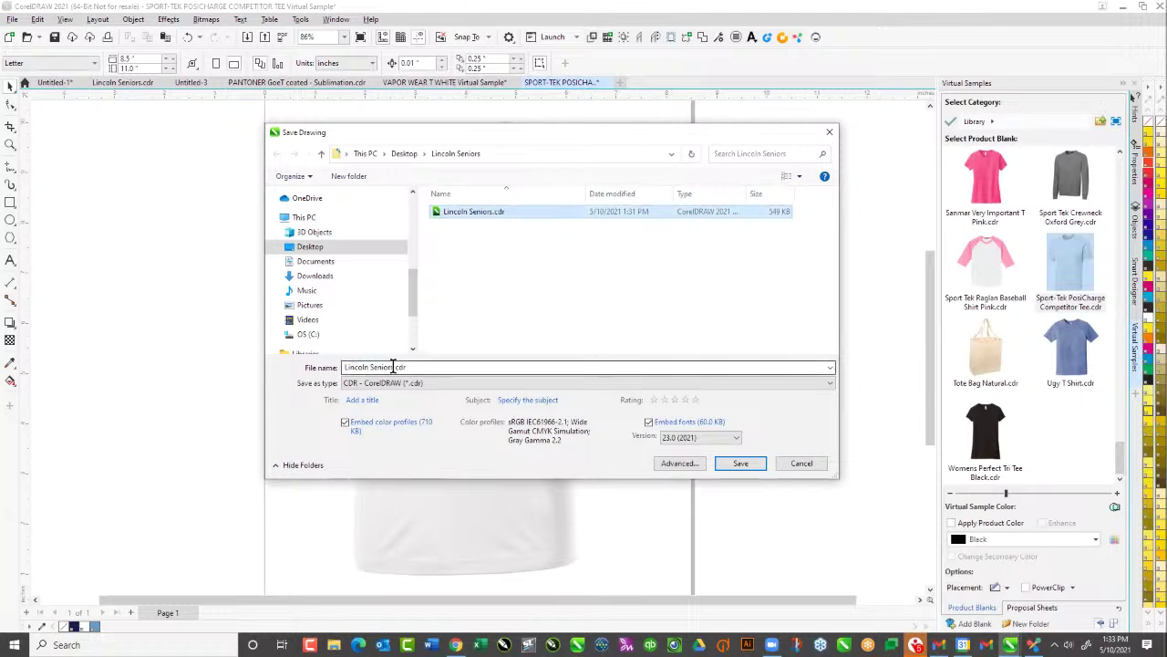
pyautogui.click(393, 367)
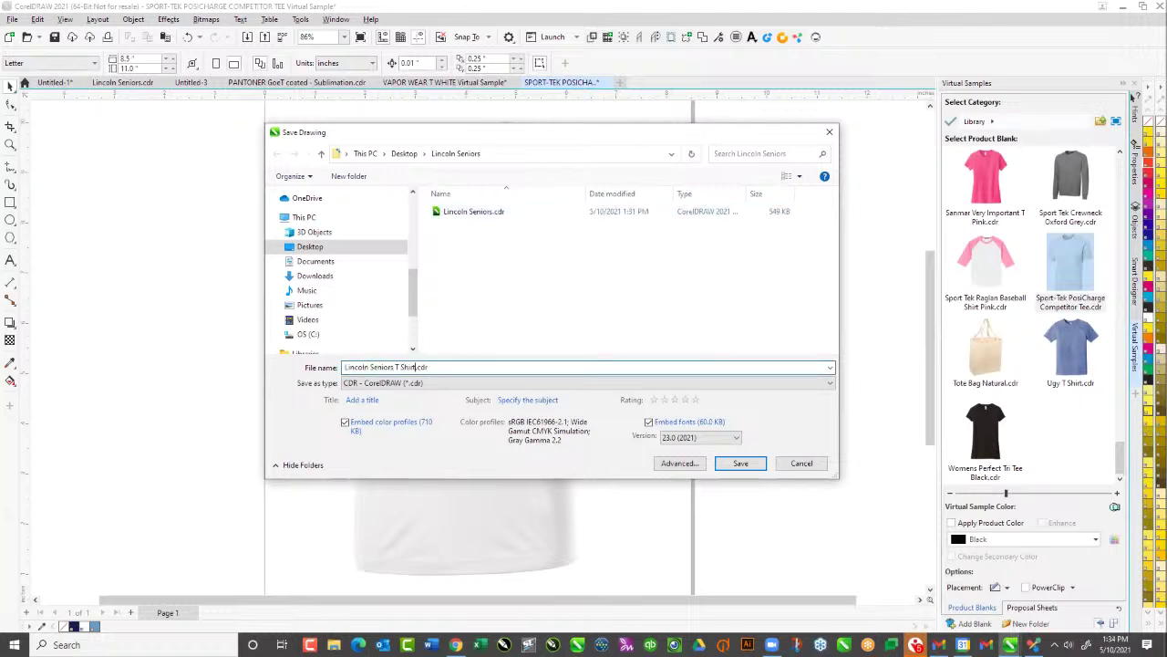
pyautogui.write('T Shirt')
pyautogui.click(740, 464)
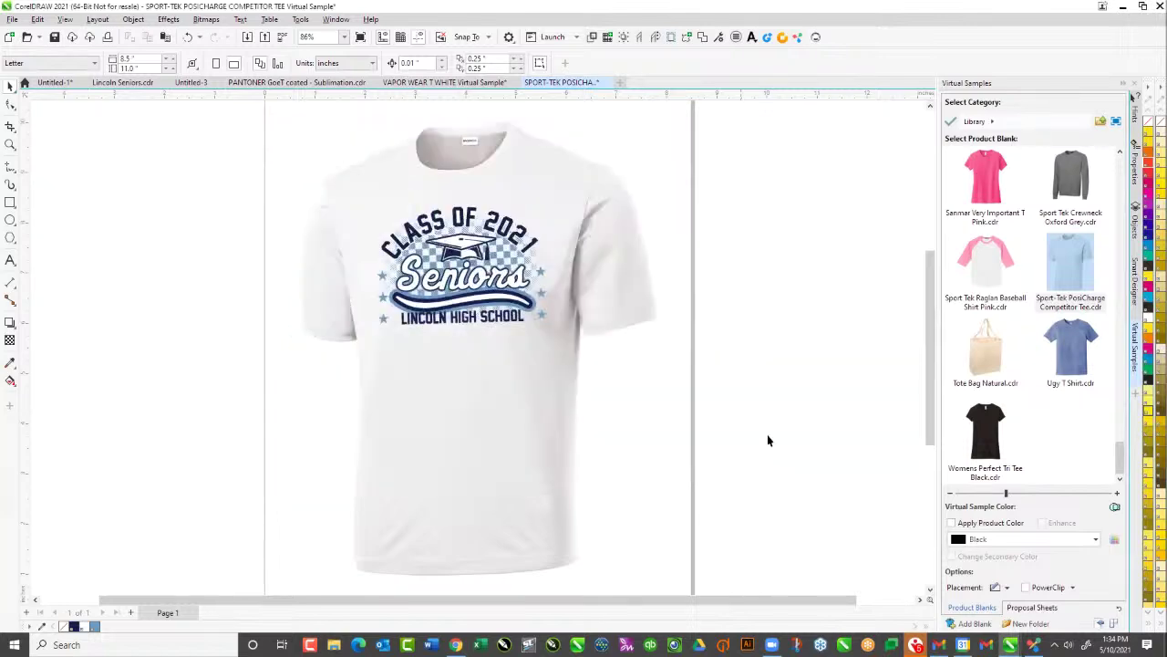
# Export the mockup as a 6-inch-wide PNG with transparency turned off
pyautogui.click(12, 19)
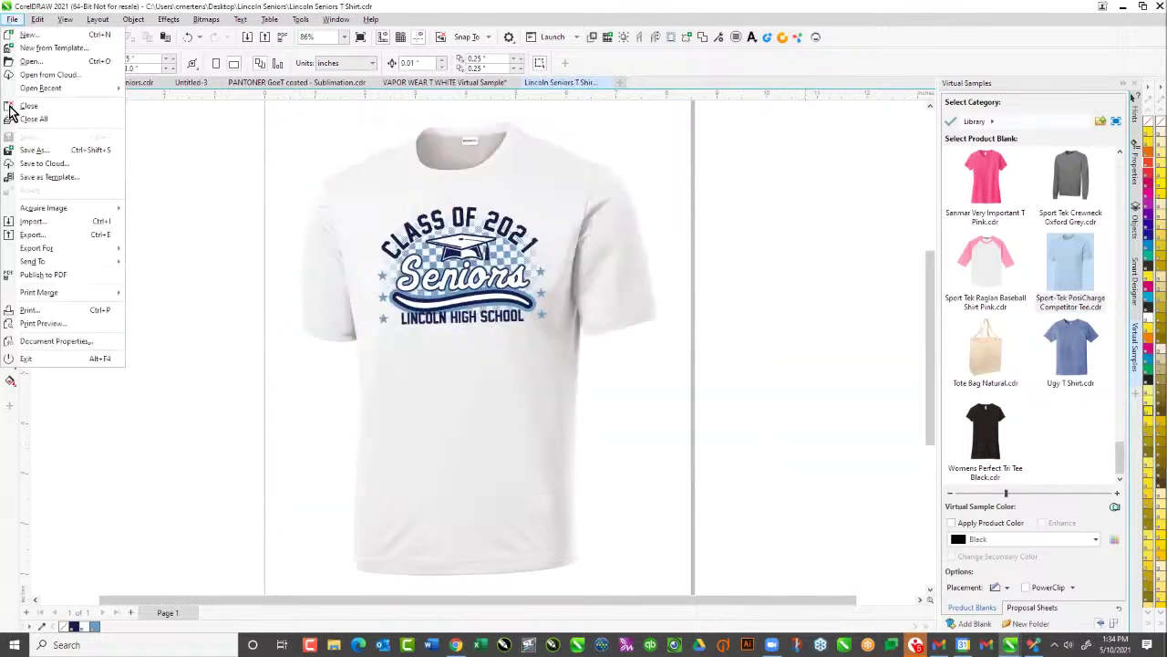
pyautogui.click(24, 236)
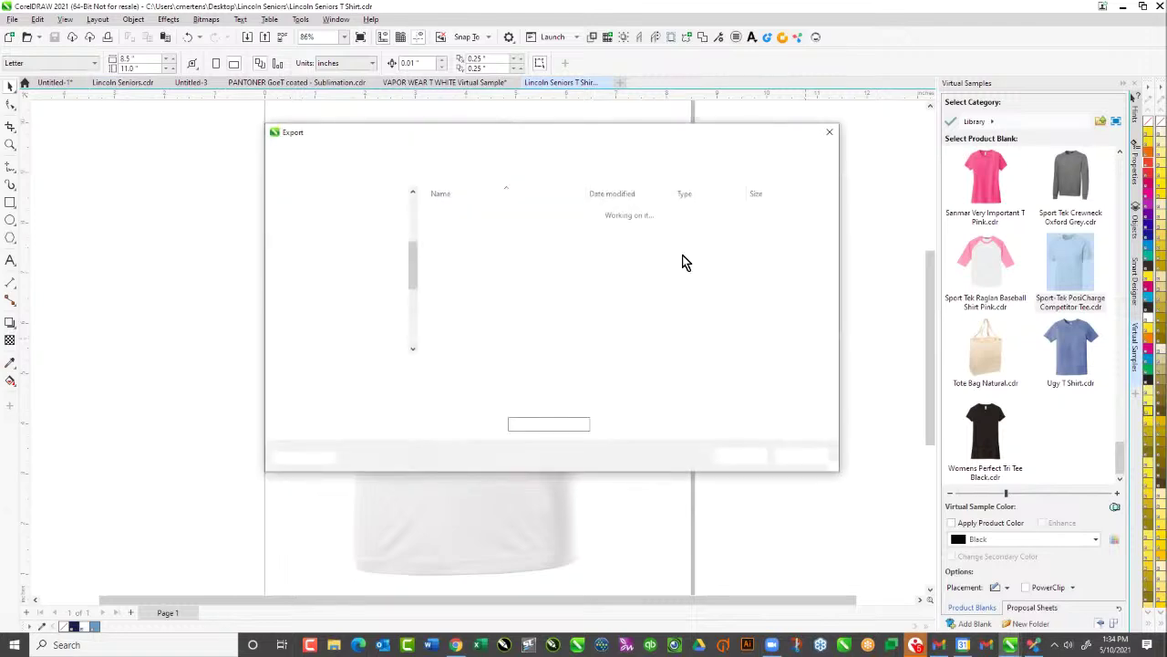
pyautogui.click(743, 459)
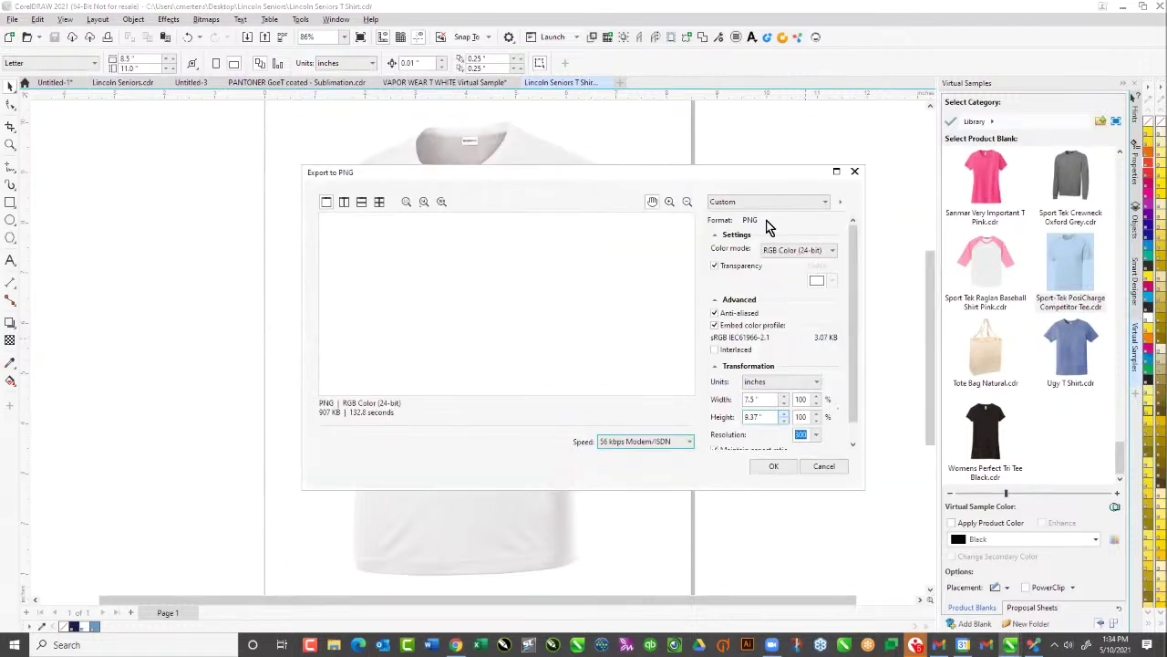
pyautogui.click(757, 399)
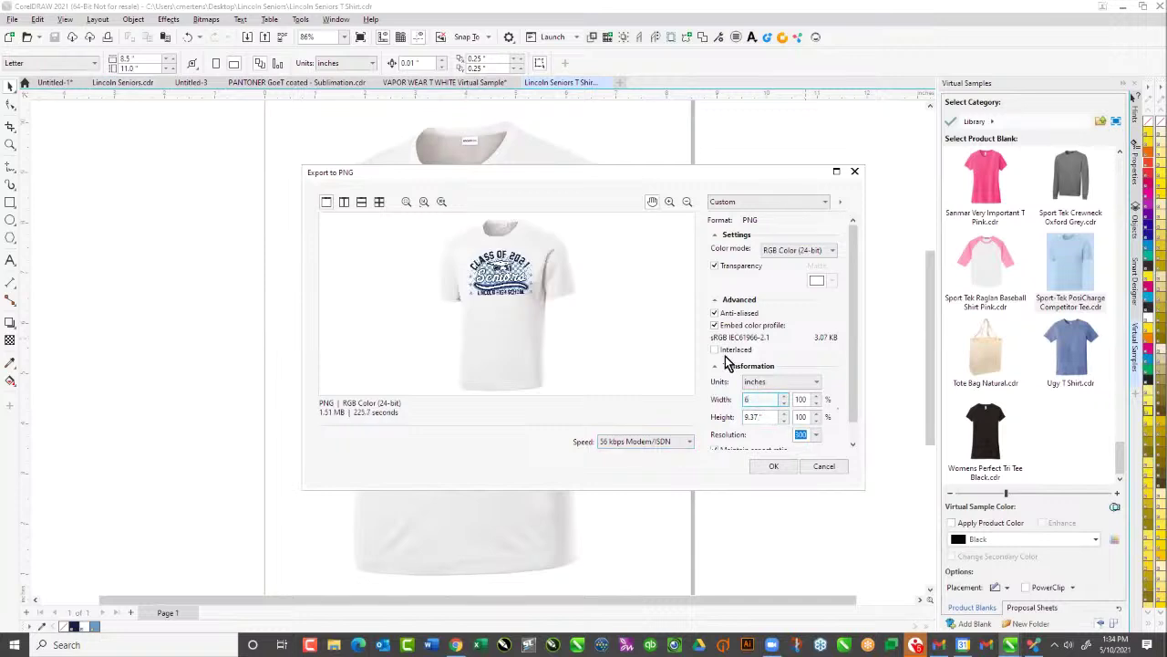
pyautogui.click(718, 267)
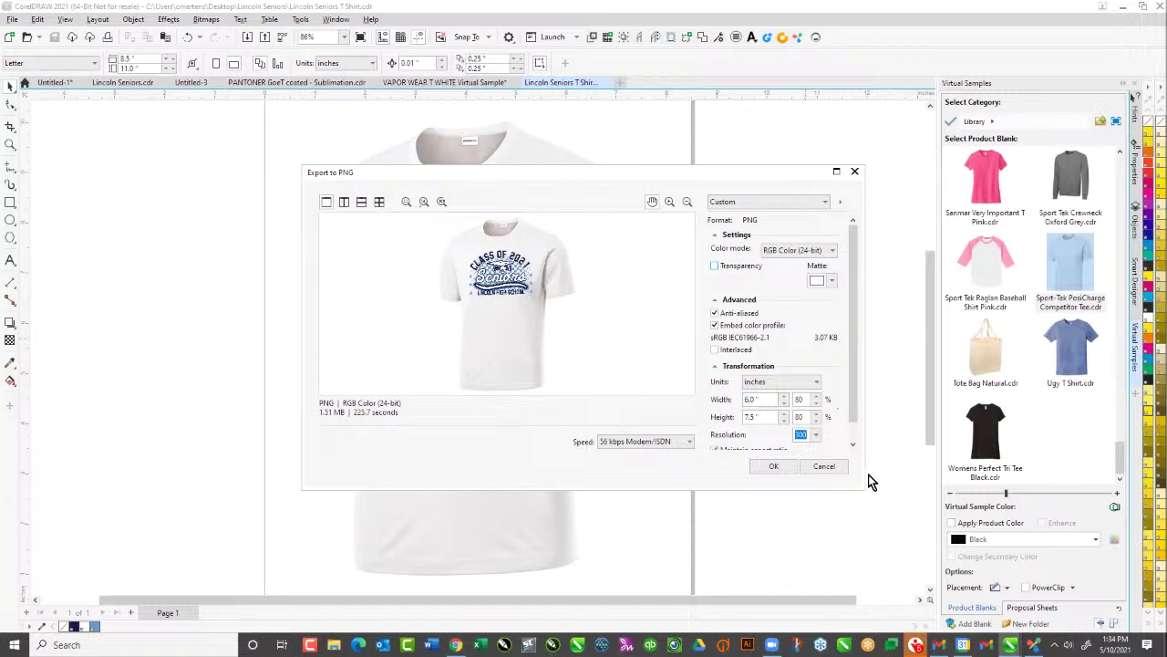
pyautogui.click(773, 466)
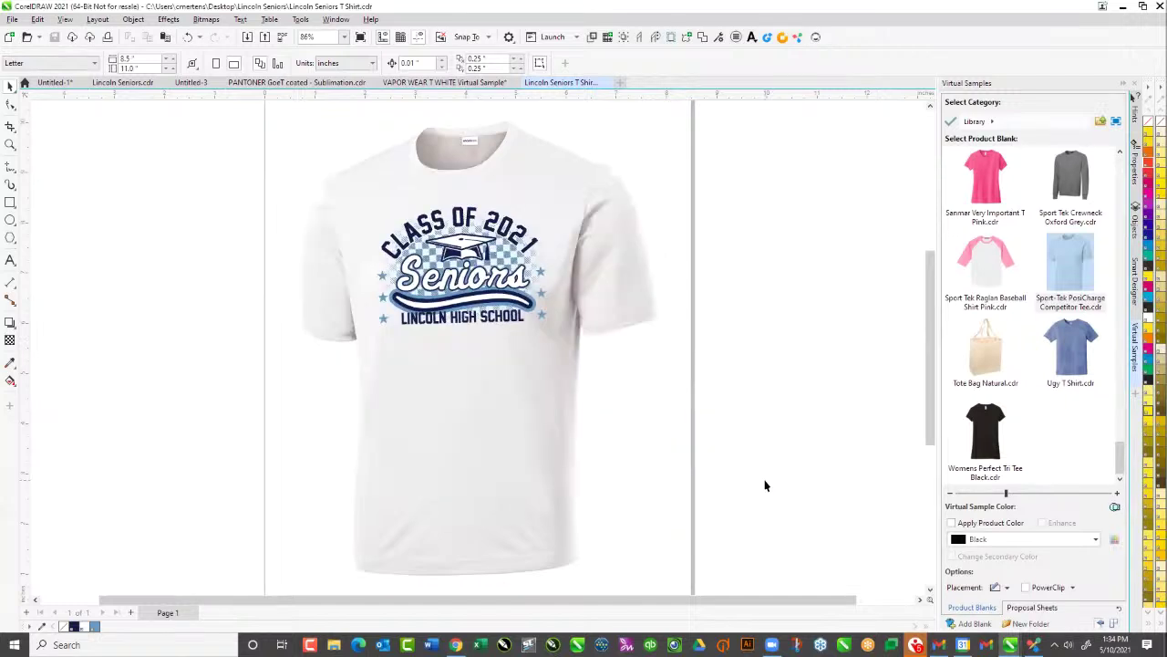
# Create a new folder named Lincoln Seniors under My Art in GraphicsFlow
pyautogui.click(456, 645)
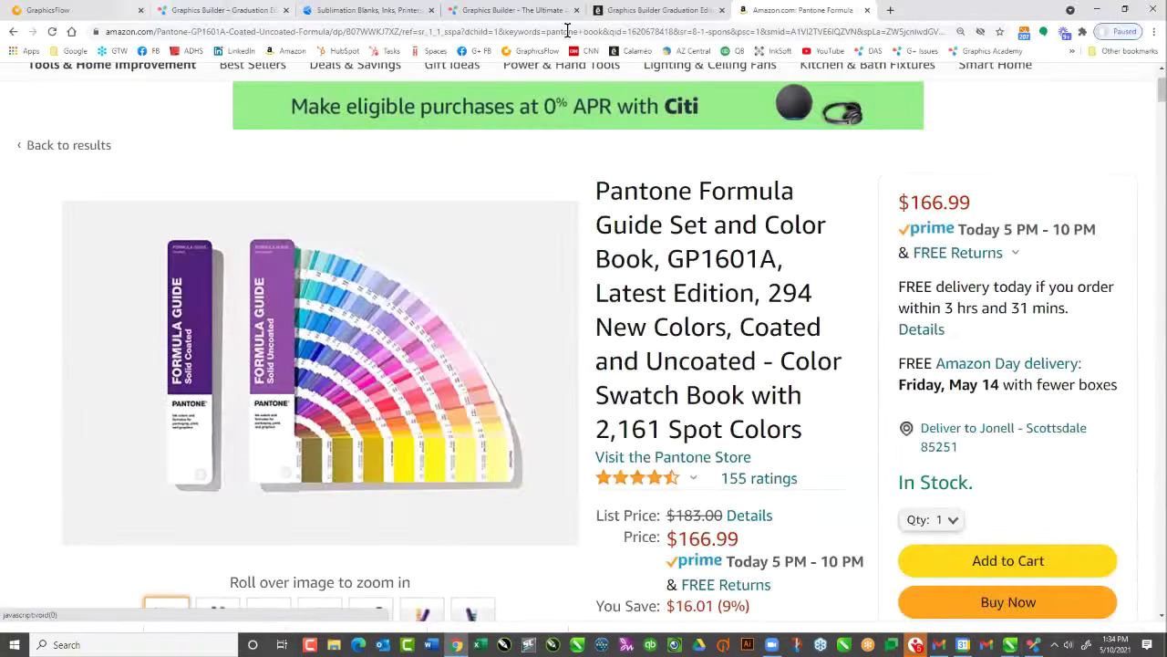
pyautogui.click(55, 10)
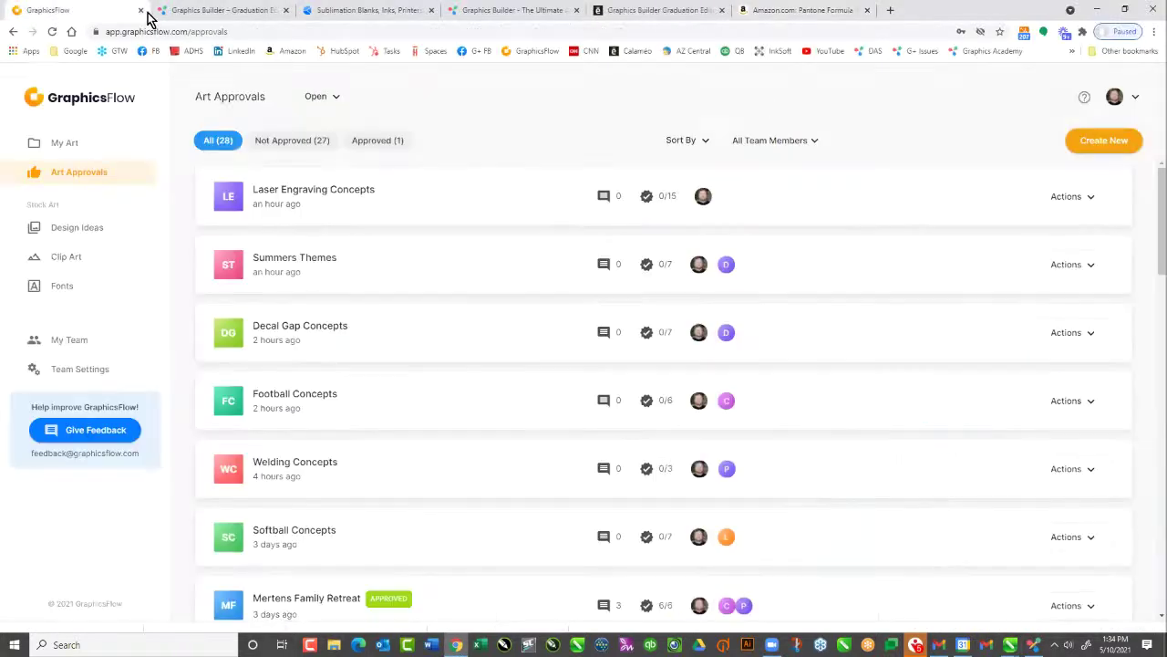
pyautogui.click(108, 100)
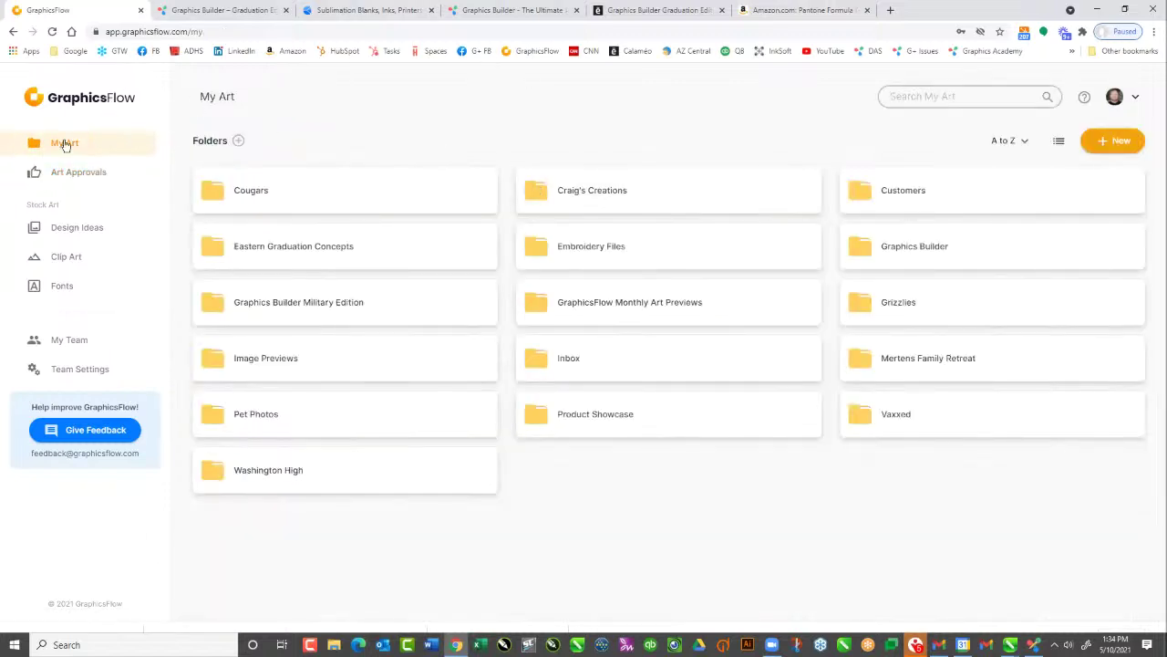
pyautogui.click(1097, 146)
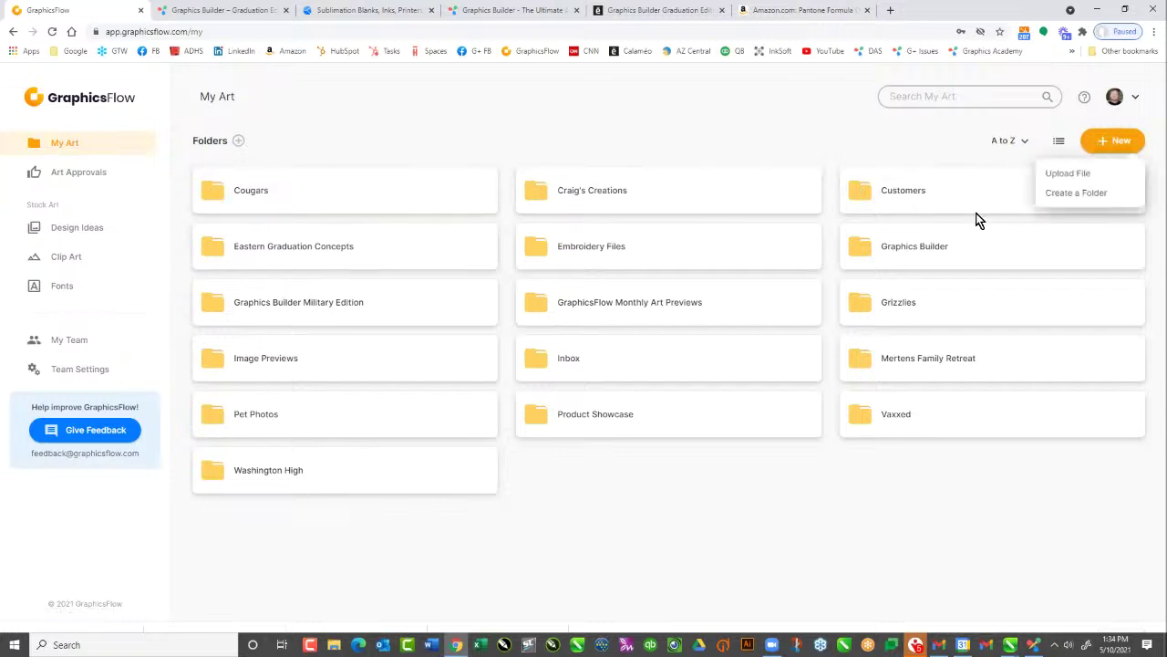
pyautogui.click(1065, 194)
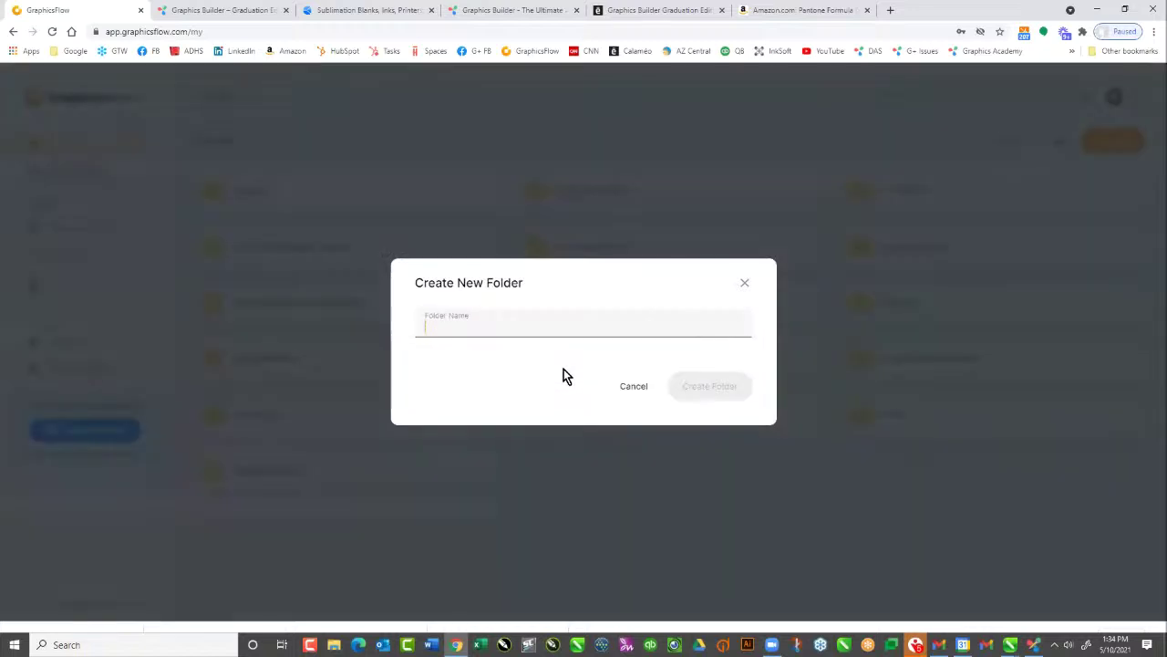
pyautogui.write('Lincol')
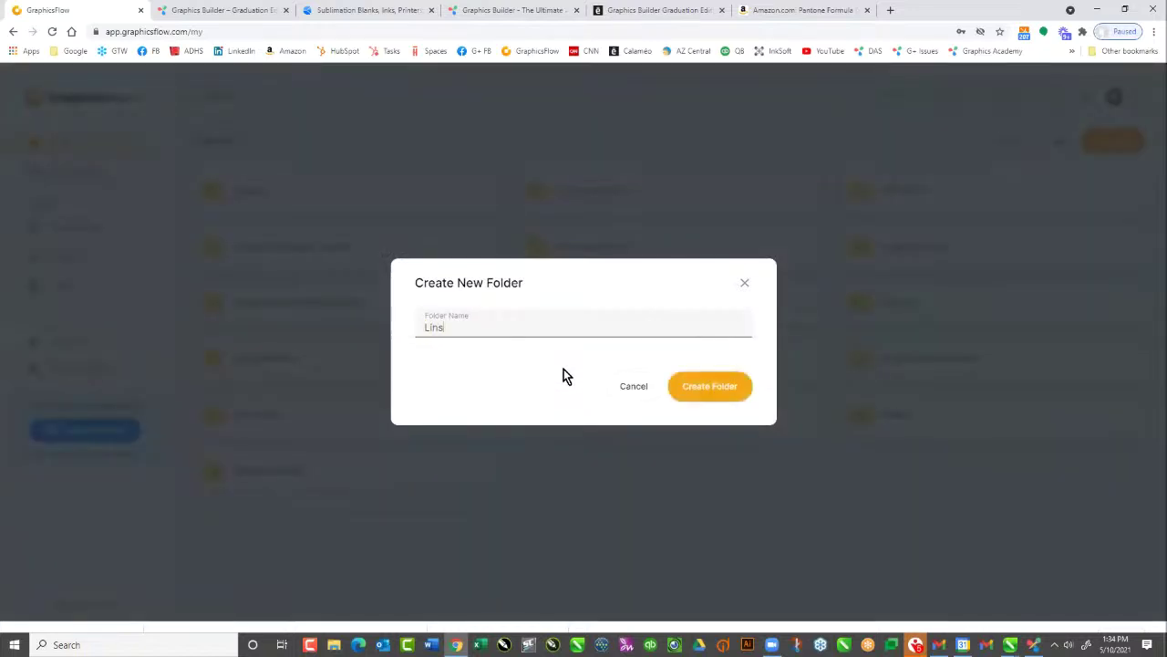
pyautogui.write('n Seniors')
pyautogui.click(702, 399)
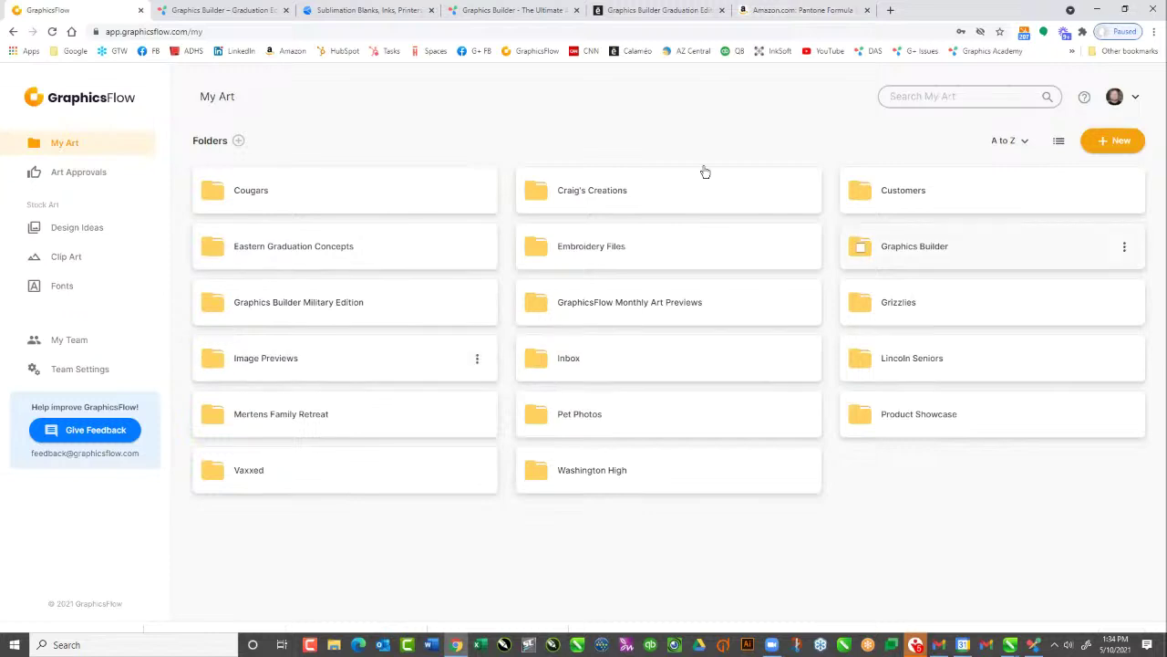
# Upload the four Lincoln Seniors CDR and PNG files from the Desktop folder into it
pyautogui.click(910, 360)
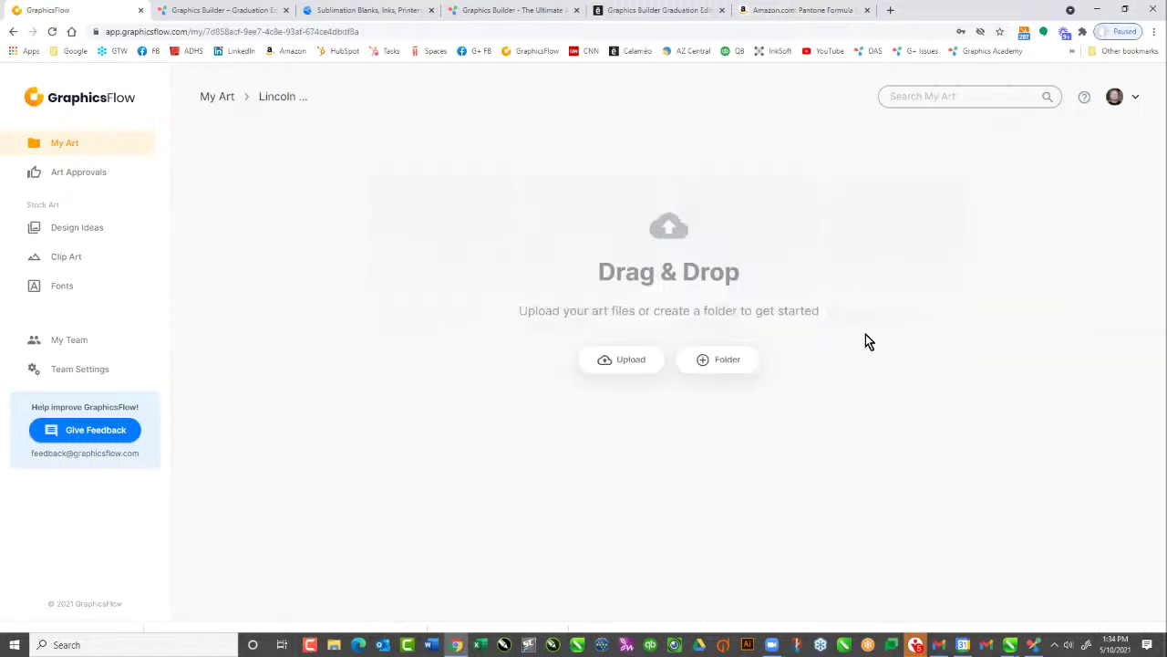
pyautogui.click(624, 362)
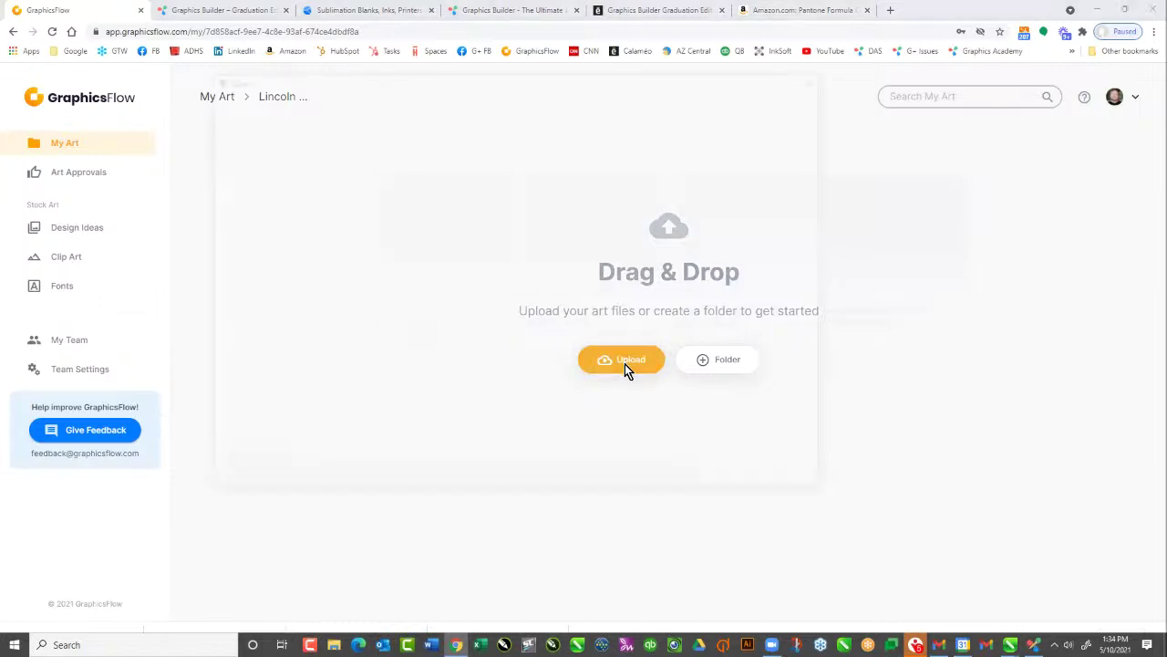
pyautogui.scroll(3, 290, 238)
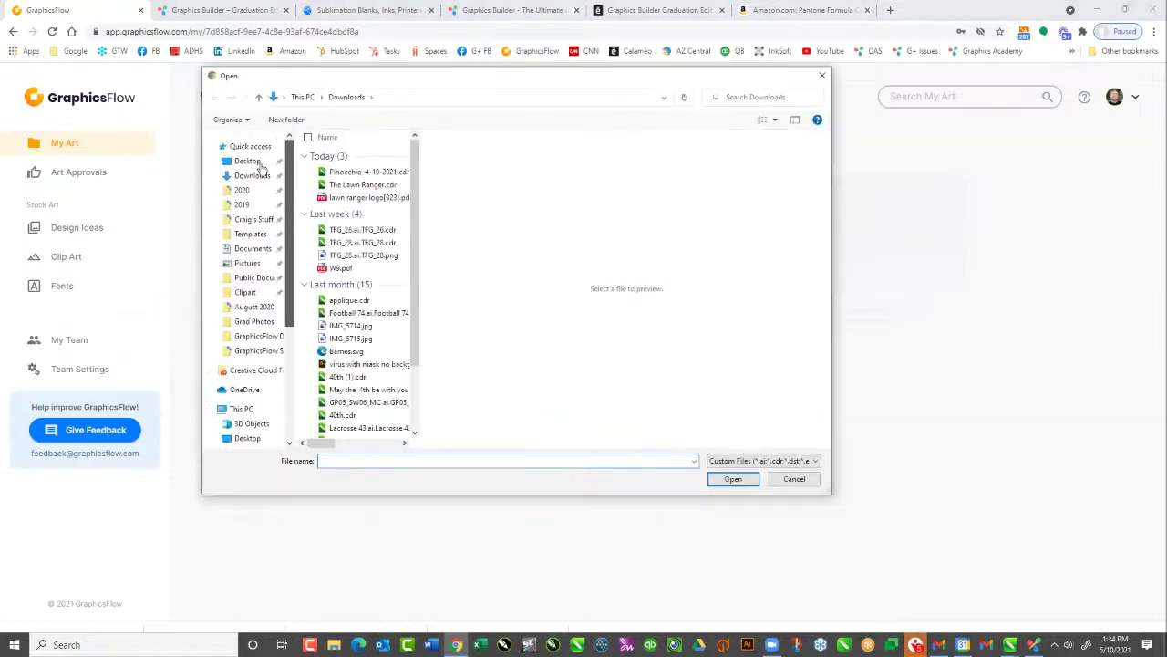
pyautogui.click(247, 160)
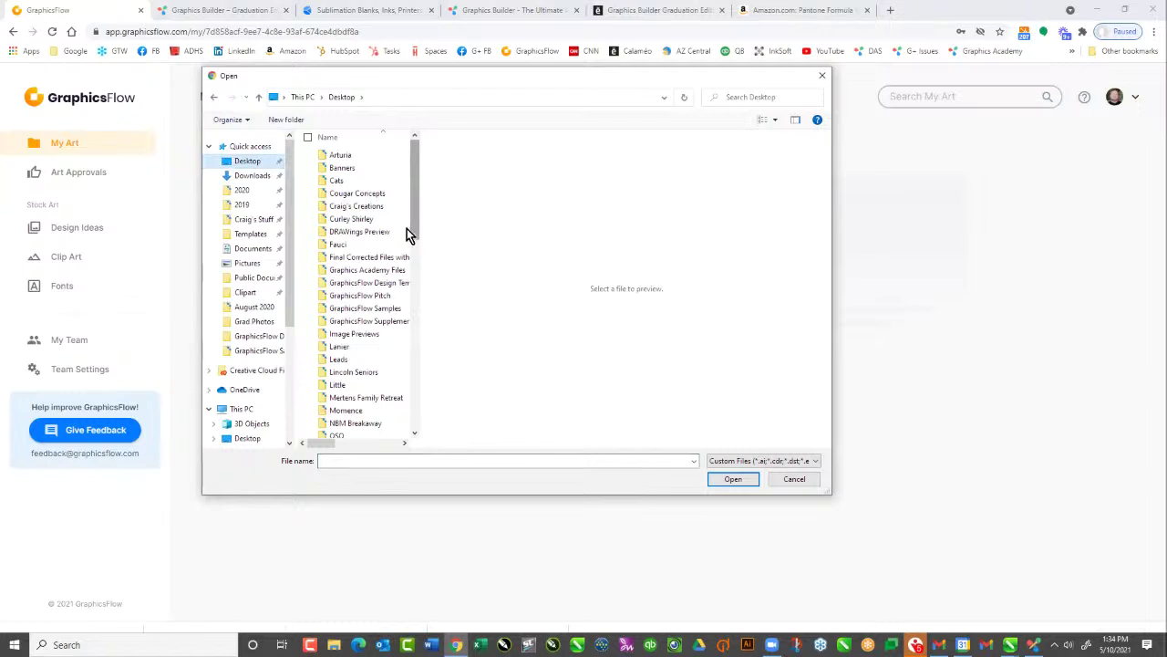
pyautogui.doubleClick(356, 372)
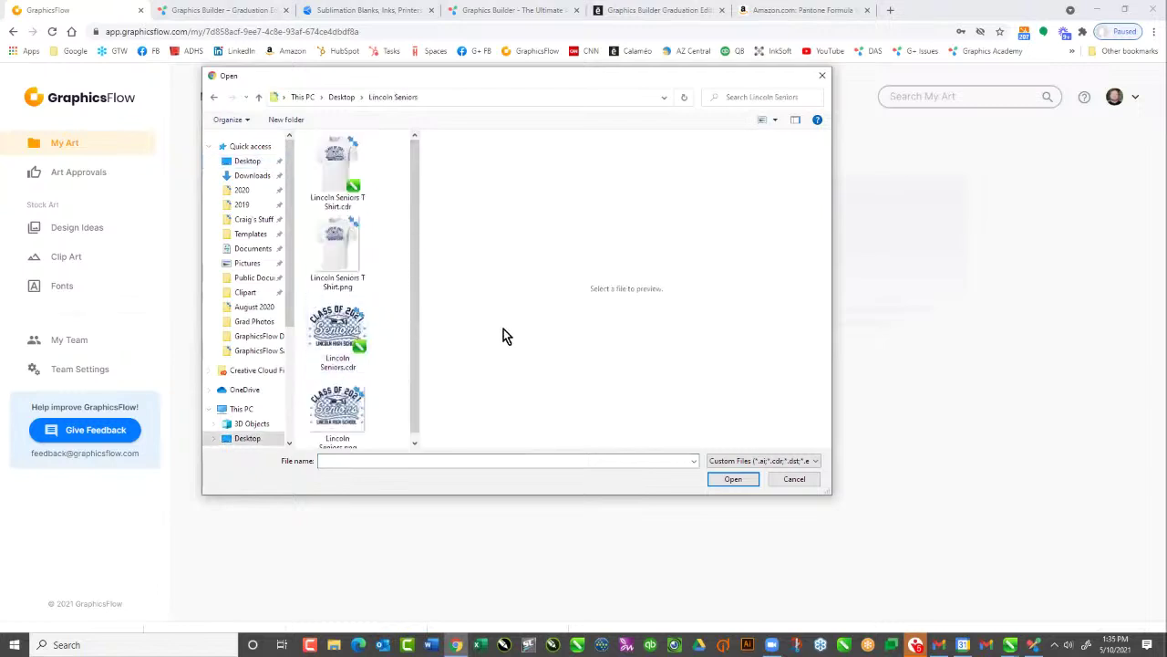
pyautogui.click(317, 146)
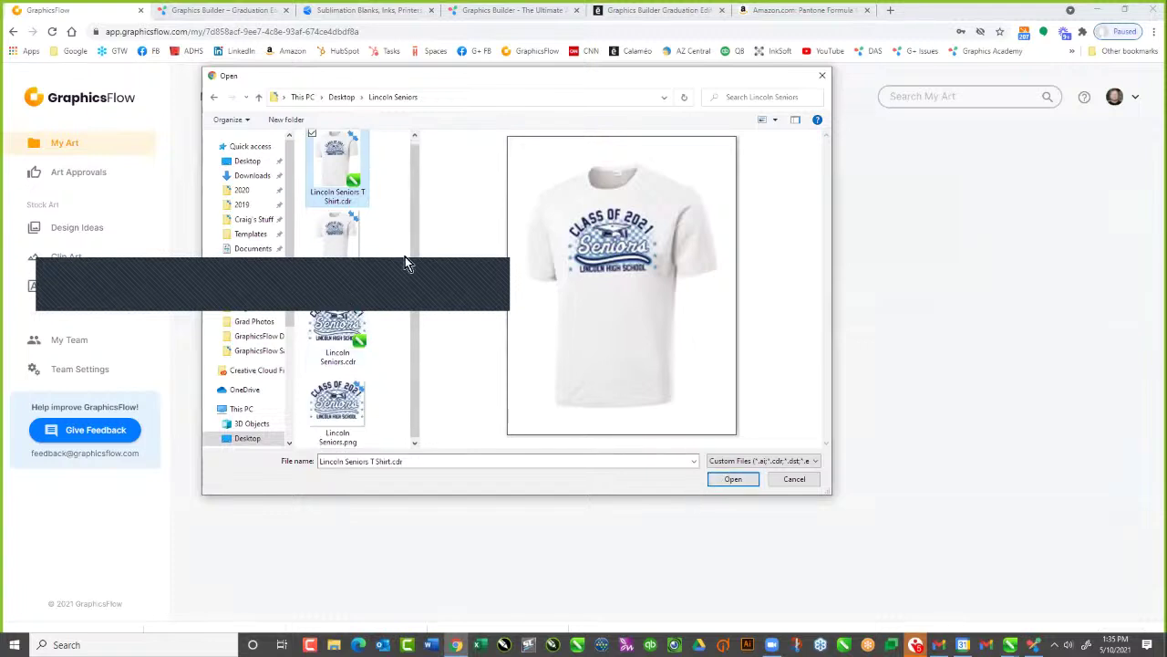
pyautogui.keyDown('ctrl'); pyautogui.click(312, 219); pyautogui.keyUp('ctrl')
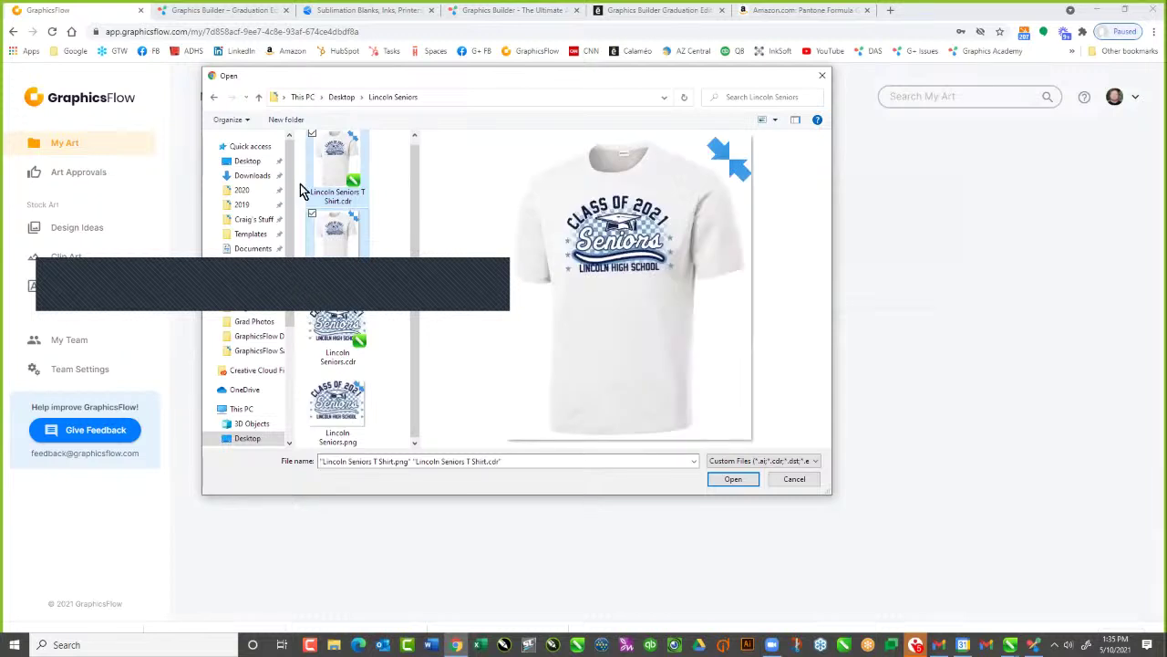
pyautogui.keyDown('ctrl'); pyautogui.click(312, 293); pyautogui.keyUp('ctrl')
pyautogui.keyDown('ctrl'); pyautogui.click(311, 374); pyautogui.keyUp('ctrl')
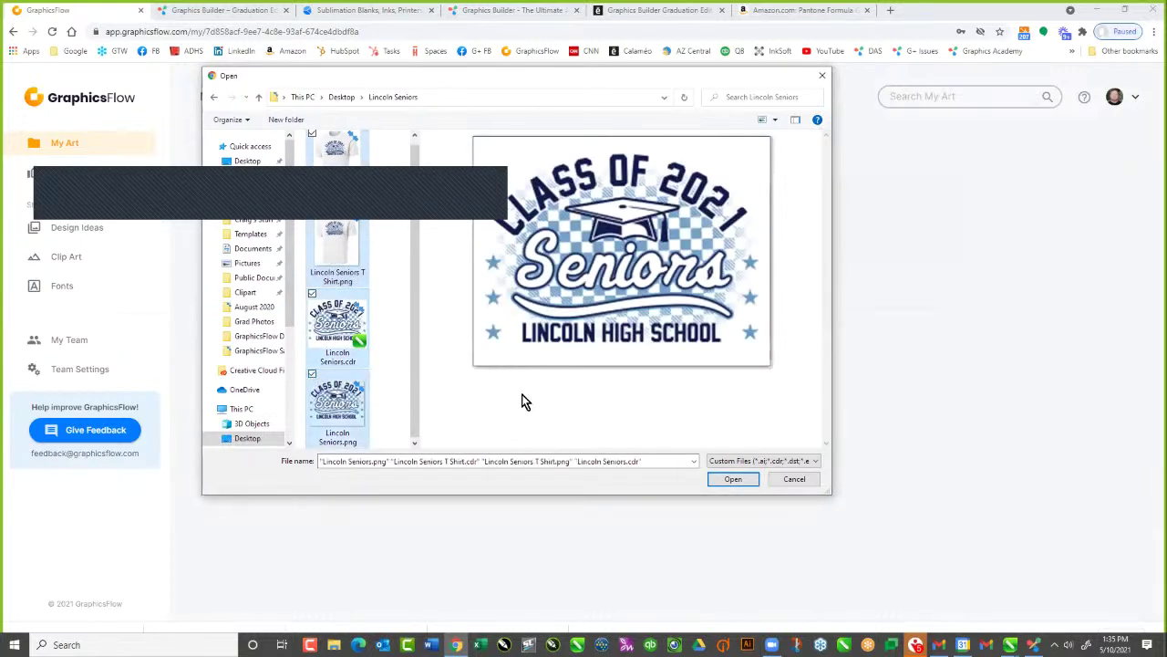
pyautogui.click(746, 482)
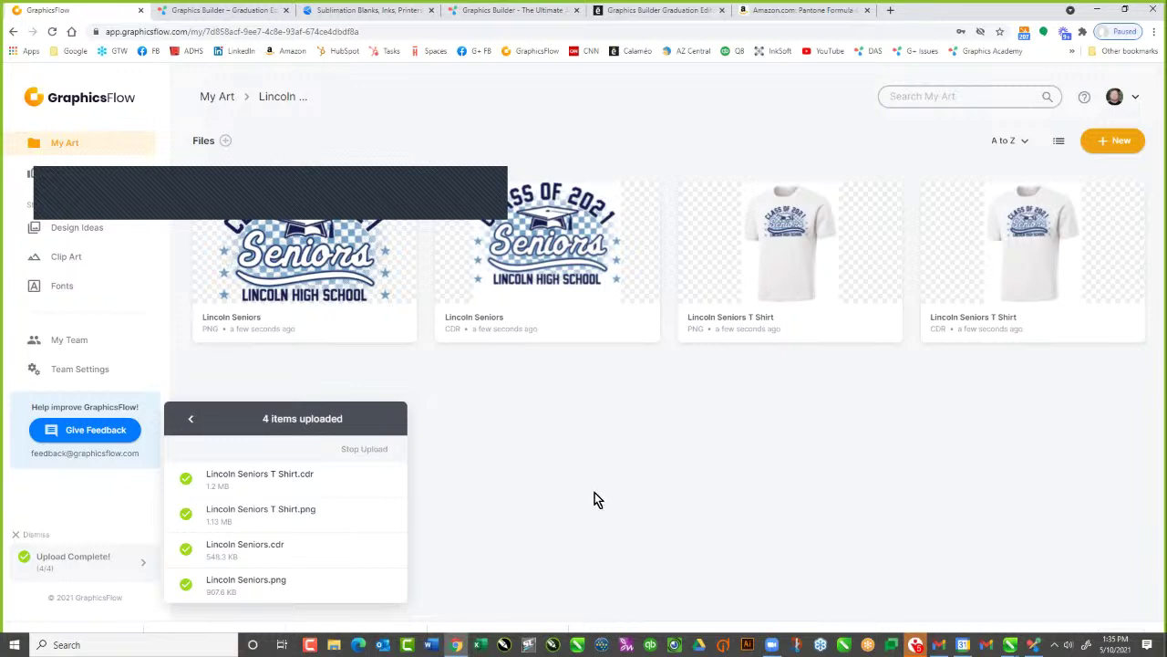
# Set the Lincoln Seniors CDR art to Sublimation decoration with a 10.5 inch width
pyautogui.click(545, 274)
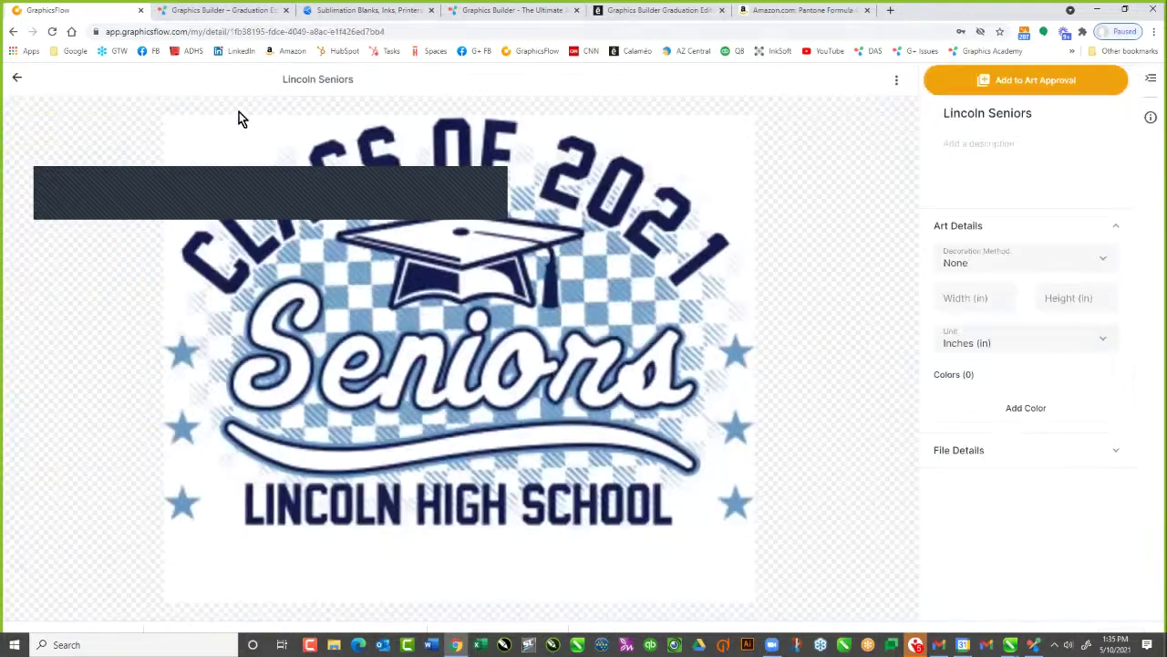
pyautogui.click(1102, 264)
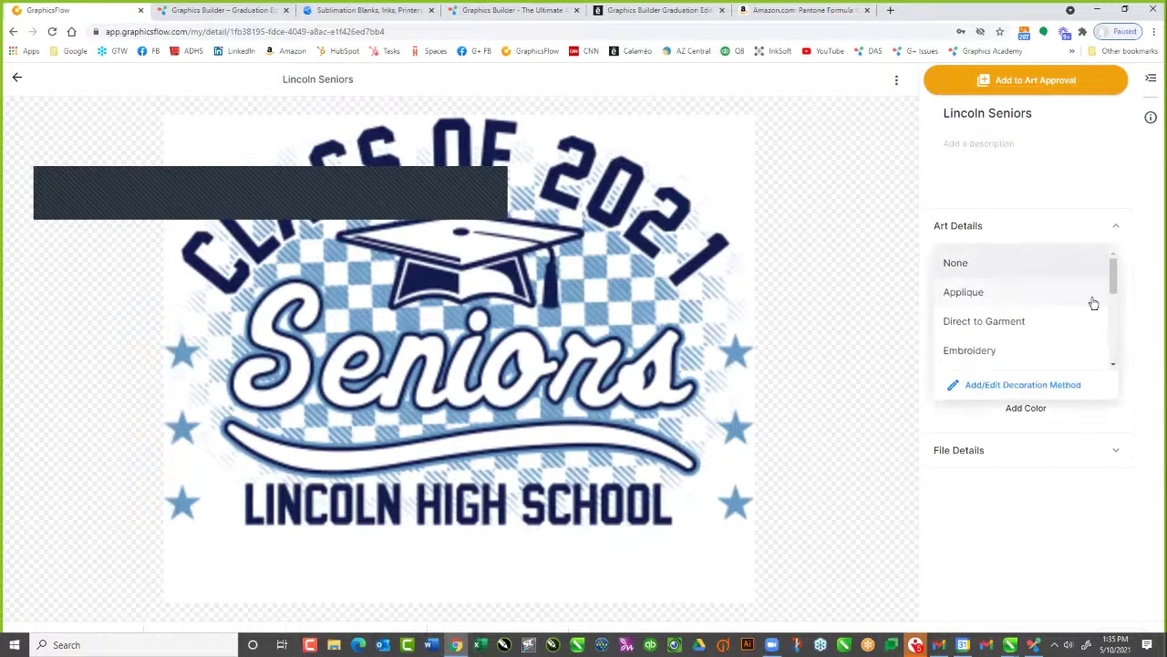
pyautogui.moveTo(1113, 282); pyautogui.dragTo(1114, 339)
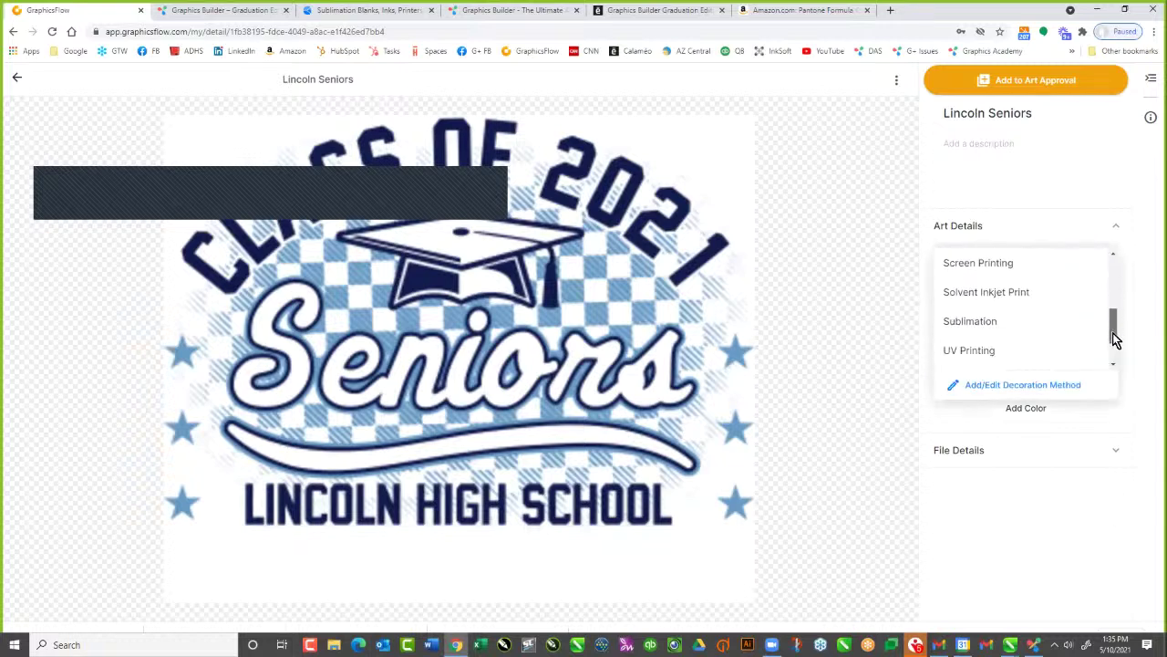
pyautogui.click(1016, 310)
pyautogui.click(952, 299)
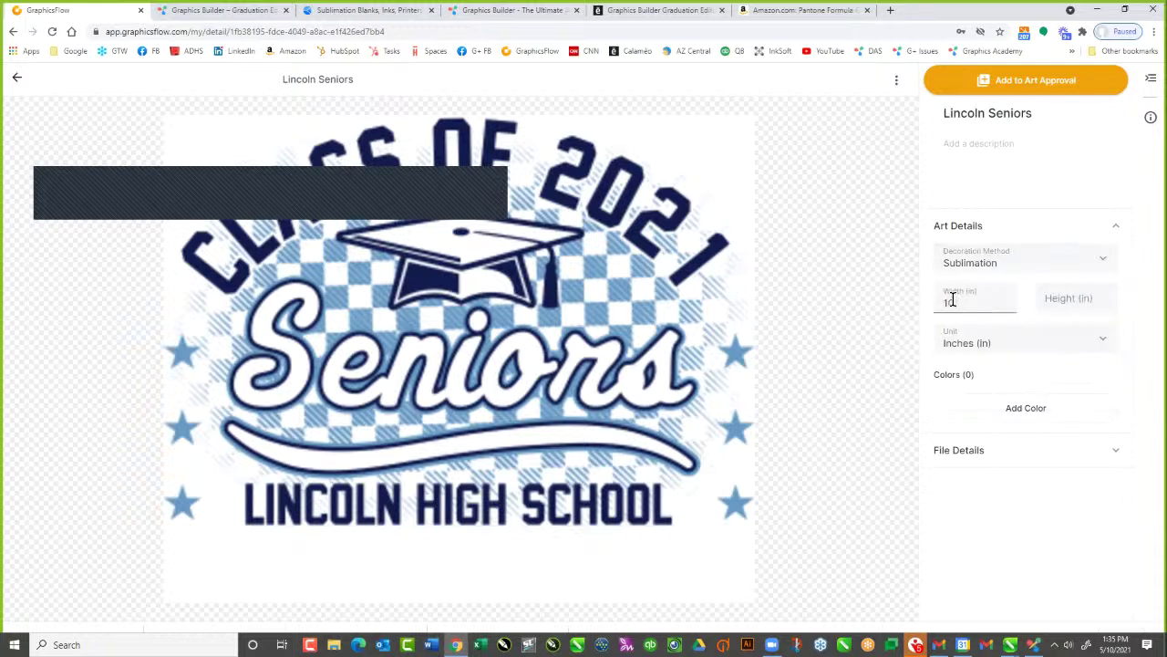
pyautogui.click(913, 270)
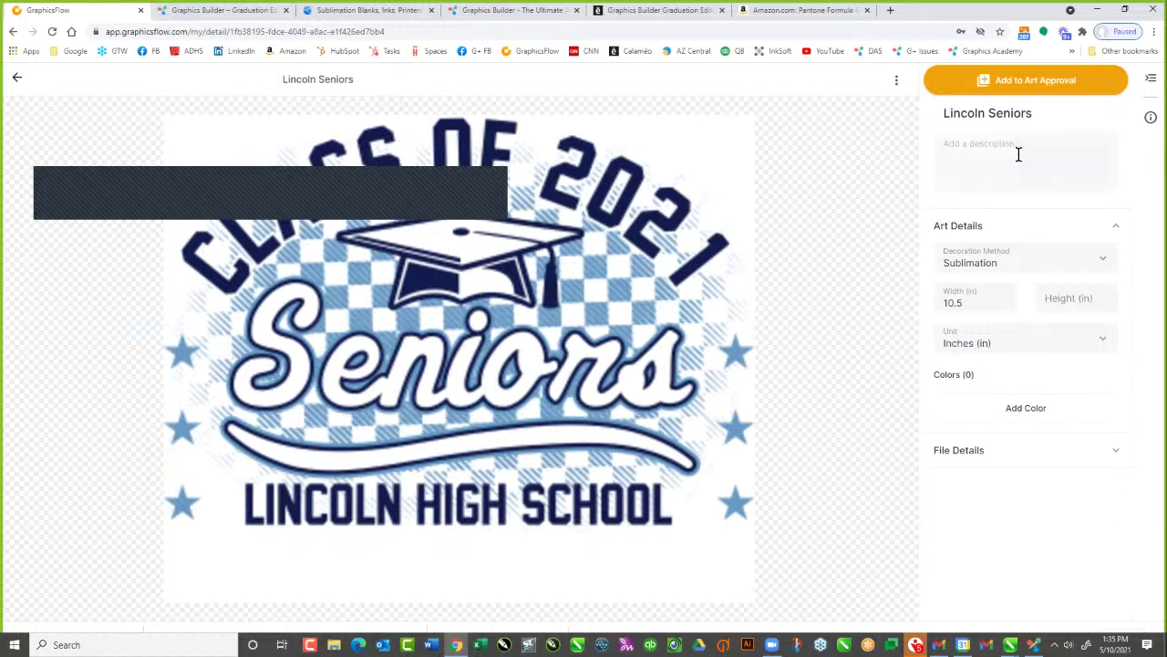
# Check the artwork's extra options, view the Lincoln Seniors PNG details, and return to the folder
pyautogui.click(897, 80)
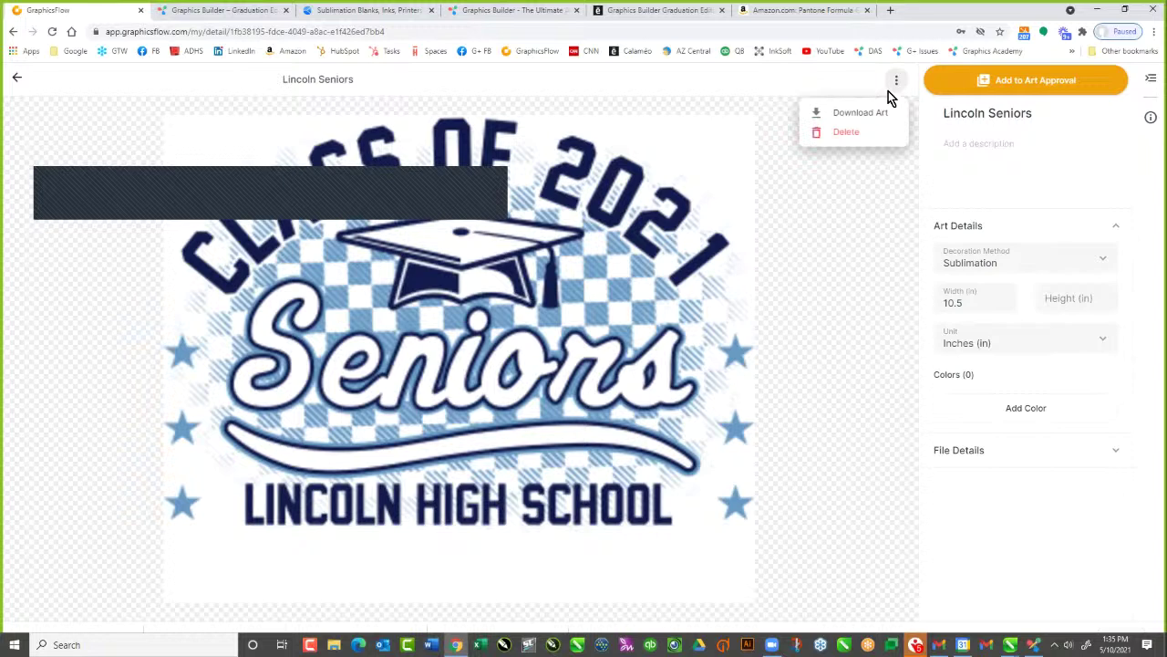
pyautogui.click(839, 204)
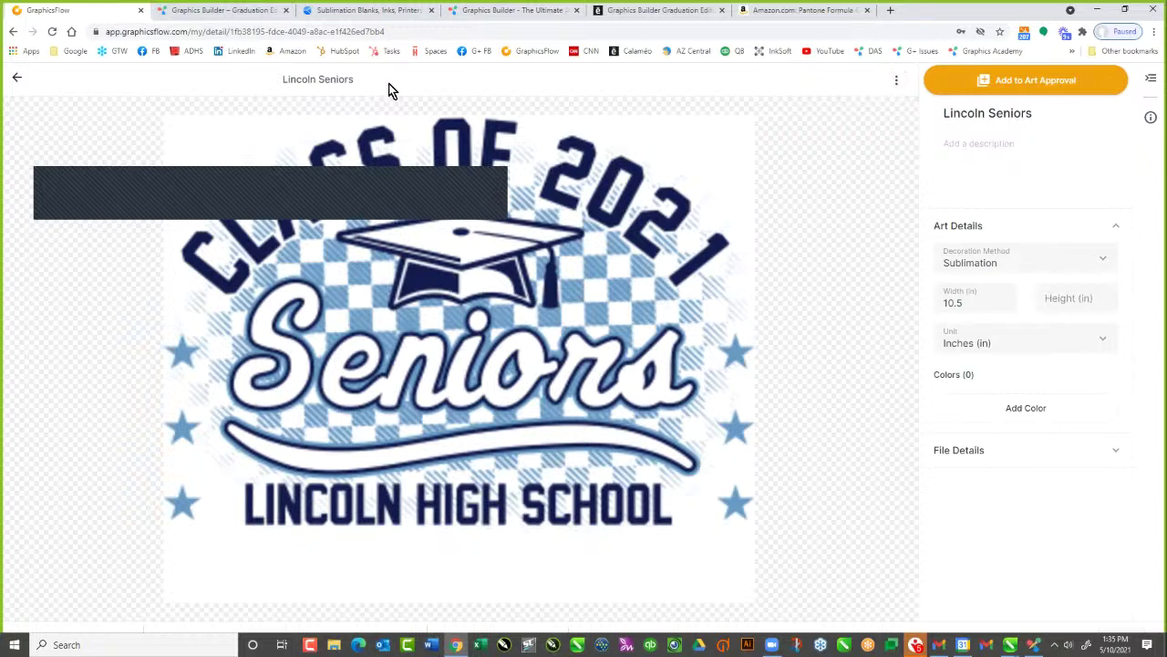
pyautogui.click(16, 78)
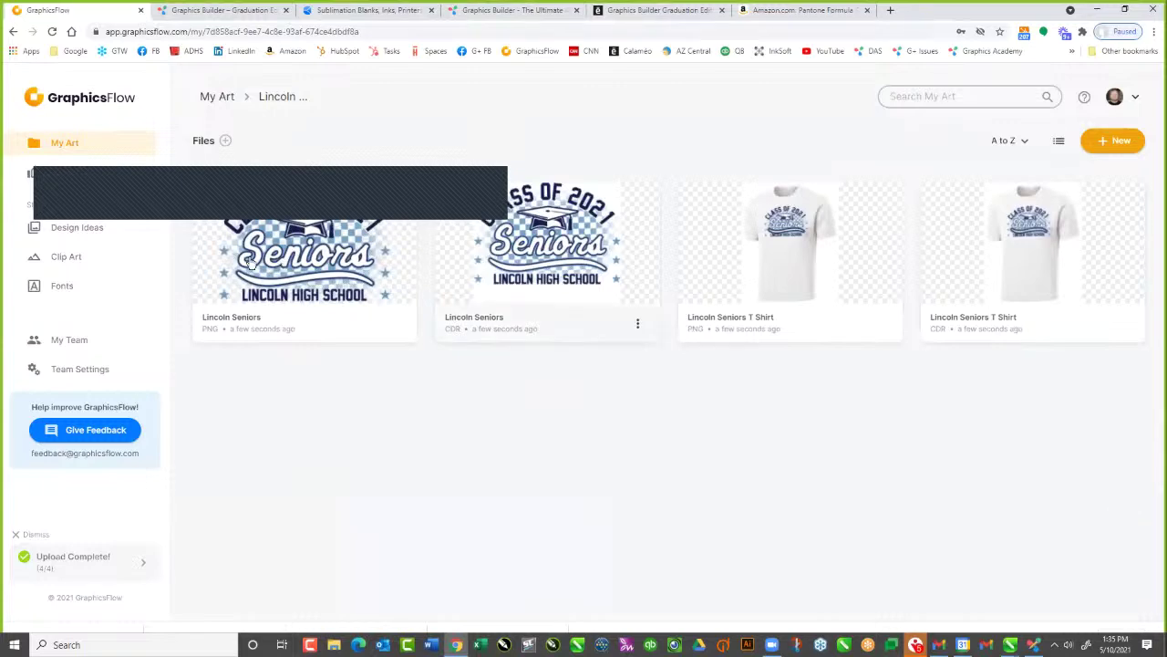
pyautogui.click(310, 253)
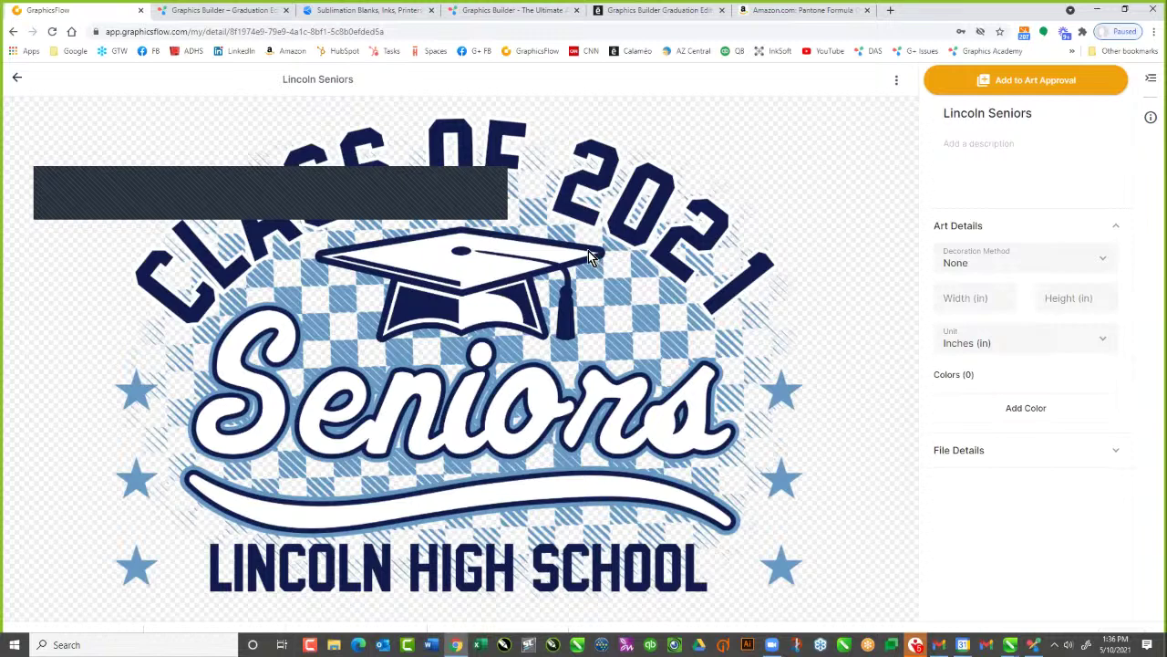
pyautogui.click(19, 80)
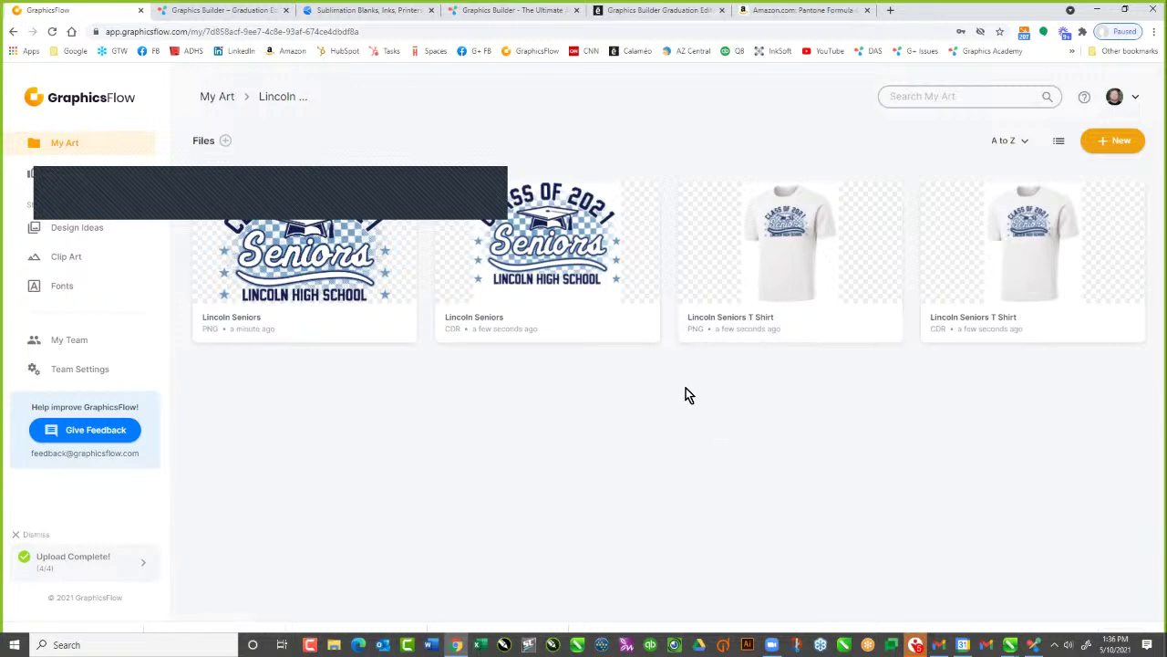
# Start a new art approval titled 'Lincoln Seniors'
pyautogui.click(74, 182)
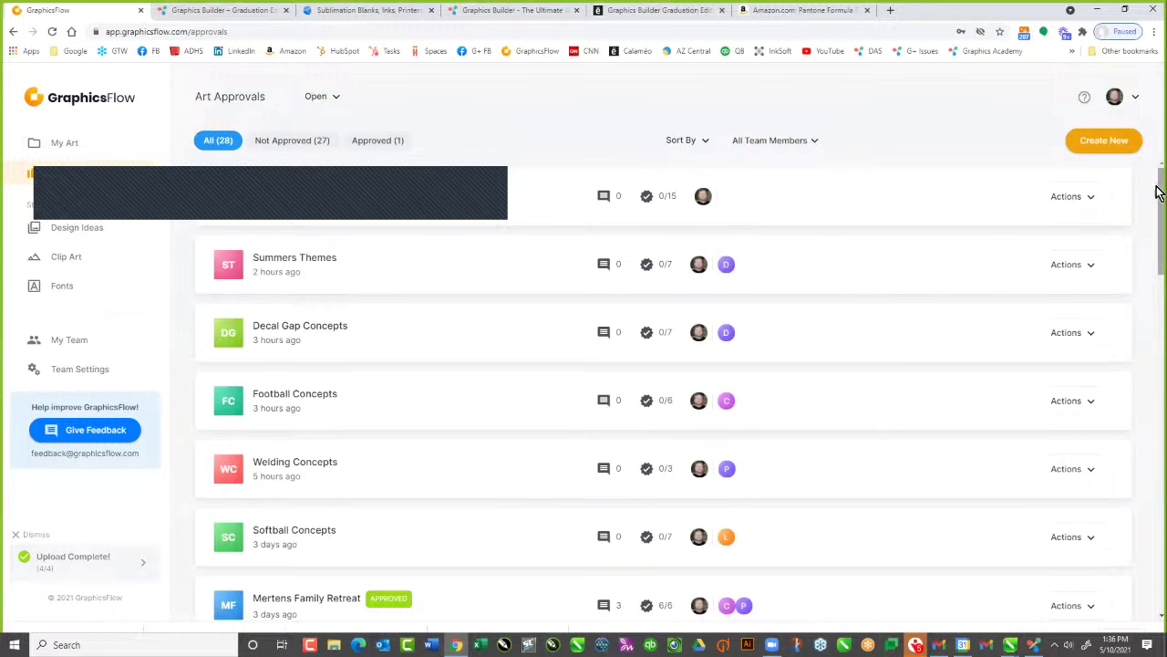
pyautogui.click(1094, 141)
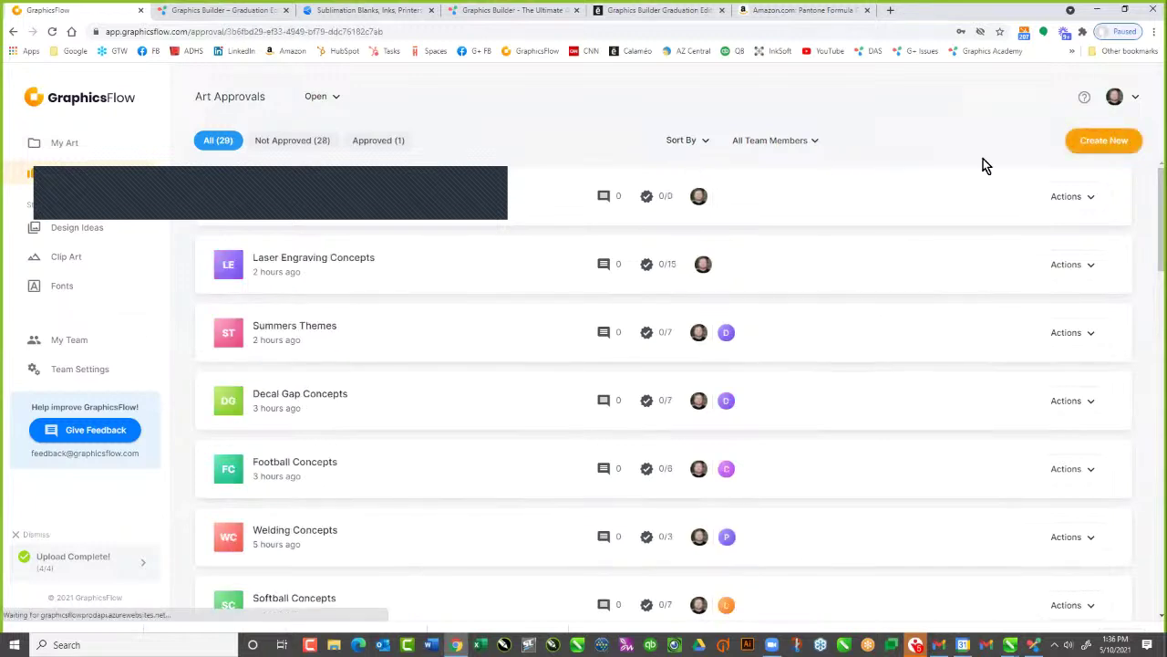
pyautogui.click(602, 281)
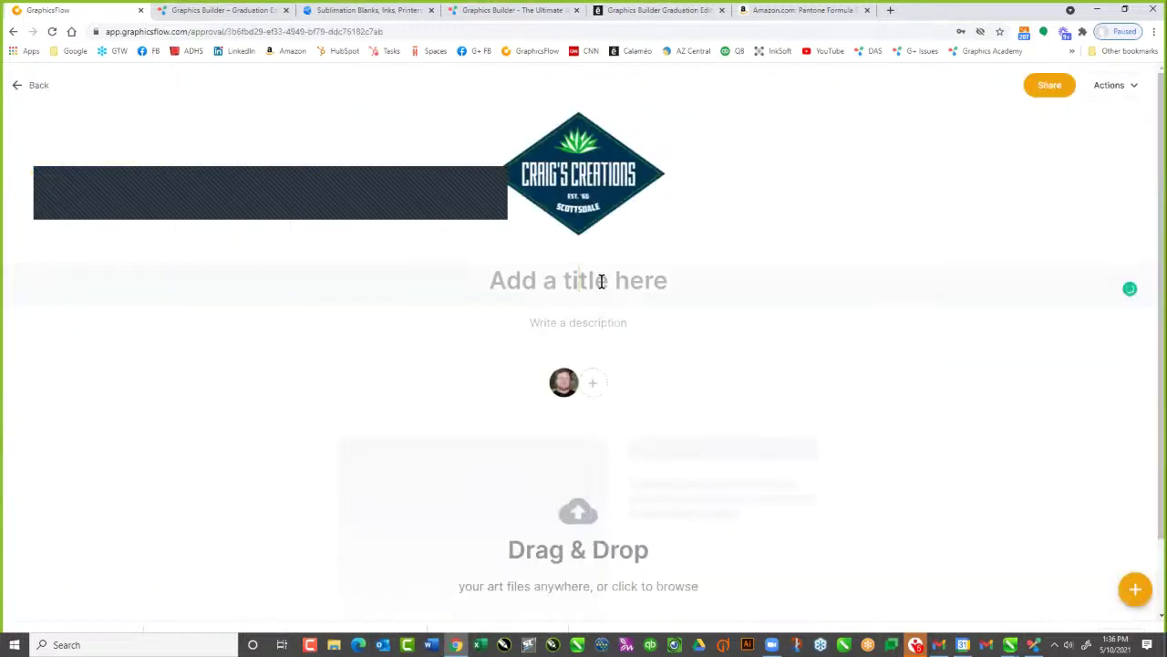
pyautogui.write('Linc')
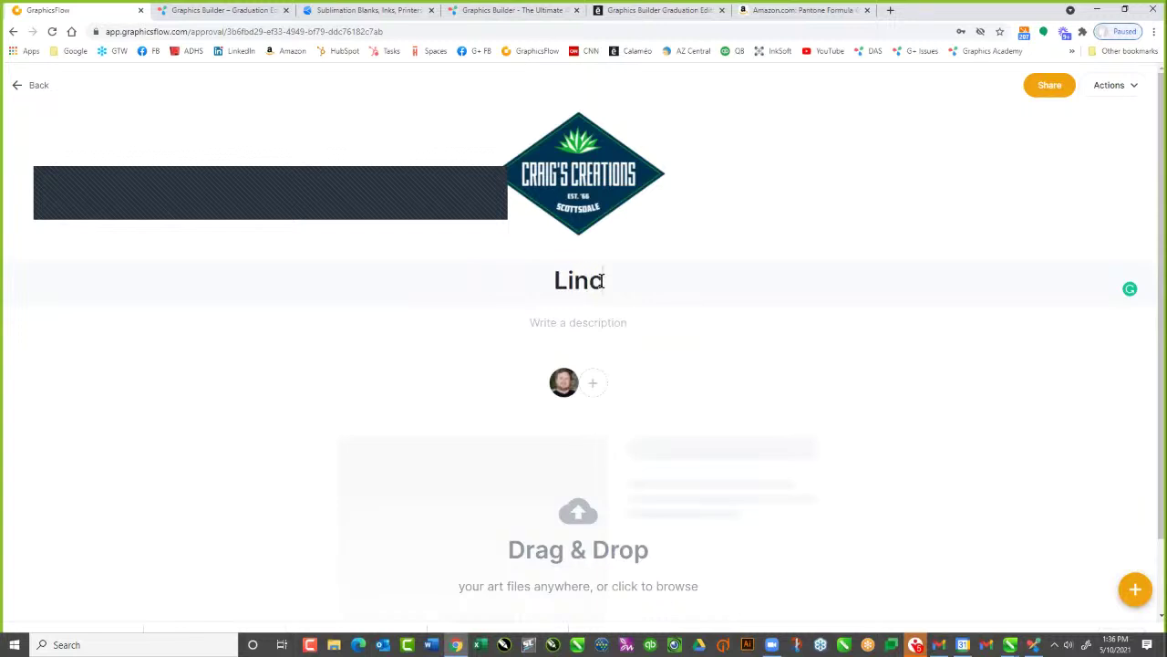
pyautogui.write('oln SAe')
pyautogui.press('BackSpace')
pyautogui.press('BackSpace')
pyautogui.press('BackSpace')
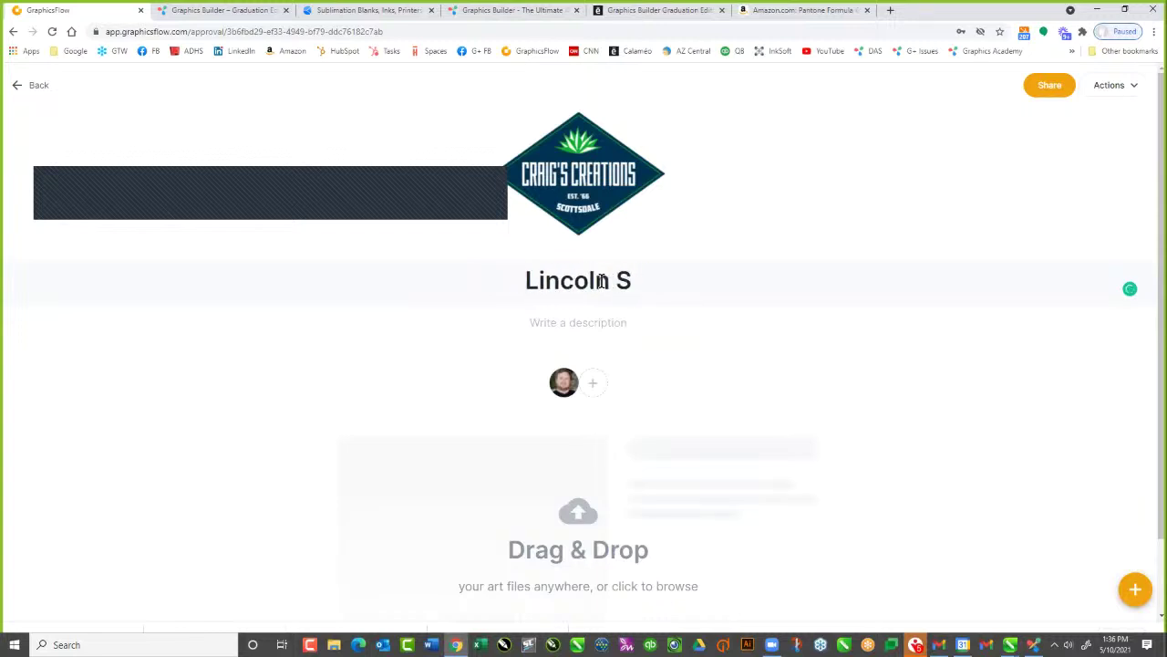
pyautogui.write('Seniors')
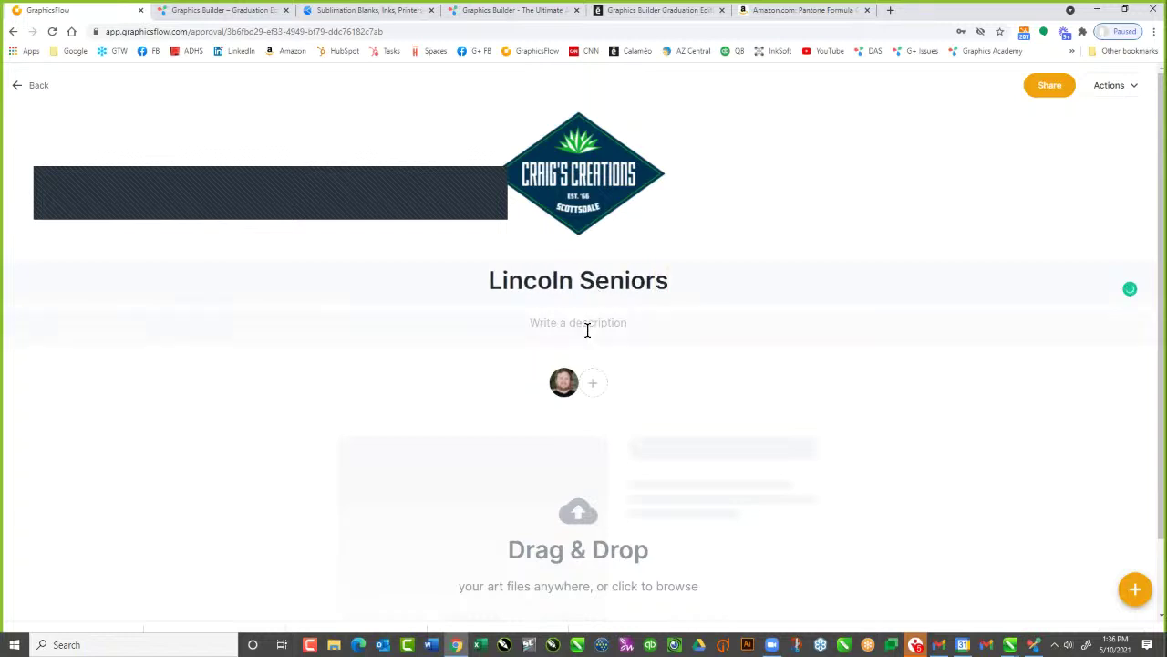
# Write the description 'Here are several concepts, please comment and we will make adjustments for you.'
pyautogui.click(594, 322)
pyautogui.write('Hre ')
pyautogui.write('re are se')
pyautogui.write('verakl')
pyautogui.press('BackSpace')
pyautogui.press('BackSpace')
pyautogui.press('BackSpace')
pyautogui.write('l concepts, please ')
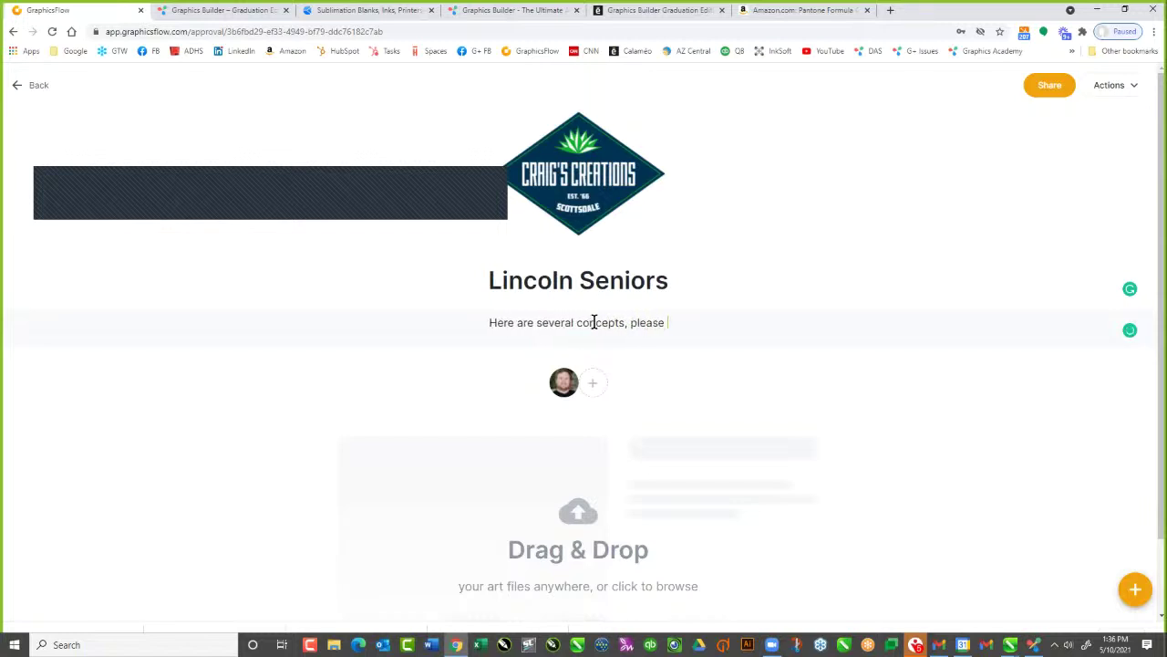
pyautogui.write('comment and w')
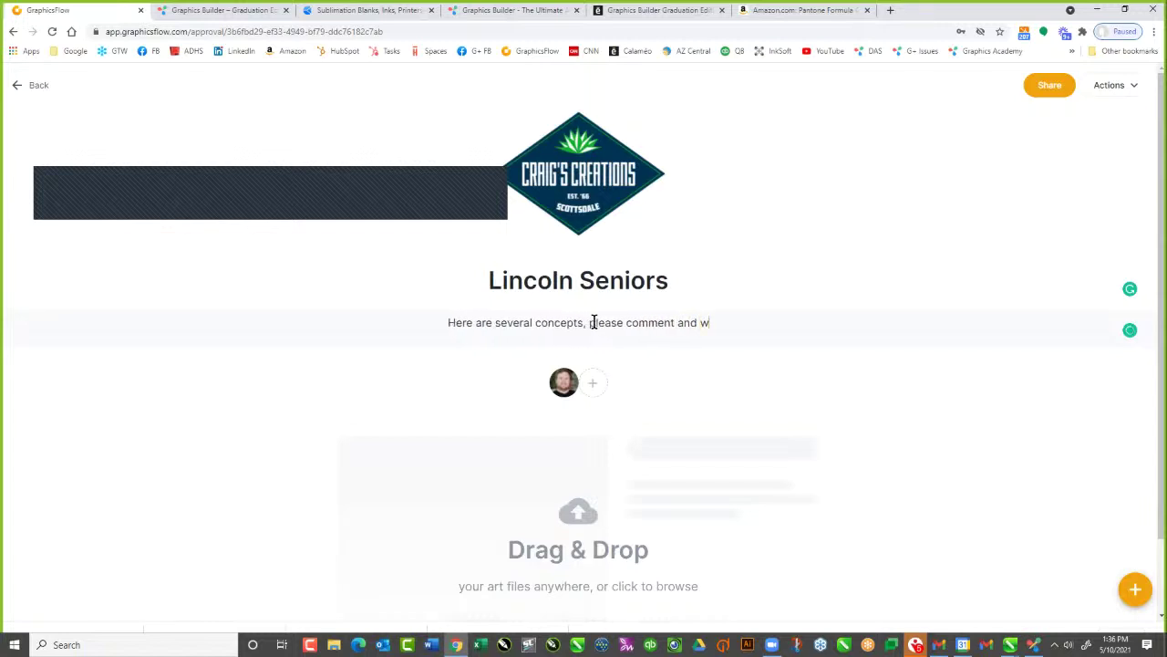
pyautogui.write('e will make s')
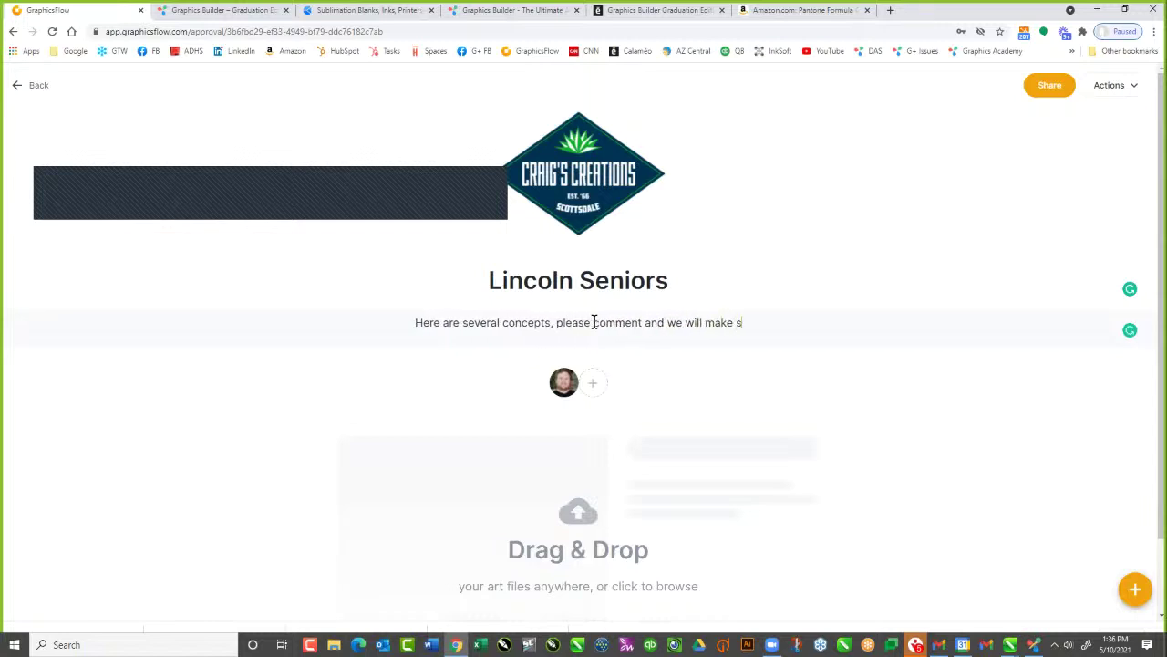
pyautogui.press('BackSpace')
pyautogui.write('adjuste')
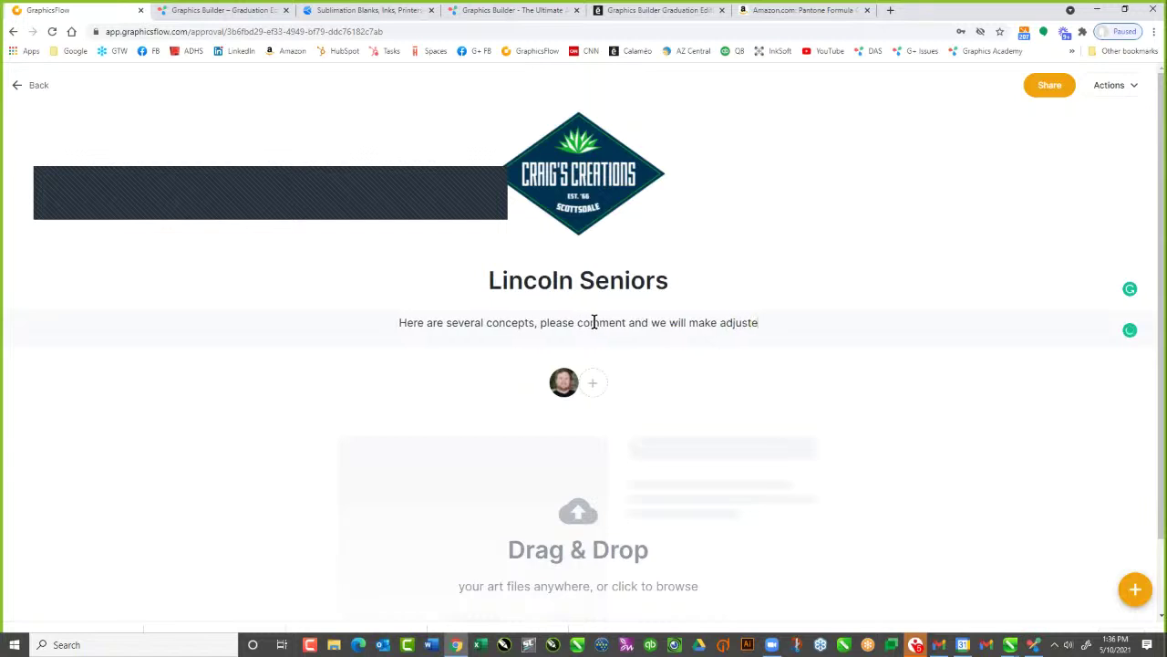
pyautogui.write('ment')
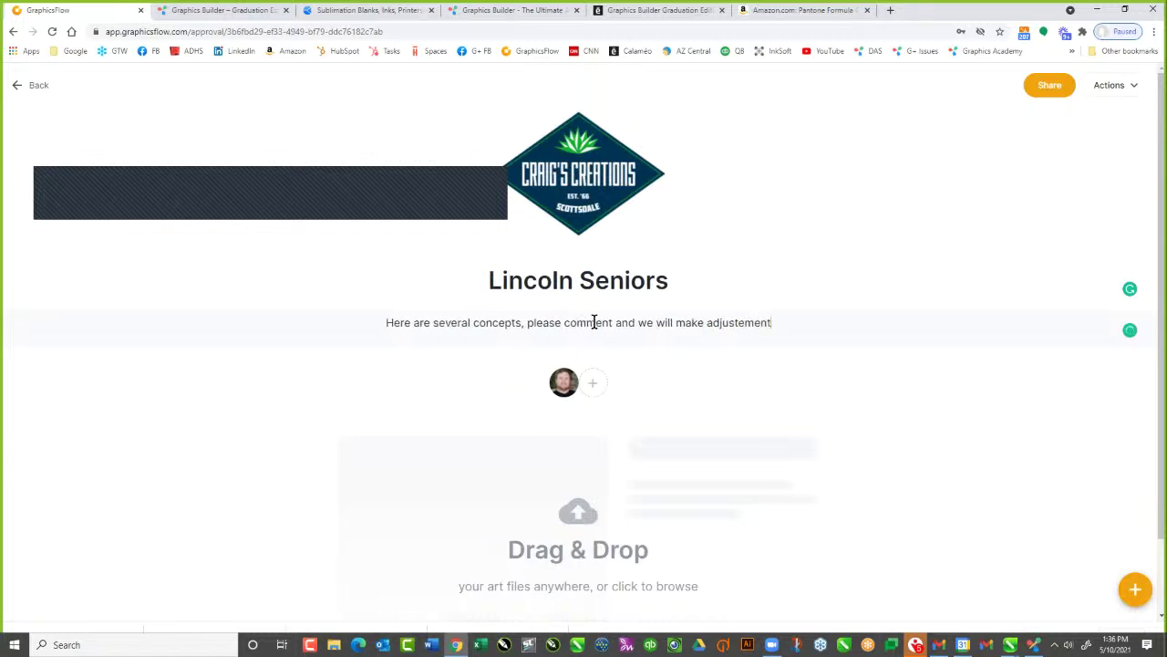
pyautogui.write('s for you.')
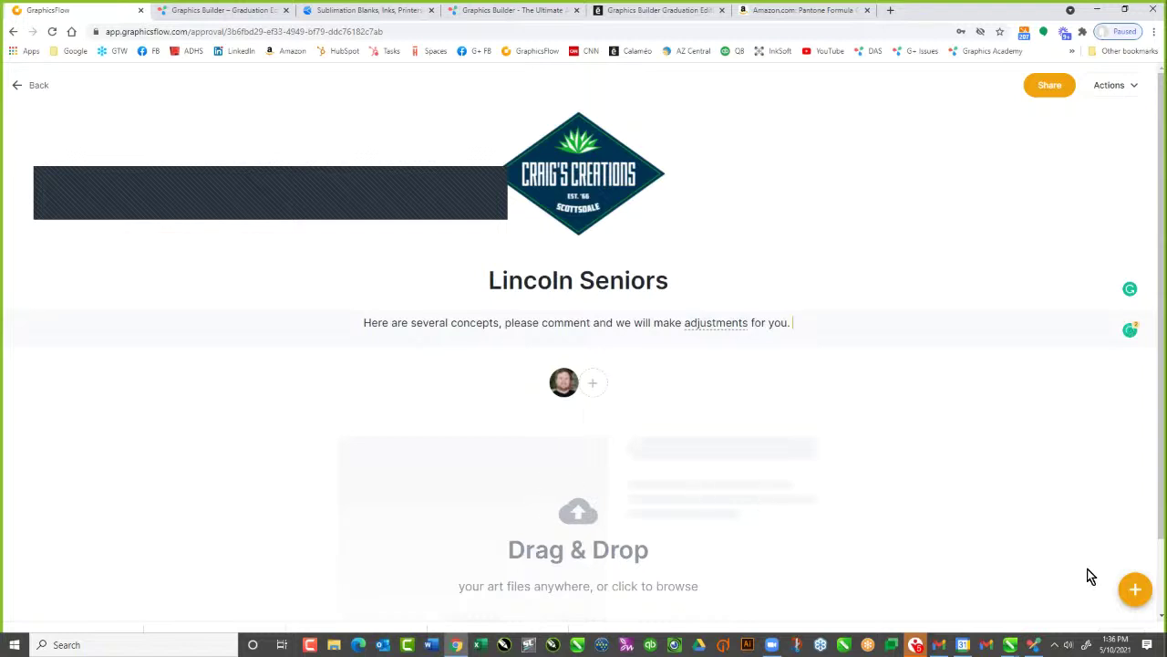
# Add the Lincoln Seniors and Lincoln Seniors T Shirt PNGs from My Art to the approval
pyautogui.click(1136, 591)
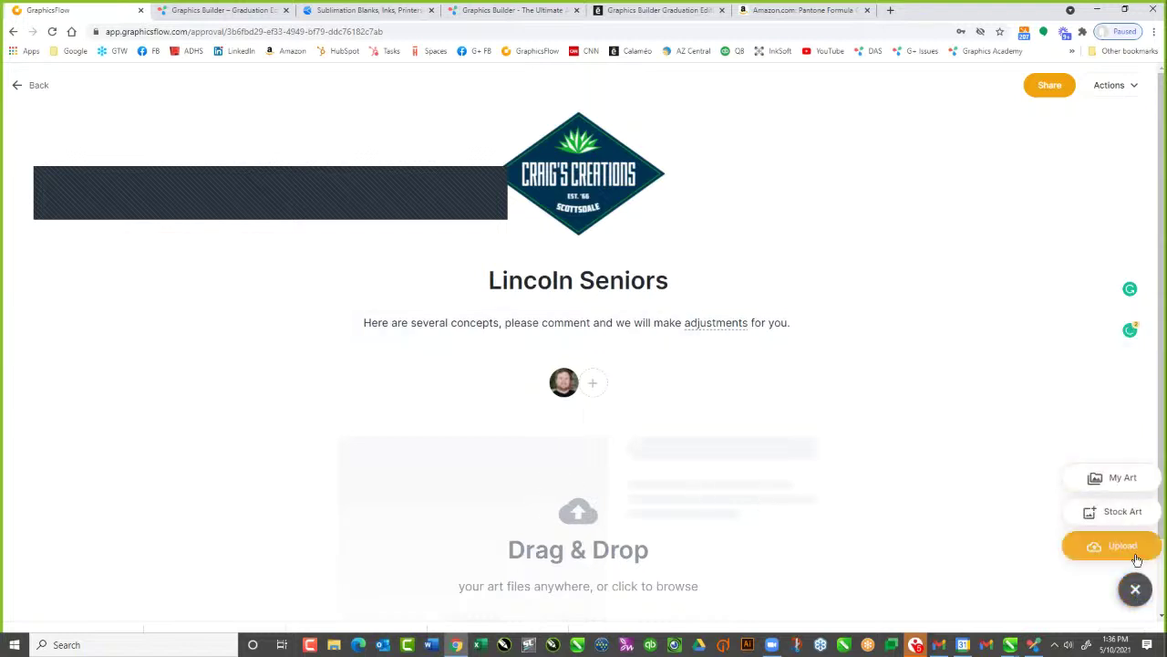
pyautogui.click(1115, 478)
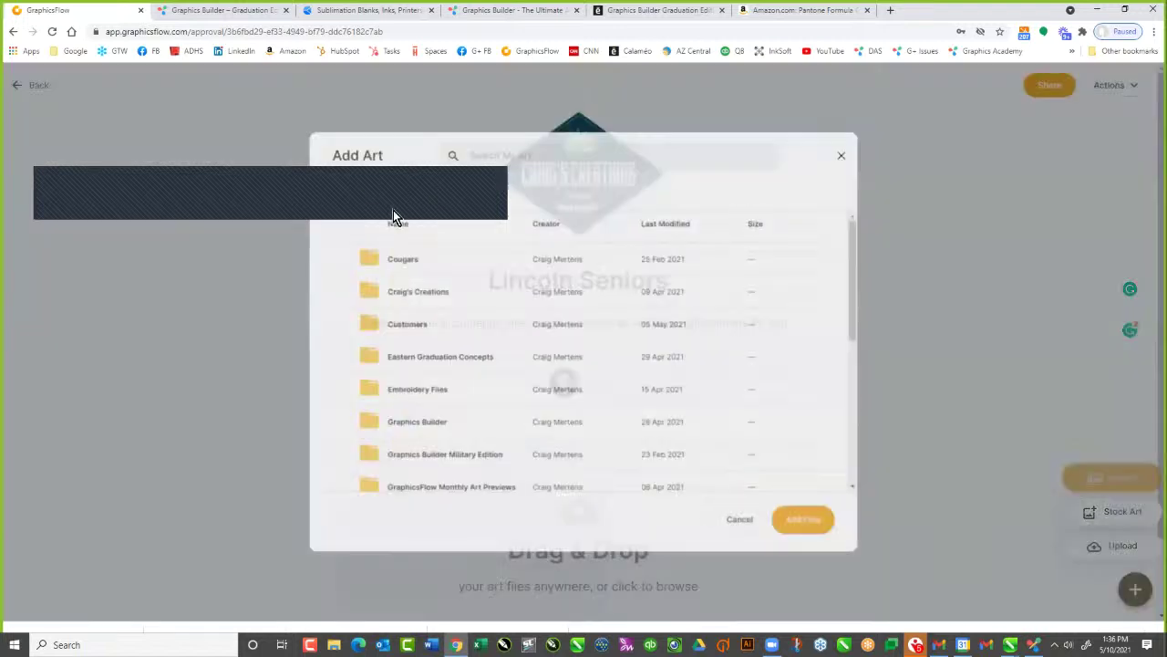
pyautogui.scroll(-3, 408, 394)
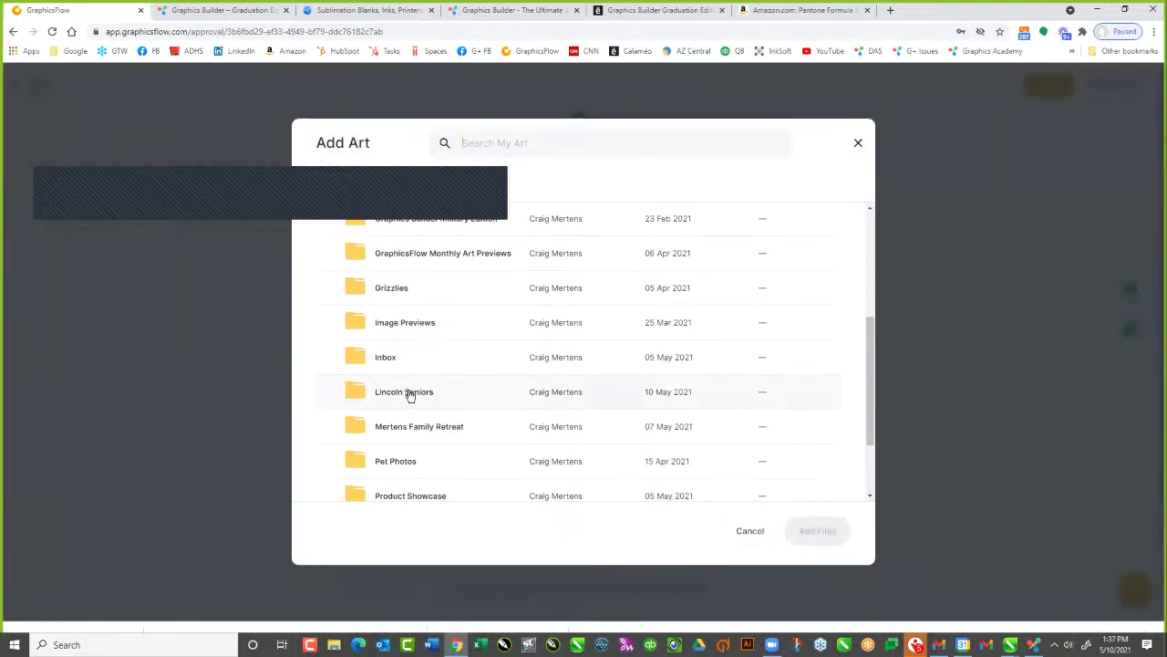
pyautogui.click(408, 392)
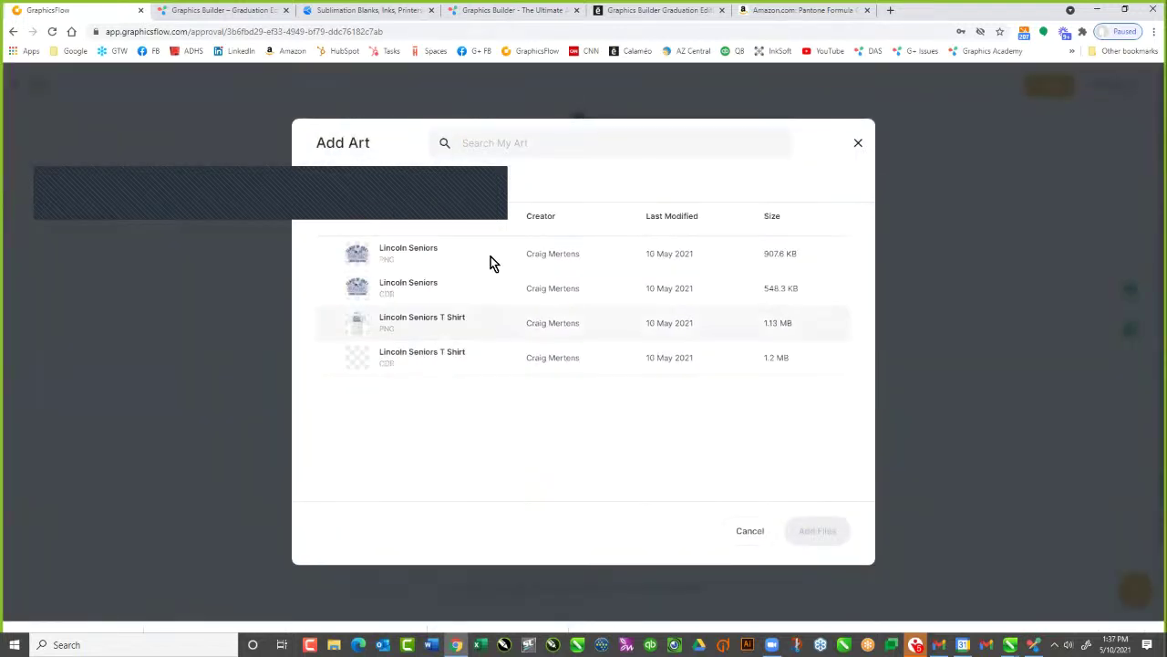
pyautogui.click(346, 248)
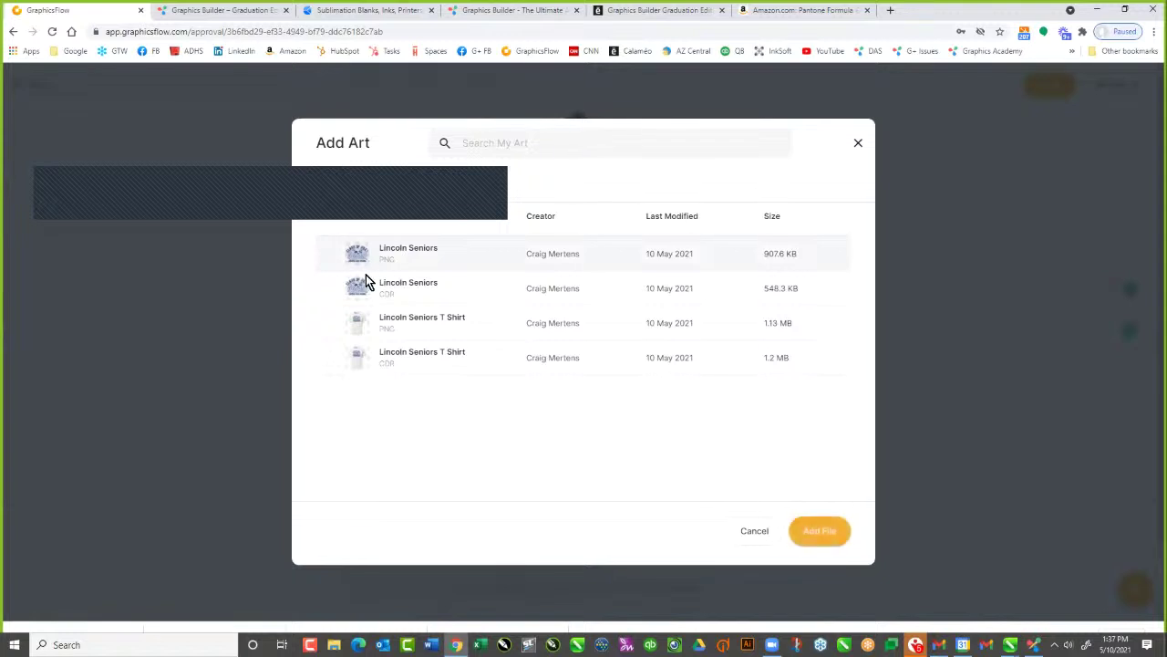
pyautogui.click(373, 323)
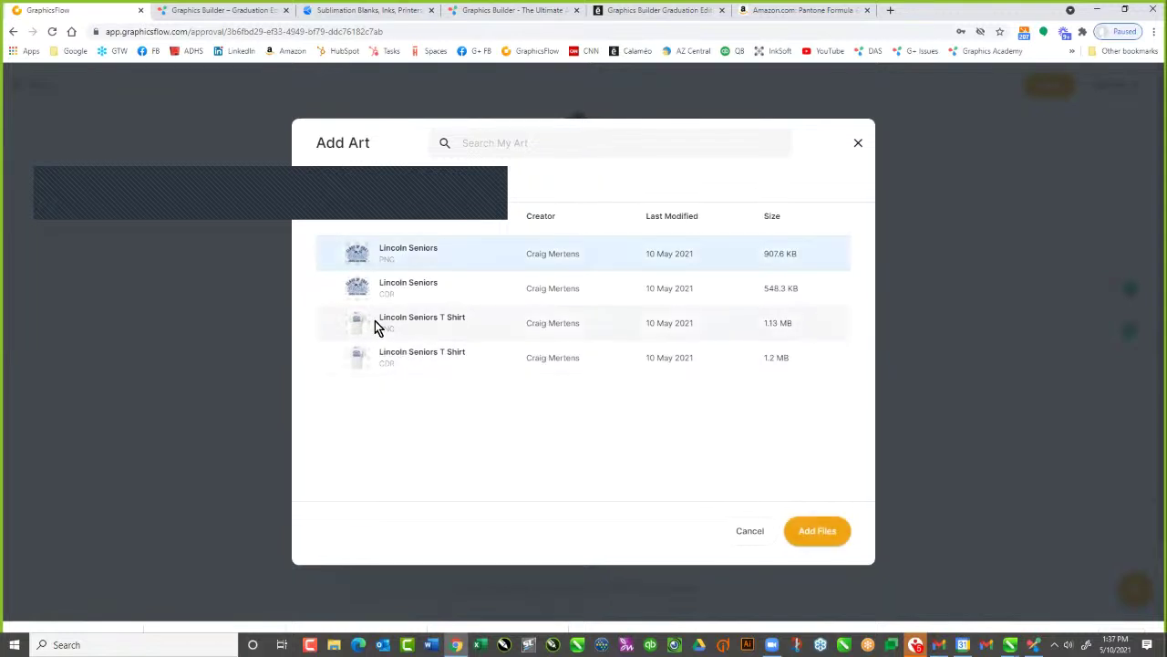
pyautogui.click(811, 529)
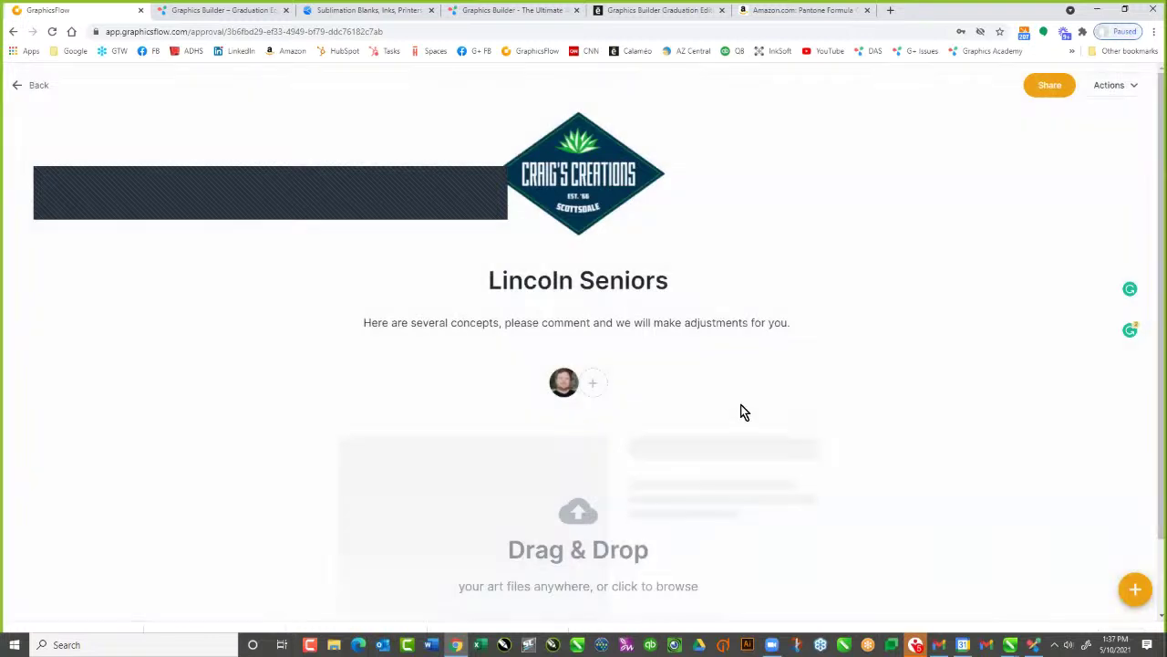
# Open the Lincoln Seniors design's detail view and its background colour choices
pyautogui.scroll(-4, 748, 393)
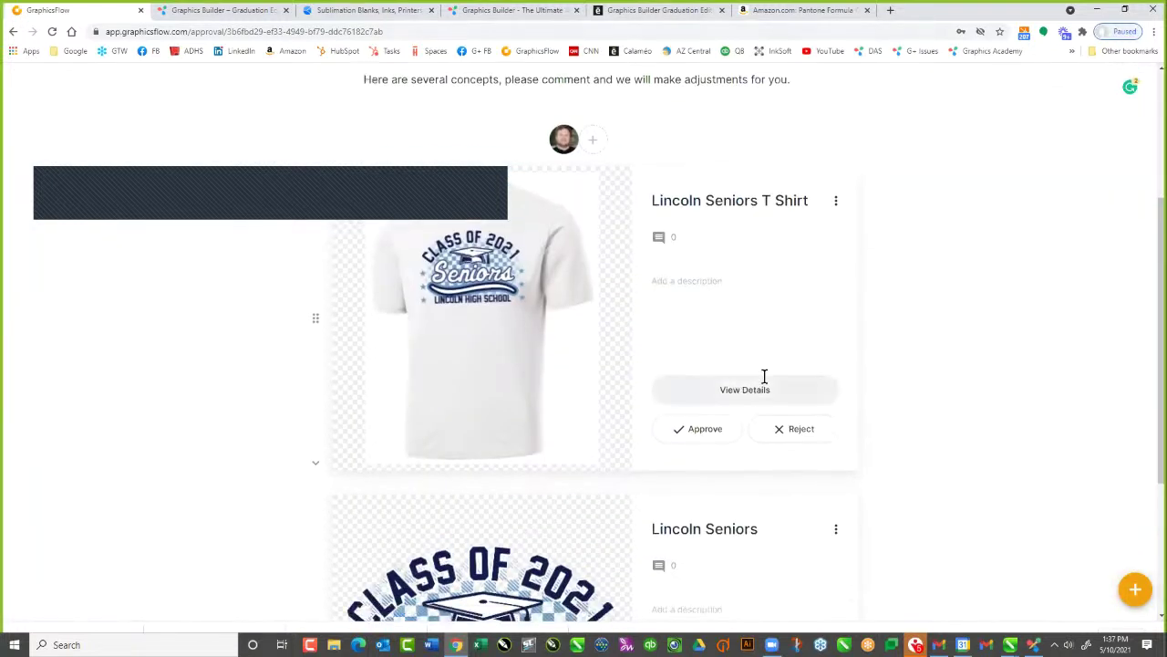
pyautogui.scroll(-1, 592, 296)
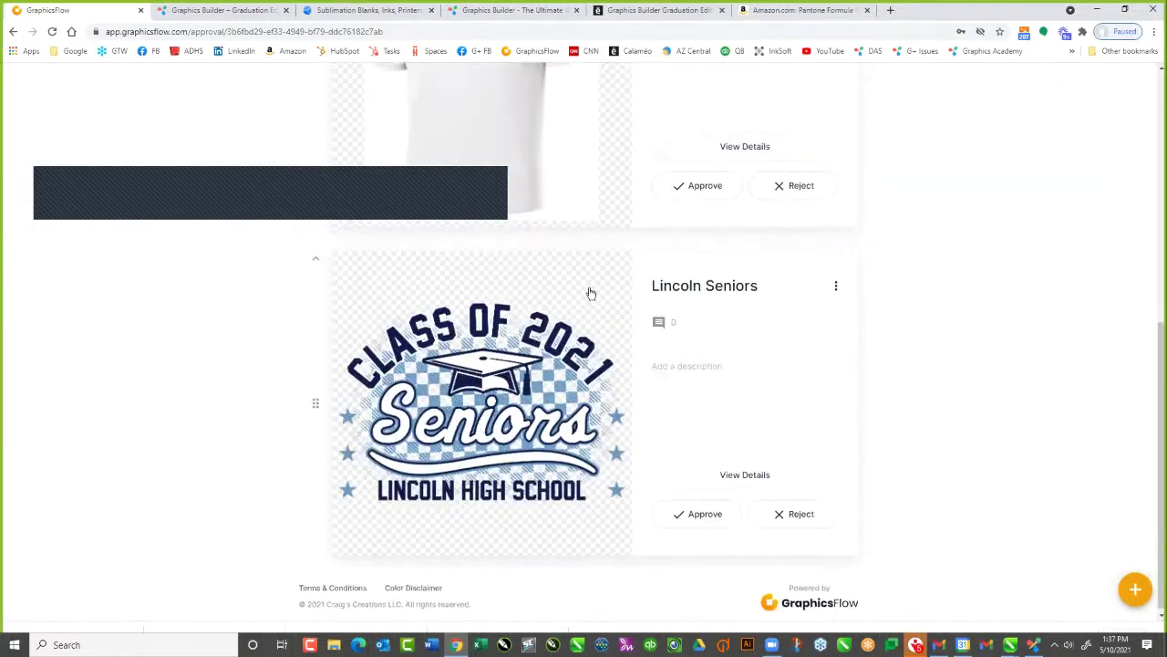
pyautogui.click(600, 293)
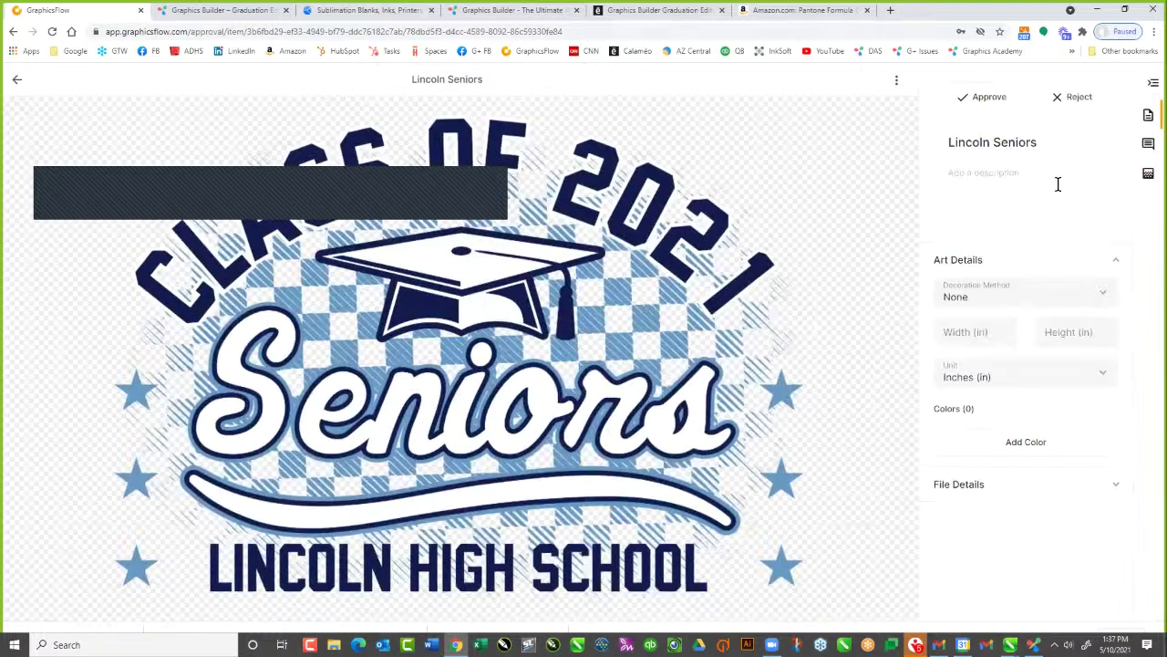
pyautogui.click(1148, 175)
pyautogui.click(1104, 114)
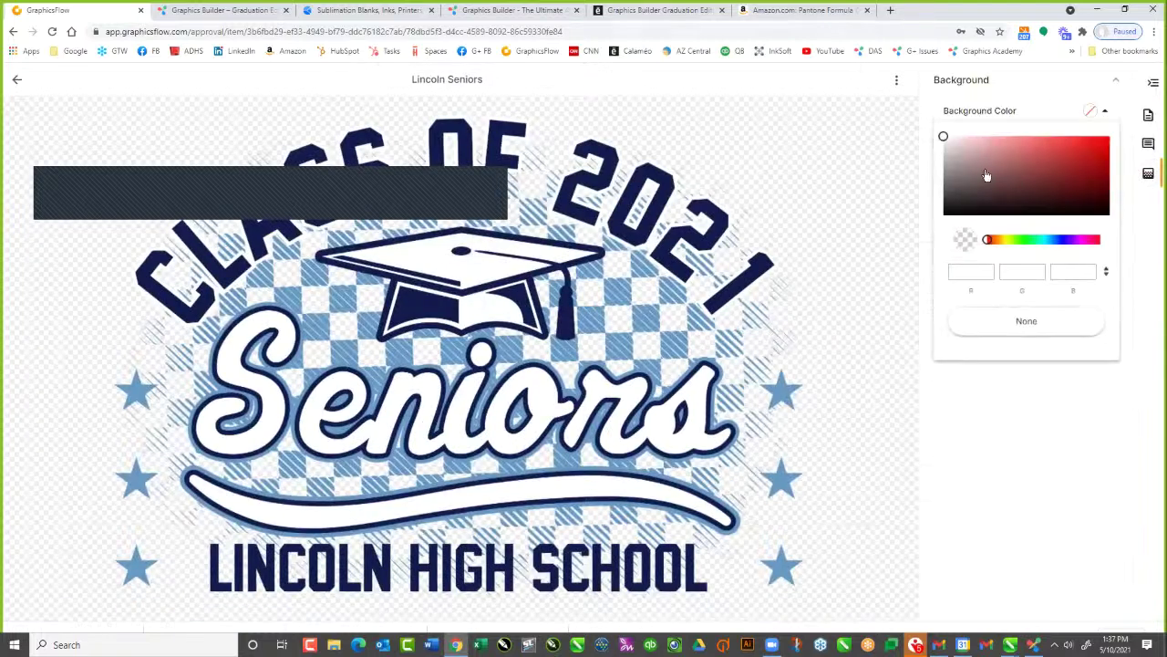
# Try yellow, orange and yellow-green background colours for the Lincoln Seniors design
pyautogui.click(1001, 241)
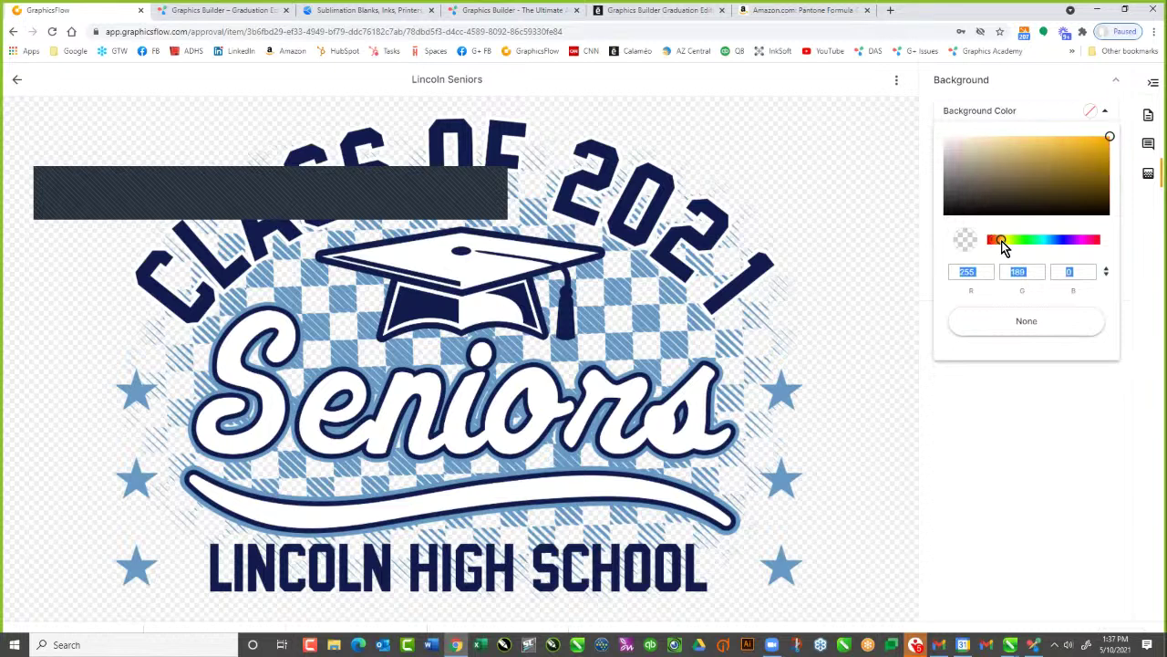
pyautogui.click(1102, 140)
pyautogui.click(1037, 140)
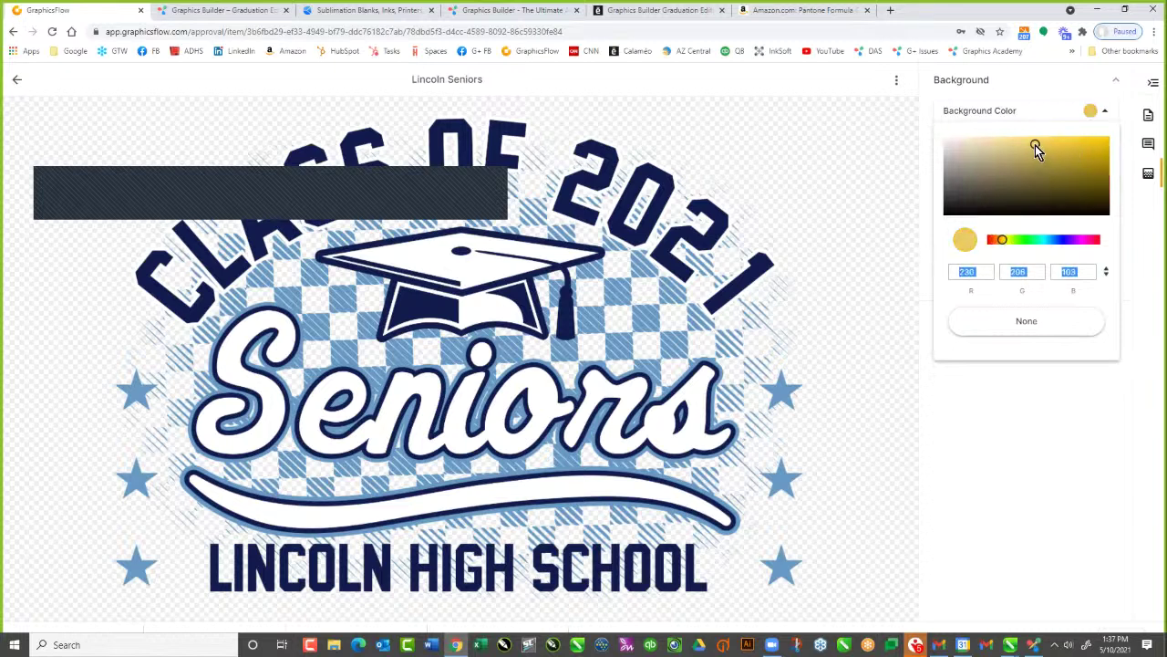
pyautogui.click(998, 239)
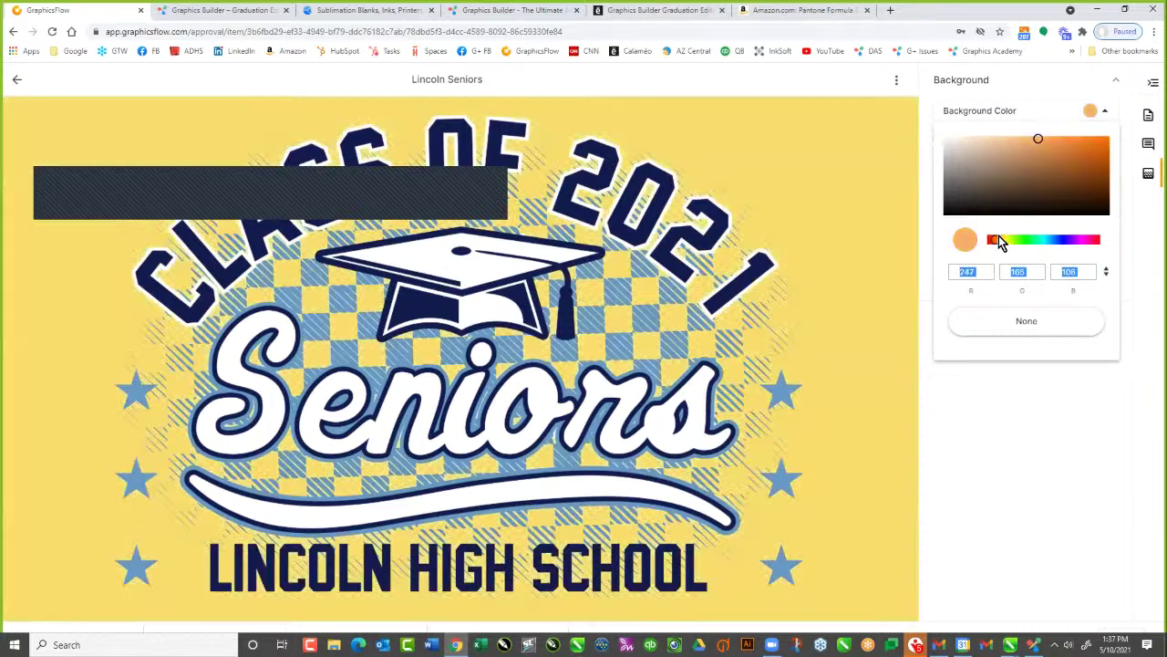
pyautogui.click(1003, 238)
pyautogui.click(1036, 141)
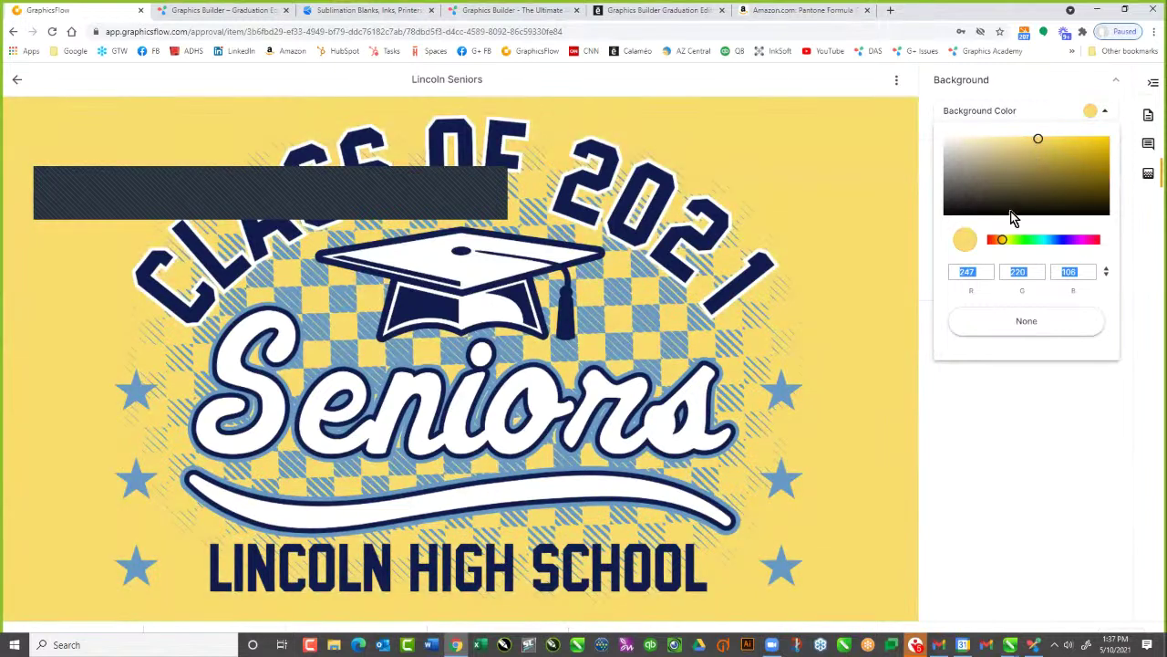
pyautogui.click(993, 240)
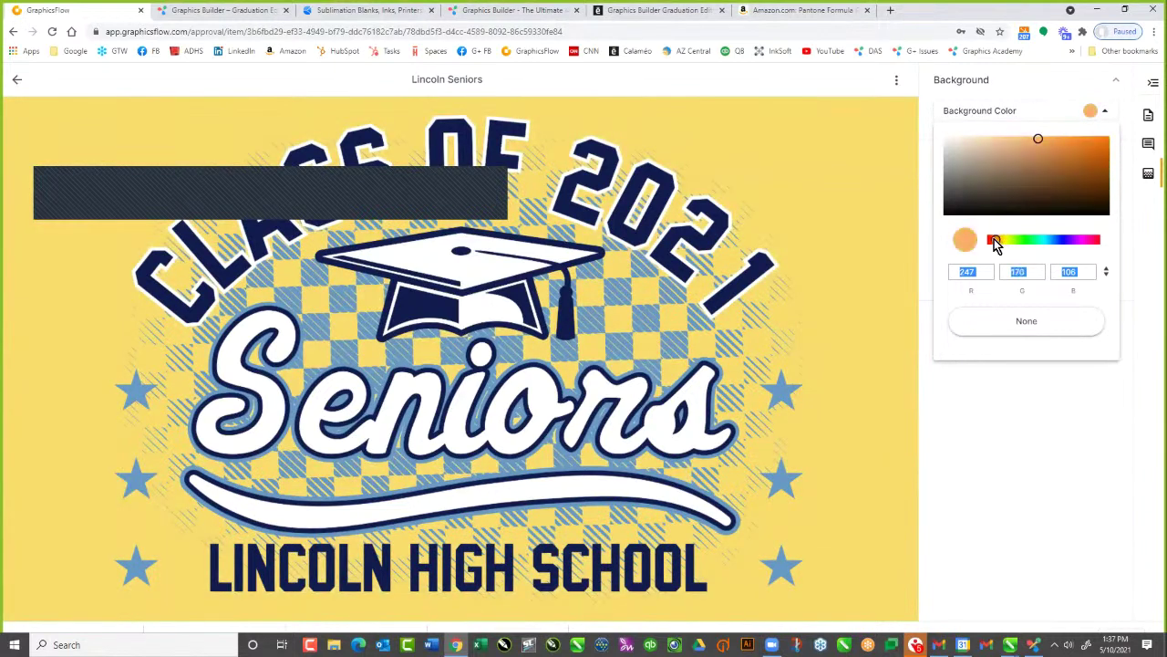
pyautogui.moveTo(993, 238); pyautogui.dragTo(1015, 236)
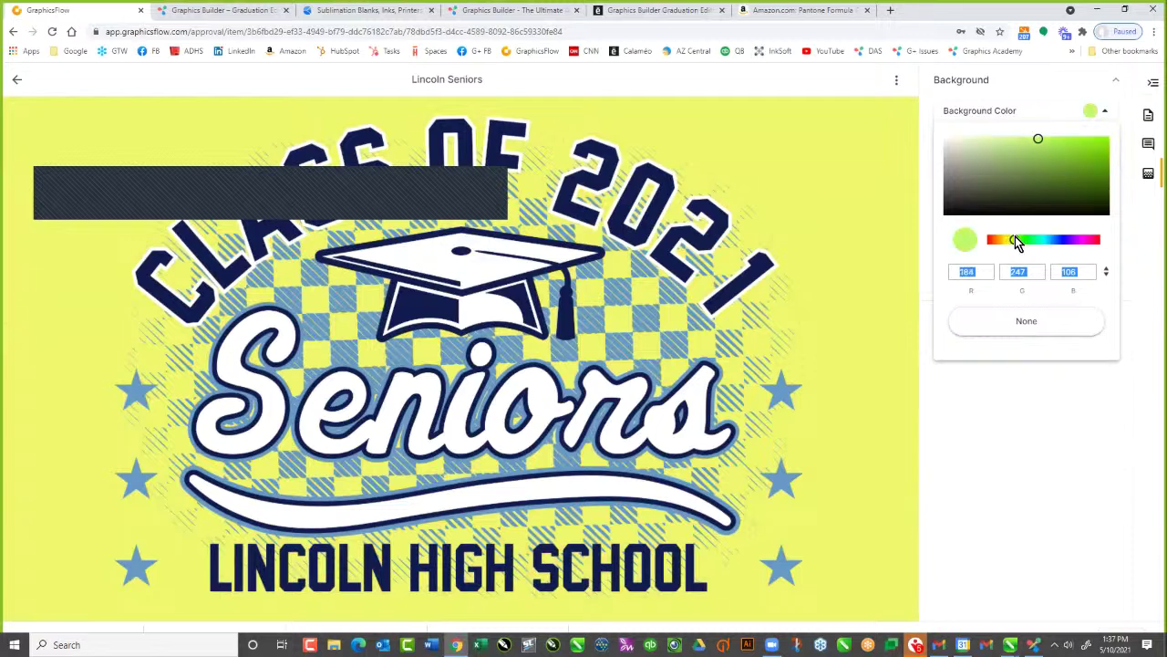
pyautogui.click(995, 456)
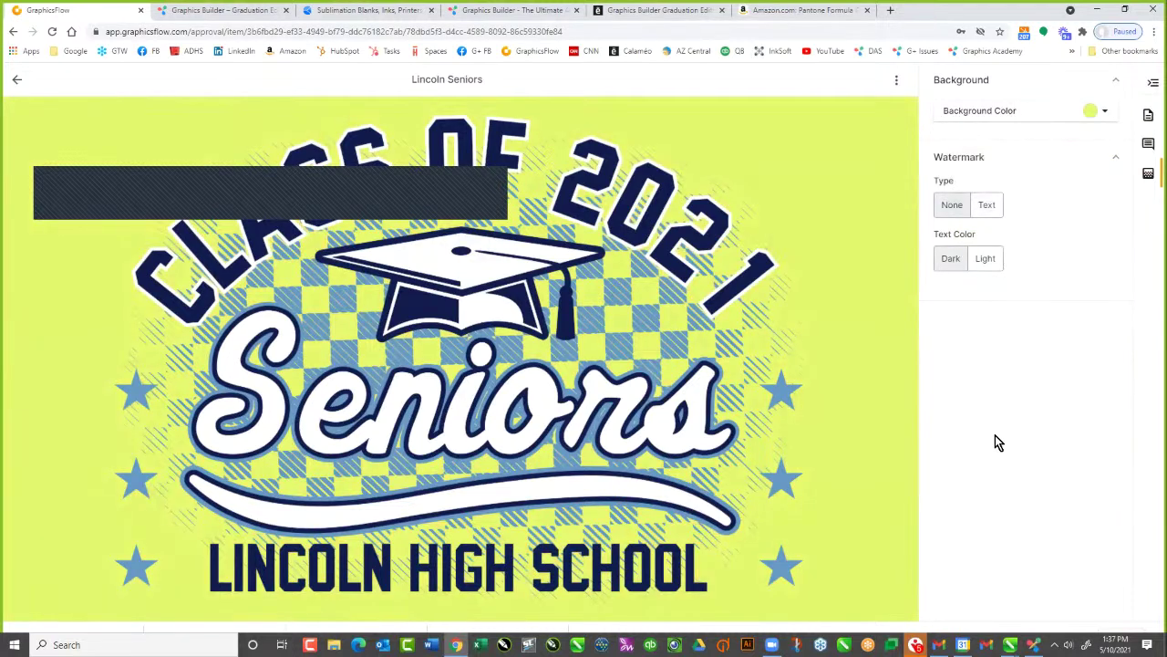
# Add a text watermark, then reset the background to None and the watermark type to None
pyautogui.click(993, 210)
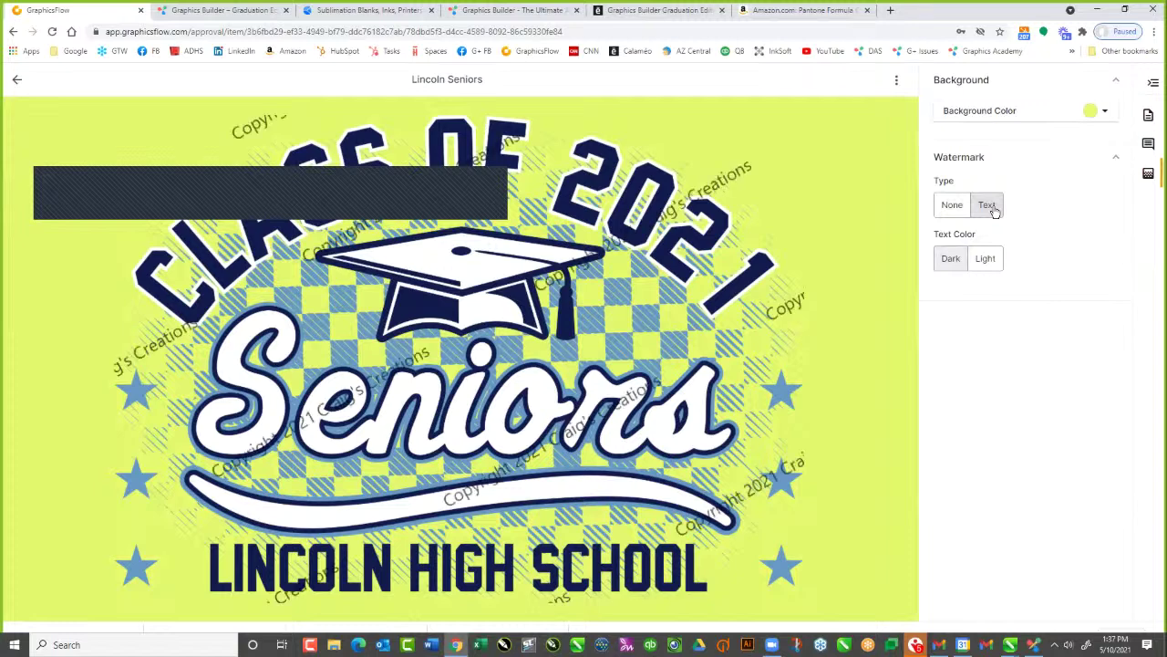
pyautogui.click(1104, 111)
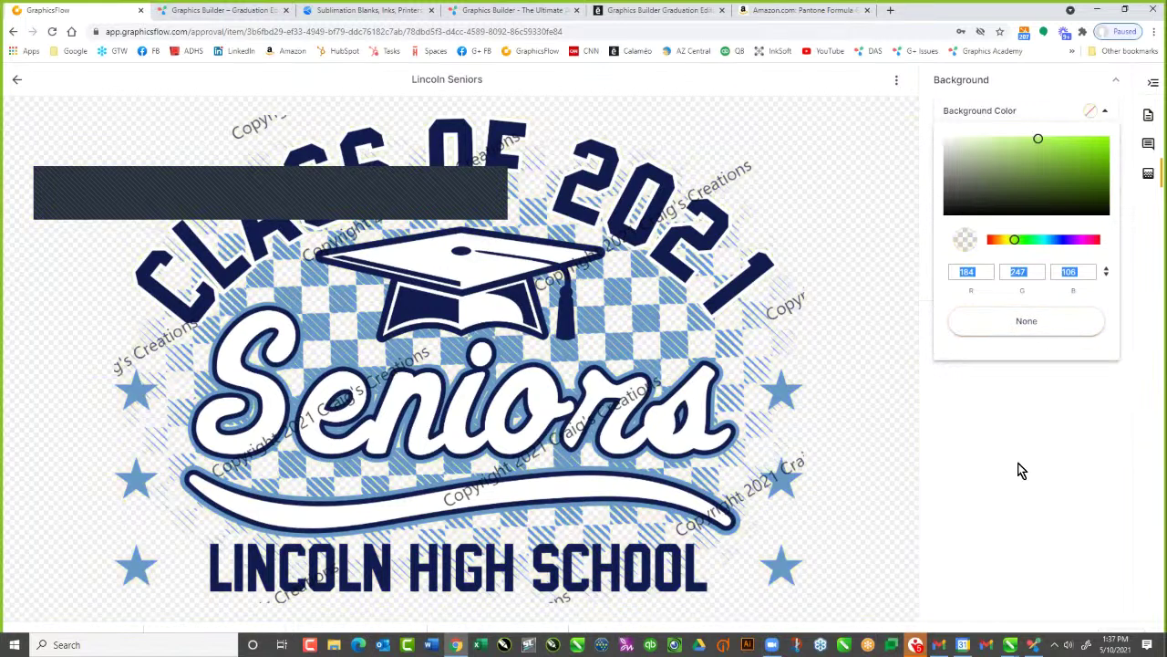
pyautogui.click(1019, 471)
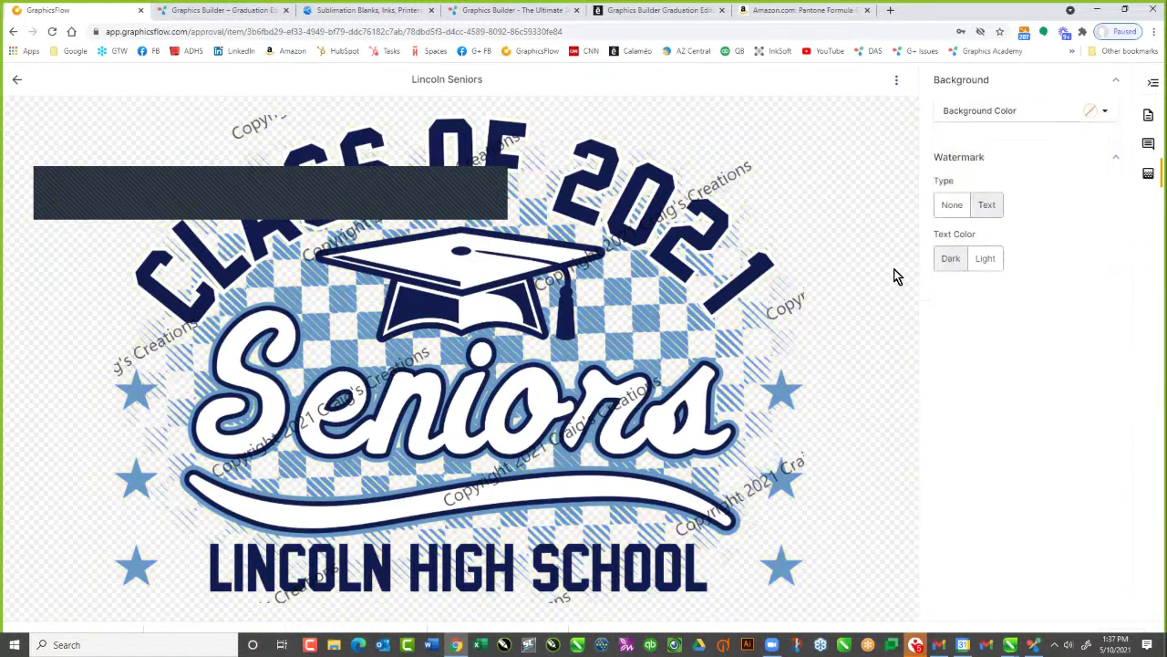
pyautogui.click(952, 206)
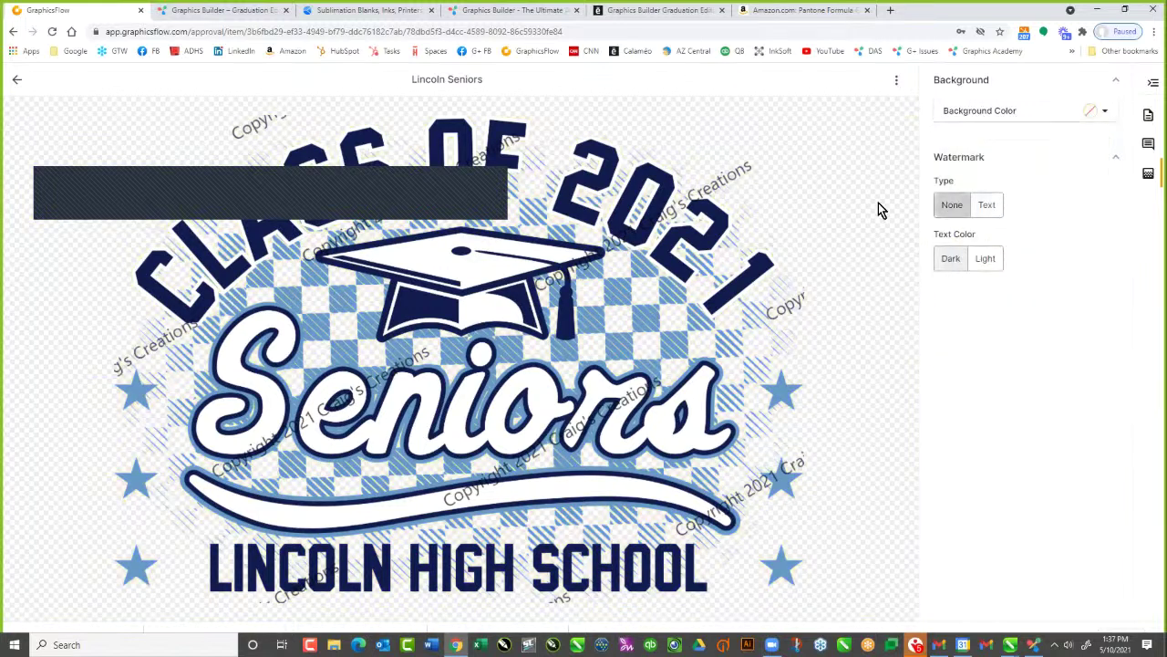
# Go back to Approvals, reopen the Lincoln Seniors approval, and show its add-art options
pyautogui.click(18, 81)
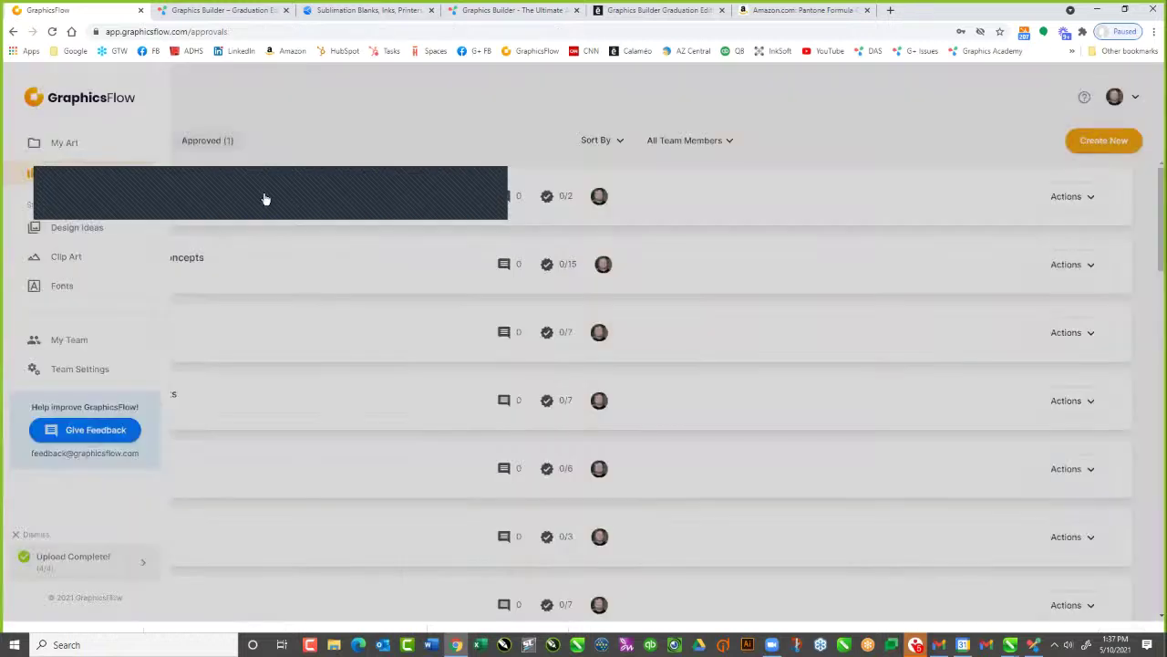
pyautogui.scroll(-1, 420, 432)
pyautogui.scroll(-3, 420, 432)
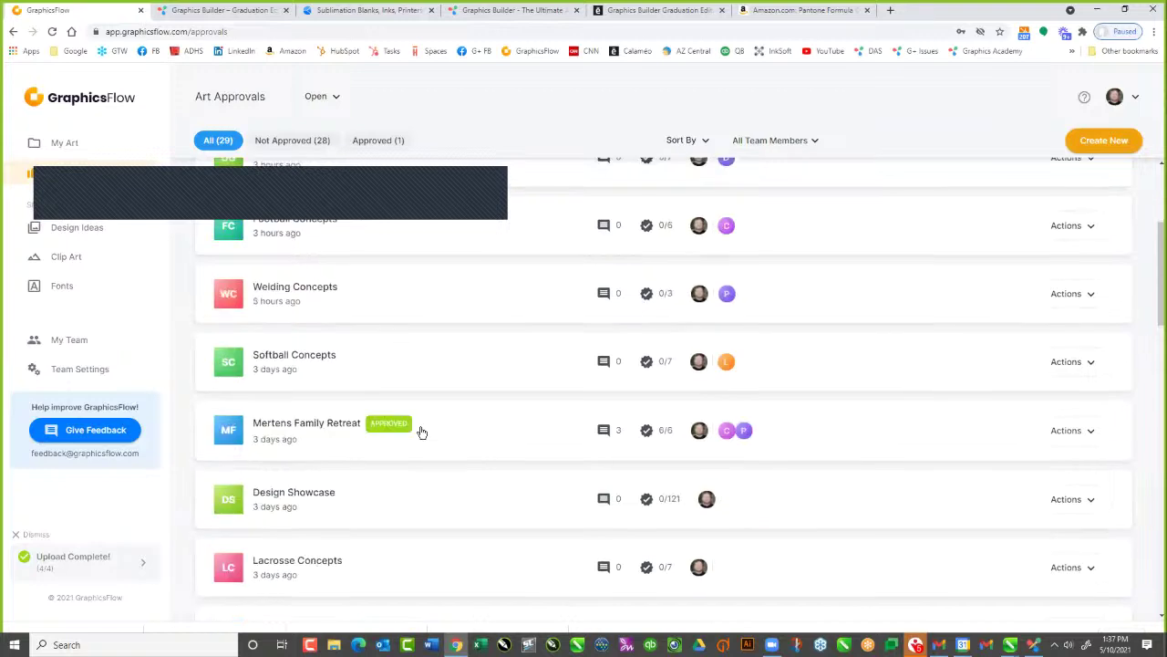
pyautogui.scroll(3, 427, 429)
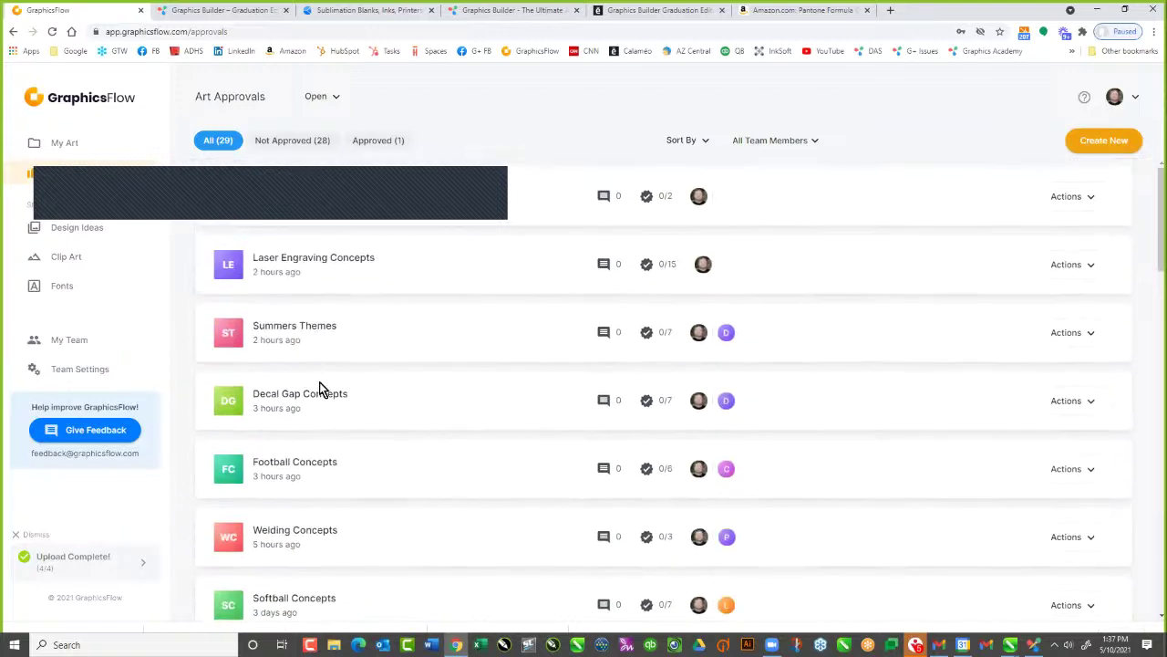
pyautogui.scroll(-3, 319, 388)
pyautogui.scroll(1, 319, 387)
pyautogui.scroll(-1, 319, 385)
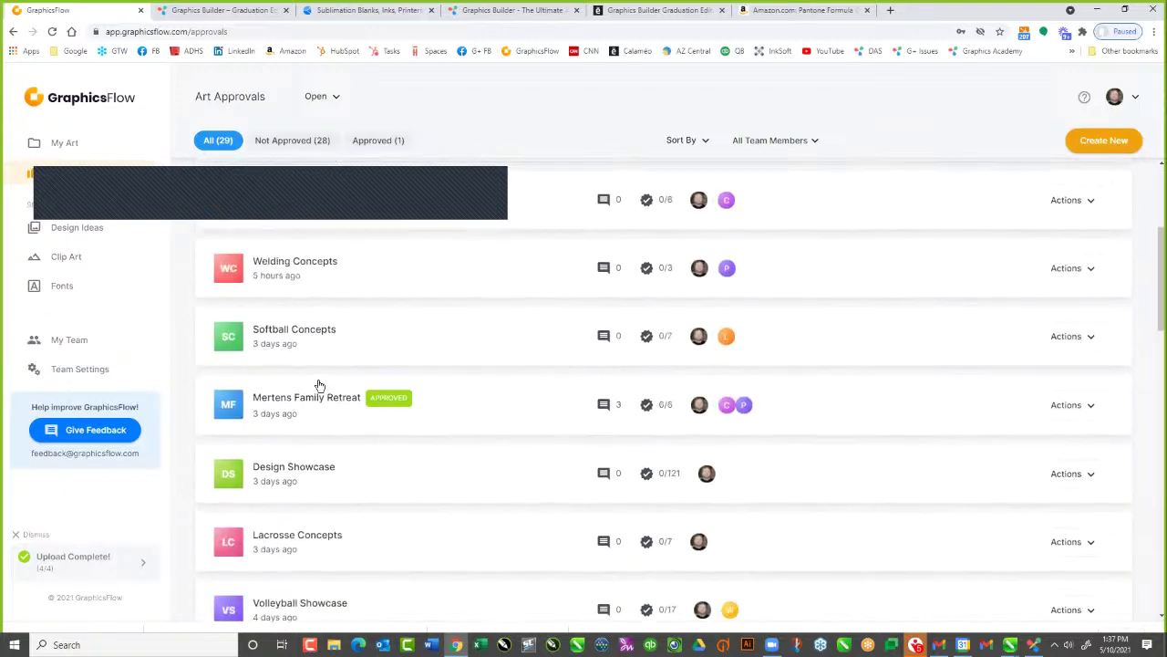
pyautogui.scroll(3, 319, 385)
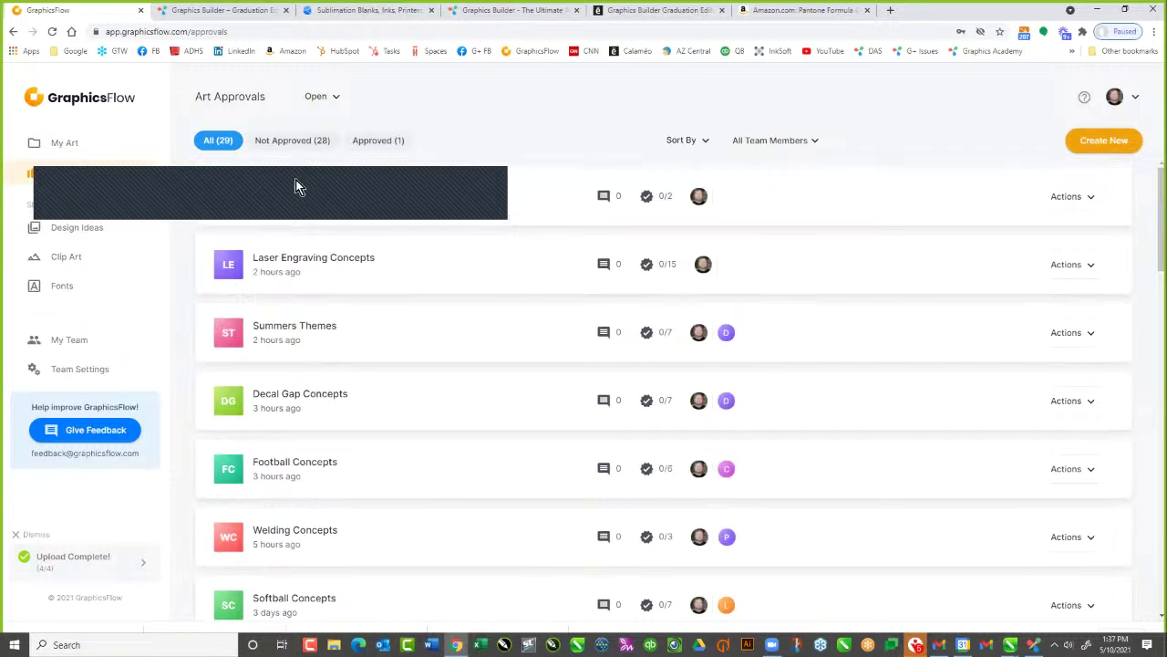
pyautogui.click(301, 188)
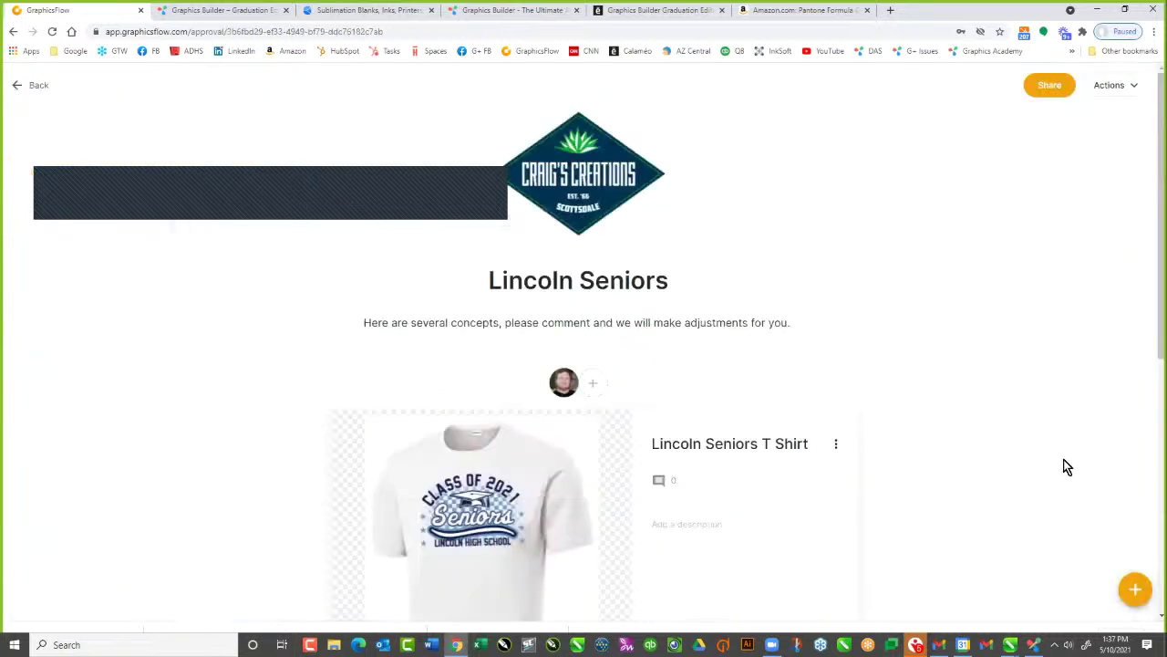
pyautogui.click(1139, 592)
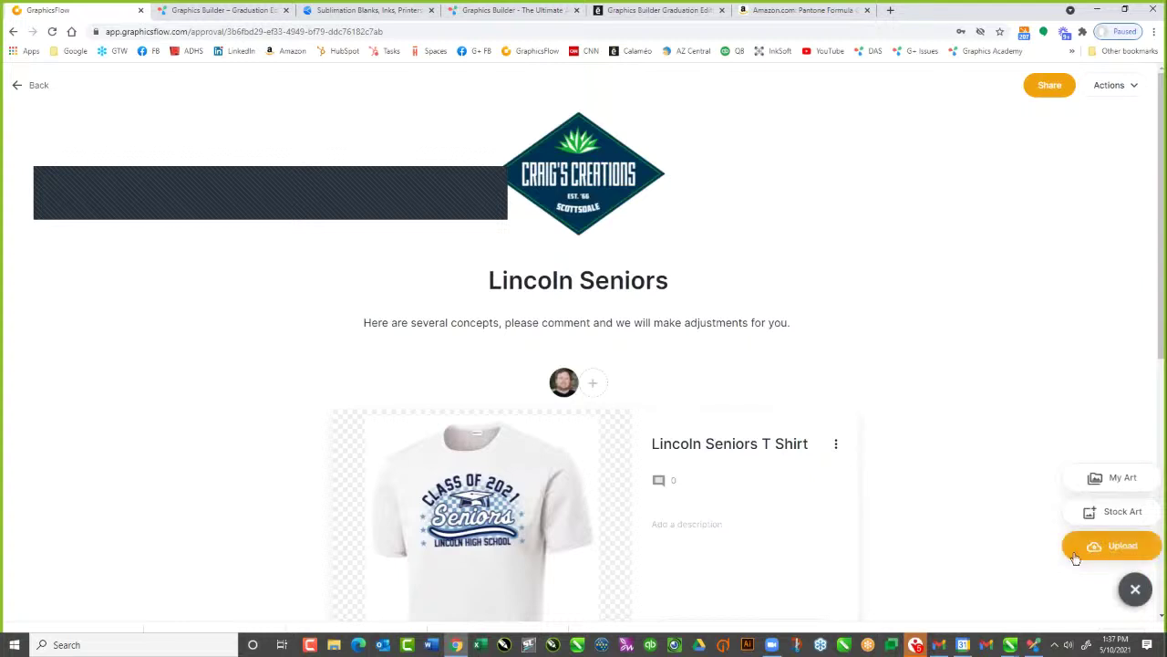
# Browse the stock art designs filtered by the keyword 'senior'
pyautogui.click(1120, 509)
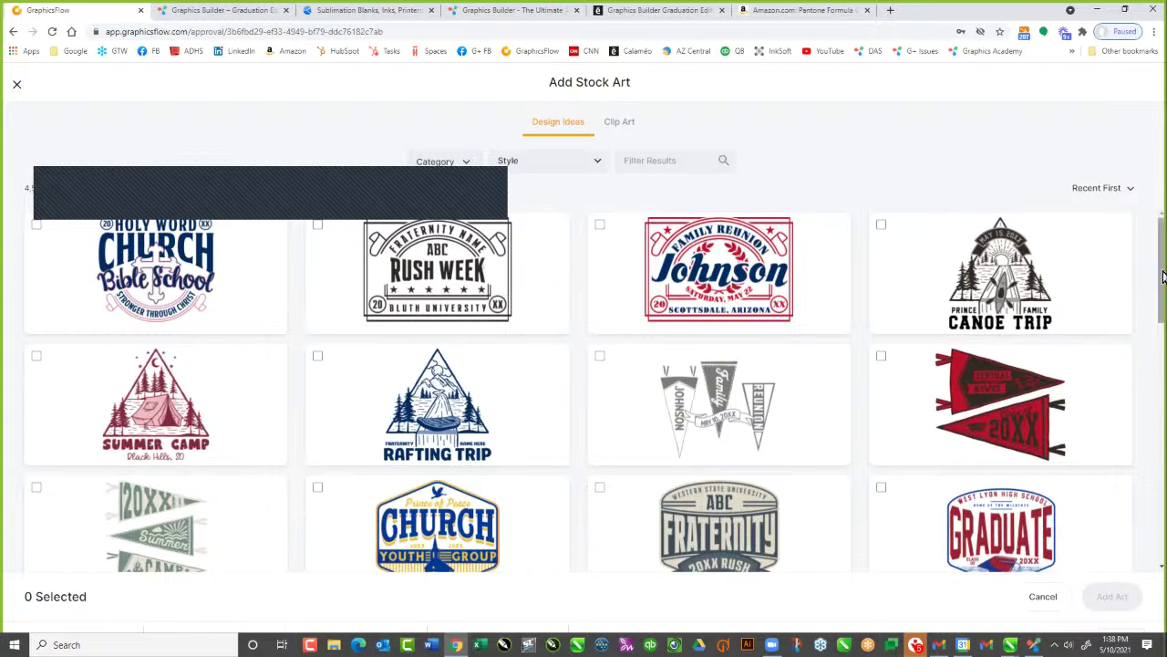
pyautogui.moveTo(1162, 292); pyautogui.dragTo(1158, 298)
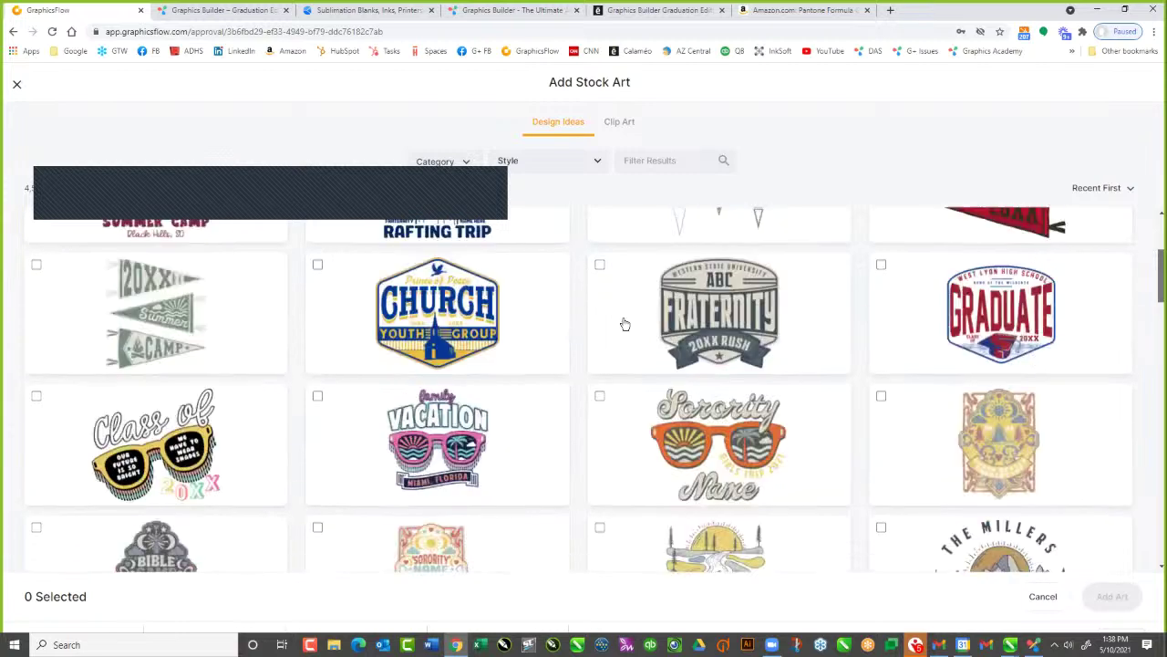
pyautogui.scroll(2, 996, 263)
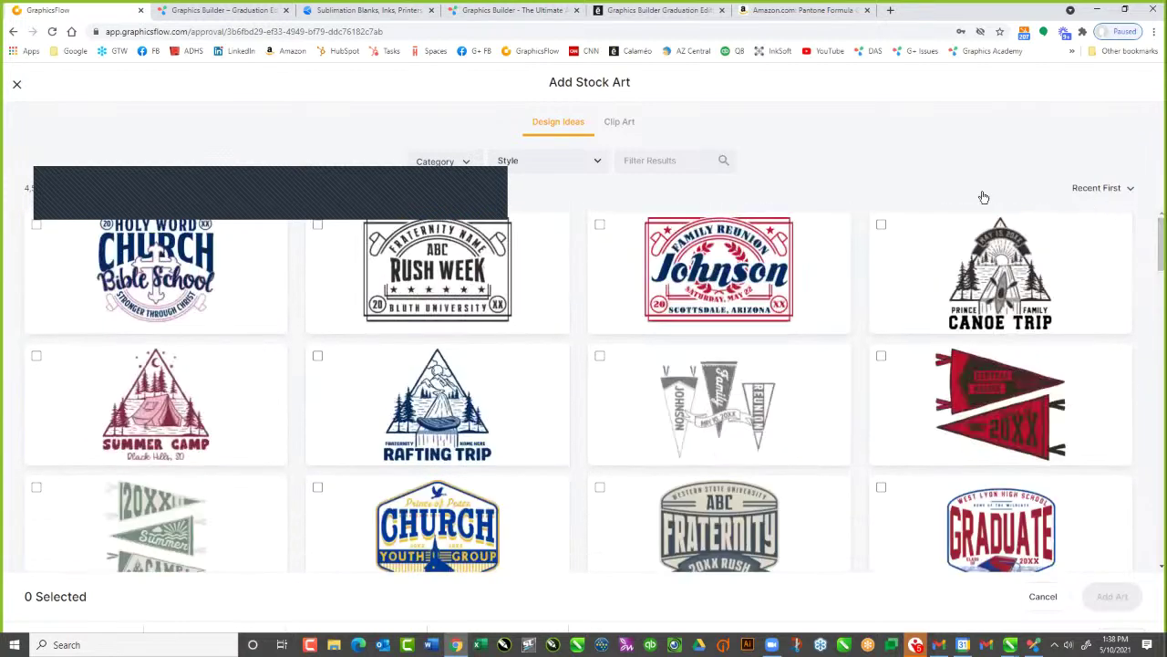
pyautogui.click(659, 161)
pyautogui.write('seni')
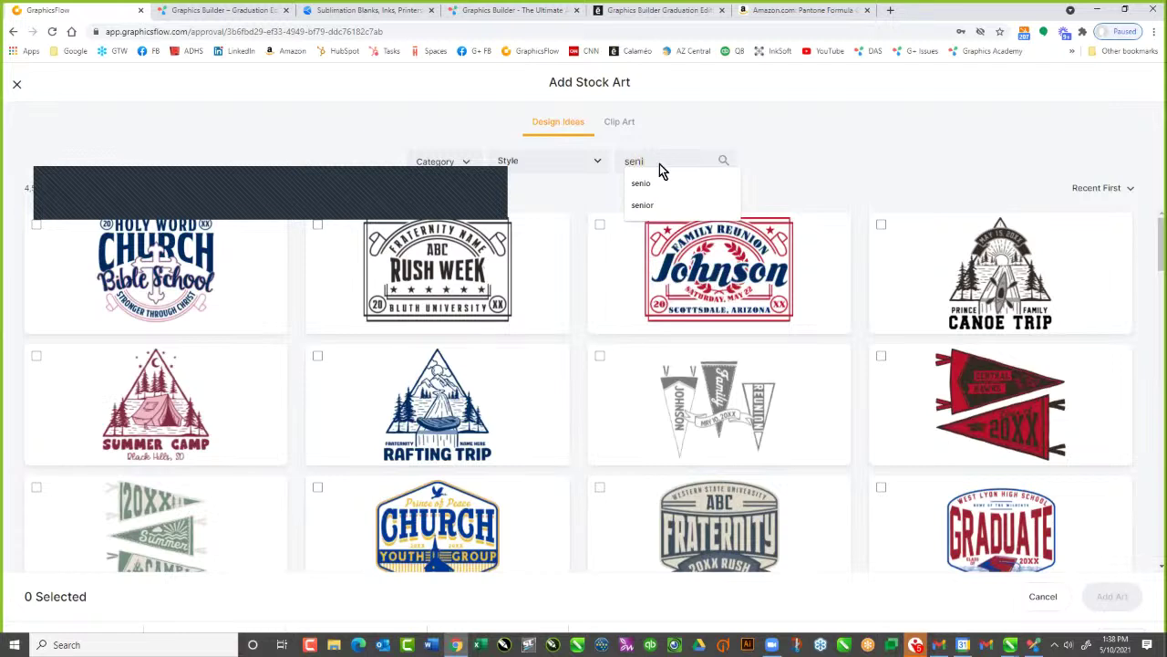
pyautogui.write('or')
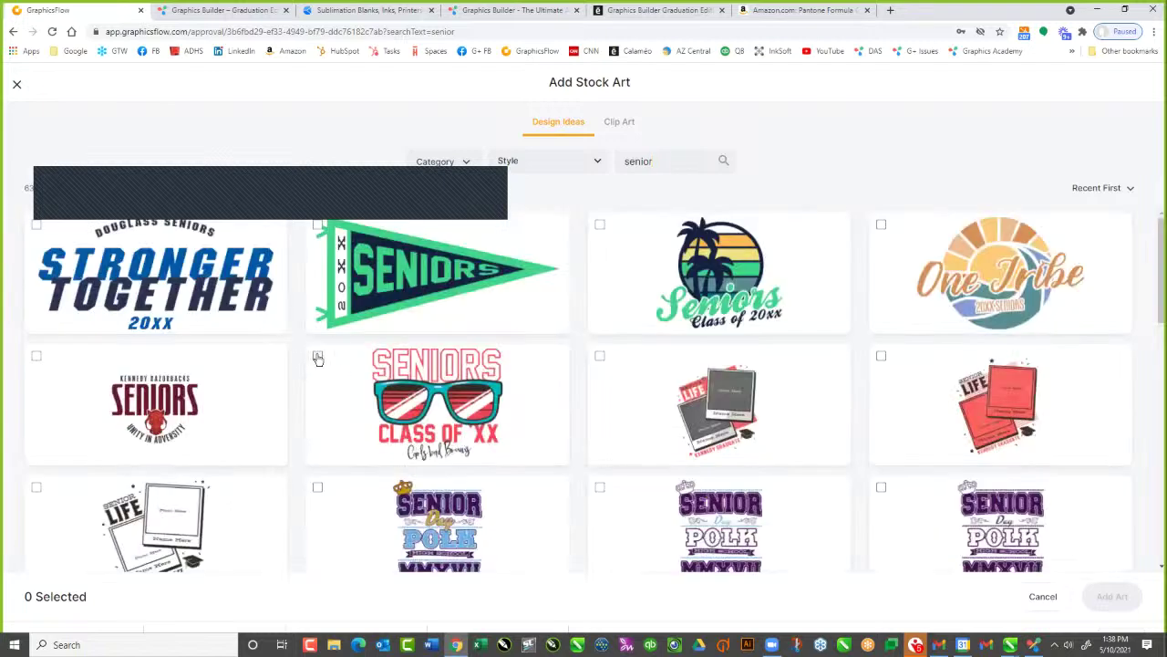
# Add six senior designs, including Stronger Together and Taylor Creek Senior Day, to the approval
pyautogui.click(317, 357)
pyautogui.click(36, 224)
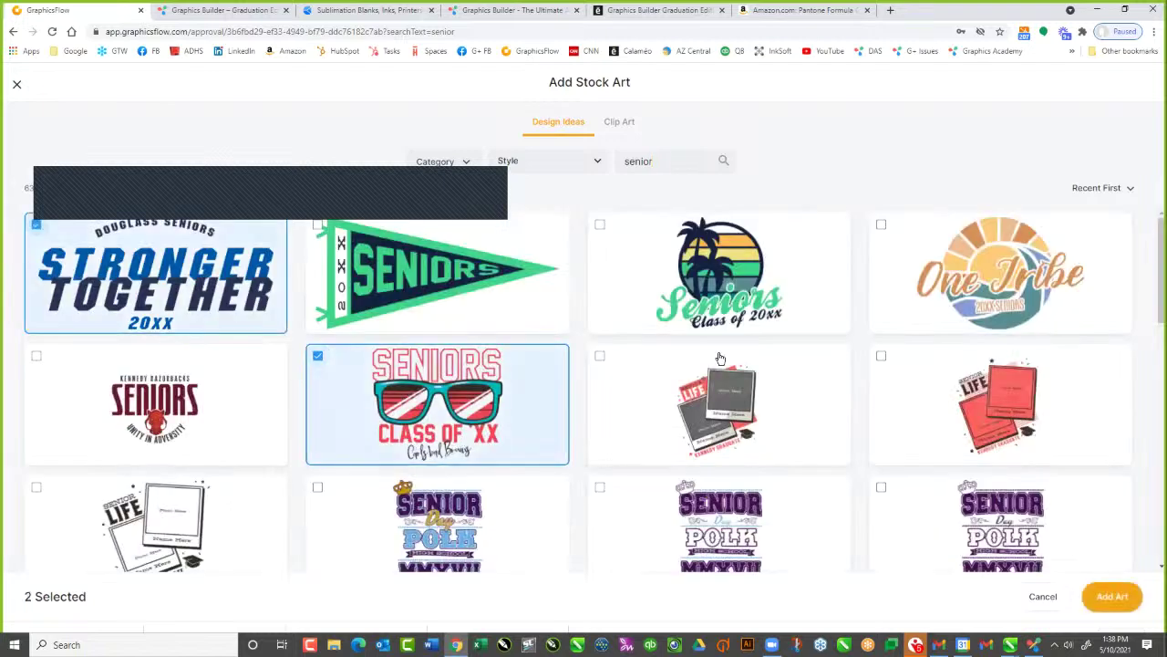
pyautogui.click(601, 226)
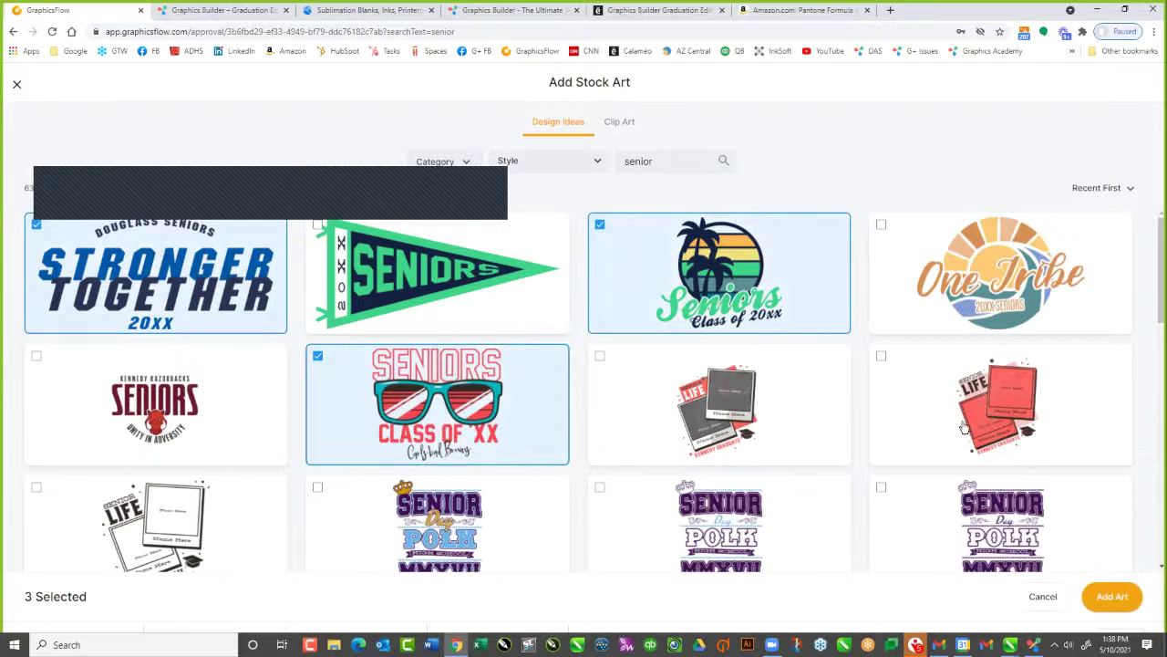
pyautogui.click(600, 487)
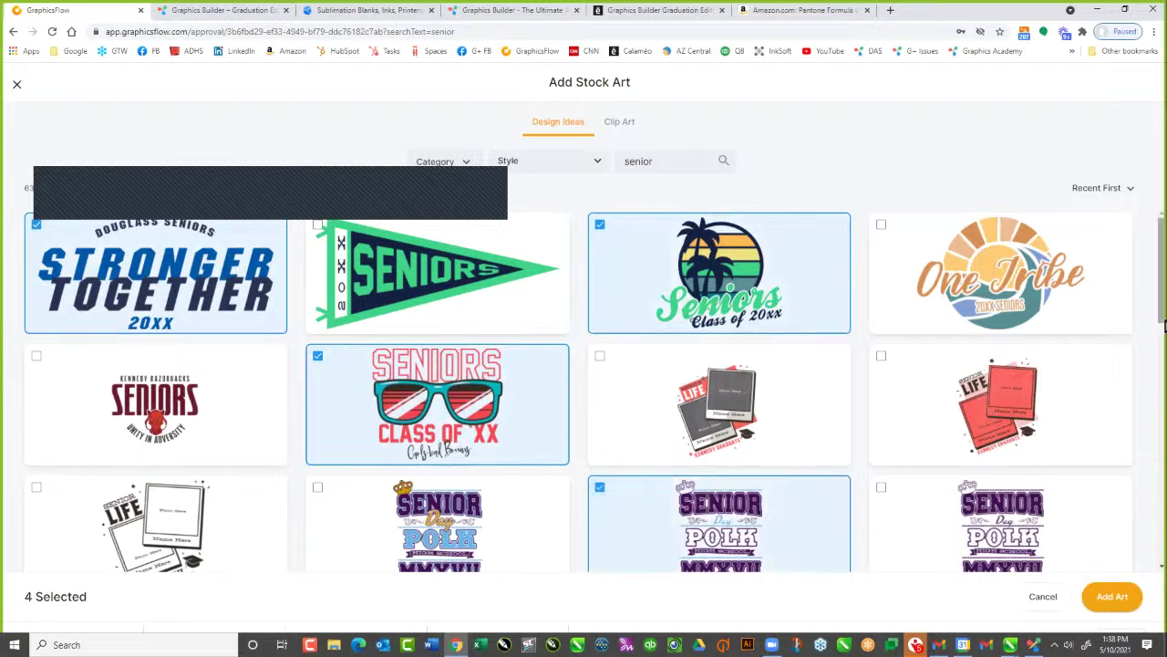
pyautogui.scroll(-1, 1162, 345)
pyautogui.scroll(-5, 1161, 345)
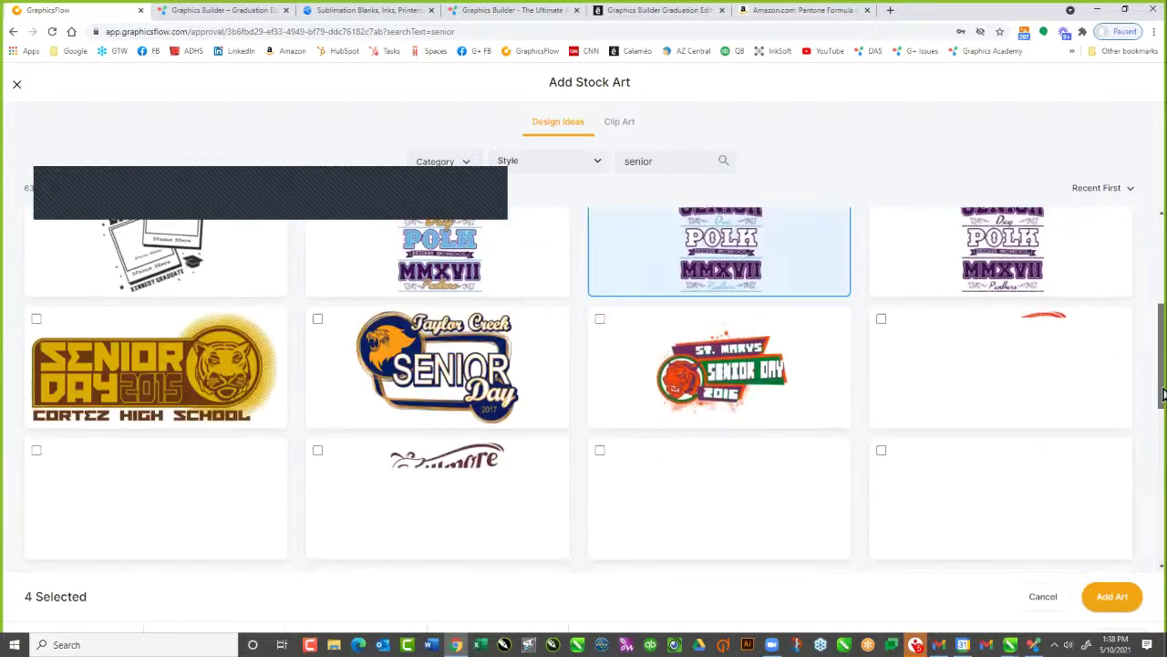
pyautogui.click(317, 319)
pyautogui.scroll(-1, 806, 450)
pyautogui.scroll(-5, 818, 448)
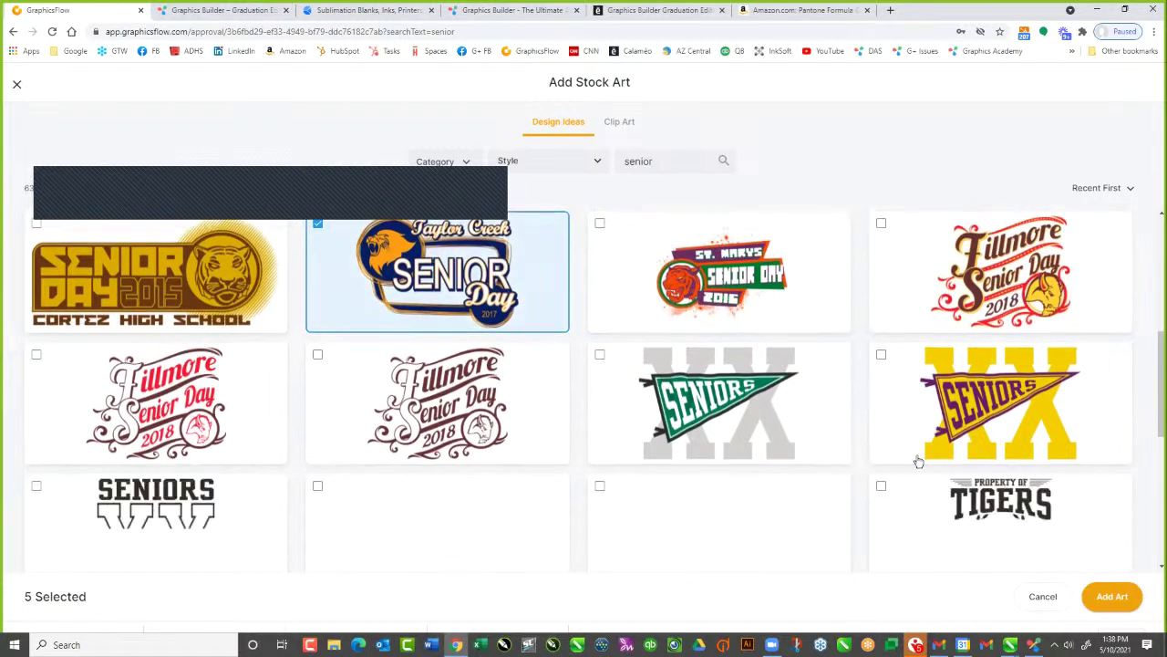
pyautogui.click(526, 387)
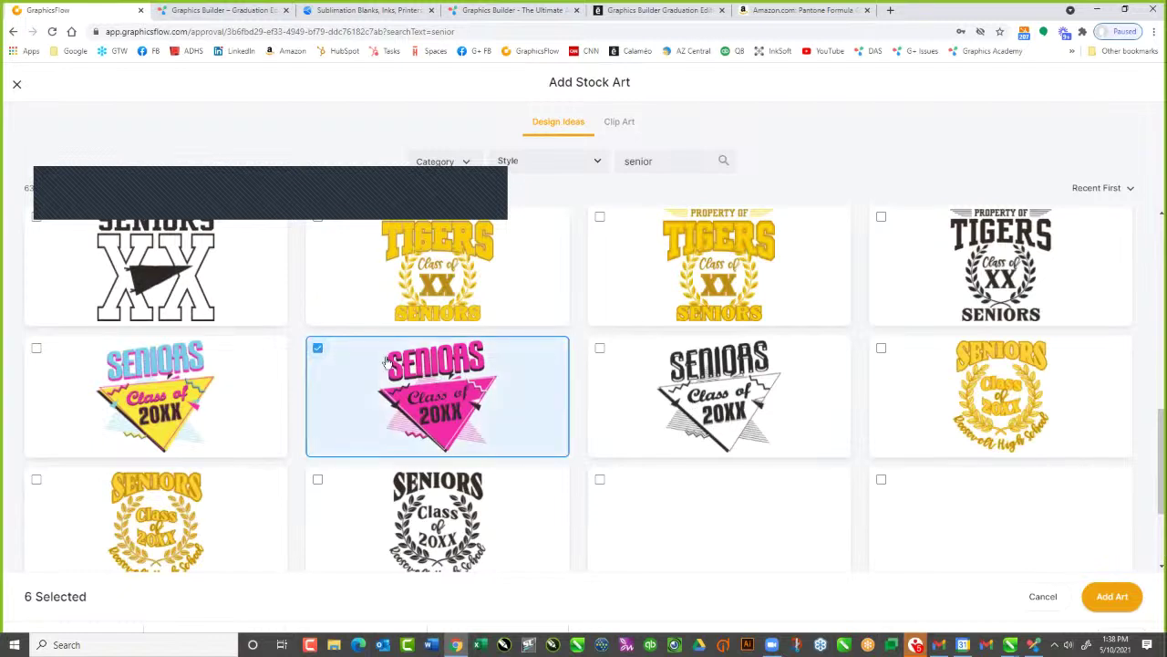
pyautogui.click(37, 347)
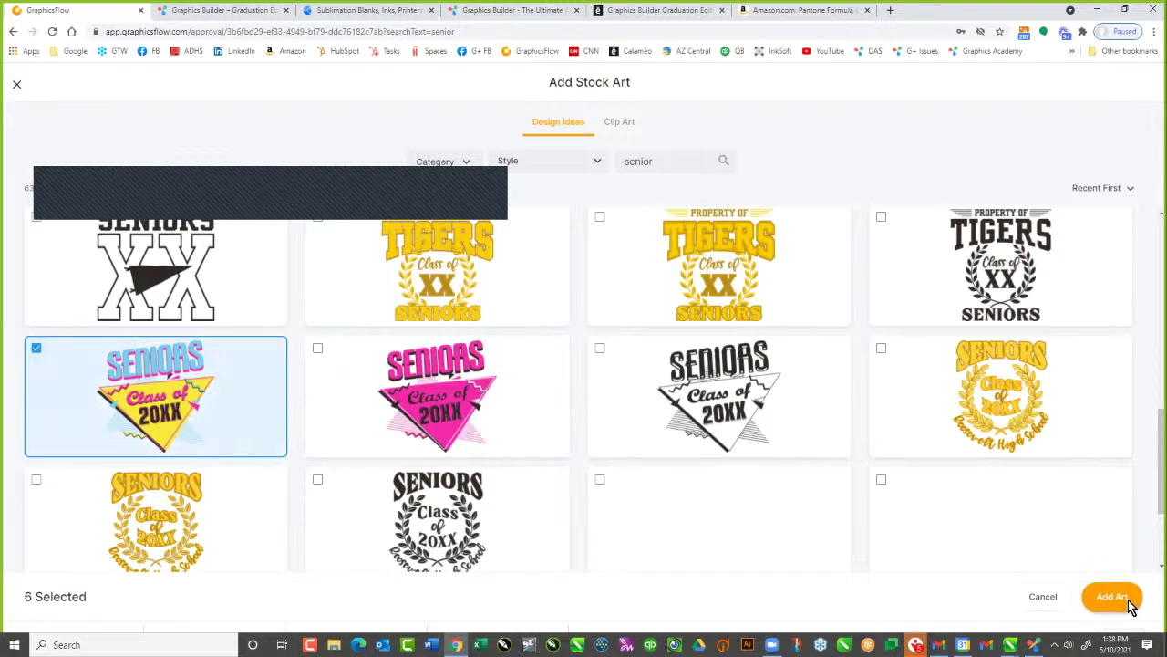
pyautogui.click(1128, 601)
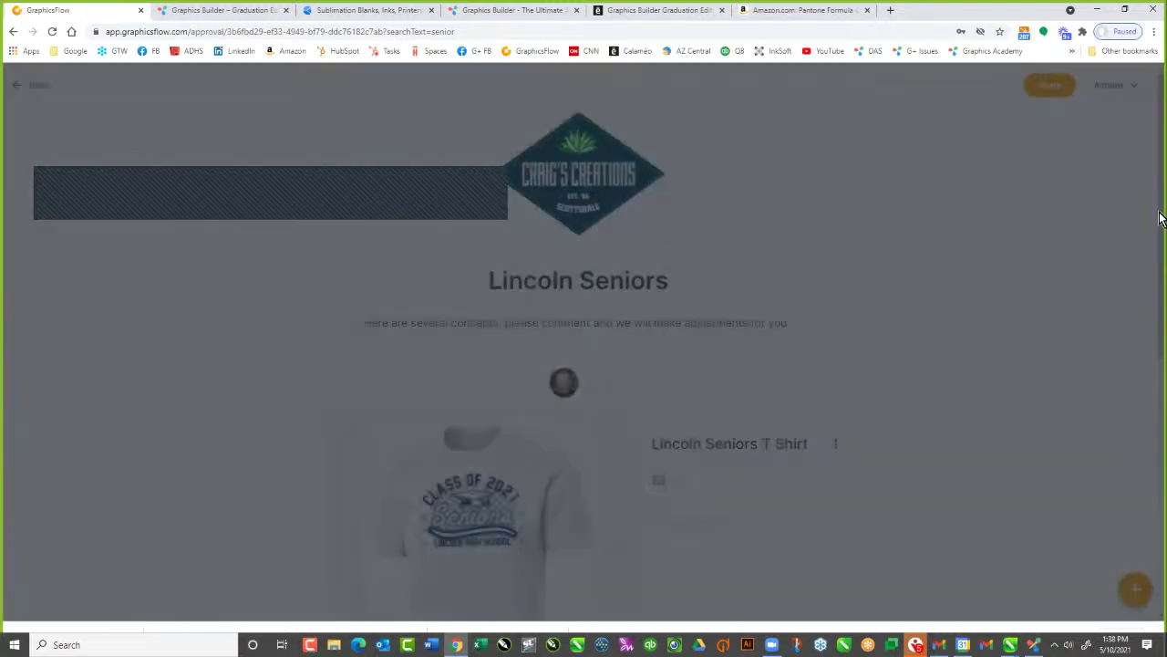
# Scroll through the approval to review the added TFG_15.ai, SW_25.ai and GP12_RE01_MC.ai cards
pyautogui.scroll(-3, 1159, 273)
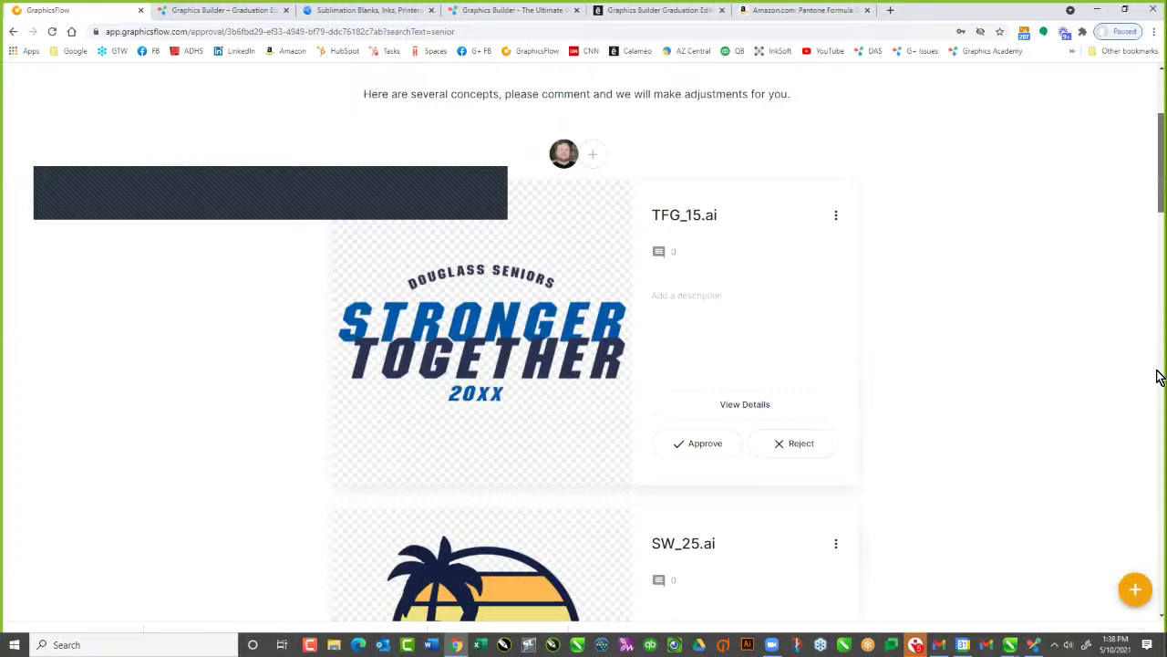
pyautogui.scroll(-20, 1159, 376)
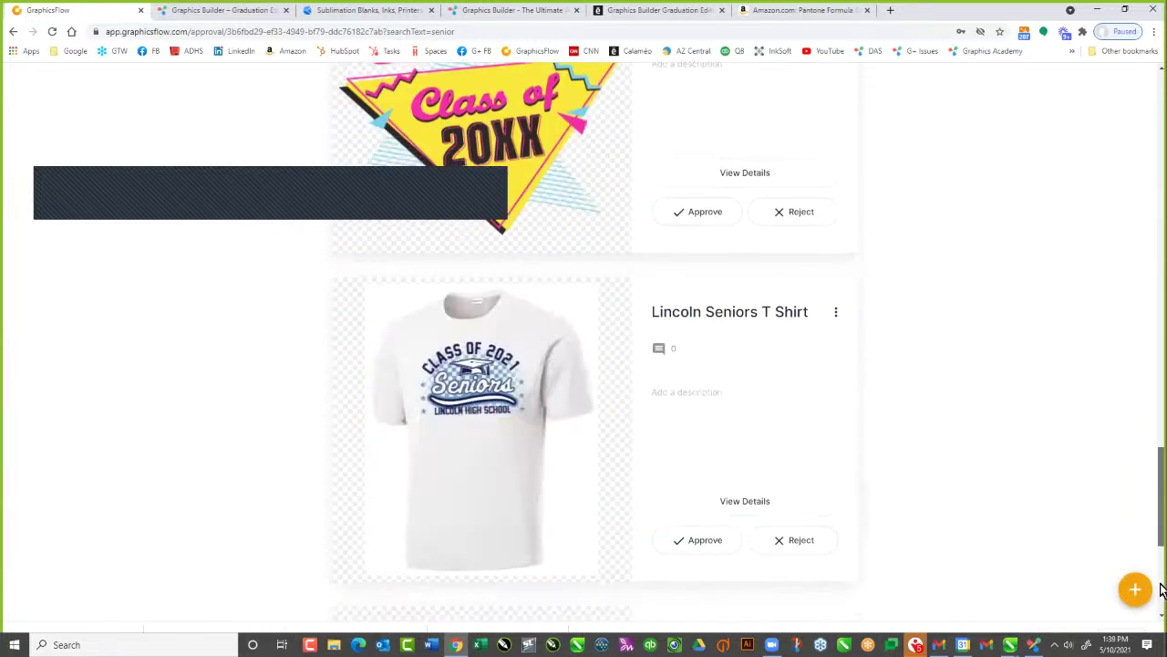
pyautogui.scroll(-4, 1159, 590)
pyautogui.scroll(5, 1157, 397)
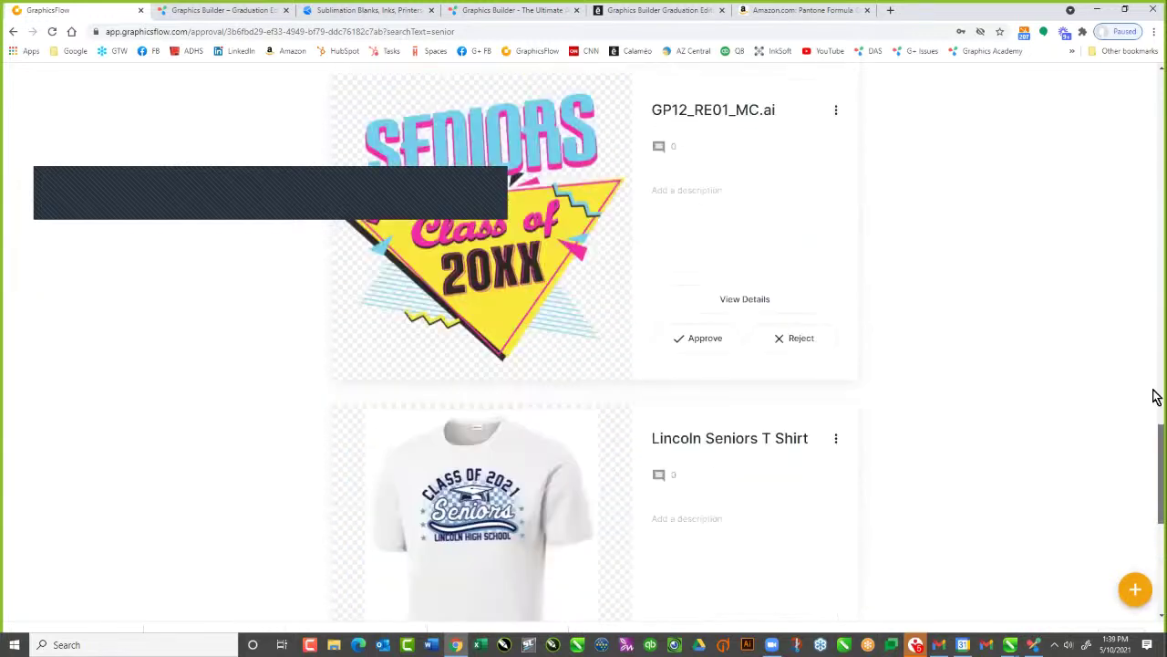
pyautogui.scroll(10, 1156, 396)
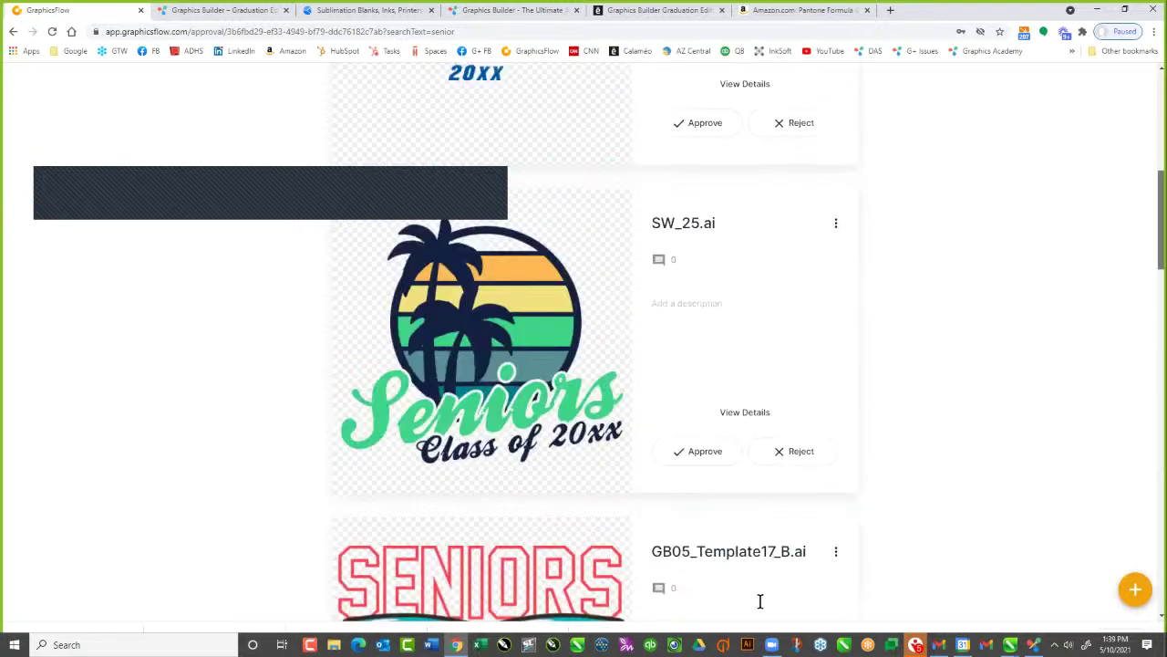
pyautogui.scroll(8, 759, 601)
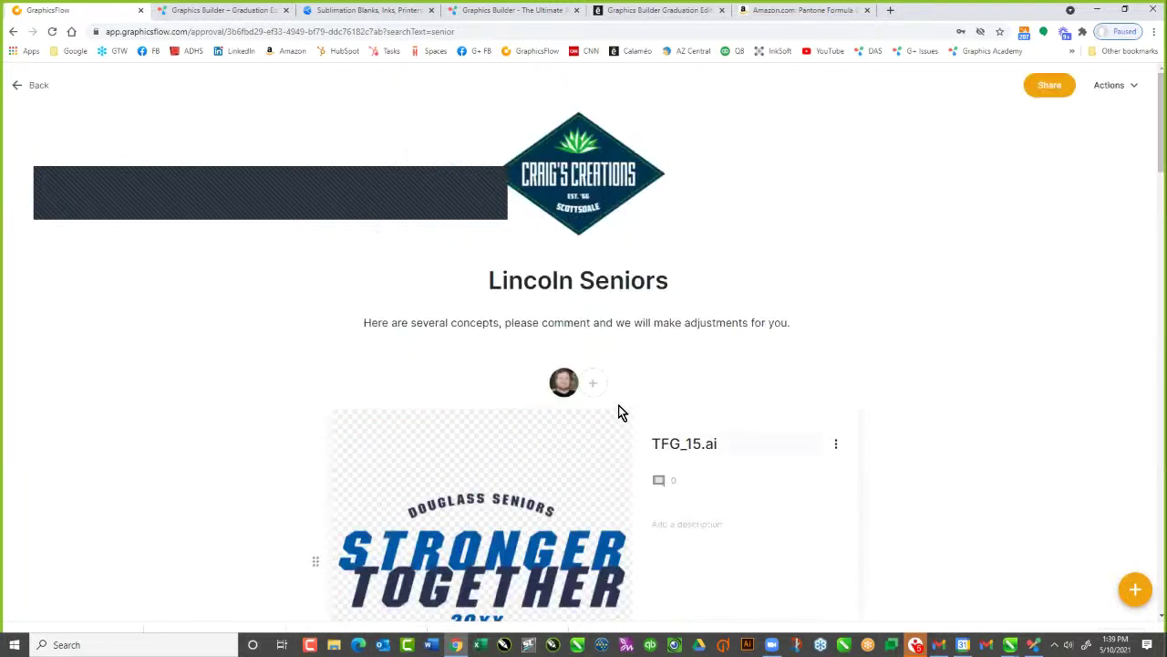
# Invite the collaborator's e-mail to the Lincoln Seniors approval with Can Approve permission
pyautogui.click(594, 384)
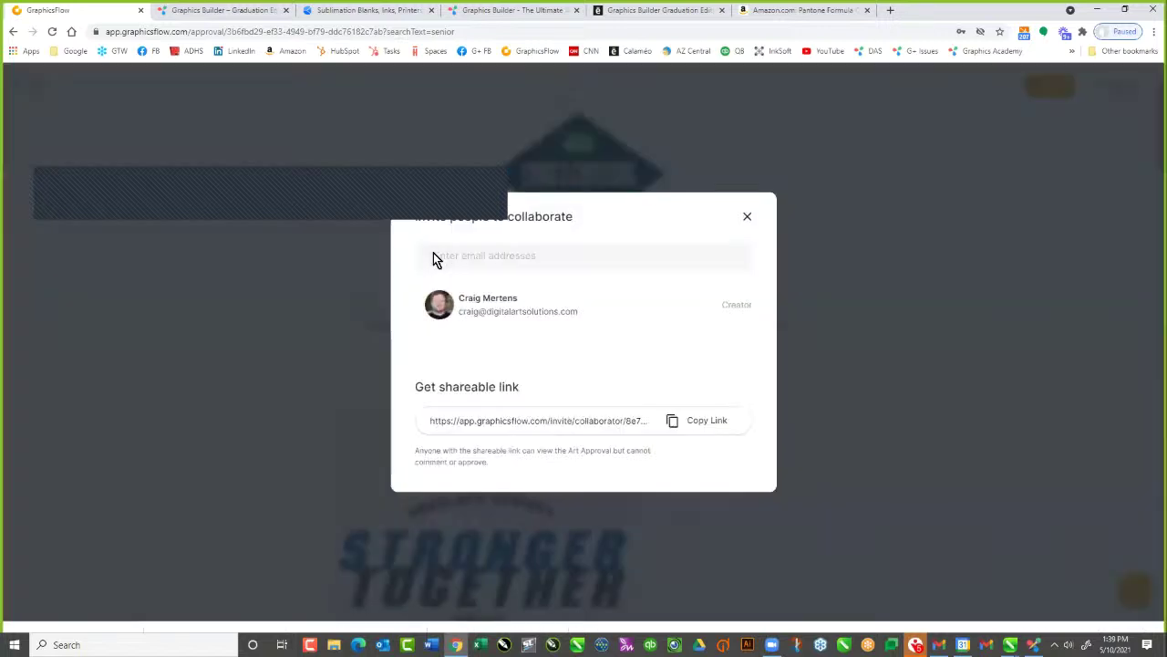
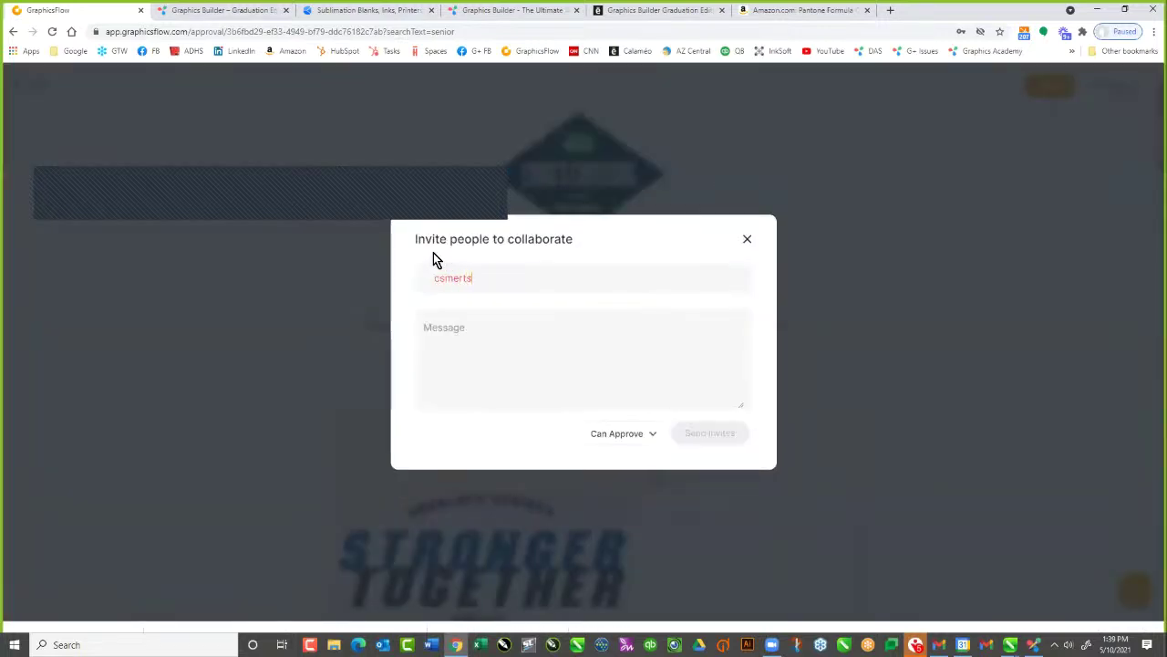
pyautogui.click(519, 330)
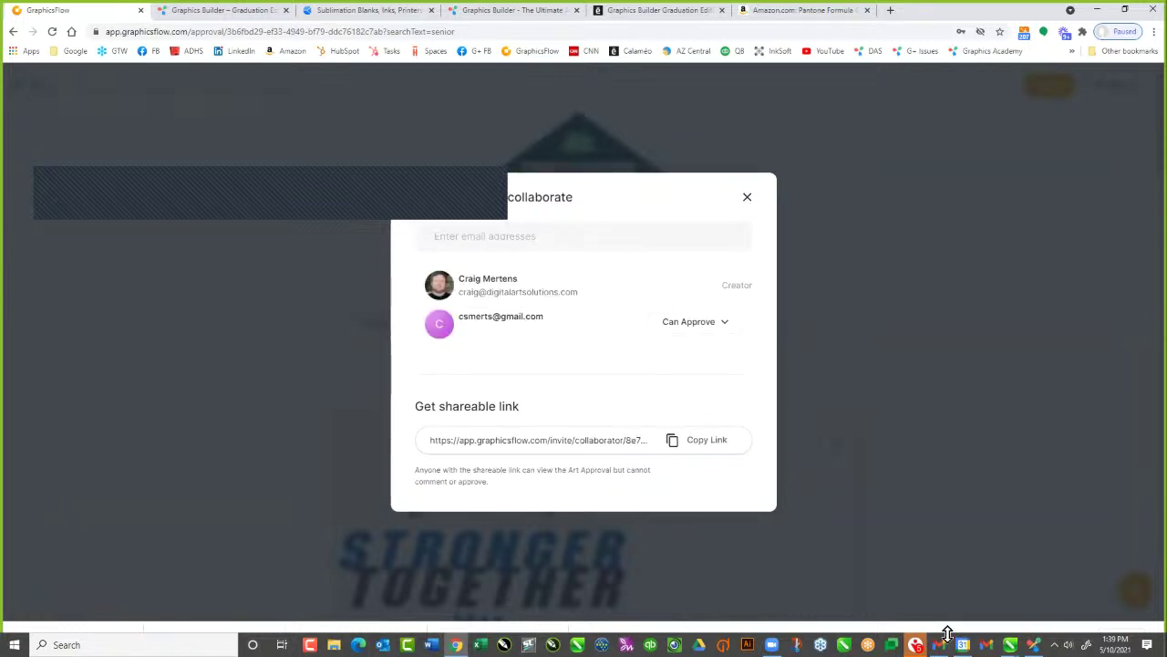
pyautogui.click(1052, 104)
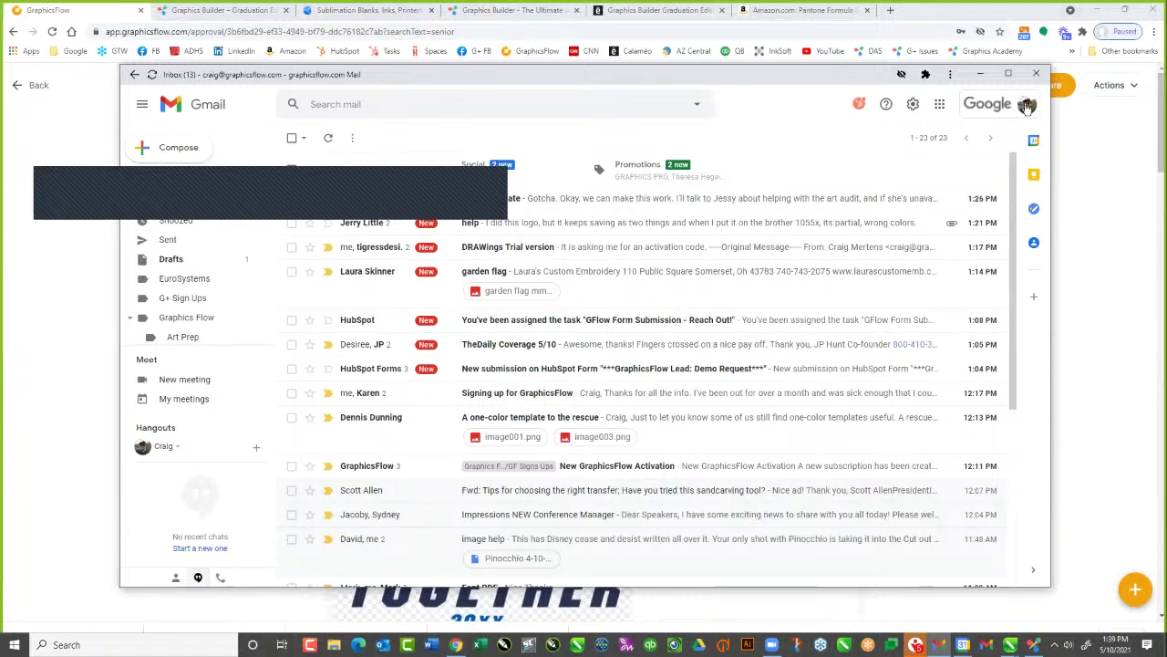
# Switch Gmail to the collaborator's signed-out account and sign in with its password
pyautogui.click(1026, 106)
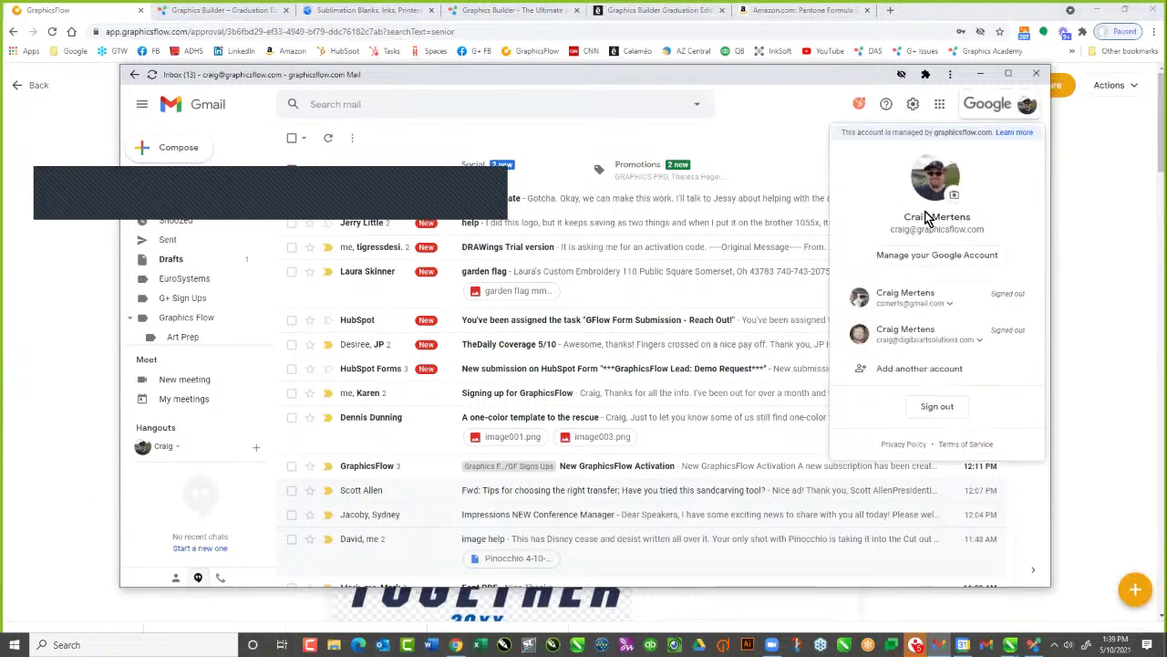
pyautogui.click(898, 297)
pyautogui.click(907, 328)
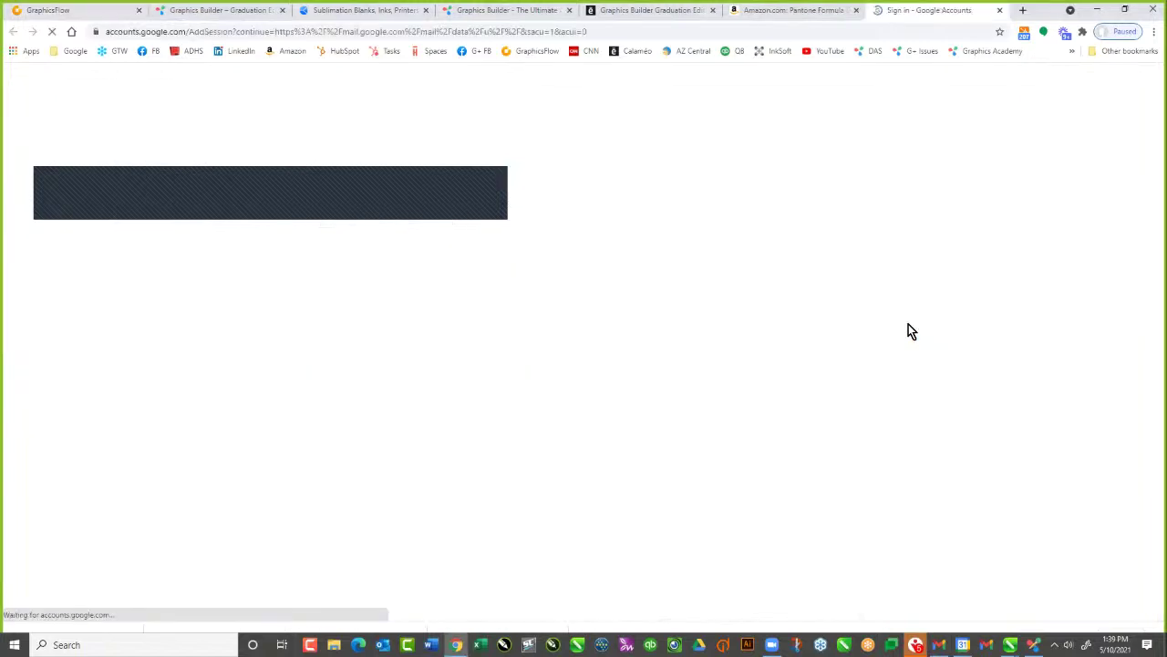
pyautogui.click(664, 354)
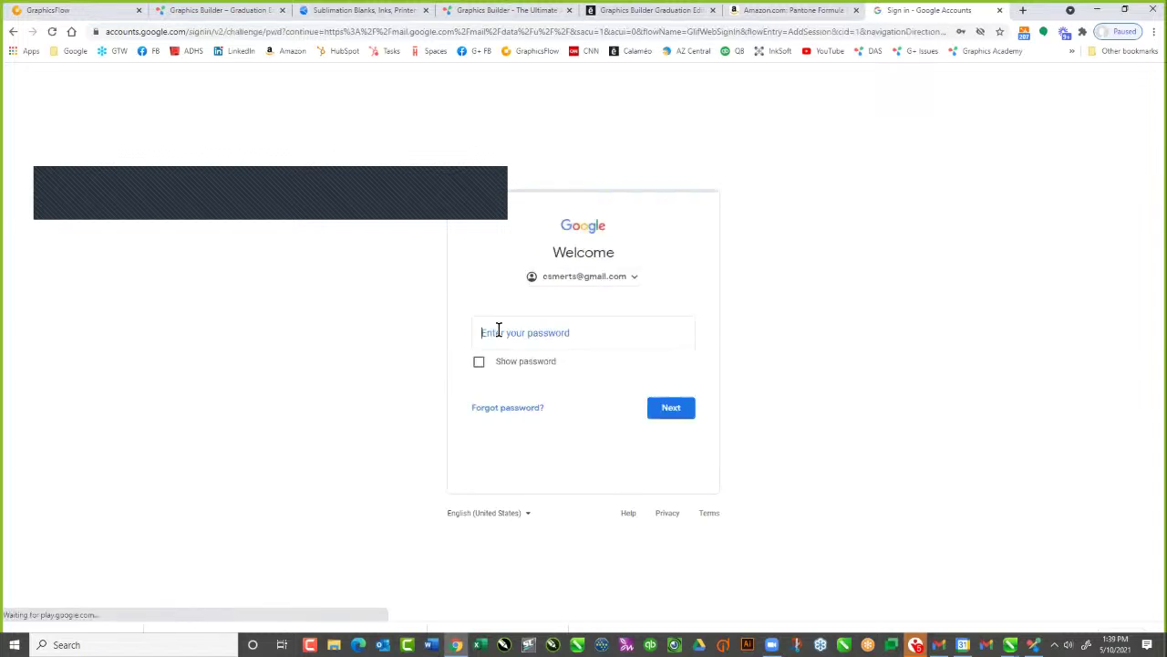
pyautogui.click(498, 329)
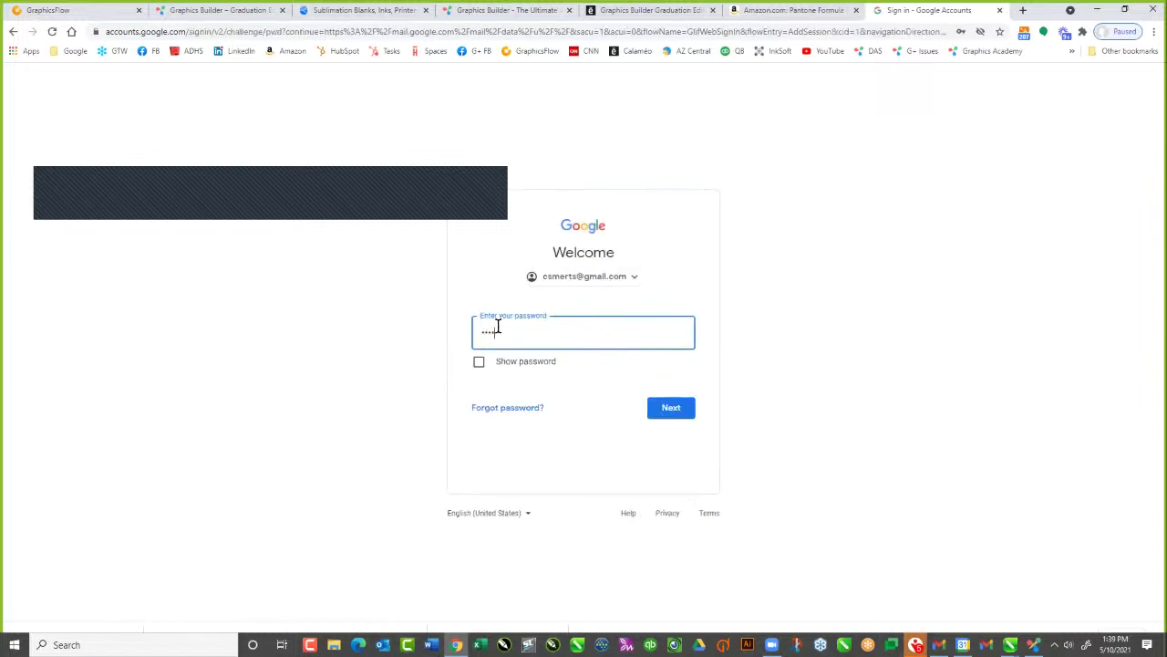
pyautogui.write('*')
pyautogui.click(664, 407)
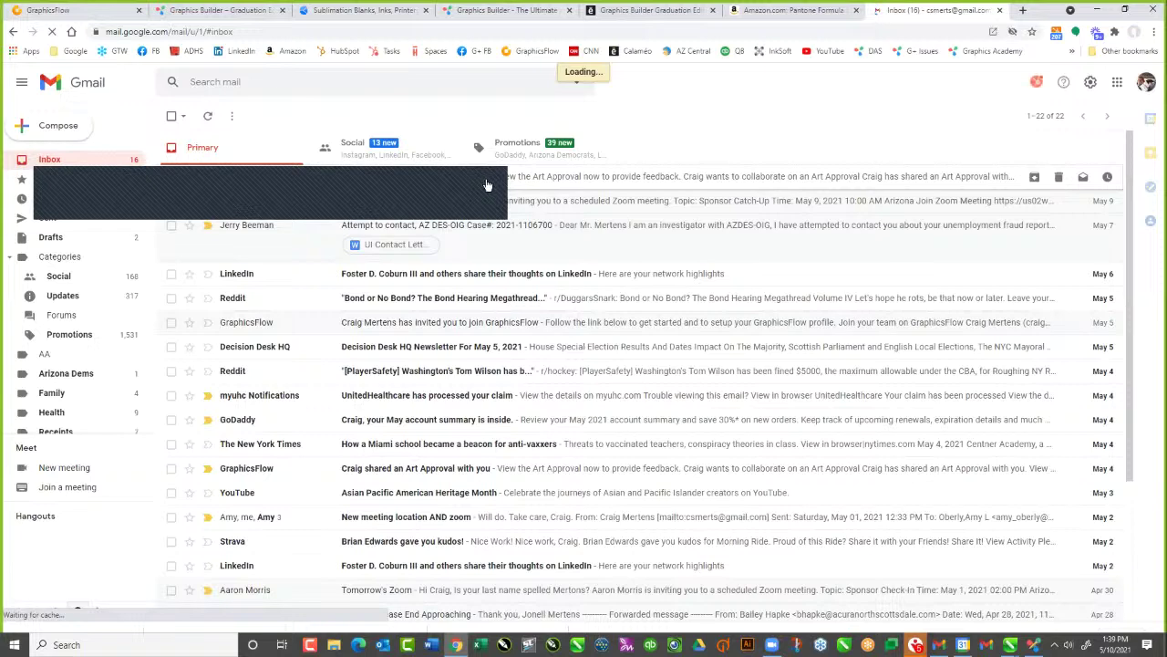
# Follow the Art Approval email's link and open the Lincoln Seniors artwork's detail view
pyautogui.click(519, 182)
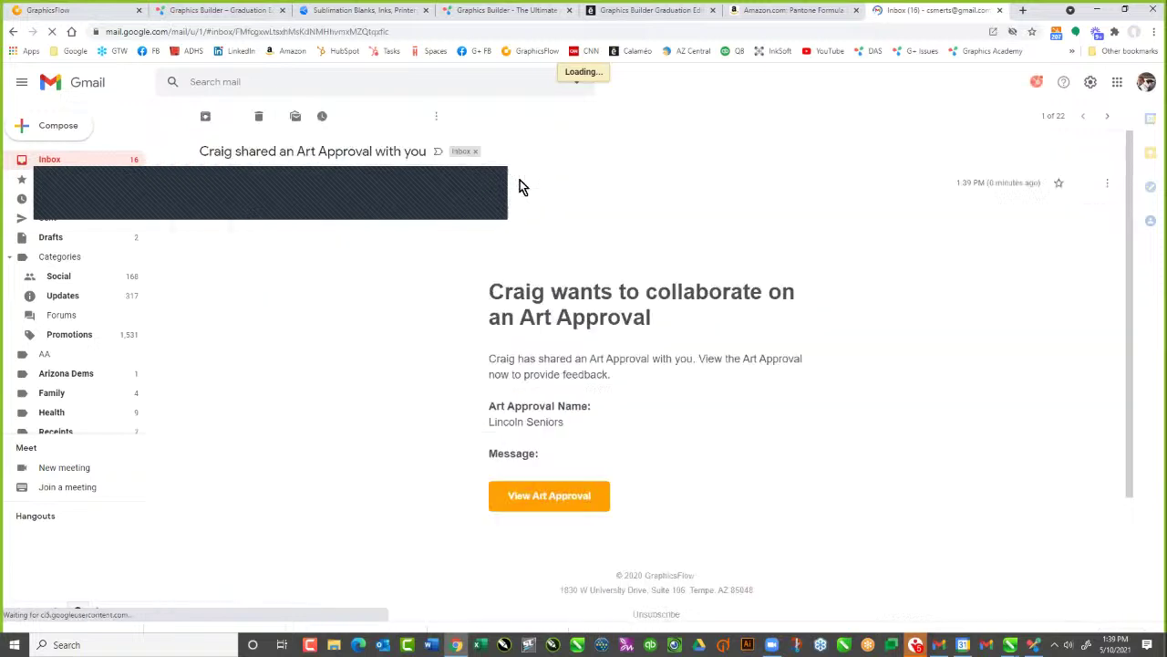
pyautogui.click(536, 504)
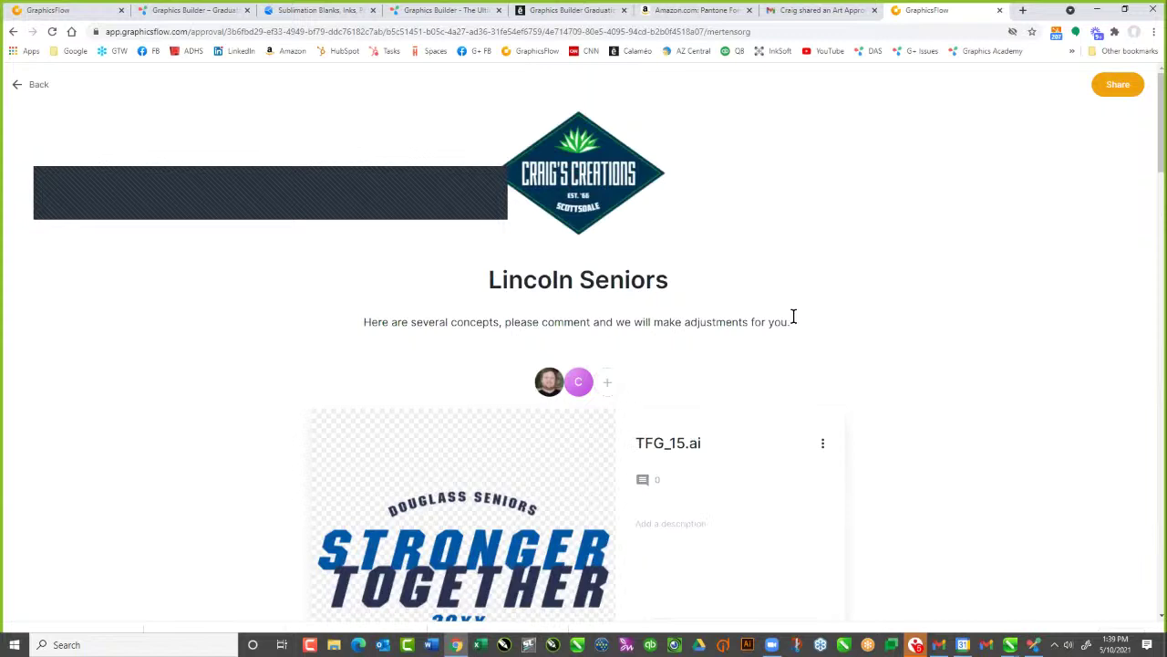
pyautogui.scroll(-8, 793, 317)
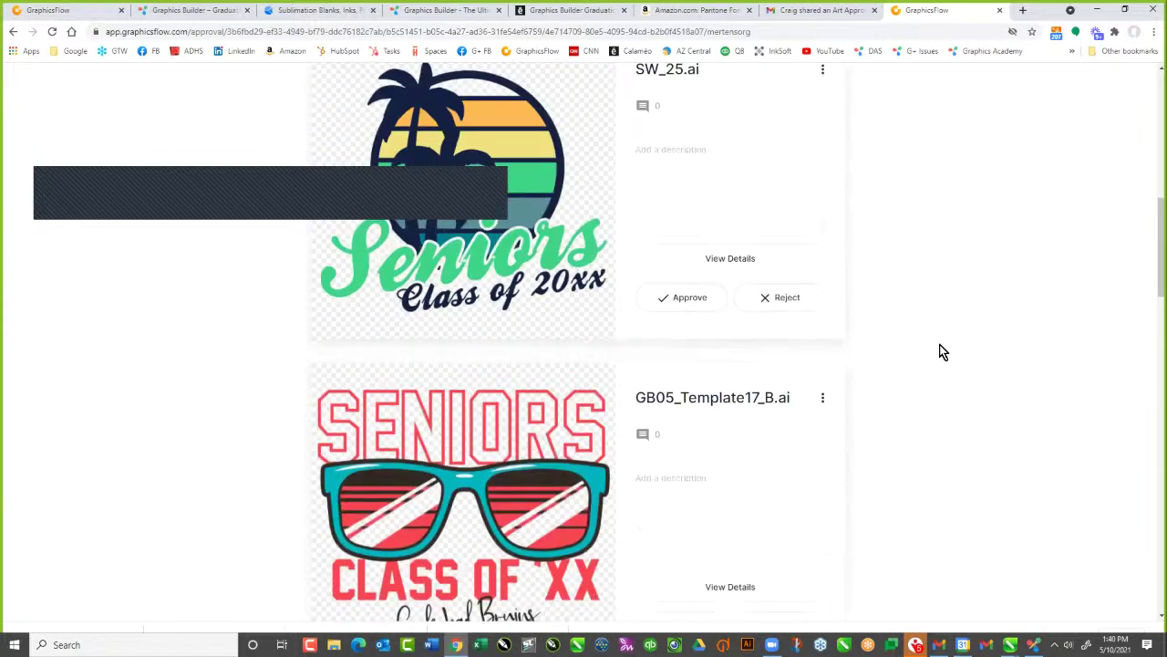
pyautogui.scroll(-3, 943, 352)
pyautogui.scroll(-2, 680, 343)
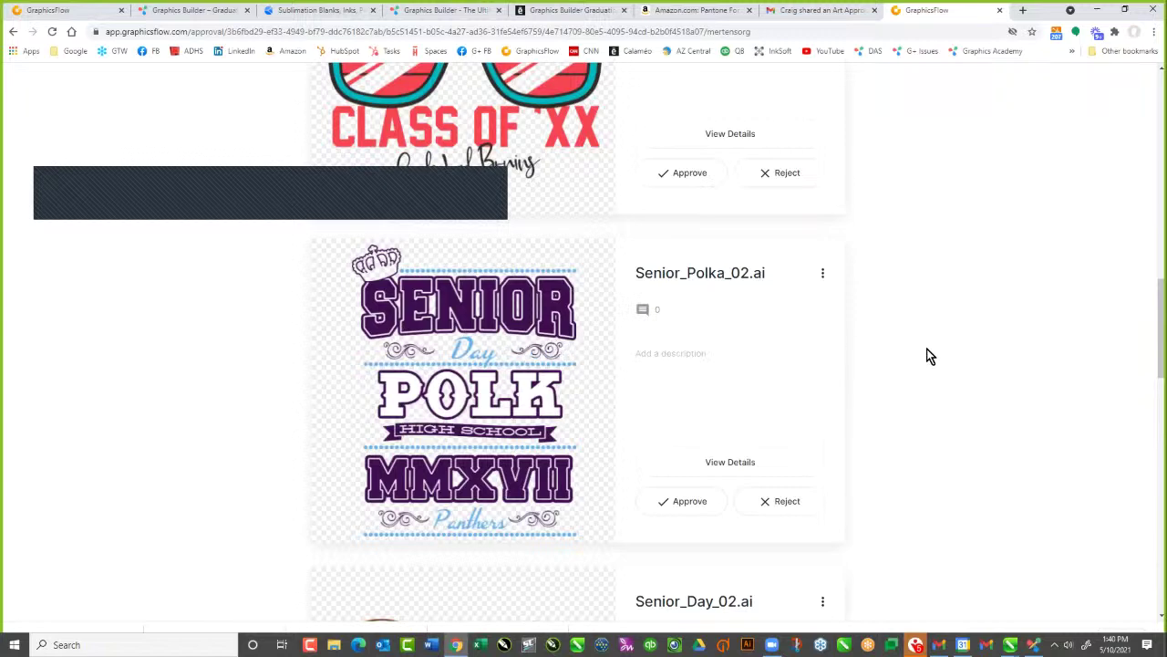
pyautogui.scroll(-4, 928, 346)
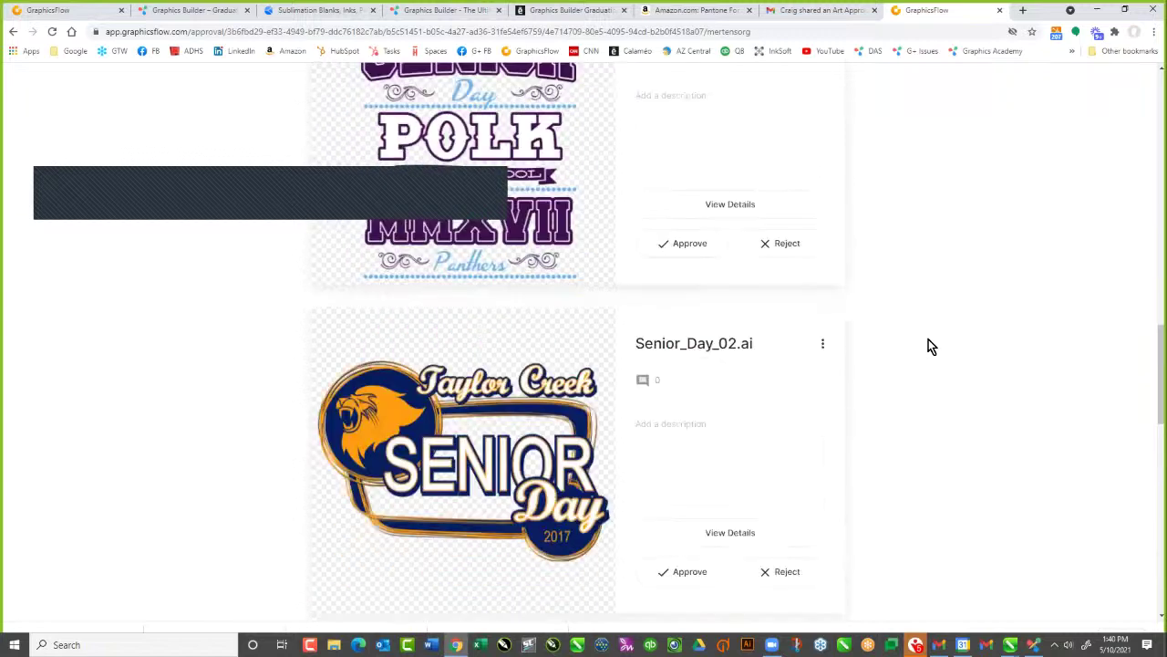
pyautogui.scroll(-8, 929, 342)
pyautogui.scroll(-2, 475, 504)
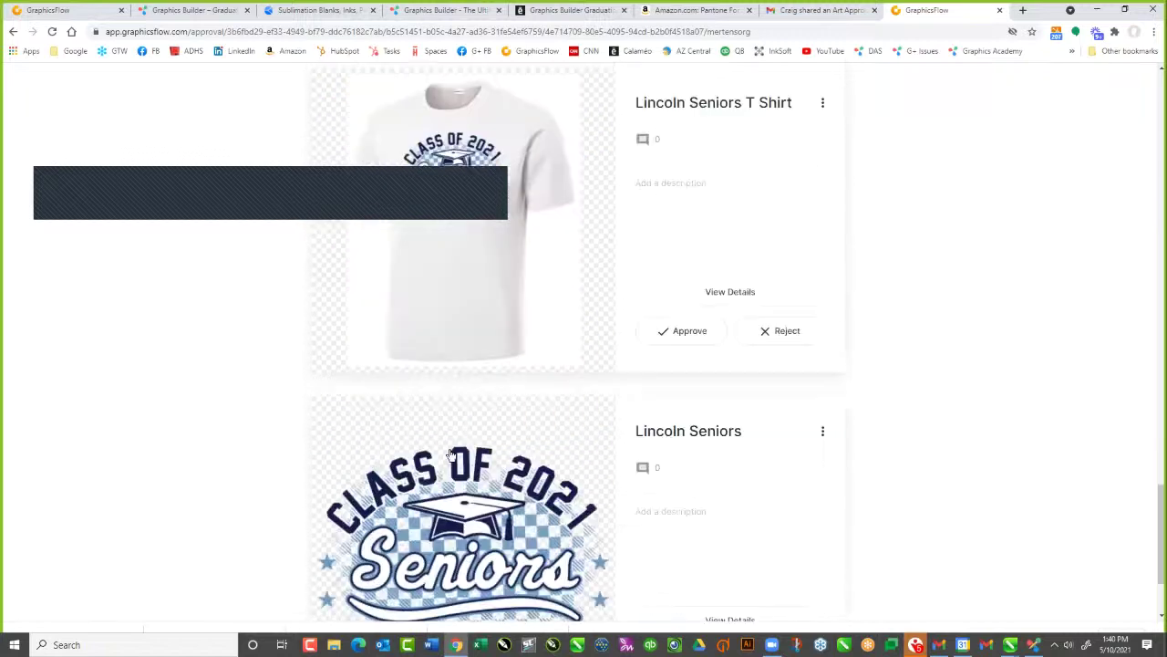
pyautogui.click(474, 506)
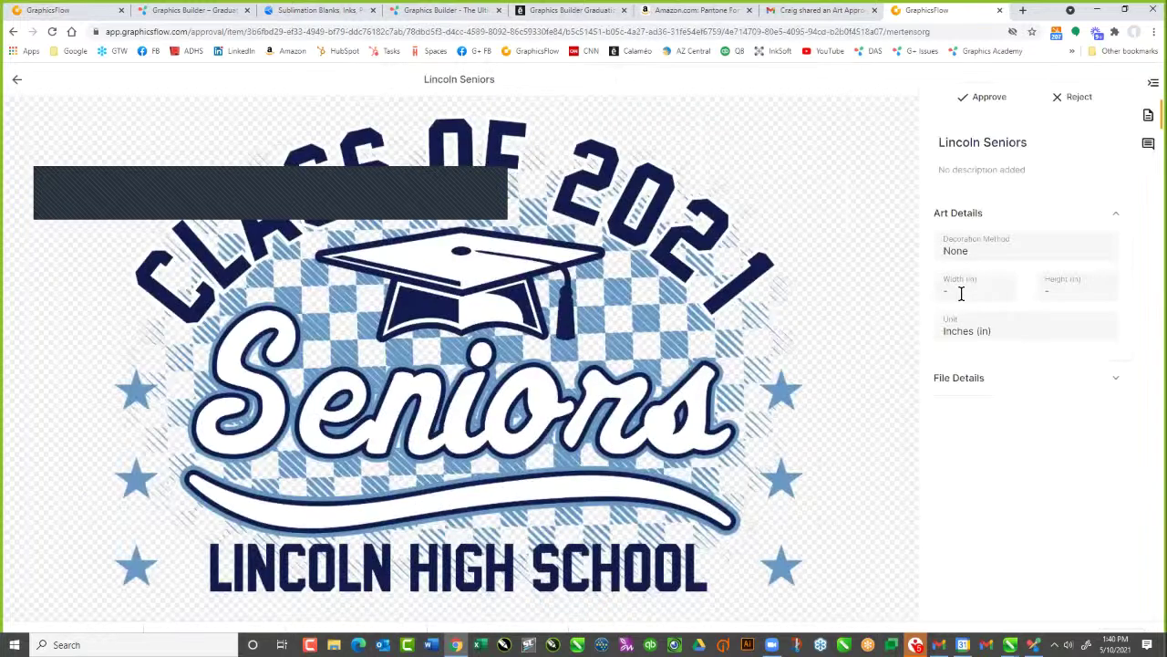
# Approve the Lincoln Seniors design and go back to the concepts gallery
pyautogui.click(986, 100)
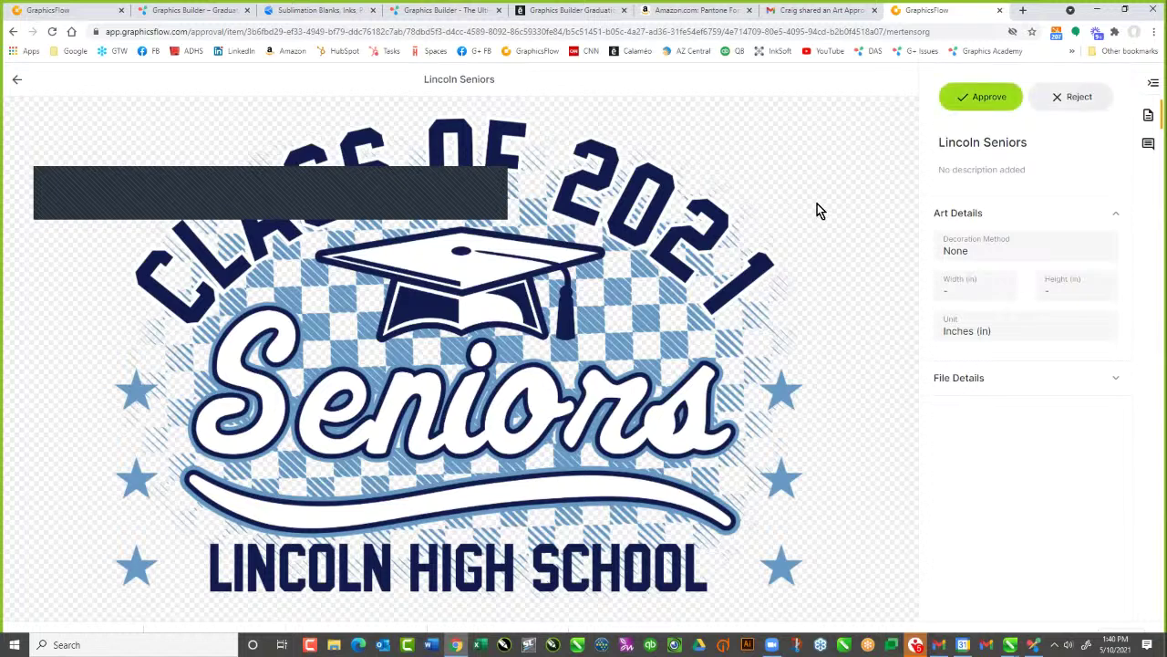
pyautogui.click(18, 83)
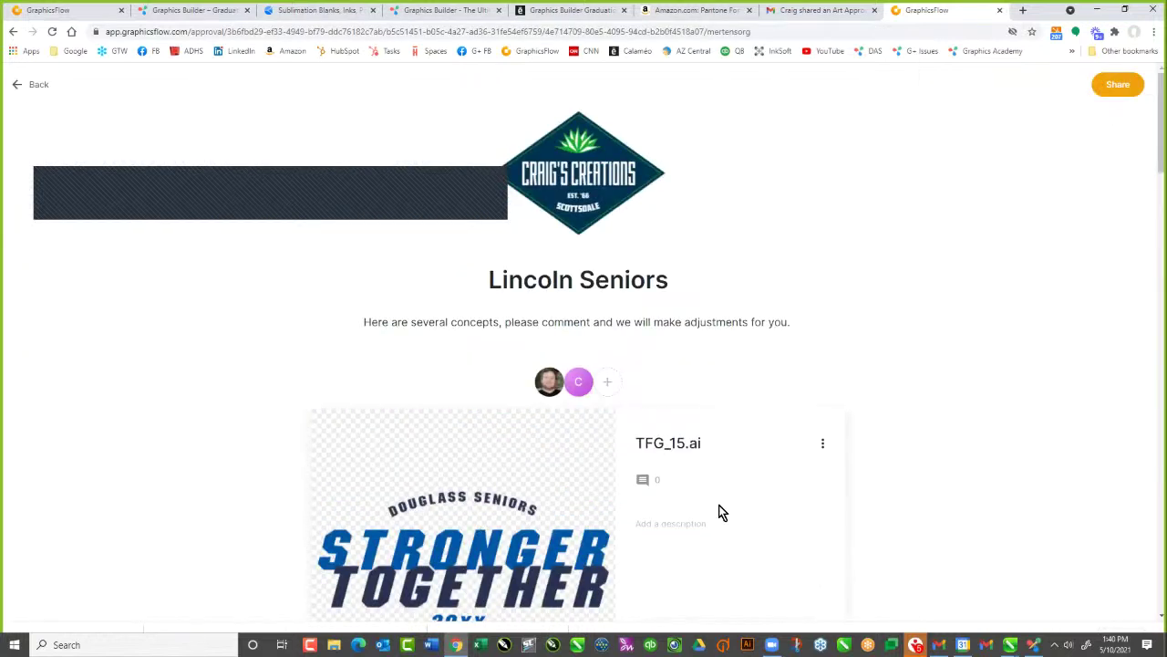
pyautogui.scroll(-1, 721, 510)
pyautogui.scroll(-3, 721, 504)
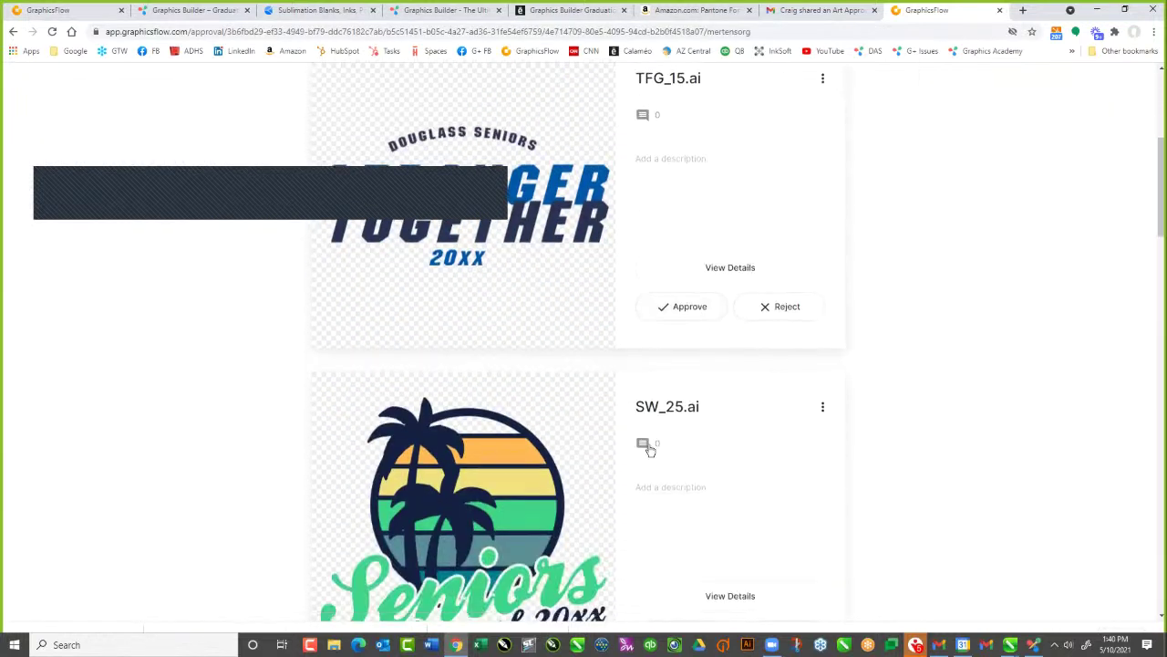
# Post a comment on SW_25.ai asking to mock it up with Lincoln 2021
pyautogui.click(649, 447)
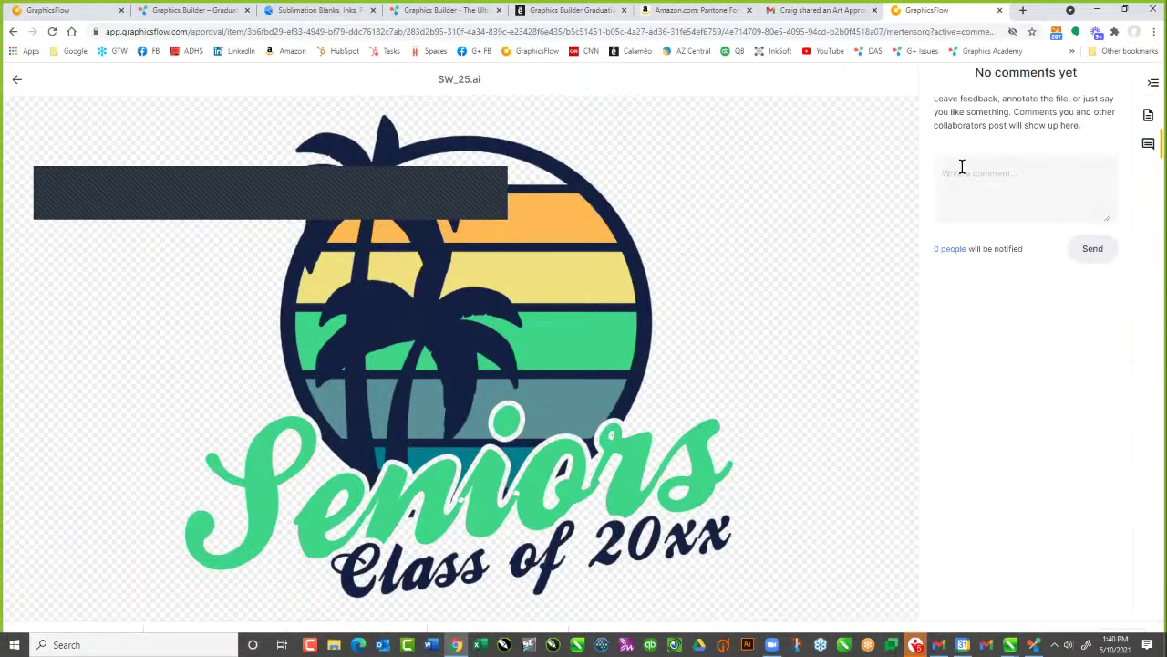
pyautogui.click(949, 166)
pyautogui.write('Love this design, can you mock up this design with Lincoln')
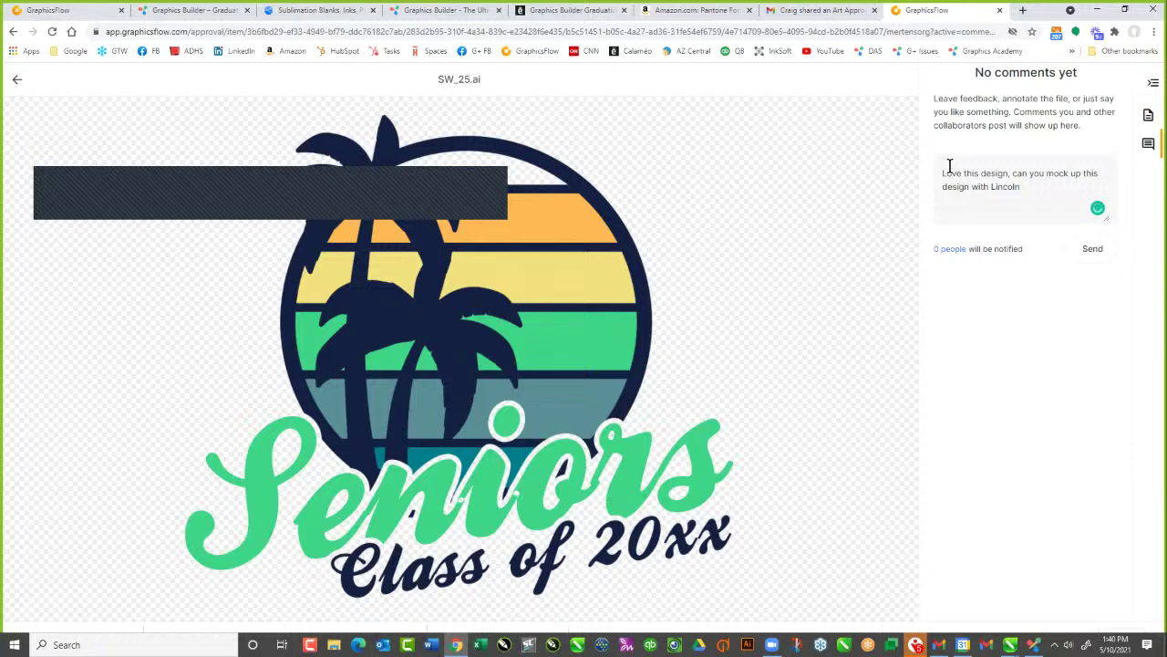
pyautogui.write('2021?')
pyautogui.click(1093, 249)
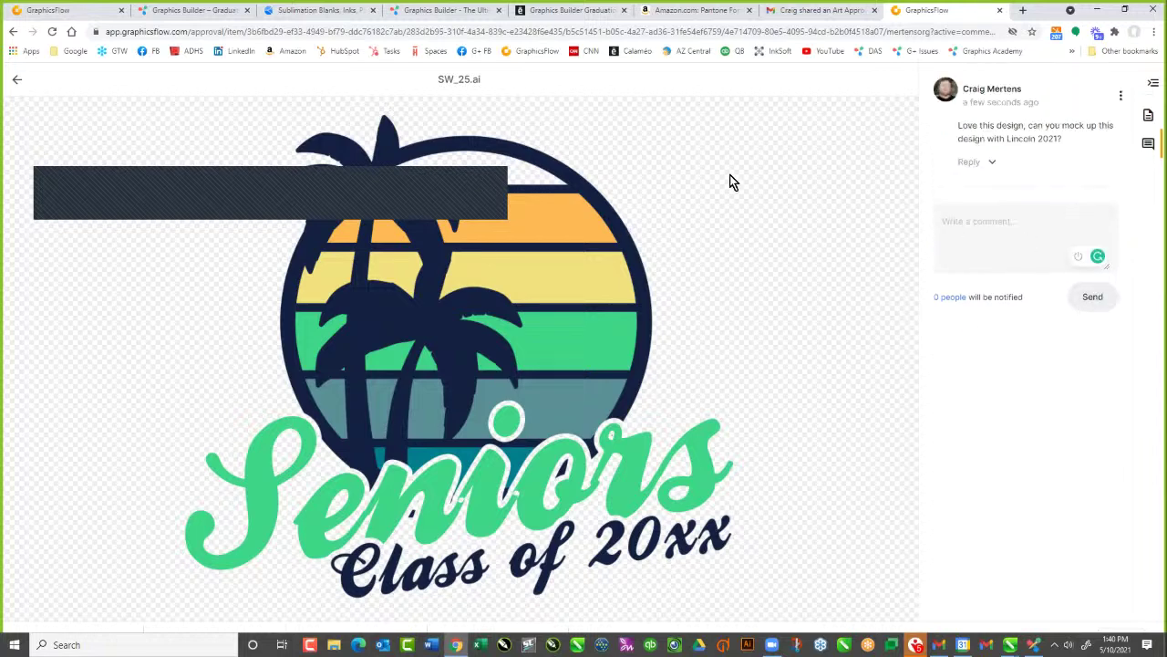
pyautogui.click(85, 14)
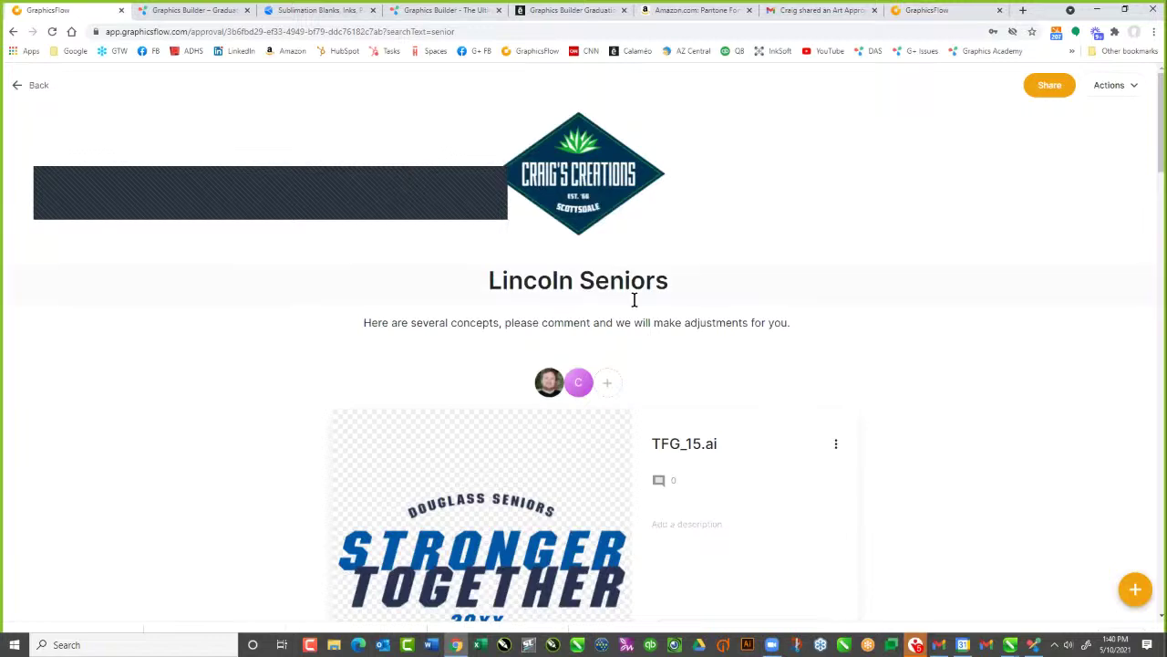
# As owner, reopen the Lincoln Seniors approval from the list and show SW_25.ai's comments
pyautogui.click(20, 87)
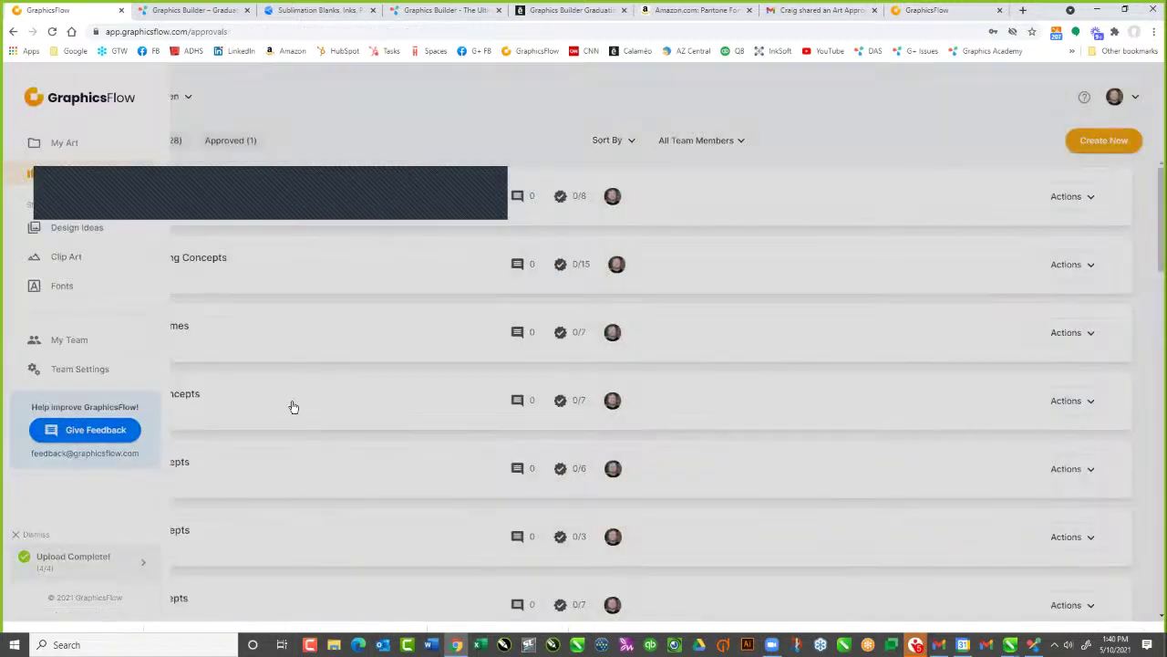
pyautogui.scroll(-3, 450, 410)
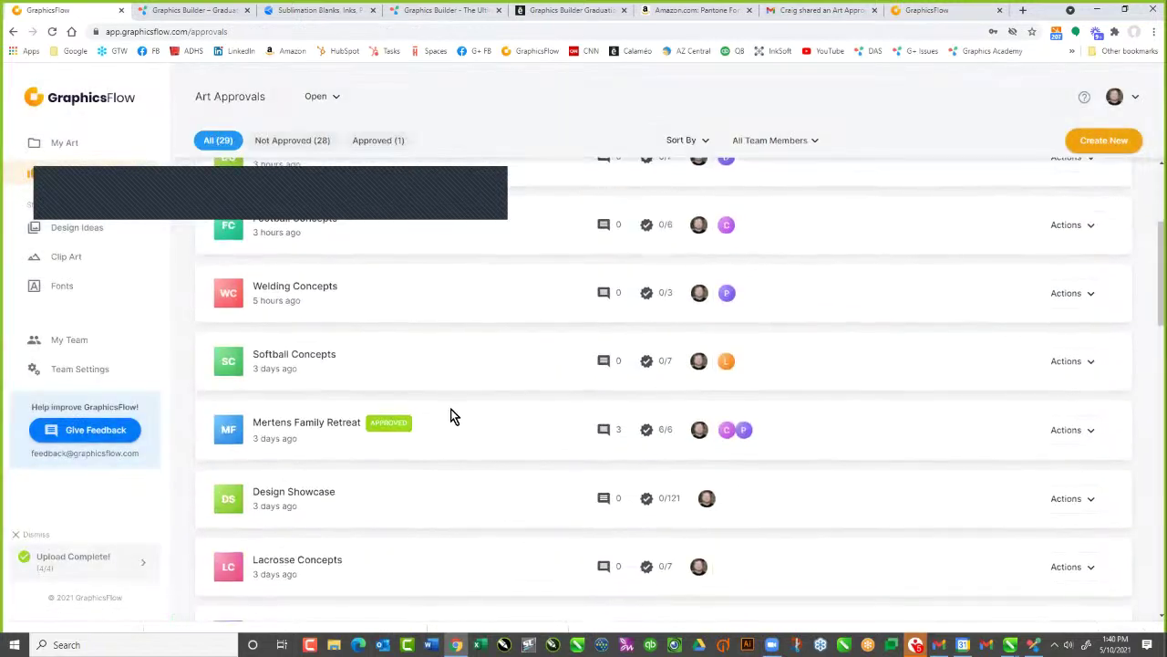
pyautogui.scroll(-3, 450, 417)
pyautogui.scroll(6, 358, 444)
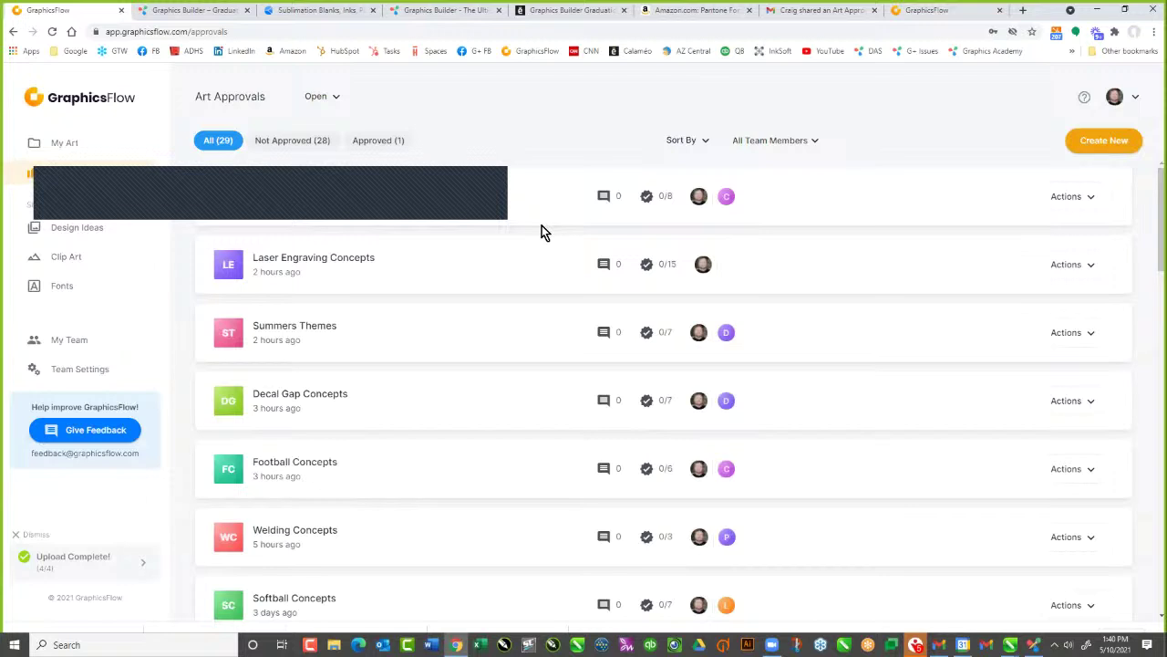
pyautogui.click(285, 191)
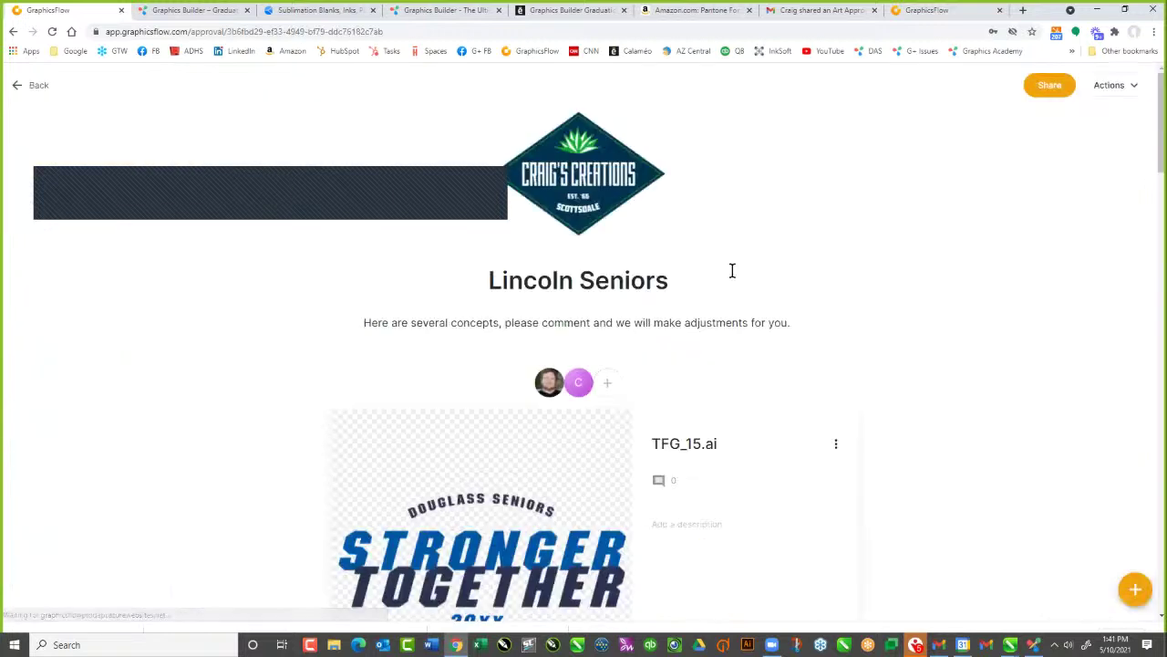
pyautogui.scroll(-3, 775, 383)
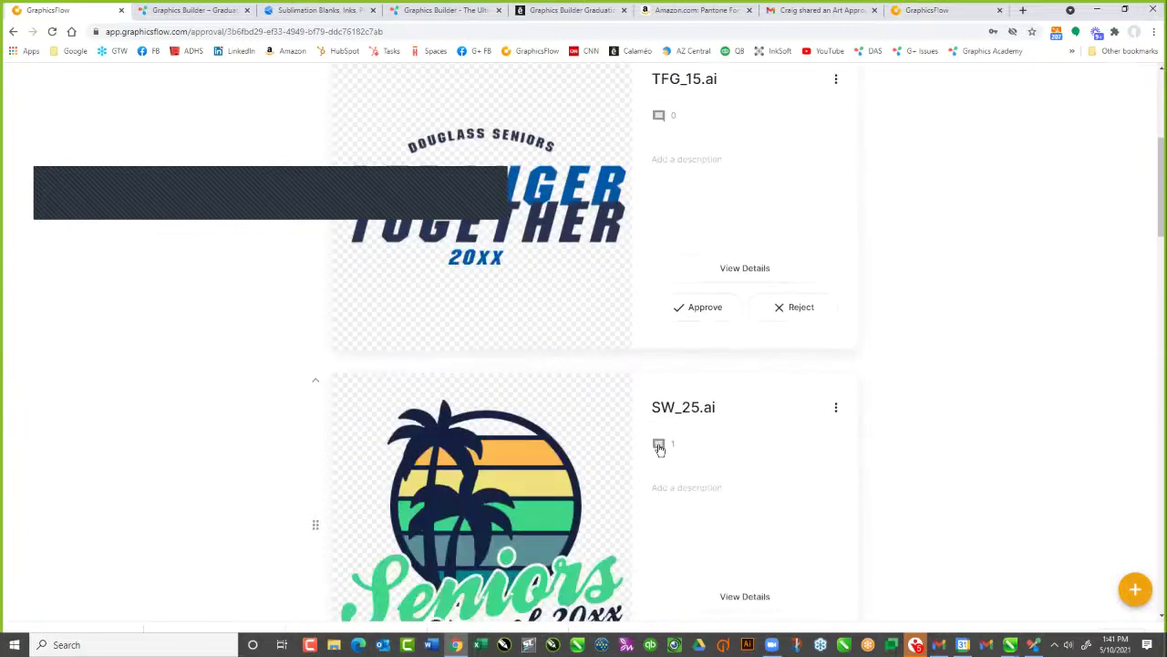
pyautogui.click(656, 447)
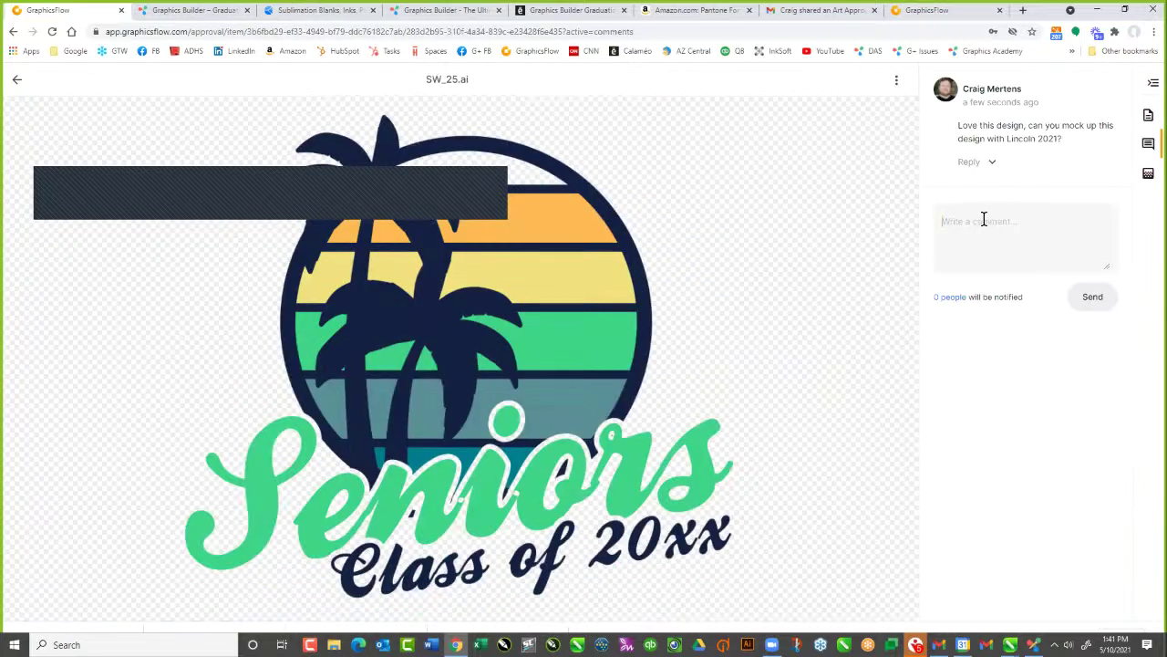
# Reply 'Sure, let me send it over' on SW_25.ai, then return to the project page
pyautogui.click(984, 219)
pyautogui.write('Sure, ')
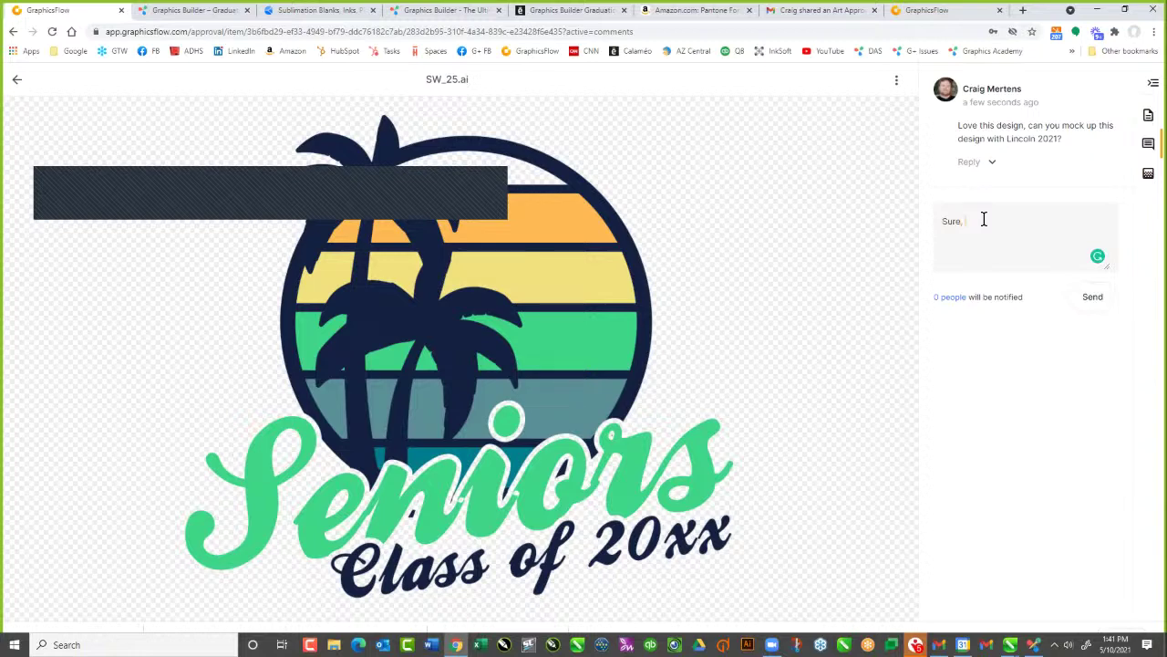
pyautogui.write('let me send it over')
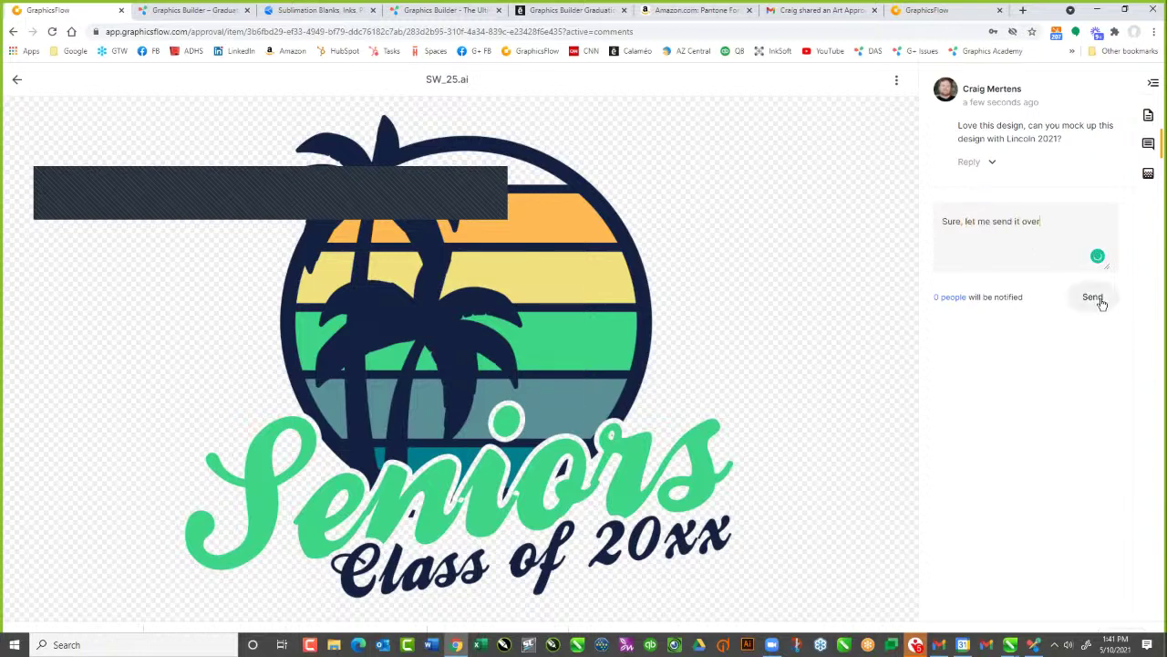
pyautogui.click(1092, 298)
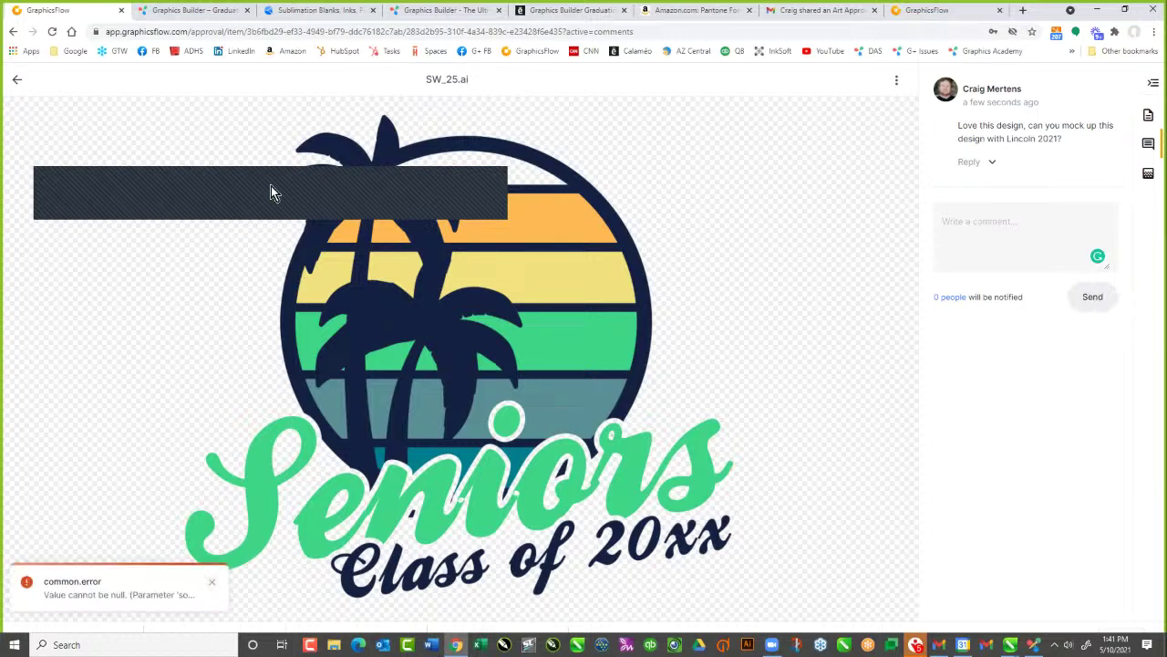
pyautogui.click(17, 80)
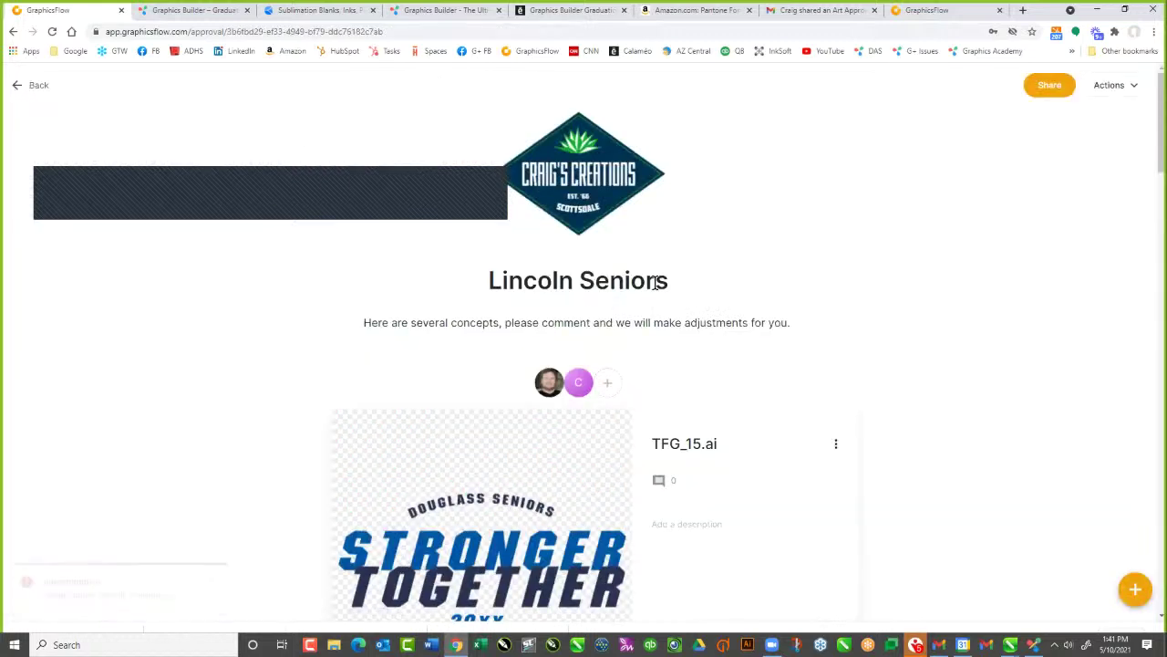
pyautogui.scroll(-5, 729, 349)
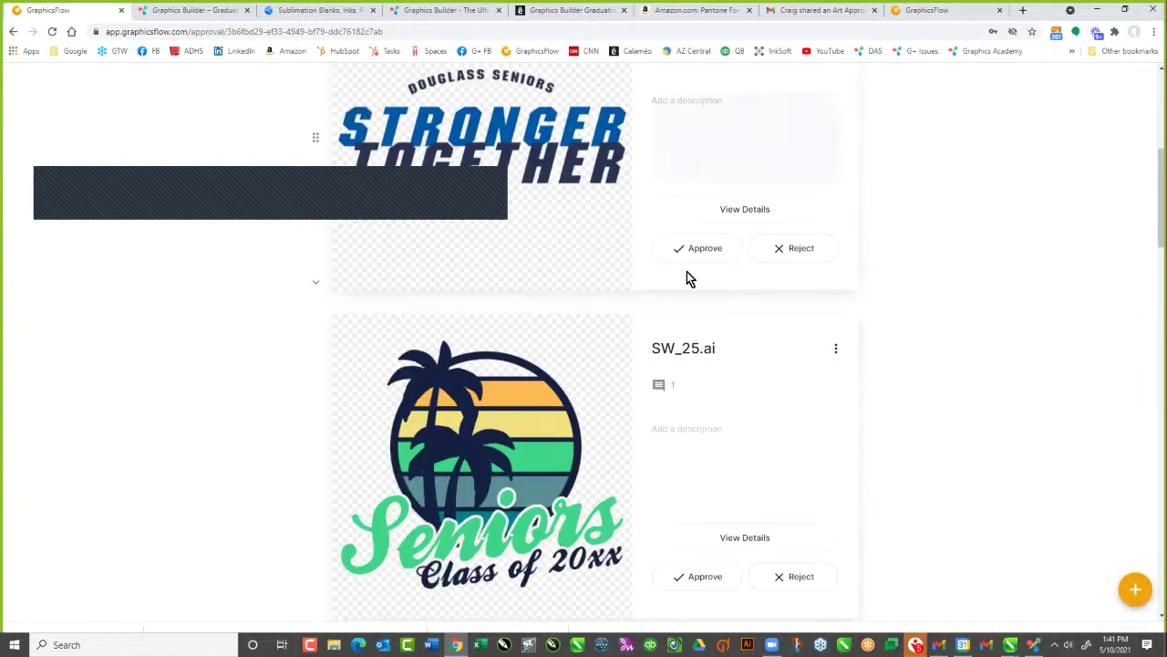
pyautogui.scroll(-1, 642, 278)
pyautogui.scroll(6, 693, 274)
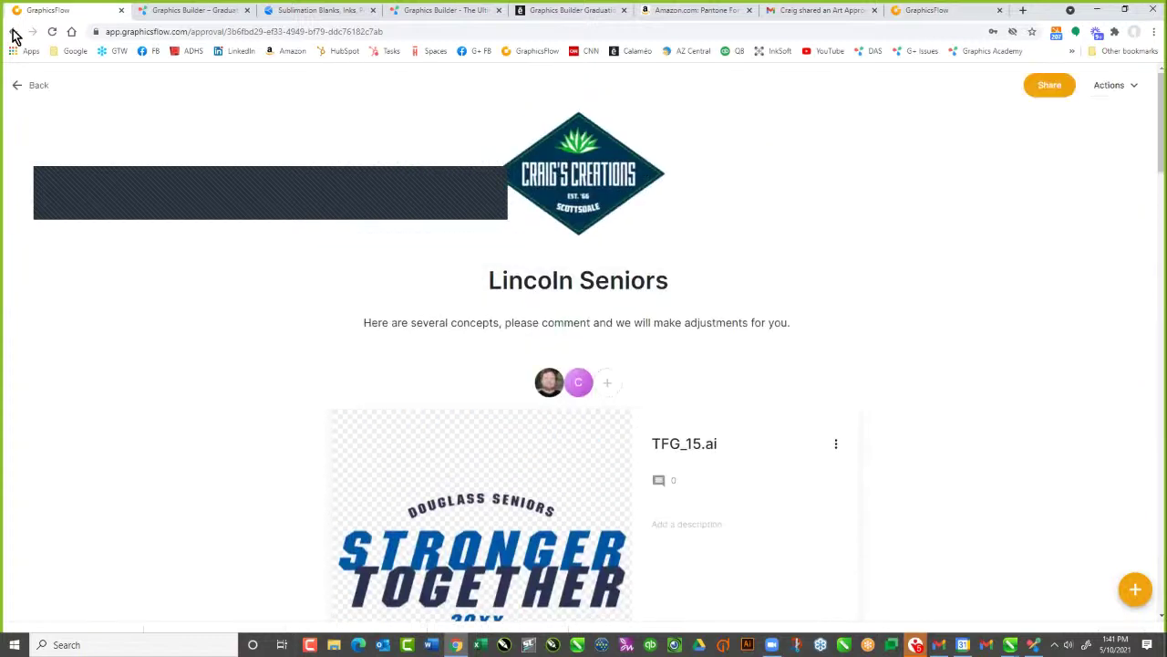
pyautogui.click(13, 32)
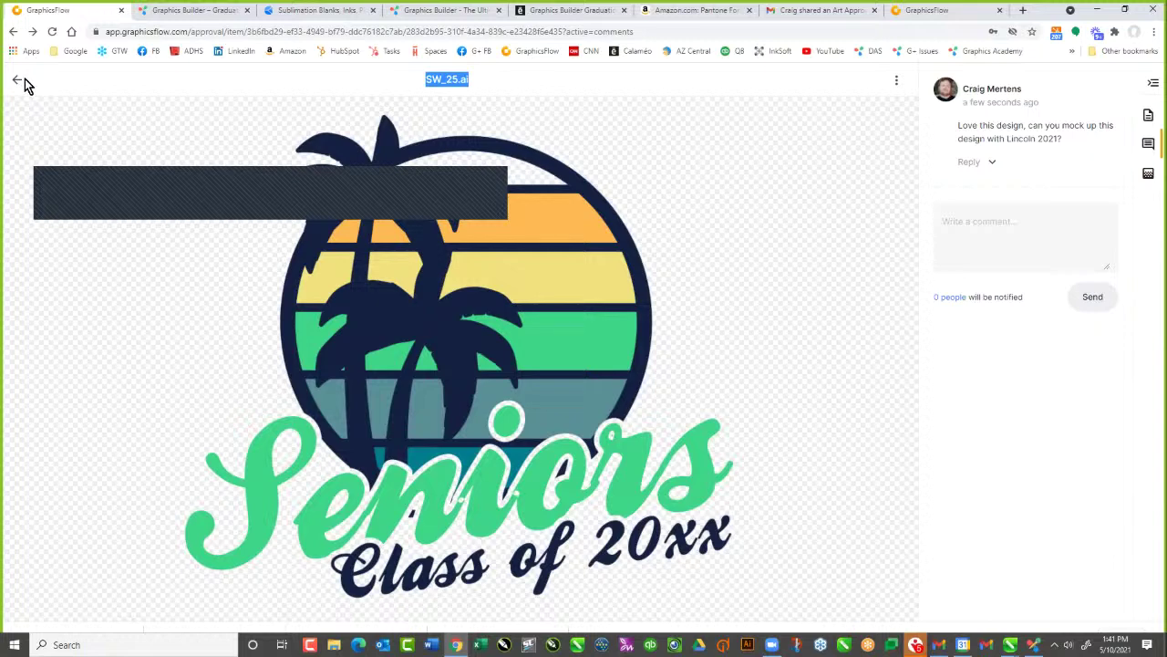
pyautogui.click(17, 82)
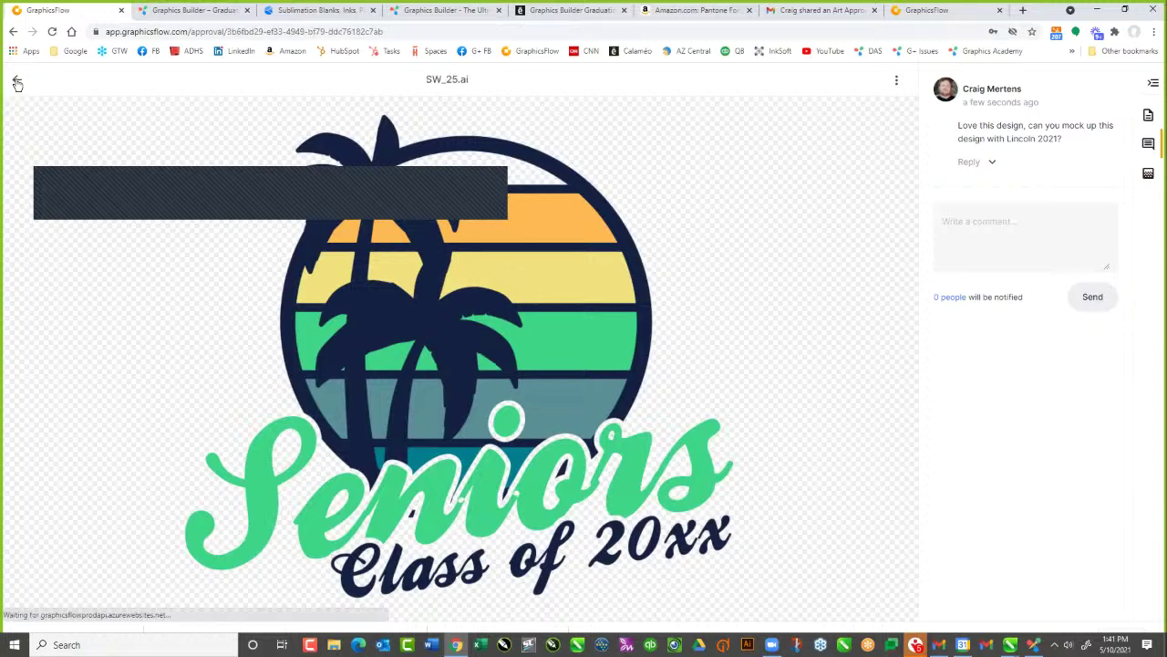
pyautogui.click(16, 82)
pyautogui.scroll(-3, 601, 401)
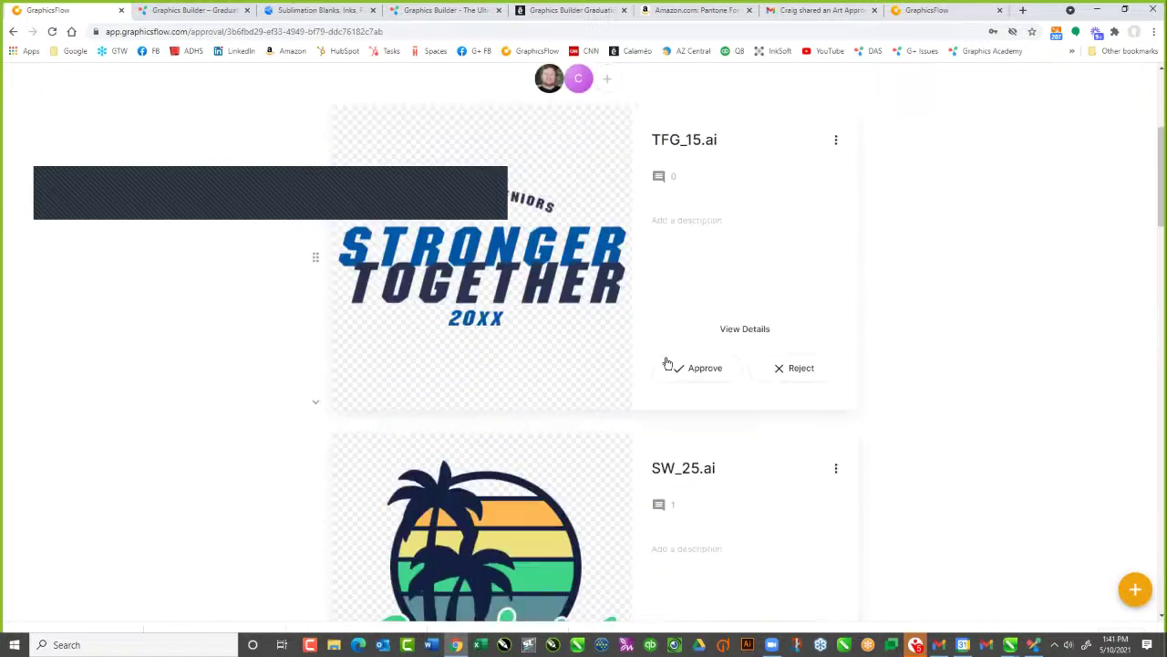
pyautogui.scroll(1, 749, 357)
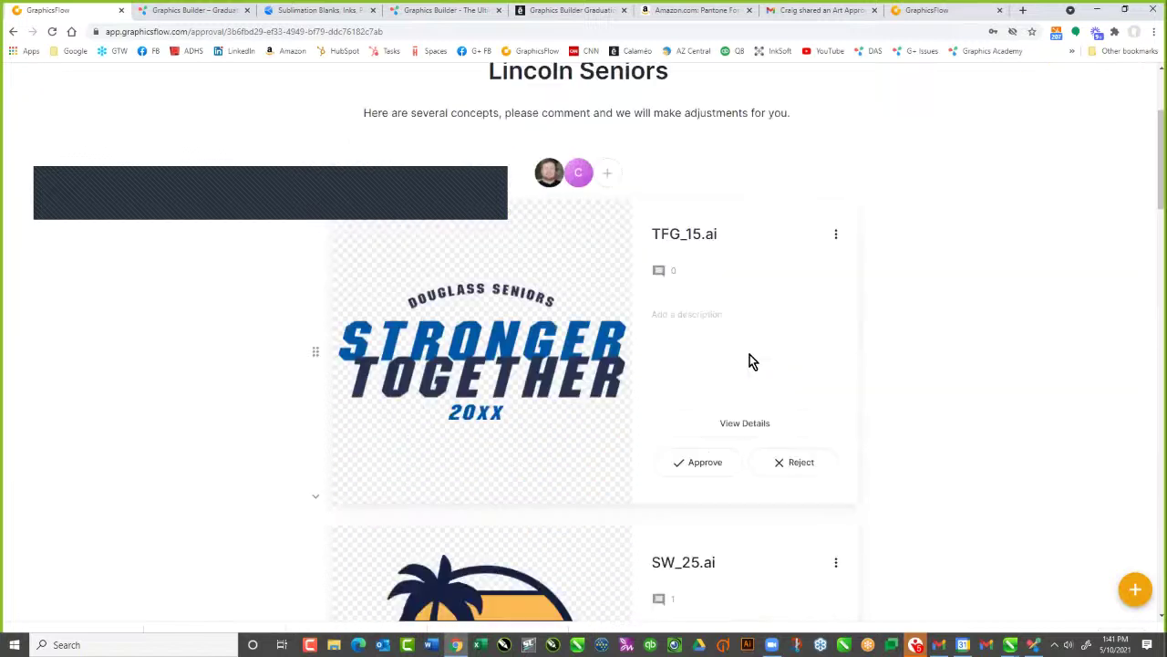
pyautogui.scroll(-3, 749, 358)
pyautogui.scroll(-15, 750, 360)
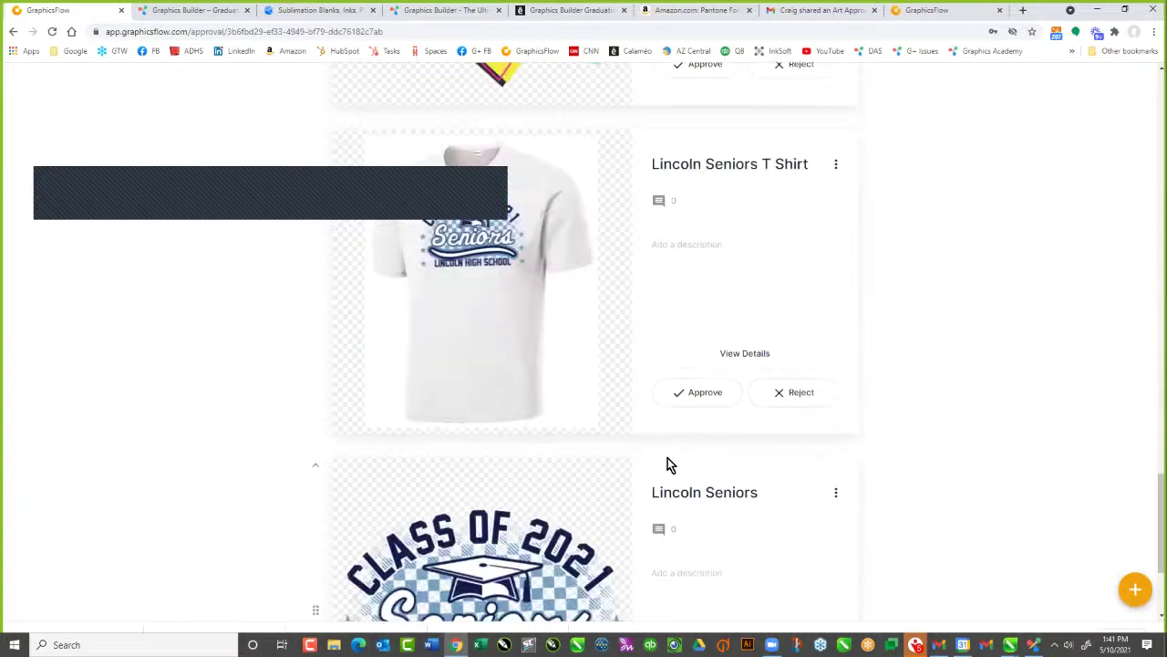
pyautogui.scroll(4, 770, 383)
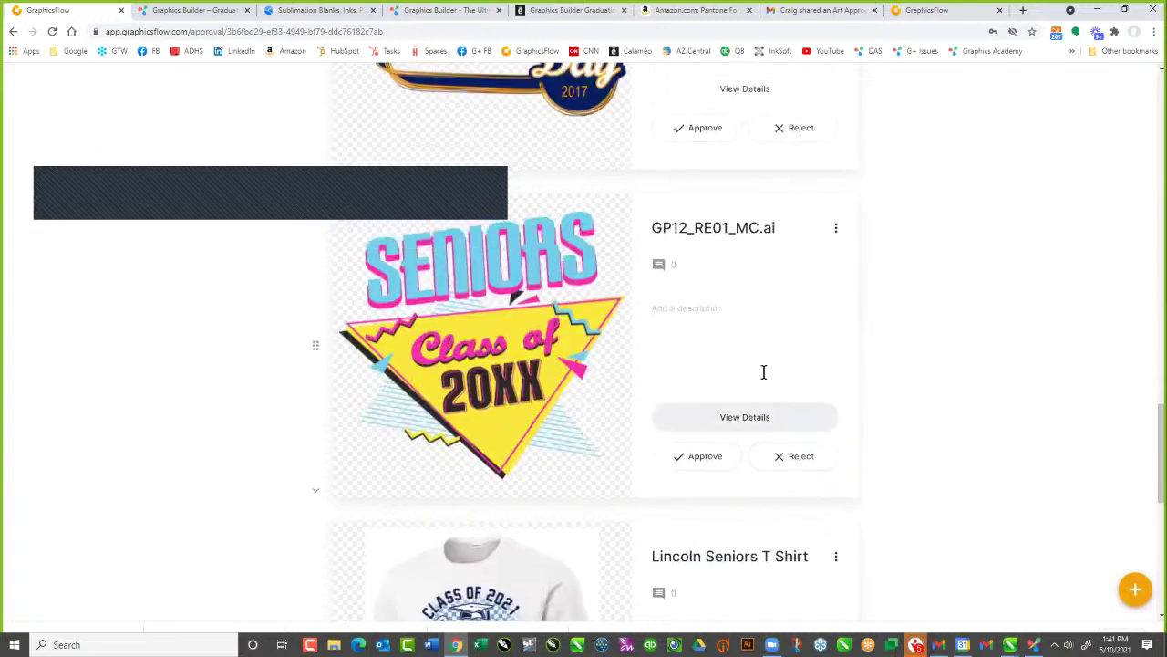
pyautogui.scroll(4, 764, 372)
pyautogui.scroll(4, 766, 374)
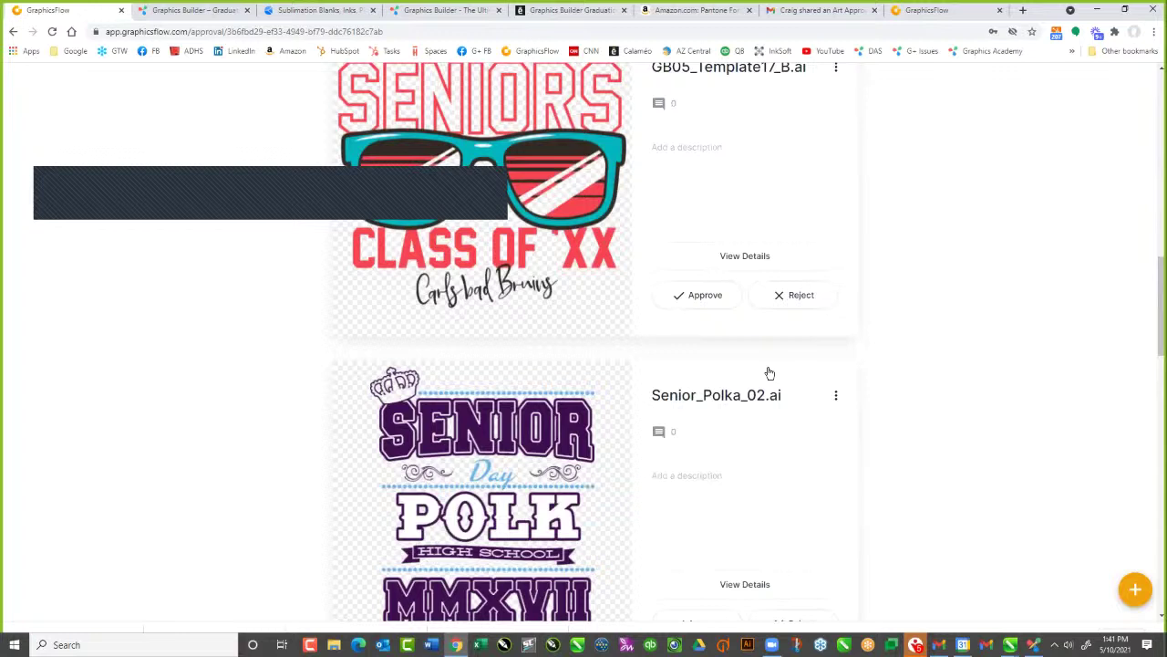
pyautogui.scroll(5, 770, 372)
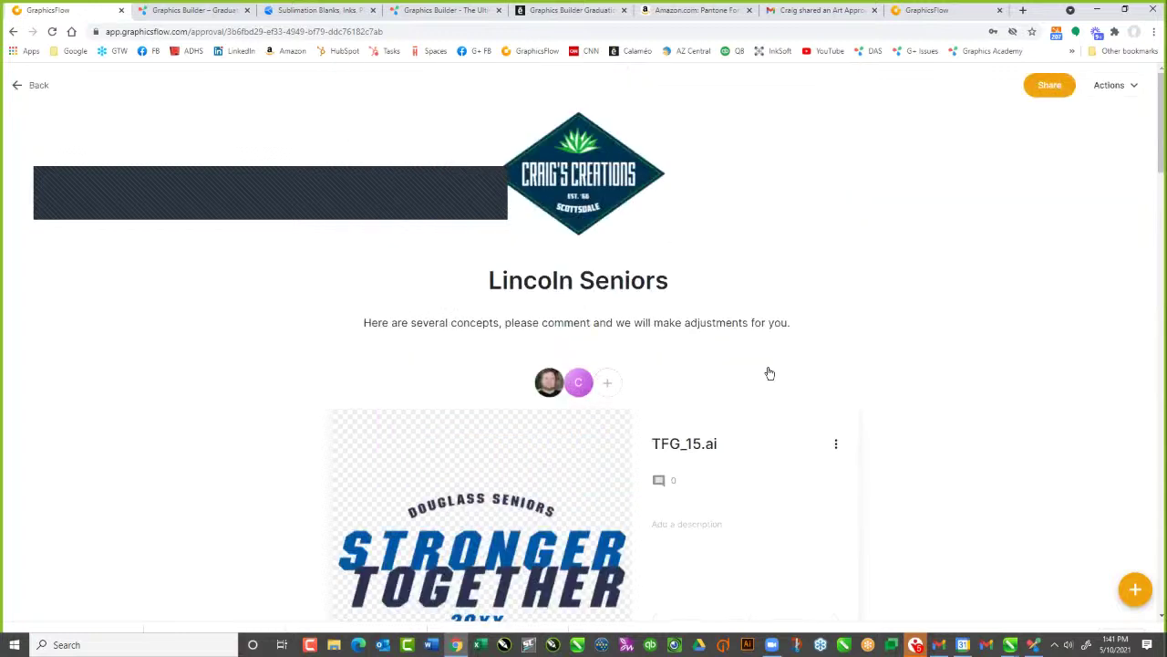
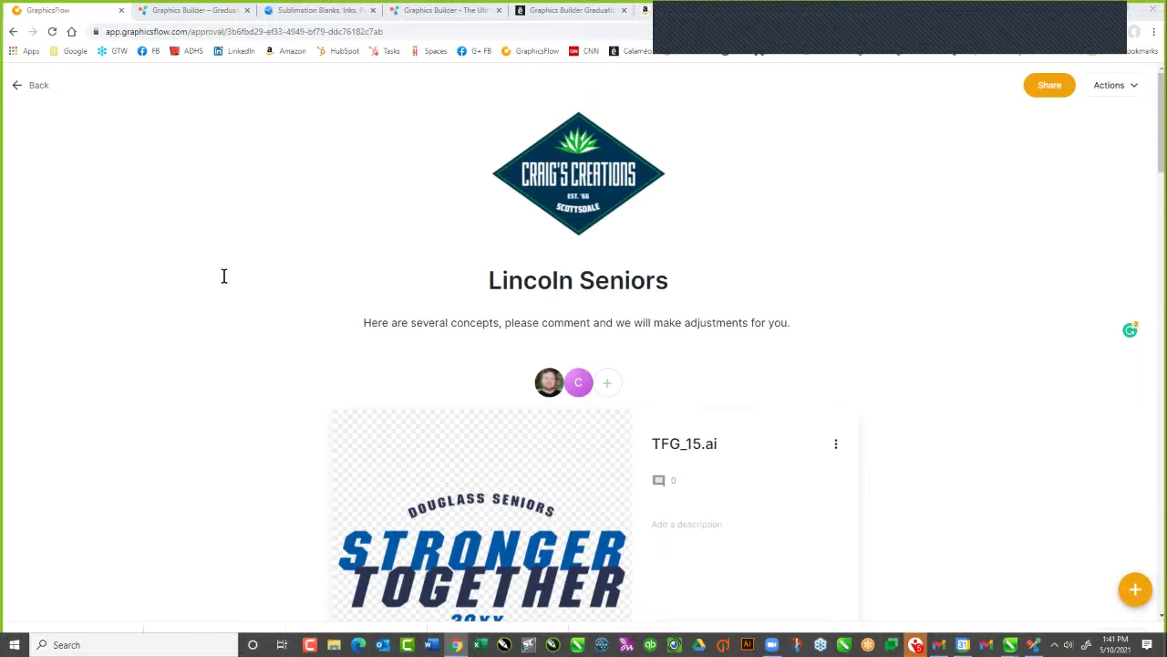
# Scroll through the Lincoln Seniors approval page and return to the Art Approvals list
pyautogui.scroll(-2, 974, 324)
pyautogui.scroll(-2, 973, 321)
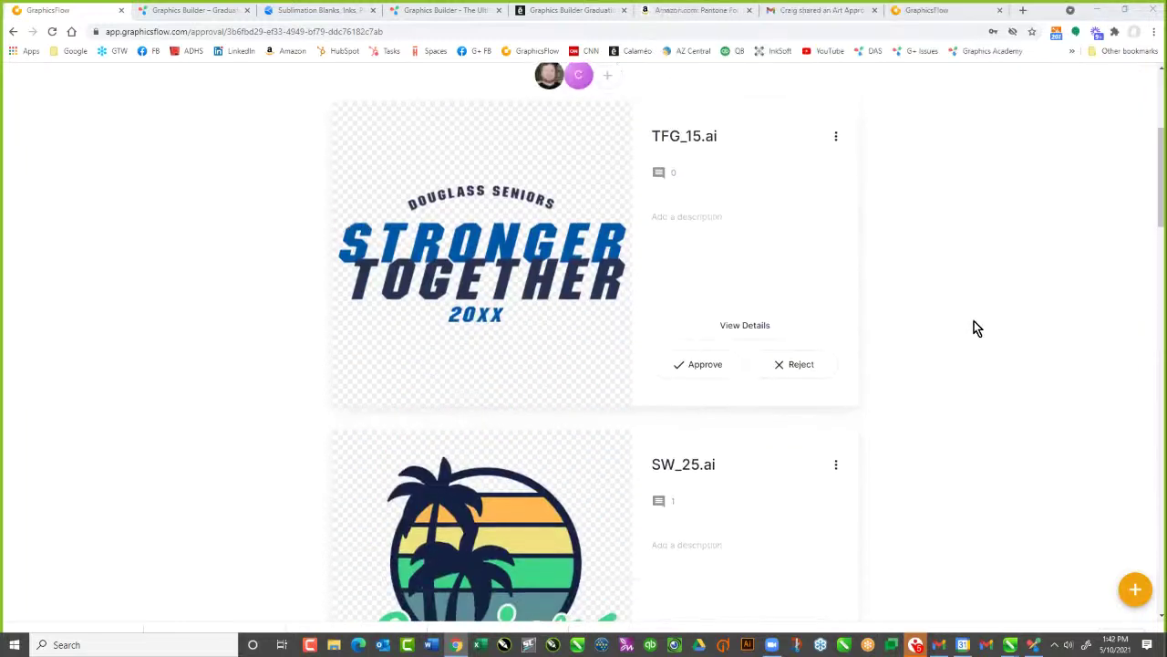
pyautogui.scroll(-3, 974, 319)
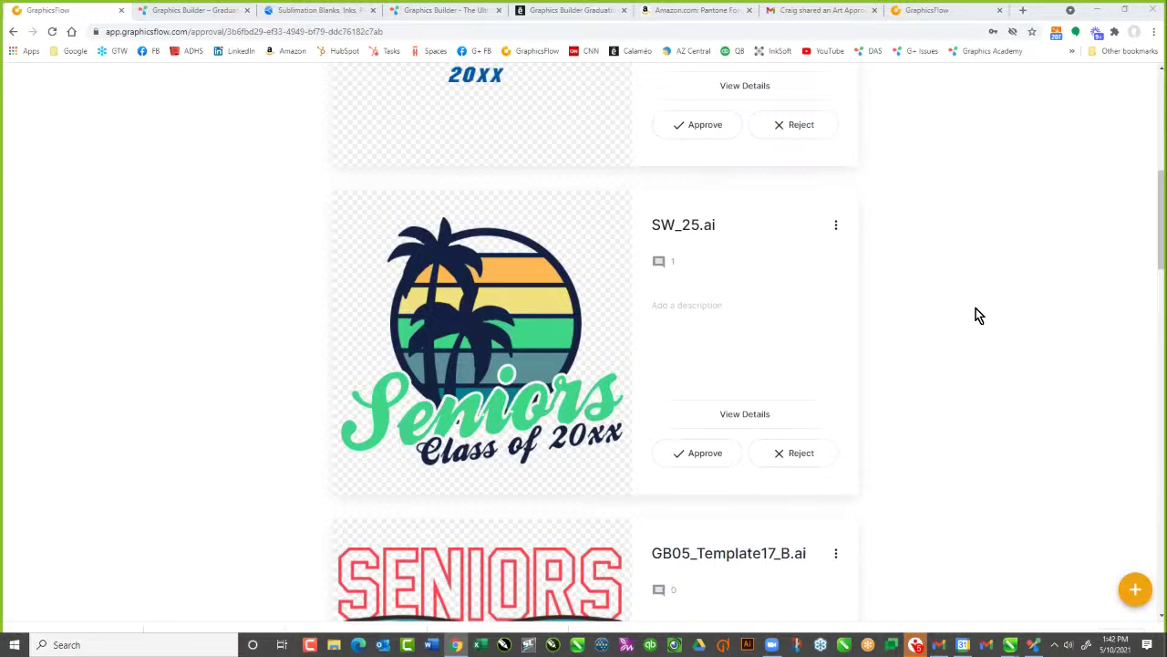
pyautogui.scroll(1, 1156, 99)
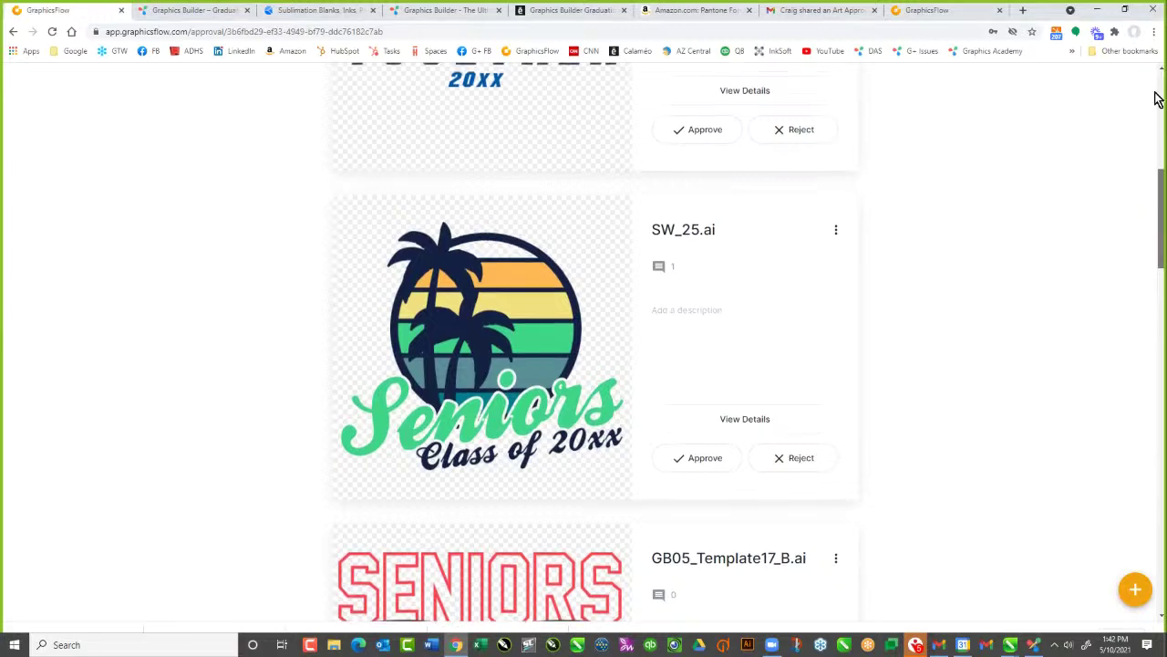
pyautogui.click(1156, 98)
pyautogui.scroll(-10, 1134, 307)
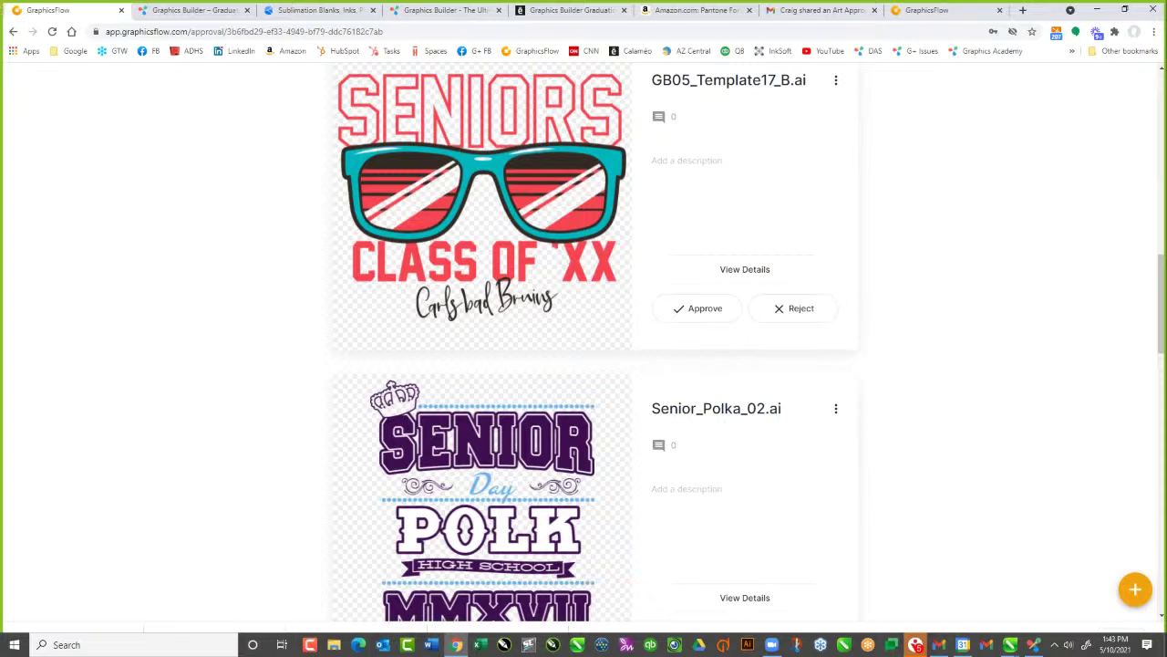
pyautogui.scroll(7, 120, 232)
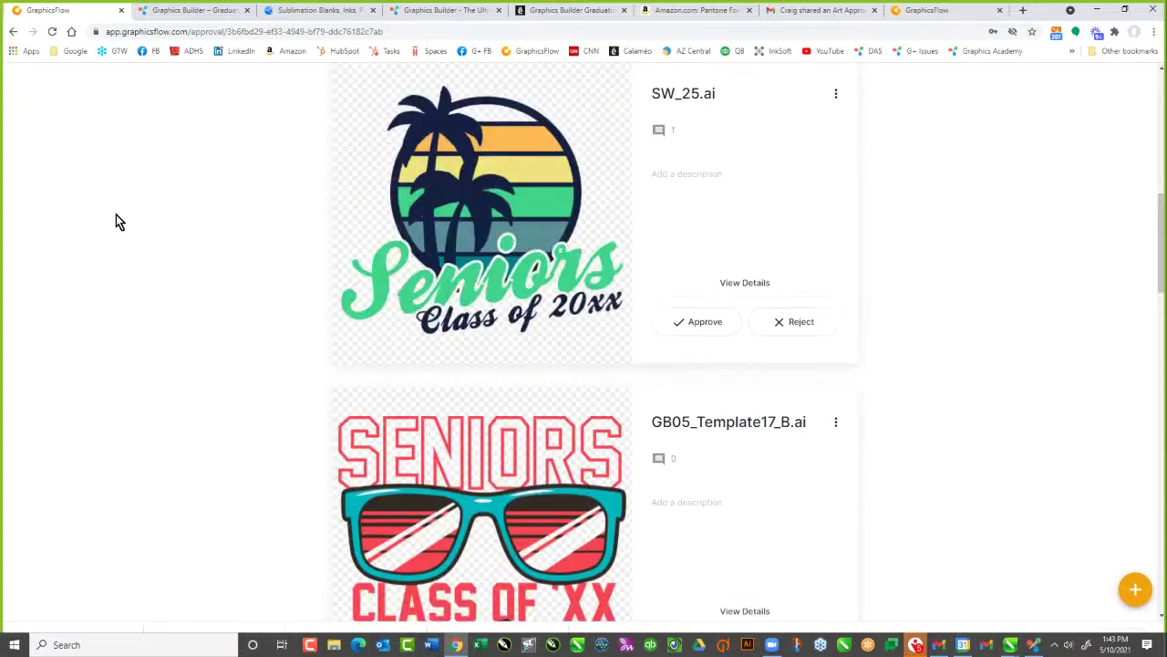
pyautogui.scroll(5, 150, 205)
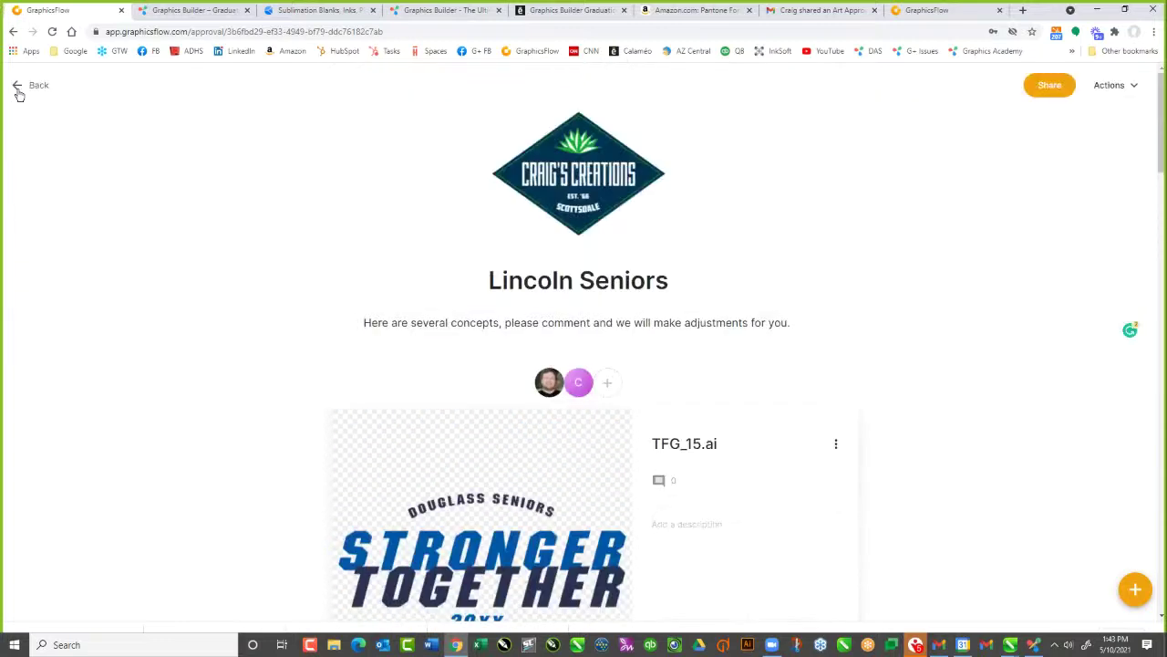
pyautogui.click(16, 88)
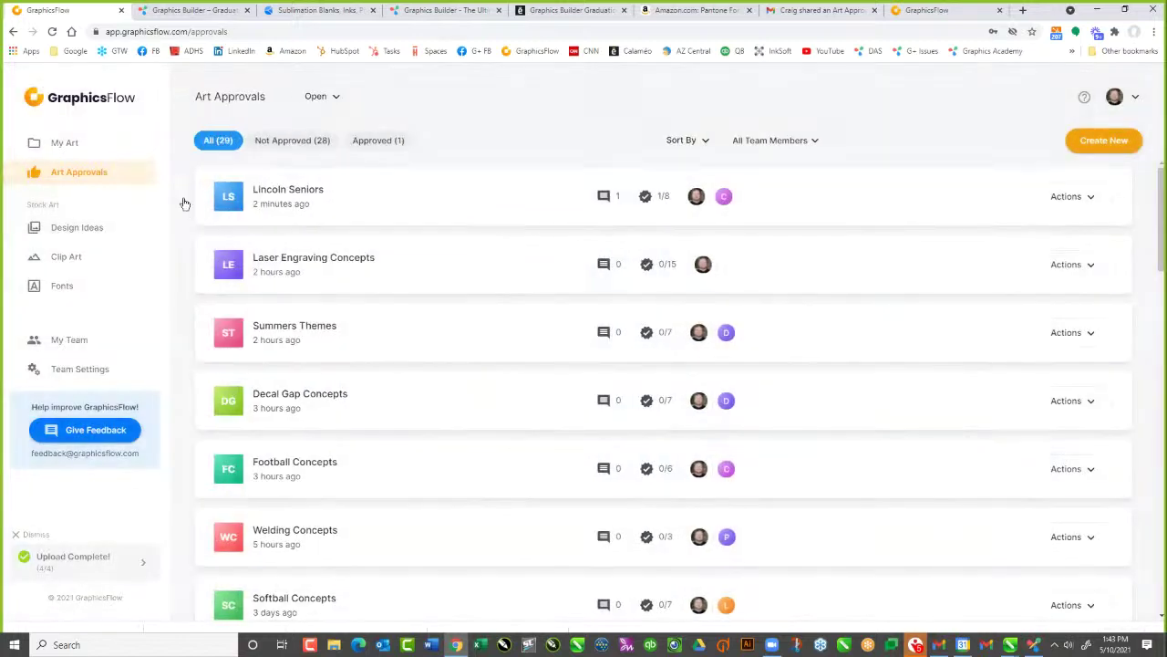
# Open the My Art > Graphics Builder > Graduation Edition templates folder
pyautogui.click(66, 145)
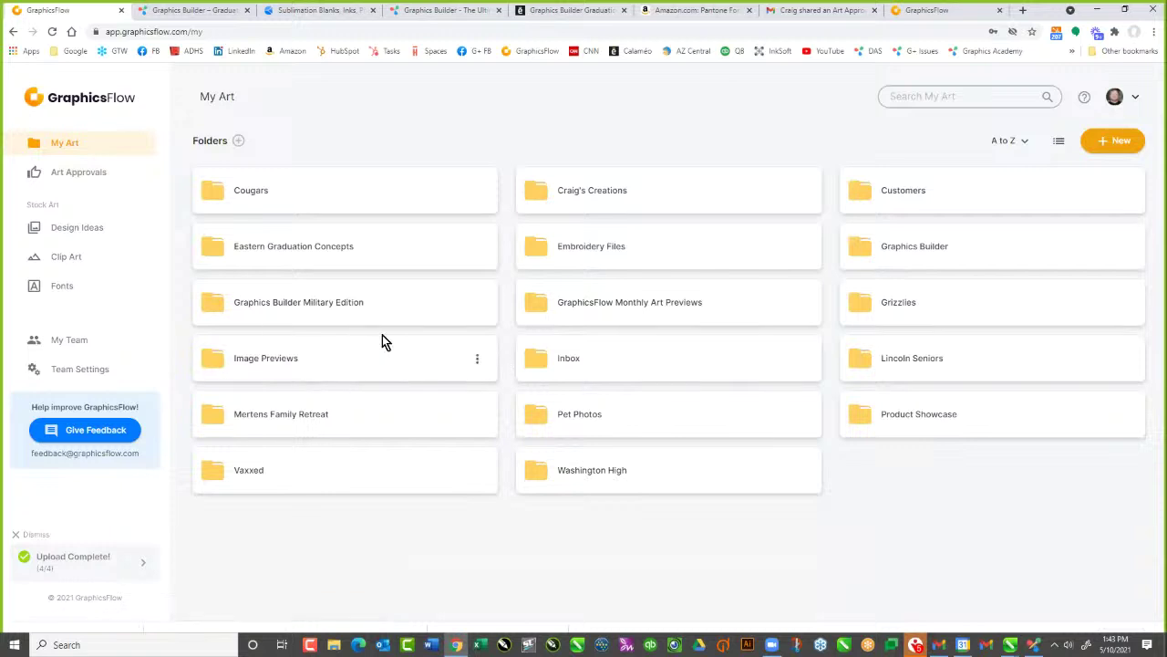
pyautogui.click(901, 252)
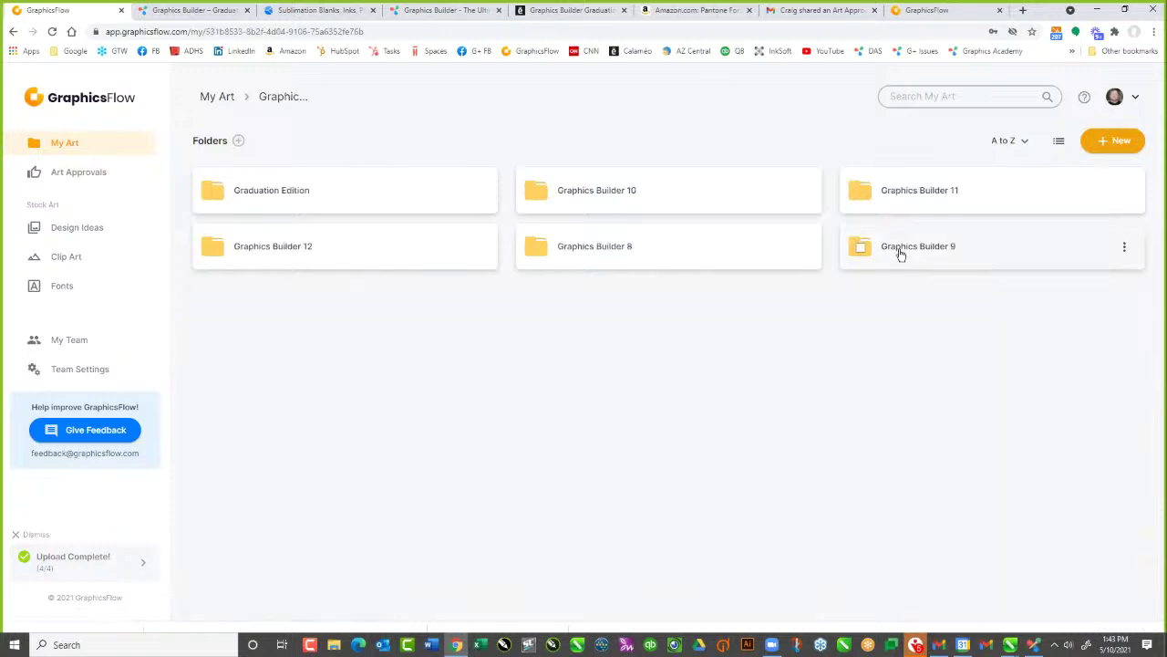
pyautogui.click(272, 199)
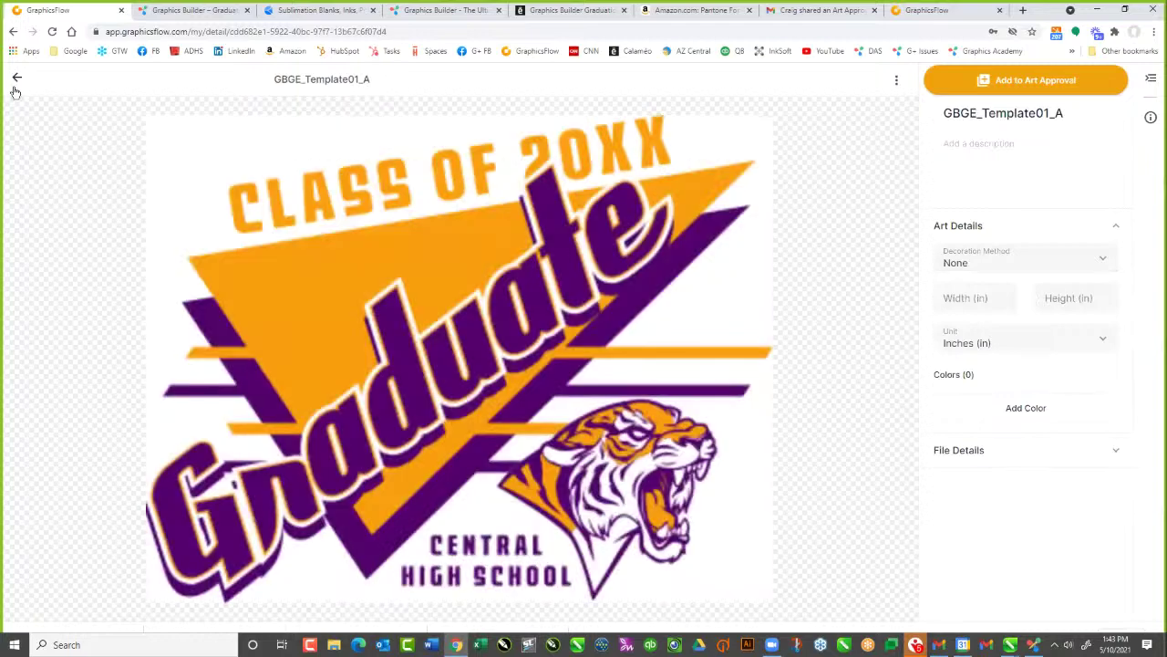
pyautogui.click(27, 78)
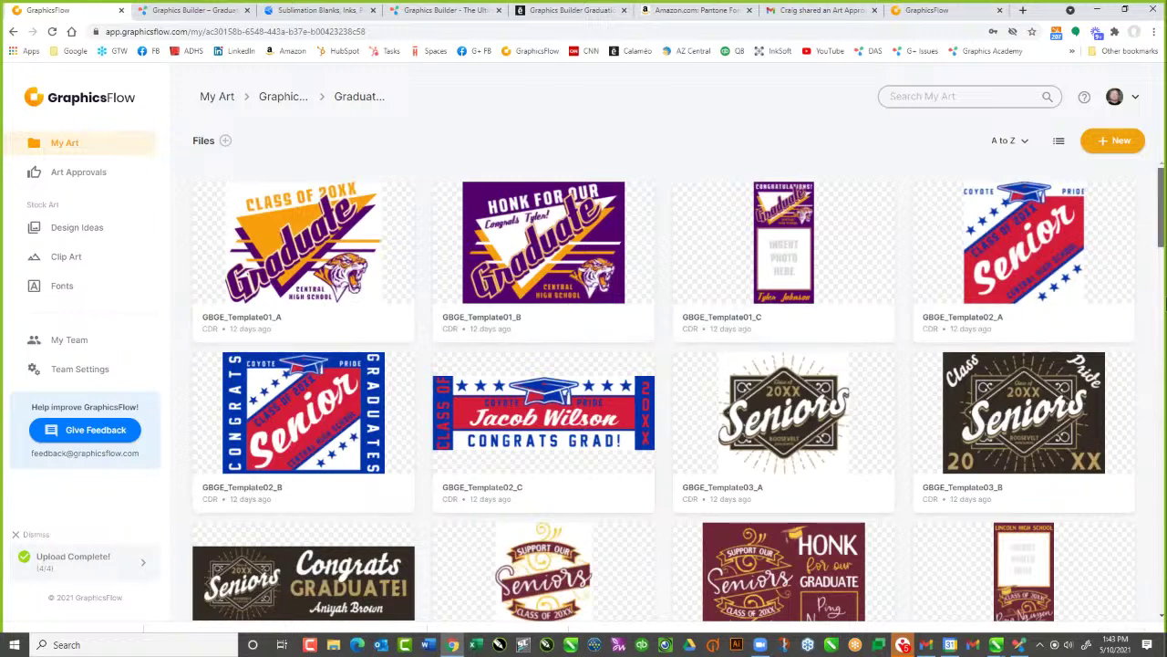
# Browse the GBGE graduation templates from Template01_A through Template20_C
pyautogui.scroll(-1, 1162, 290)
pyautogui.scroll(-2, 1163, 291)
pyautogui.scroll(-12, 1164, 438)
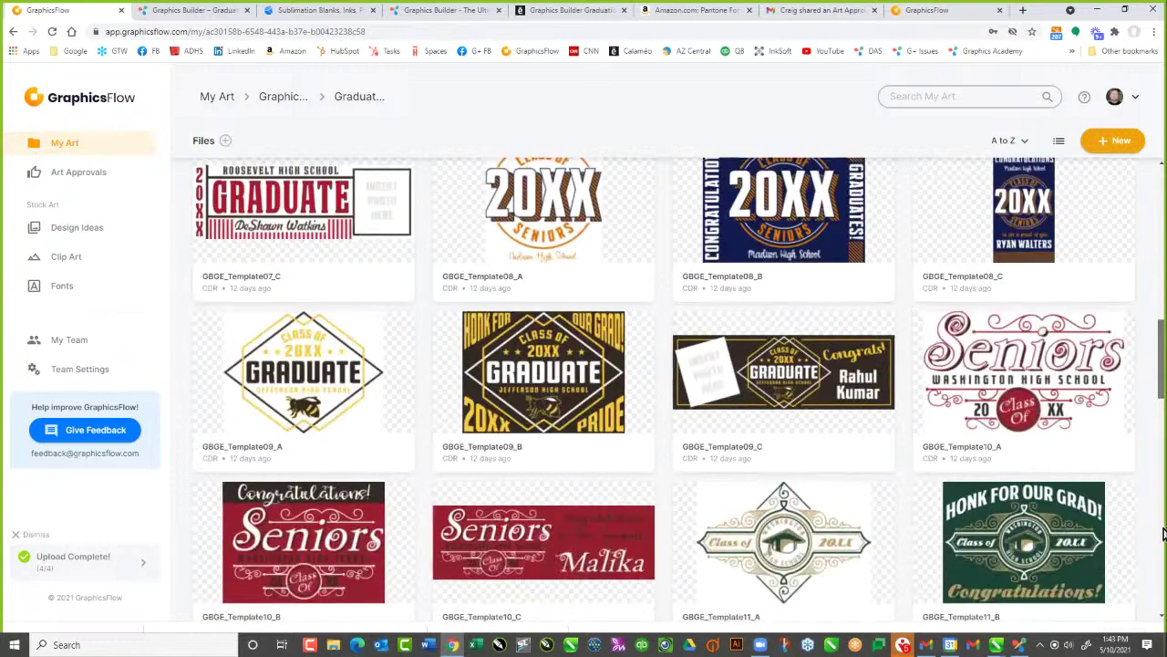
pyautogui.scroll(-10, 1163, 533)
pyautogui.scroll(-3, 1156, 620)
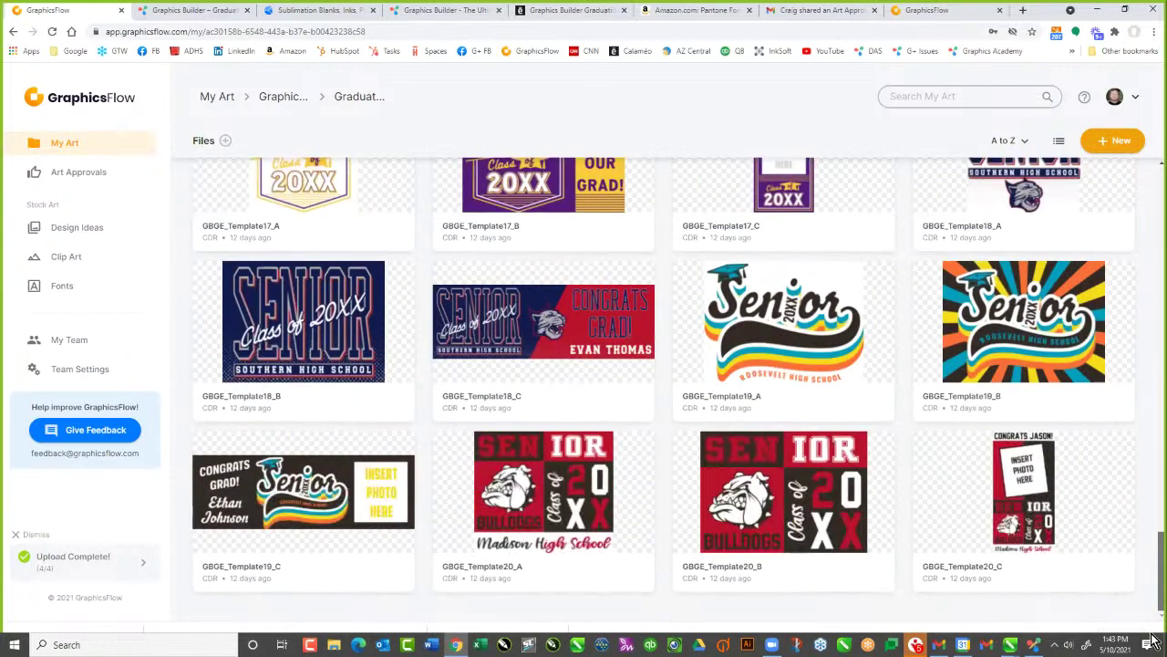
pyautogui.scroll(3, 1156, 365)
pyautogui.scroll(20, 912, 146)
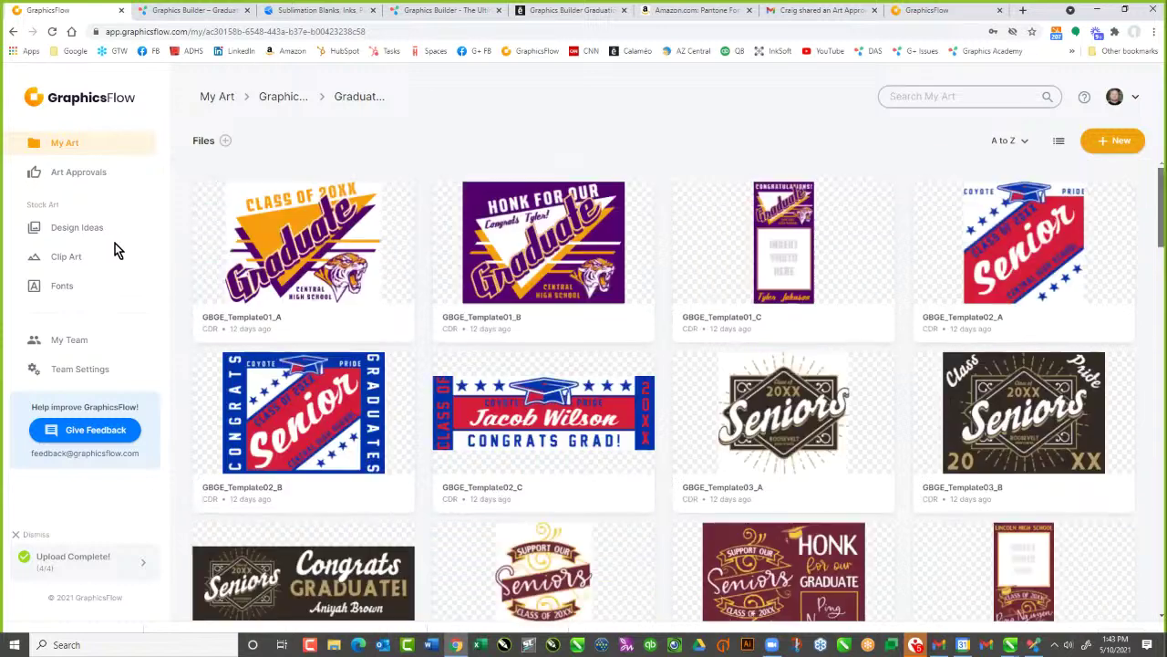
pyautogui.click(79, 173)
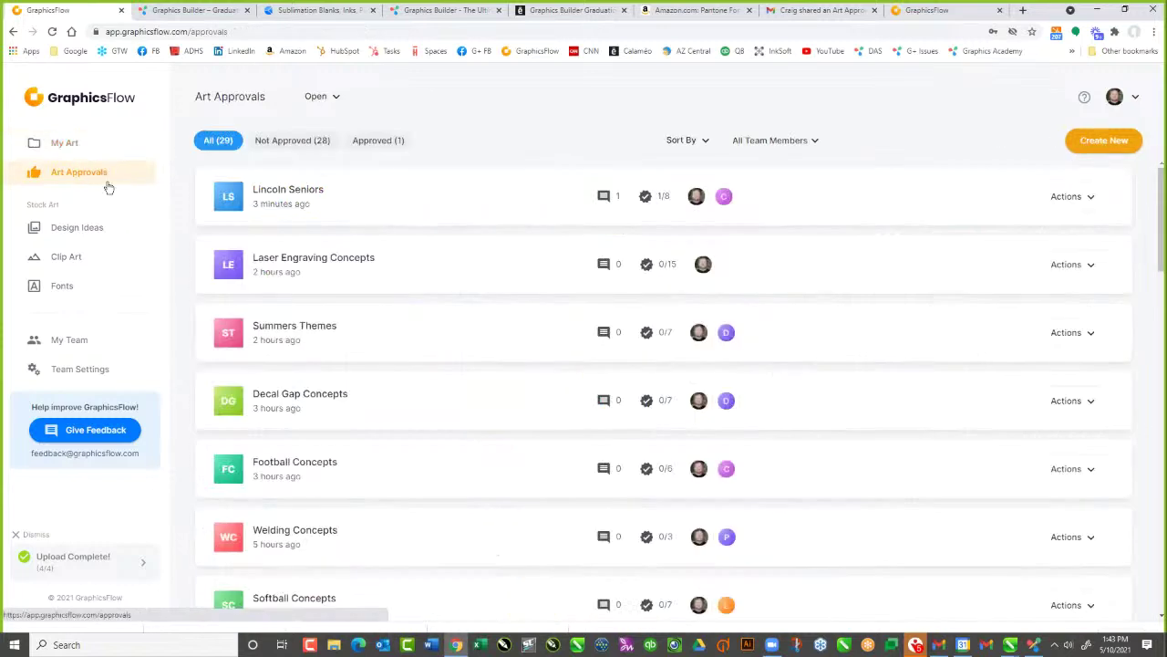
pyautogui.scroll(-3, 515, 412)
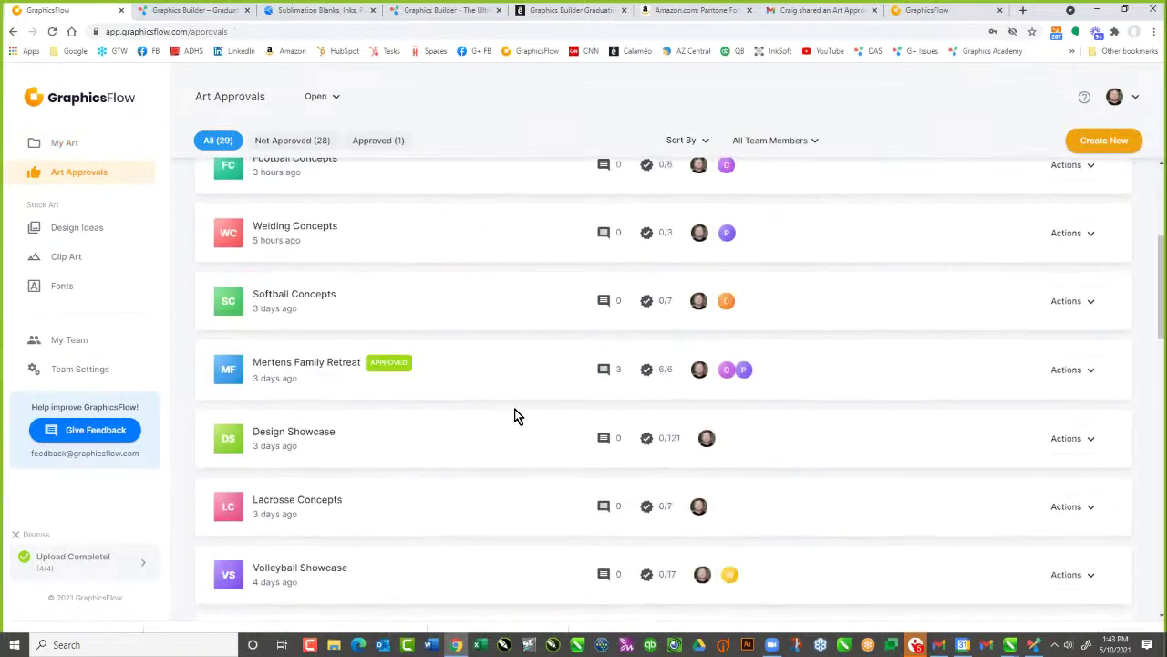
pyautogui.scroll(-7, 514, 410)
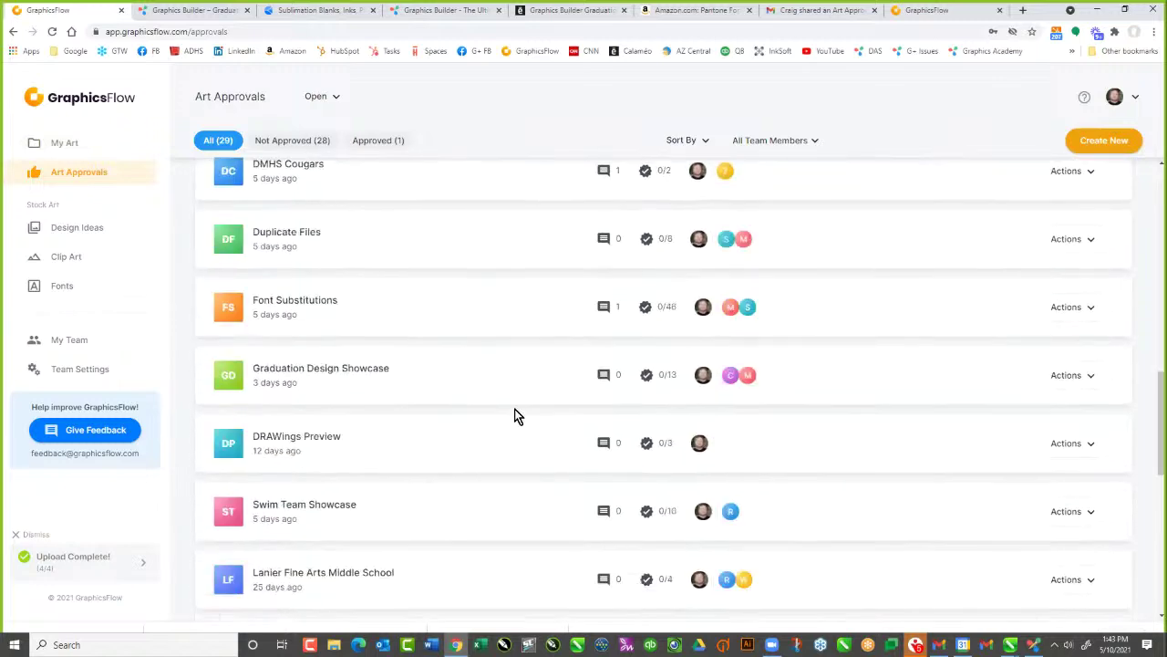
pyautogui.scroll(-6, 514, 415)
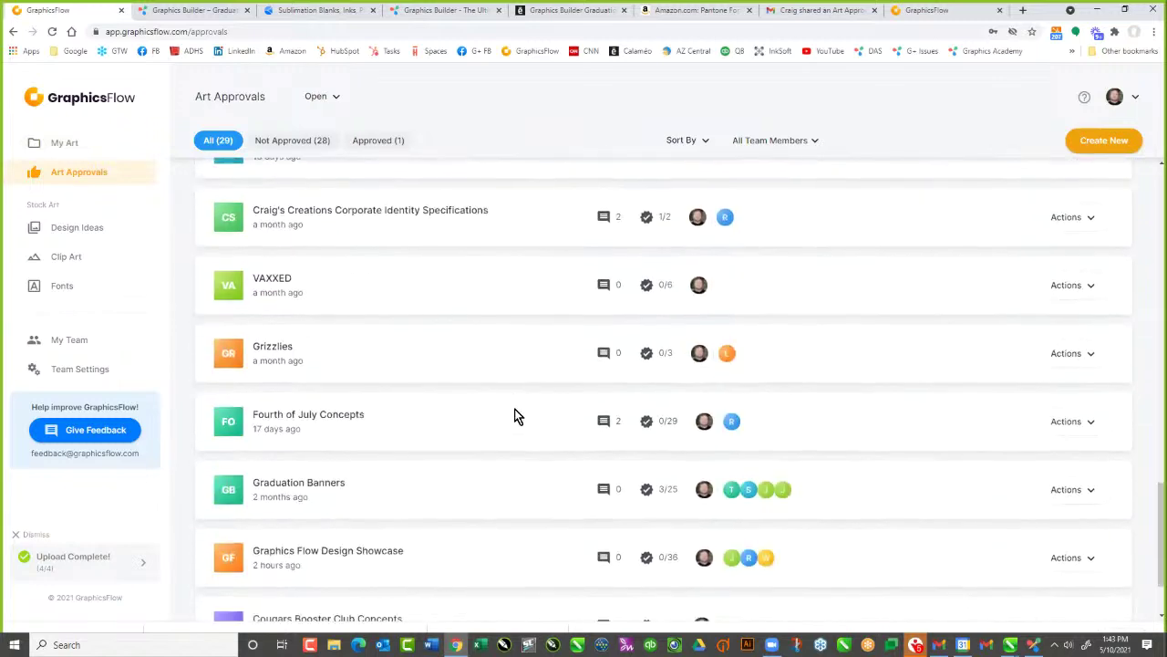
pyautogui.scroll(-1, 514, 415)
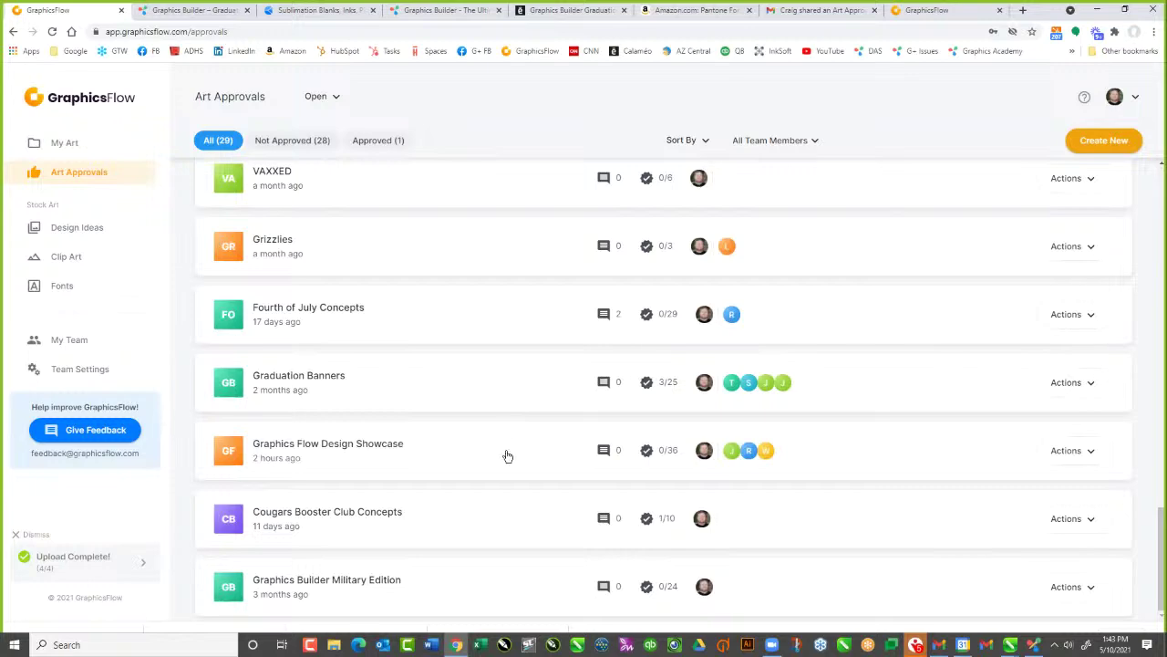
pyautogui.scroll(4, 499, 457)
pyautogui.scroll(5, 499, 457)
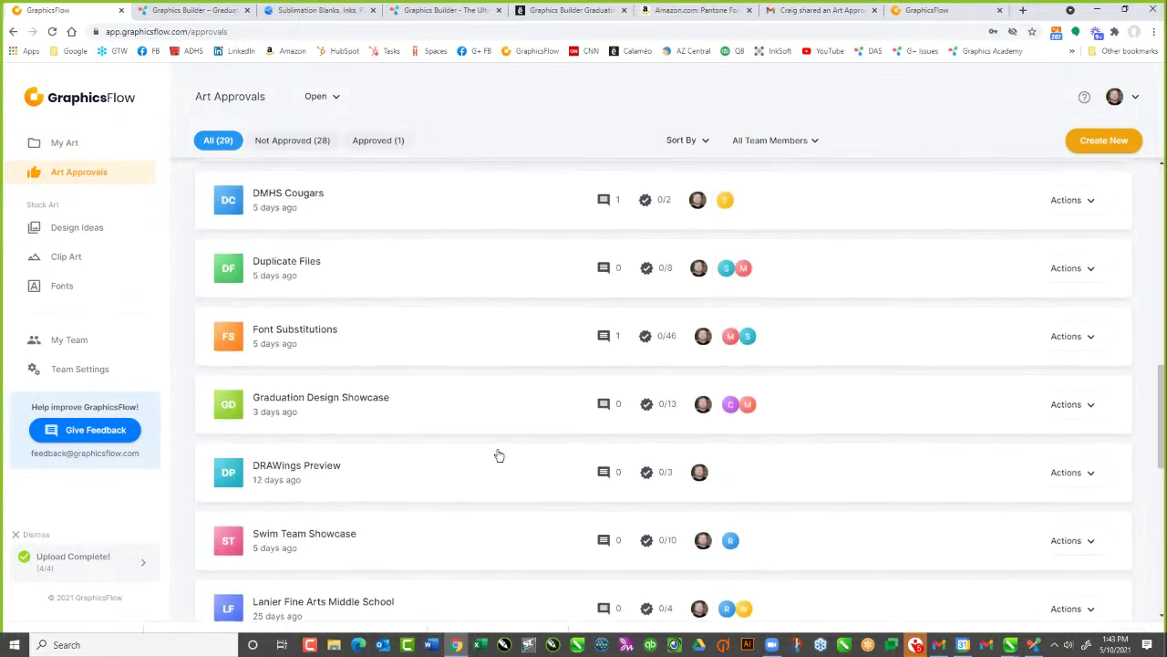
pyautogui.scroll(3, 498, 456)
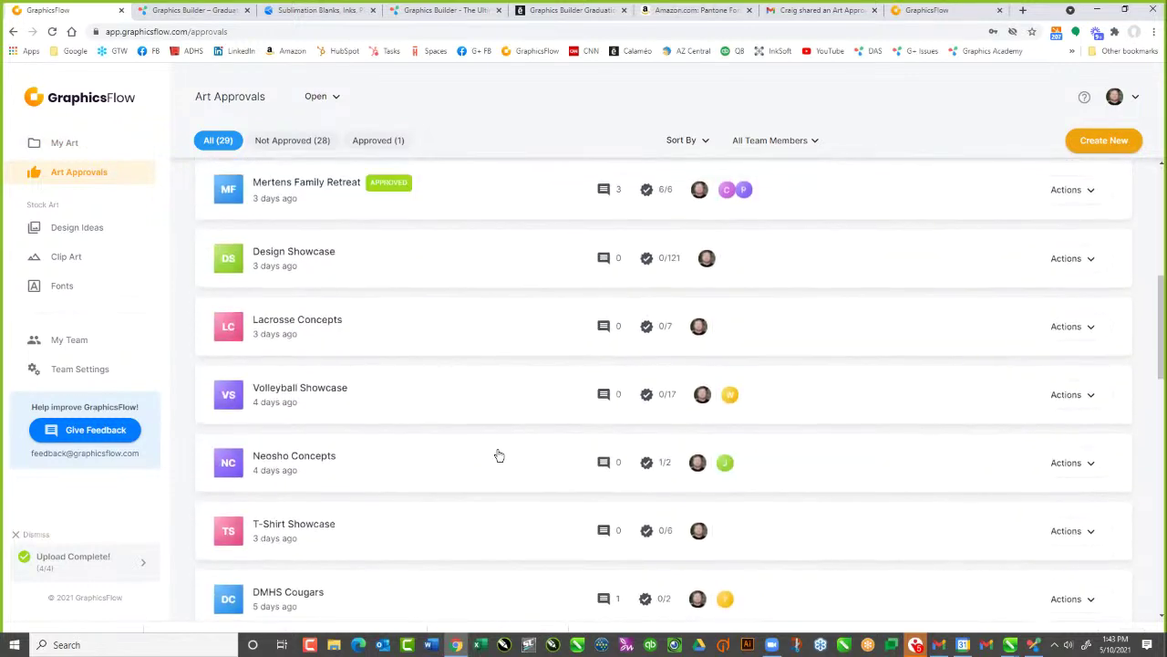
pyautogui.scroll(1, 498, 455)
pyautogui.scroll(3, 498, 456)
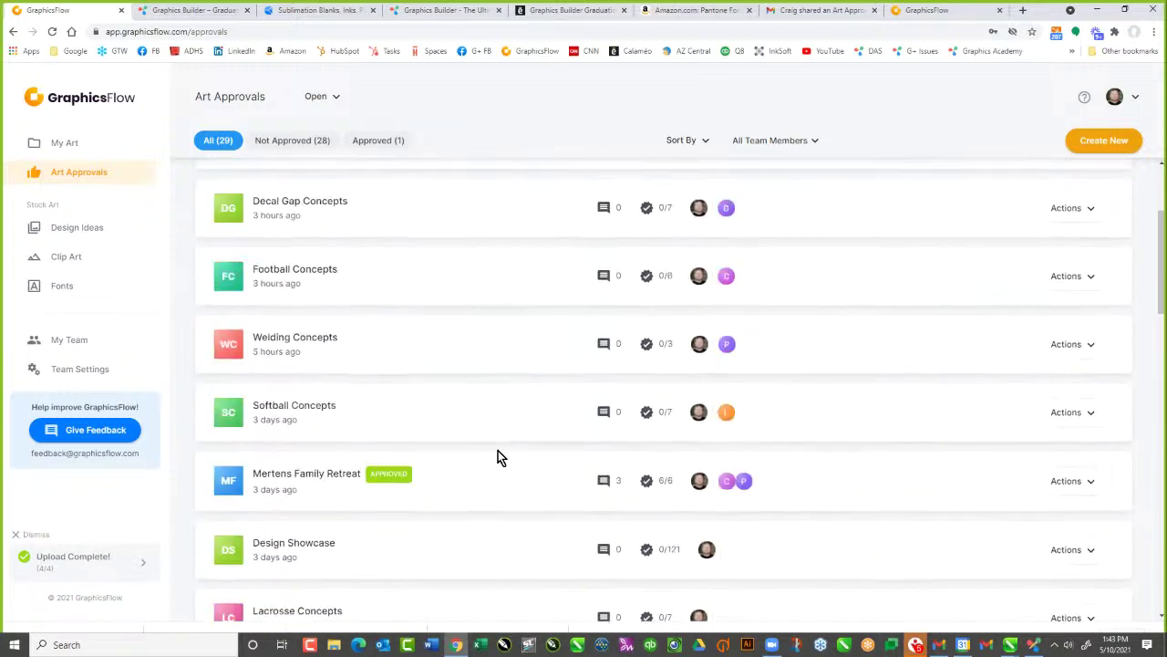
pyautogui.scroll(2, 497, 457)
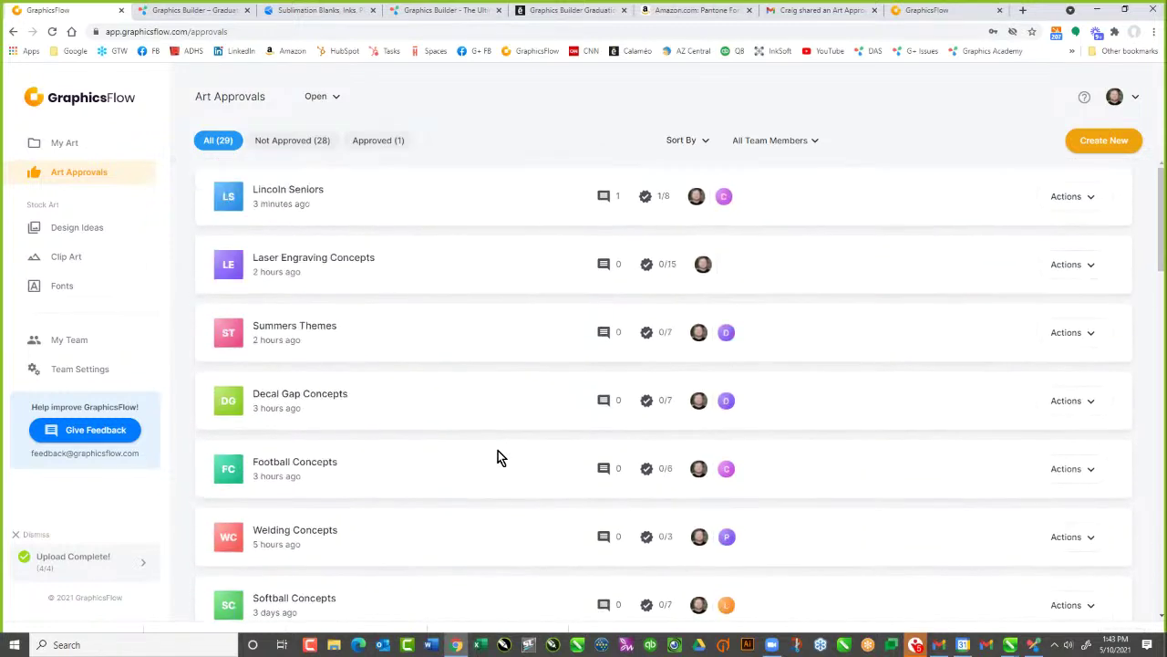
pyautogui.scroll(-2, 498, 456)
pyautogui.scroll(-5, 496, 448)
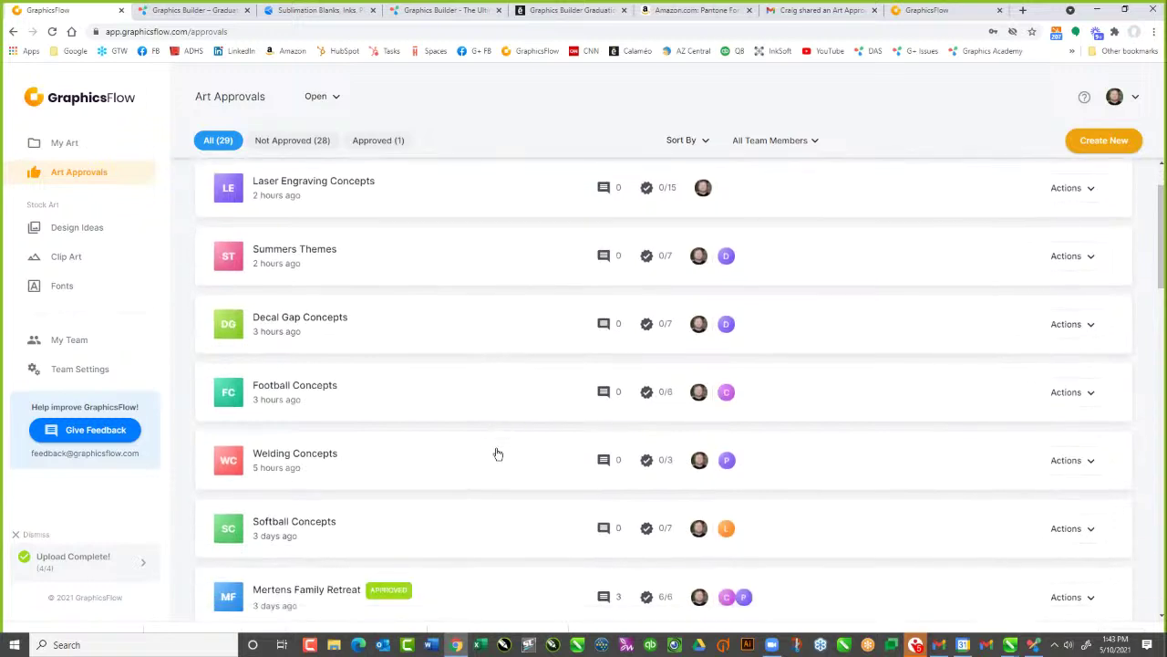
pyautogui.scroll(-2, 497, 453)
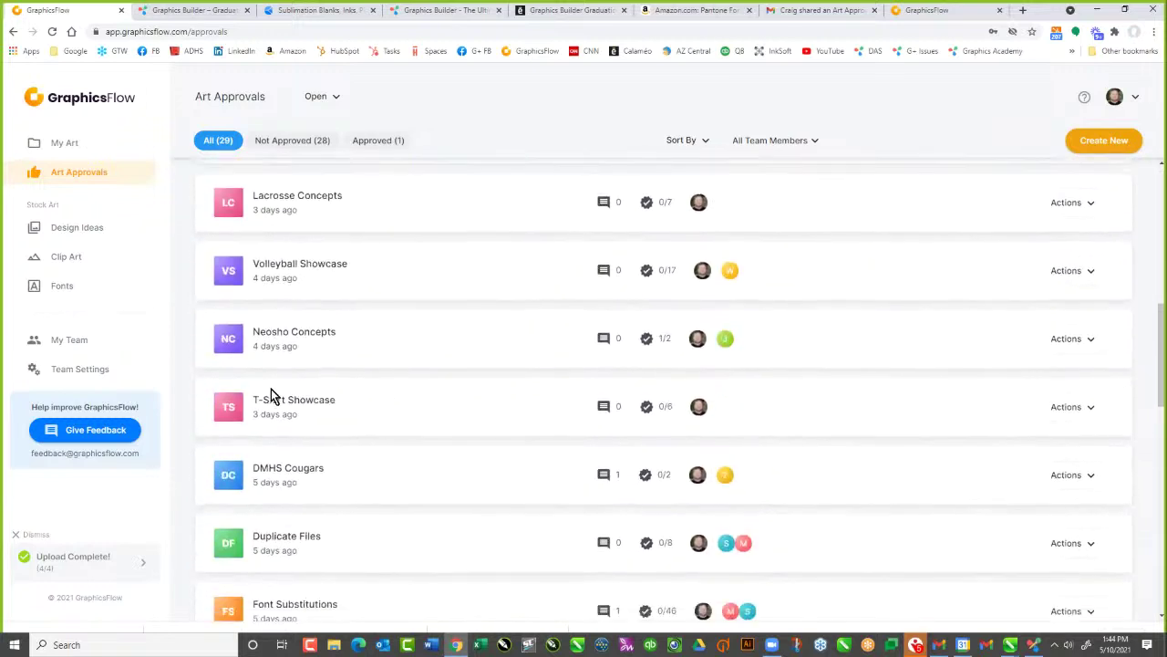
# Create a new art approval project titled 'Graduation Showcase'
pyautogui.click(1088, 144)
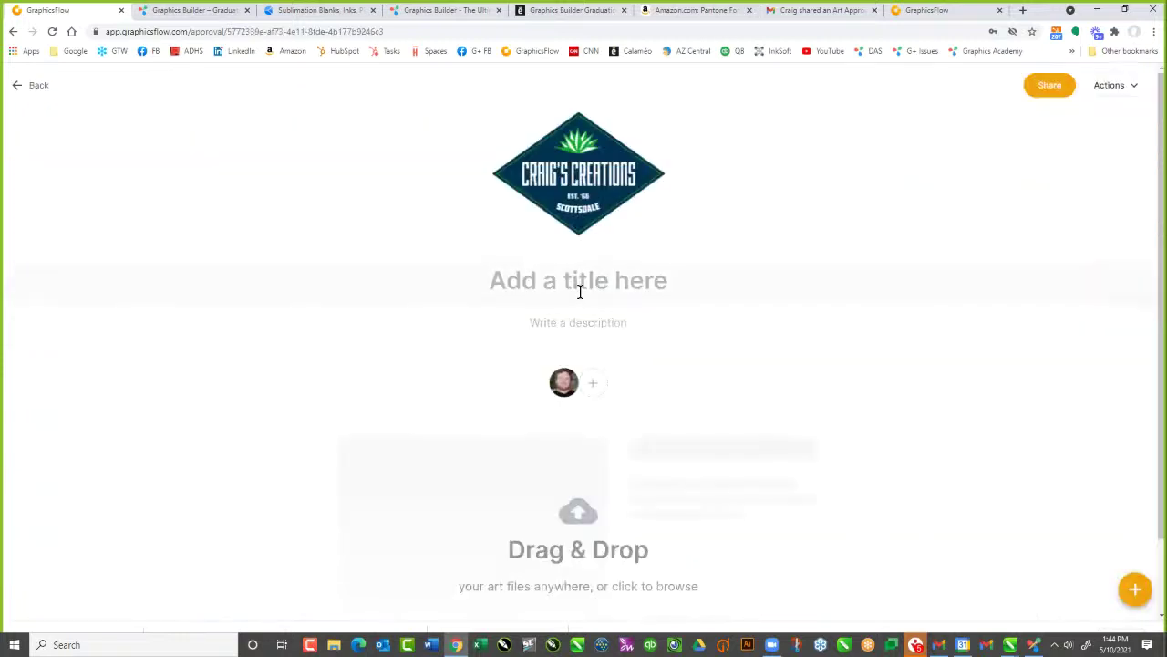
pyautogui.click(578, 290)
pyautogui.write('Graduatino')
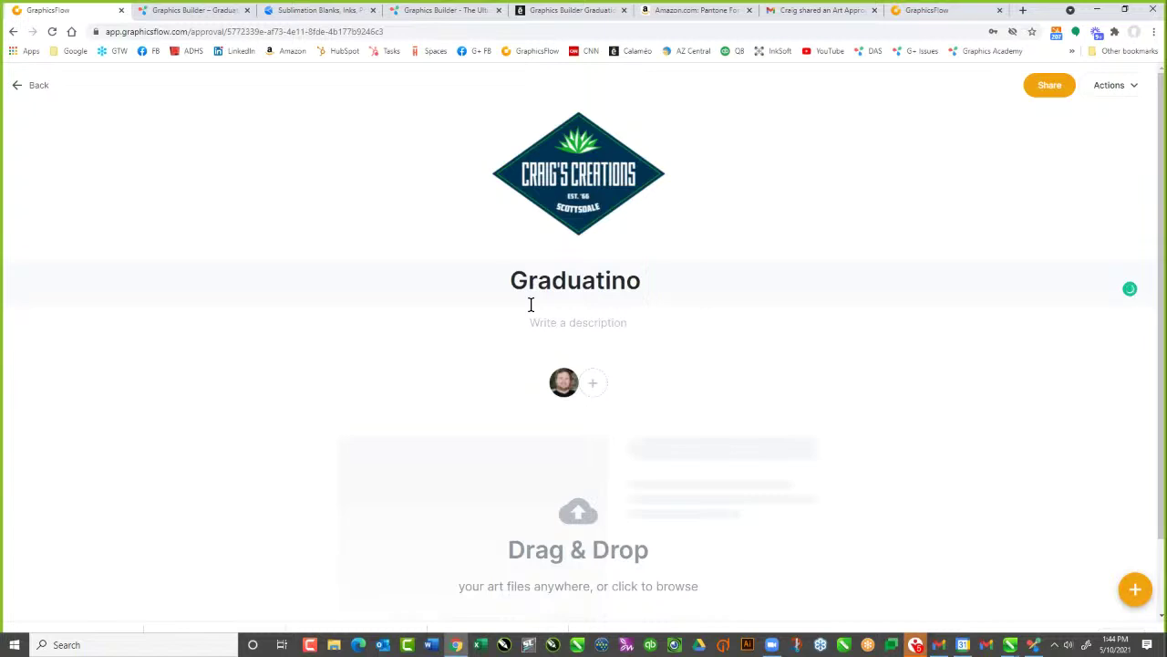
pyautogui.press('BackSpace')
pyautogui.press('BackSpace')
pyautogui.press('BackSpace')
pyautogui.write('onb')
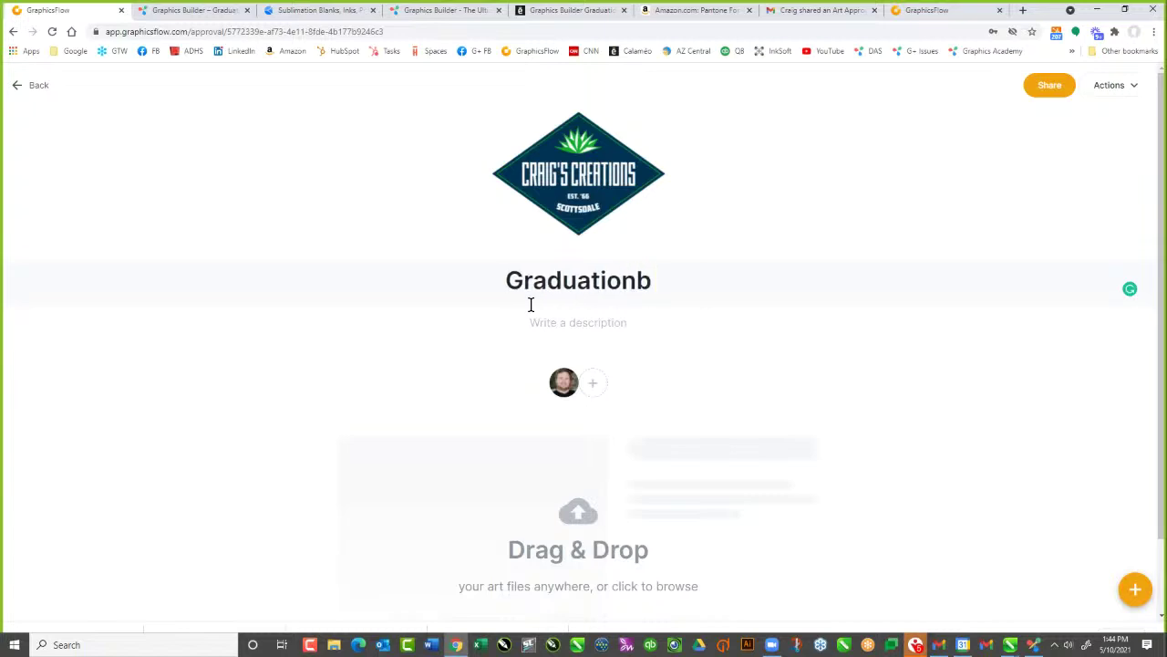
pyautogui.press('BackSpace')
pyautogui.write('Showcase')
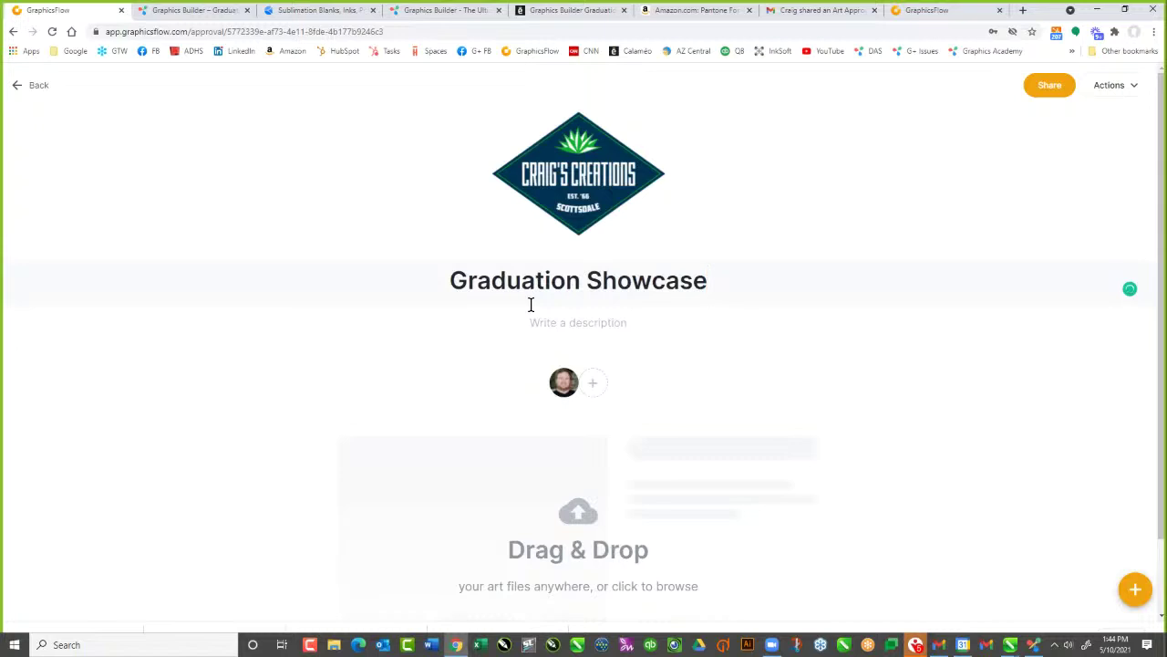
pyautogui.press('Return')
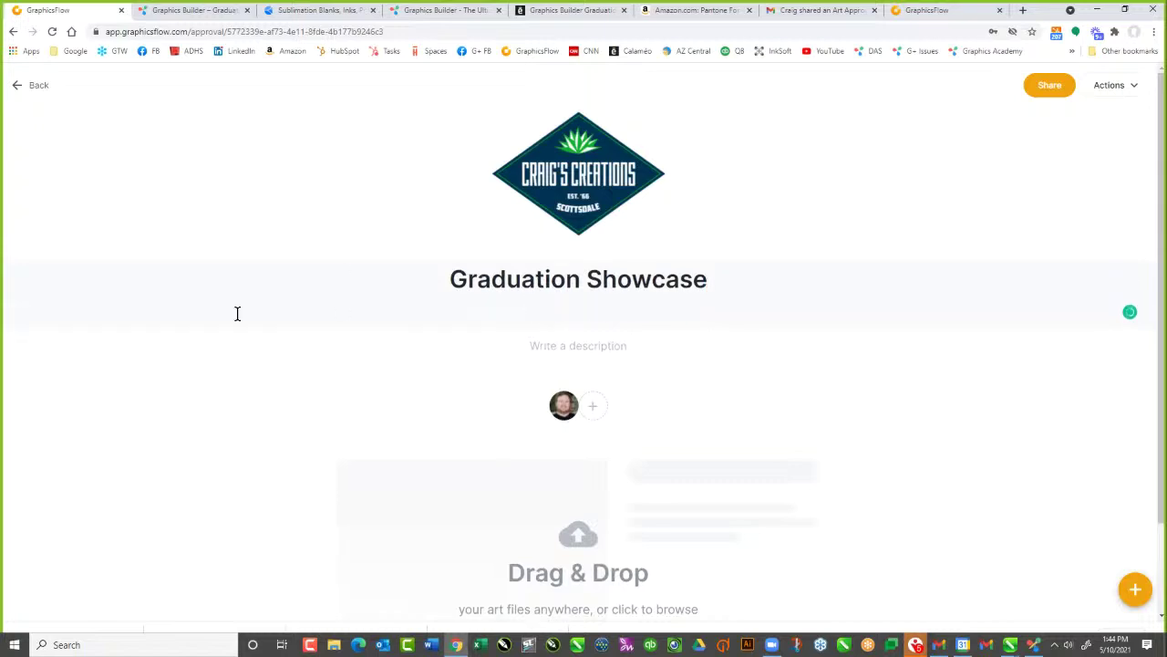
# Add art from My Art, navigating to Graphics Builder > Graduation Edition
pyautogui.click(1137, 591)
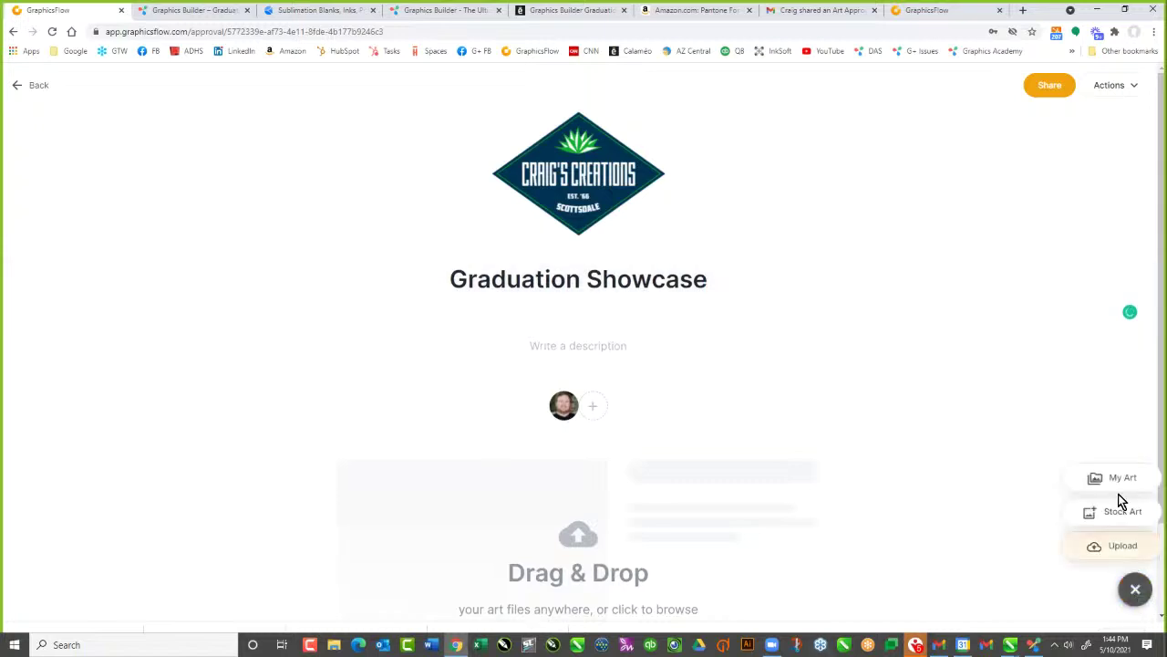
pyautogui.click(1111, 478)
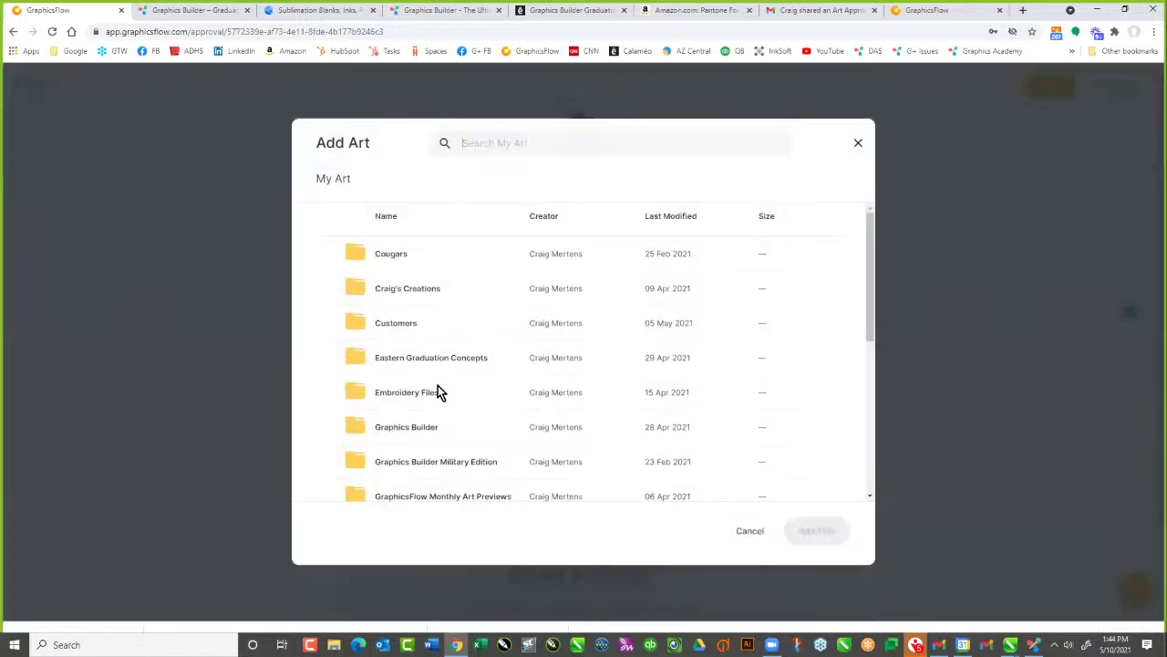
pyautogui.scroll(-3, 425, 365)
pyautogui.click(419, 306)
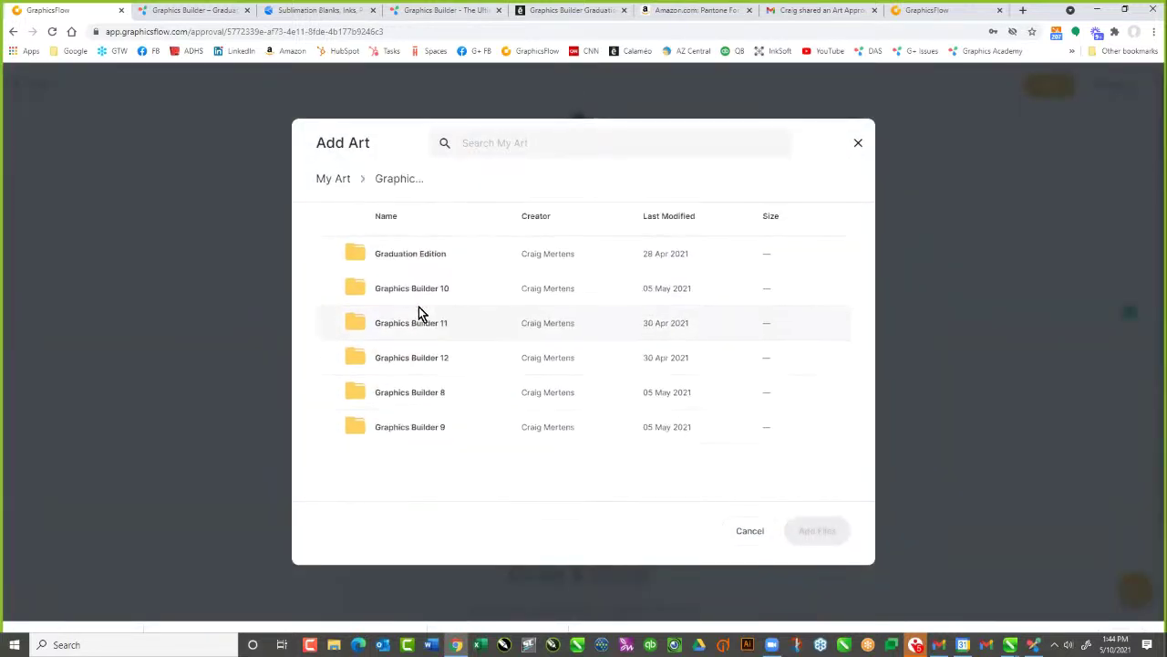
pyautogui.click(418, 308)
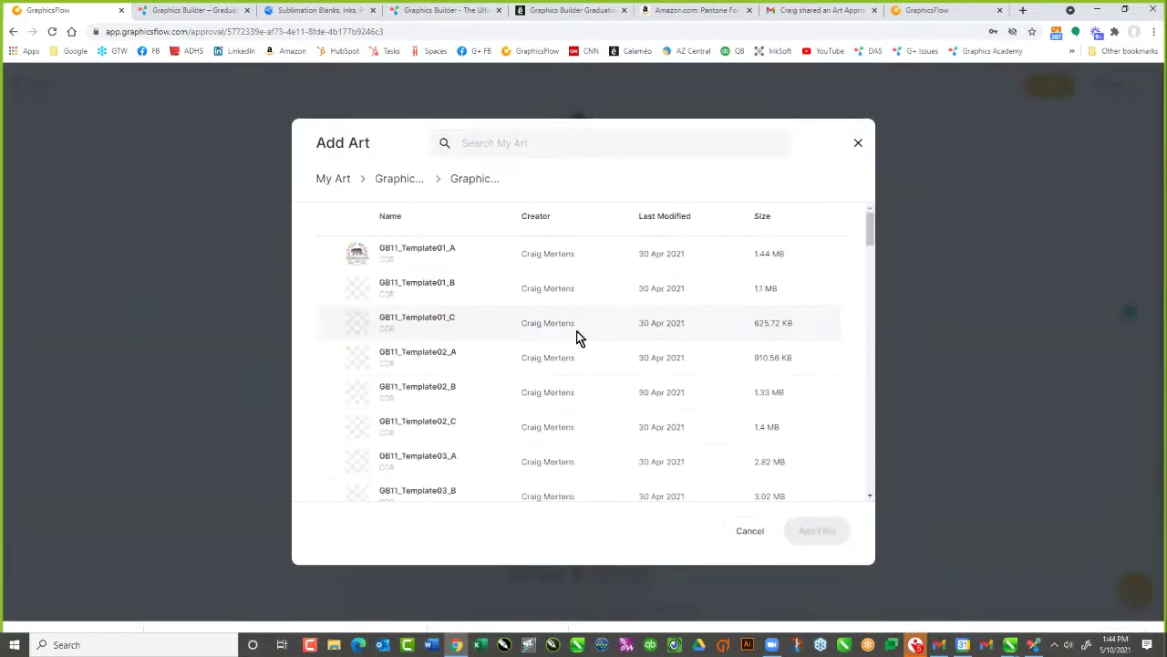
pyautogui.click(402, 180)
pyautogui.click(412, 252)
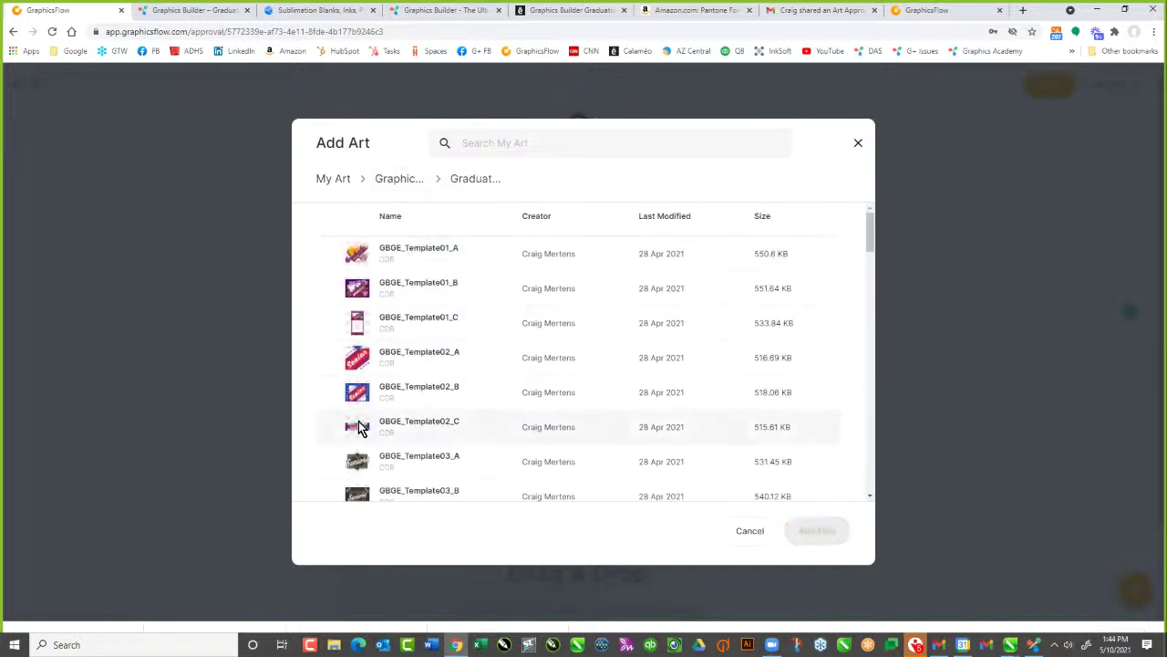
# Select GBGE_Template01_A through GBGE_Template06_A to add
pyautogui.click(367, 359)
pyautogui.click(366, 253)
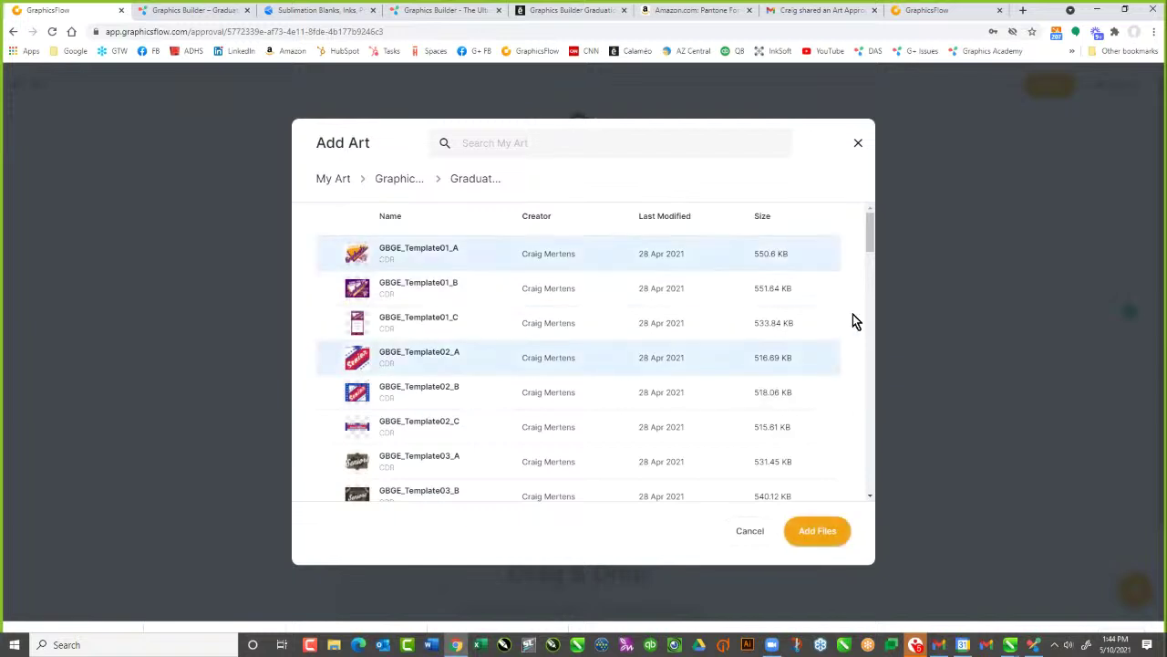
pyautogui.scroll(-2, 870, 241)
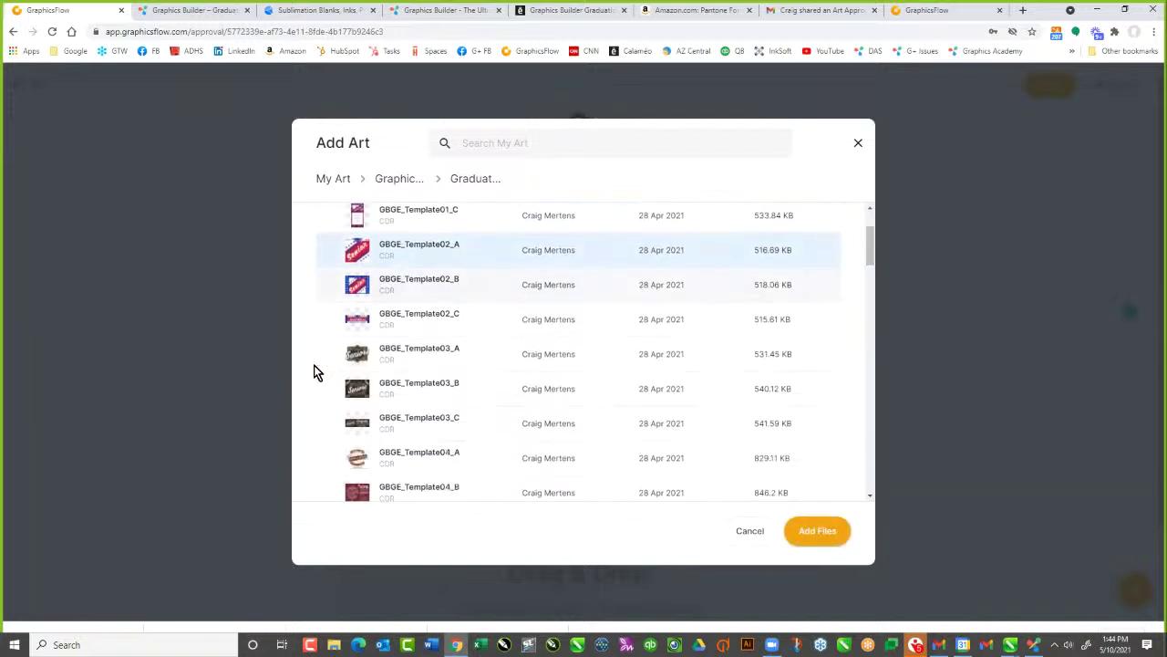
pyautogui.click(367, 352)
pyautogui.click(354, 465)
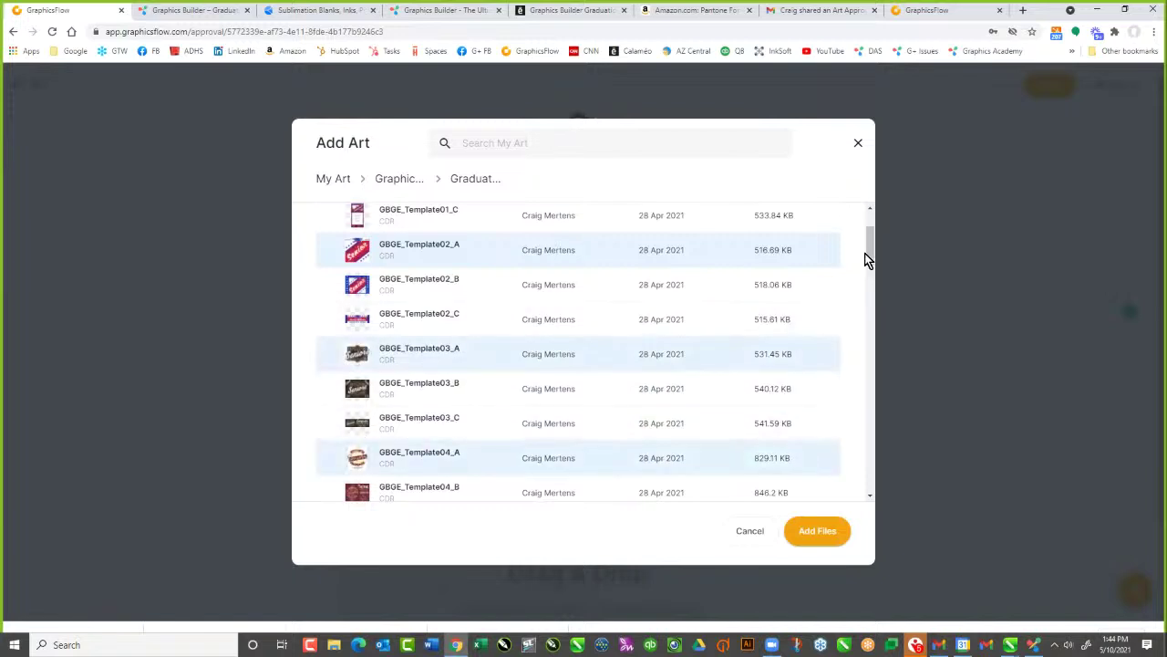
pyautogui.moveTo(867, 258); pyautogui.dragTo(868, 282)
pyautogui.click(360, 339)
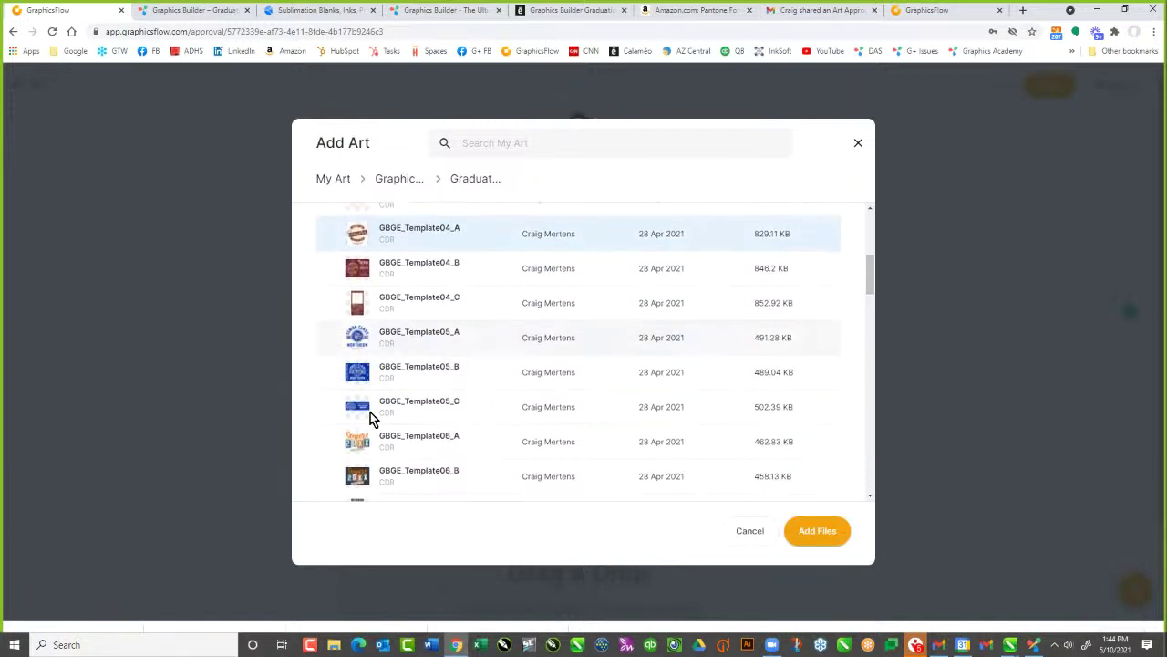
pyautogui.click(358, 441)
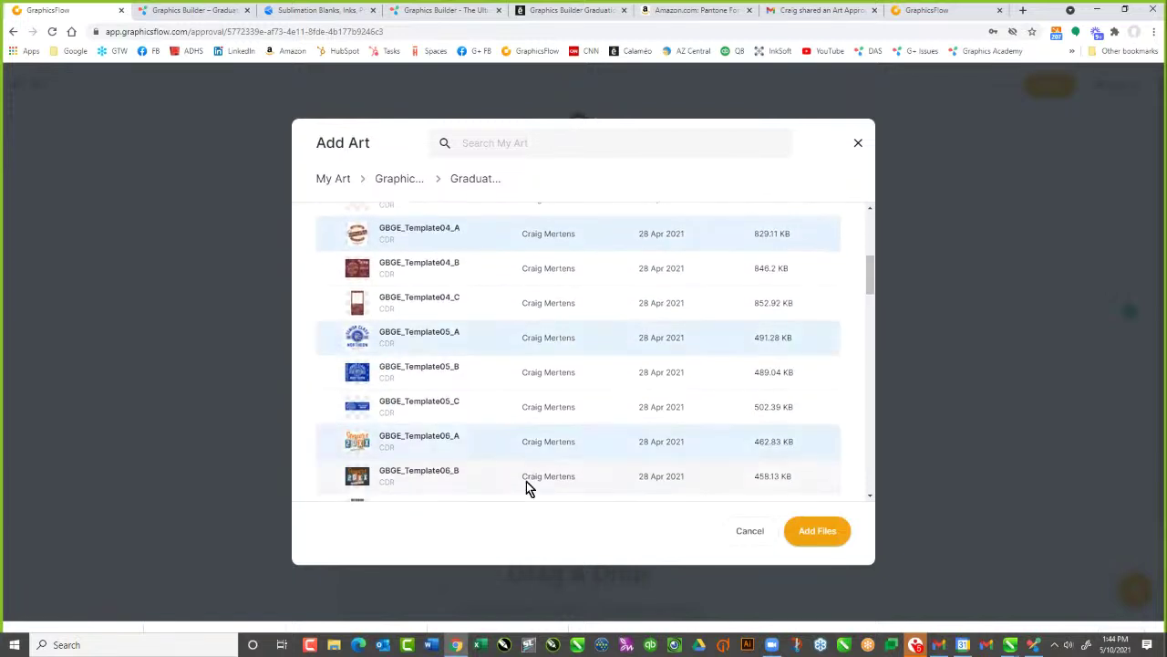
# Add the six chosen templates to Graduation Showcase and review the cards
pyautogui.click(816, 532)
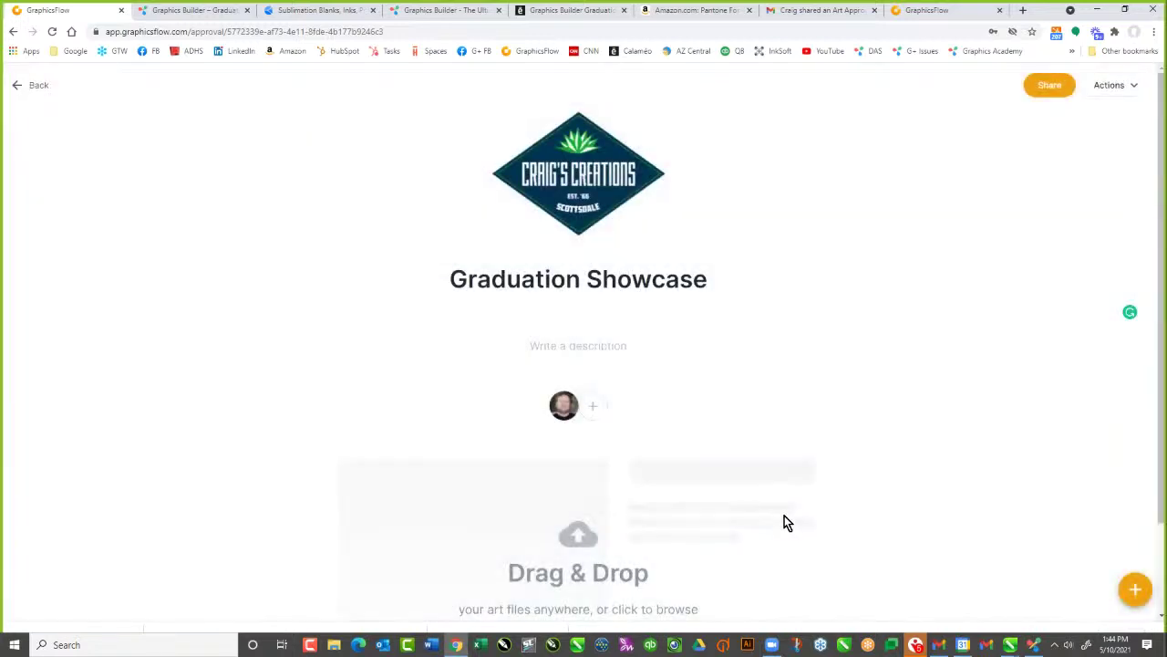
pyautogui.scroll(-5, 784, 469)
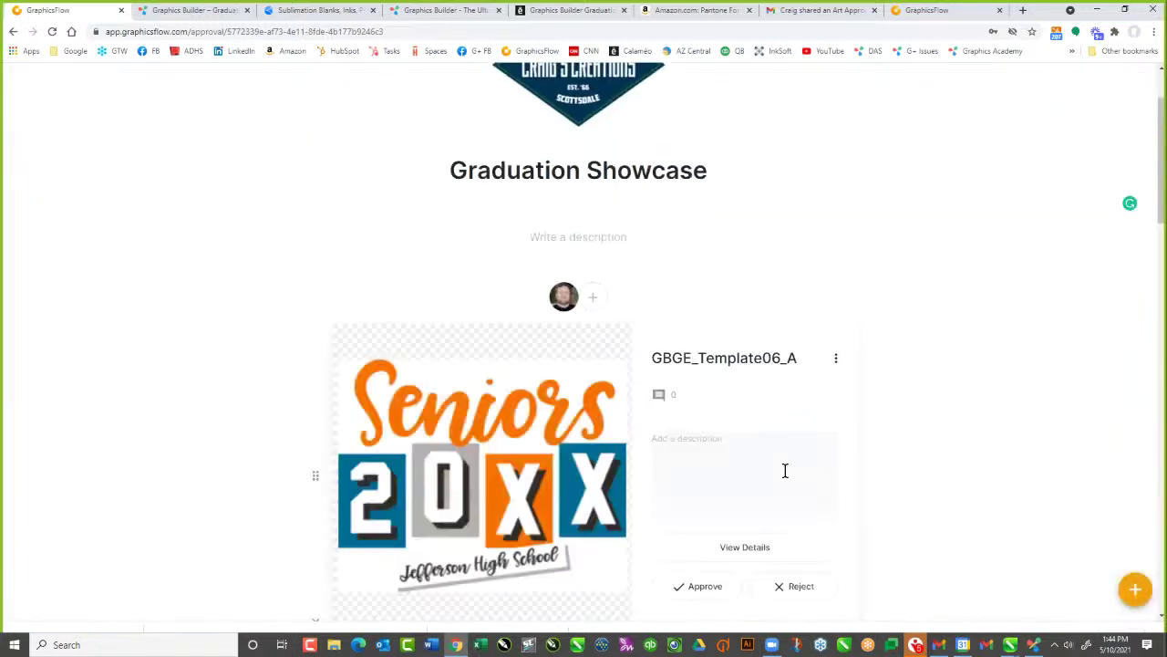
pyautogui.scroll(-7, 786, 467)
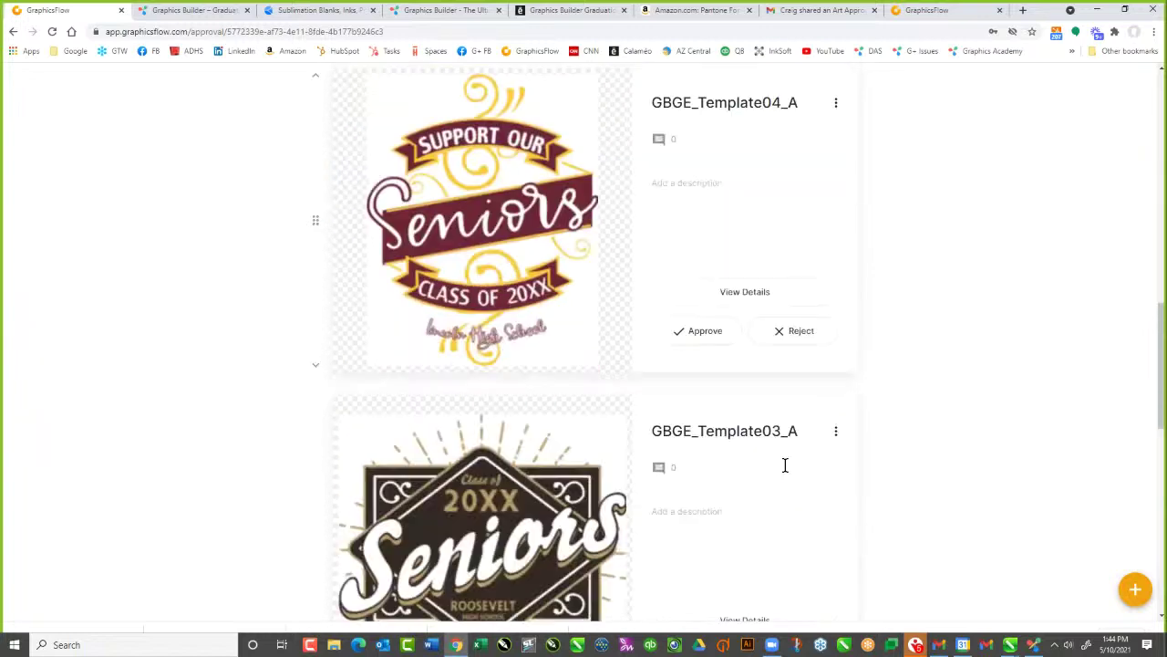
pyautogui.scroll(8, 786, 470)
pyautogui.scroll(4, 1039, 156)
pyautogui.scroll(-1, 1029, 162)
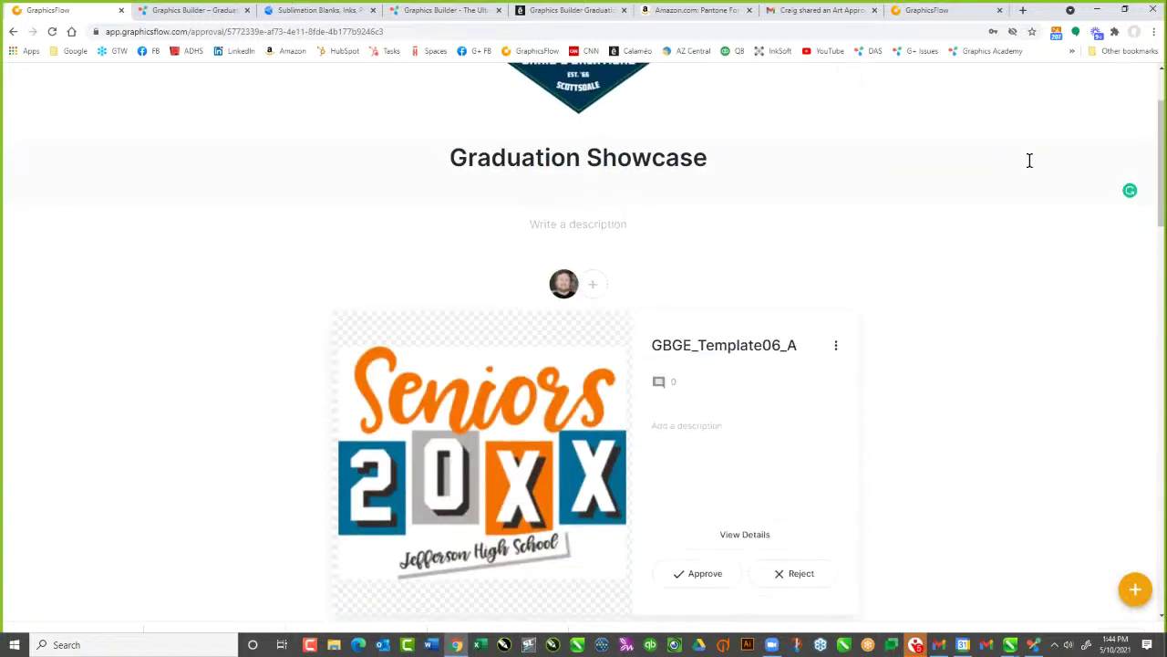
pyautogui.scroll(2, 1040, 146)
# Copy the approval's view-only share link and close the invite dialog
pyautogui.click(1050, 86)
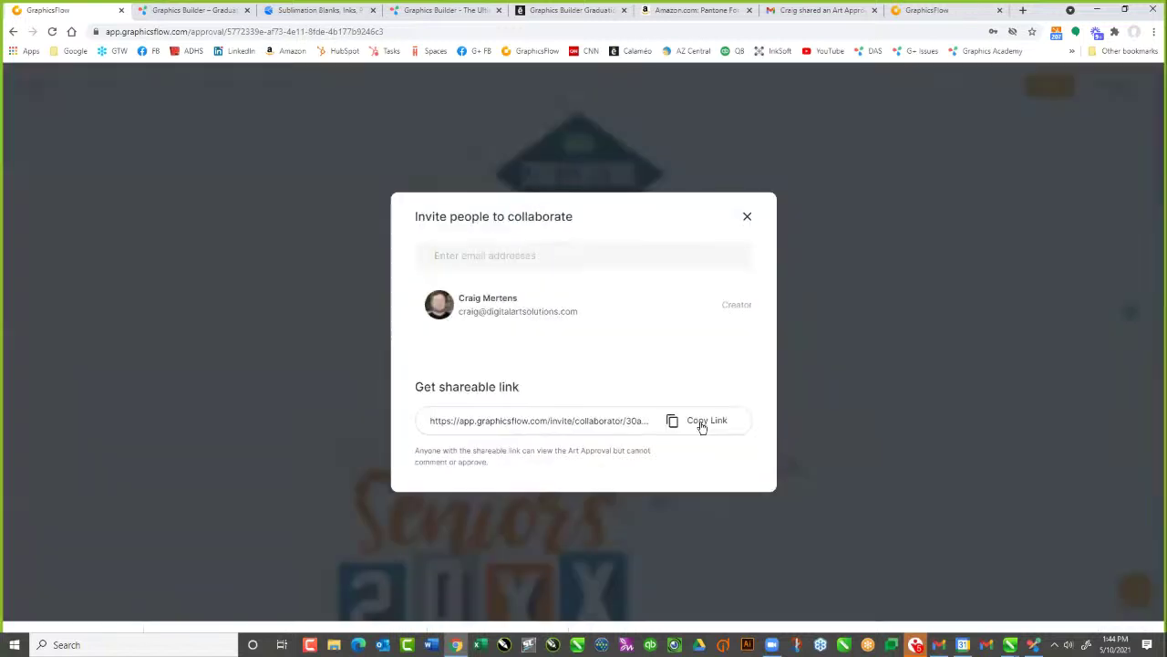
pyautogui.click(701, 424)
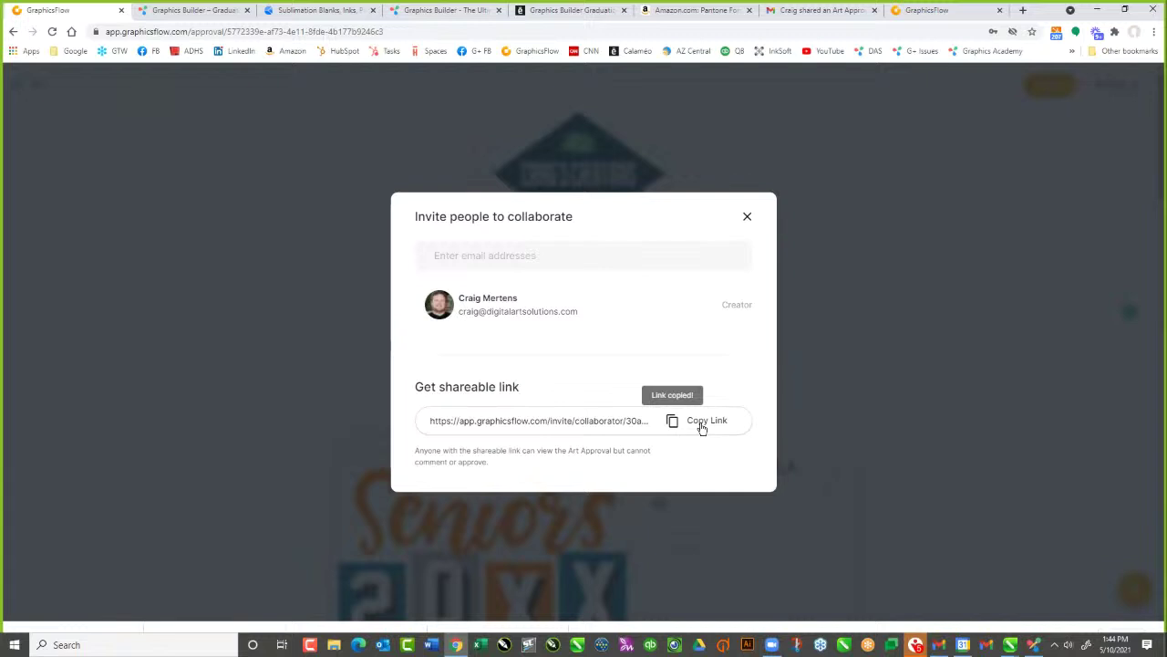
pyautogui.click(747, 219)
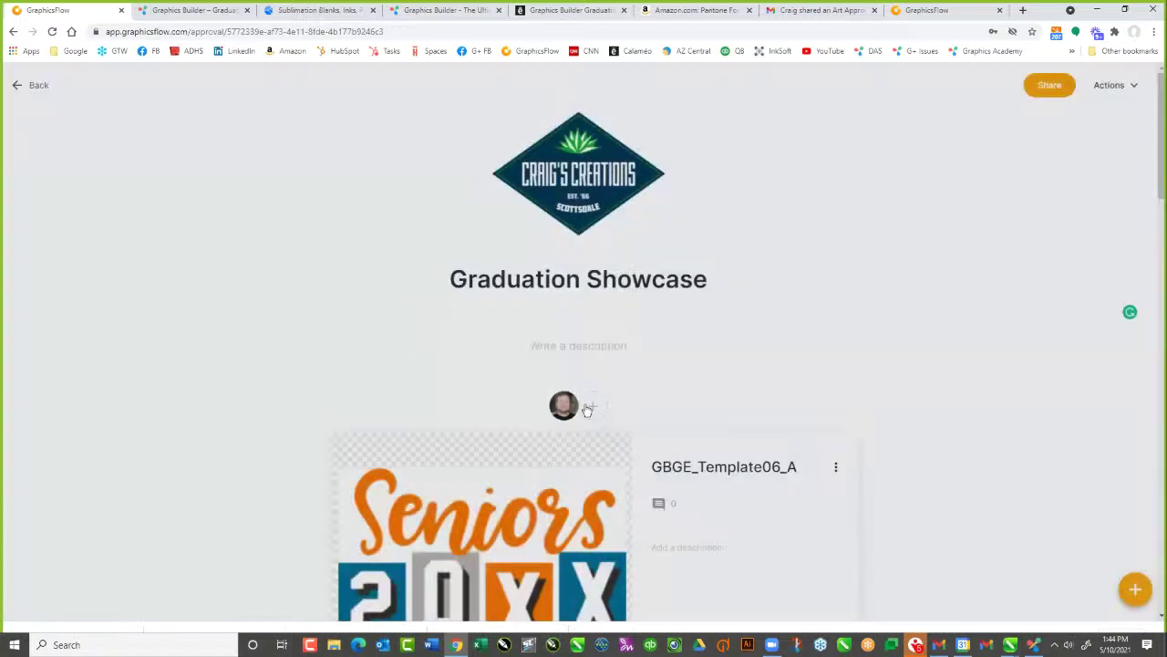
pyautogui.scroll(-5, 912, 412)
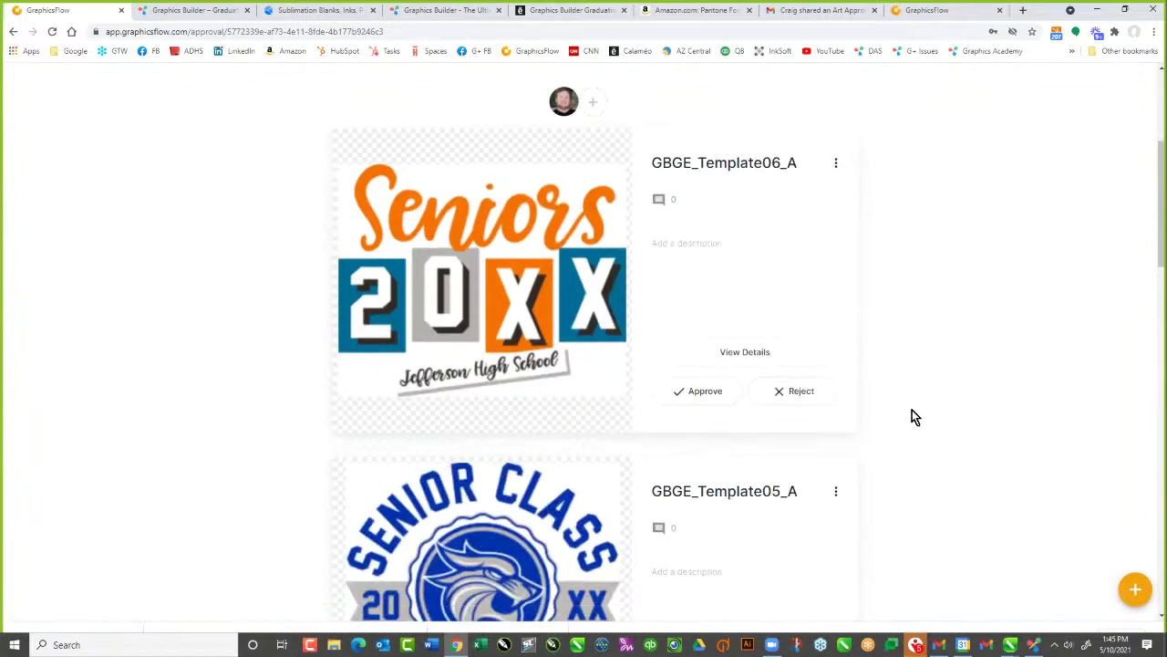
pyautogui.scroll(-12, 914, 417)
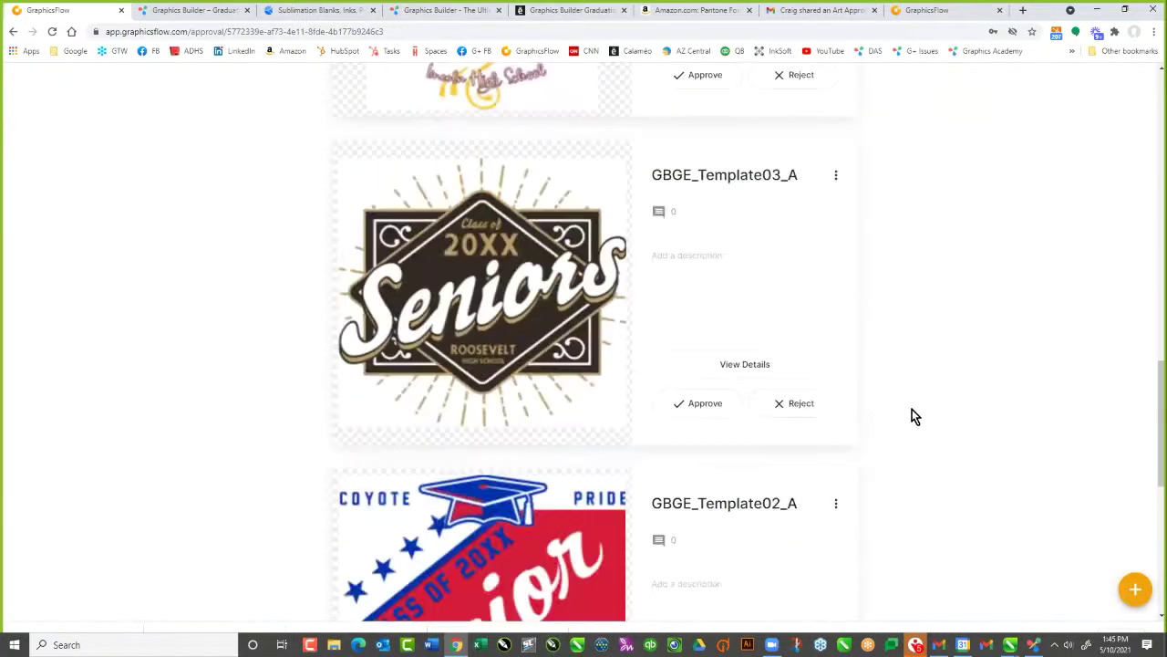
pyautogui.scroll(15, 913, 412)
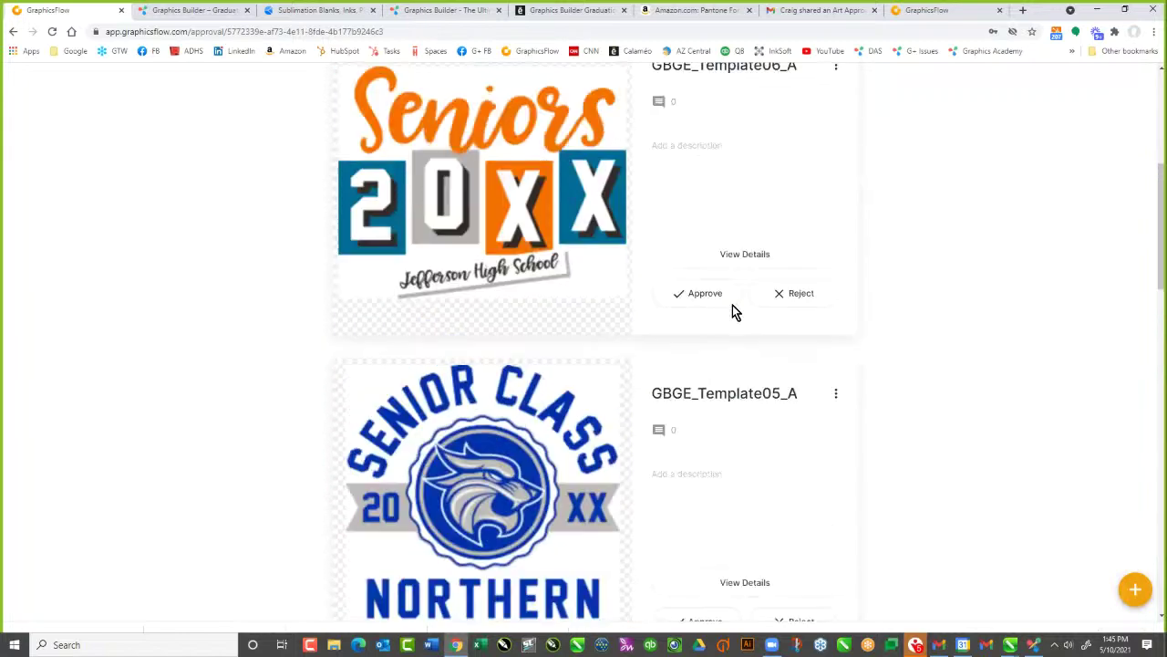
pyautogui.scroll(3, 634, 263)
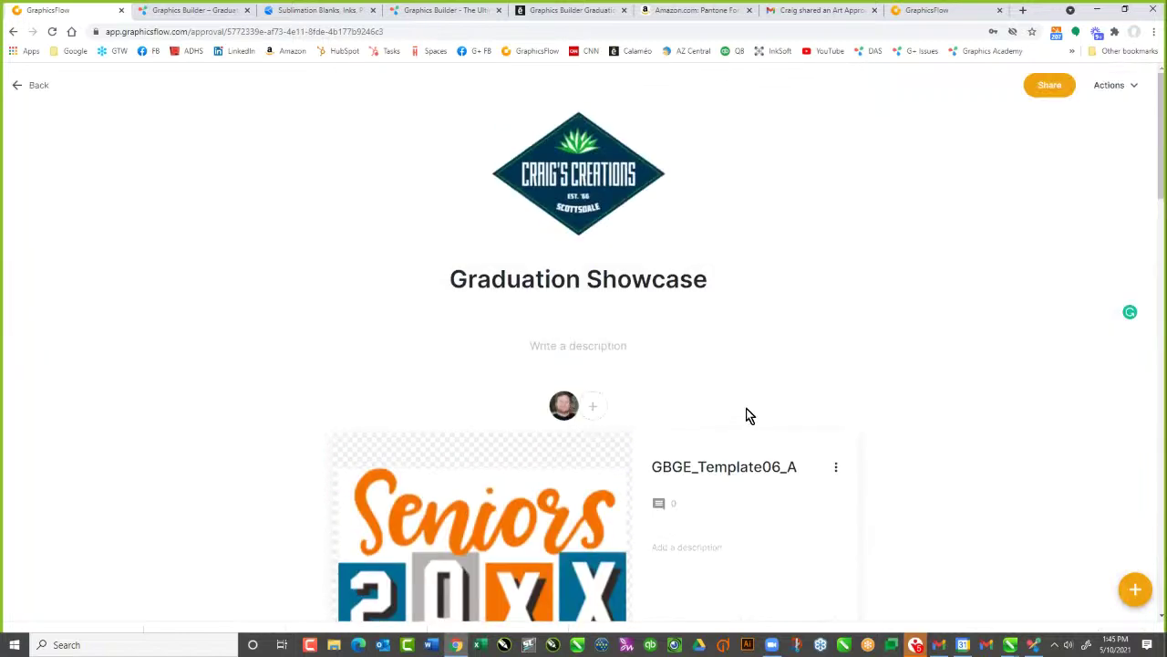
# Return to Art Approvals, review the Laser Engraving Concepts approval, then go back to the list
pyautogui.click(20, 86)
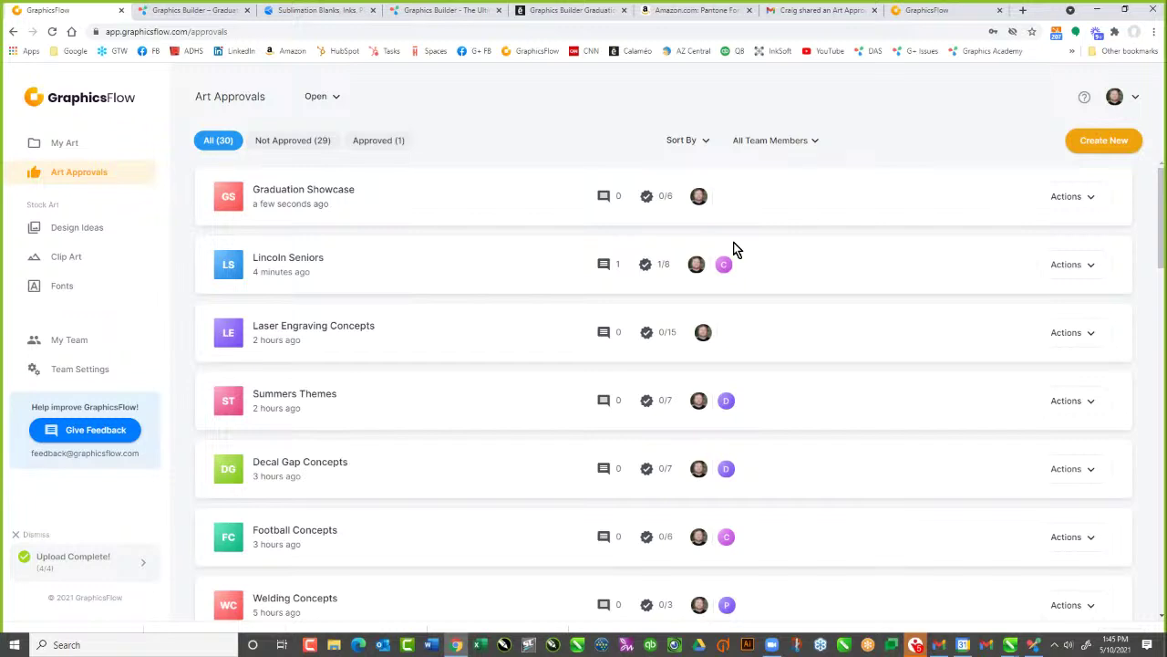
pyautogui.click(354, 334)
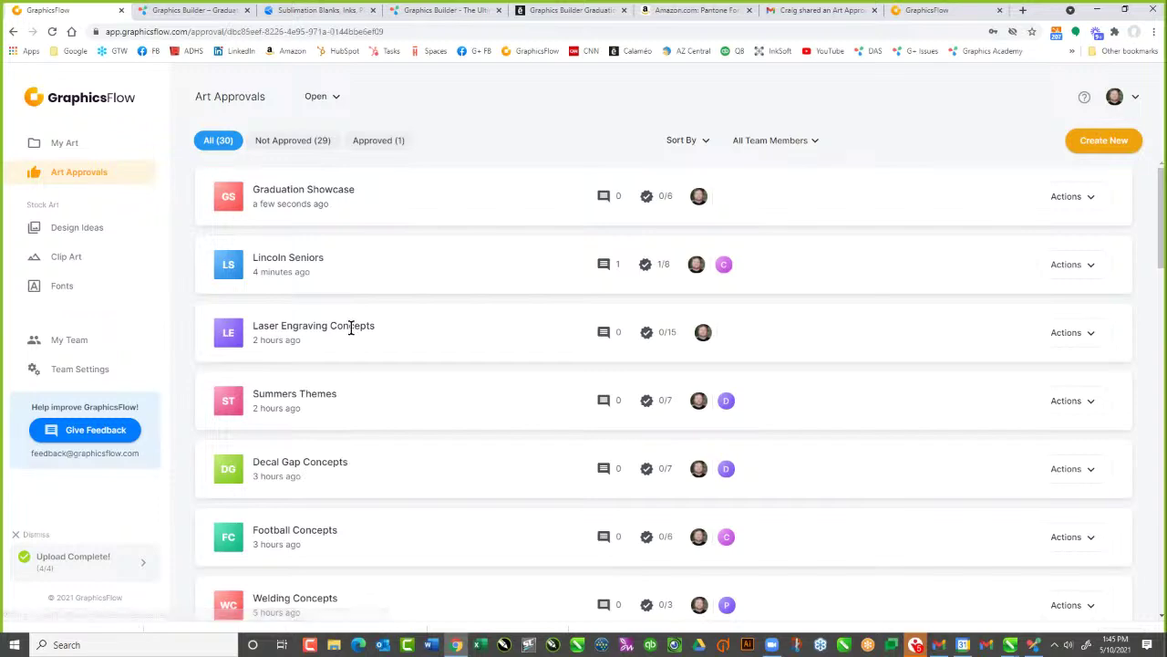
pyautogui.scroll(-3, 1163, 107)
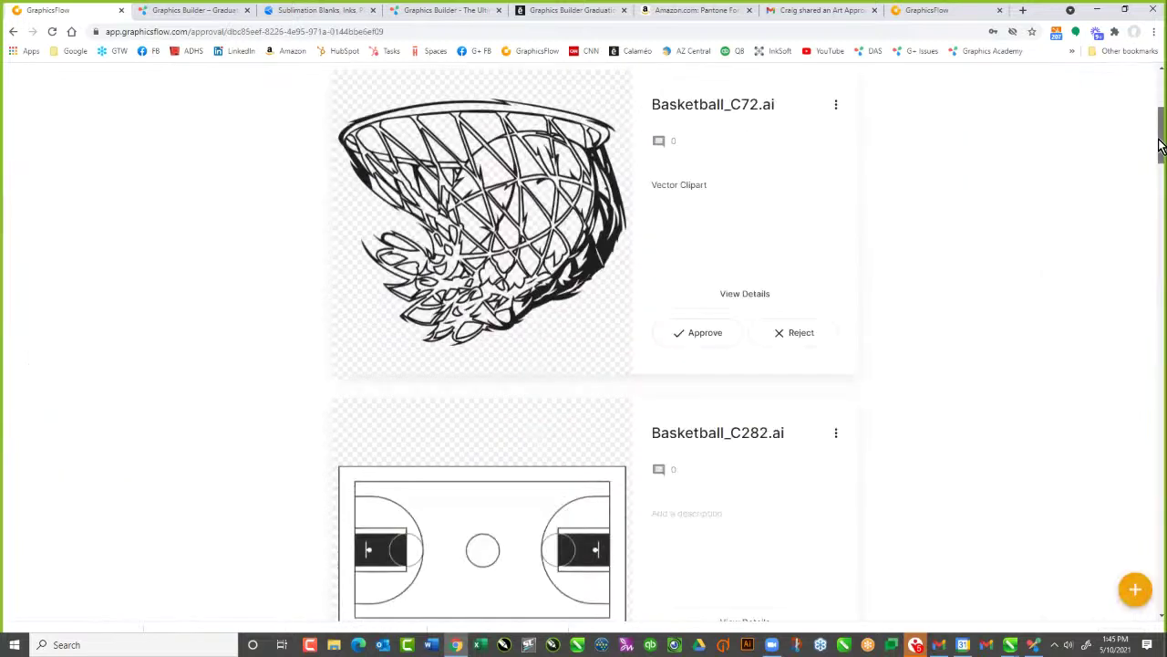
pyautogui.moveTo(1162, 128); pyautogui.dragTo(1162, 235)
pyautogui.scroll(-11, 1164, 283)
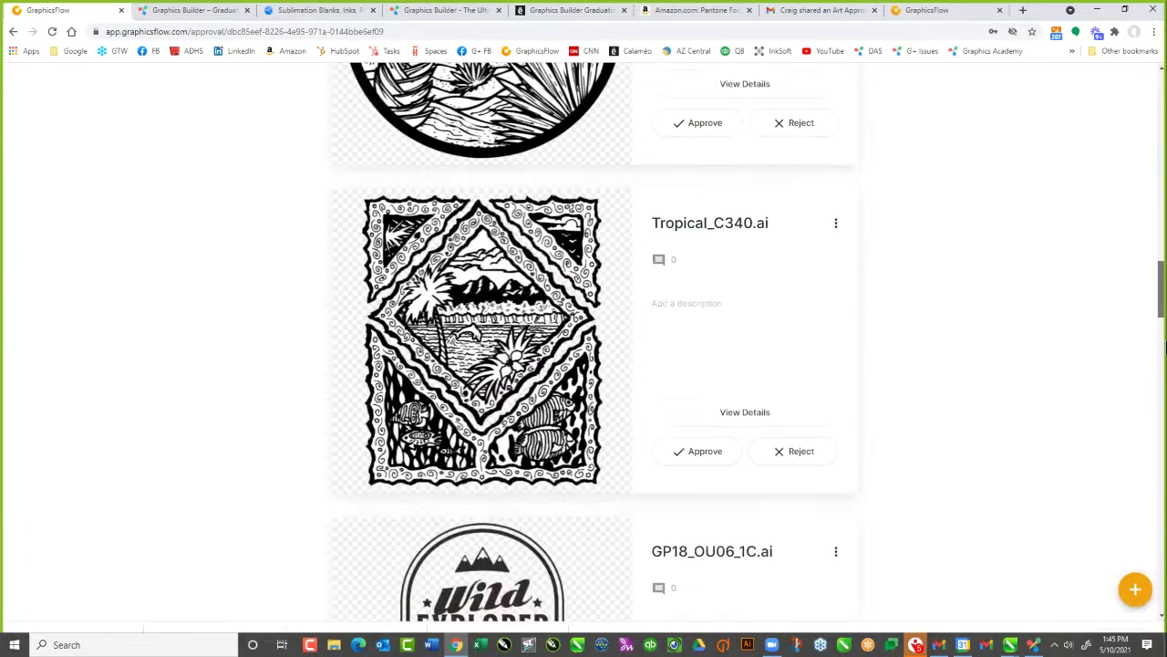
pyautogui.scroll(-20, 1158, 453)
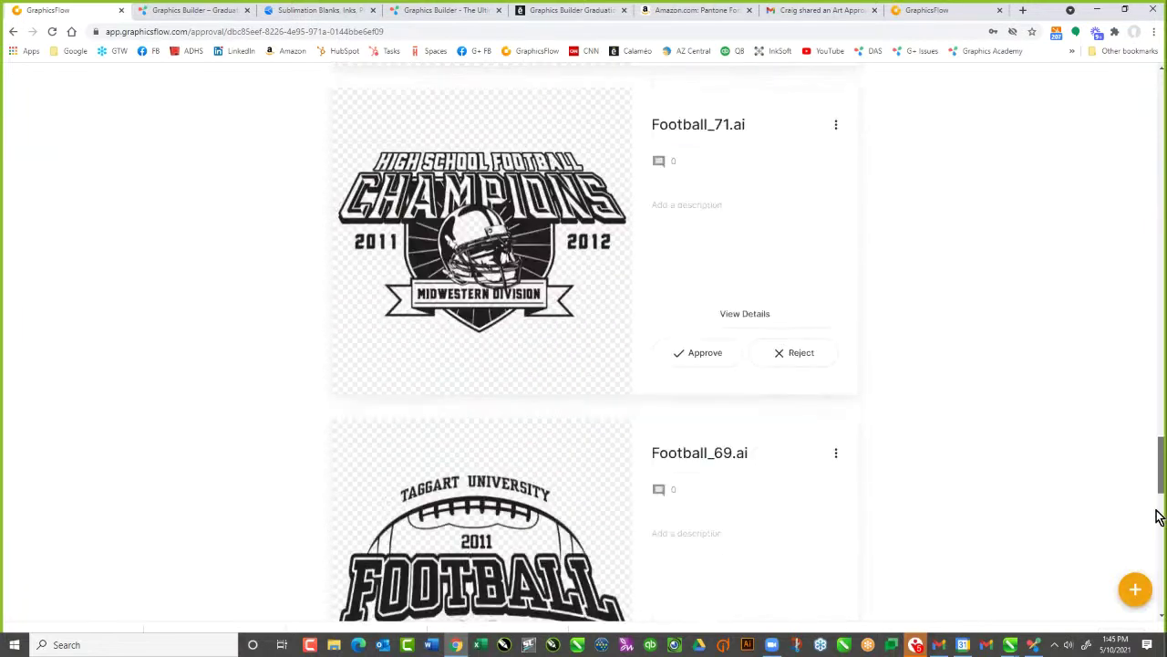
pyautogui.scroll(20, 1160, 217)
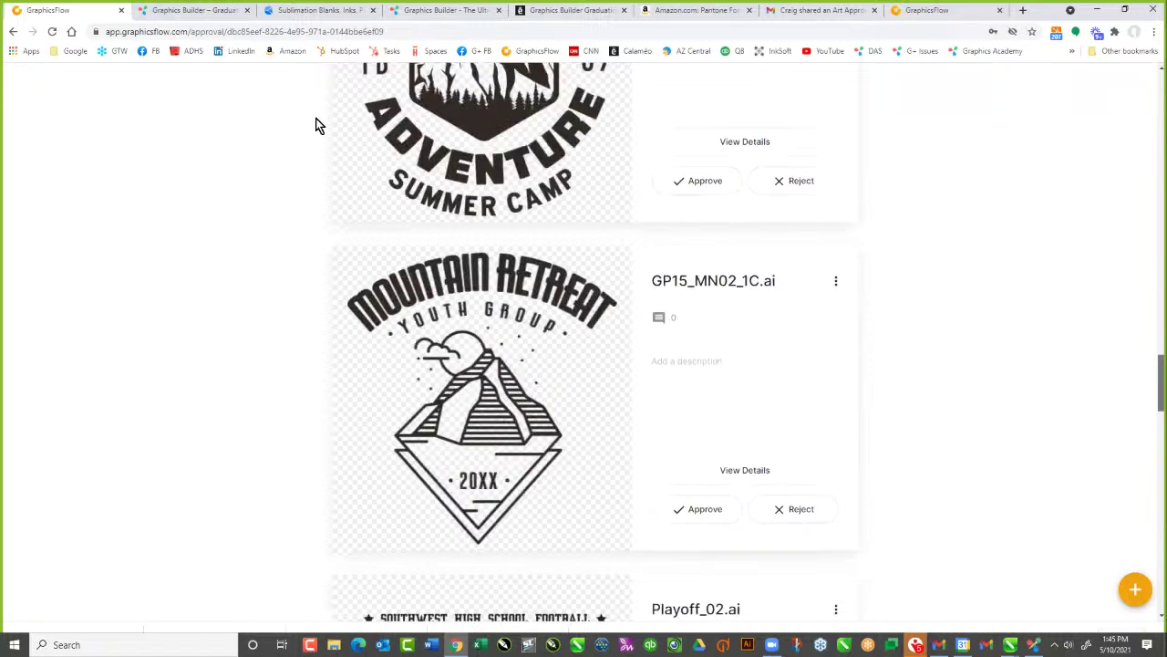
pyautogui.click(35, 84)
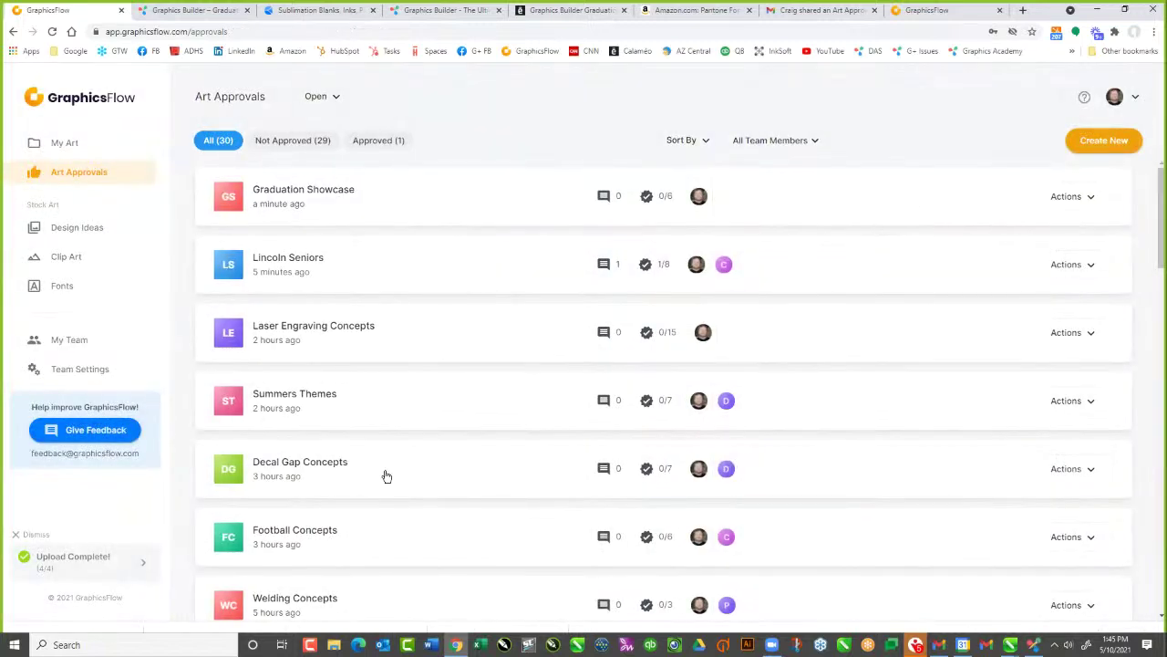
pyautogui.scroll(-2, 388, 474)
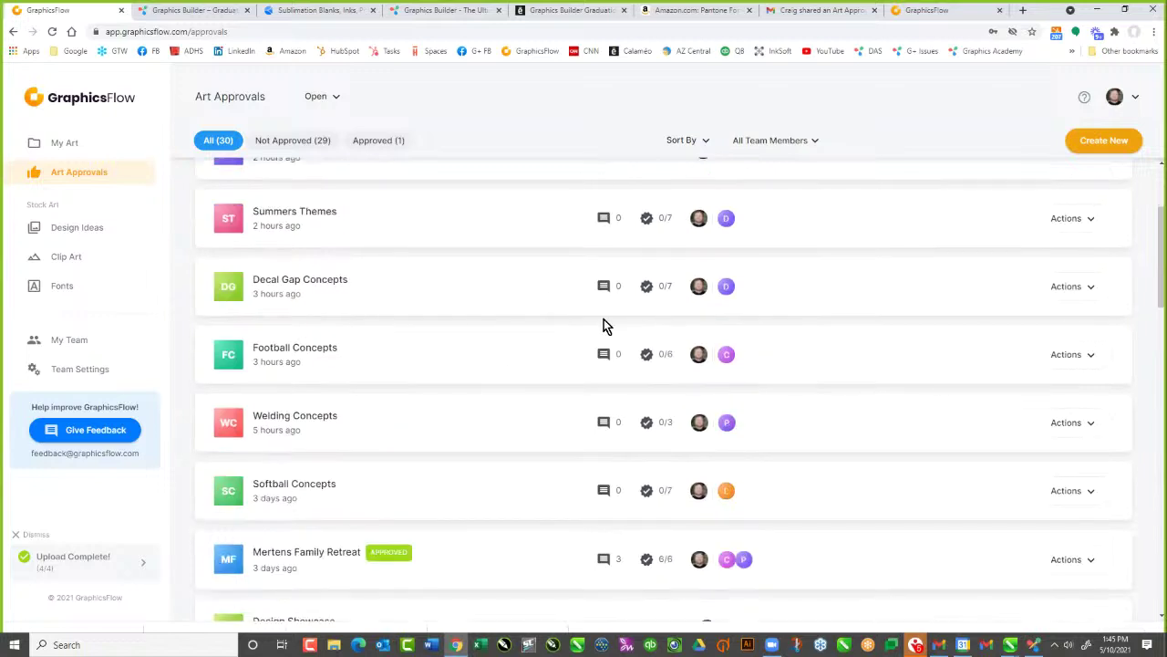
# Review the Decal Gap Concepts approval cards and return to the list
pyautogui.click(300, 279)
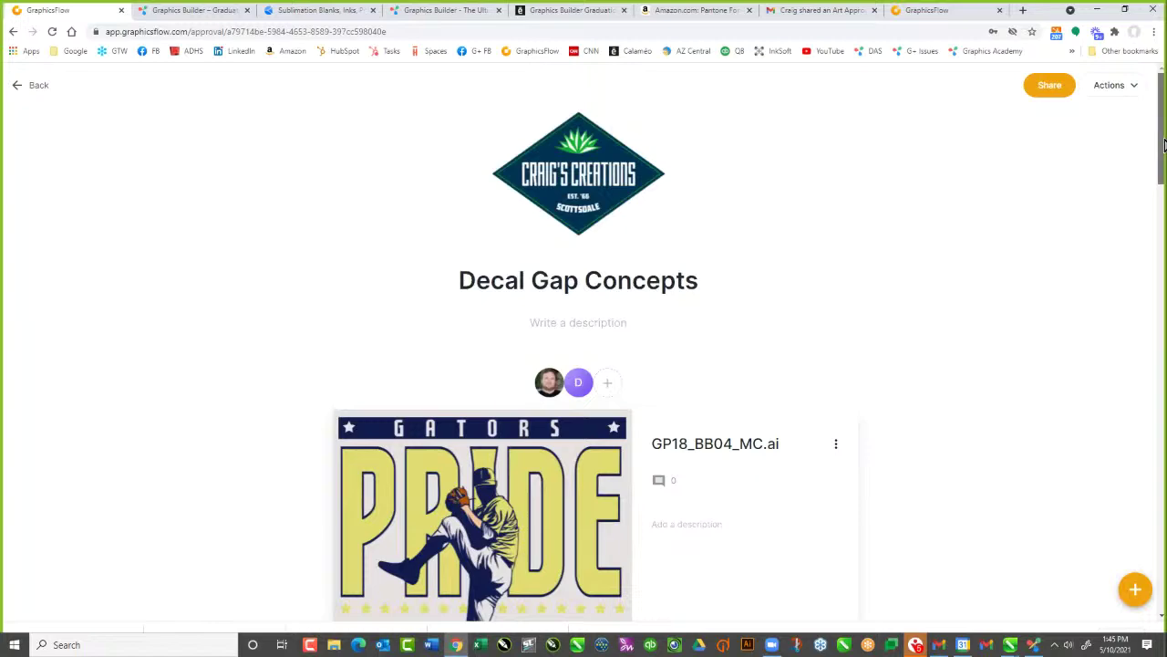
pyautogui.scroll(-1, 1164, 146)
pyautogui.scroll(-5, 1164, 146)
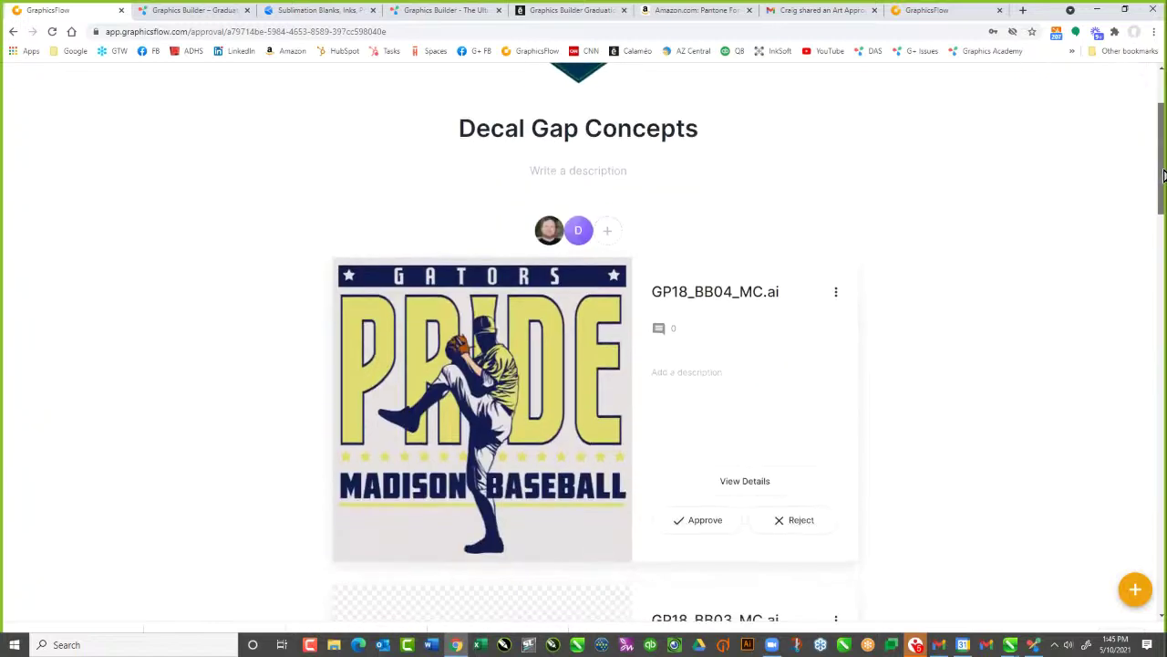
pyautogui.scroll(-10, 1164, 336)
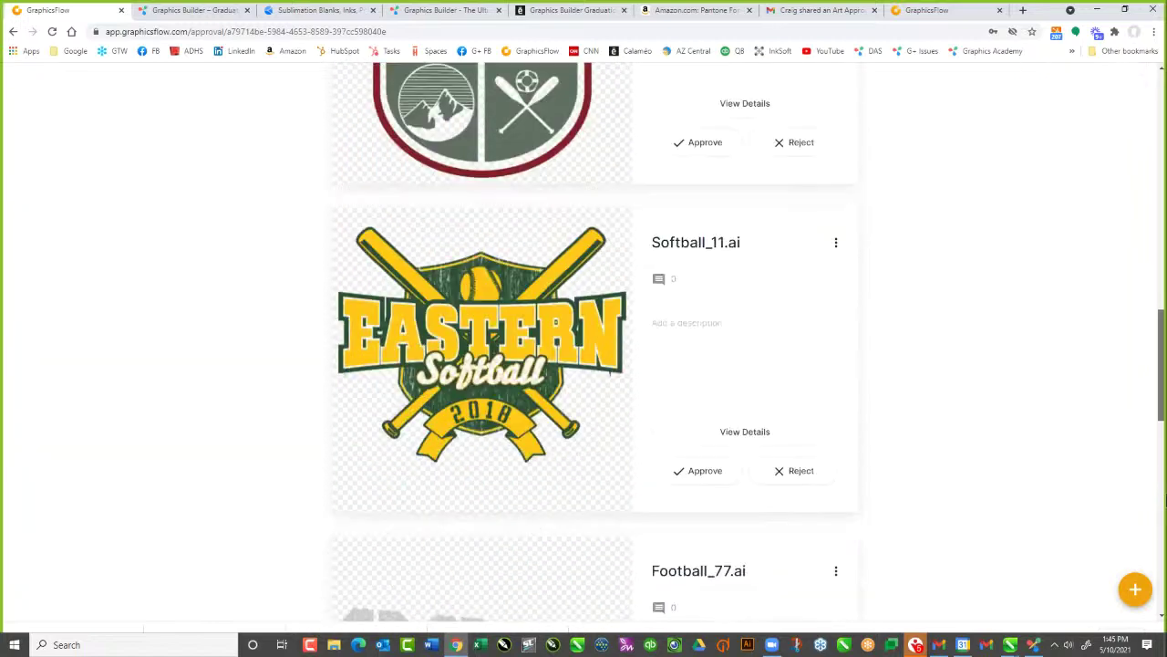
pyautogui.scroll(-5, 1164, 336)
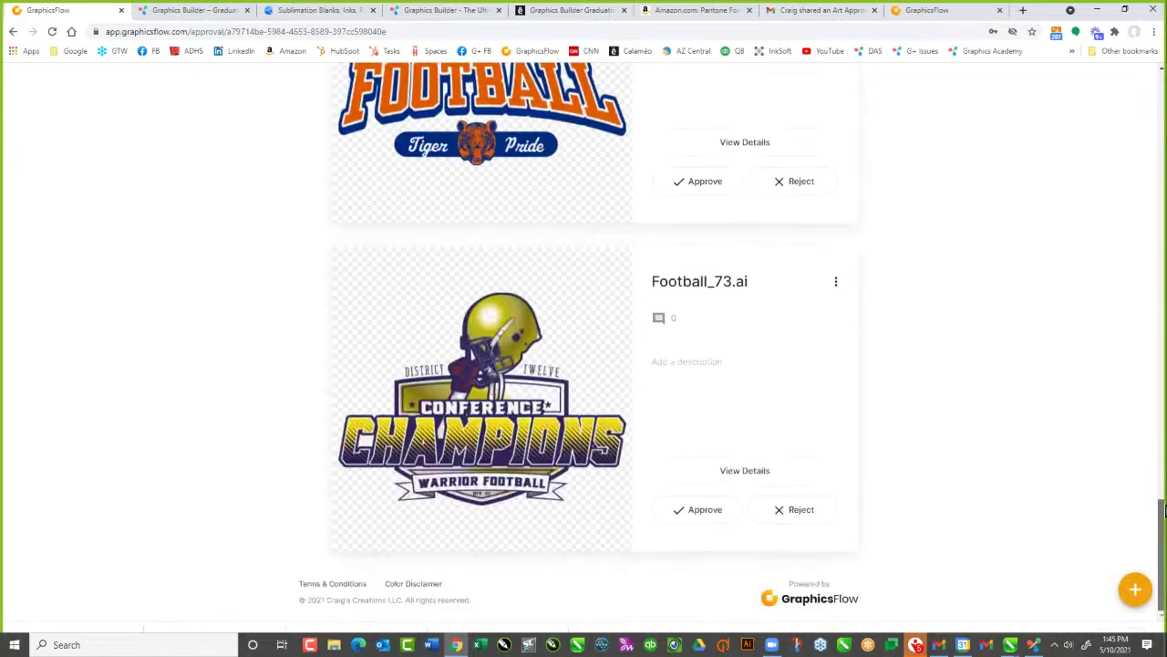
pyautogui.scroll(15, 1163, 195)
pyautogui.scroll(10, 1151, 114)
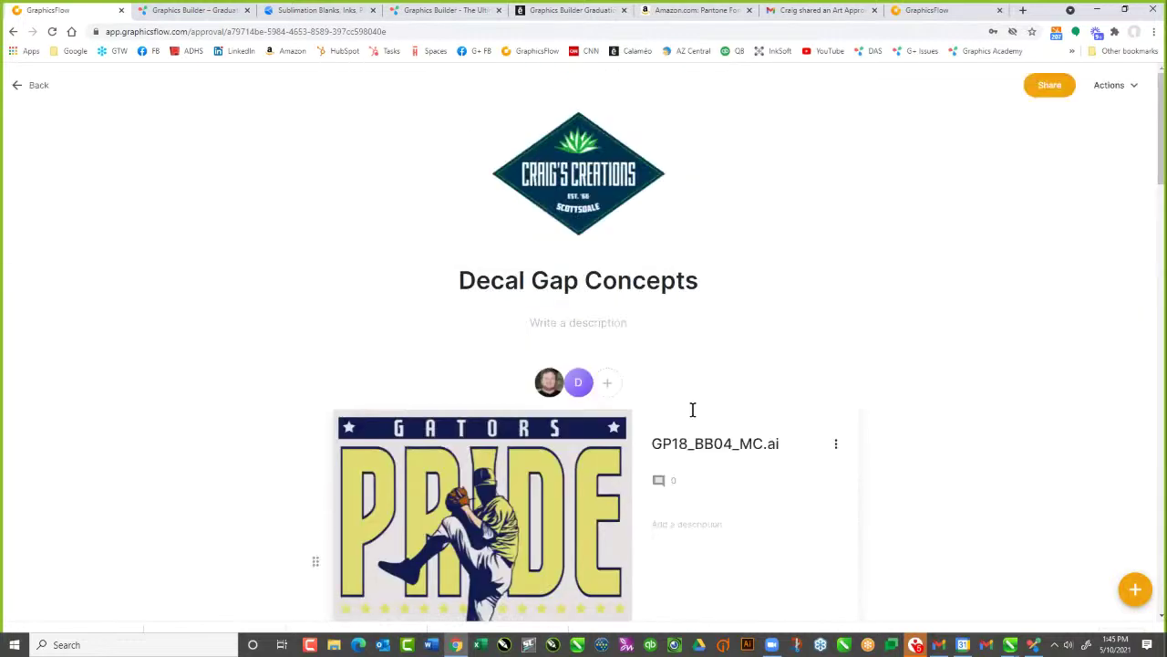
pyautogui.scroll(-4, 693, 410)
pyautogui.scroll(4, 642, 345)
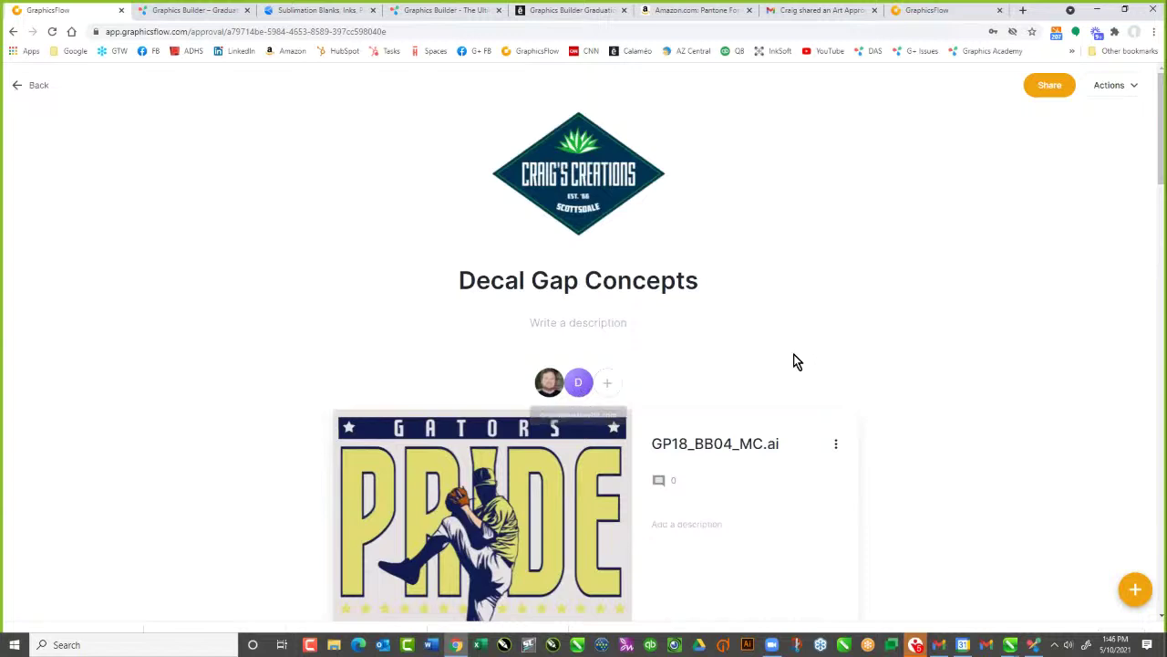
pyautogui.click(27, 85)
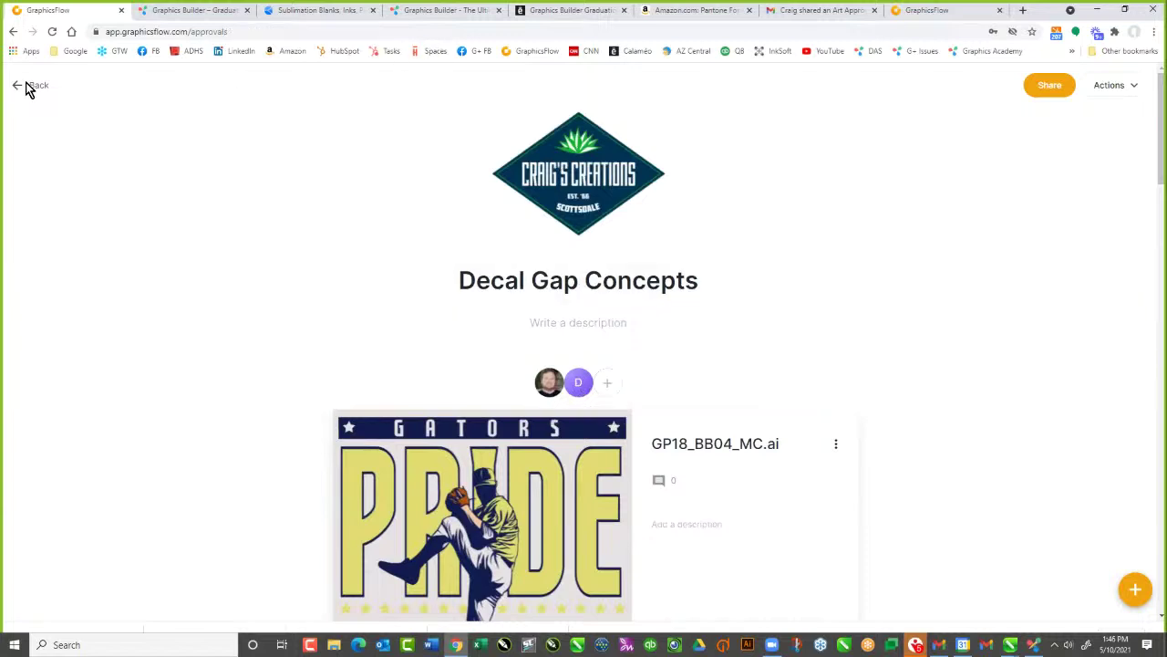
# Review the Welding Concepts approval cards and return to Art Approvals
pyautogui.scroll(-3, 429, 351)
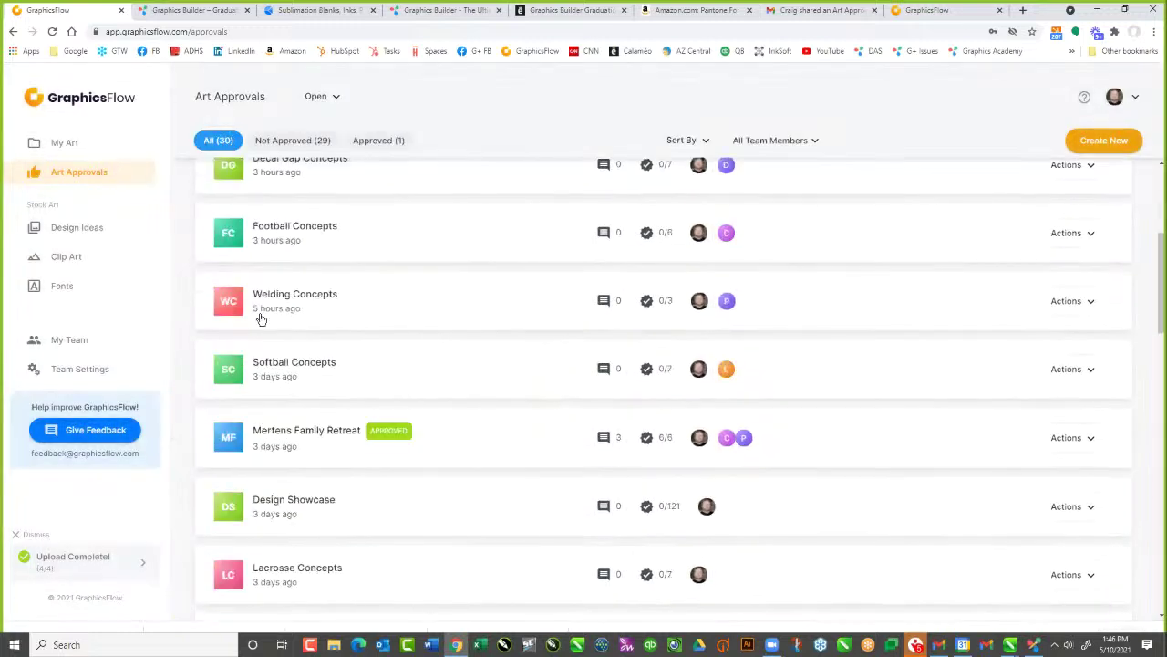
pyautogui.click(280, 301)
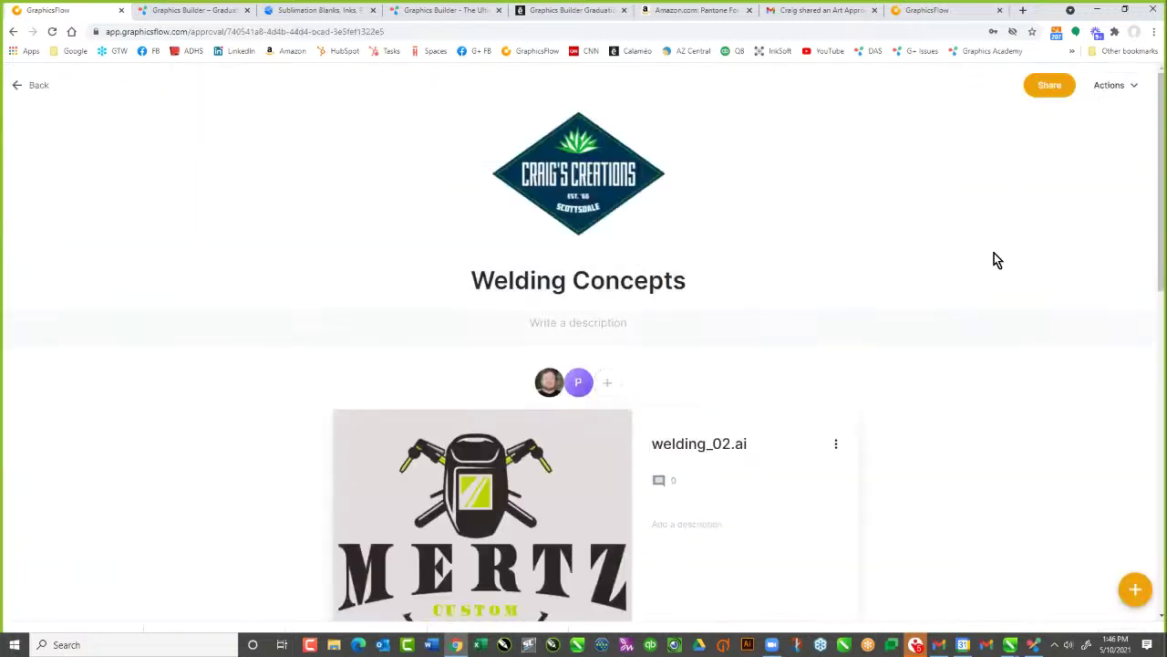
pyautogui.moveTo(1163, 201); pyautogui.dragTo(1161, 294)
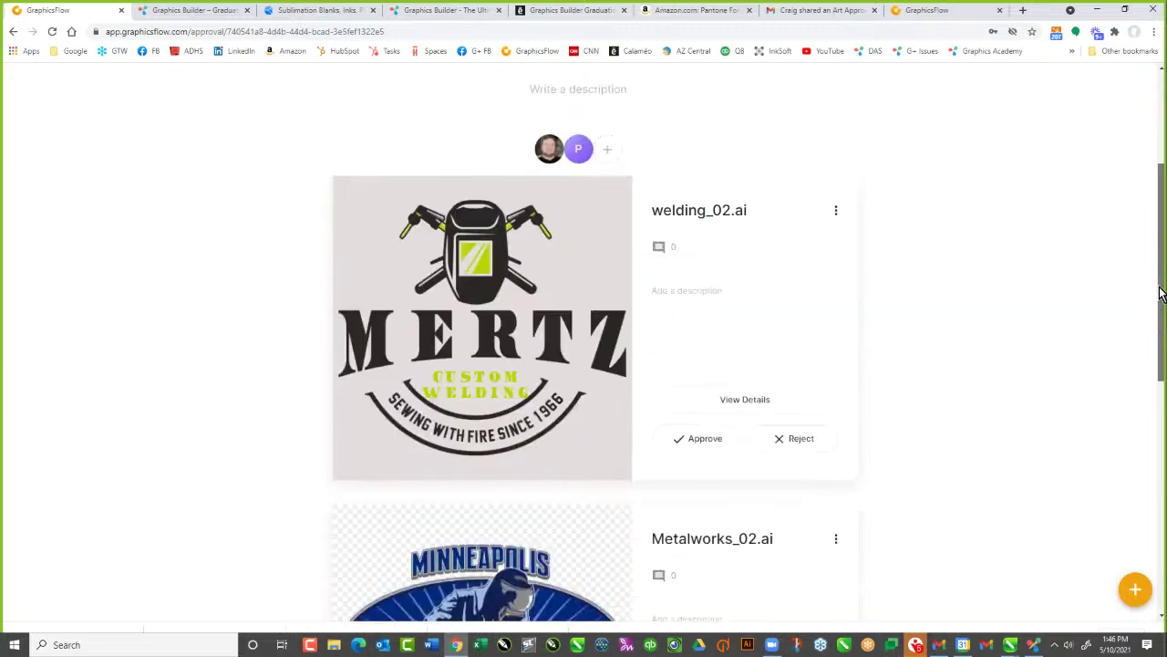
pyautogui.scroll(-5, 1161, 294)
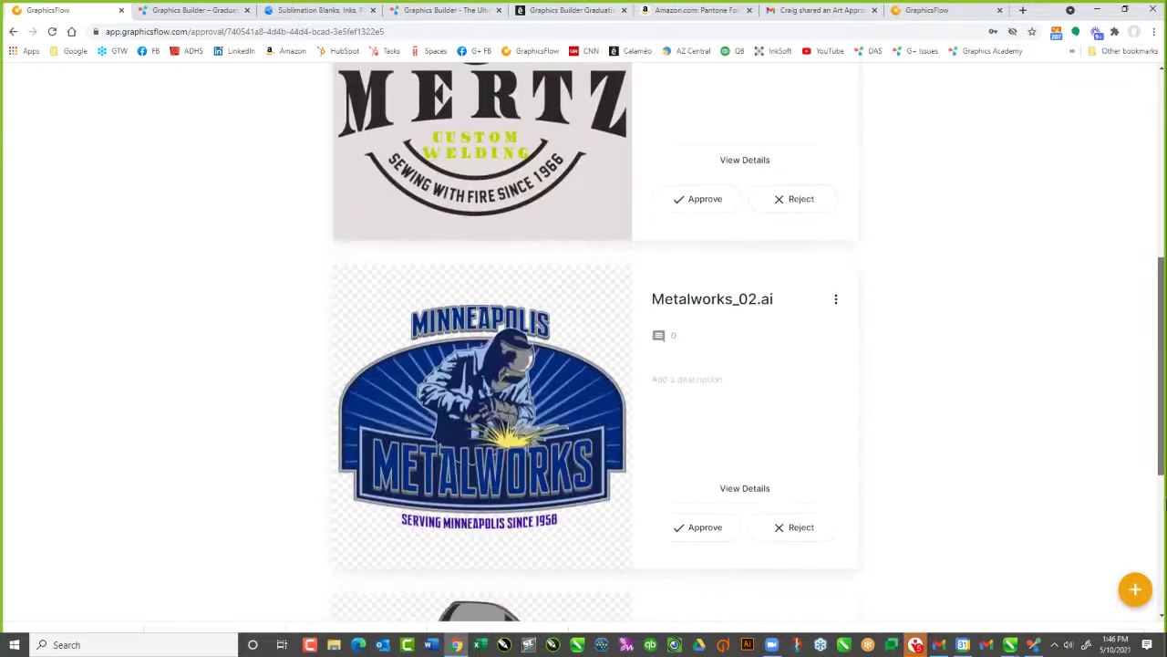
pyautogui.scroll(10, 1164, 241)
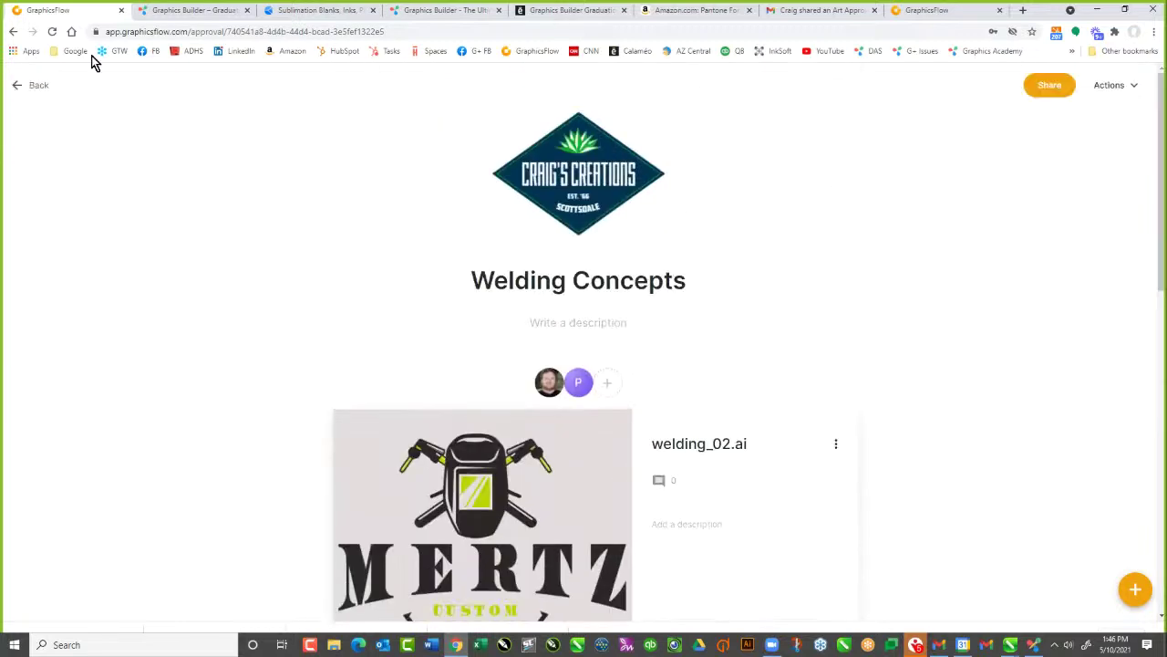
pyautogui.click(18, 86)
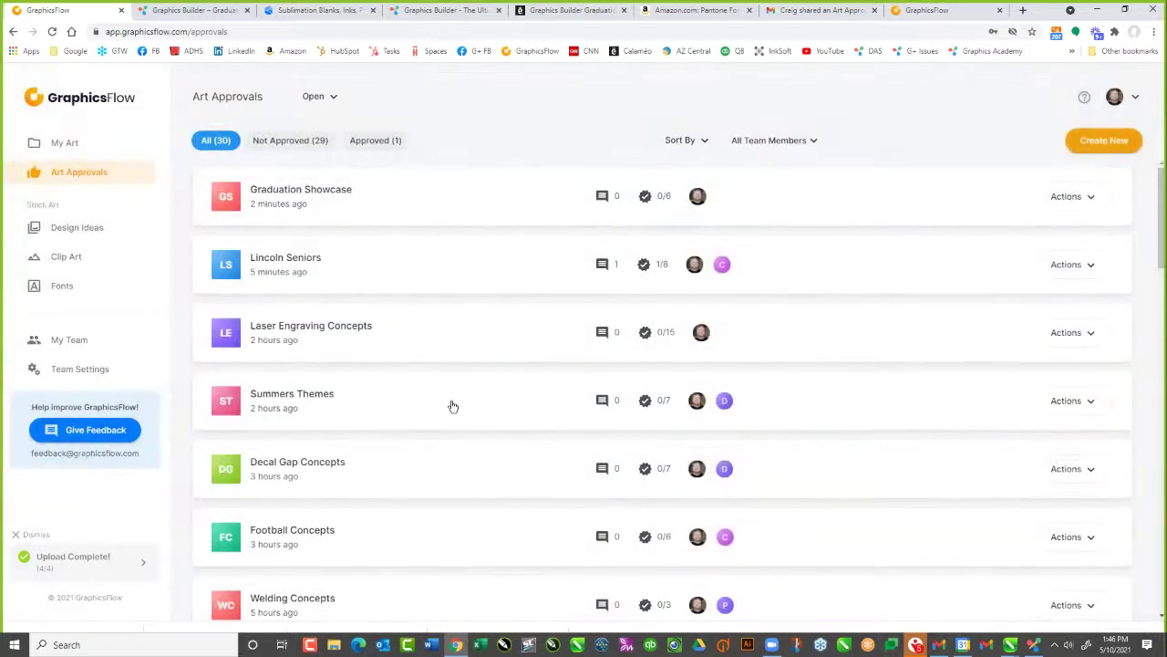
pyautogui.scroll(-5, 542, 391)
pyautogui.scroll(-3, 542, 391)
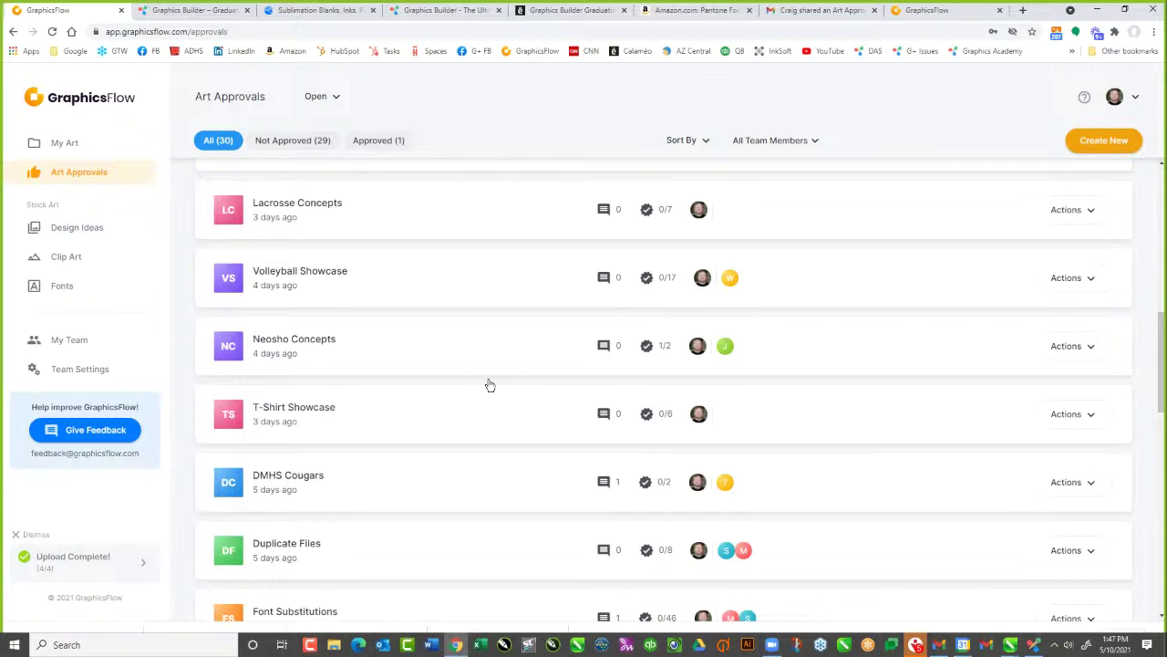
# Open the Design Ideas gallery and preview the Summer Camp design's details
pyautogui.click(95, 232)
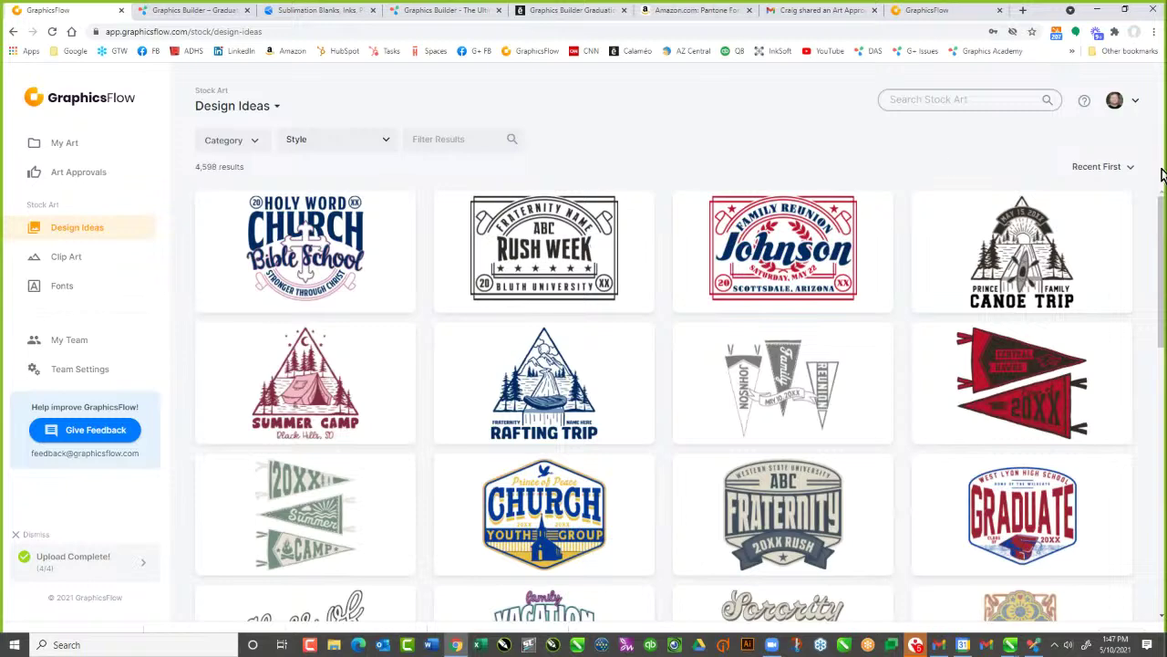
pyautogui.moveTo(1158, 280); pyautogui.dragTo(1158, 283)
pyautogui.scroll(-4, 565, 433)
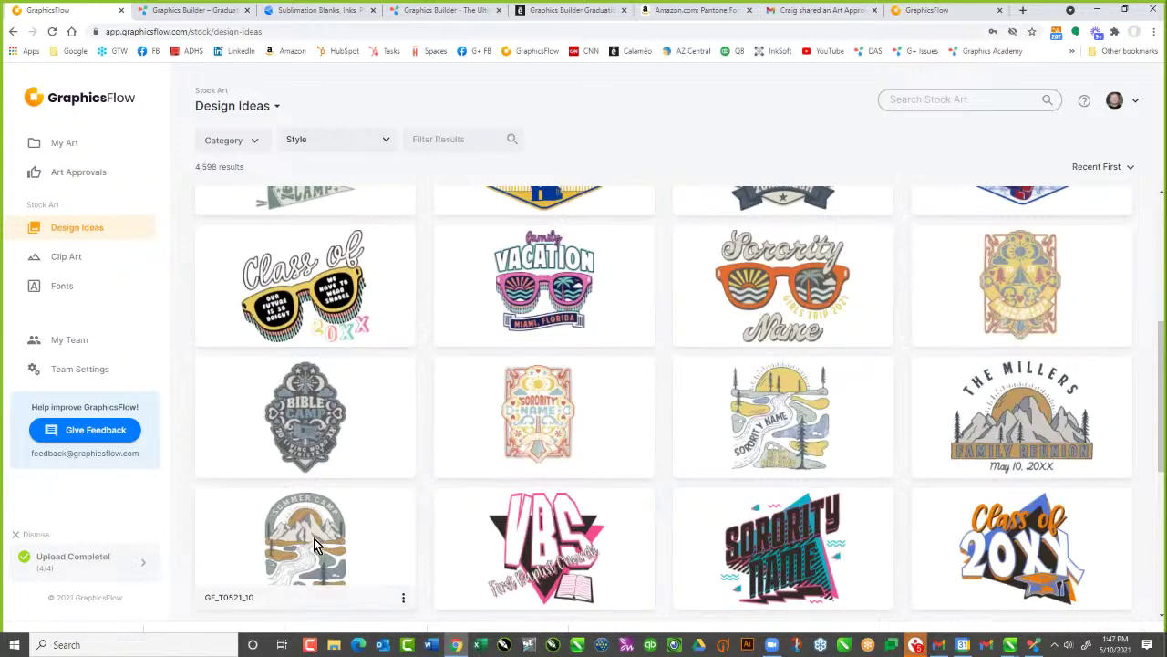
pyautogui.click(314, 537)
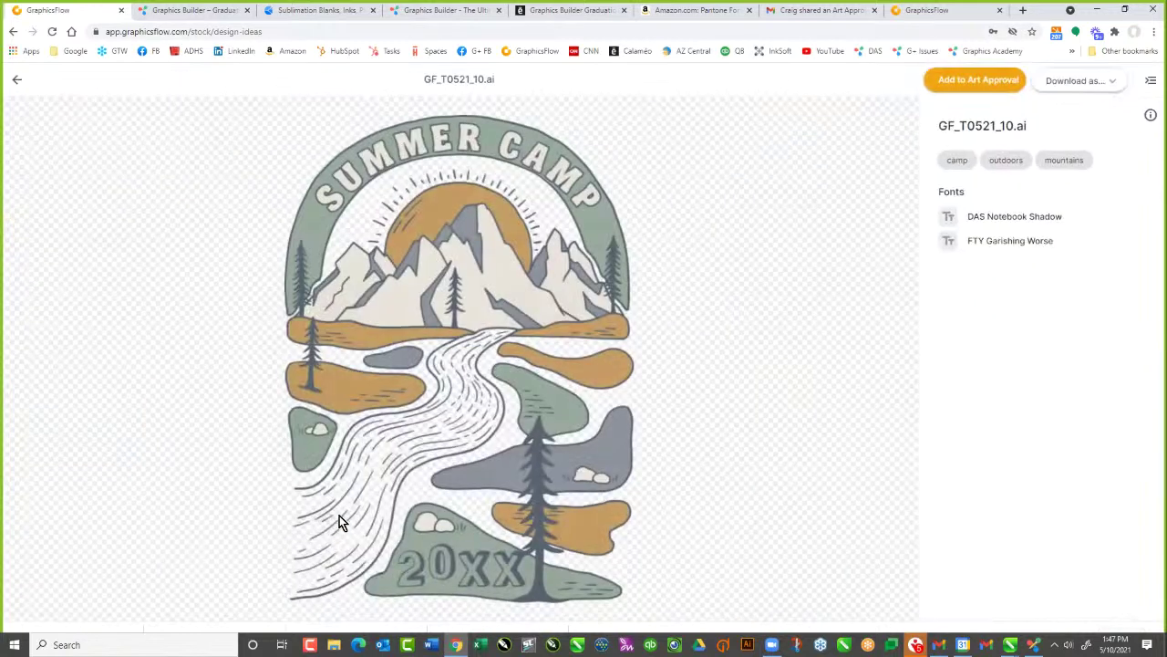
pyautogui.click(18, 81)
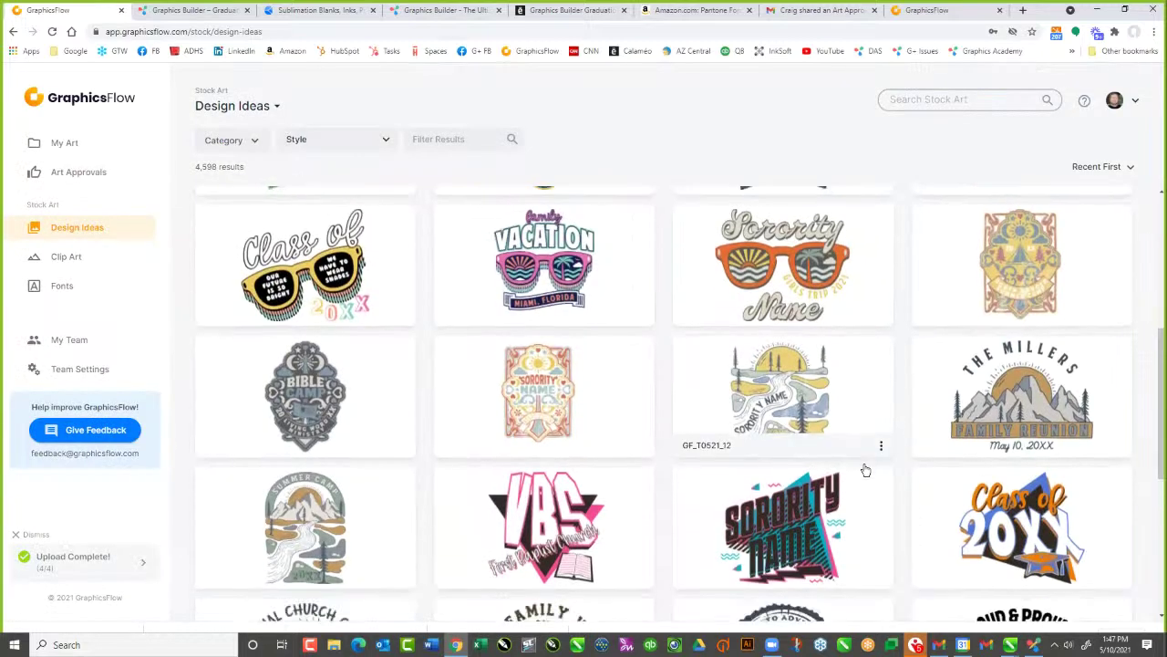
# Browse the 4,598 stock designs and look over the Category list without choosing one
pyautogui.scroll(-3, 866, 469)
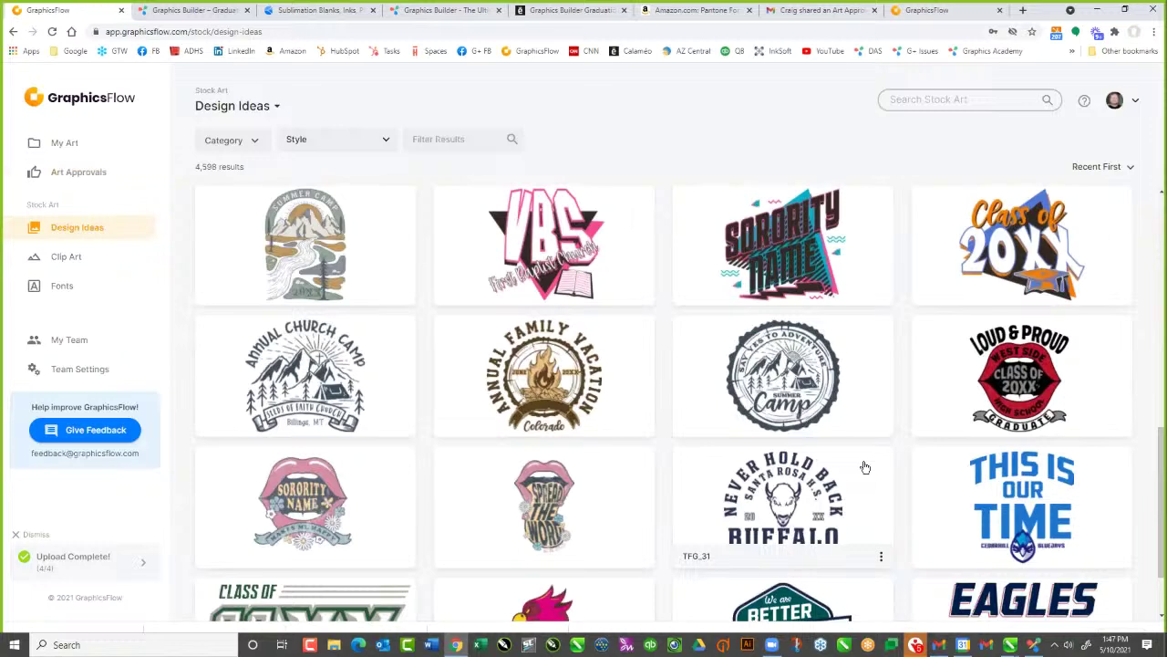
pyautogui.scroll(1, 865, 468)
pyautogui.scroll(-2, 863, 469)
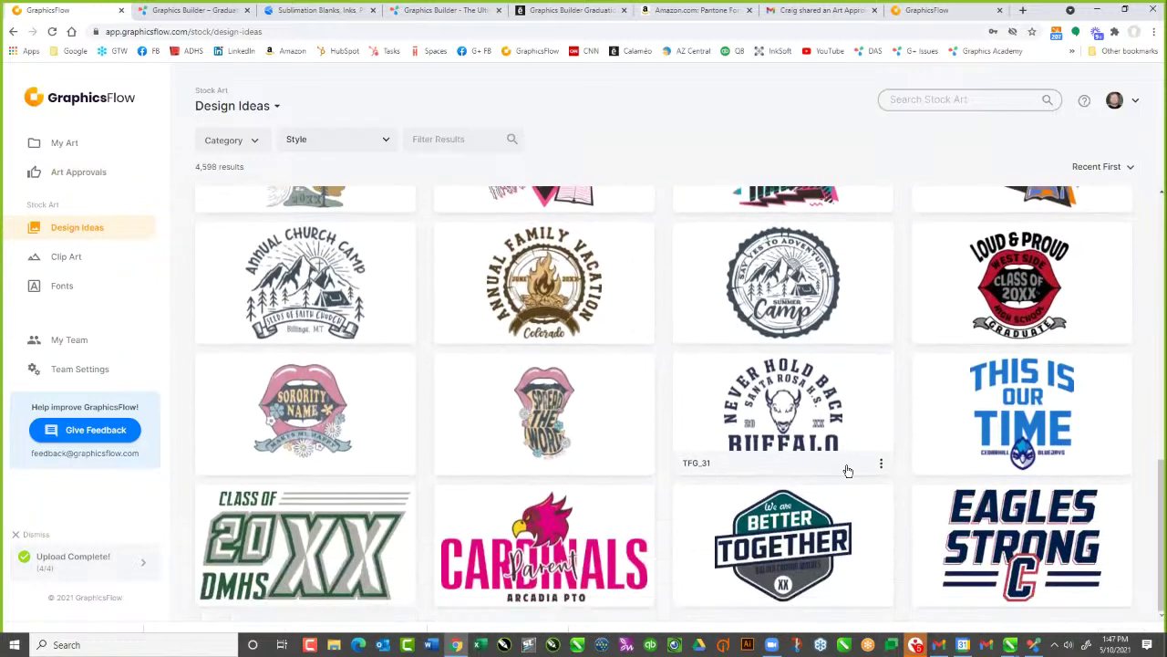
pyautogui.scroll(-2, 847, 471)
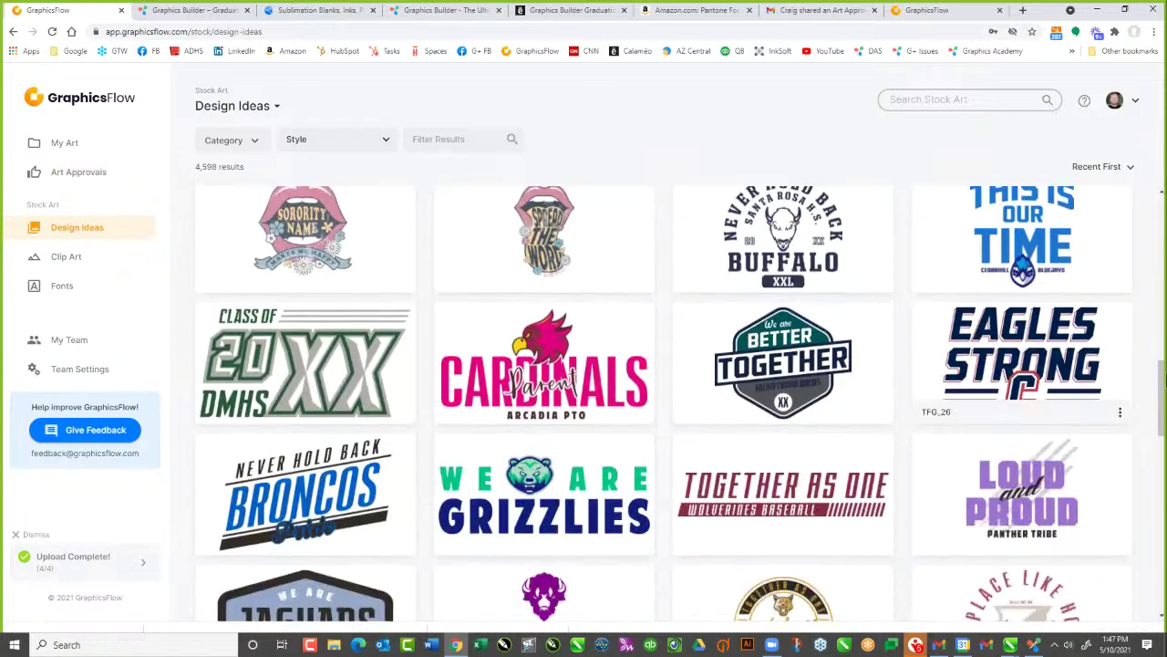
pyautogui.moveTo(1154, 404); pyautogui.dragTo(1156, 590)
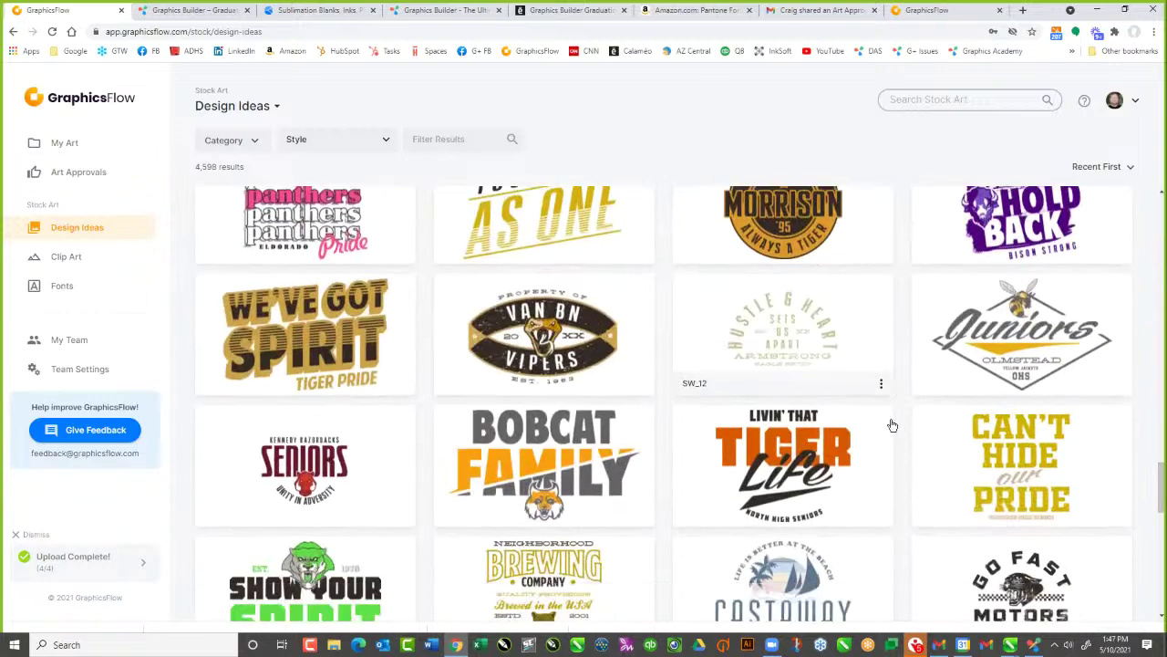
pyautogui.scroll(-4, 893, 425)
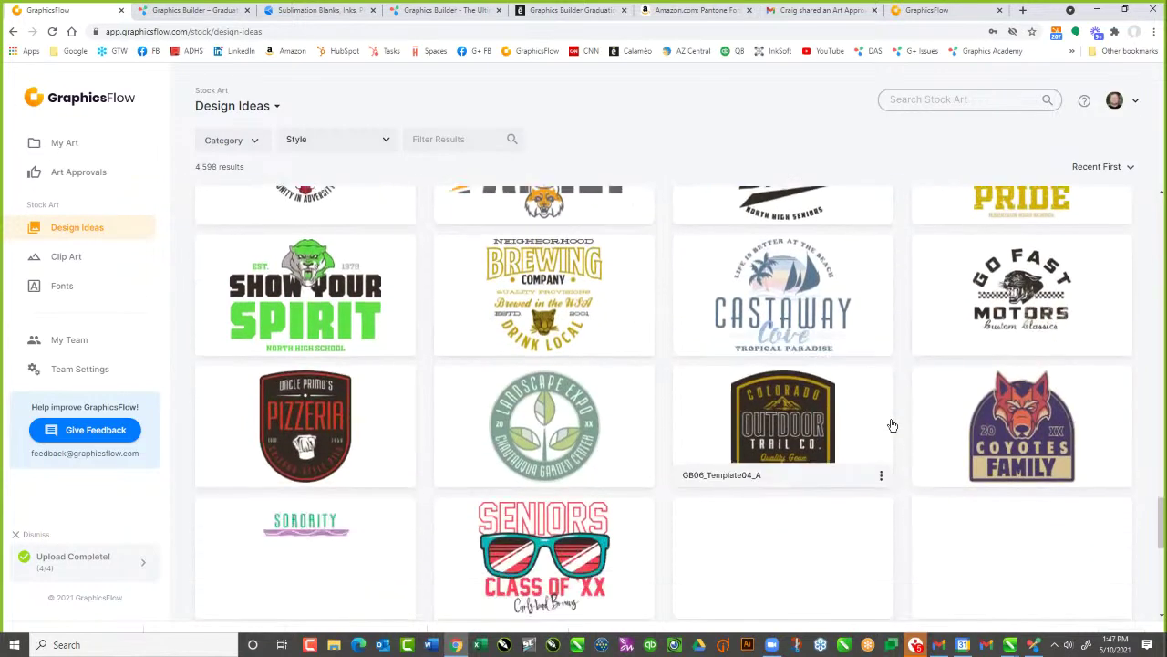
pyautogui.scroll(-1, 893, 425)
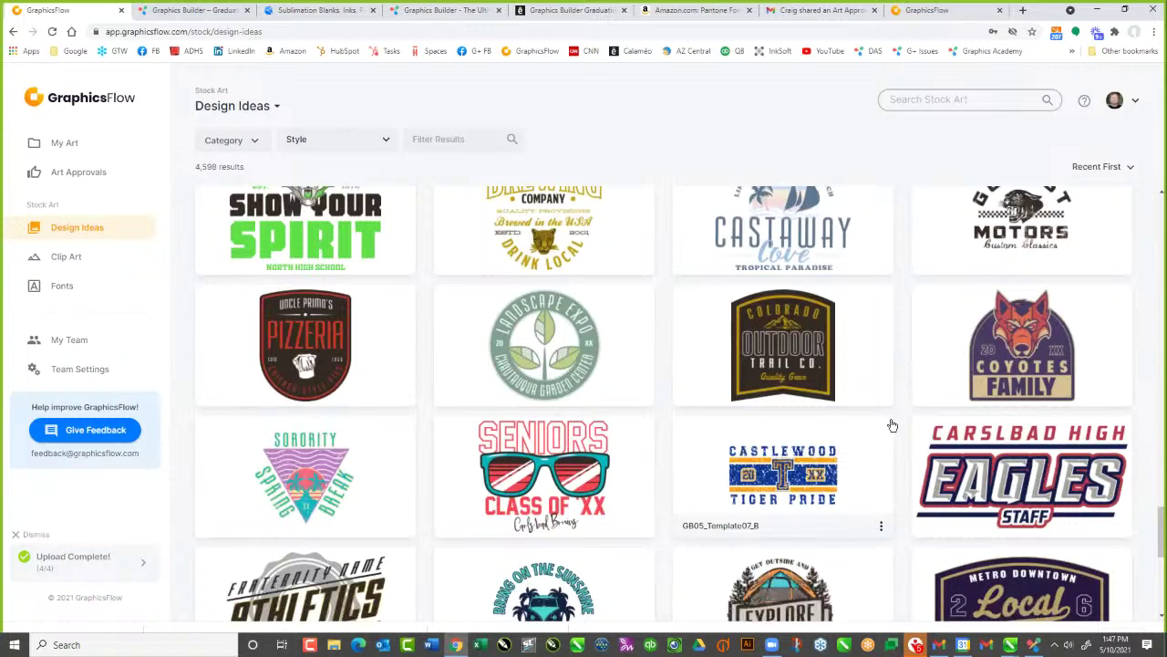
pyautogui.scroll(-4, 892, 425)
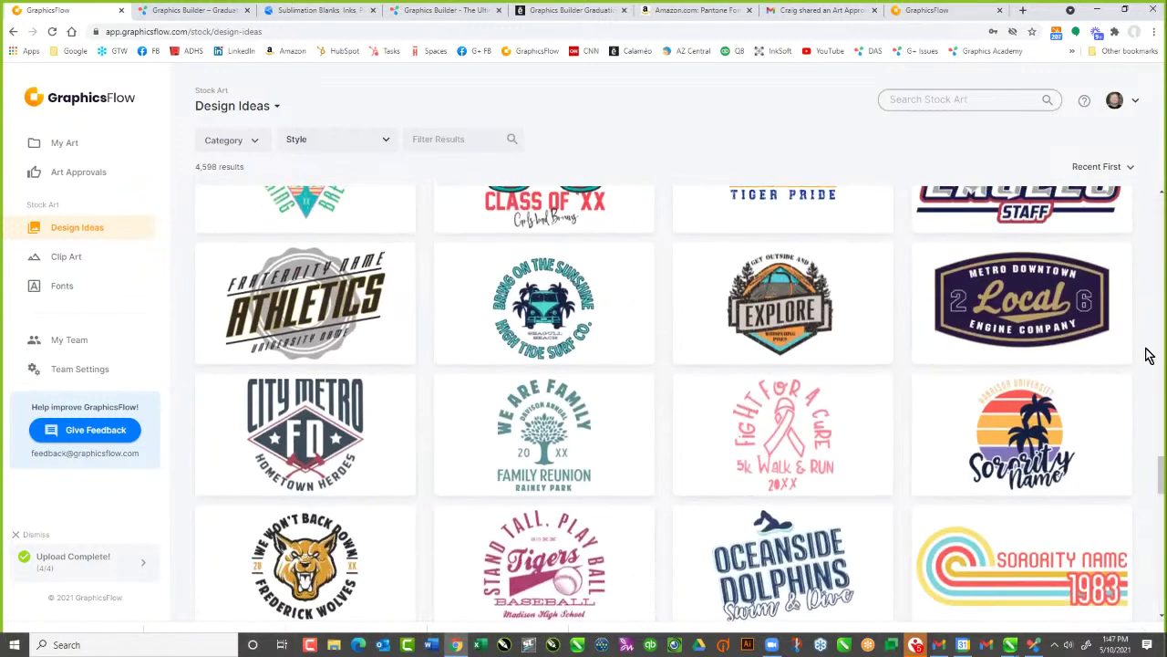
pyautogui.scroll(-4, 1146, 352)
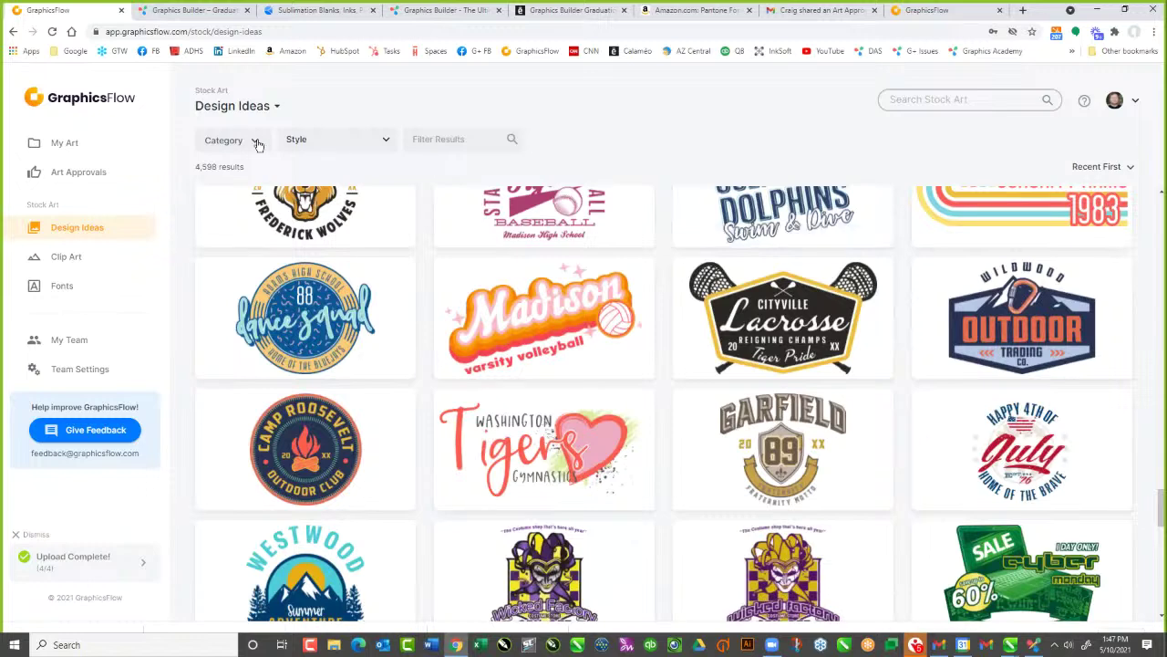
pyautogui.click(256, 142)
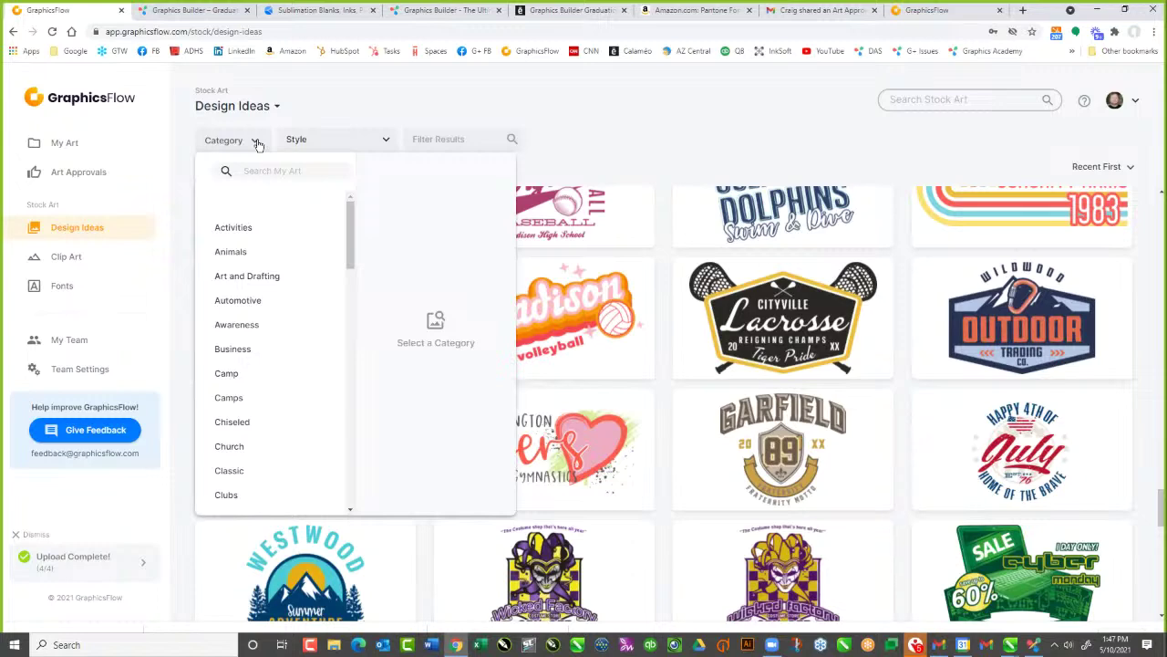
pyautogui.click(578, 116)
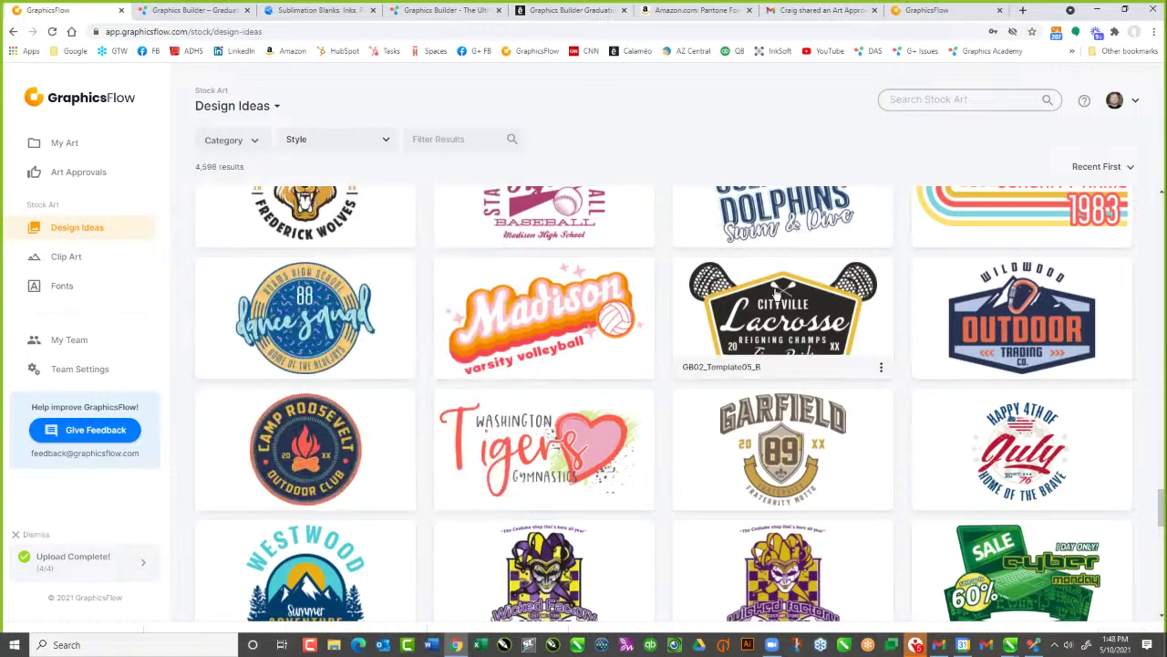
# Open Cityville Lacrosse (GB02_Template05_B.ai) and check its .PNG/.CDR/.AI download formats
pyautogui.click(811, 268)
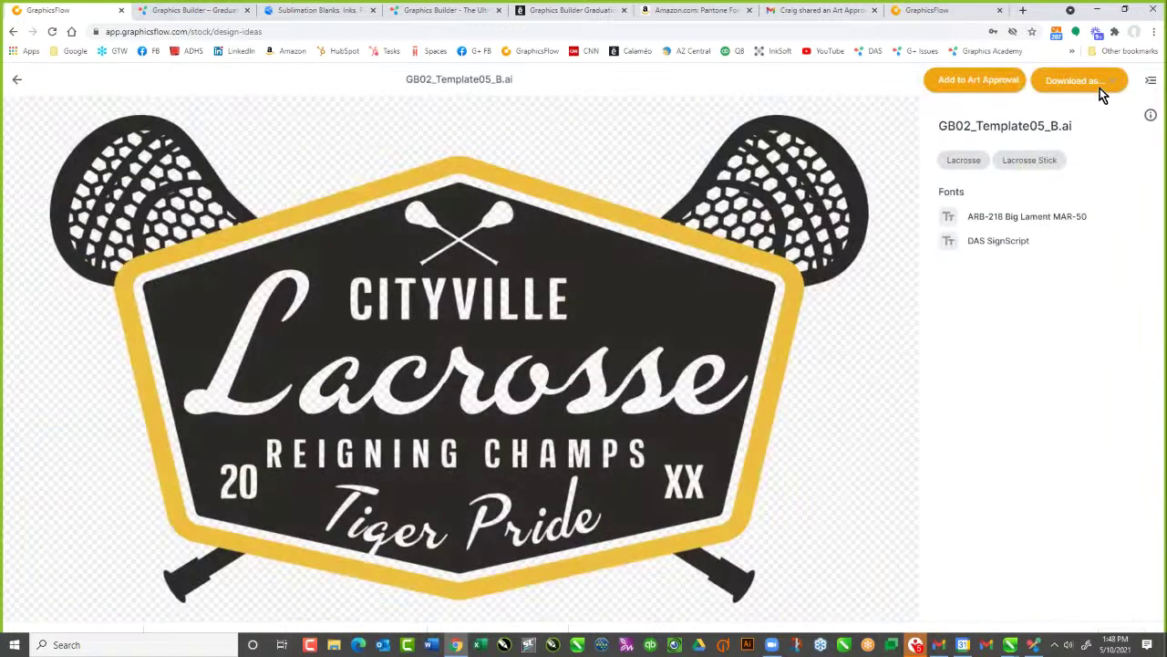
pyautogui.click(1099, 84)
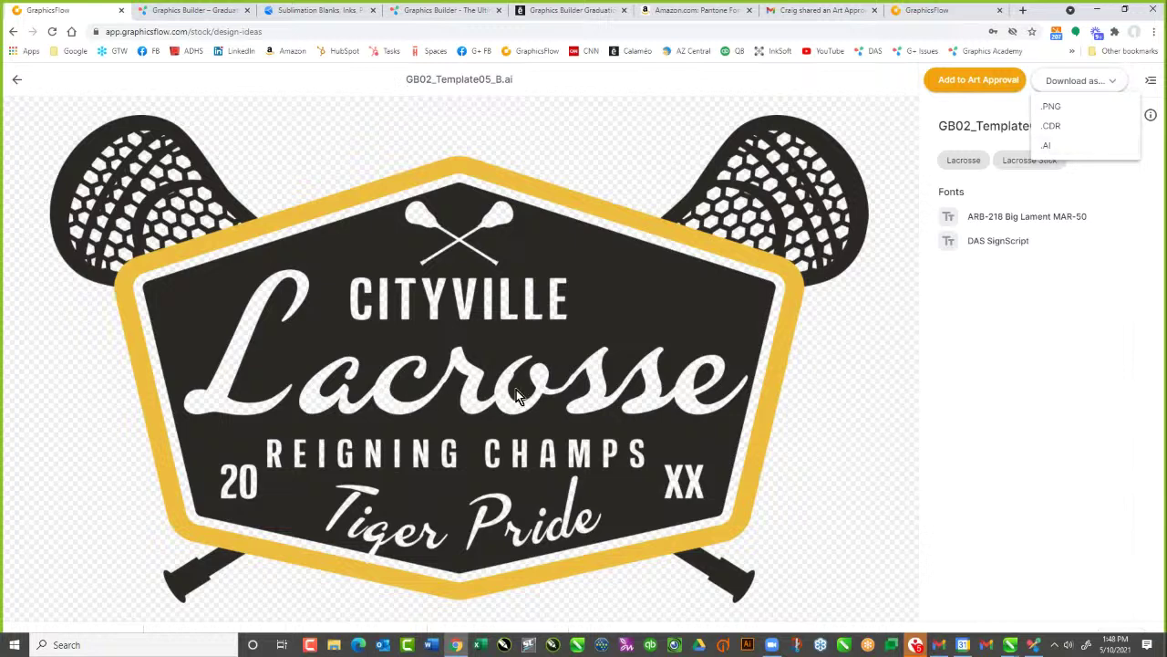
pyautogui.click(636, 166)
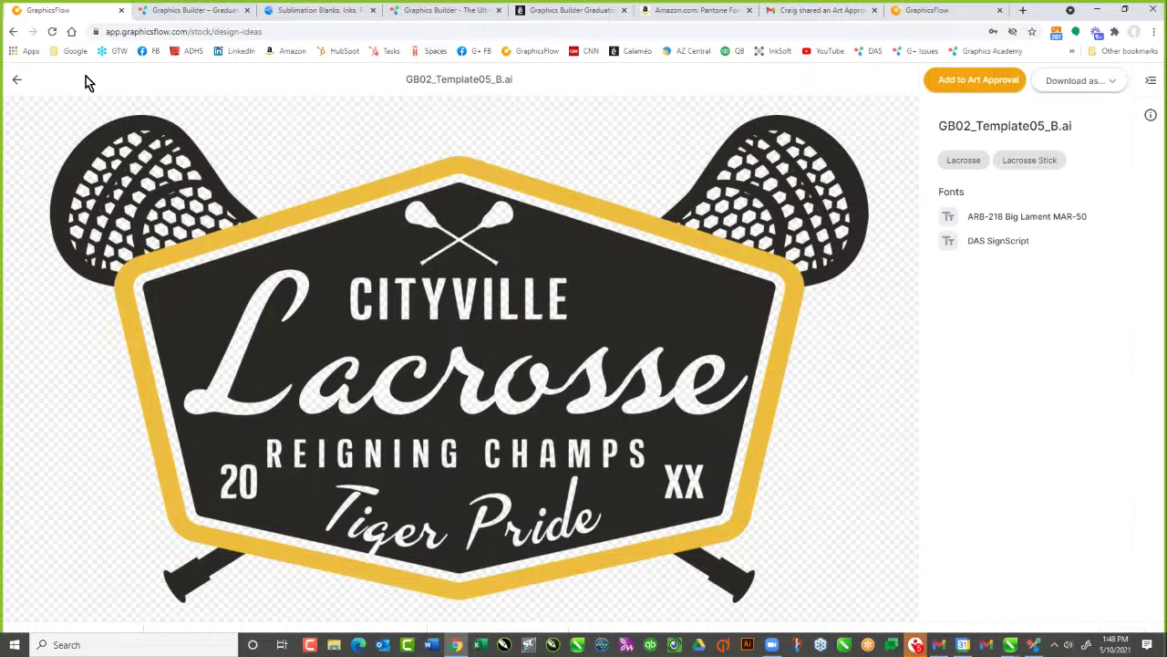
pyautogui.click(14, 82)
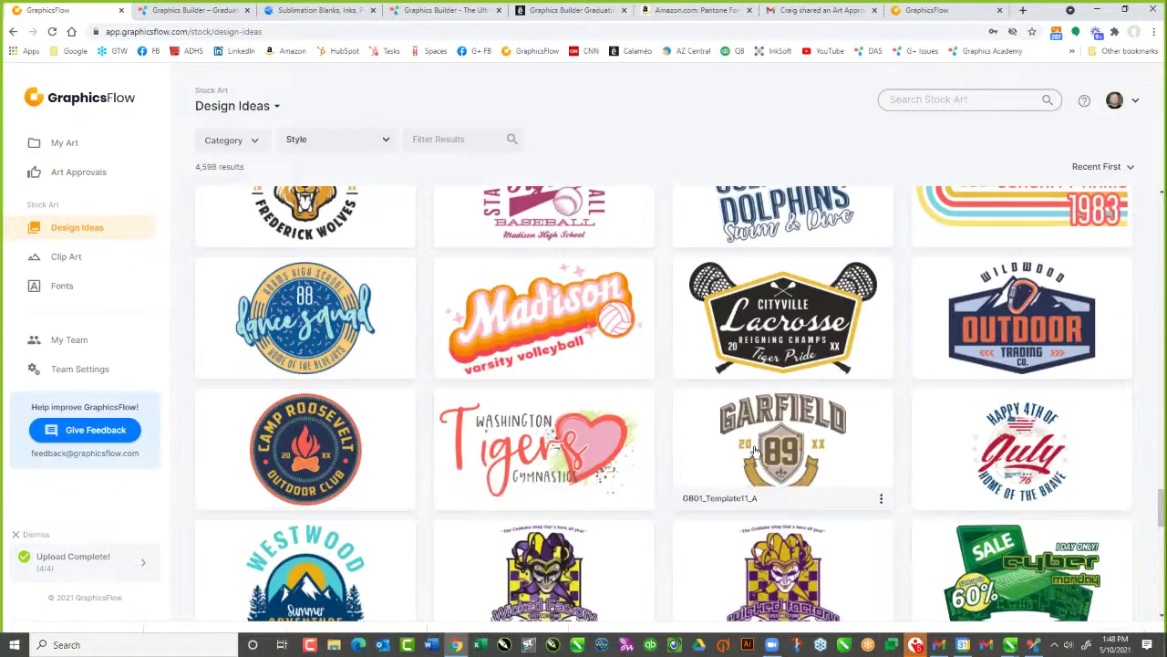
pyautogui.scroll(-2, 766, 442)
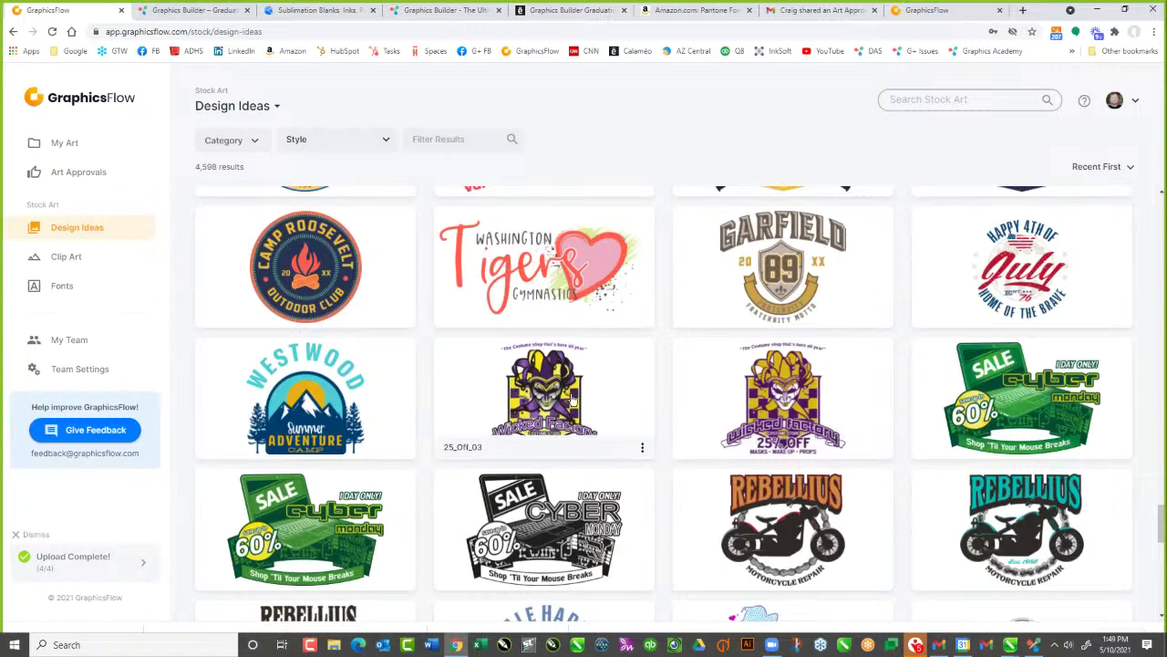
pyautogui.scroll(-1, 575, 292)
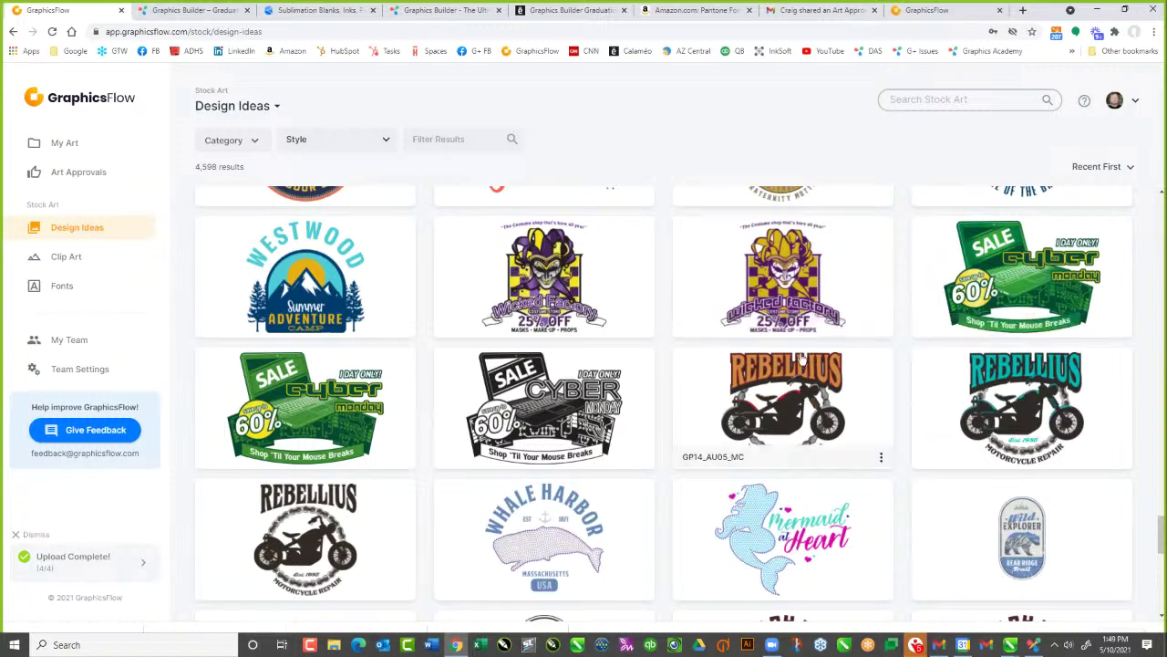
pyautogui.scroll(-1, 818, 356)
pyautogui.scroll(-3, 818, 356)
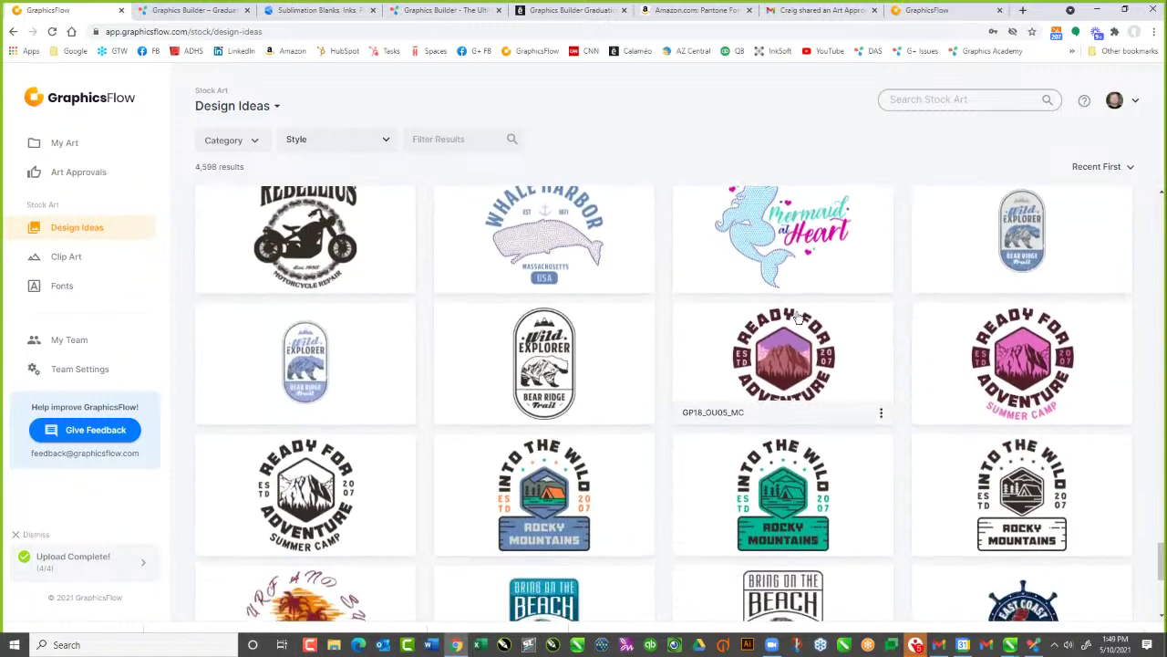
pyautogui.scroll(-3, 799, 319)
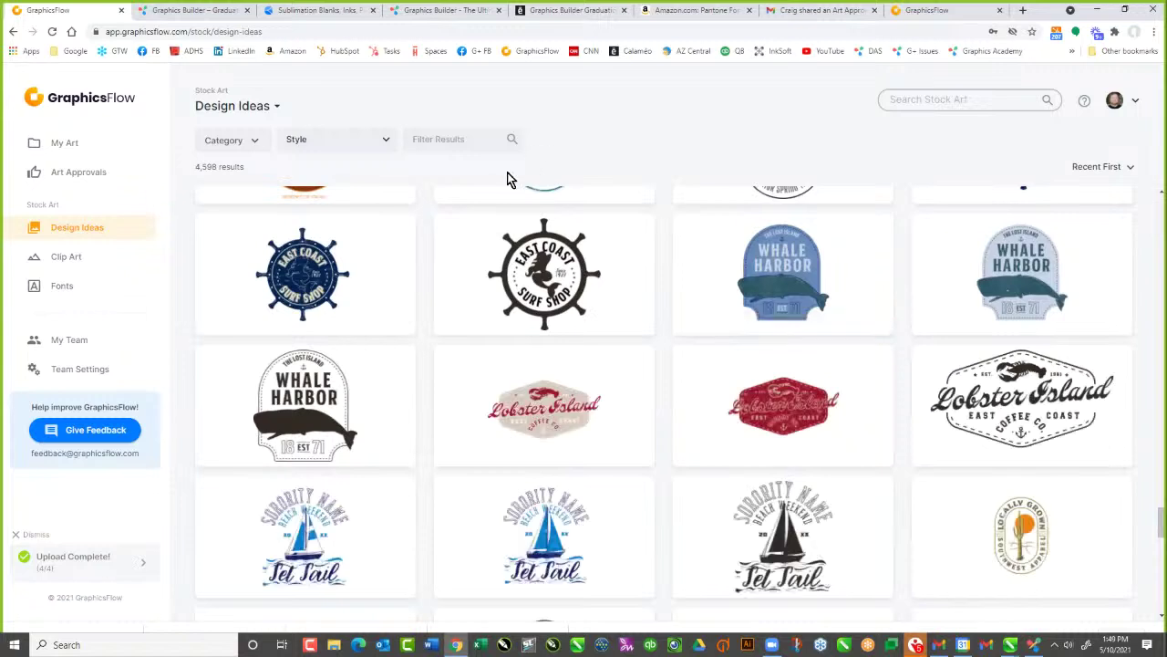
# Filter Design Ideas to Category Tourism and Travel > Mountain
pyautogui.click(436, 139)
pyautogui.click(257, 142)
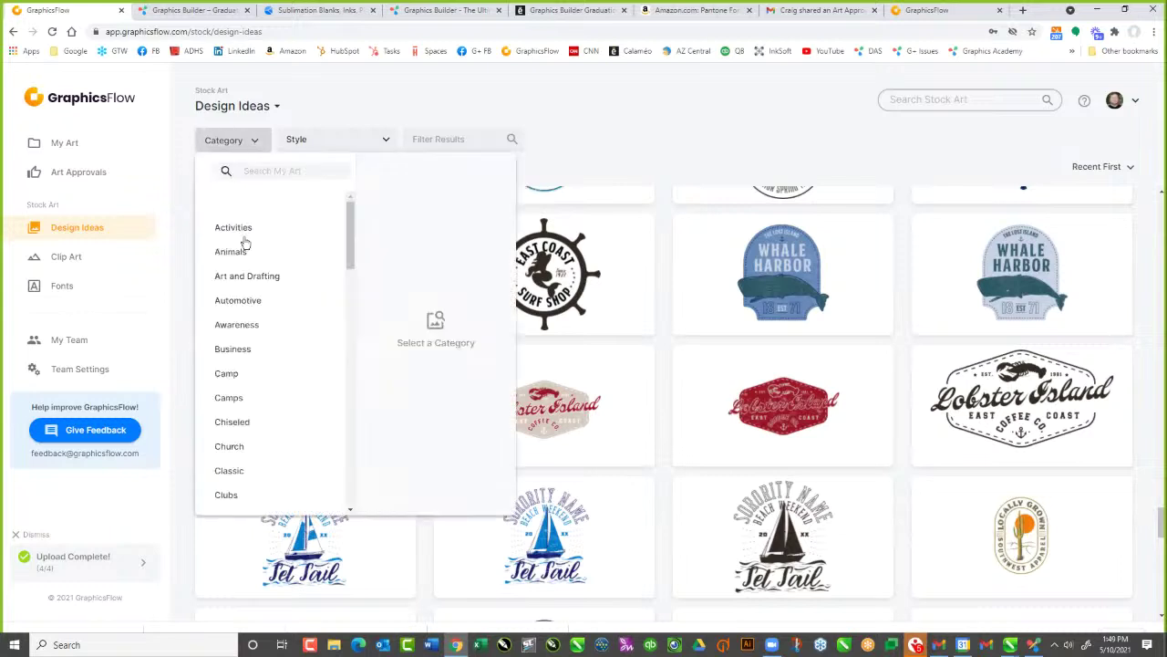
pyautogui.scroll(-6, 268, 386)
pyautogui.scroll(-6, 270, 387)
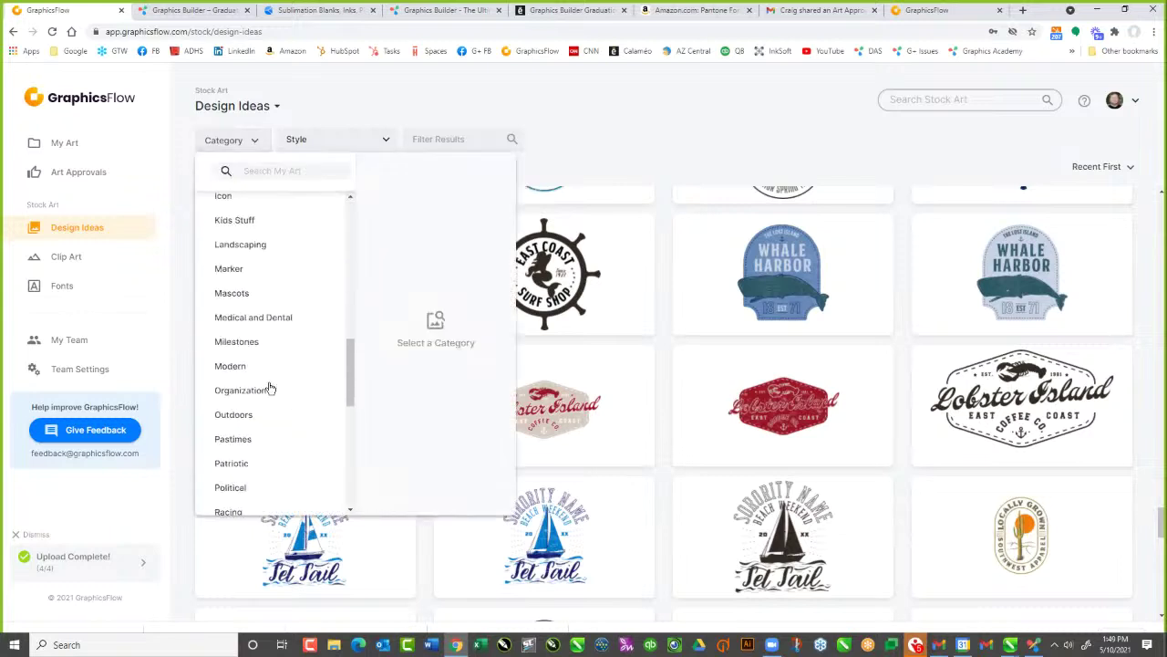
pyautogui.scroll(-2, 269, 387)
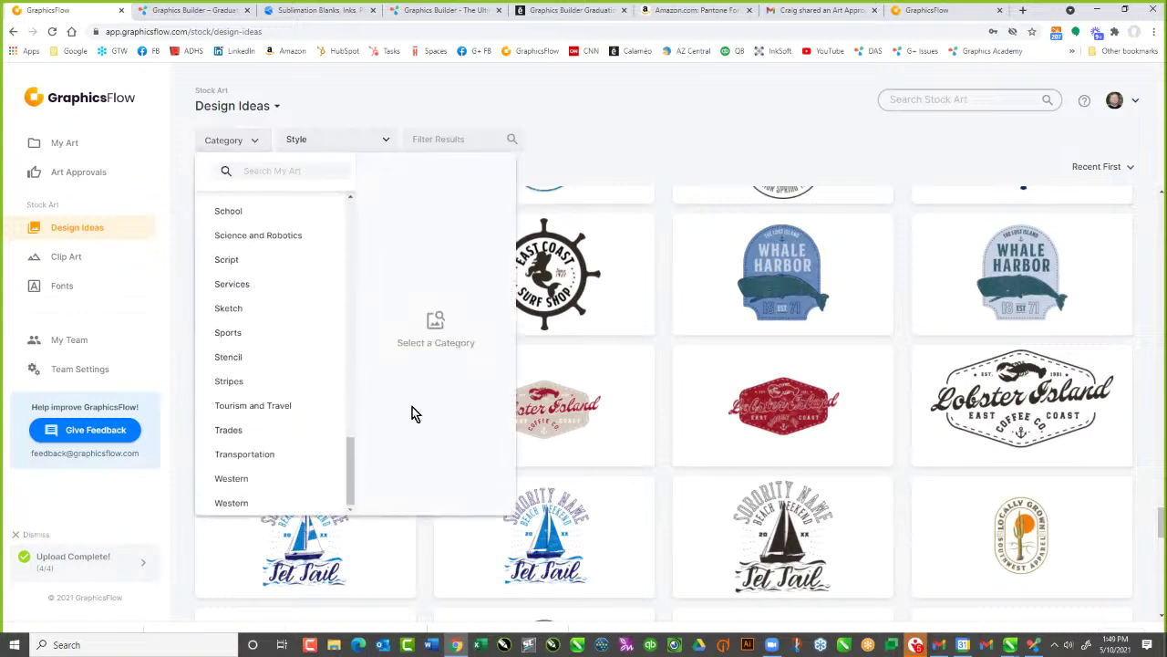
pyautogui.click(243, 414)
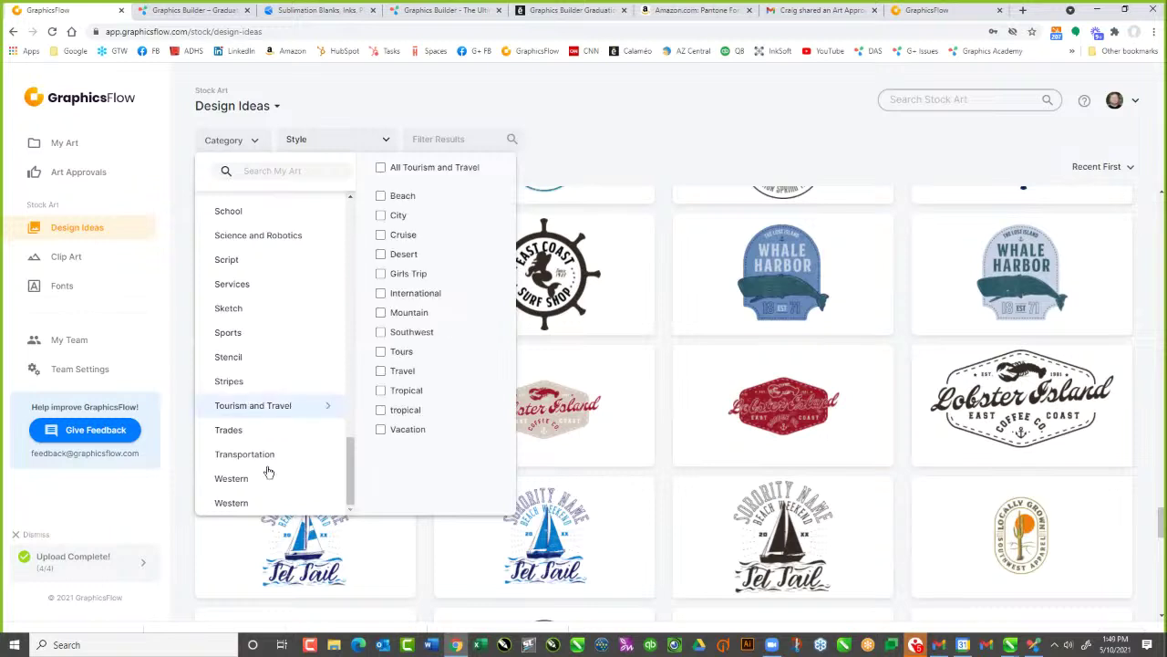
pyautogui.click(381, 313)
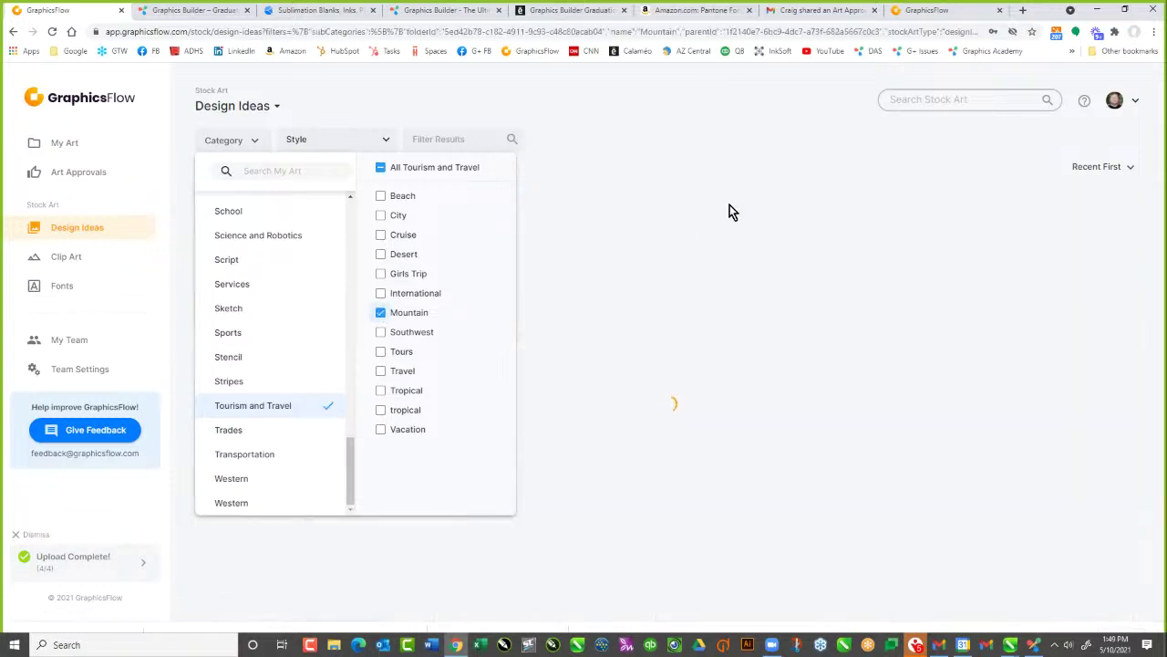
pyautogui.click(753, 164)
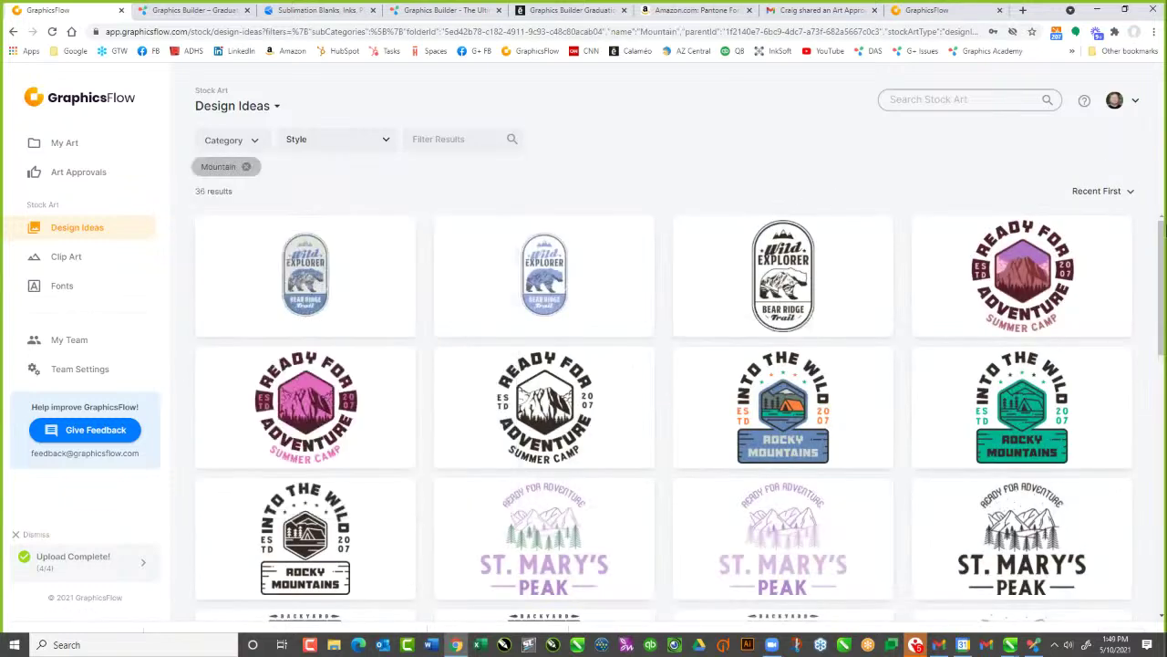
pyautogui.scroll(-2, 1151, 426)
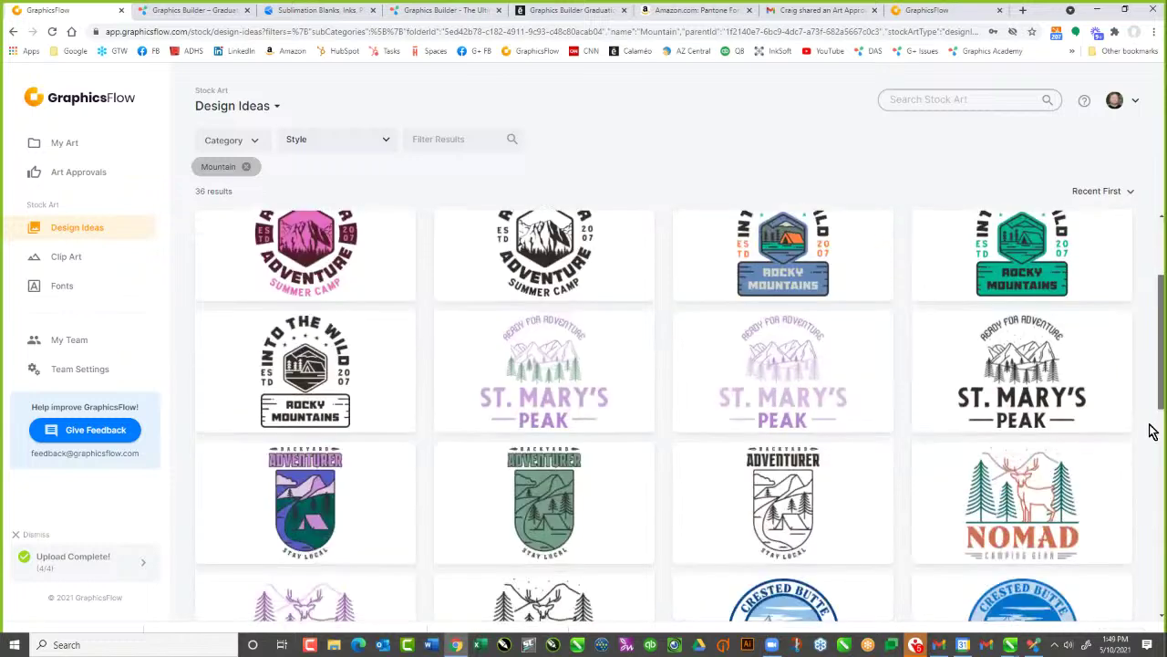
pyautogui.scroll(-3, 1155, 415)
pyautogui.scroll(3, 774, 96)
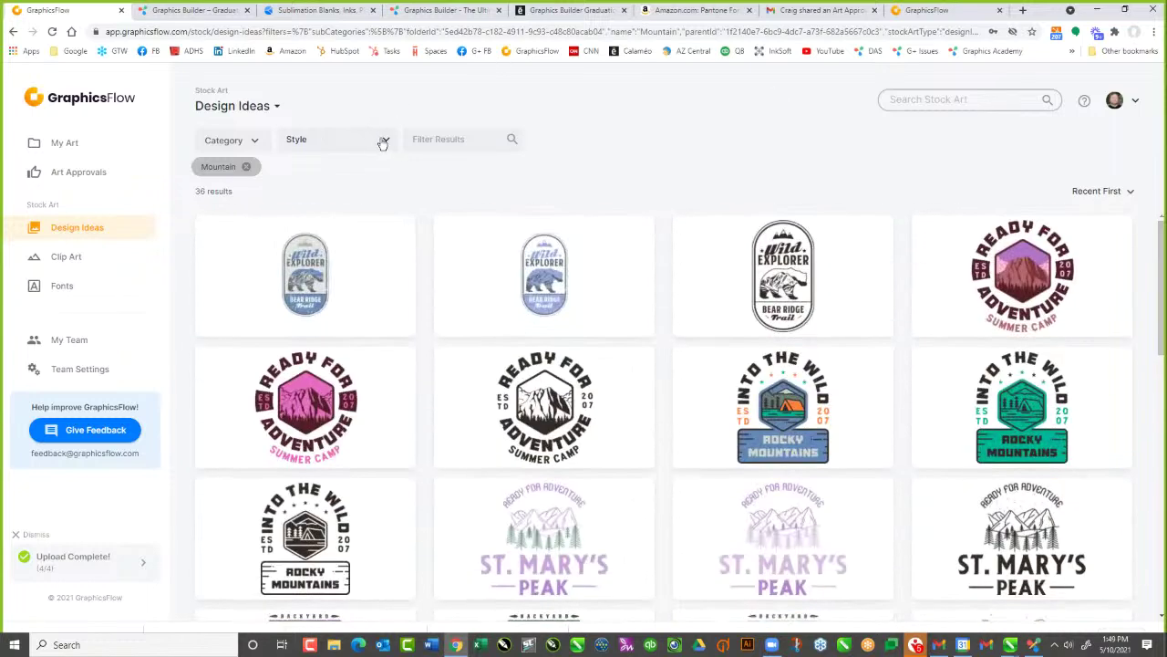
# Add the Patch style filter, narrowing the gallery to 15 results
pyautogui.click(381, 139)
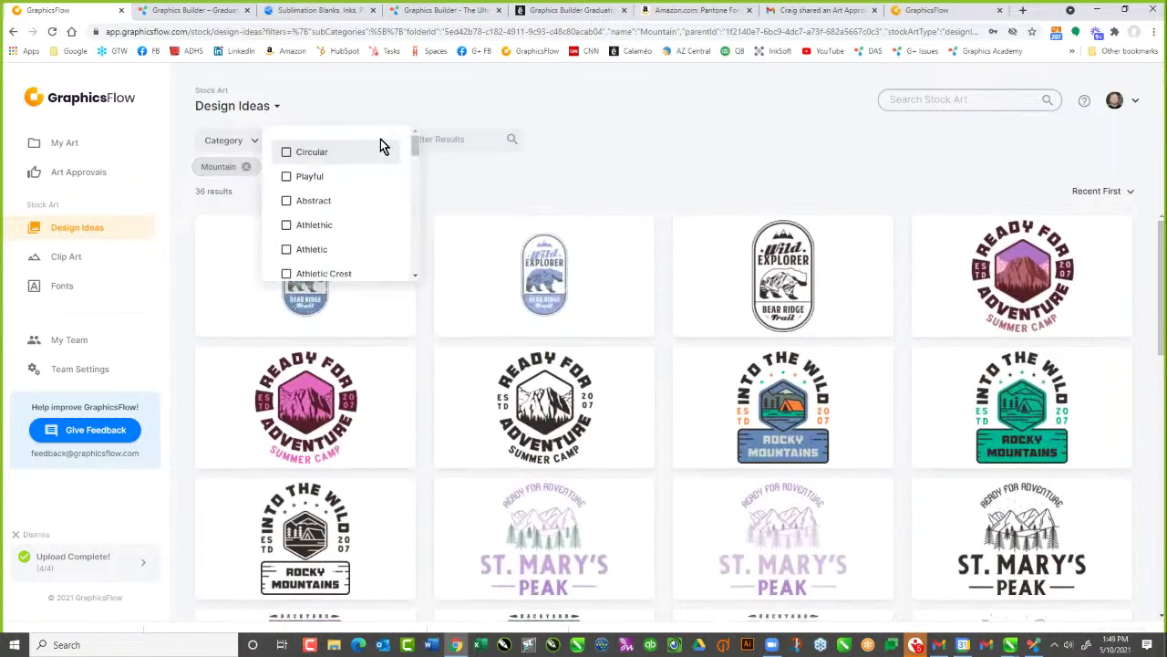
pyautogui.click(287, 249)
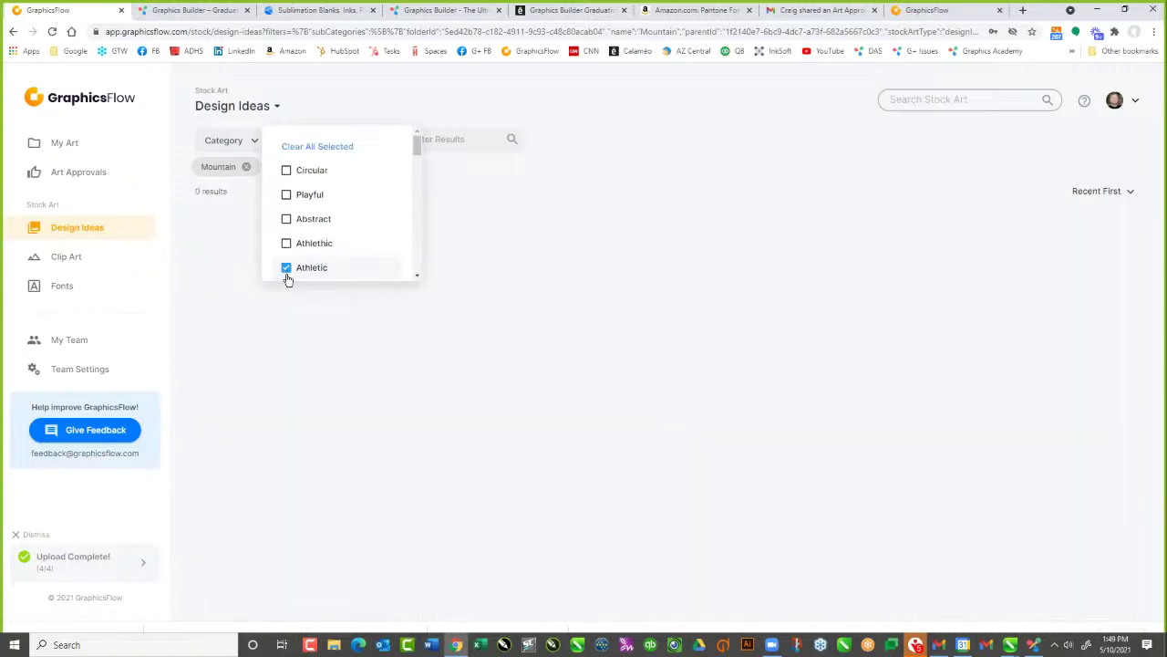
pyautogui.click(287, 269)
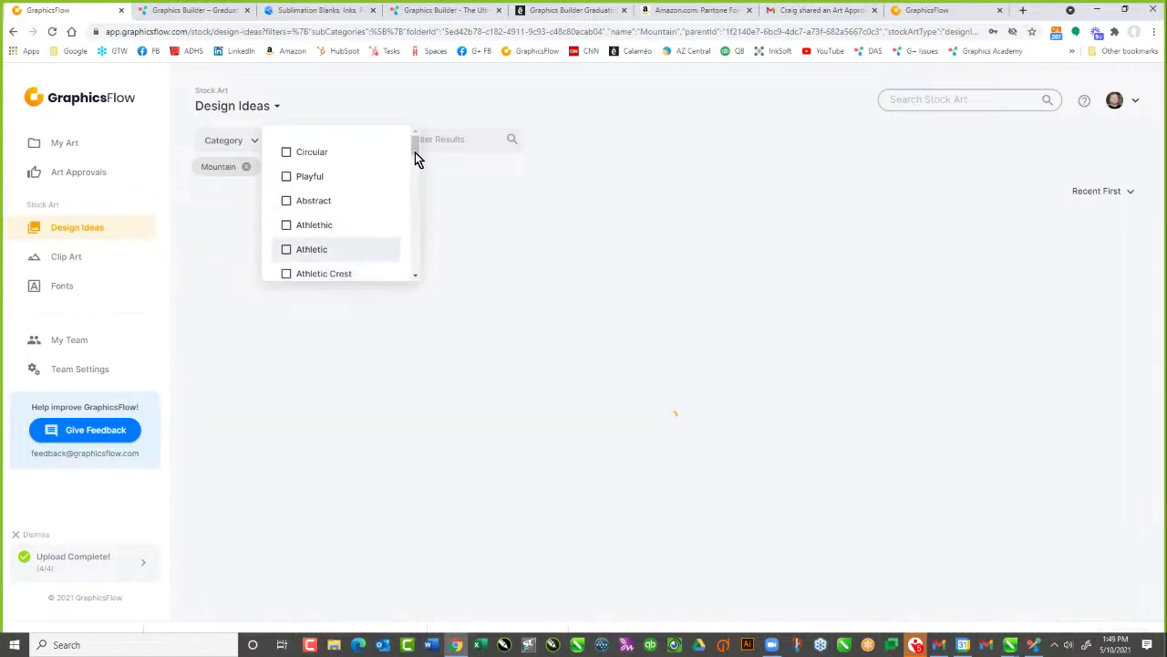
pyautogui.moveTo(415, 150); pyautogui.dragTo(415, 221)
pyautogui.click(288, 249)
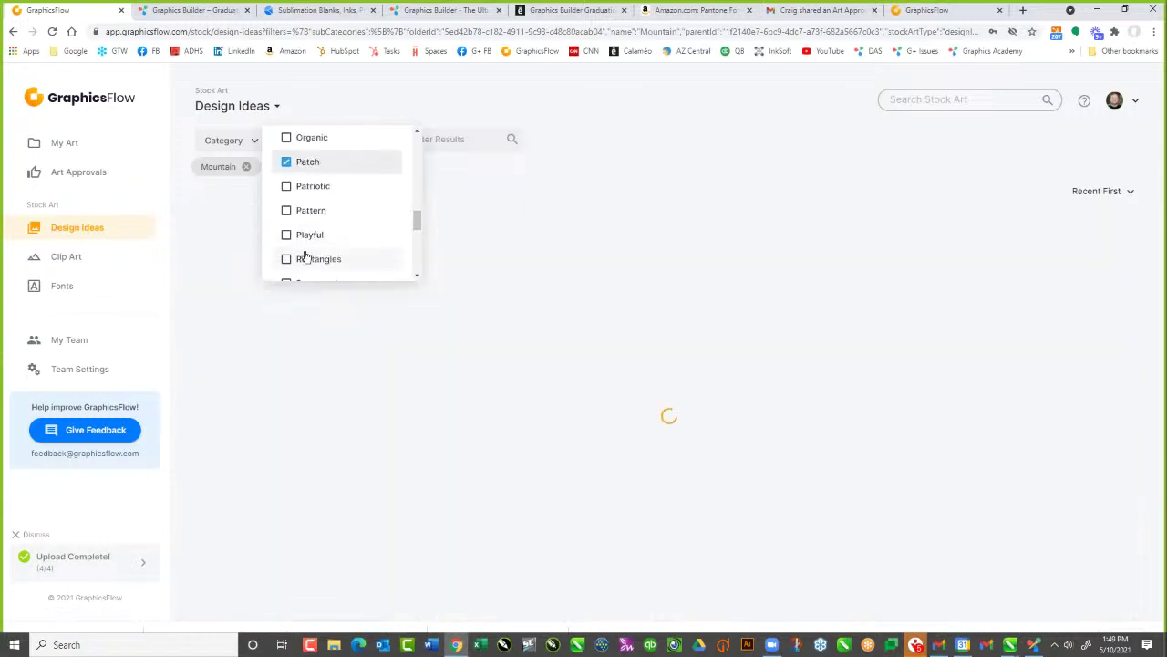
pyautogui.click(725, 160)
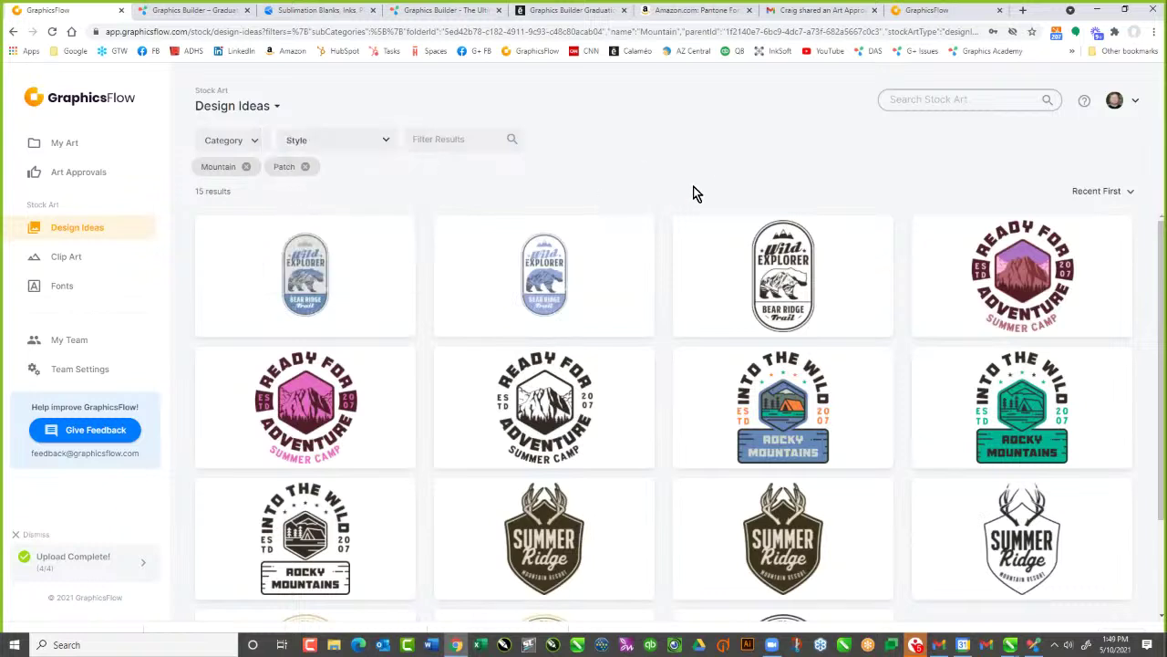
pyautogui.moveTo(1161, 394); pyautogui.dragTo(1161, 488)
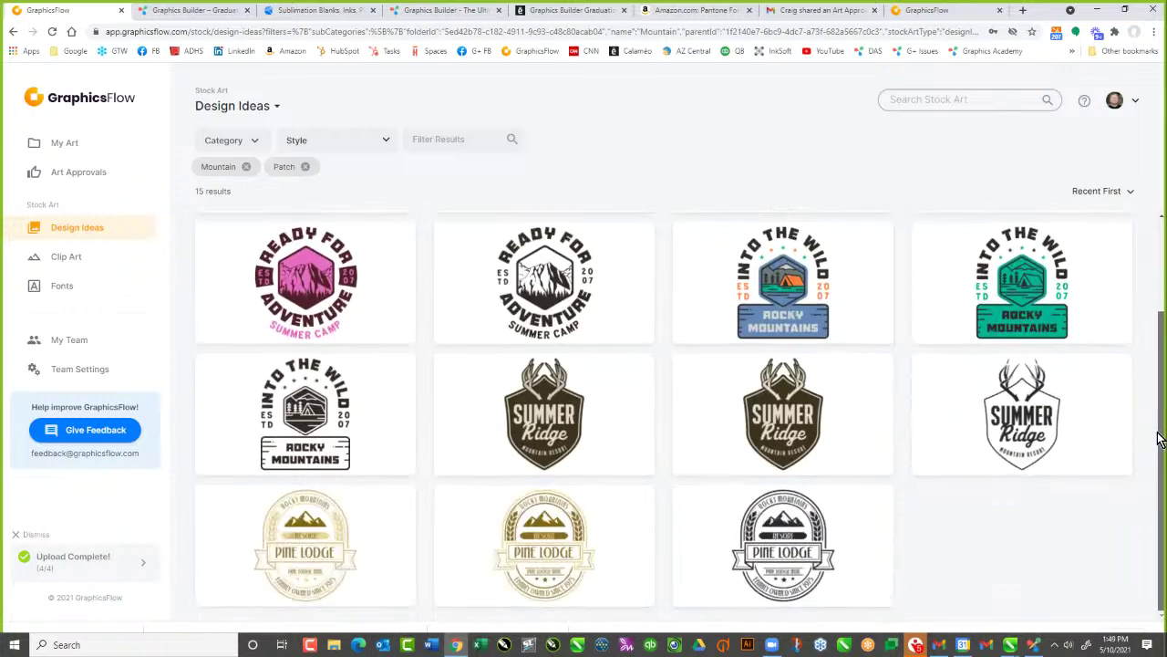
# Download Pine Lodge GP02_VL03_MC as .CDR into Public Documents > Templates > GraphicsFlow Downloads
pyautogui.click(319, 549)
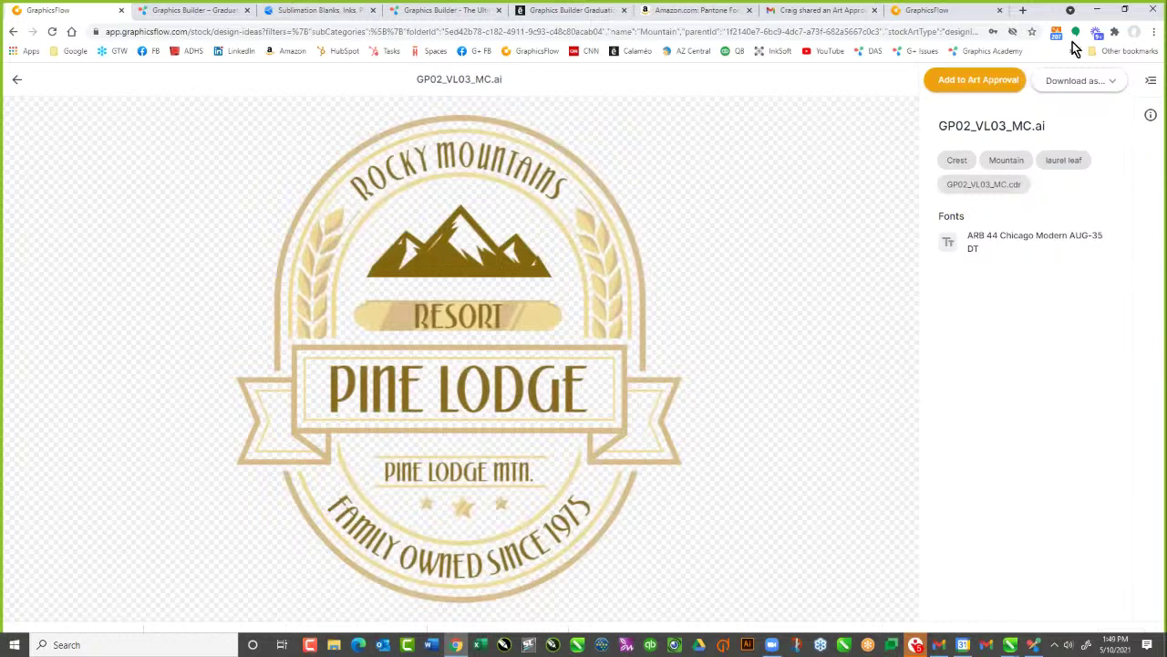
pyautogui.click(1108, 82)
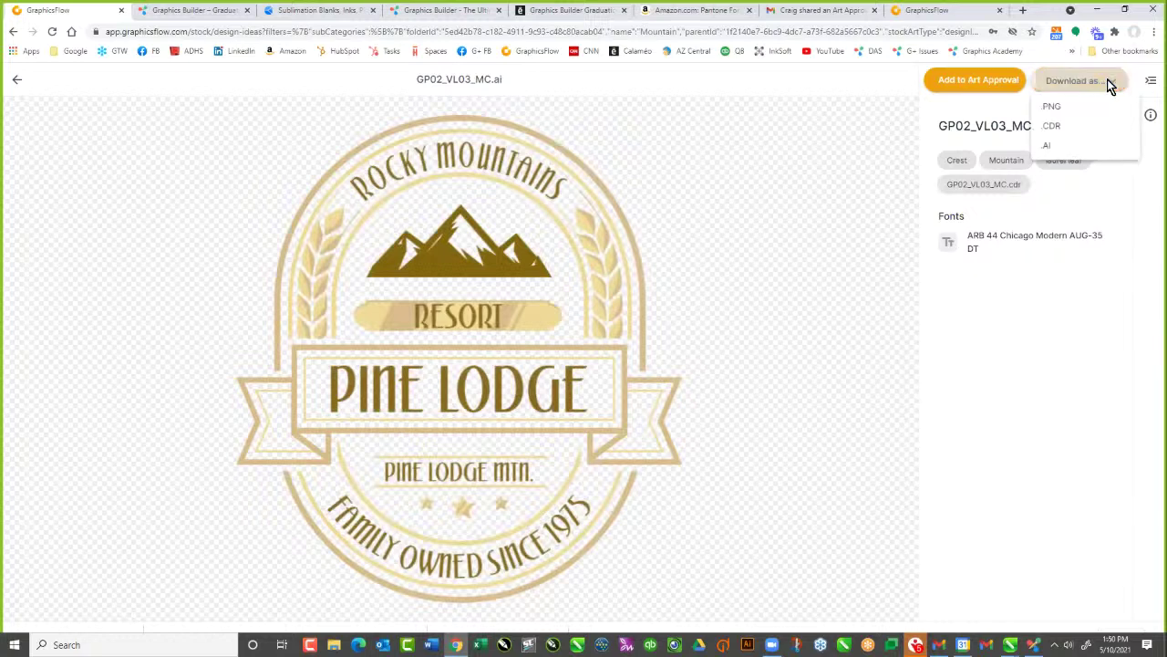
pyautogui.click(1054, 127)
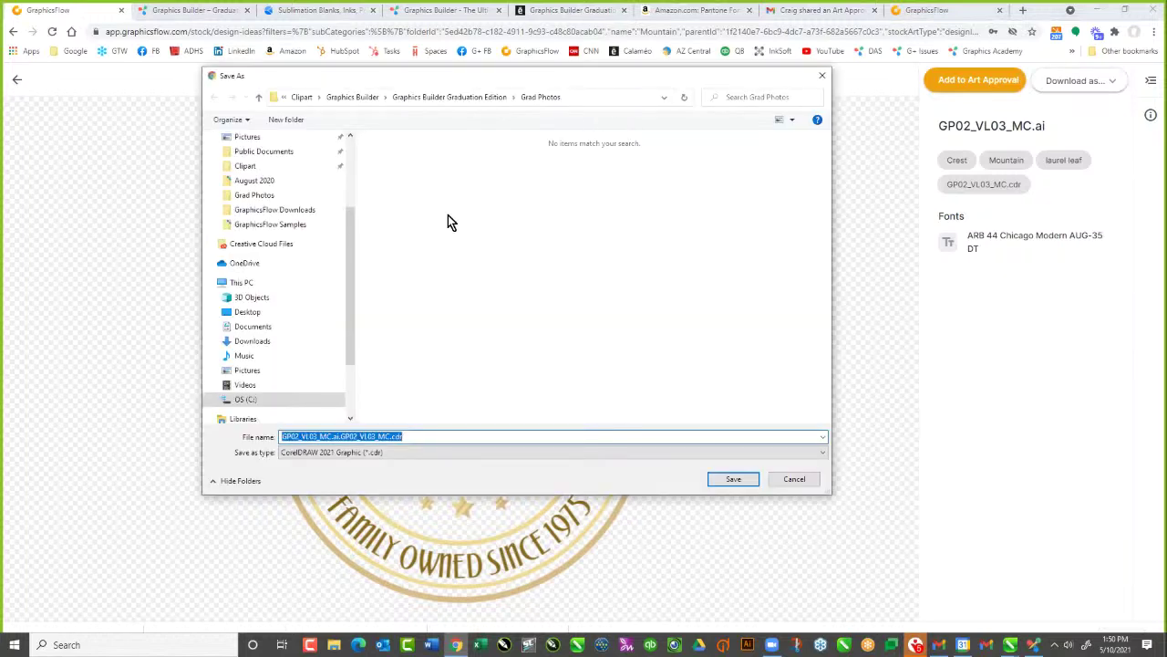
pyautogui.click(368, 99)
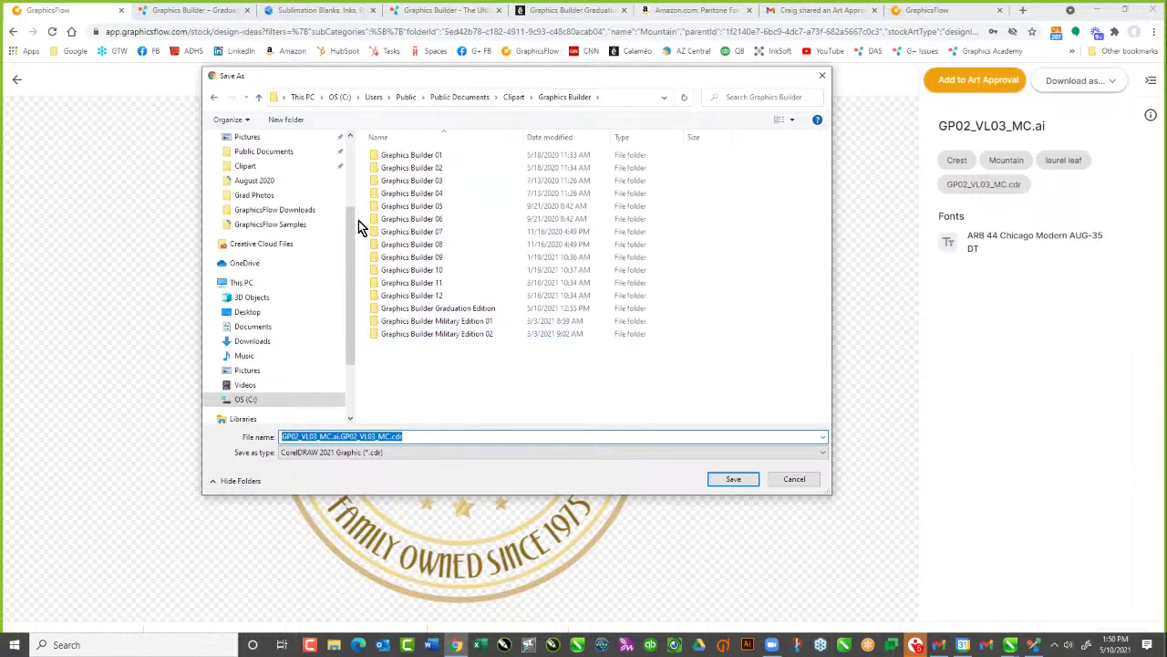
pyautogui.moveTo(349, 224); pyautogui.dragTo(351, 134)
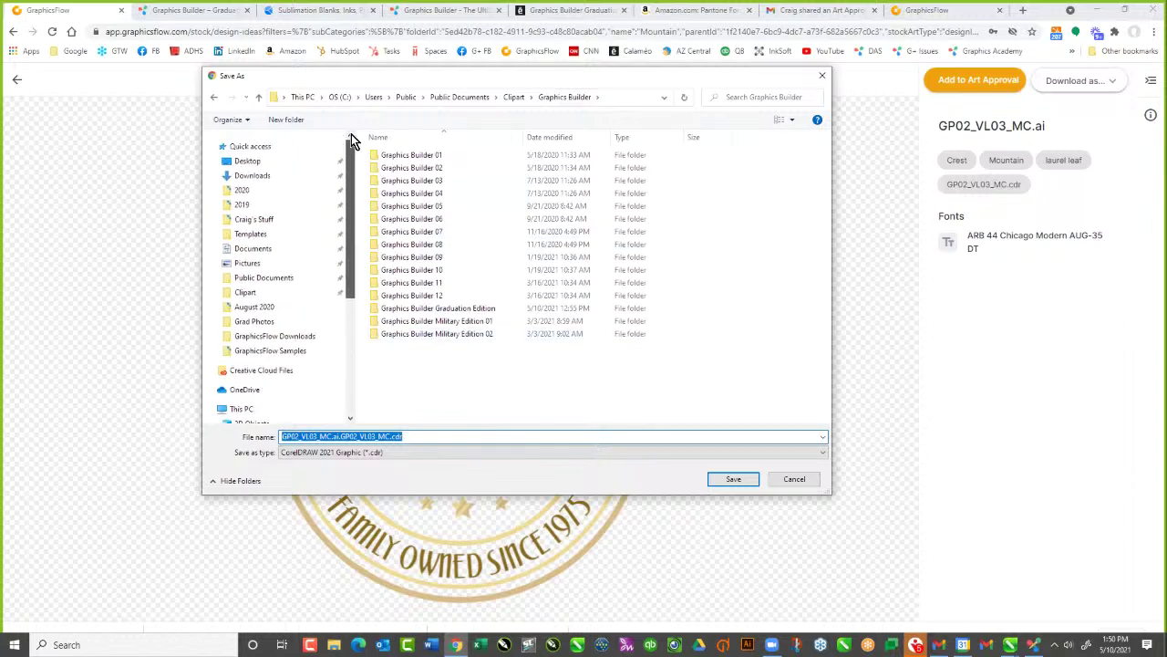
pyautogui.click(459, 99)
pyautogui.doubleClick(392, 321)
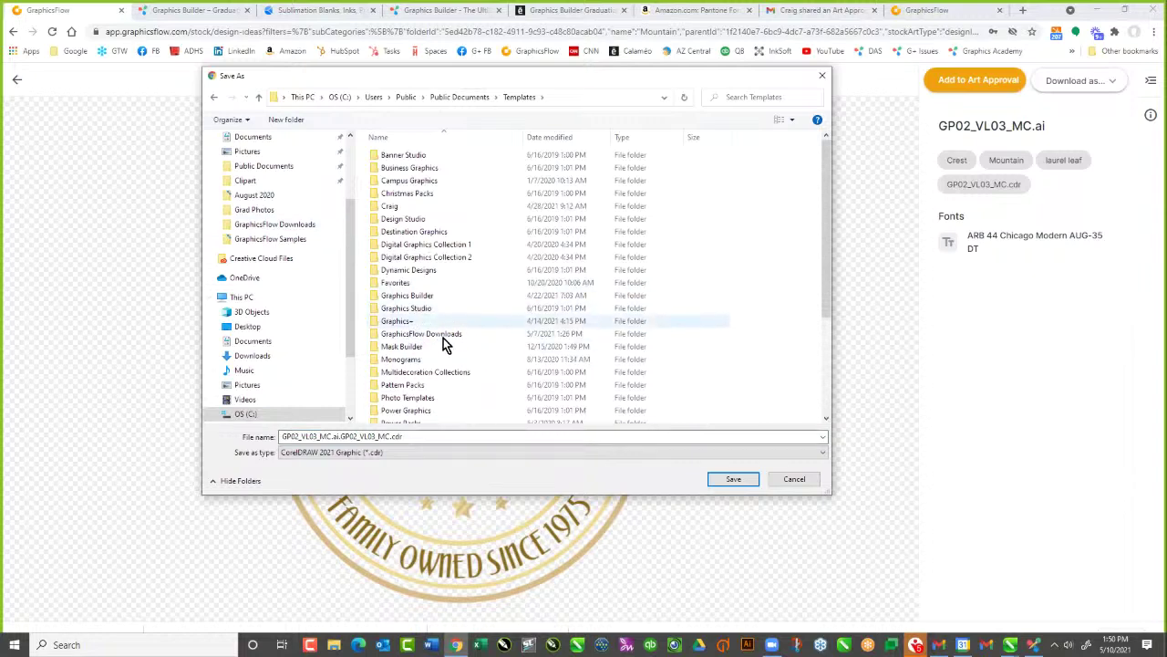
pyautogui.doubleClick(443, 336)
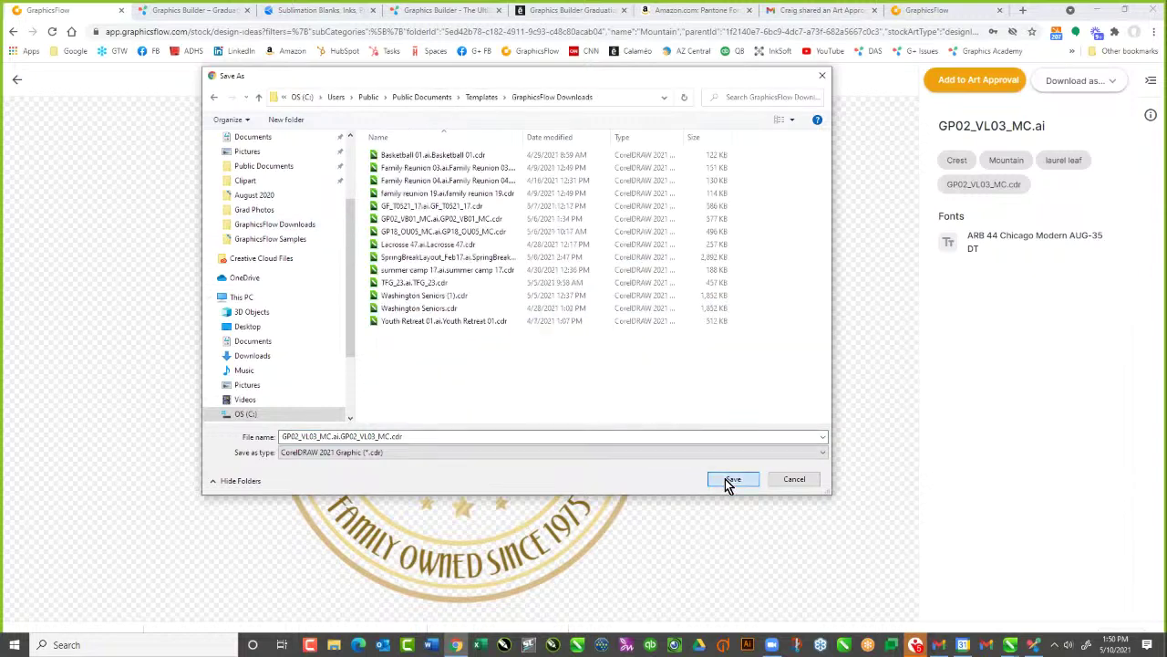
pyautogui.click(732, 478)
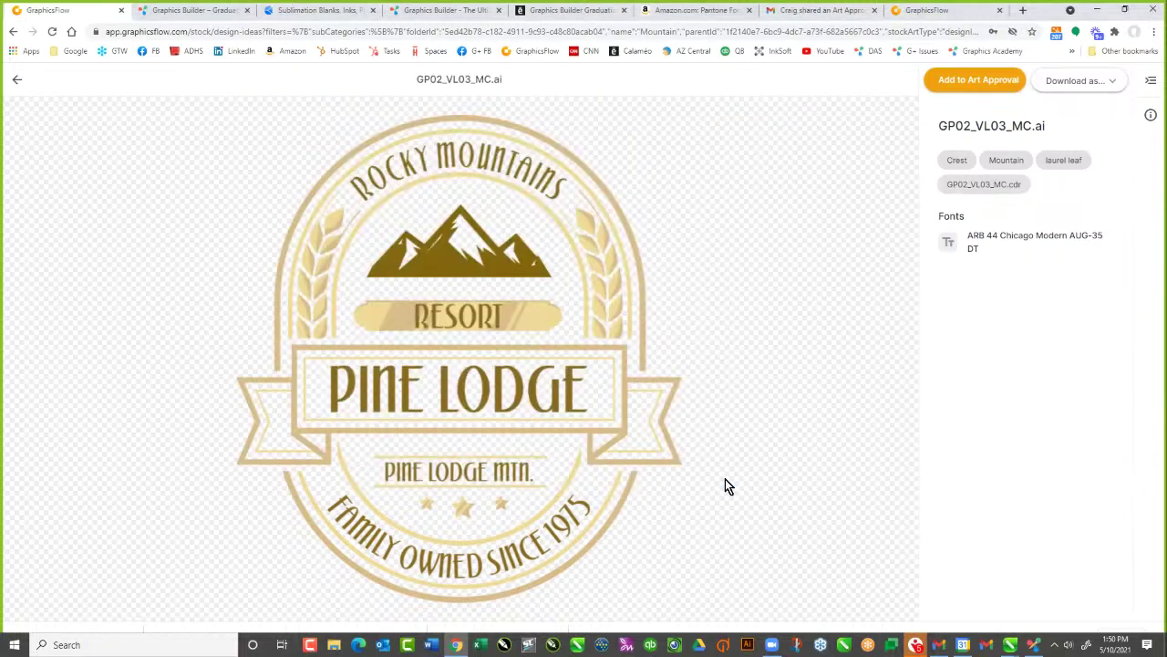
# Switch to the blank Untitled-3 document and bring the Graphics Browser back
pyautogui.click(1033, 648)
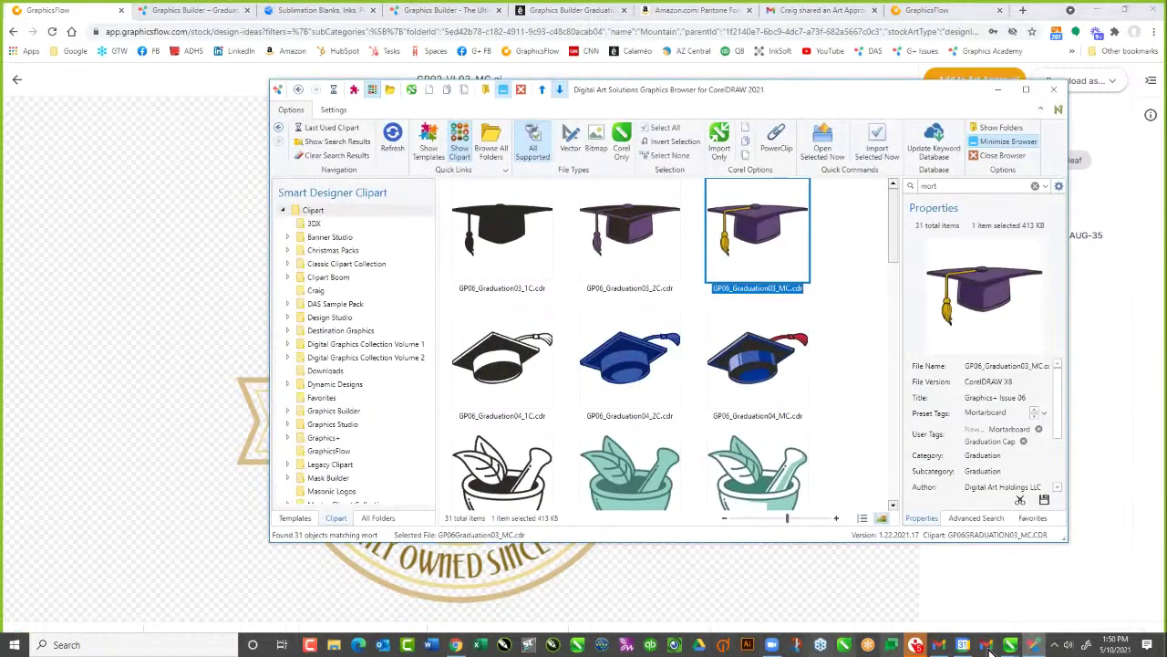
pyautogui.click(1033, 645)
pyautogui.click(409, 439)
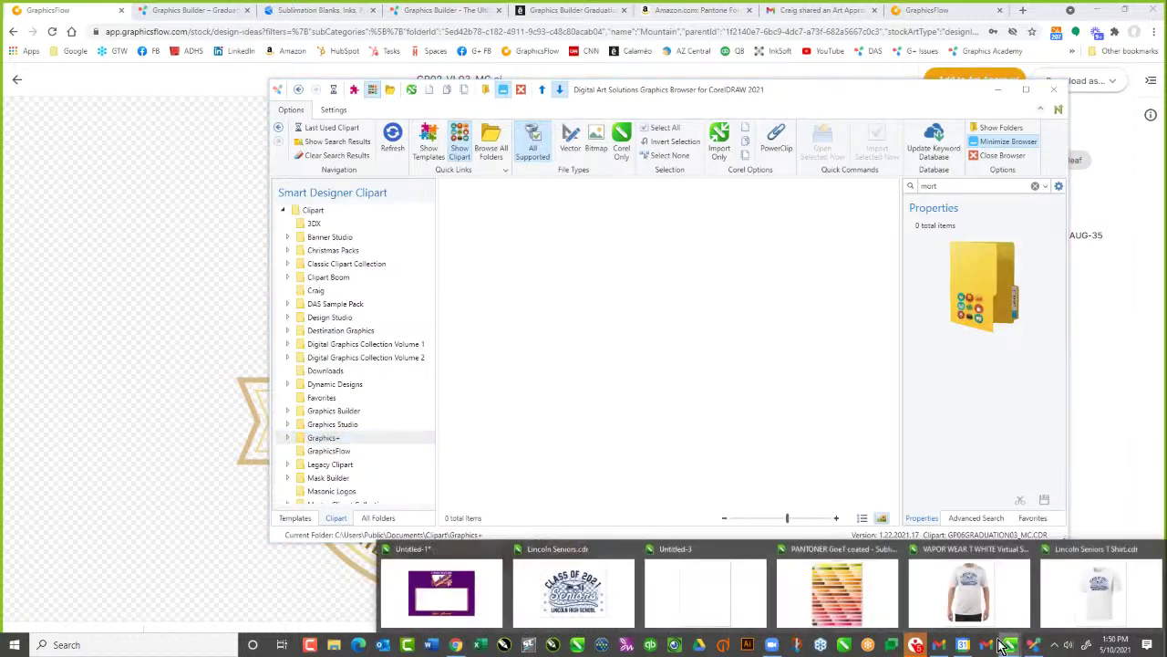
pyautogui.click(738, 597)
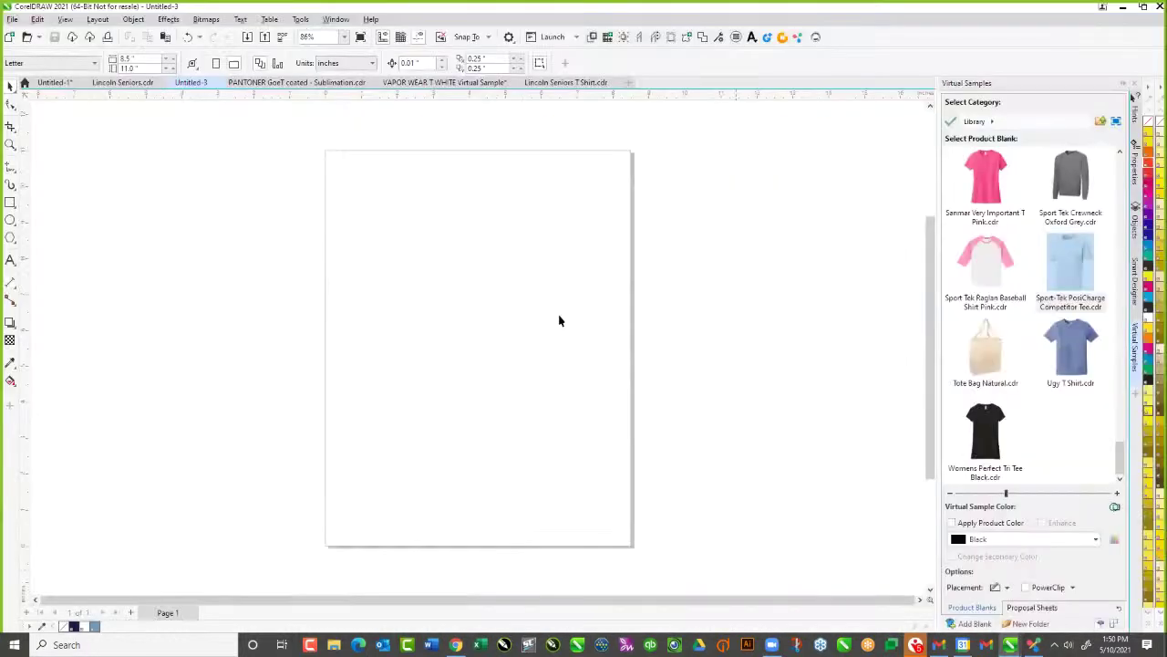
pyautogui.click(1033, 646)
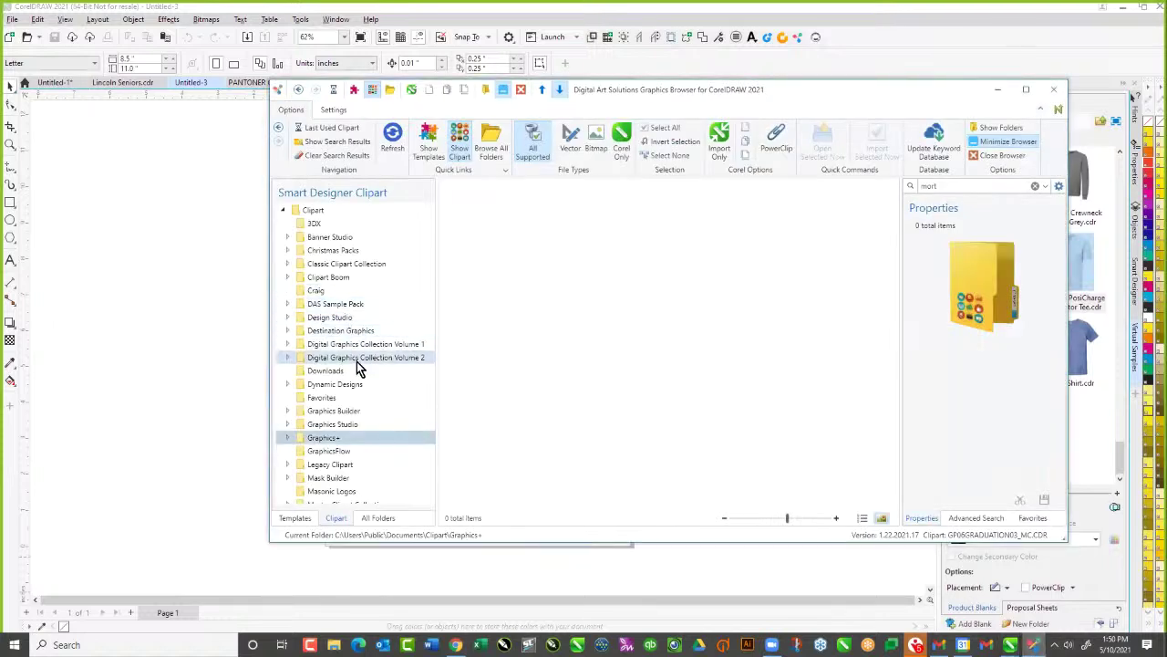
# Open the GraphicsFlow Downloads templates and place the Pine Lodge badge
pyautogui.click(346, 452)
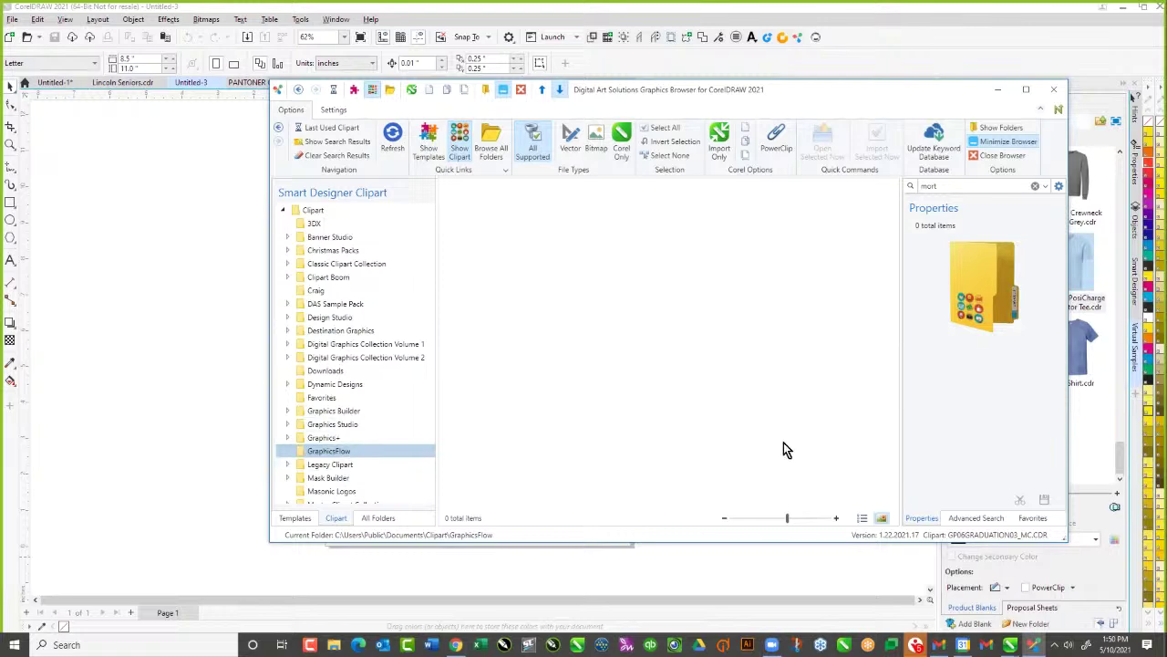
pyautogui.click(327, 373)
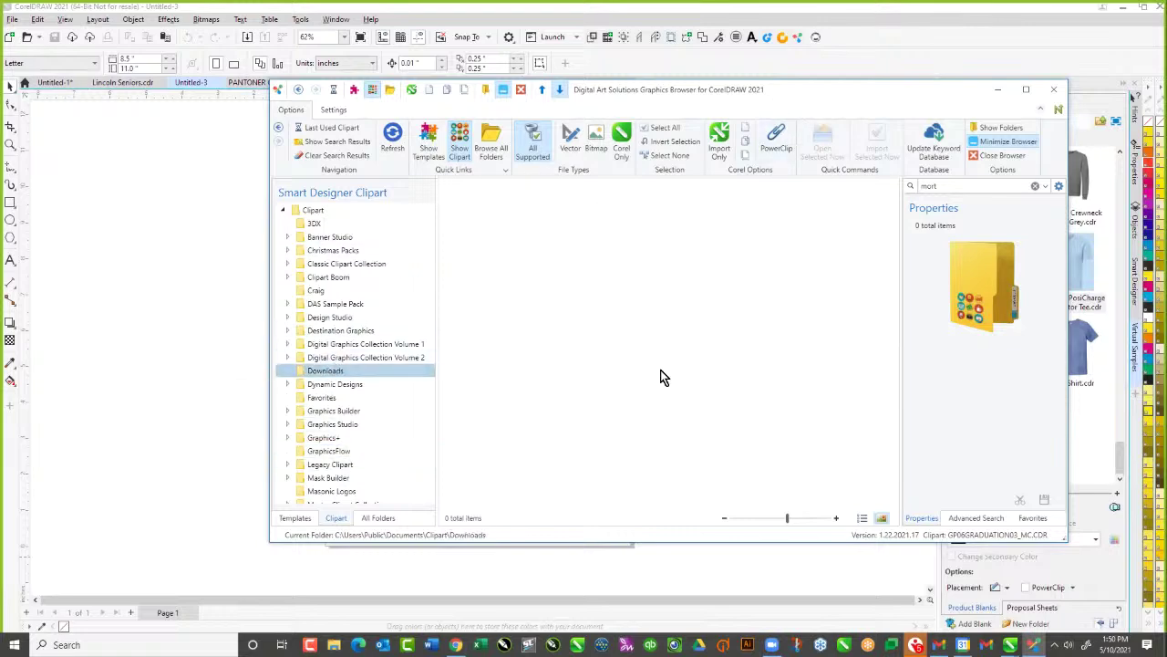
pyautogui.moveTo(662, 89); pyautogui.dragTo(480, 97)
pyautogui.click(116, 526)
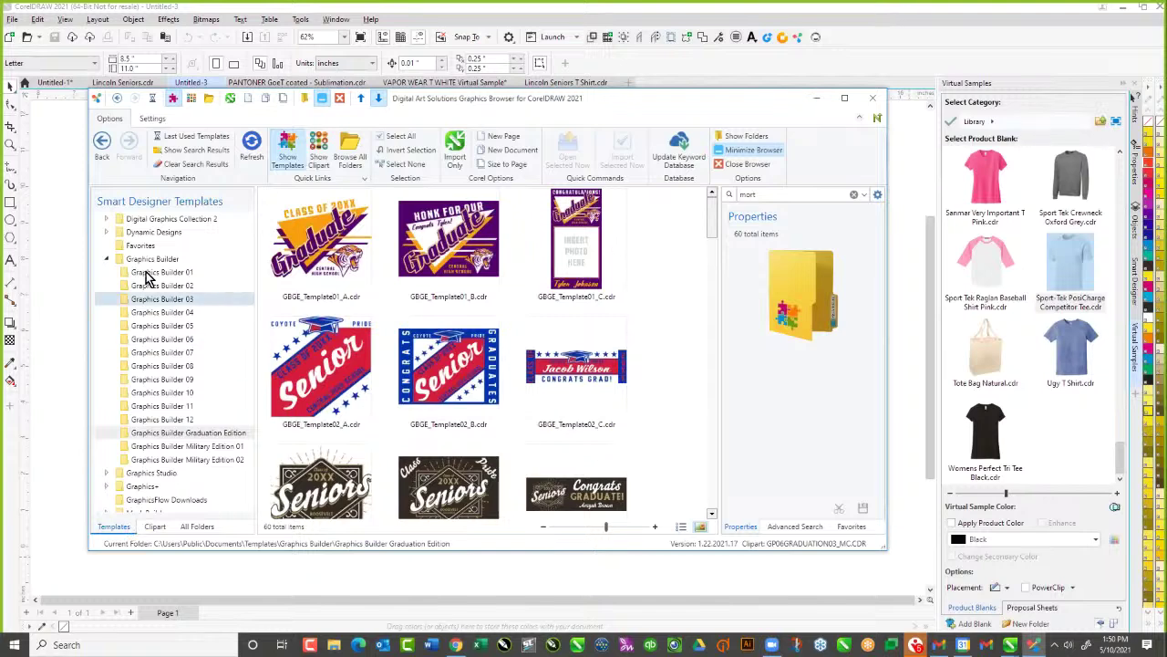
pyautogui.click(107, 261)
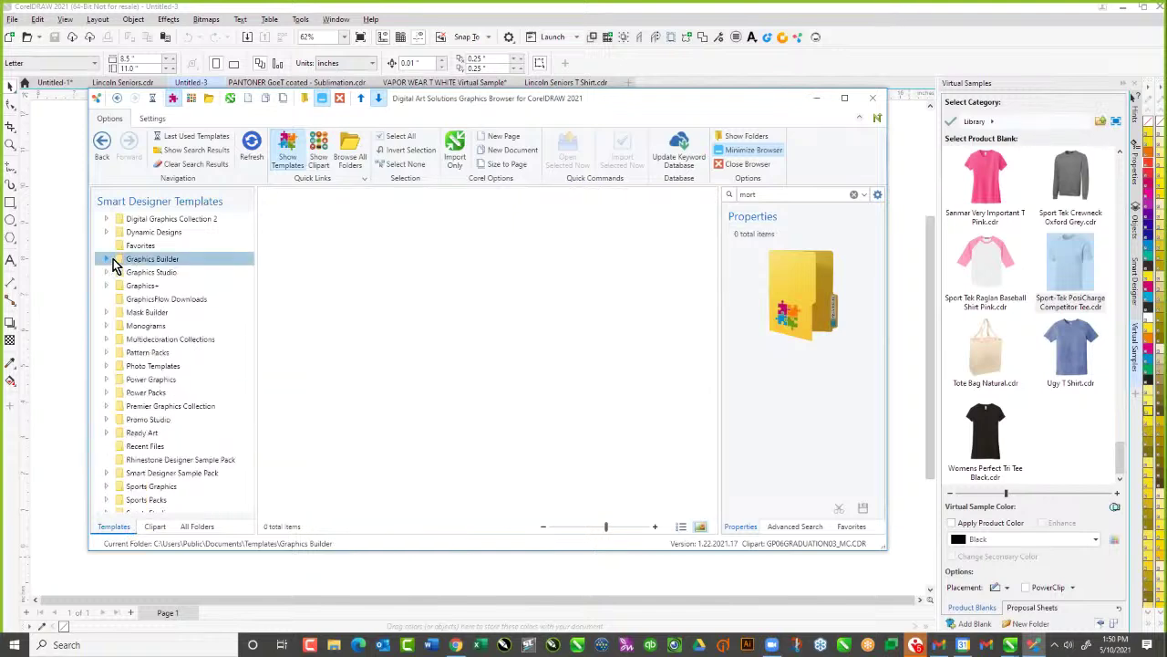
pyautogui.click(165, 302)
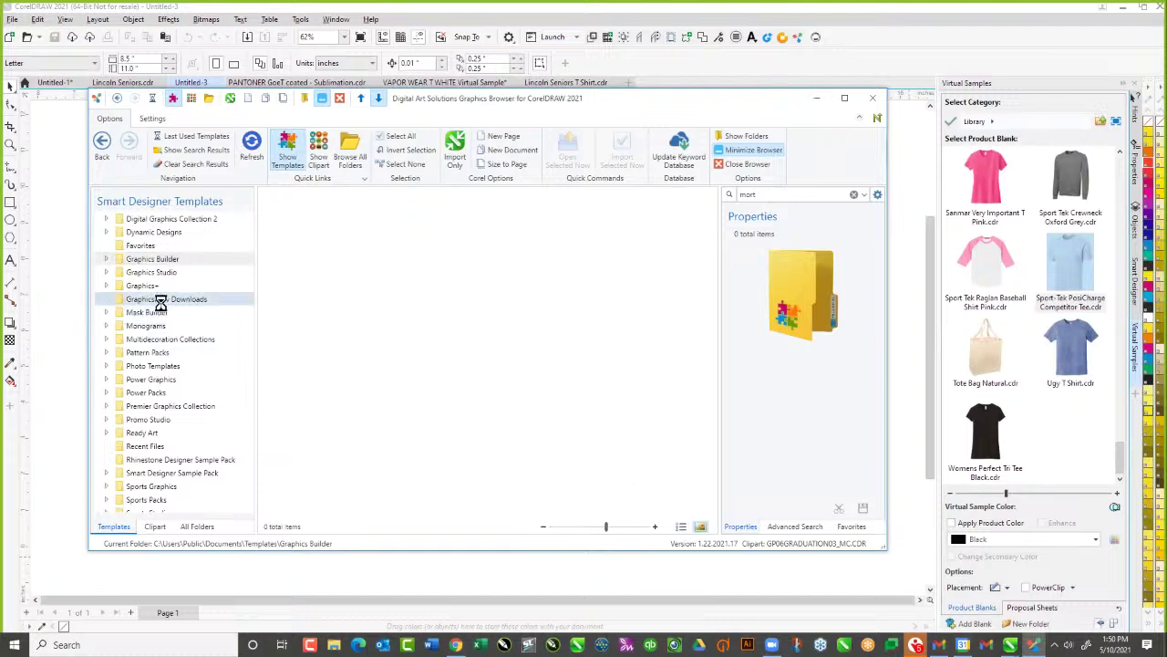
pyautogui.click(328, 478)
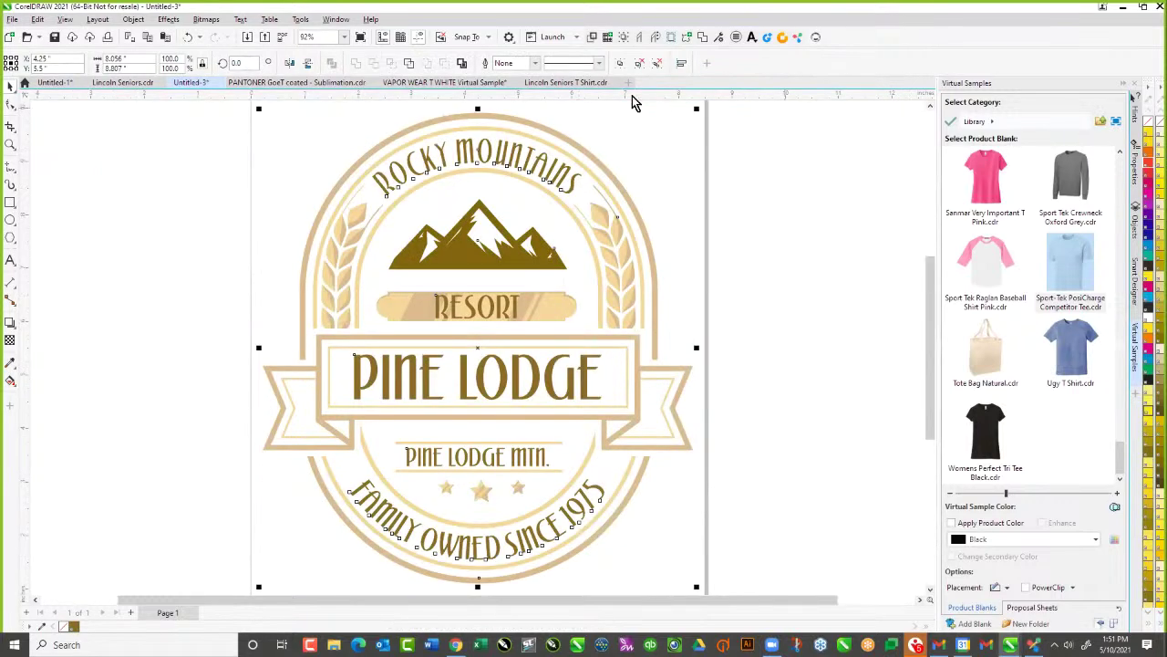
# Create a new default letter-size document and bring the Graphics Browser back up on GraphicsFlow Downloads
pyautogui.click(630, 84)
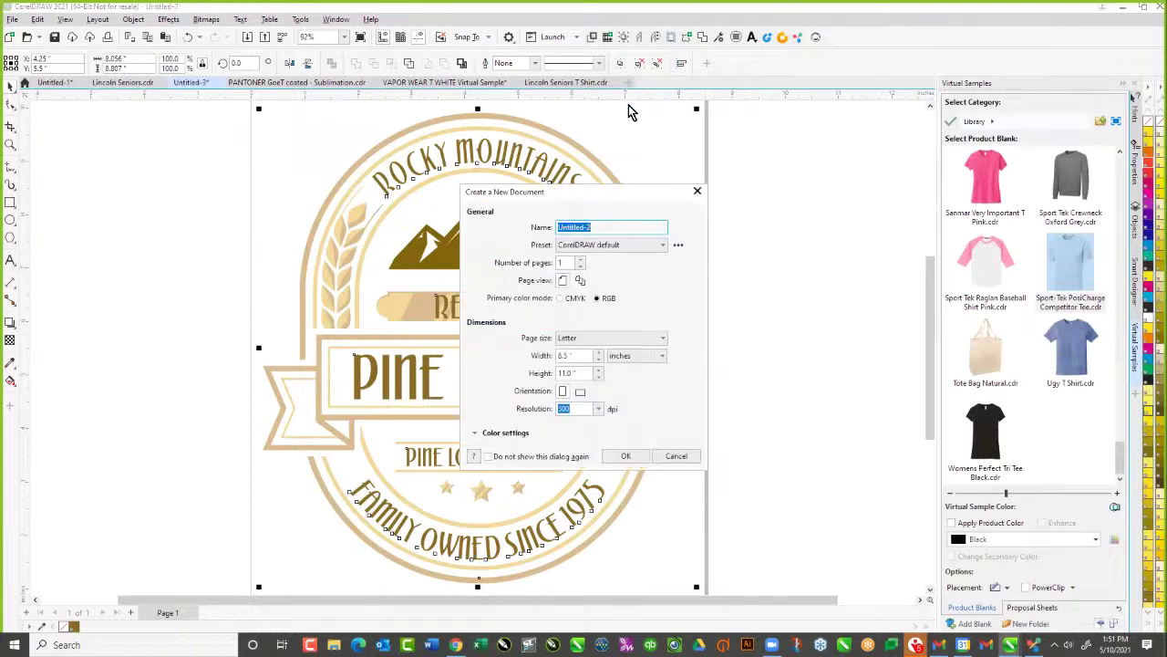
pyautogui.click(627, 456)
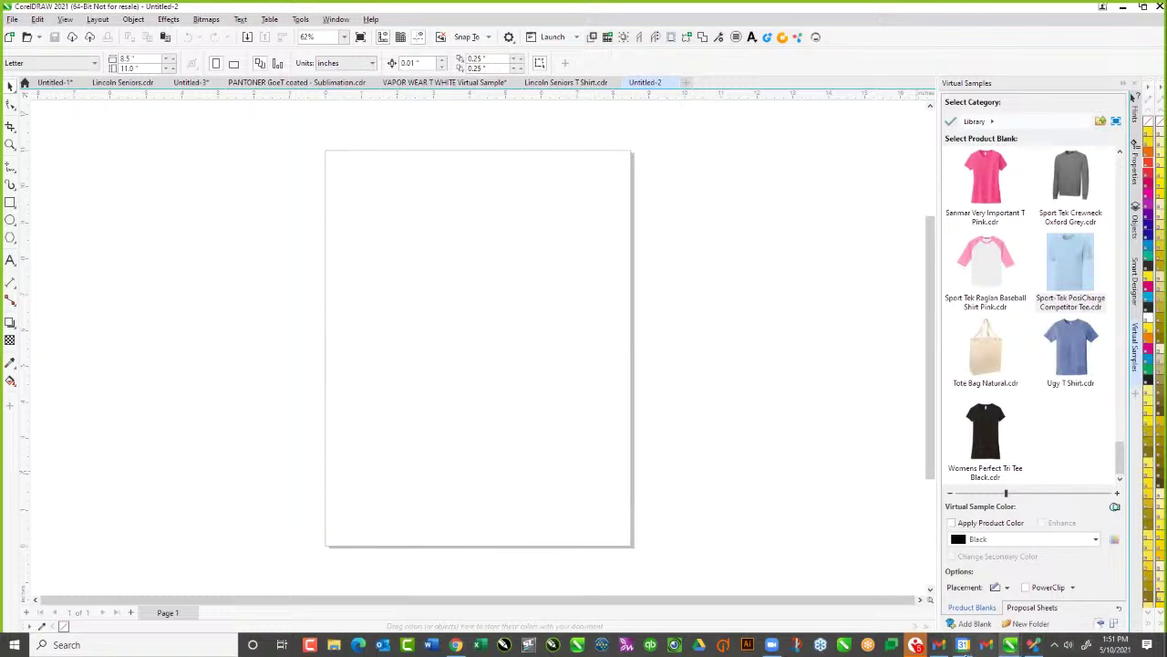
pyautogui.click(1035, 647)
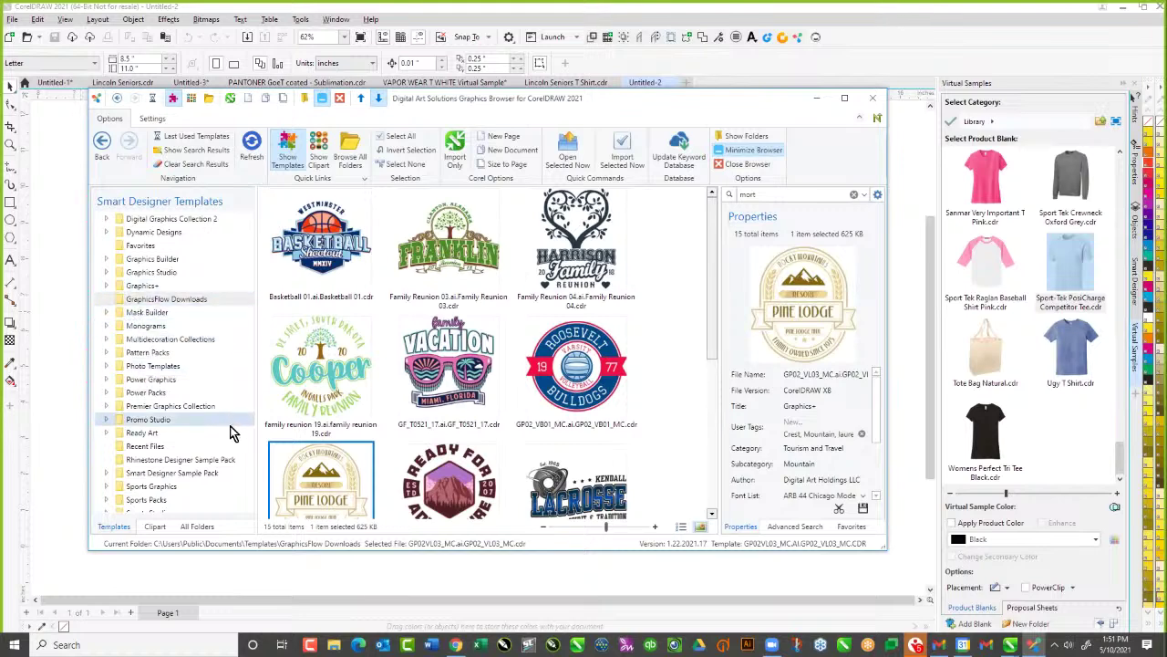
# Browse to the Graphics Builder Graduation Edition templates and scroll down to GBGE_Template17_C
pyautogui.click(105, 272)
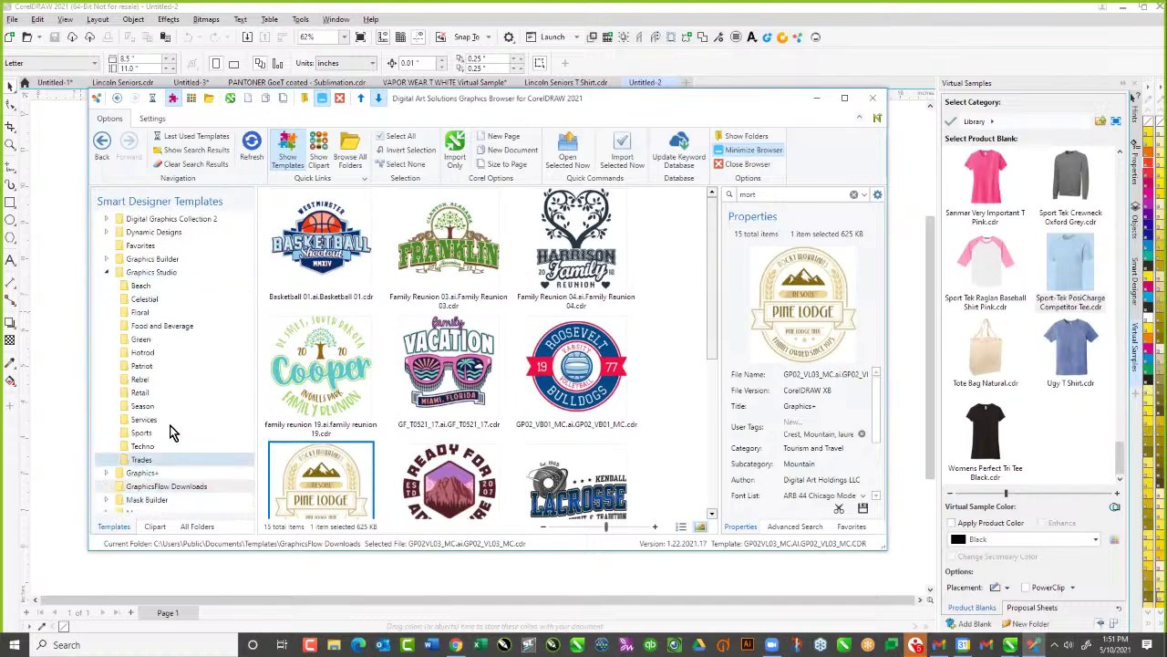
pyautogui.scroll(-1, 149, 359)
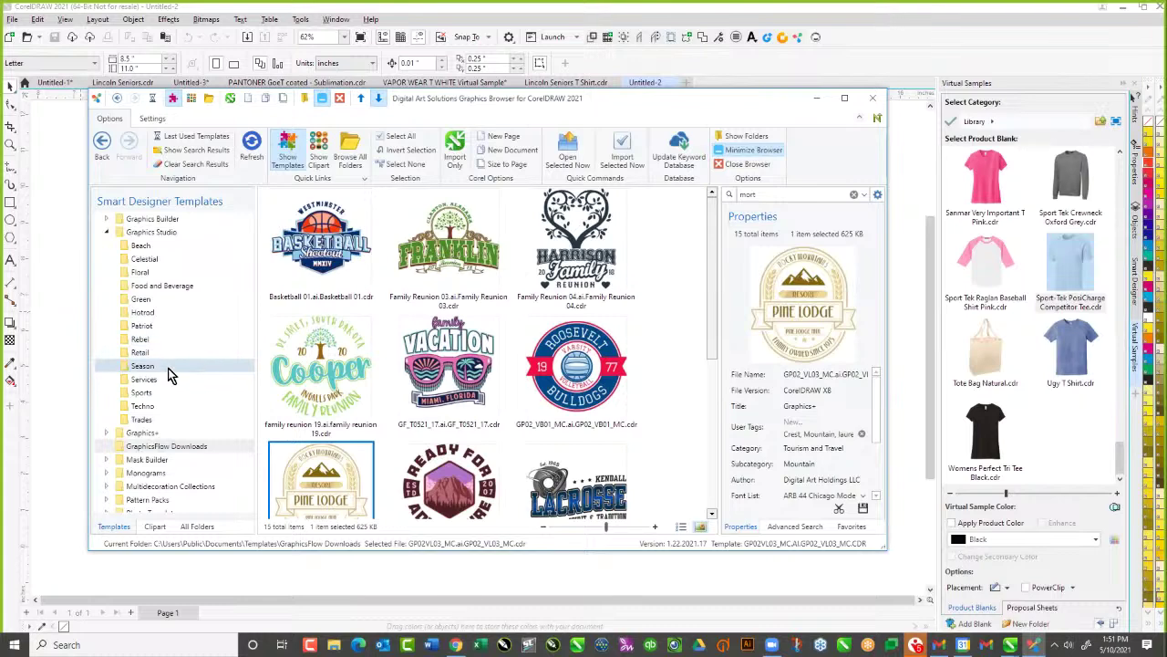
pyautogui.click(106, 219)
pyautogui.click(219, 393)
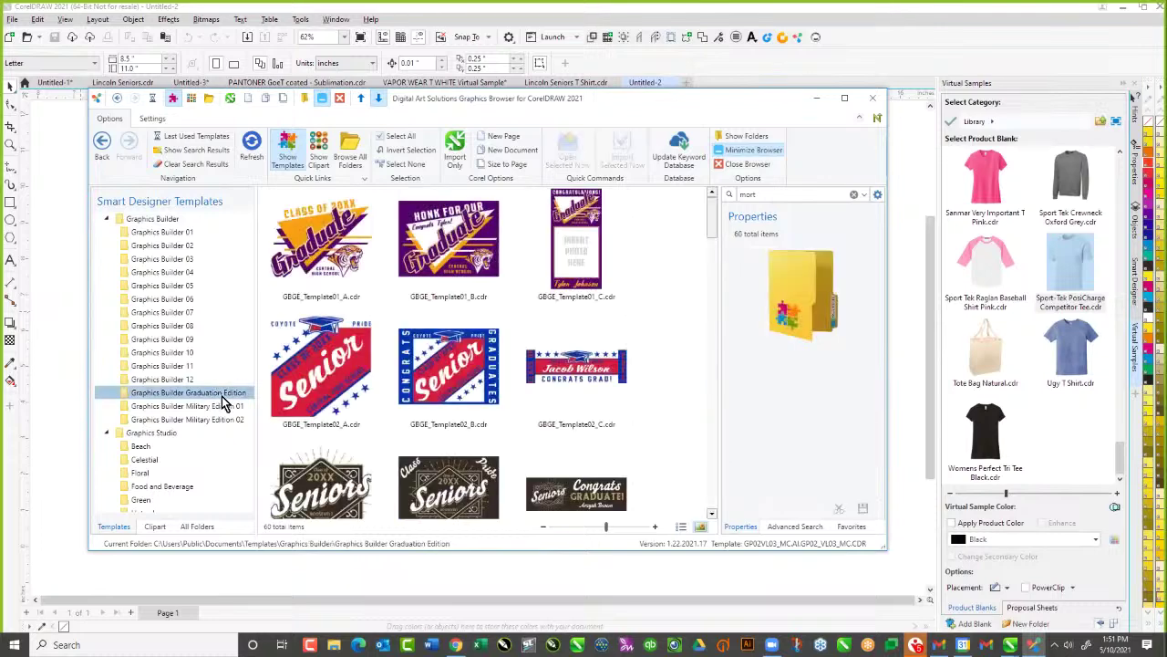
pyautogui.moveTo(724, 213); pyautogui.dragTo(730, 423)
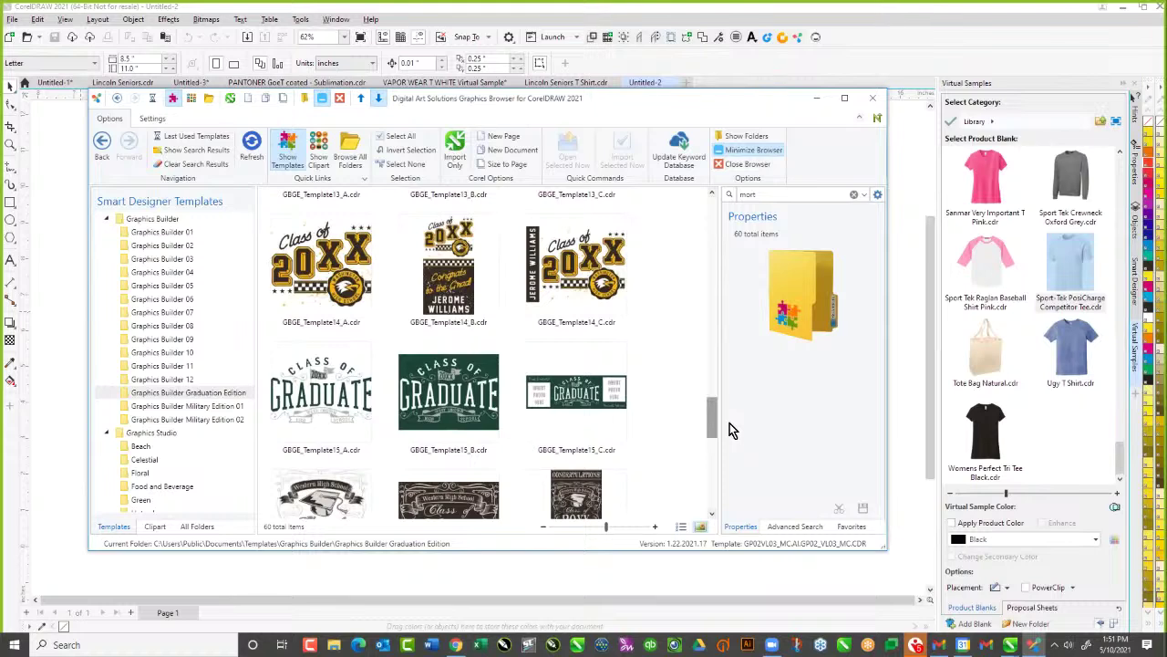
pyautogui.moveTo(730, 423); pyautogui.dragTo(729, 458)
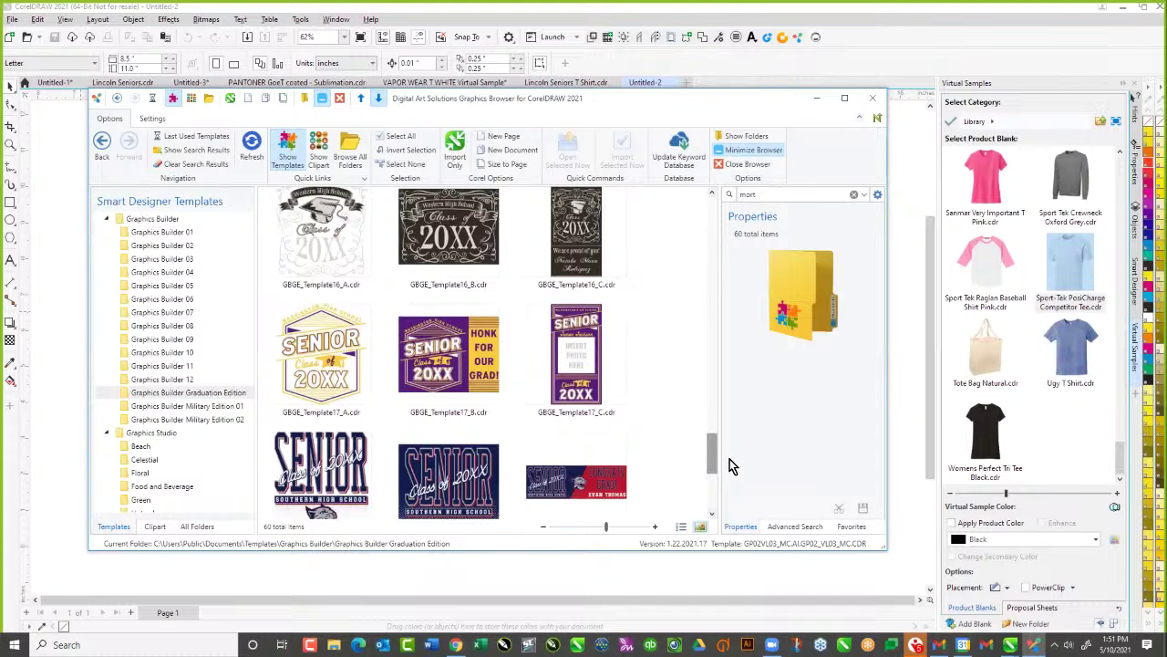
pyautogui.moveTo(730, 459); pyautogui.dragTo(729, 462)
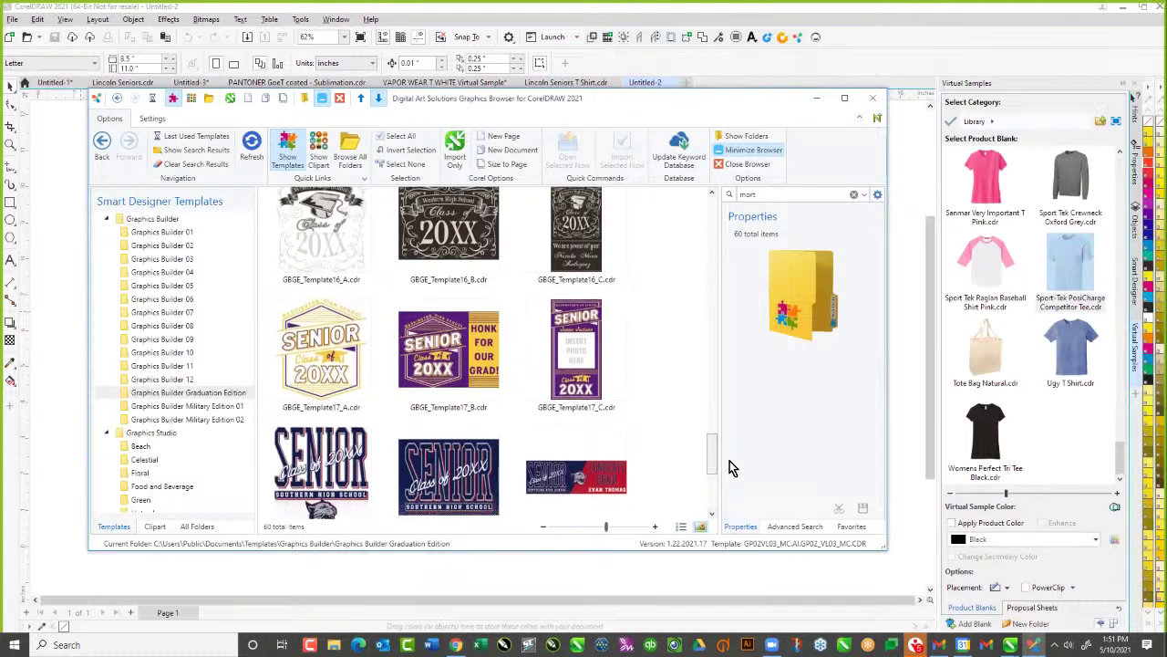
# Open the purple GBGE_Template17_C senior template and drag it to the left of the page
pyautogui.click(580, 358)
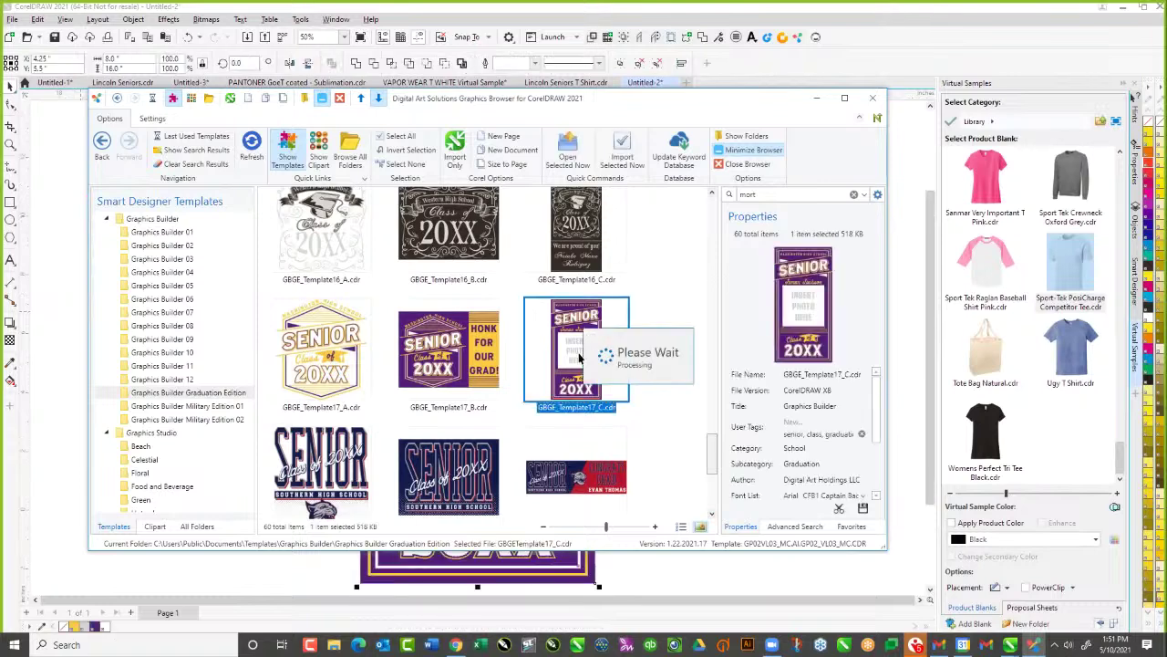
pyautogui.scroll(-1, 584, 346)
pyautogui.moveTo(438, 338); pyautogui.dragTo(100, 337)
pyautogui.click(344, 279)
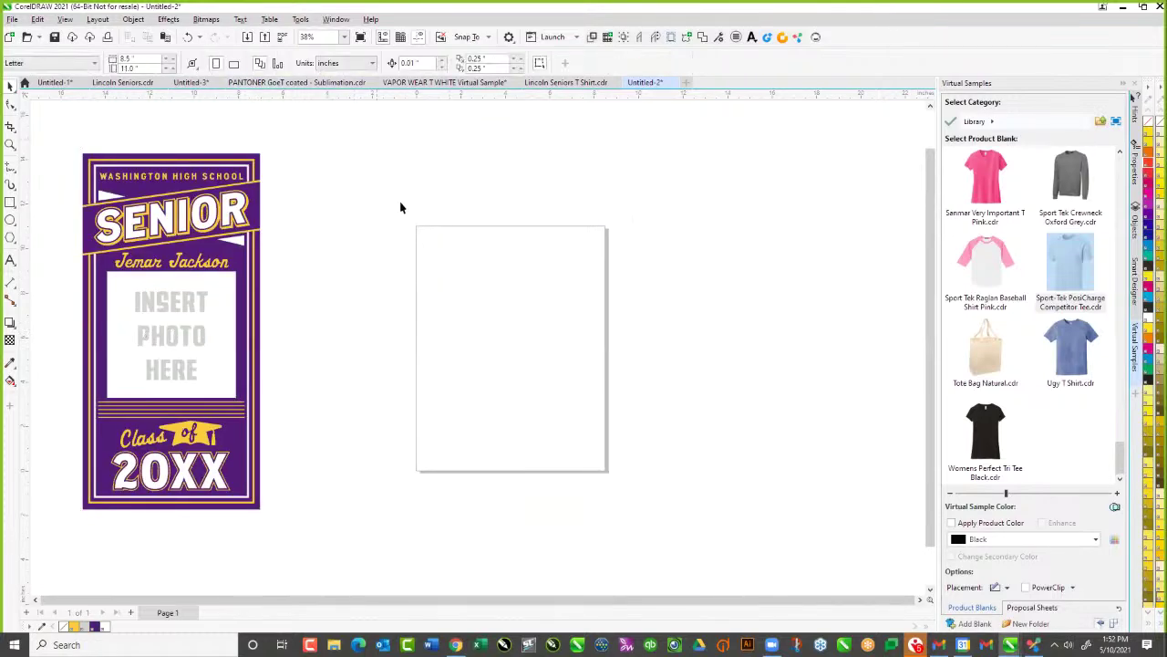
# Set the page height to 18 inches and add a rectangle matching the page size
pyautogui.click(144, 69)
pyautogui.write('18')
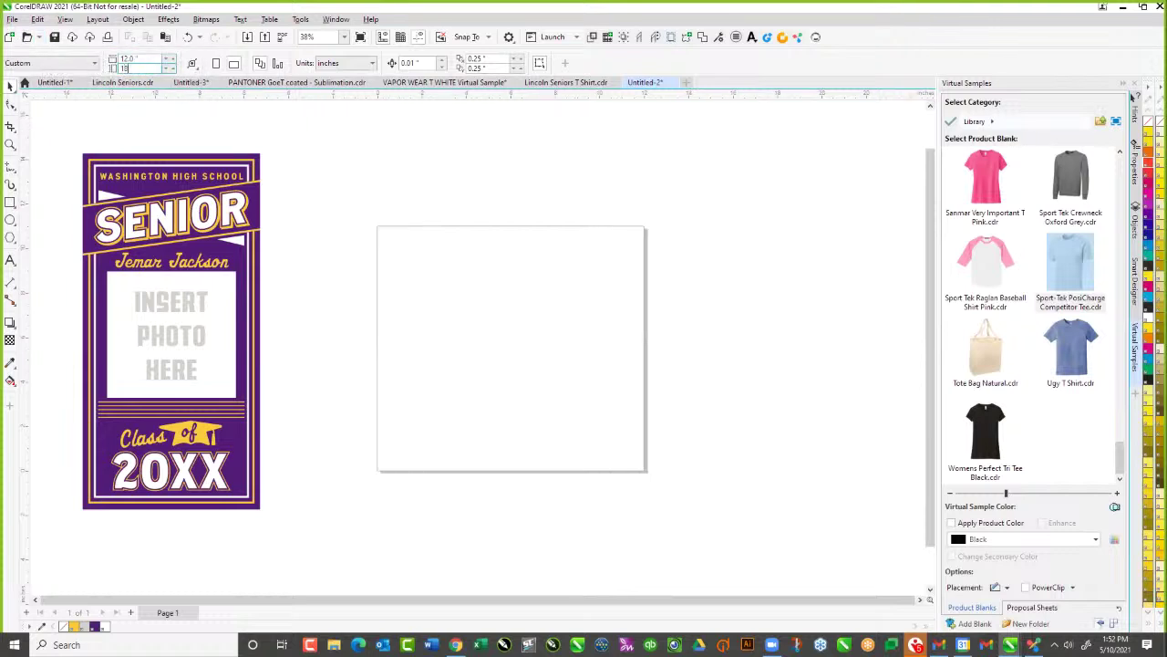
pyautogui.press('Return')
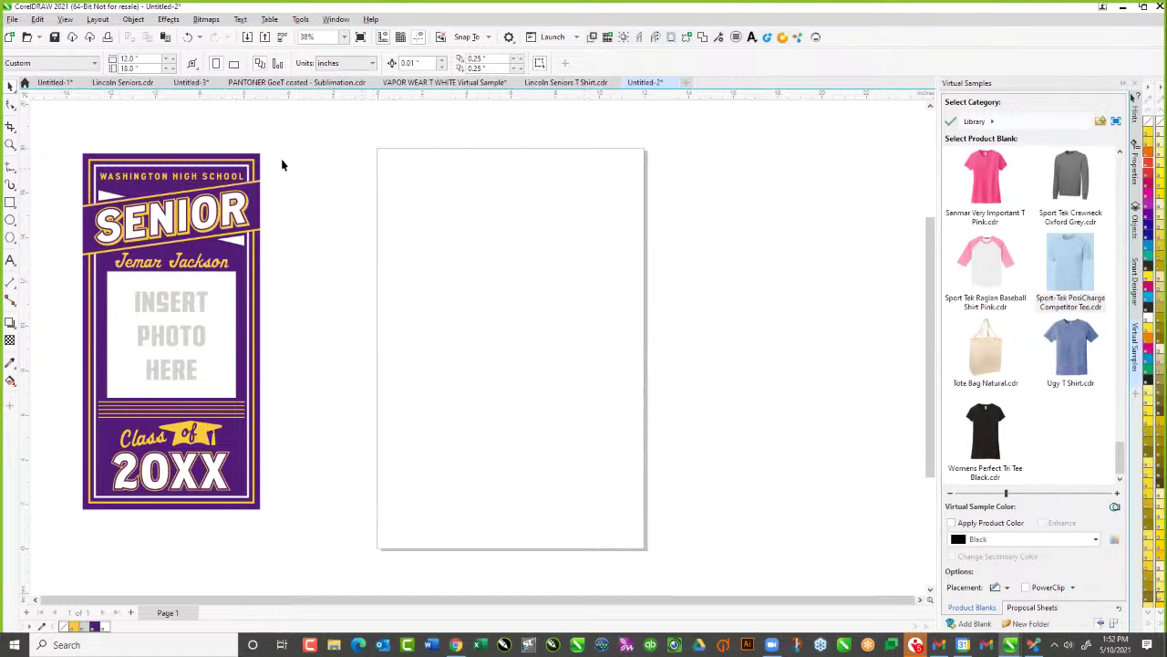
pyautogui.doubleClick(10, 207)
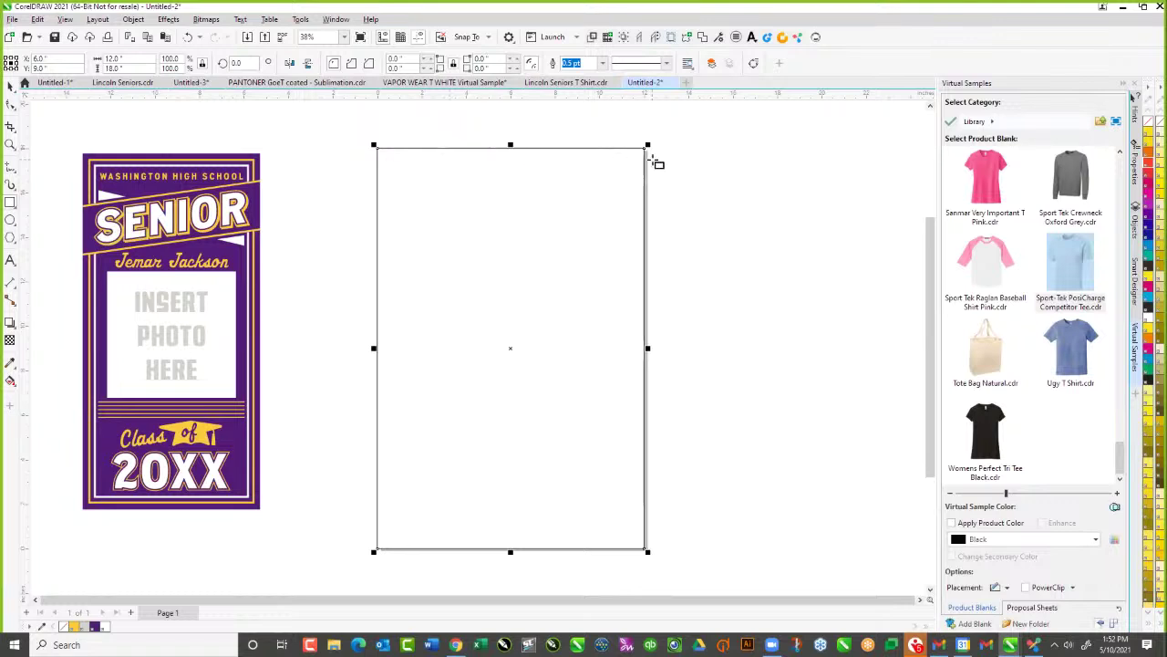
pyautogui.click(266, 133)
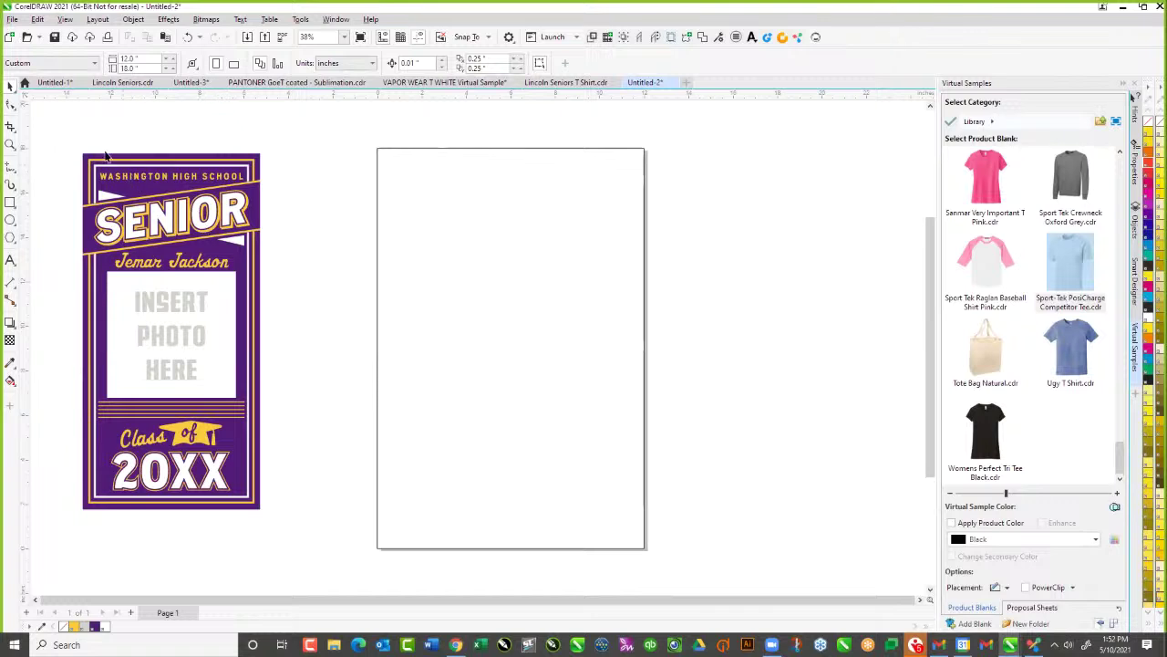
# Ungroup the SENIOR poster's objects, undoing a trial stretch
pyautogui.click(260, 314)
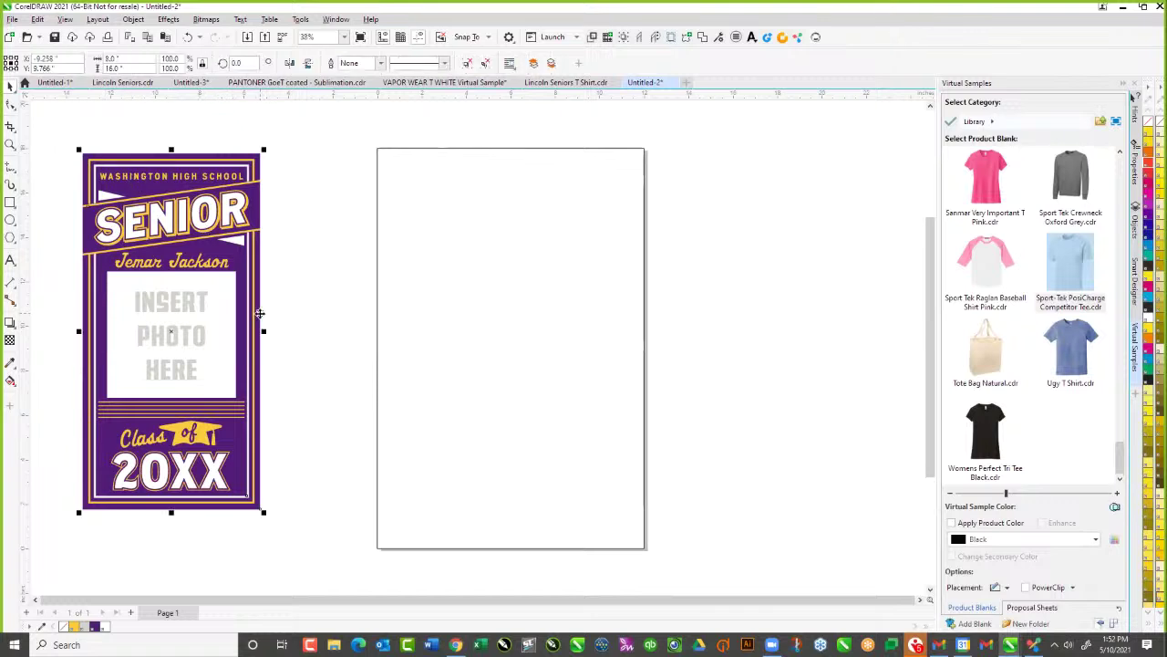
pyautogui.click(467, 63)
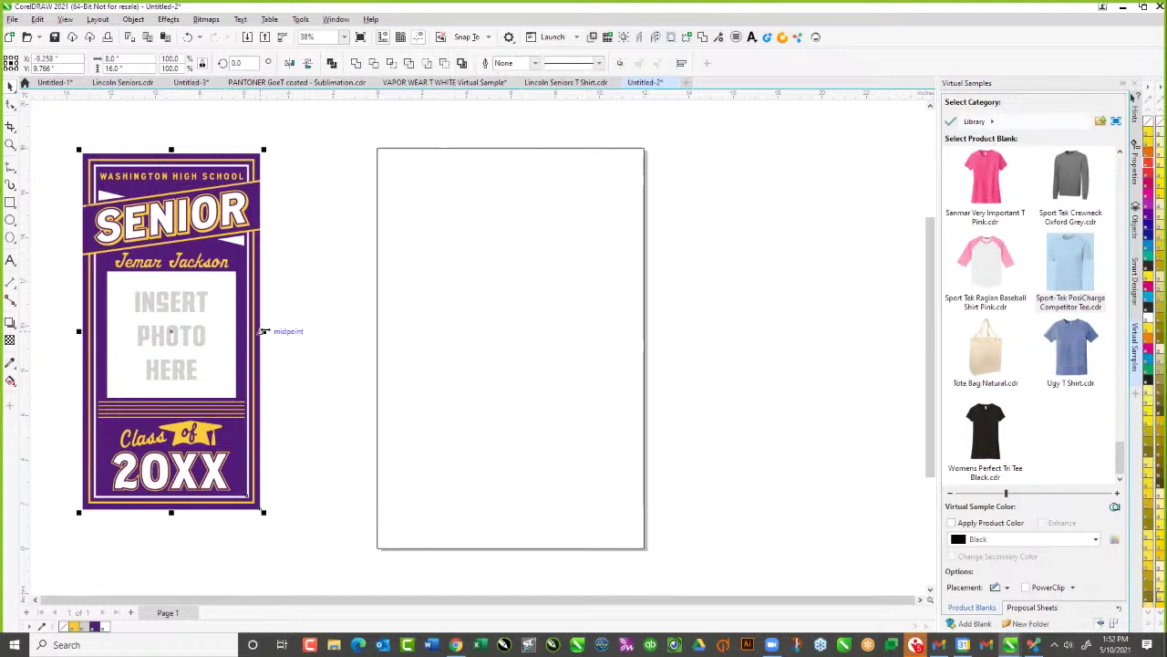
pyautogui.moveTo(263, 331); pyautogui.dragTo(376, 347)
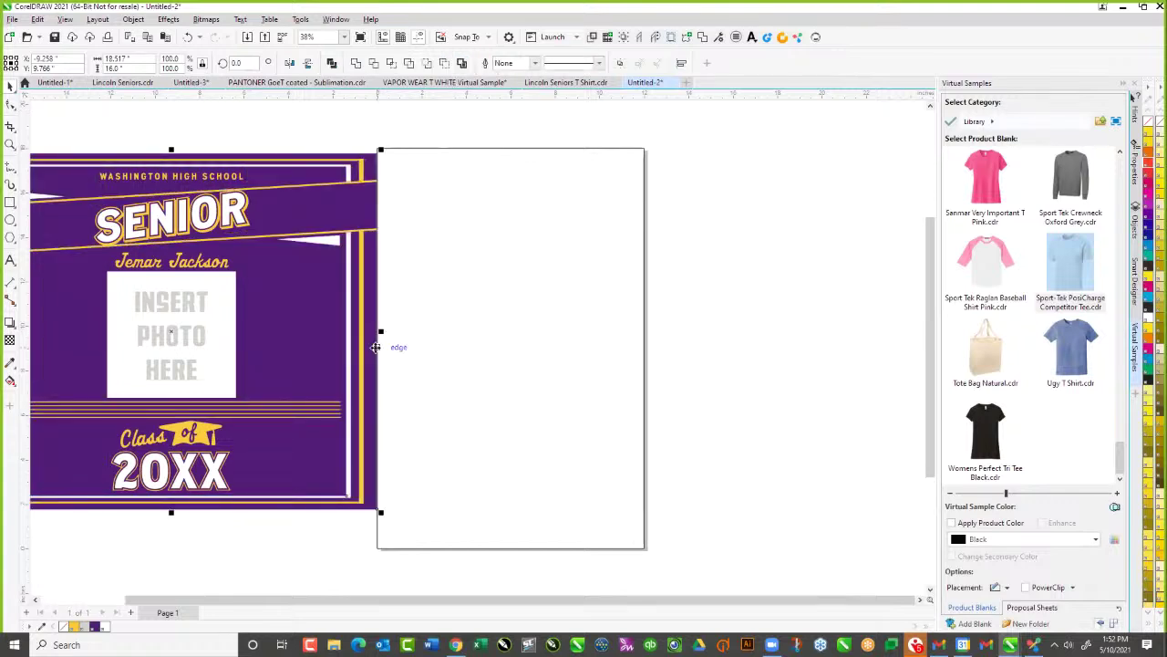
pyautogui.hotkey('ctrl', 'z')
pyautogui.click(267, 340)
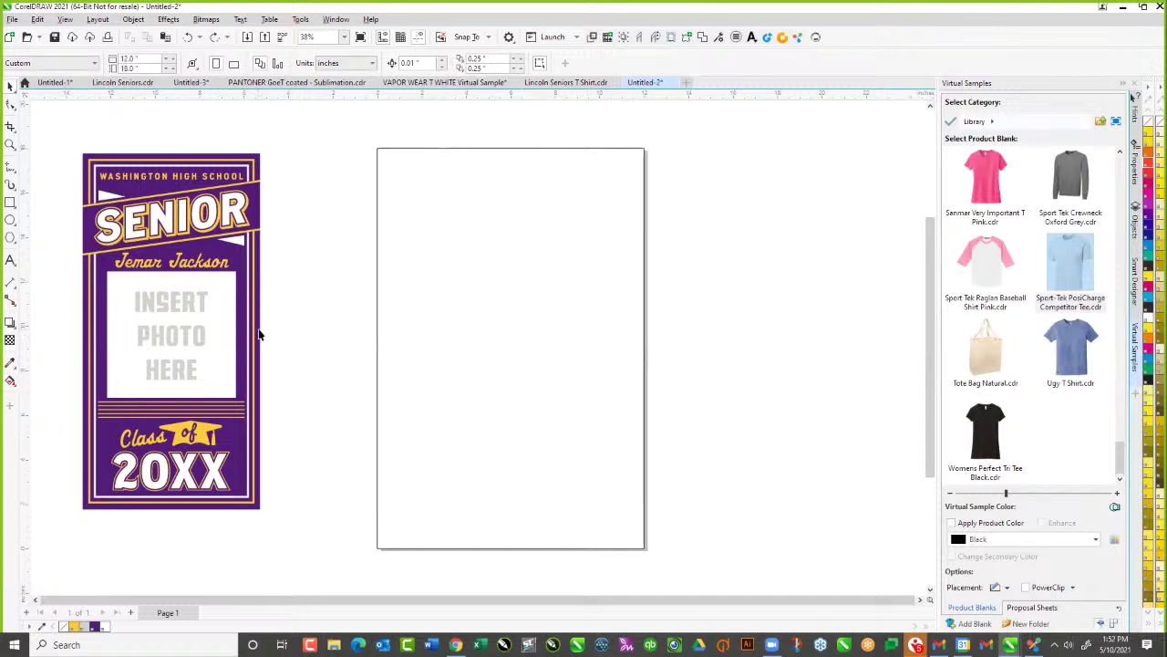
# Widen the poster's purple background by stretching its right side
pyautogui.click(262, 334)
pyautogui.moveTo(265, 331); pyautogui.dragTo(466, 350)
pyautogui.hotkey('ctrl', 'z')
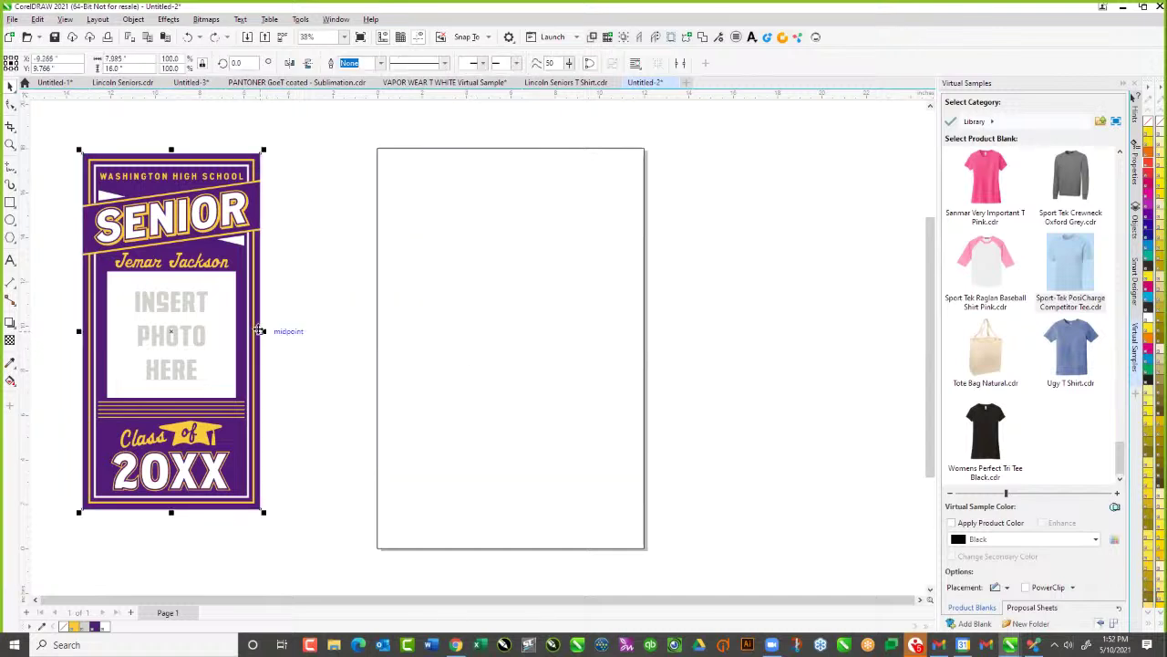
pyautogui.moveTo(263, 331); pyautogui.dragTo(440, 360)
pyautogui.scroll(-1, 270, 350)
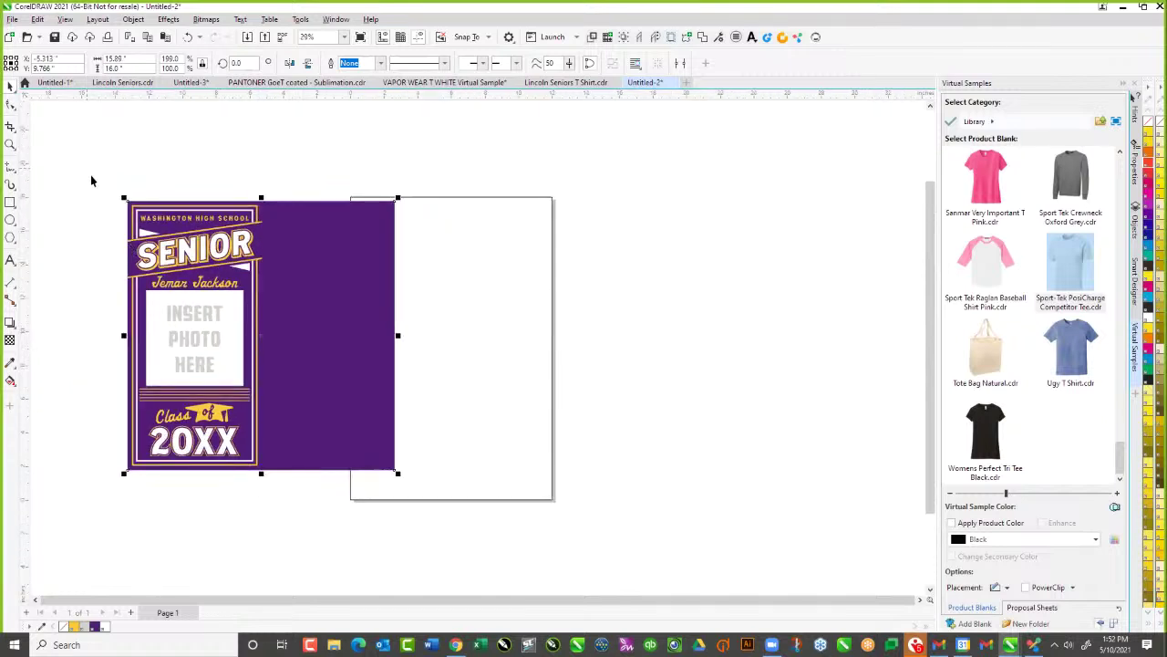
# Select the whole poster and drop it onto the blank page frame
pyautogui.moveTo(91, 175); pyautogui.dragTo(453, 548)
pyautogui.moveTo(252, 398); pyautogui.dragTo(271, 384)
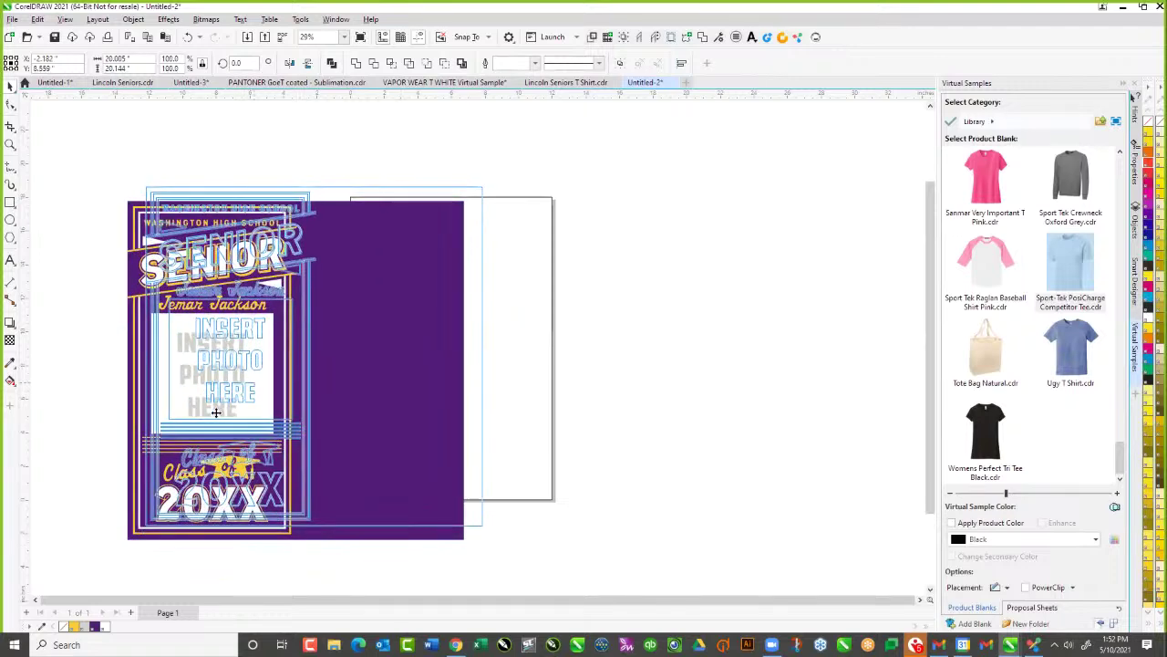
pyautogui.moveTo(199, 415); pyautogui.dragTo(413, 418)
pyautogui.moveTo(412, 418); pyautogui.dragTo(386, 420, button='right')
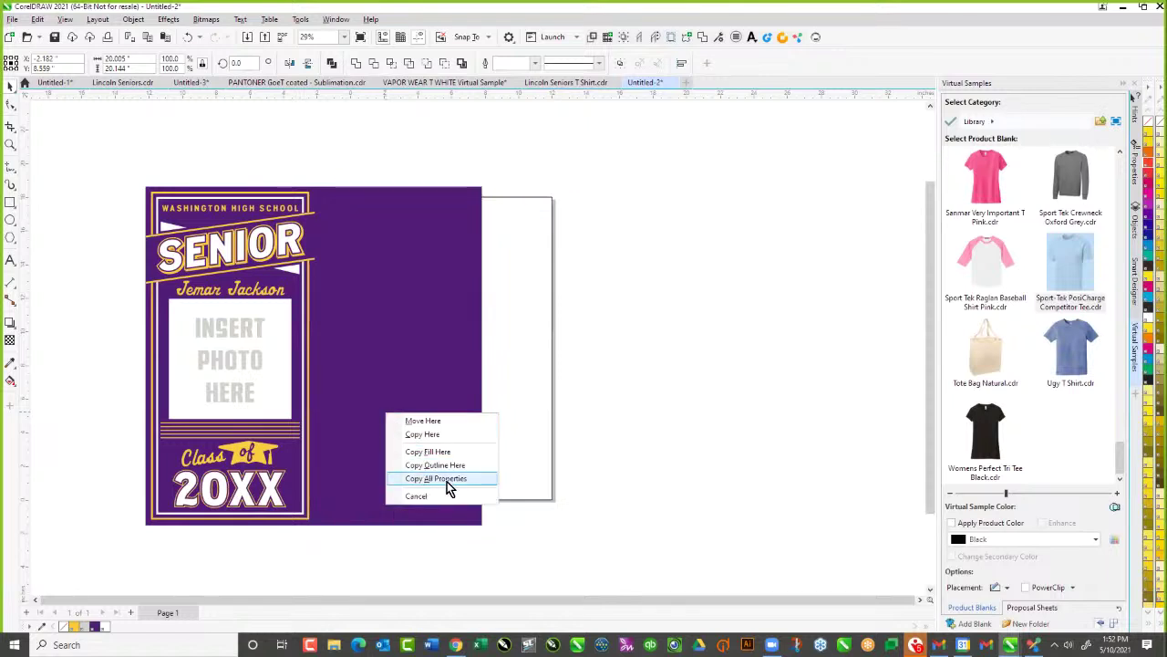
pyautogui.click(401, 365)
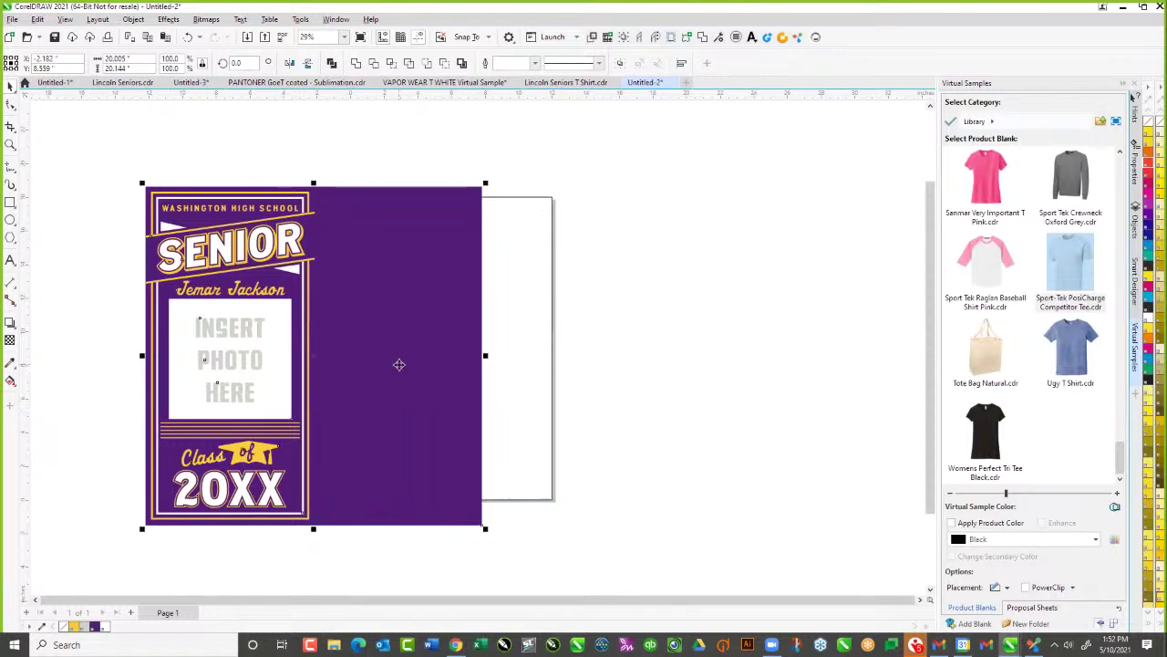
pyautogui.hotkey('ctrl', 'z')
pyautogui.hotkey('ctrl', 'z')
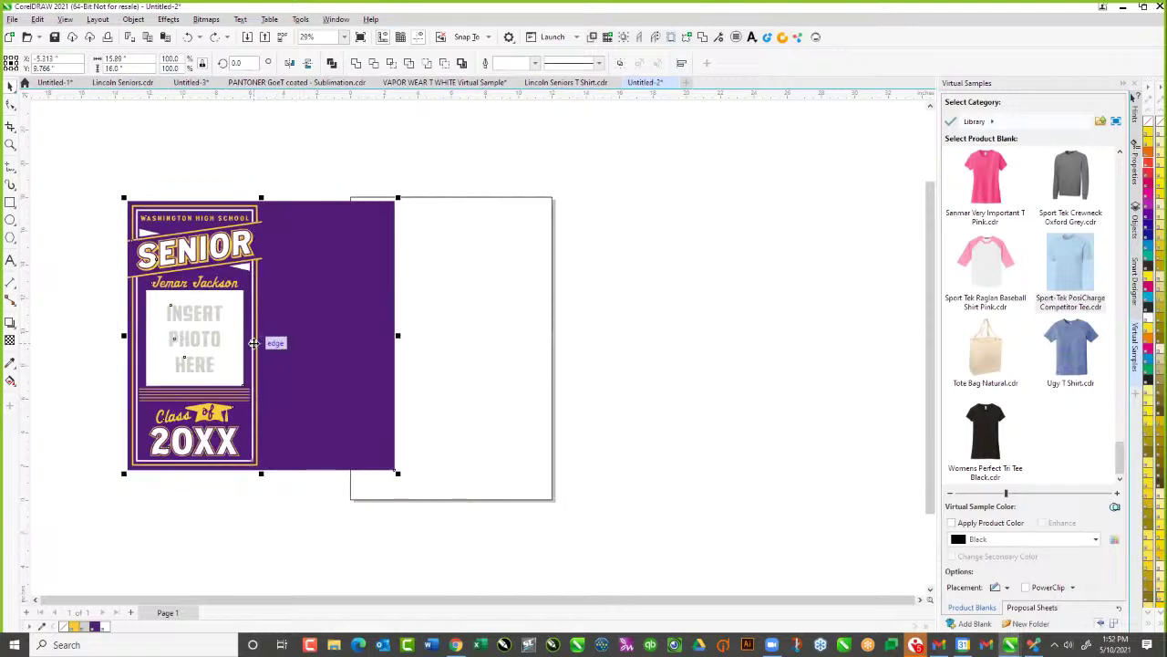
pyautogui.moveTo(282, 334); pyautogui.dragTo(183, 342)
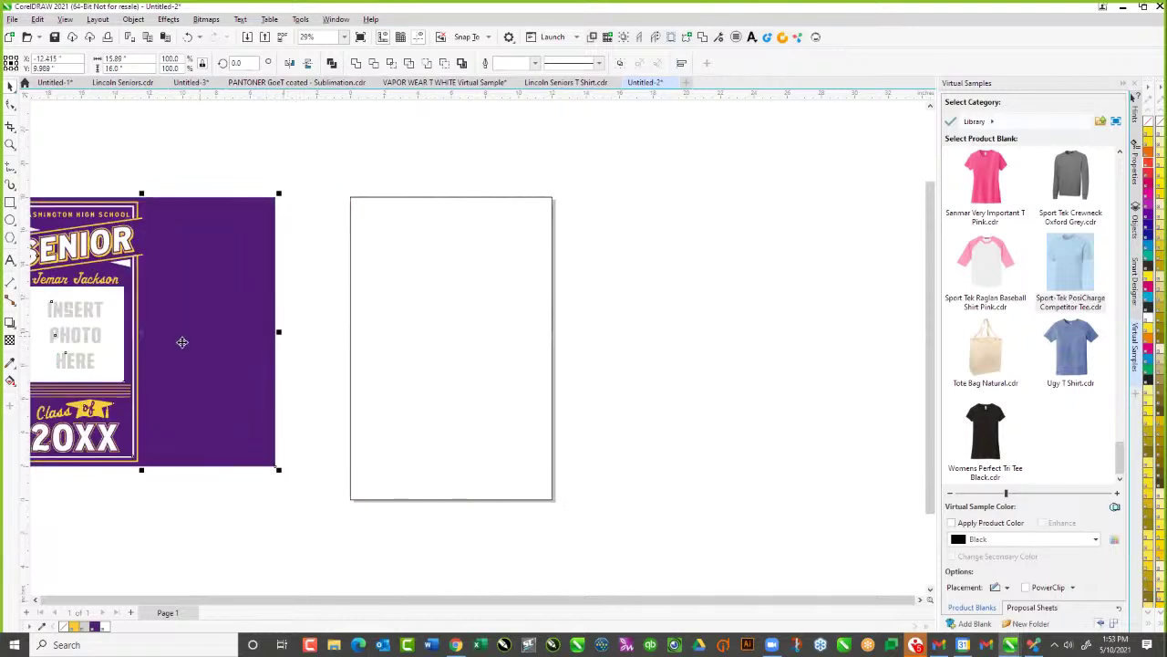
pyautogui.moveTo(183, 342); pyautogui.dragTo(486, 372, button='right')
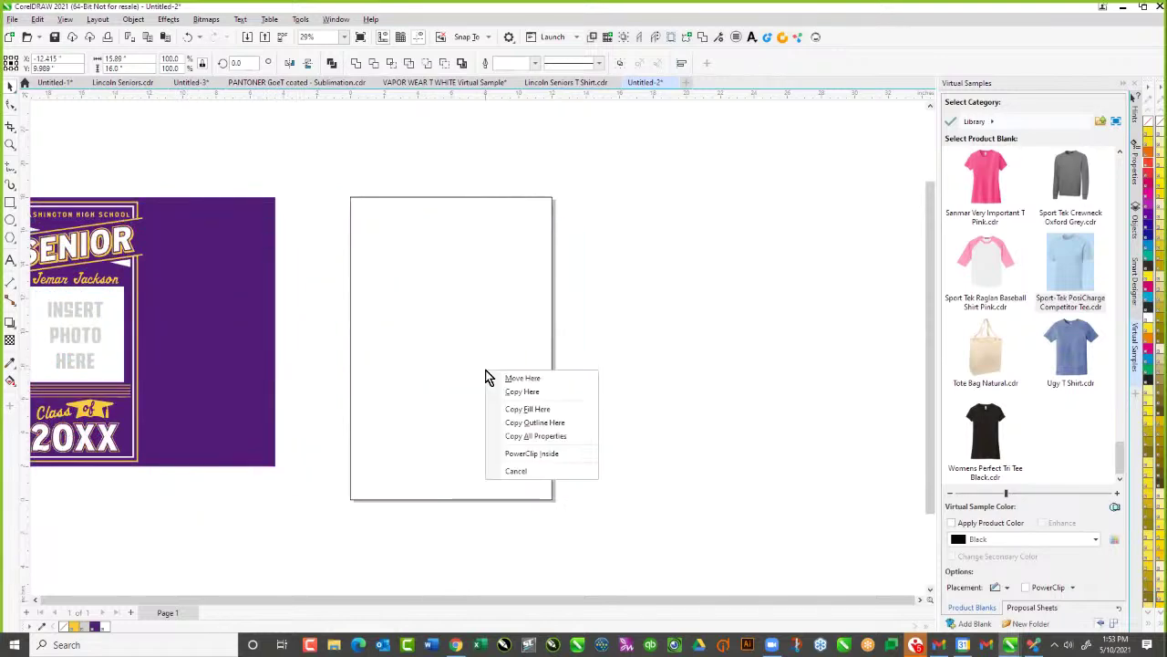
# PowerClip the poster into the page frame and enlarge its purple background inside Edit PowerClip
pyautogui.click(541, 453)
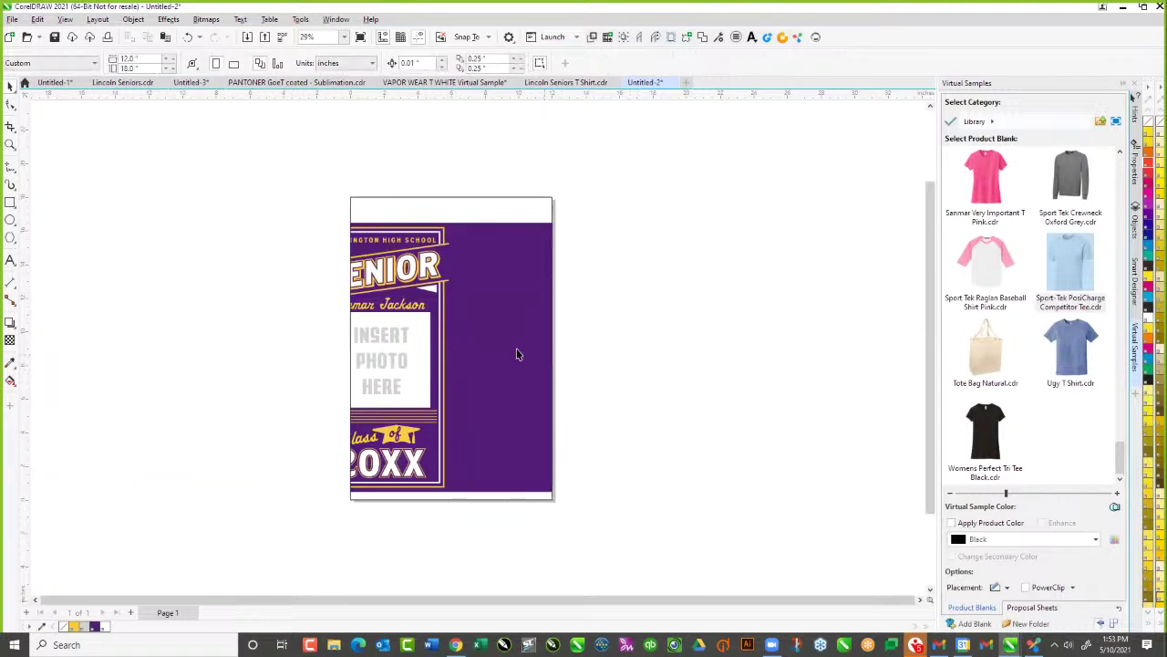
pyautogui.click(507, 338)
pyautogui.rightClick(507, 338)
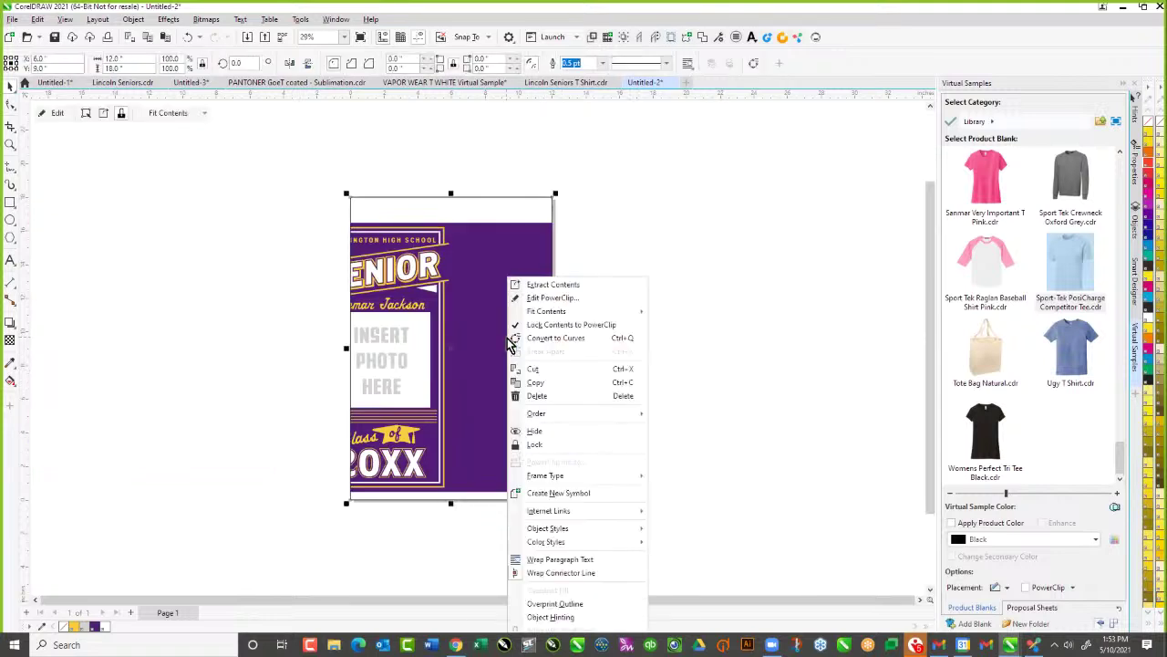
pyautogui.click(552, 298)
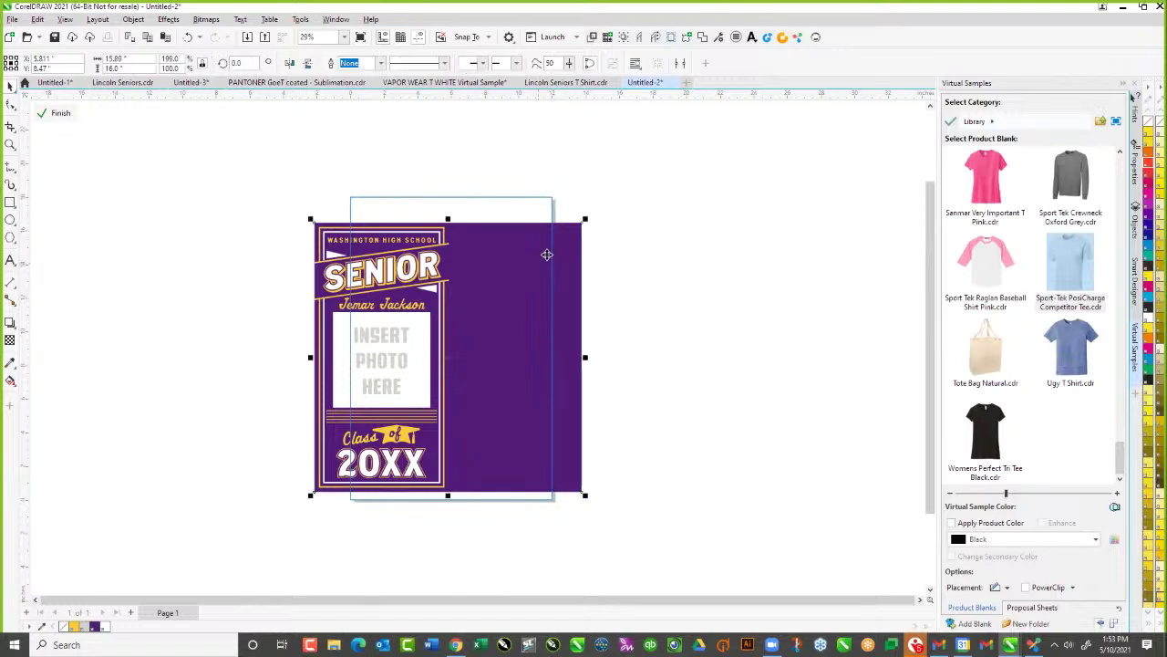
pyautogui.moveTo(584, 220); pyautogui.dragTo(628, 176)
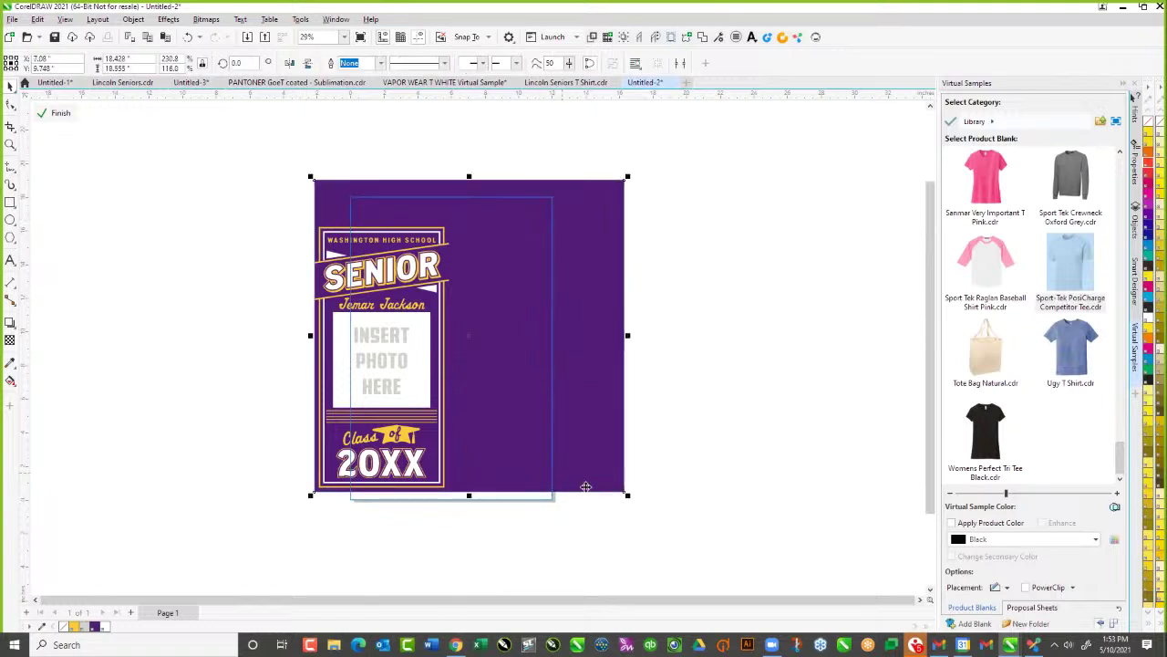
pyautogui.moveTo(628, 496); pyautogui.dragTo(635, 504)
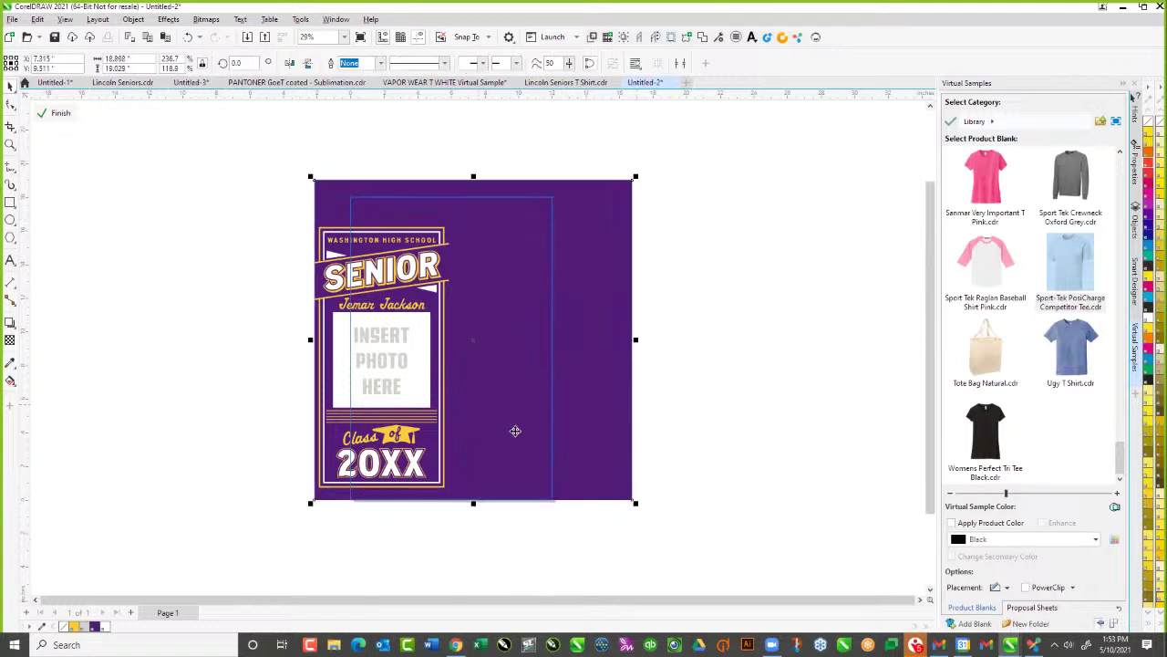
# Centre the poster graphic on the page and stretch its border down toward the bottom
pyautogui.moveTo(255, 221); pyautogui.dragTo(497, 493)
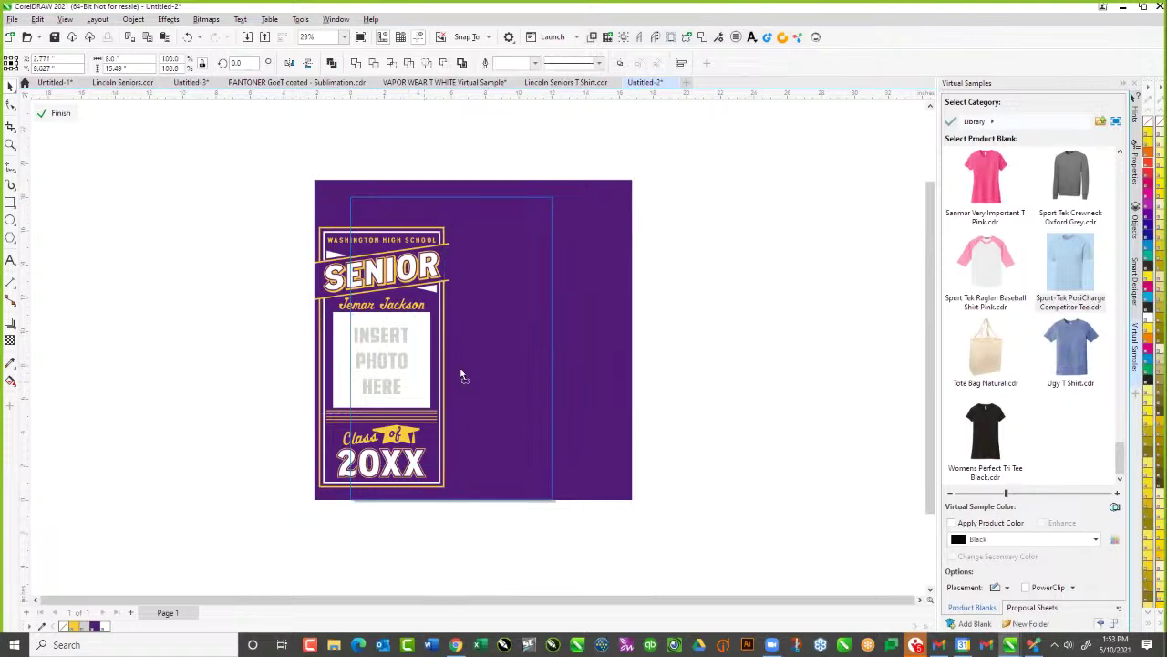
pyautogui.moveTo(397, 397); pyautogui.dragTo(466, 370)
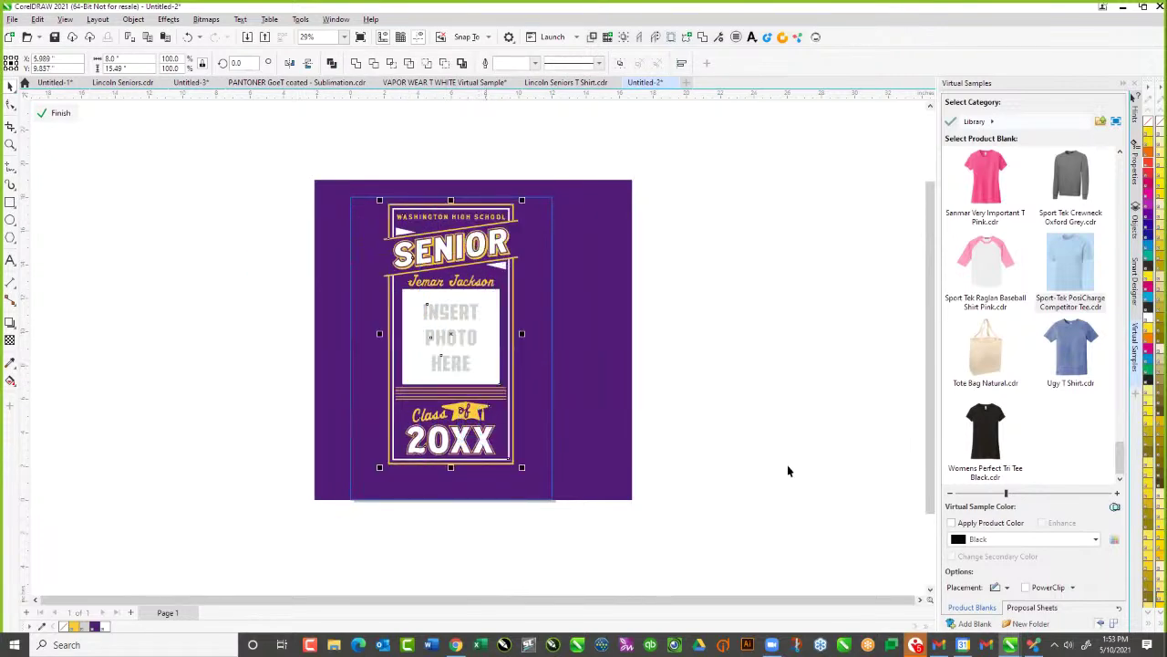
pyautogui.click(774, 470)
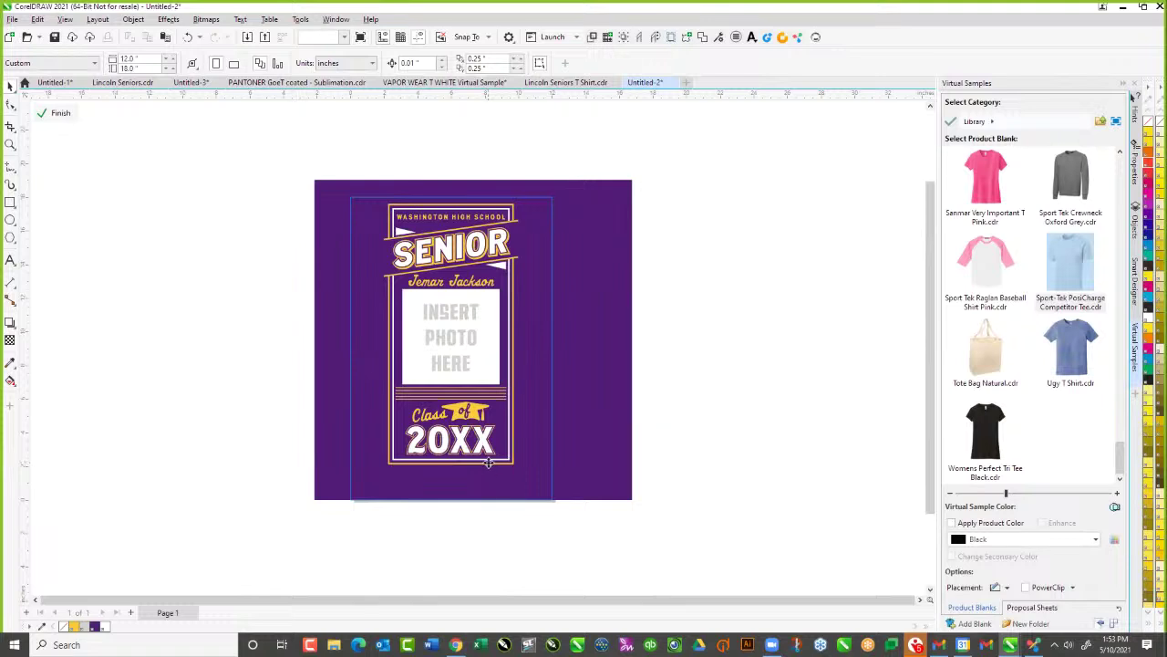
pyautogui.click(489, 462)
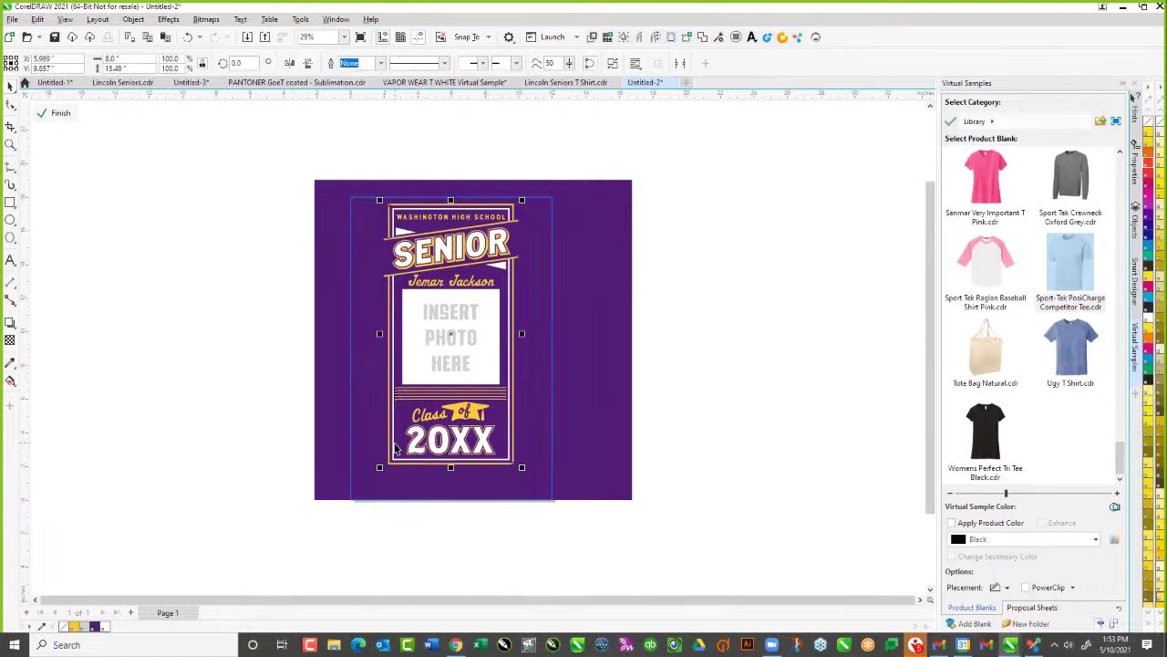
pyautogui.click(394, 447)
pyautogui.moveTo(450, 466); pyautogui.dragTo(450, 497)
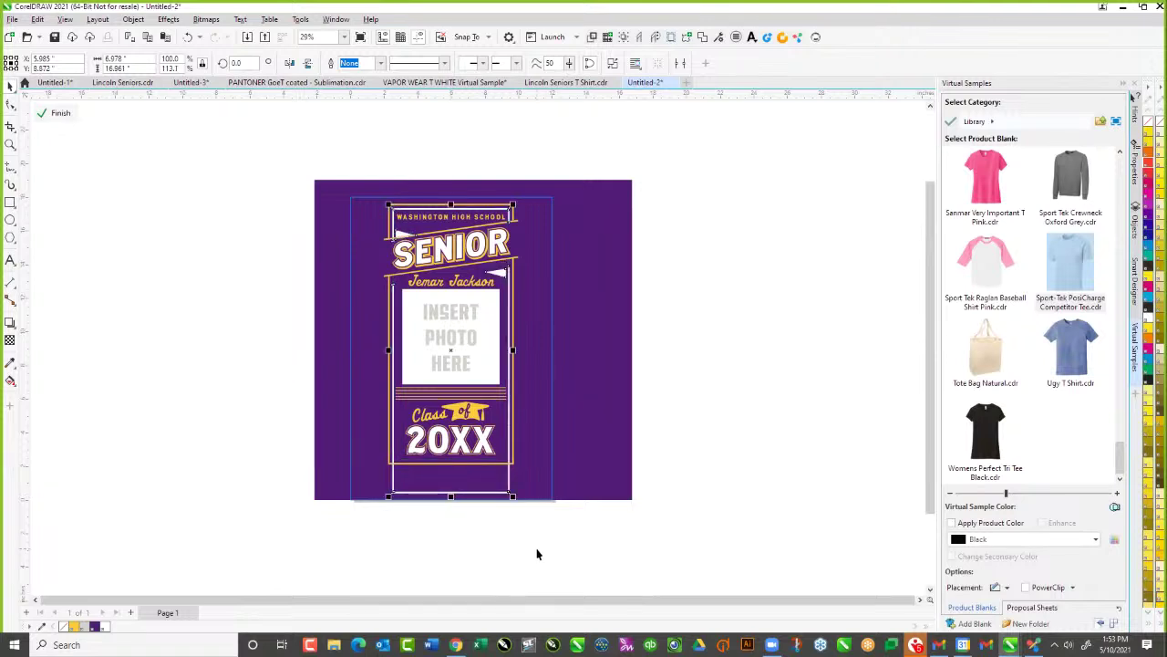
pyautogui.click(536, 553)
pyautogui.click(447, 469)
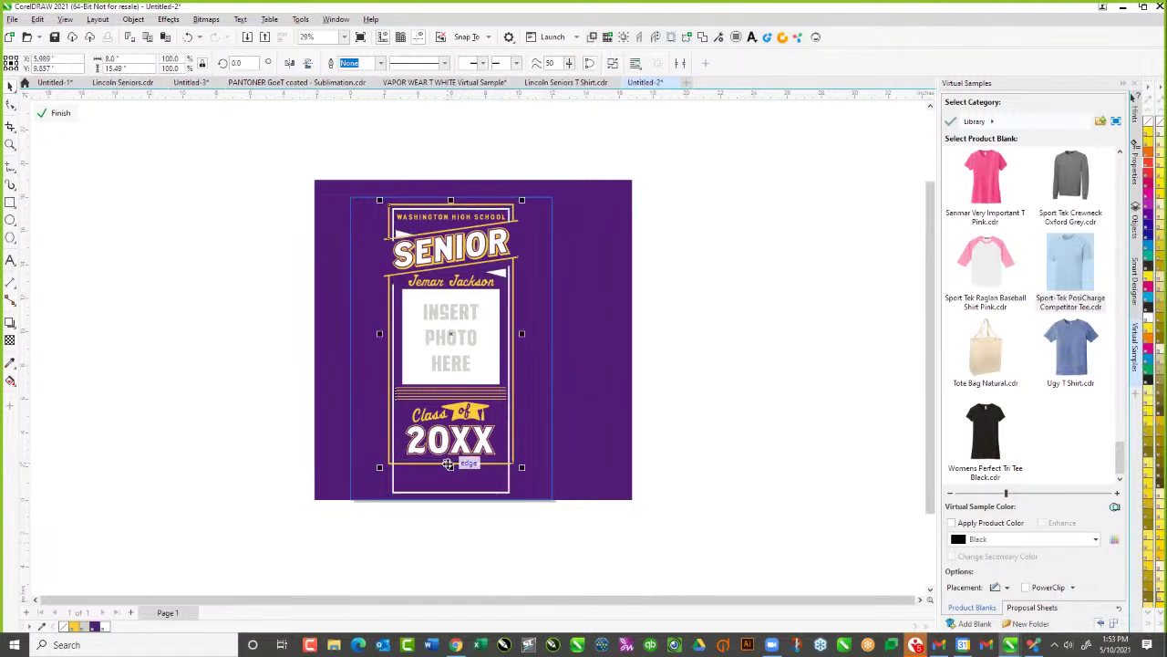
pyautogui.moveTo(447, 469); pyautogui.dragTo(451, 499)
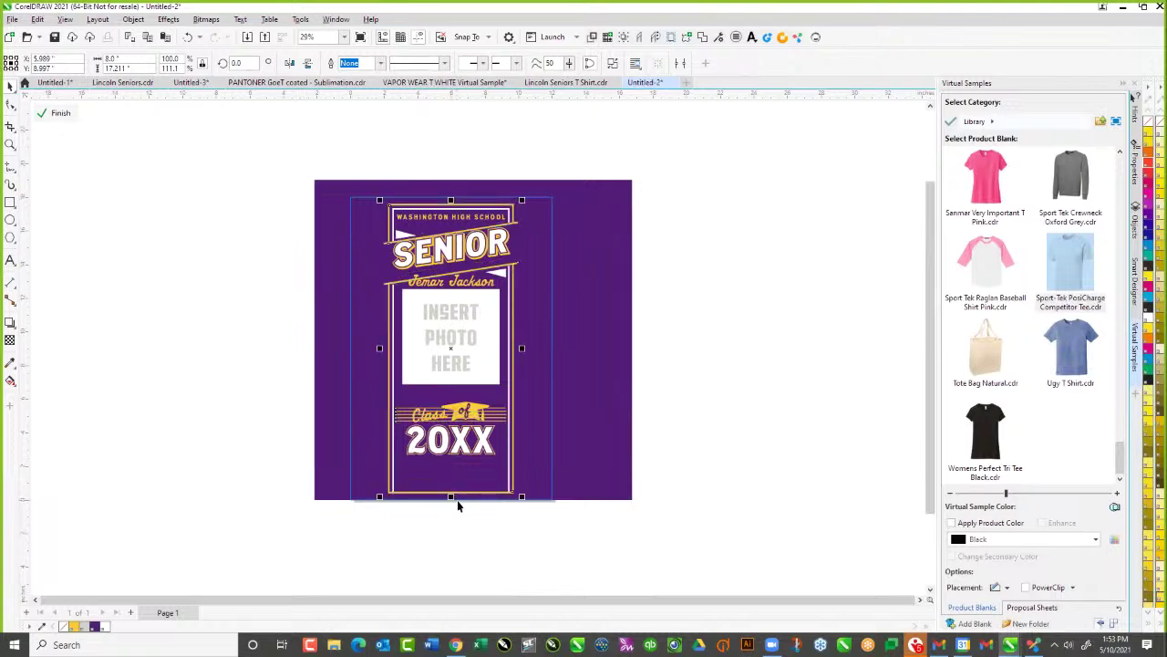
pyautogui.click(609, 512)
pyautogui.moveTo(394, 463); pyautogui.dragTo(451, 491)
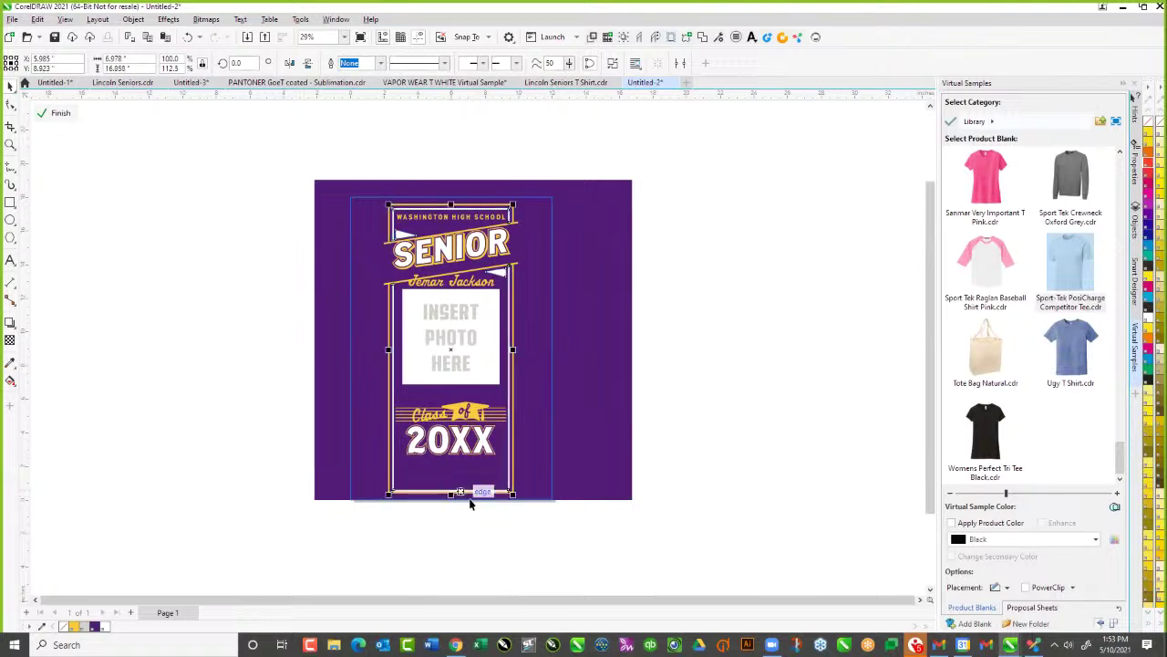
pyautogui.click(565, 551)
# Stretch the poster group to the full 12-inch page width
pyautogui.click(337, 379)
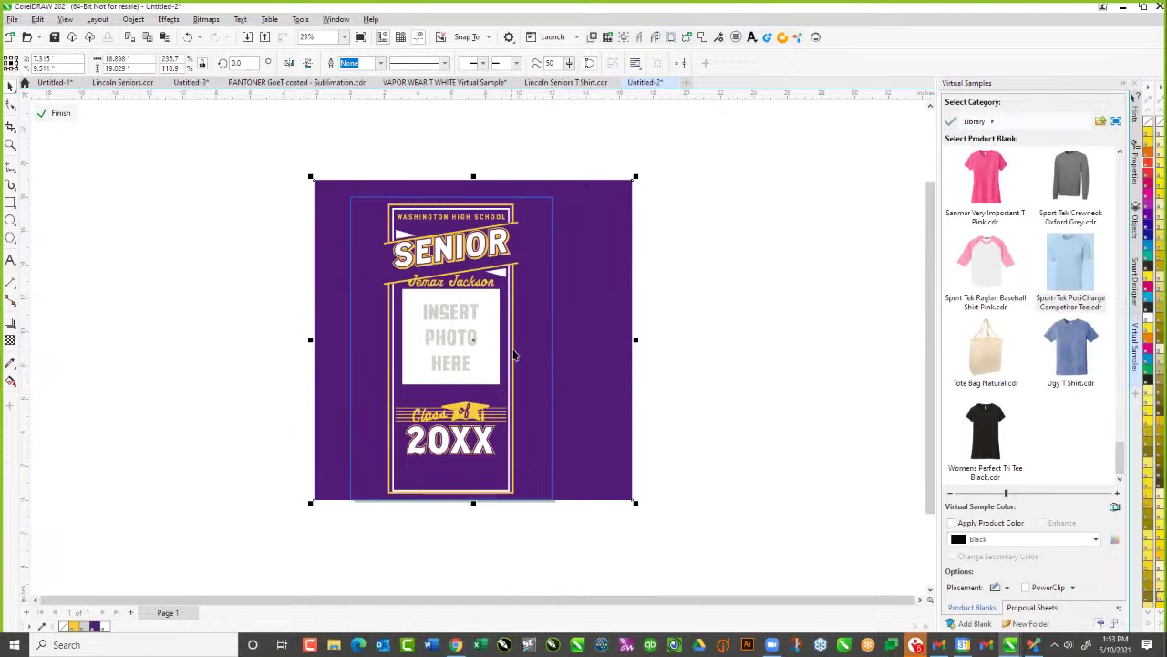
pyautogui.click(514, 355)
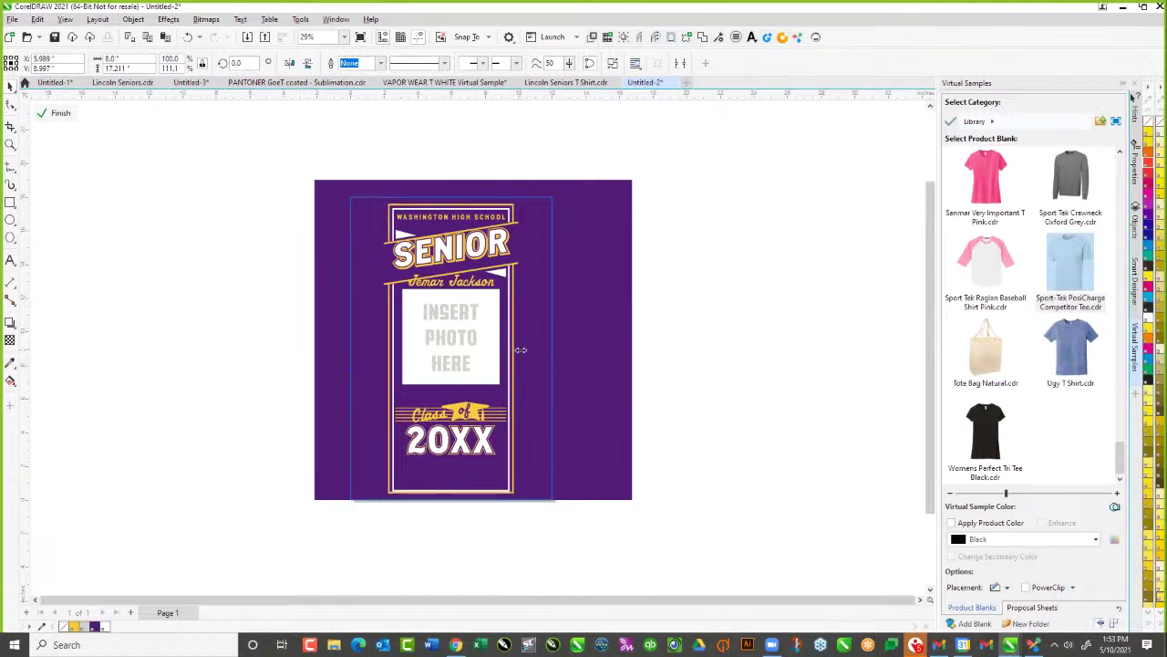
pyautogui.moveTo(521, 349); pyautogui.dragTo(557, 354)
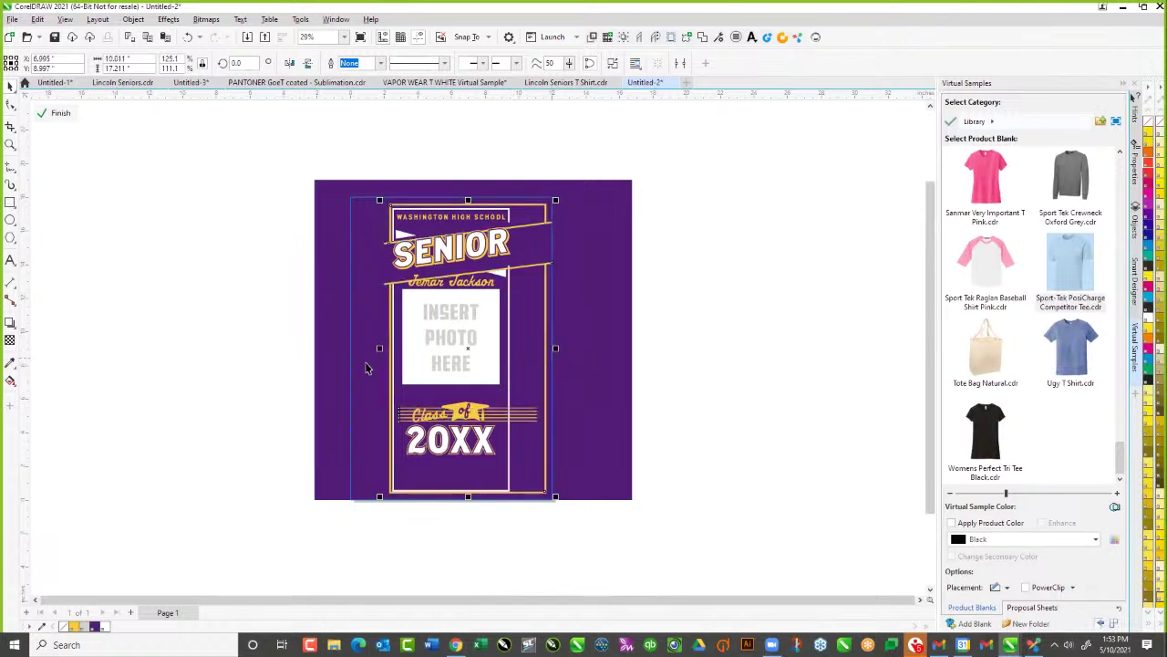
pyautogui.moveTo(377, 347); pyautogui.dragTo(346, 349)
pyautogui.press('Escape')
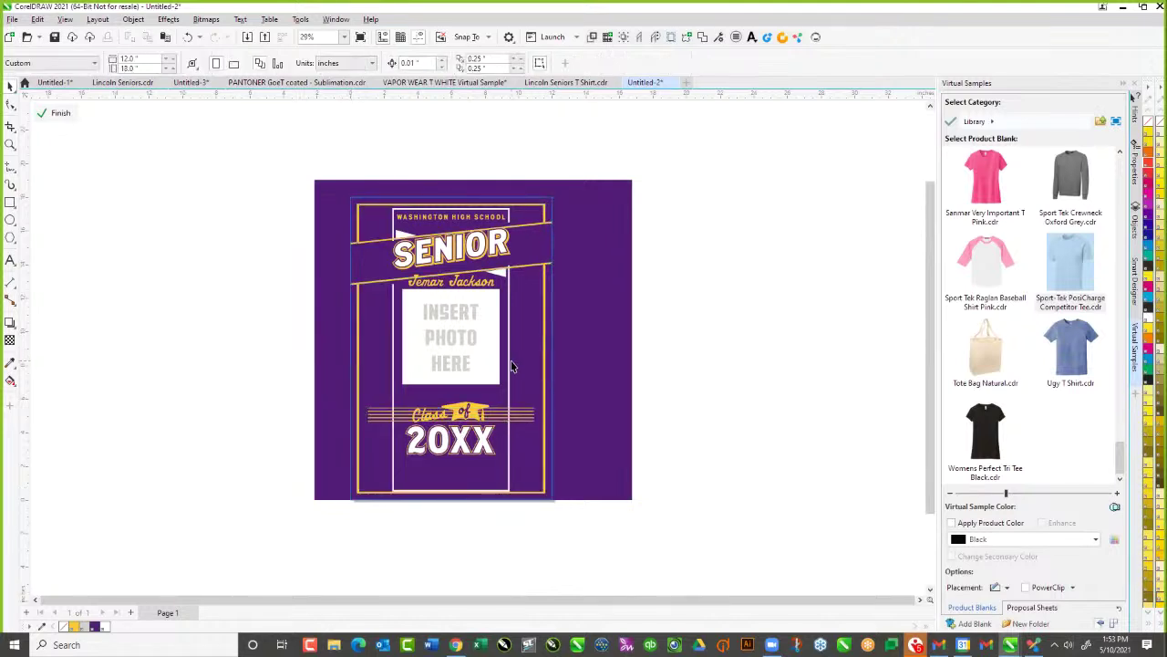
# Widen the white photo frame on both sides
pyautogui.click(509, 365)
pyautogui.moveTo(514, 350); pyautogui.dragTo(544, 349)
pyautogui.moveTo(388, 352); pyautogui.dragTo(358, 351)
pyautogui.click(295, 342)
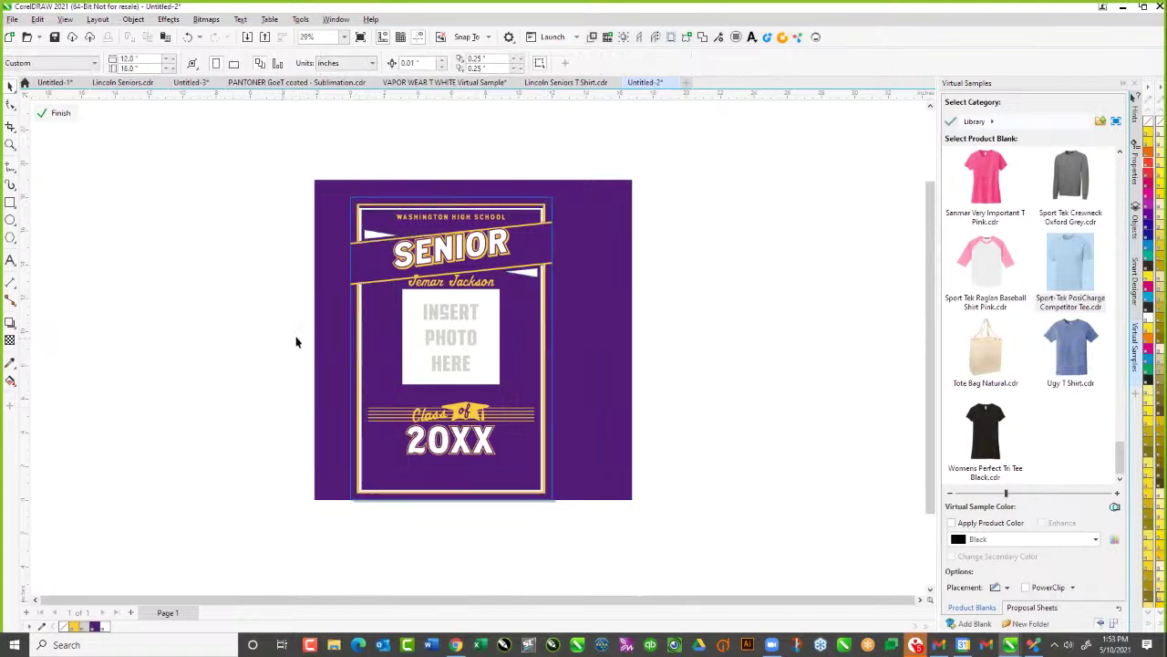
# Move the Class of 20XX lettering lower on the poster
pyautogui.moveTo(293, 380); pyautogui.dragTo(629, 497)
pyautogui.moveTo(477, 422); pyautogui.dragTo(477, 447)
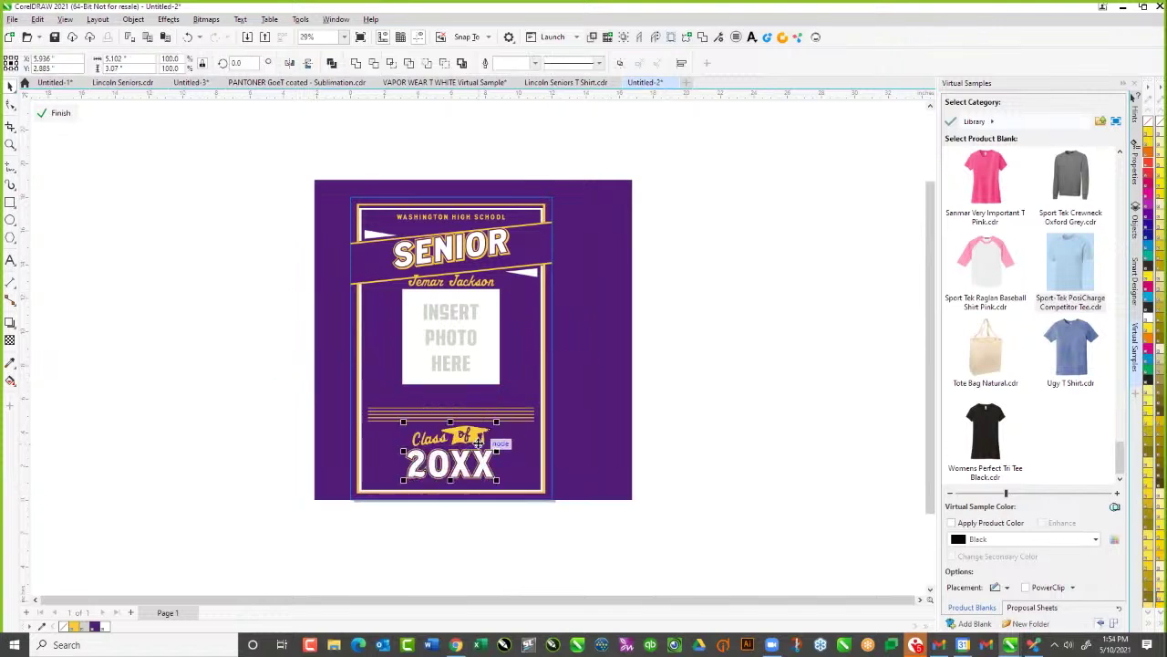
pyautogui.click(774, 487)
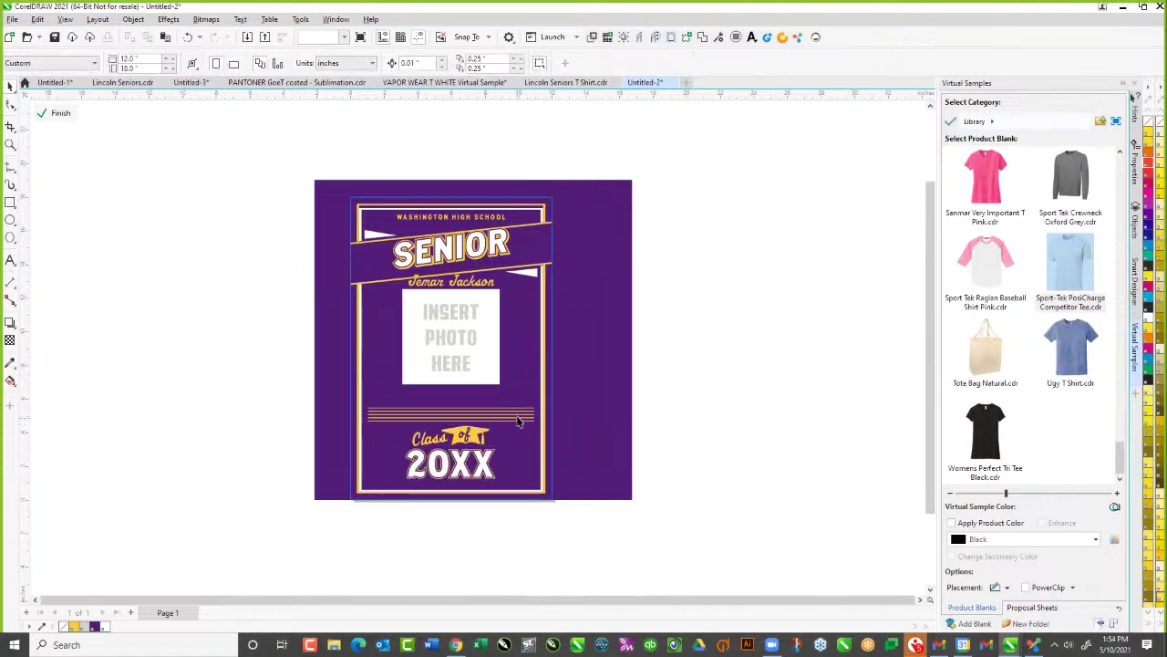
# Delete the INSERT, PHOTO and HERE placeholder texts and the white photo rectangle
pyautogui.click(520, 415)
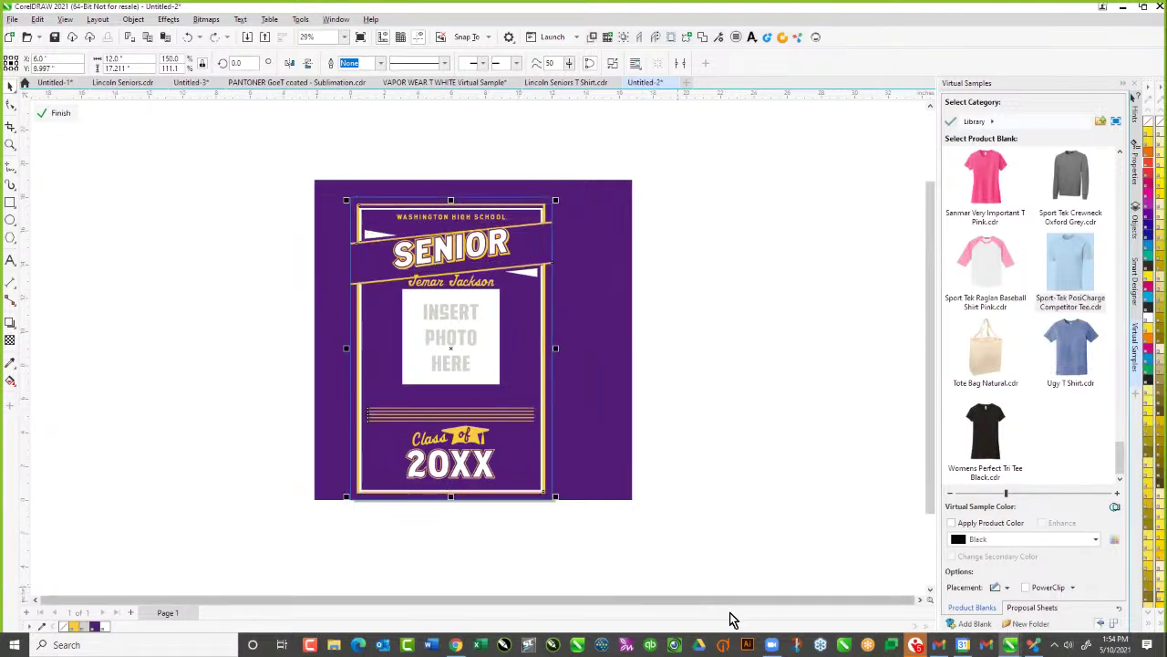
pyautogui.click(453, 363)
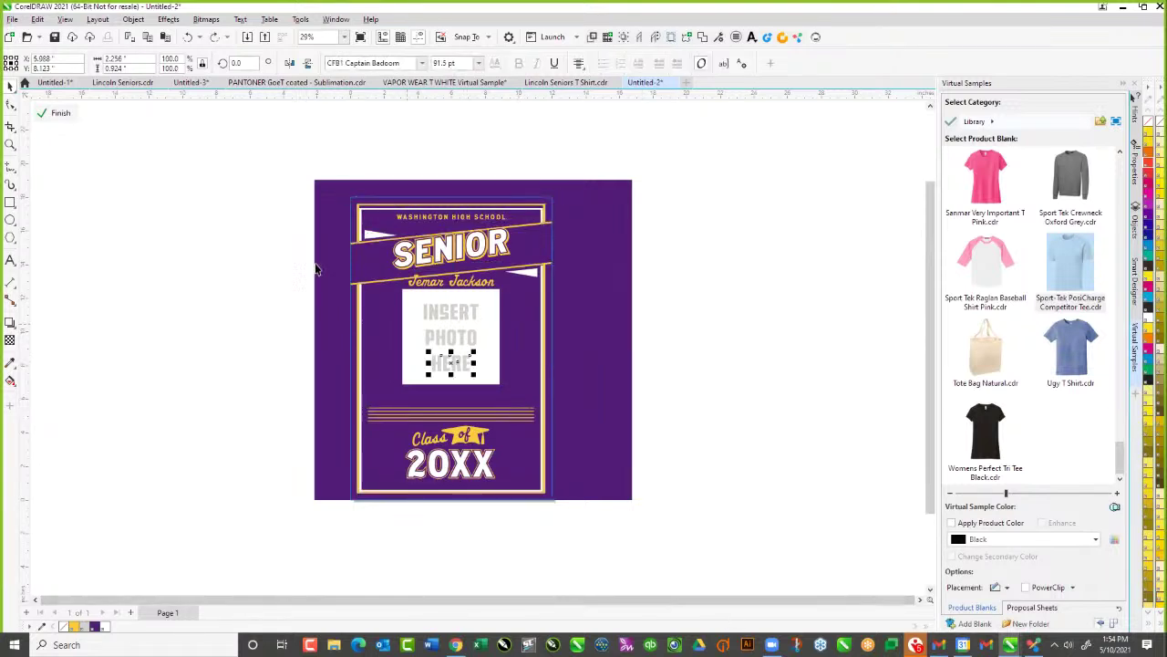
pyautogui.moveTo(236, 273); pyautogui.dragTo(438, 377)
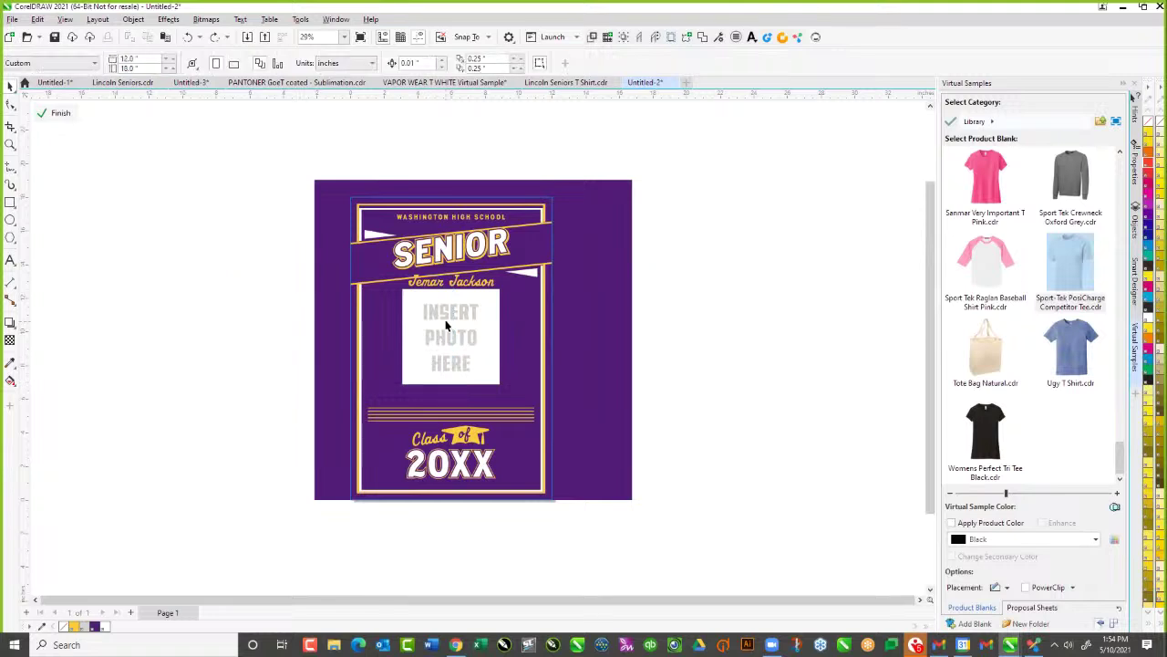
pyautogui.click(448, 312)
pyautogui.press('Delete')
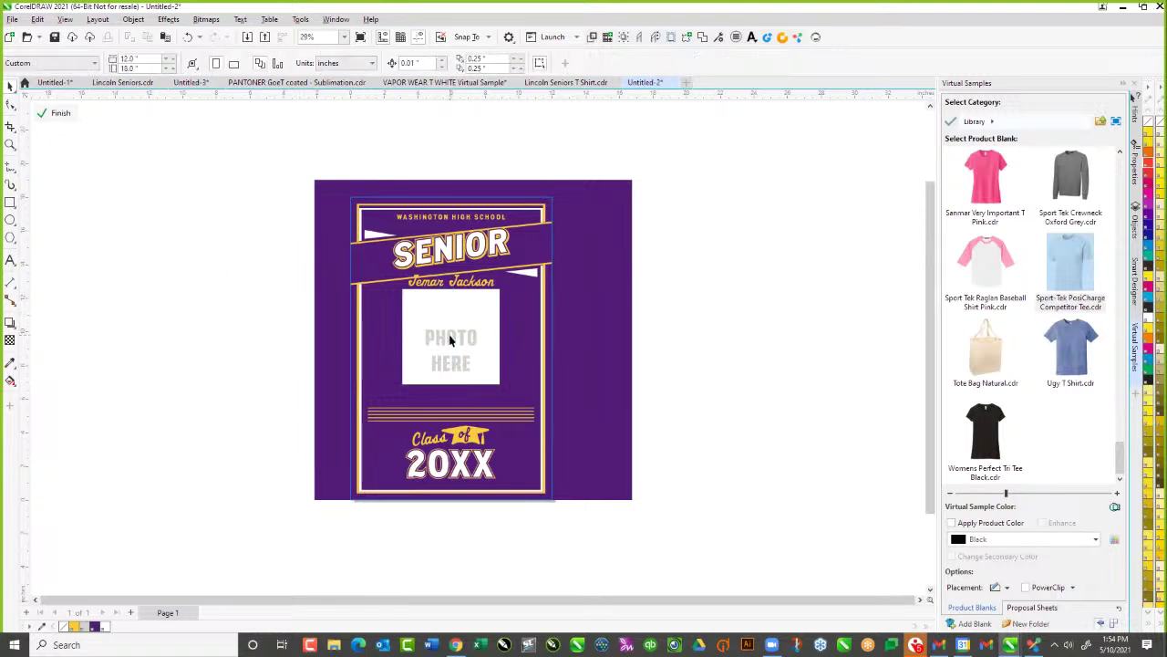
pyautogui.click(449, 338)
pyautogui.press('Delete')
pyautogui.click(454, 363)
pyautogui.press('Delete')
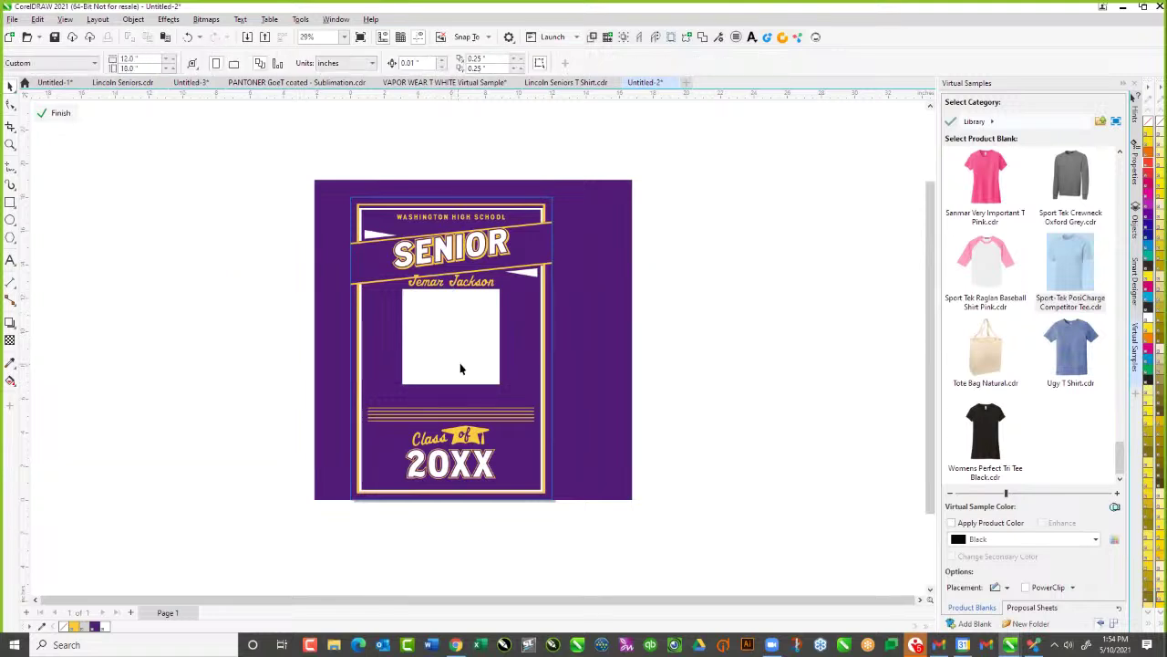
pyautogui.click(468, 356)
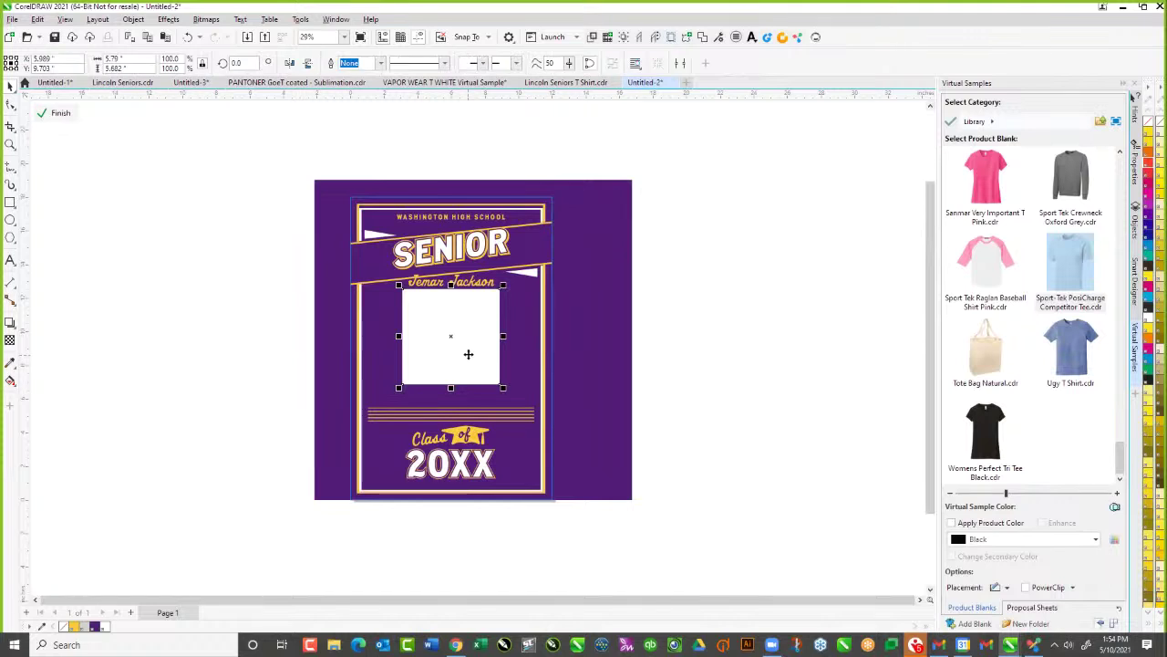
pyautogui.press('Delete')
# Finish PowerClip editing, restore the white photo box, and stretch it wider
pyautogui.click(54, 113)
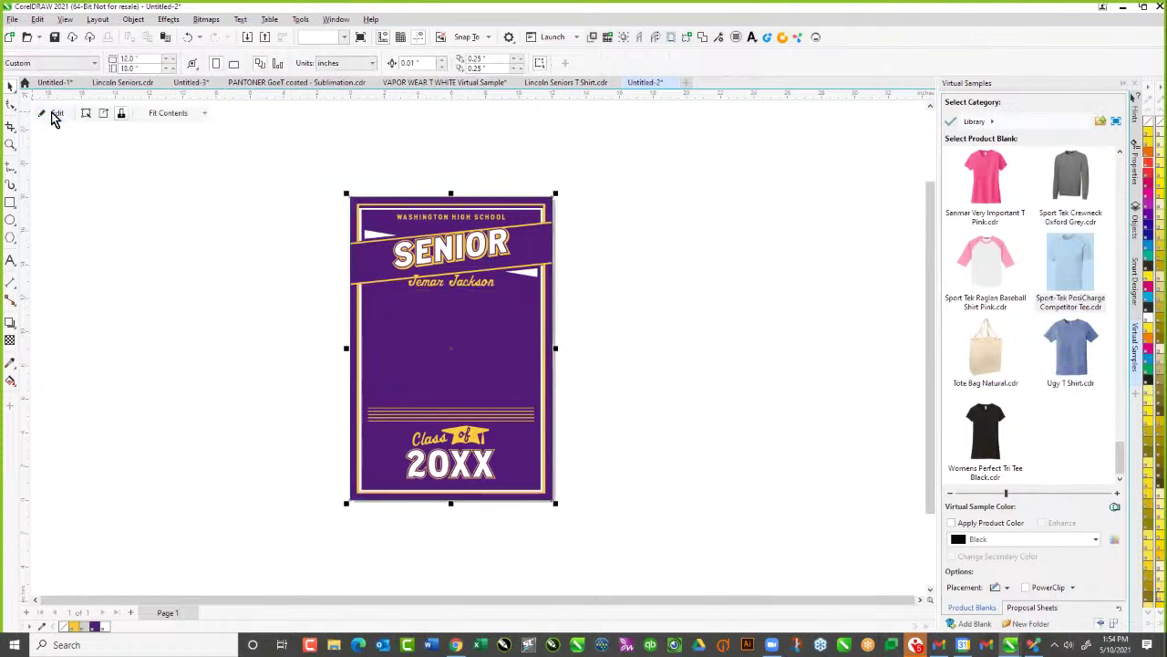
pyautogui.click(145, 293)
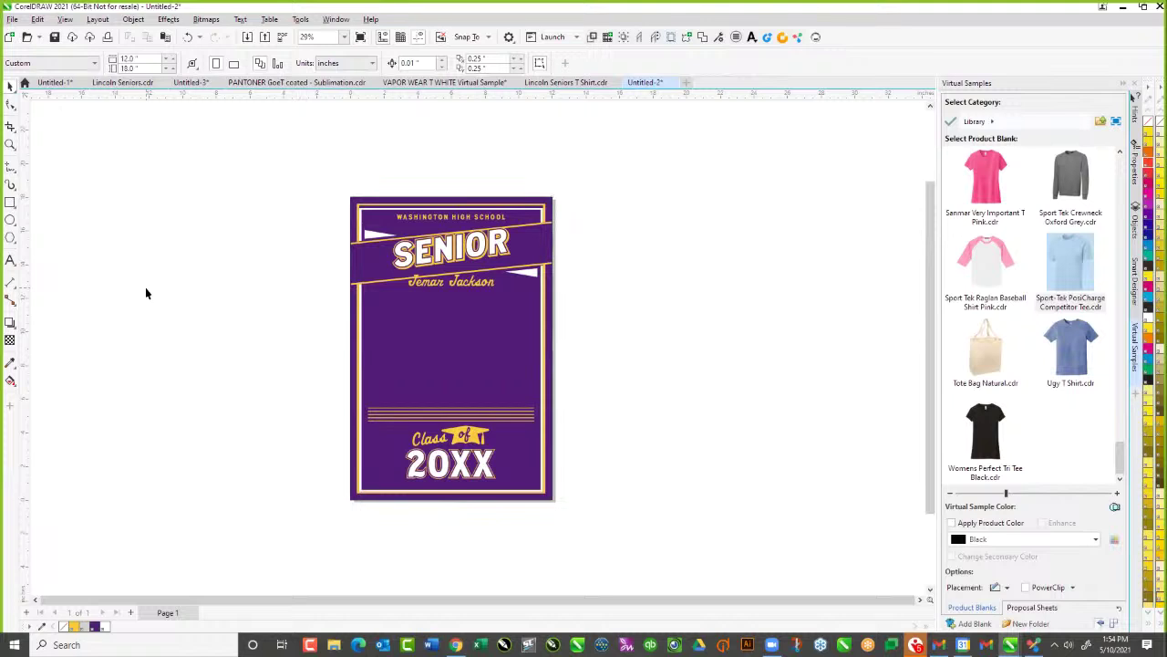
pyautogui.hotkey('ctrl', 'z')
pyautogui.moveTo(453, 367); pyautogui.dragTo(454, 379)
pyautogui.keyDown('shift'); pyautogui.moveTo(504, 348); pyautogui.dragTo(534, 350); pyautogui.keyUp('shift')
pyautogui.click(651, 367)
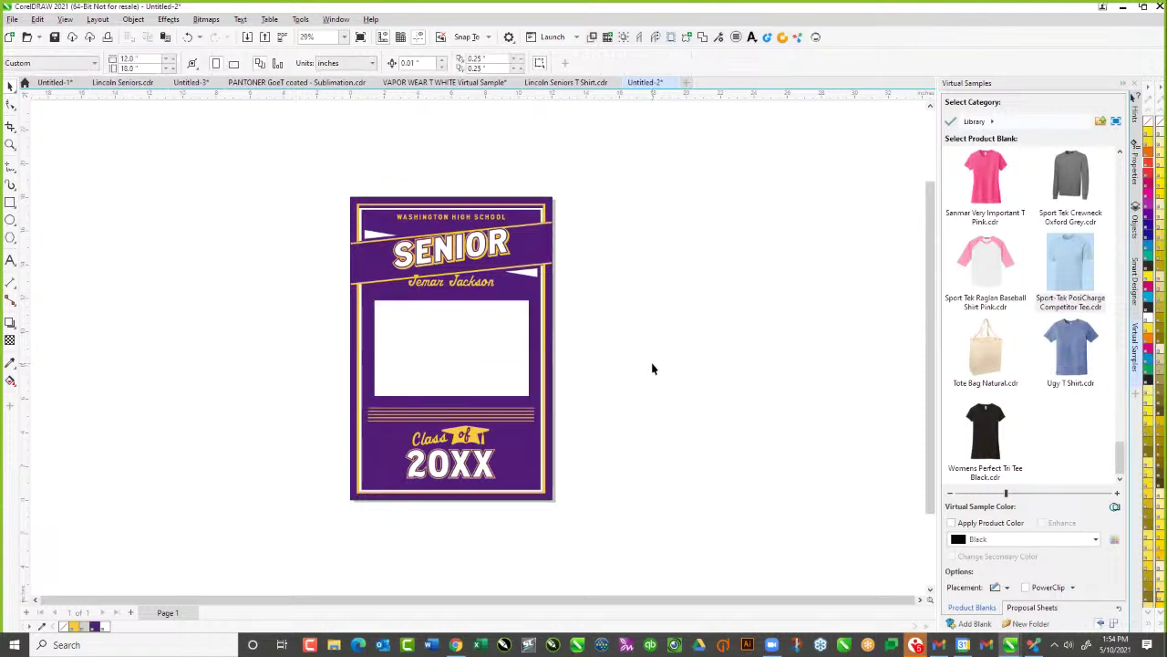
pyautogui.click(453, 339)
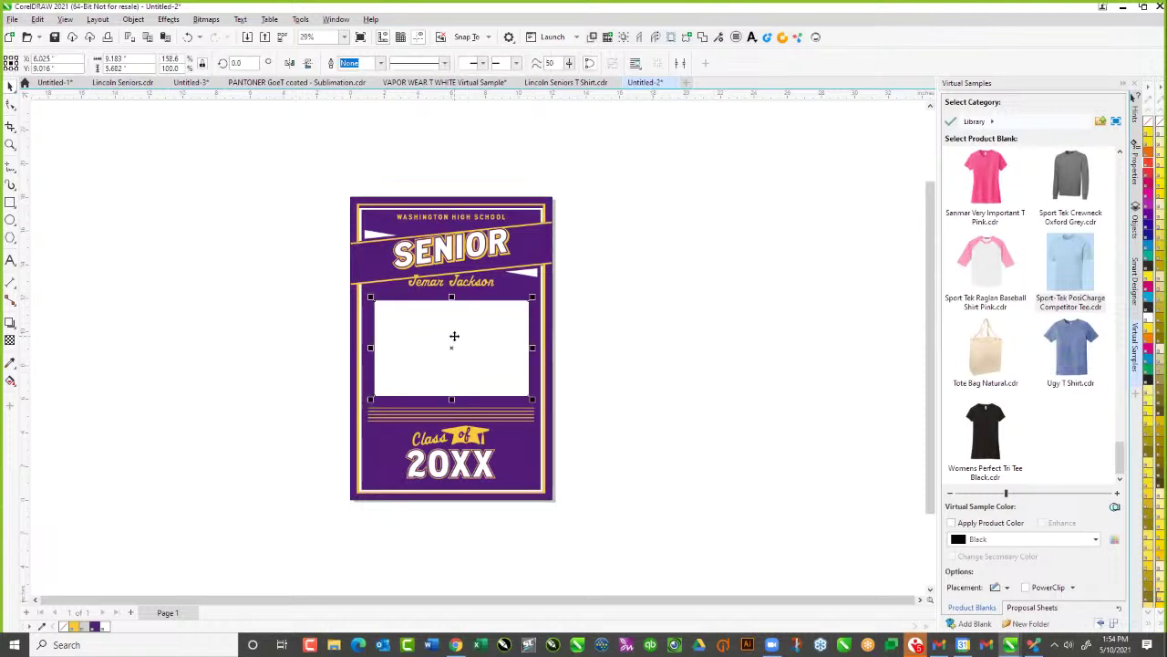
# Place Graduate 2.jpg from the Graduation Edition Grad Photos folder into the poster's photo frame
pyautogui.click(1034, 645)
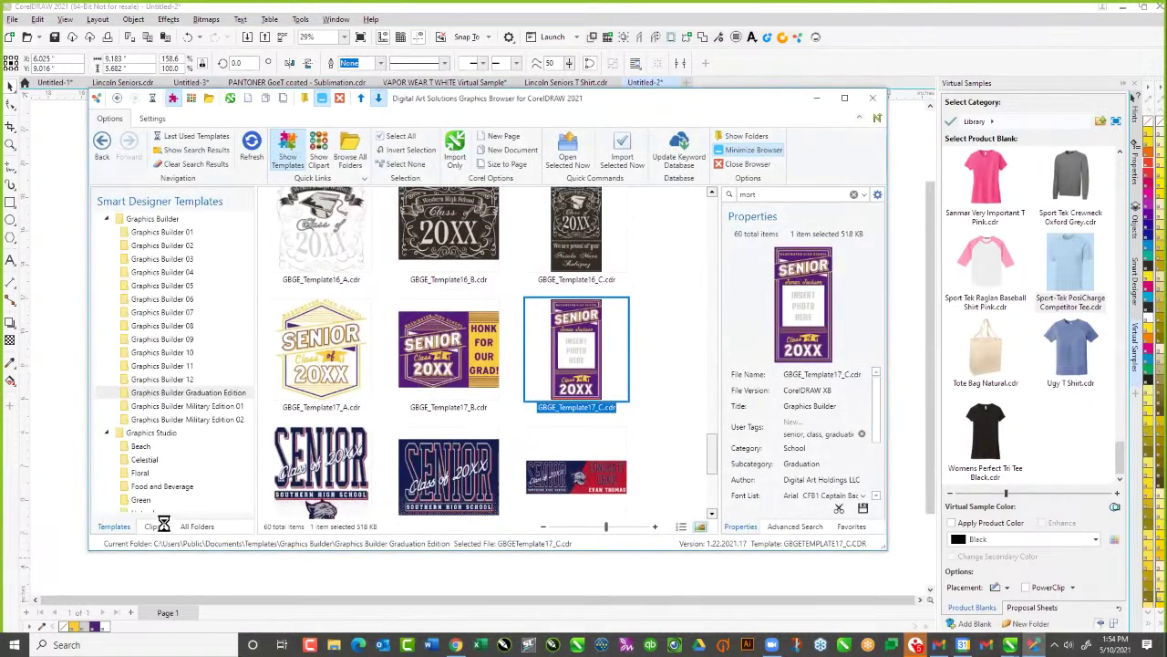
pyautogui.click(161, 530)
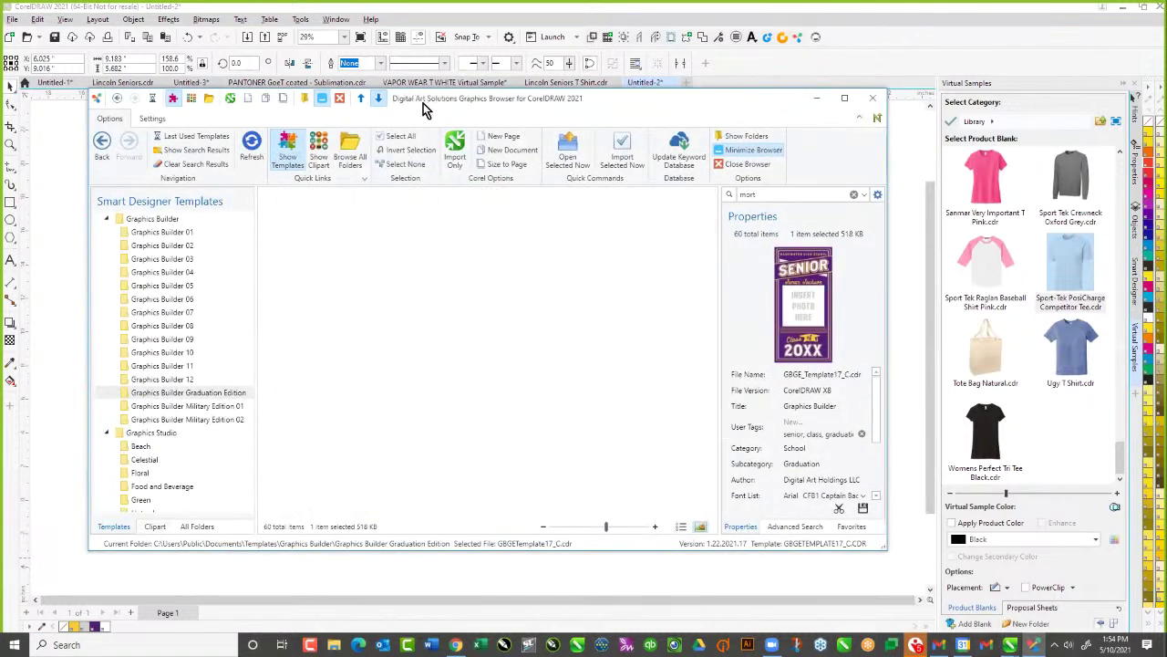
pyautogui.moveTo(609, 116); pyautogui.dragTo(798, 130)
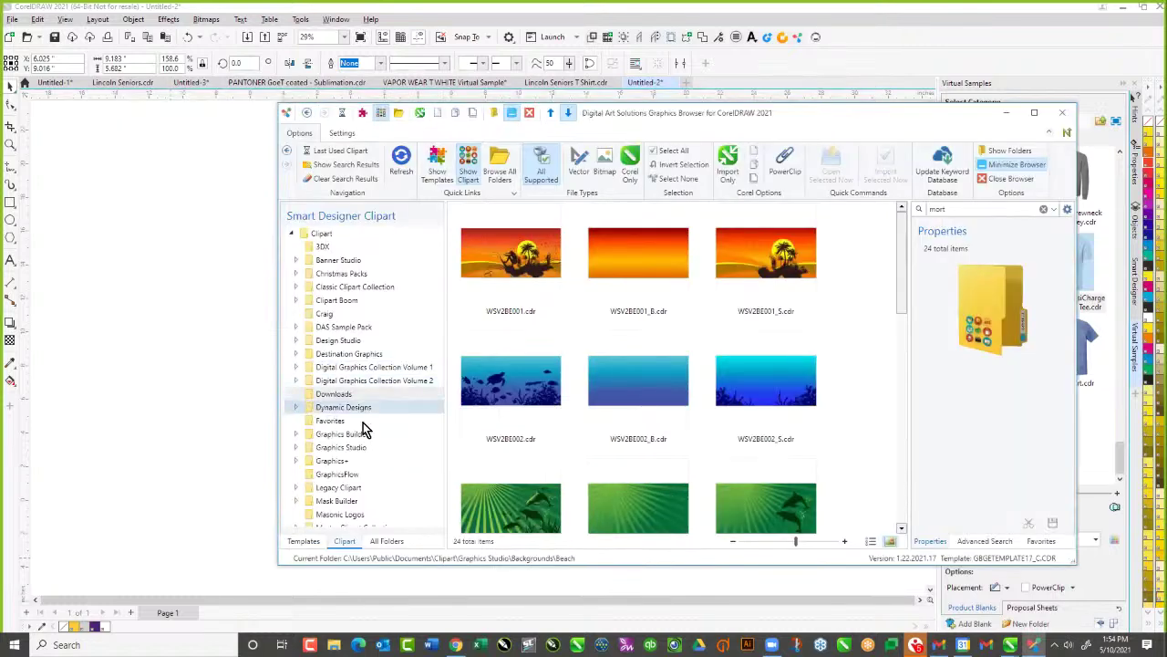
pyautogui.click(295, 434)
pyautogui.scroll(-3, 391, 492)
pyautogui.scroll(-1, 390, 492)
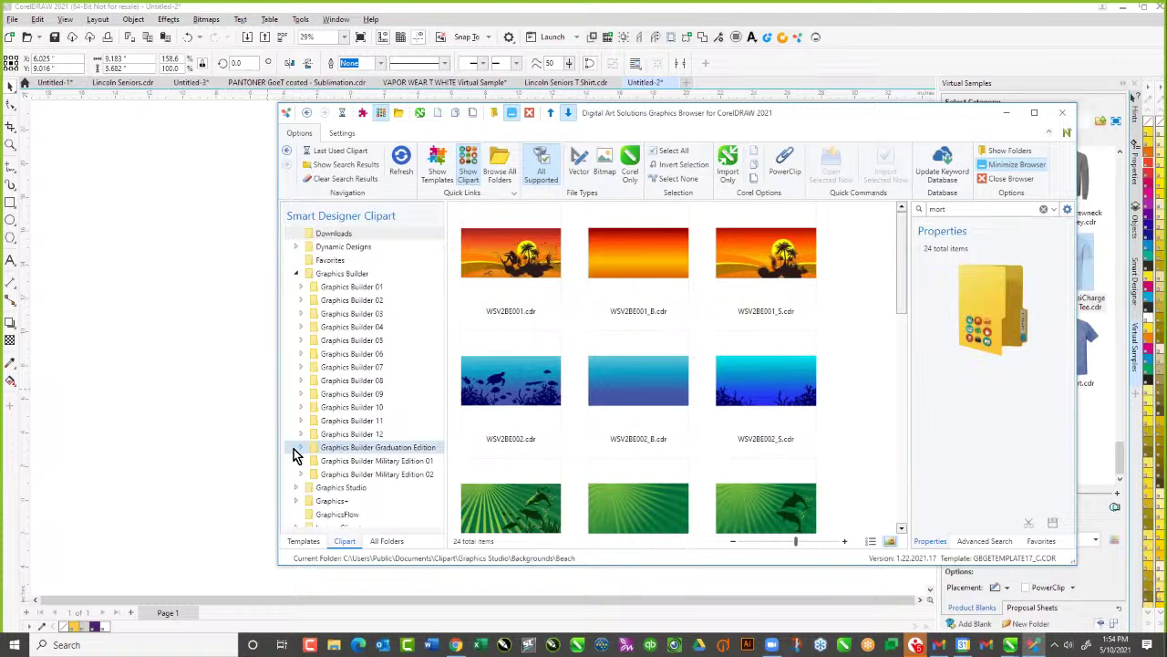
pyautogui.click(301, 447)
pyautogui.click(337, 461)
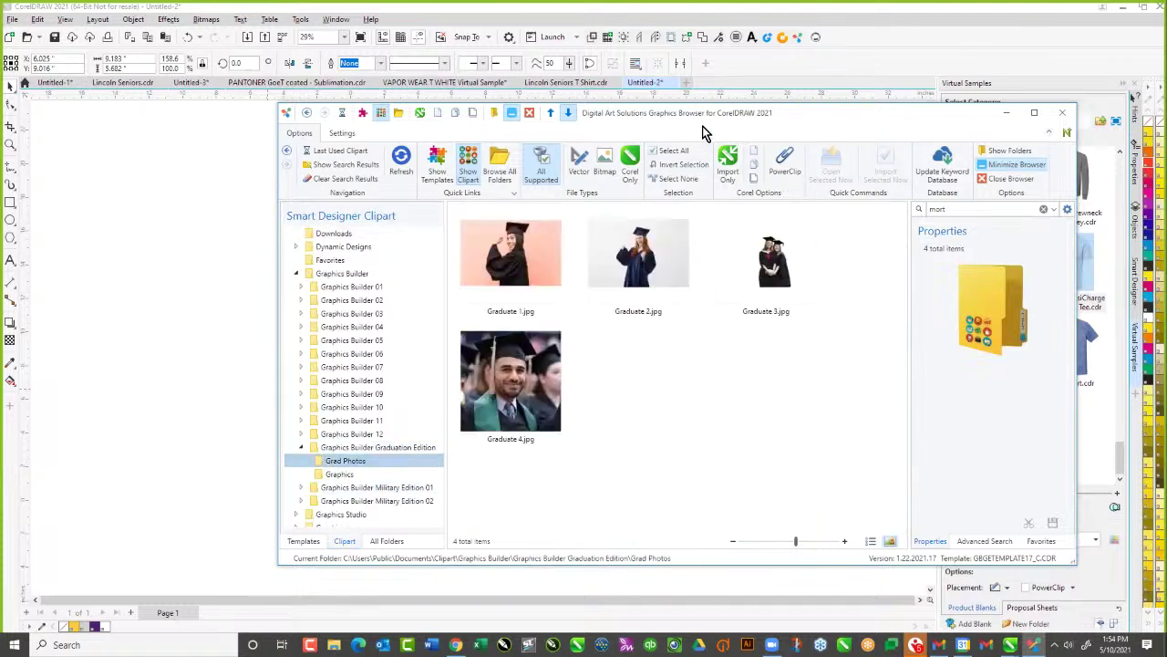
pyautogui.moveTo(705, 122); pyautogui.dragTo(921, 146)
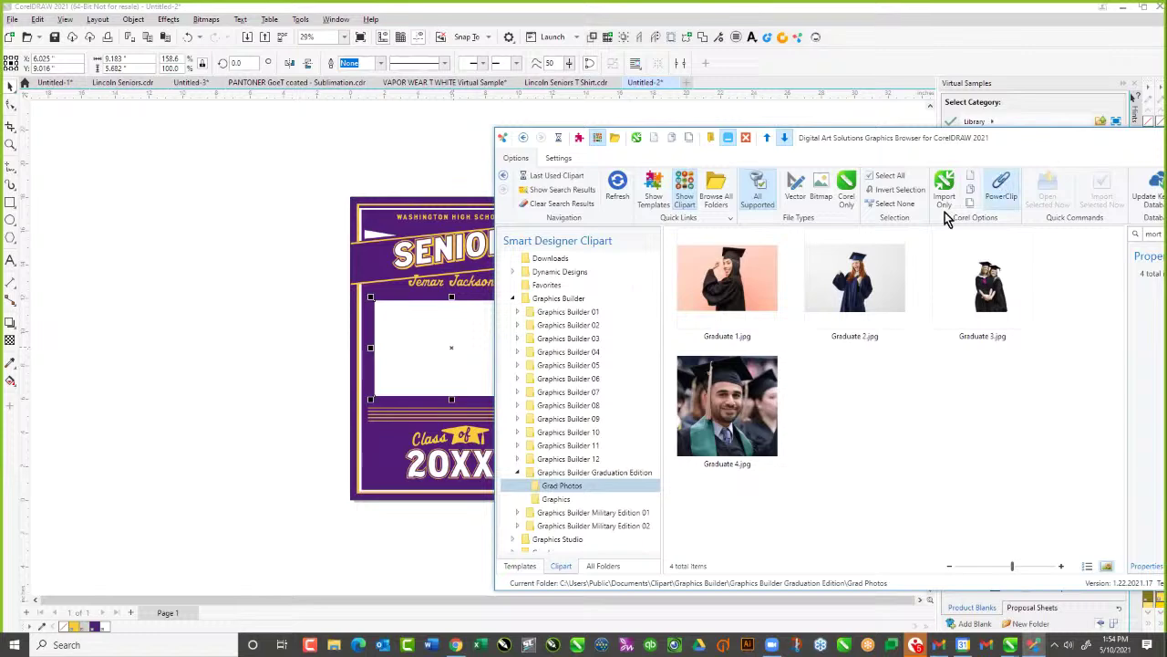
pyautogui.click(853, 291)
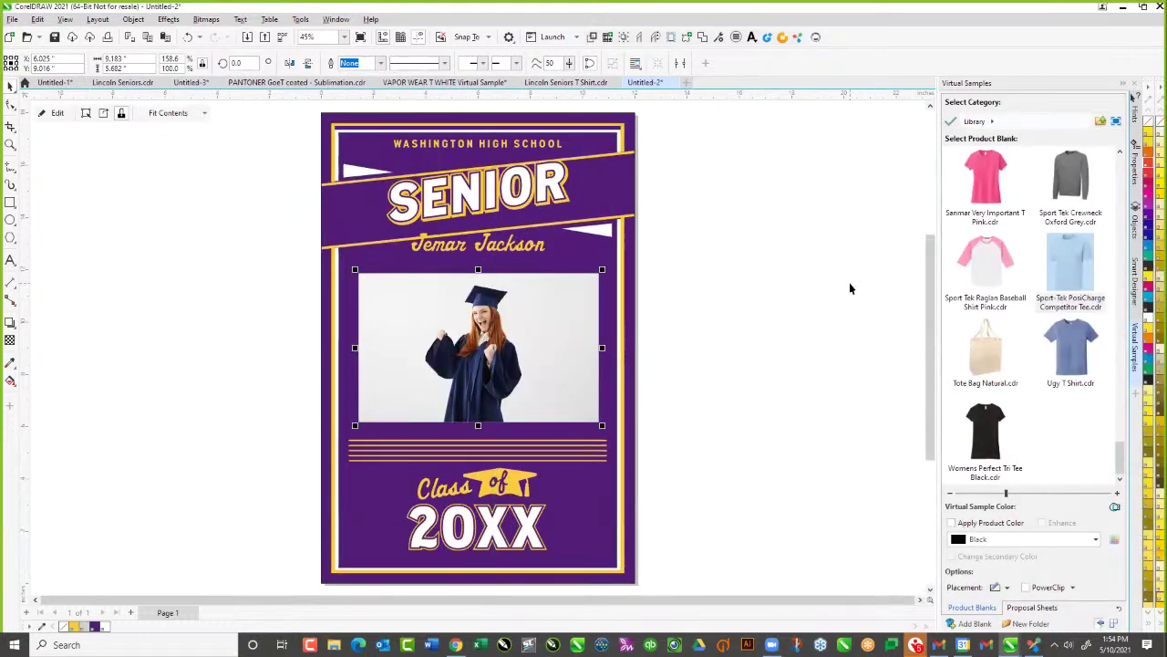
# Extract the graduate photo from its frame and move it left of the page
pyautogui.rightClick(432, 304)
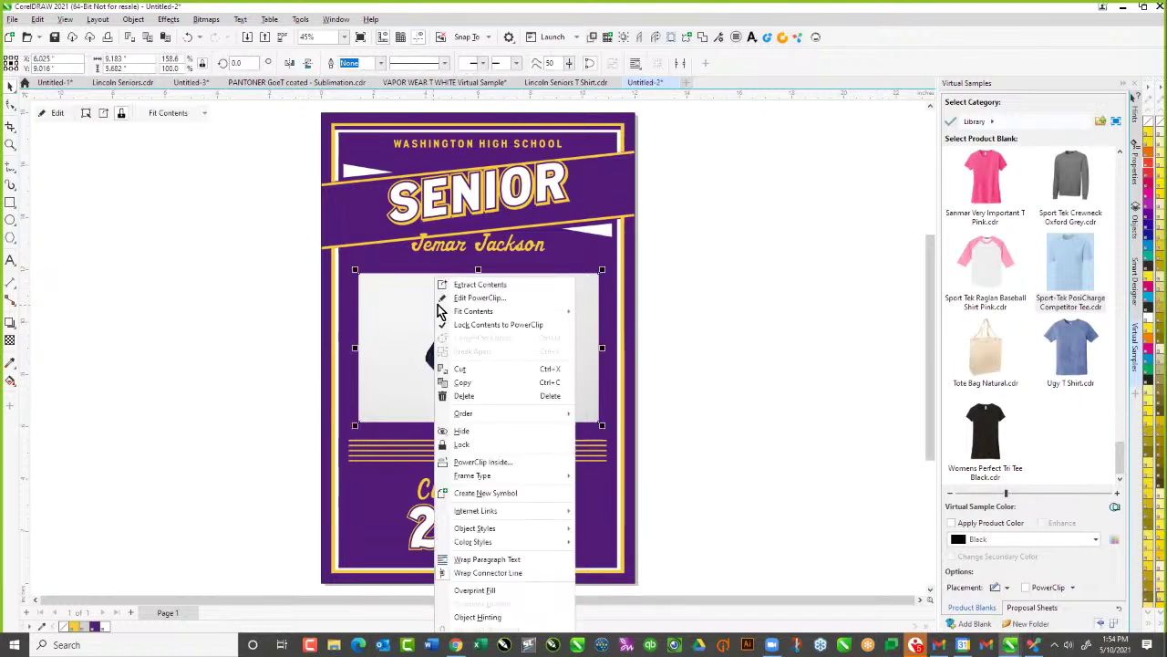
pyautogui.click(449, 285)
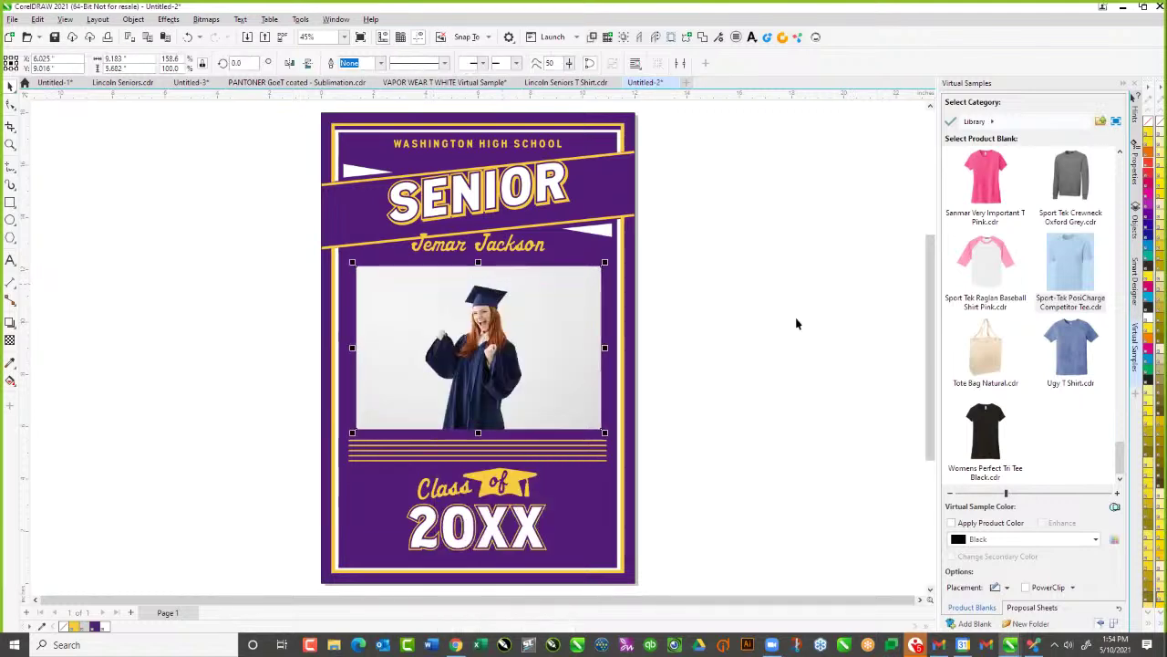
pyautogui.moveTo(565, 343); pyautogui.dragTo(167, 344)
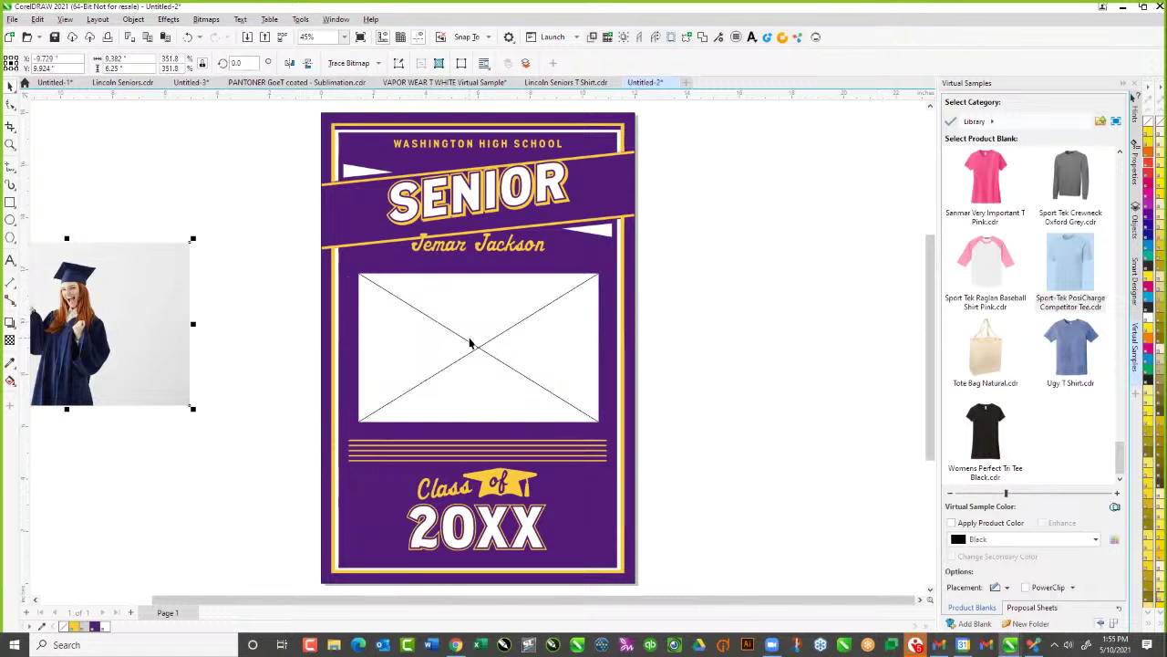
pyautogui.moveTo(162, 285); pyautogui.dragTo(452, 335)
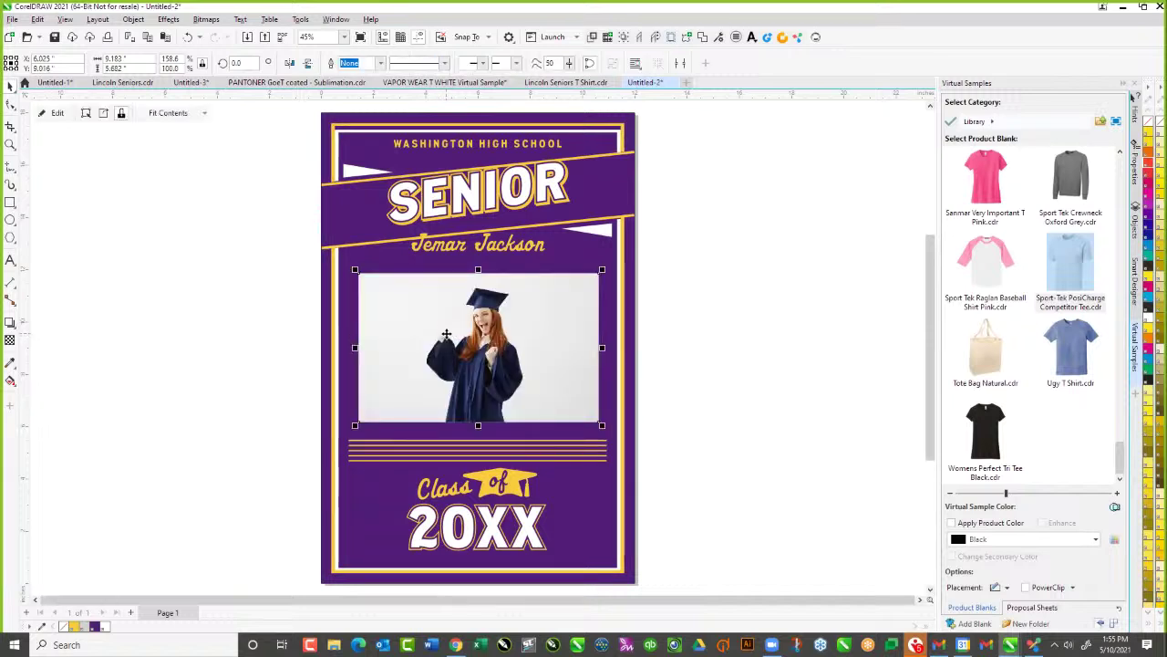
pyautogui.hotkey('ctrl', 'z')
# Convert the frame to an empty text frame, then remove the frame to leave a plain white rectangle
pyautogui.rightClick(434, 311)
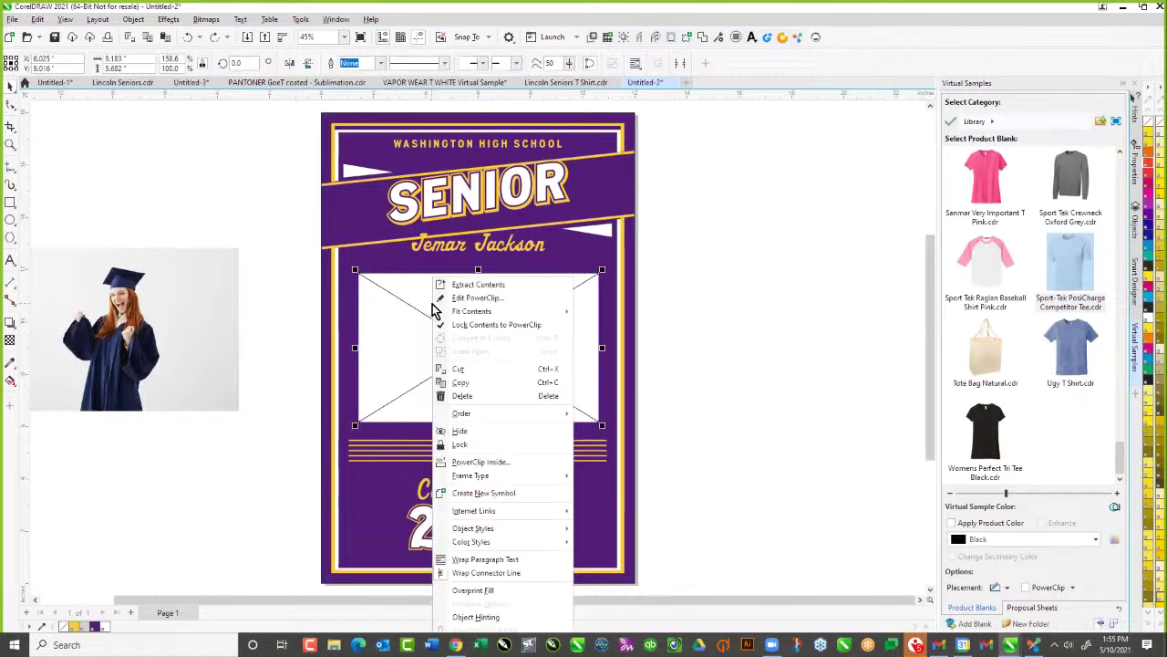
pyautogui.moveTo(472, 475)
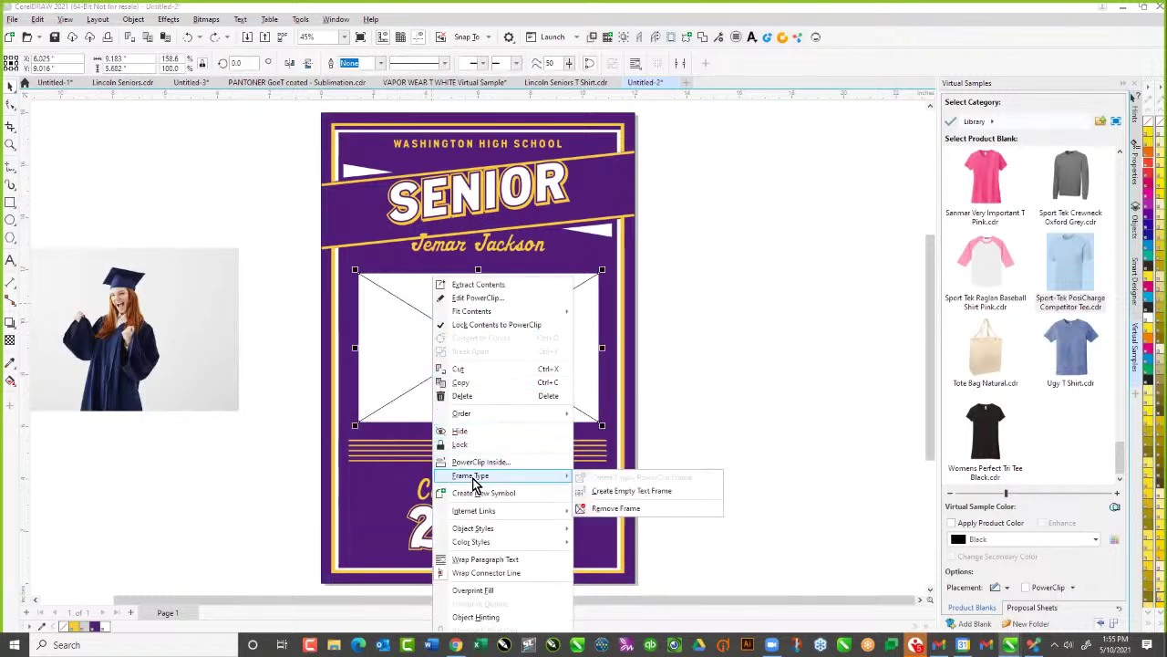
pyautogui.click(629, 490)
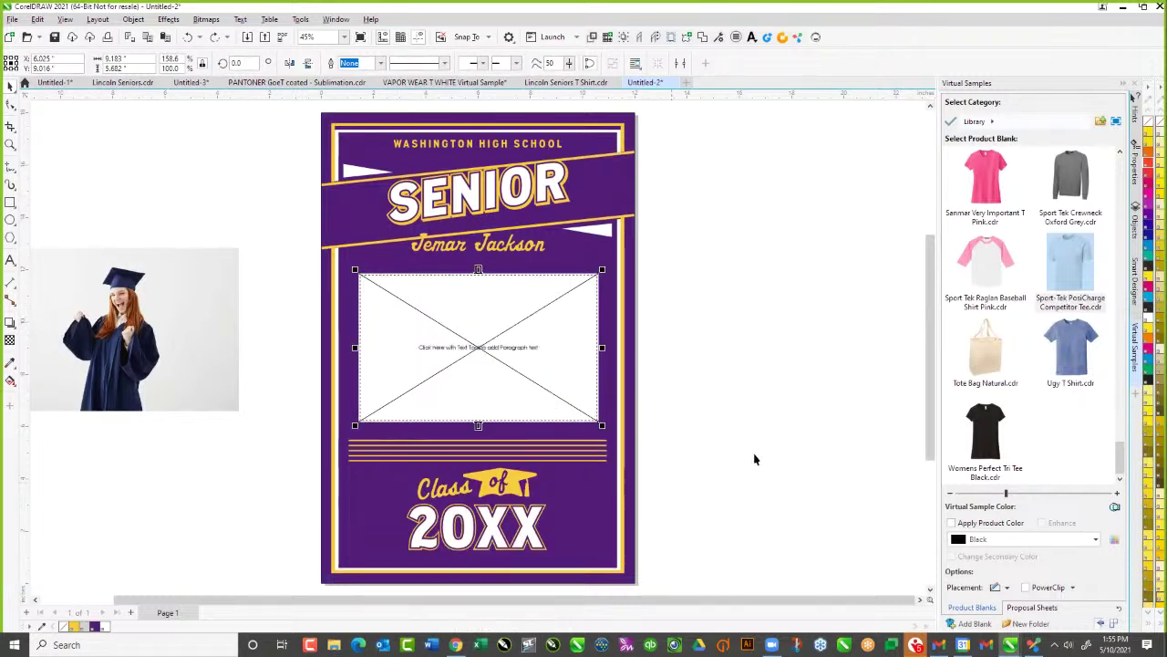
pyautogui.rightClick(485, 342)
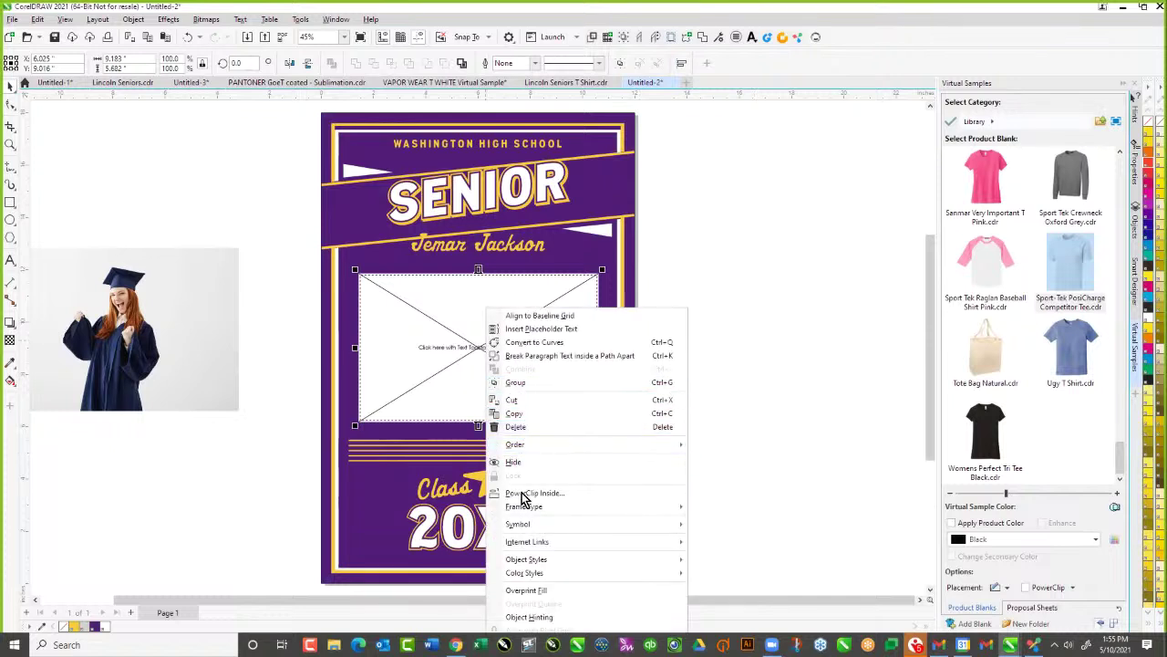
pyautogui.moveTo(534, 510)
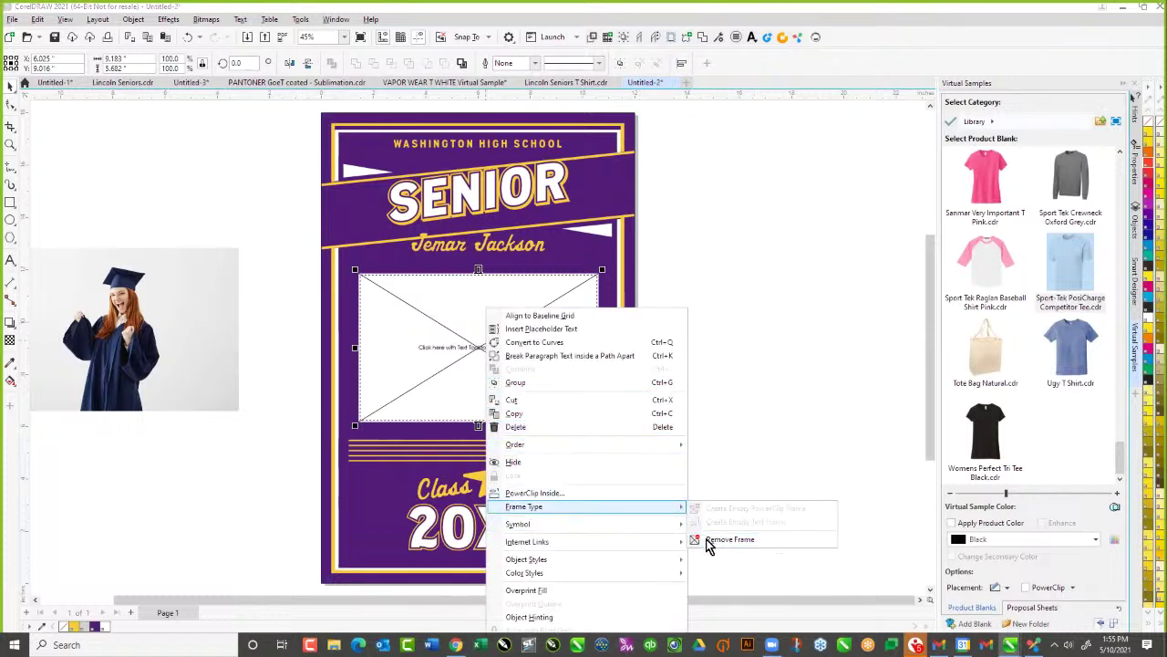
pyautogui.click(707, 539)
# PowerClip the graduate photo inside the white rectangle, redoing the drop after one undo
pyautogui.click(188, 315)
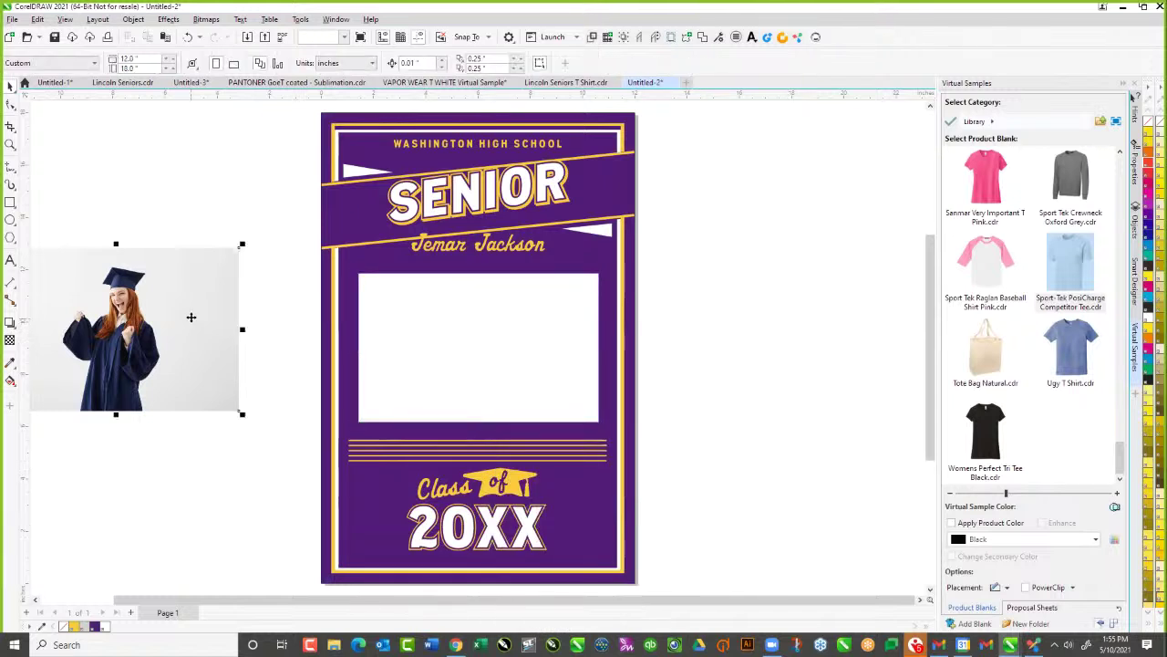
pyautogui.moveTo(91, 329); pyautogui.dragTo(409, 349)
pyautogui.moveTo(408, 348); pyautogui.dragTo(408, 348, button='right')
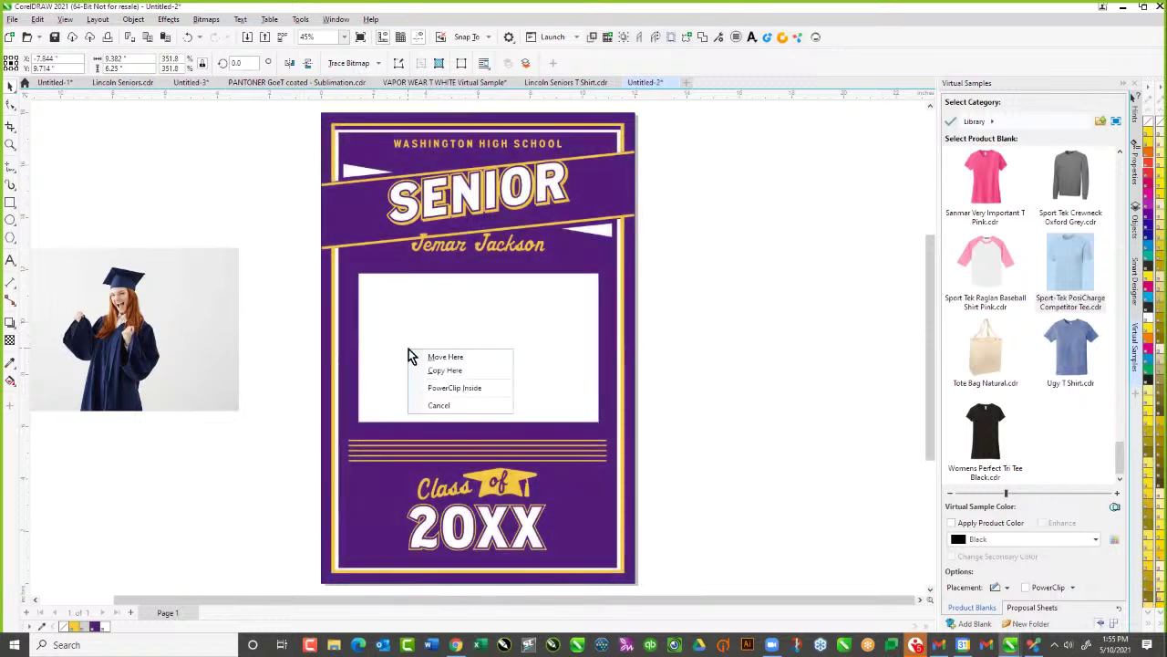
pyautogui.click(439, 390)
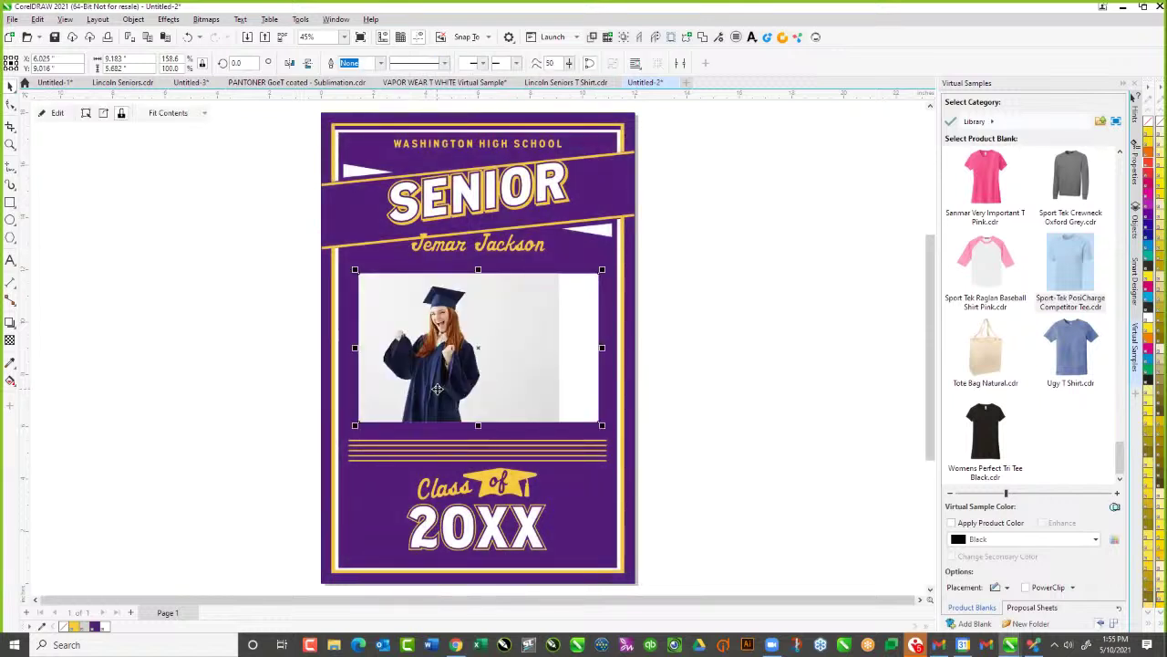
pyautogui.hotkey('ctrl', 'z')
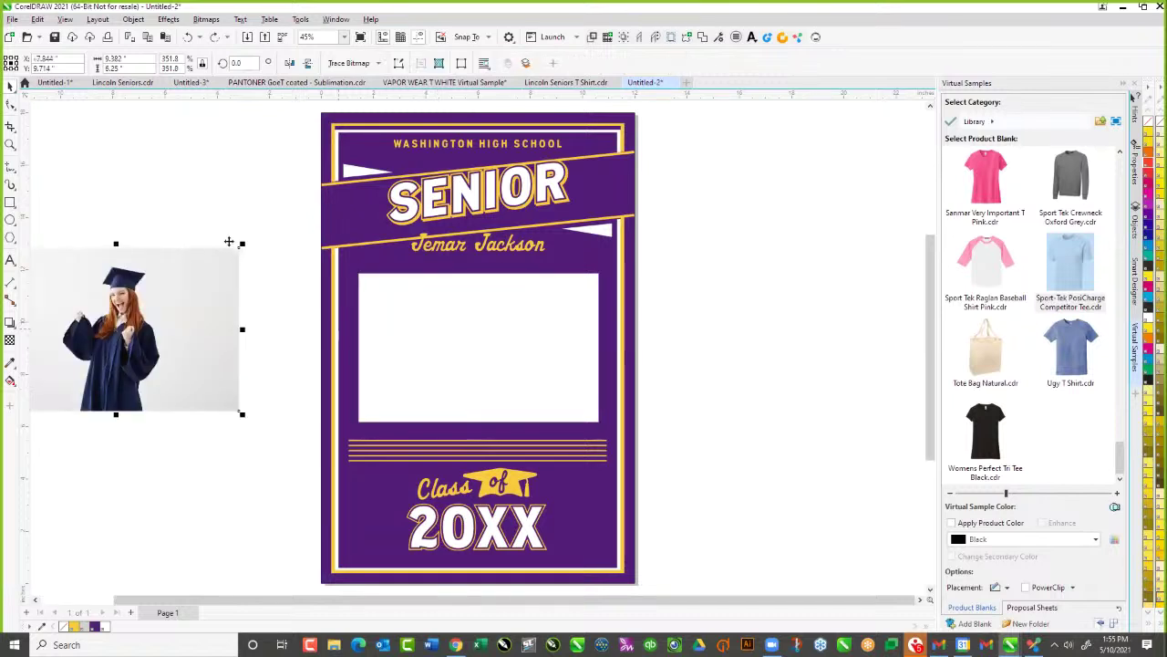
pyautogui.click(179, 192)
pyautogui.click(163, 301)
pyautogui.moveTo(101, 324); pyautogui.dragTo(392, 339)
pyautogui.moveTo(392, 338); pyautogui.dragTo(392, 339, button='right')
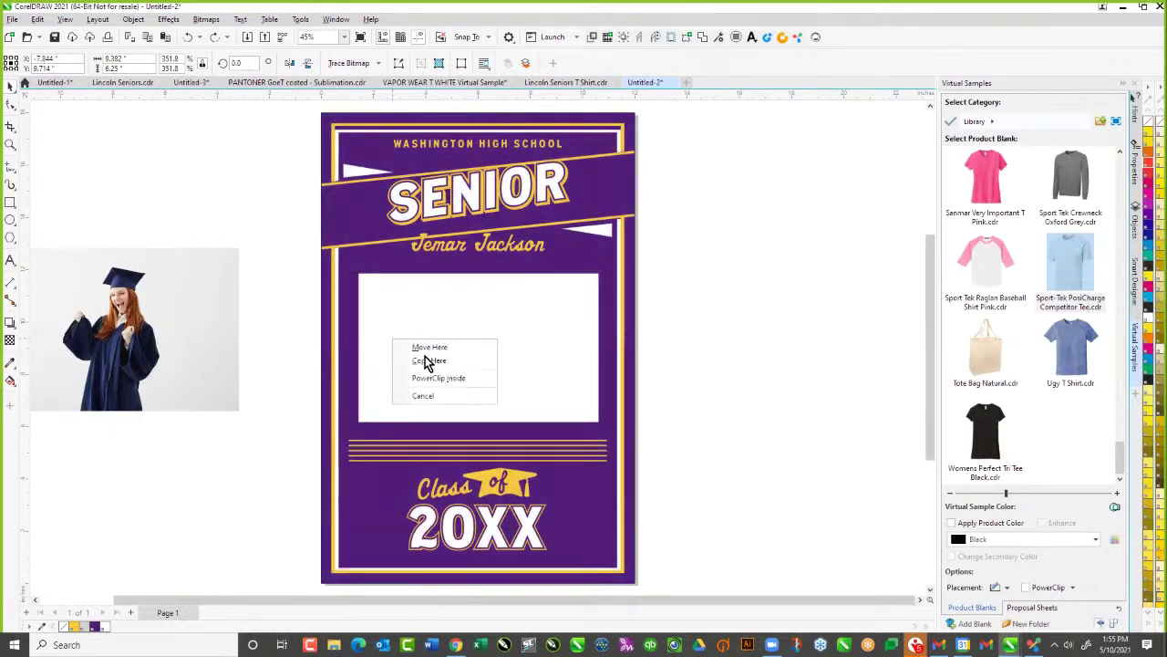
pyautogui.click(438, 378)
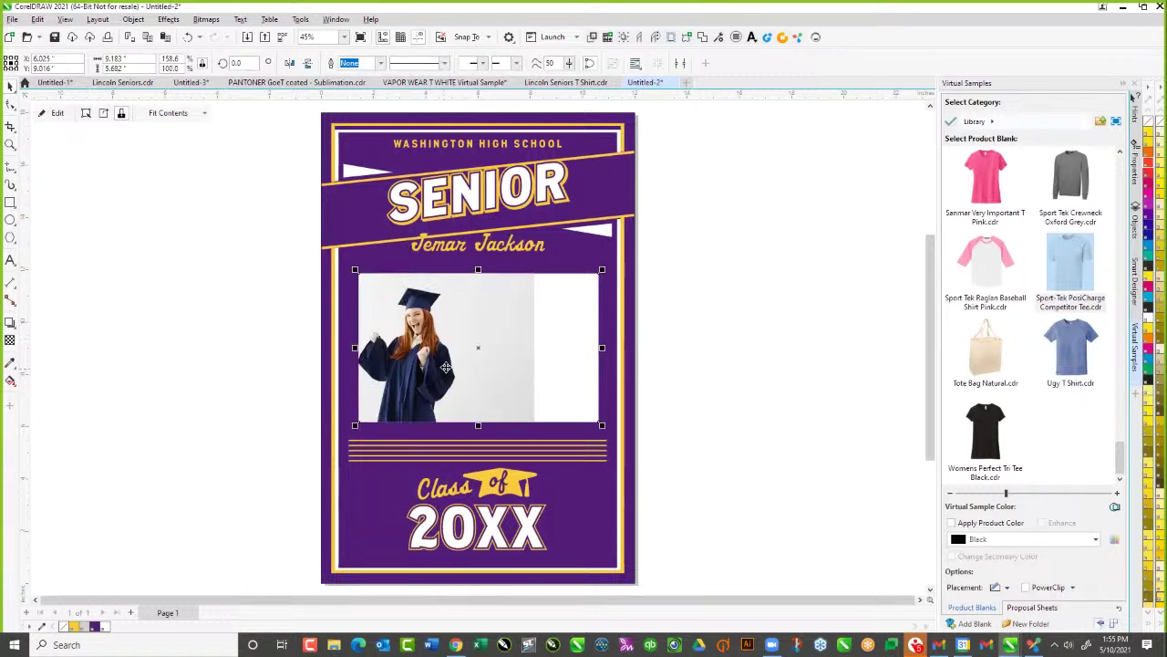
pyautogui.rightClick(462, 356)
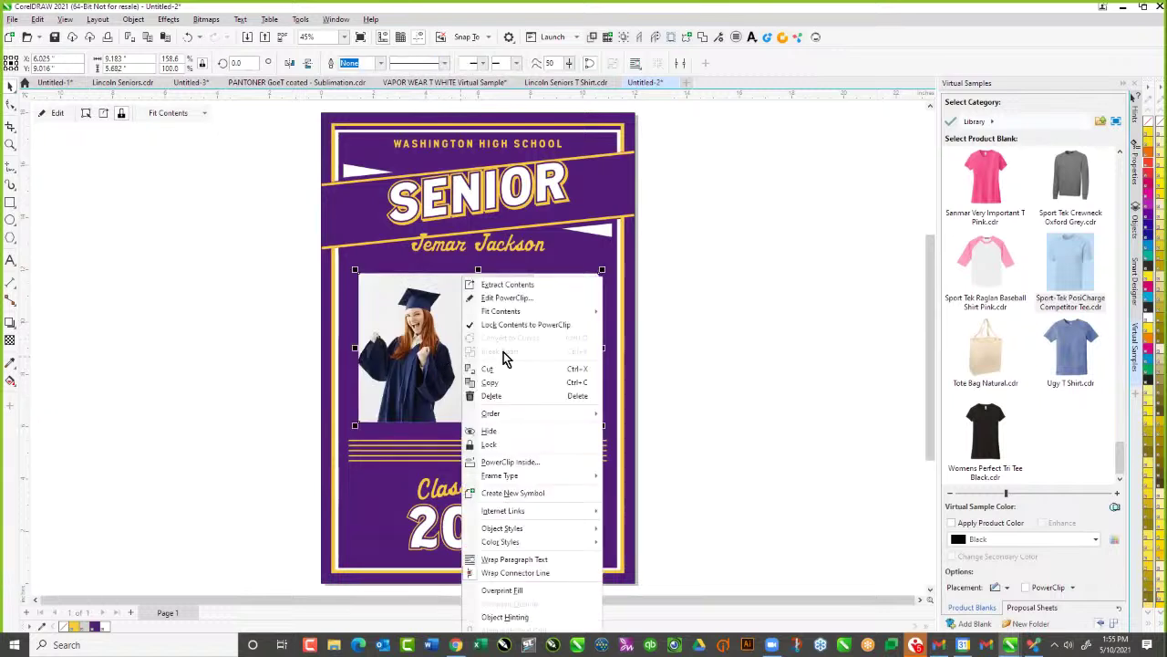
# Enlarge and centre the graduate photo within the PowerClip so it fills the white box
pyautogui.click(506, 299)
pyautogui.moveTo(479, 318); pyautogui.dragTo(548, 323)
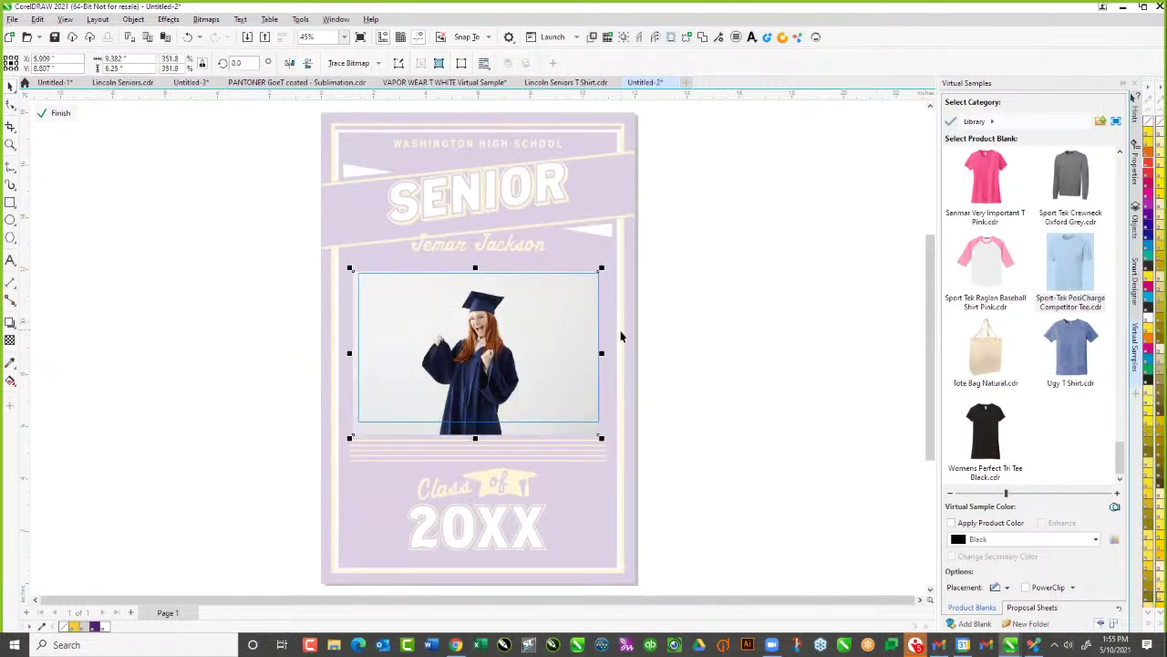
pyautogui.moveTo(604, 353); pyautogui.dragTo(613, 353)
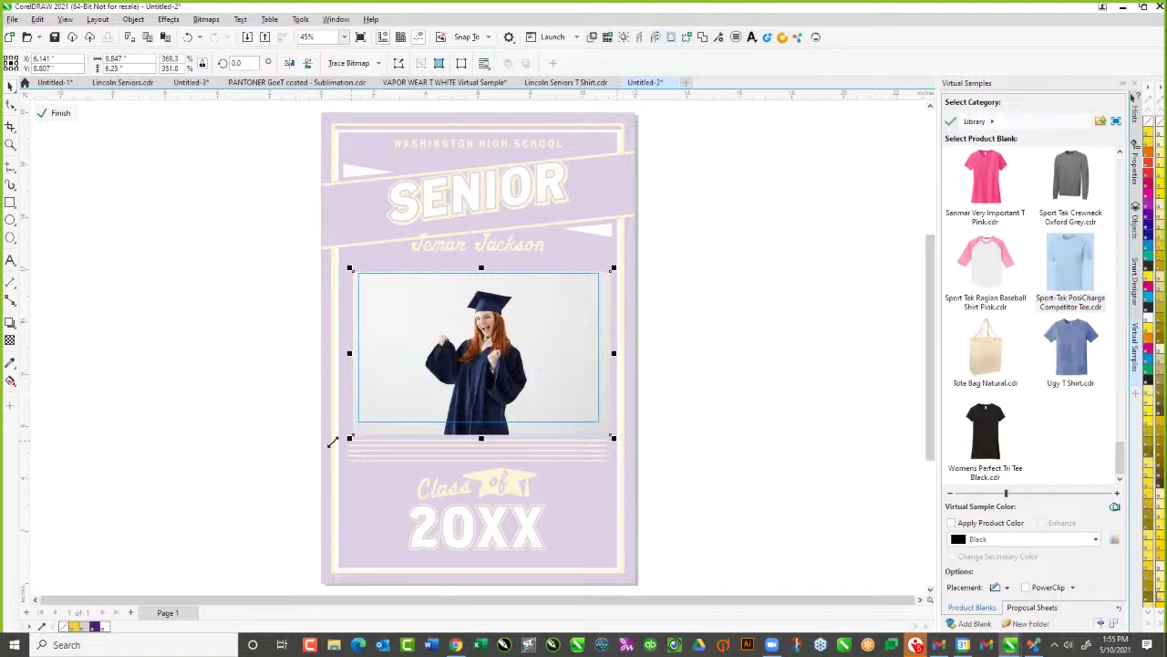
pyautogui.moveTo(347, 438); pyautogui.dragTo(313, 465)
pyautogui.moveTo(463, 412); pyautogui.dragTo(472, 401)
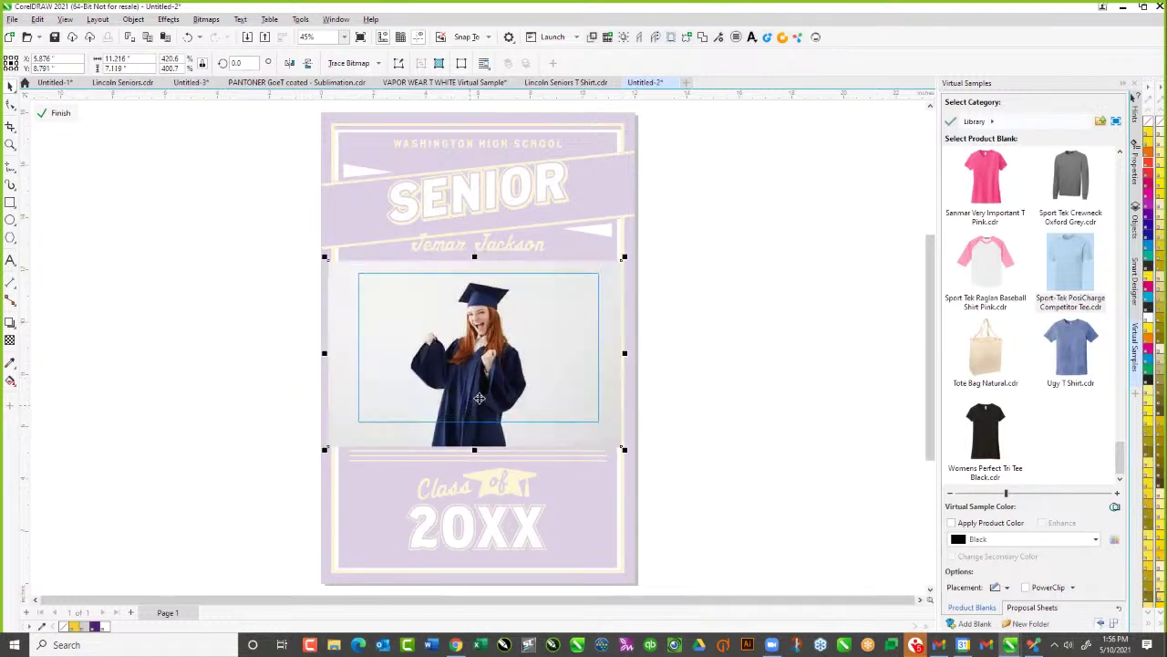
pyautogui.click(57, 113)
pyautogui.click(95, 282)
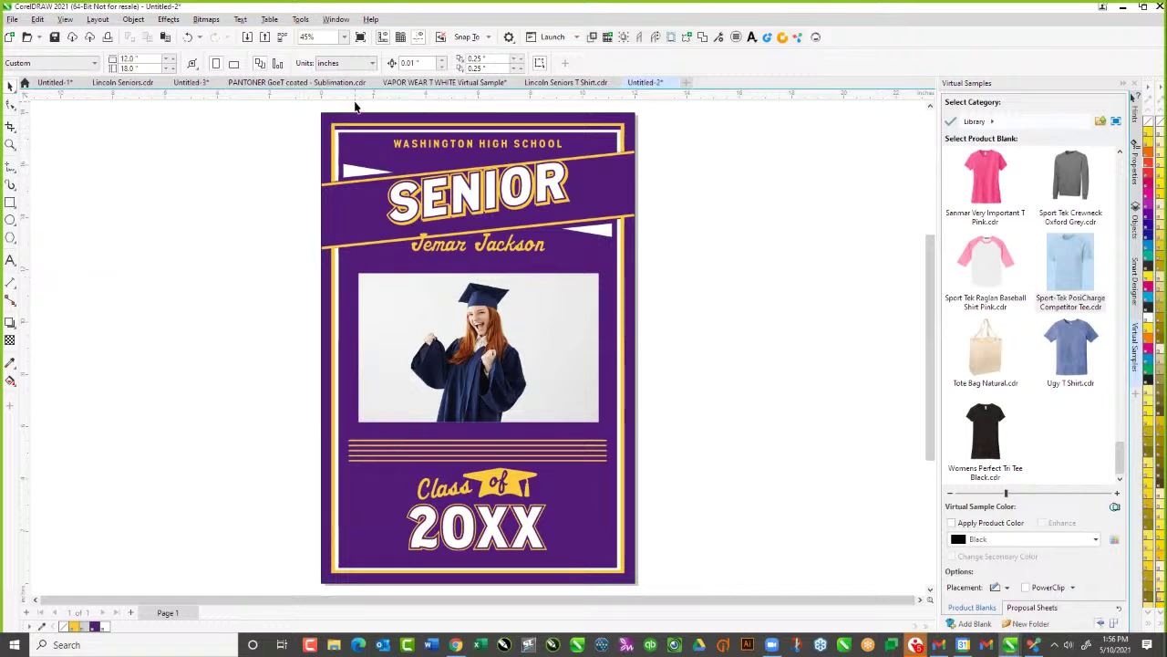
# Inside the poster's PowerClip, nudge the SENIOR text and stretch the gold border slightly taller
pyautogui.click(563, 200)
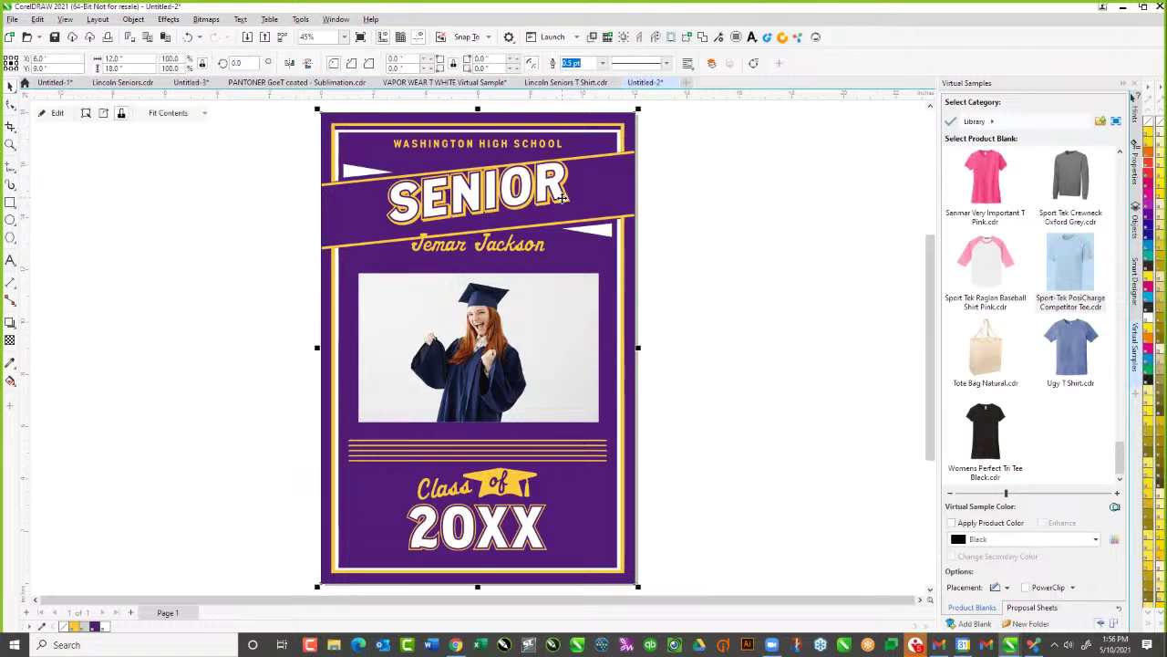
pyautogui.rightClick(563, 197)
pyautogui.click(624, 220)
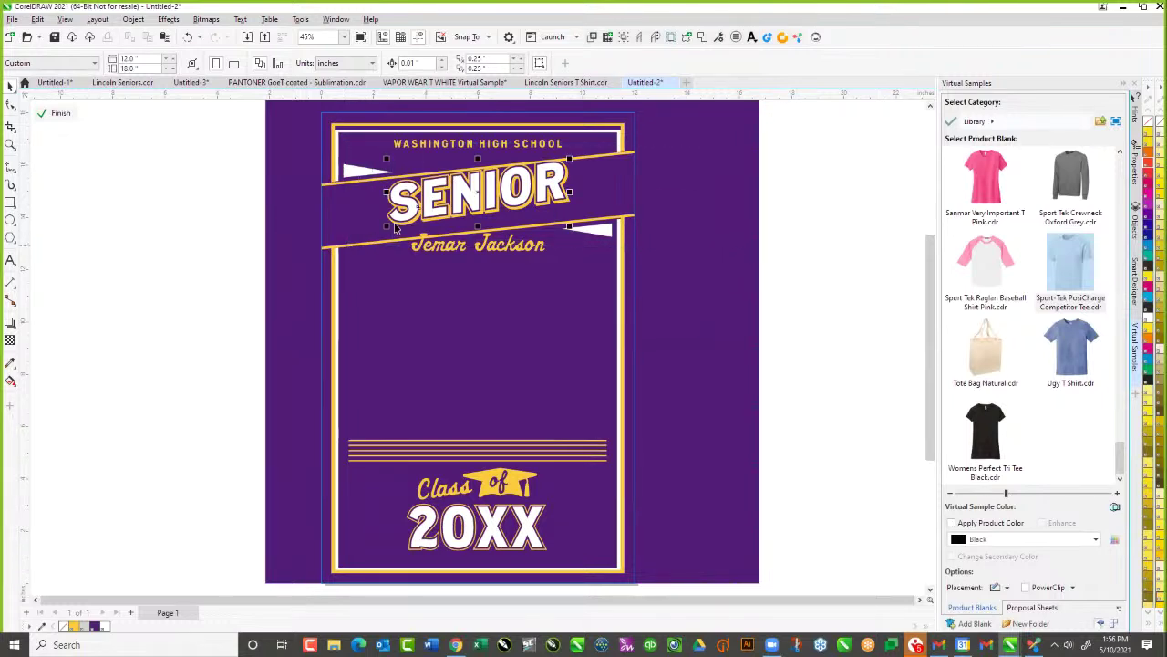
pyautogui.click(436, 210)
pyautogui.moveTo(434, 210); pyautogui.dragTo(435, 210)
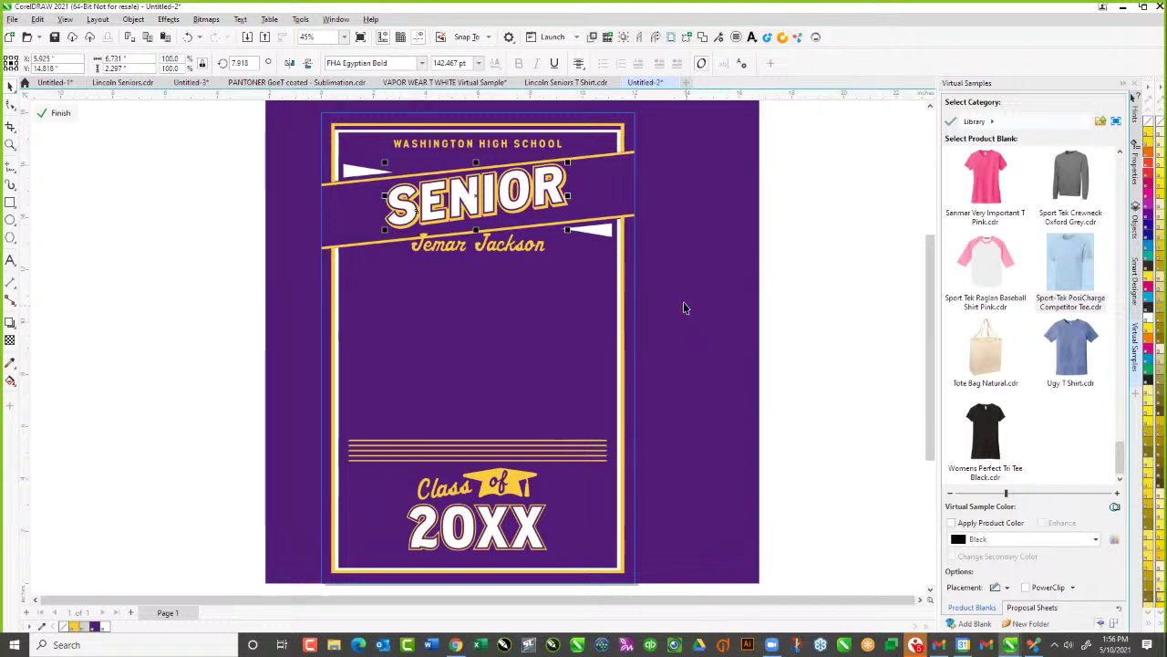
pyautogui.click(620, 129)
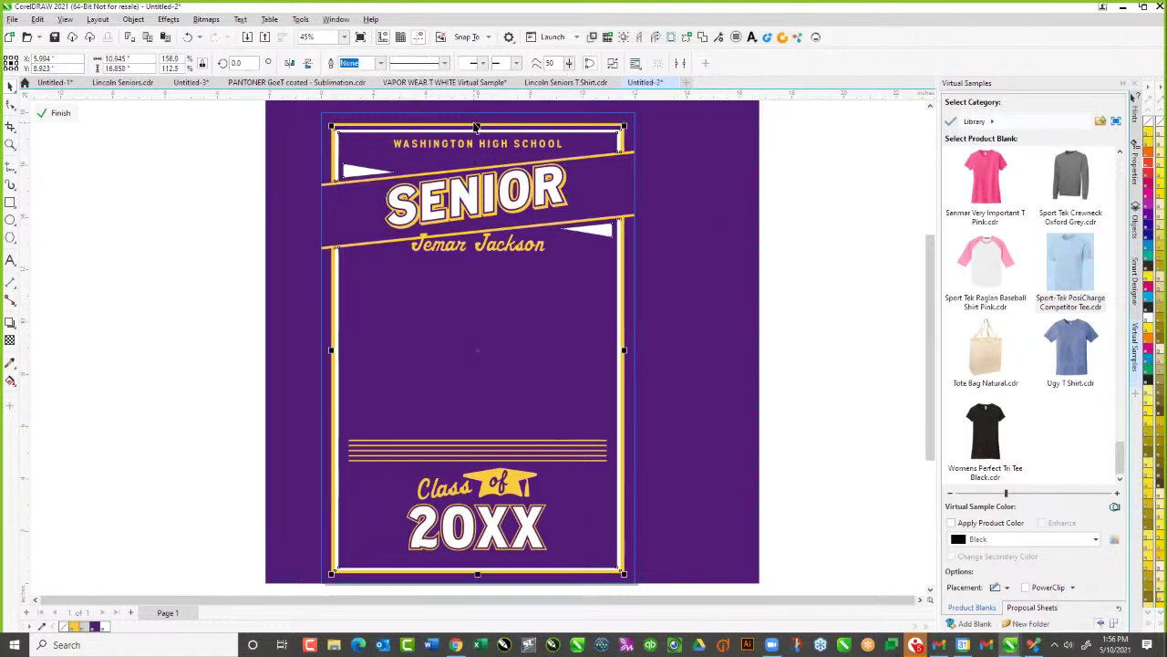
pyautogui.moveTo(478, 122); pyautogui.dragTo(478, 120)
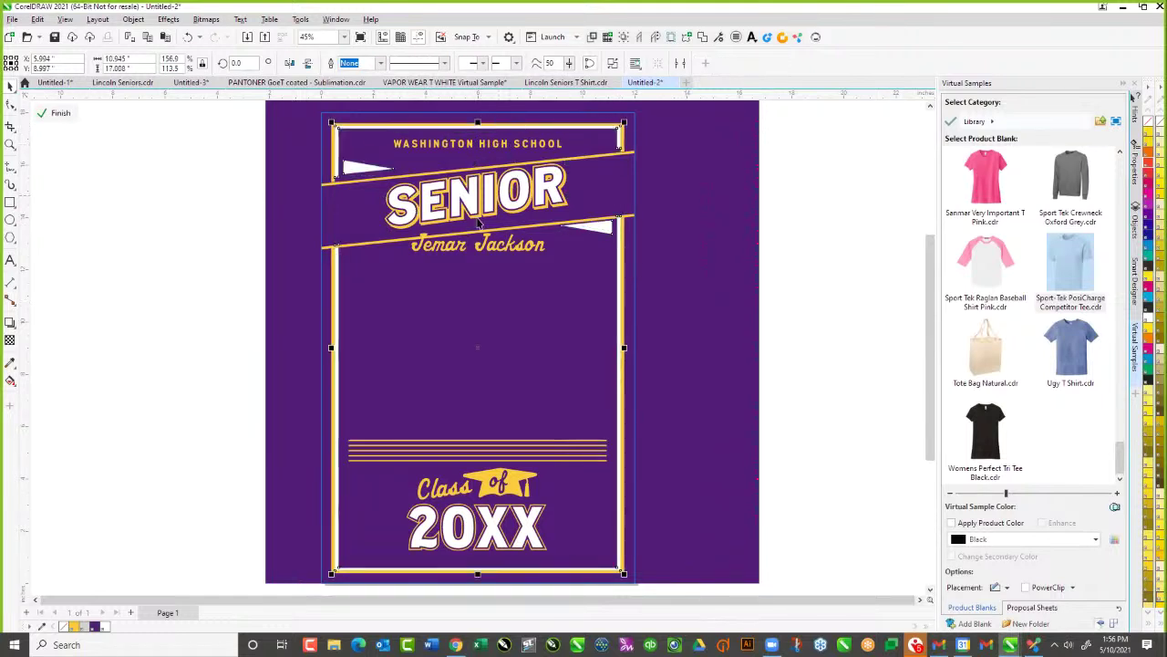
pyautogui.click(65, 114)
pyautogui.click(148, 341)
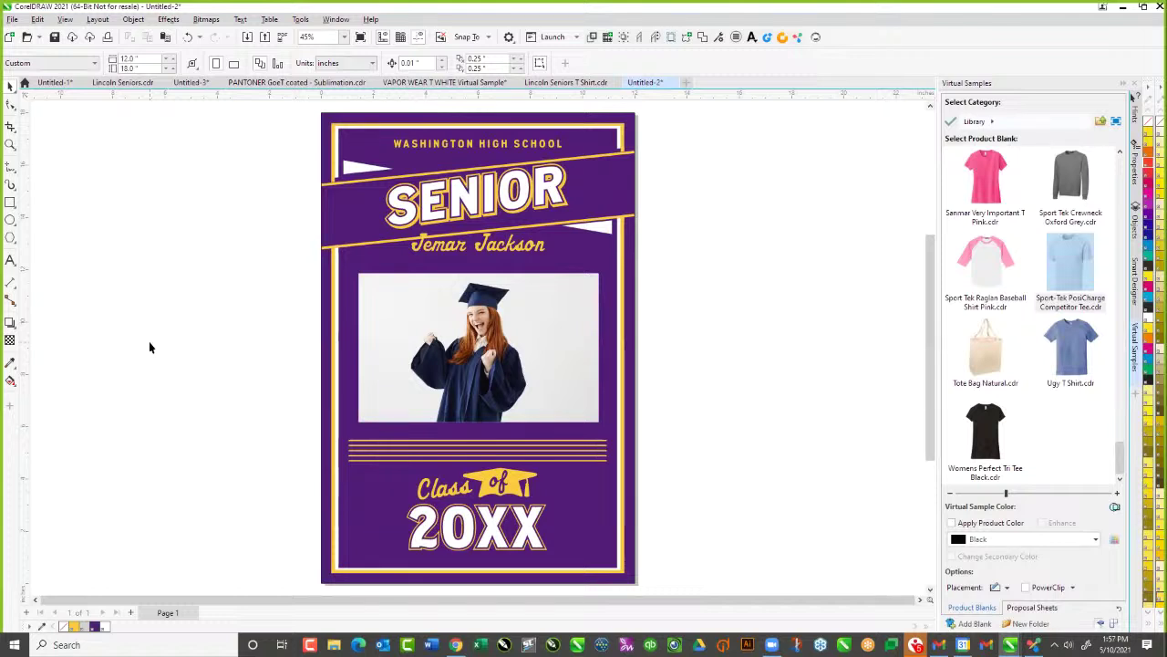
# Extract the poster's contents from its page-sized frame
pyautogui.click(497, 520)
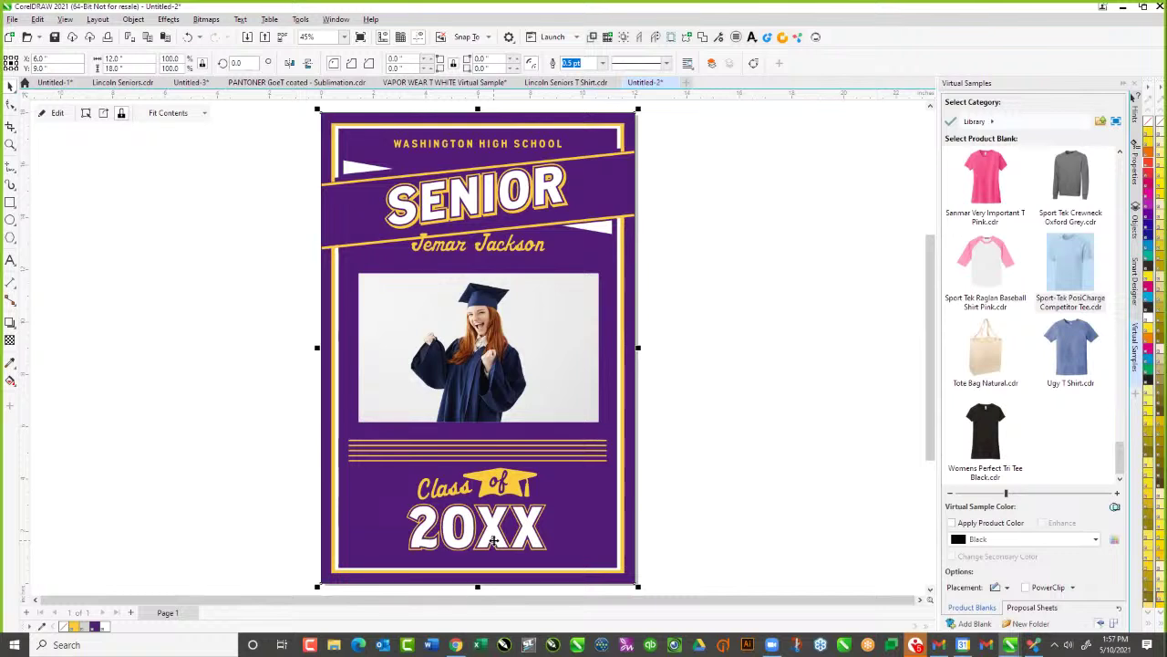
pyautogui.click(753, 515)
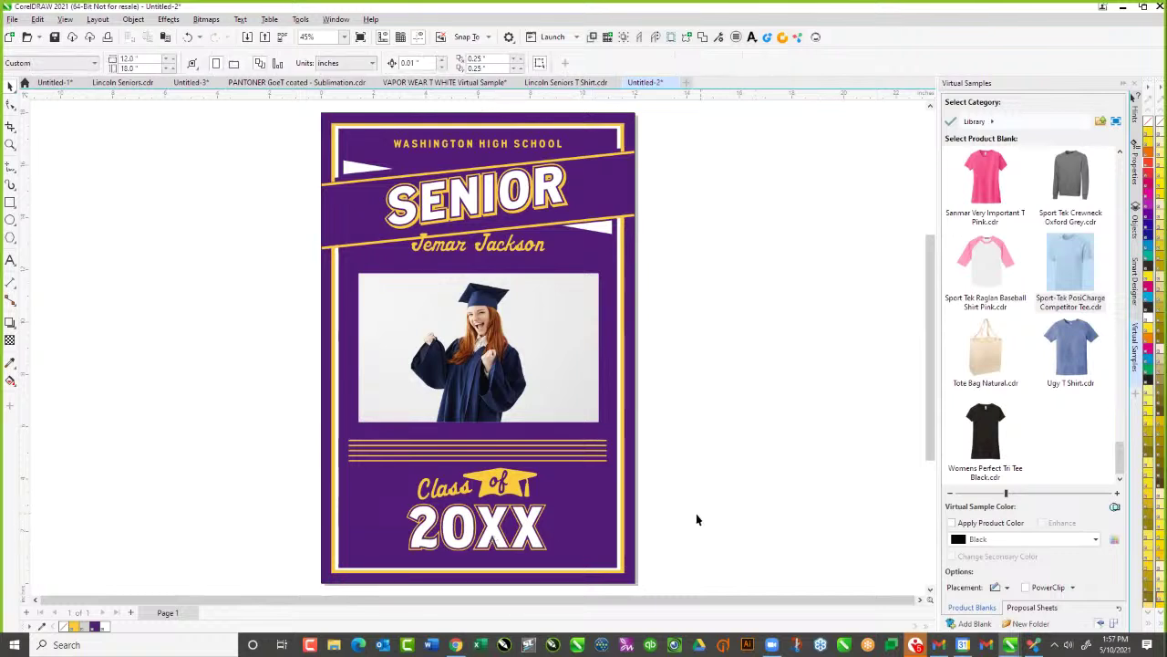
pyautogui.click(539, 534)
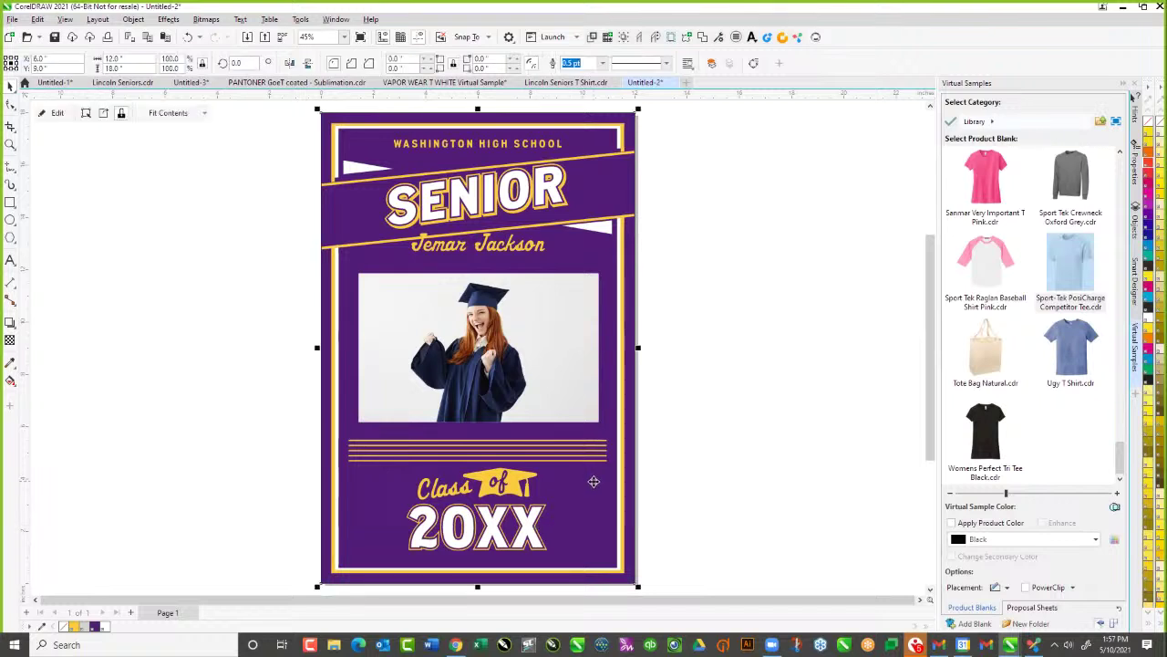
pyautogui.rightClick(593, 480)
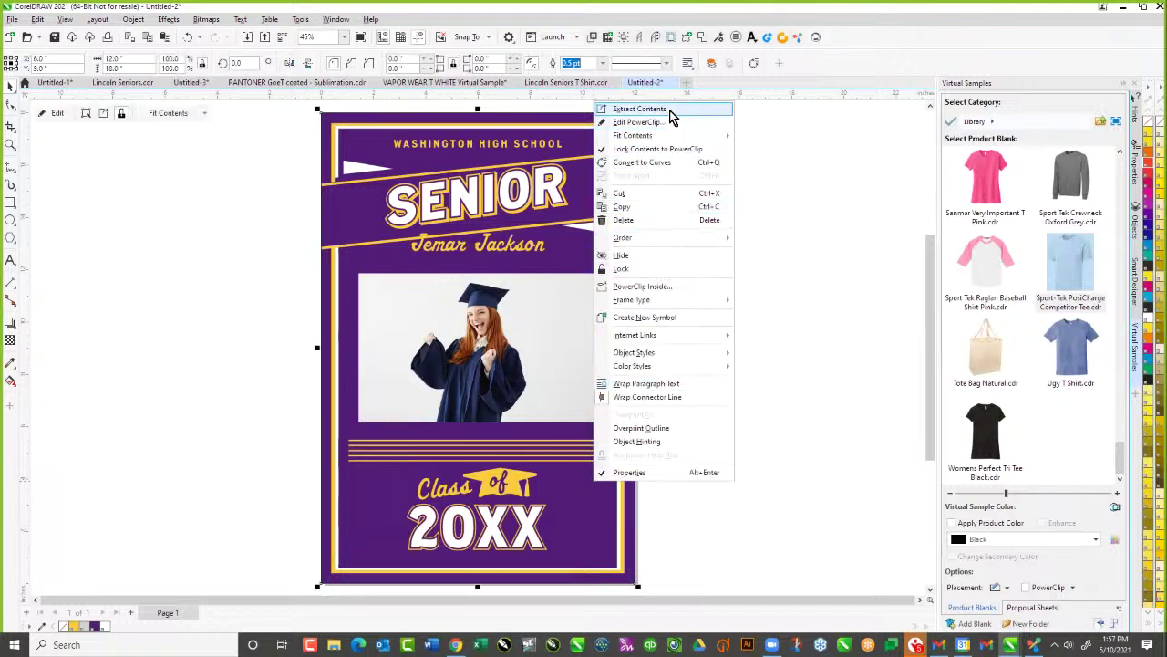
pyautogui.click(639, 109)
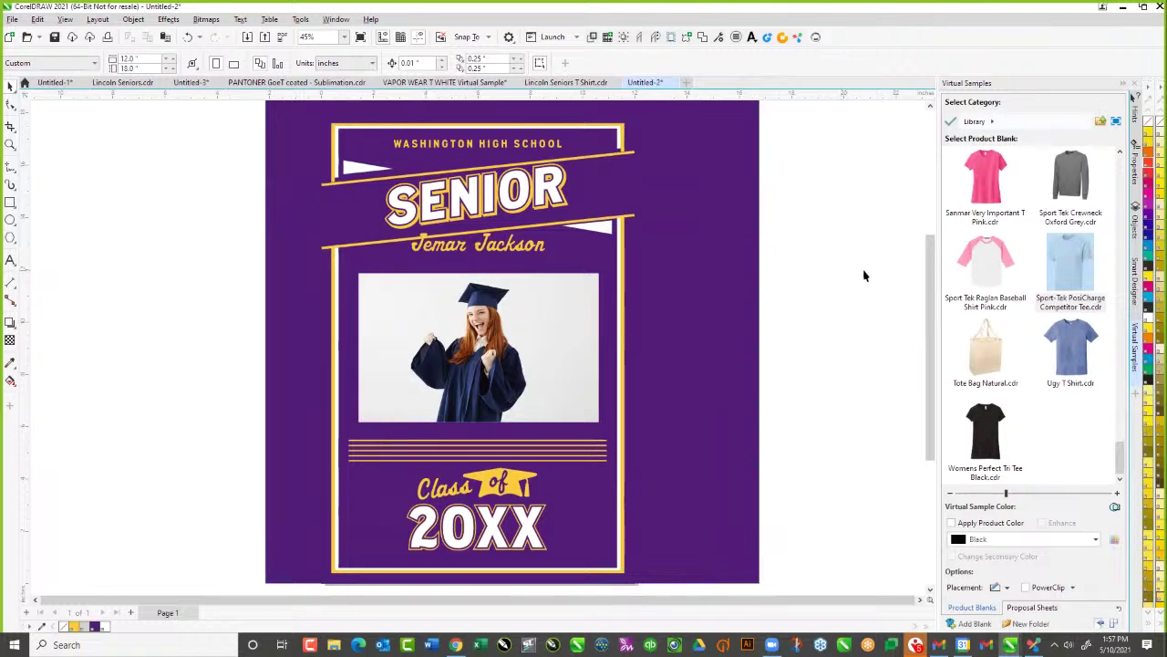
# In Smart Designer's Edit Text list, change the year 20XX to 2021
pyautogui.click(1135, 278)
pyautogui.click(951, 144)
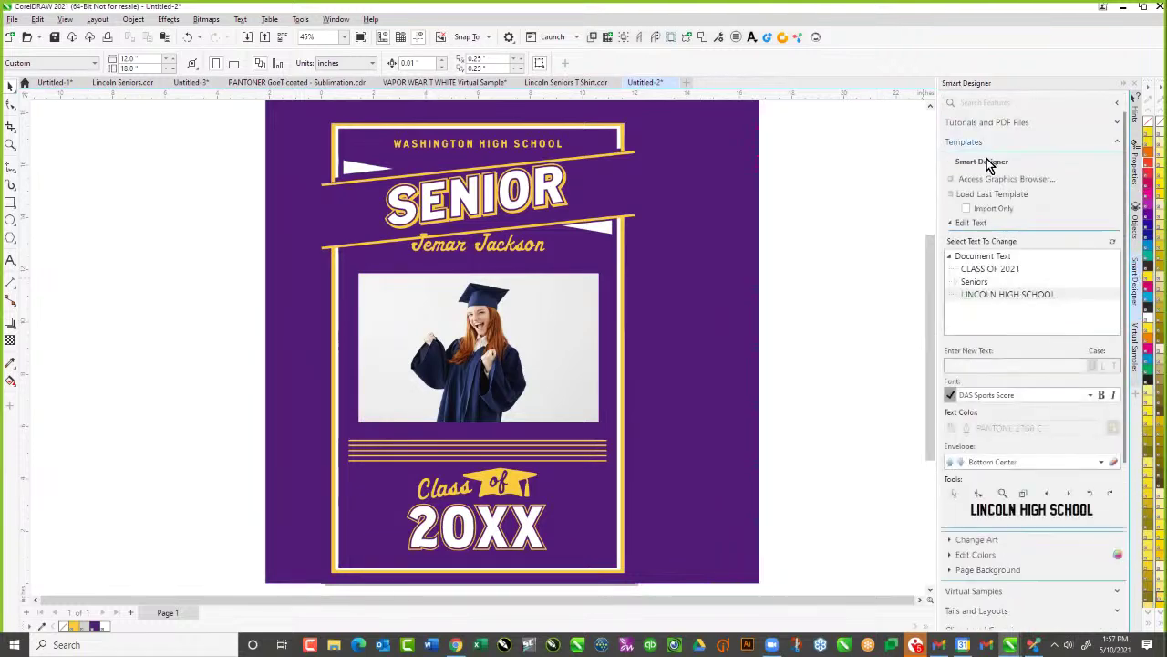
pyautogui.click(951, 224)
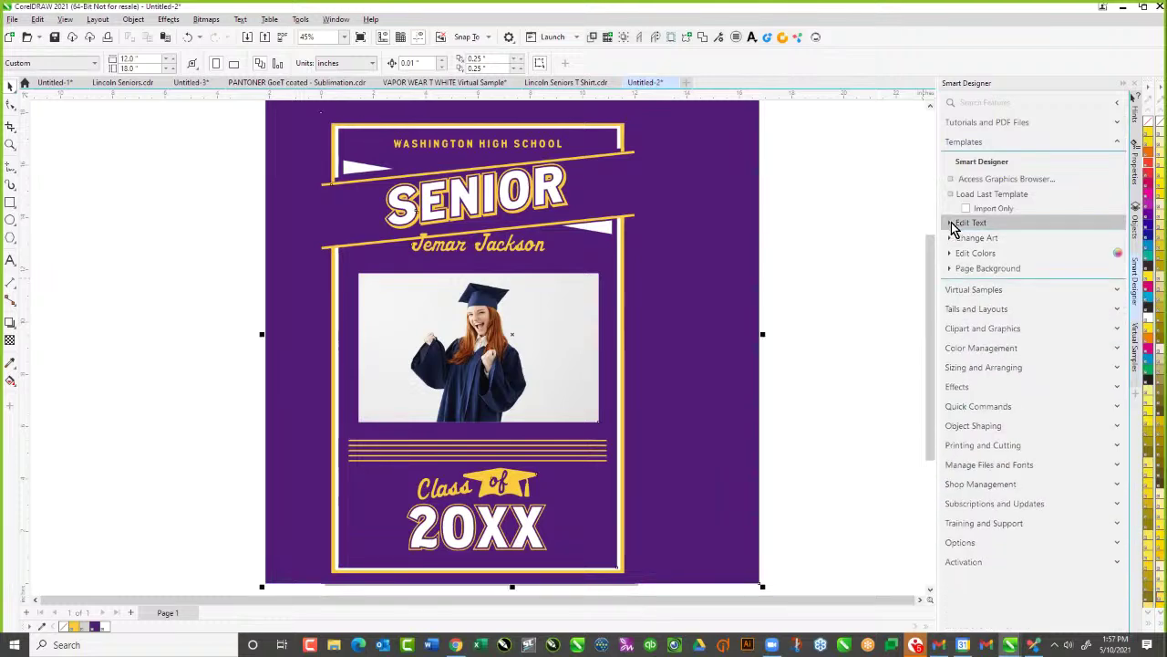
pyautogui.click(951, 225)
pyautogui.click(992, 332)
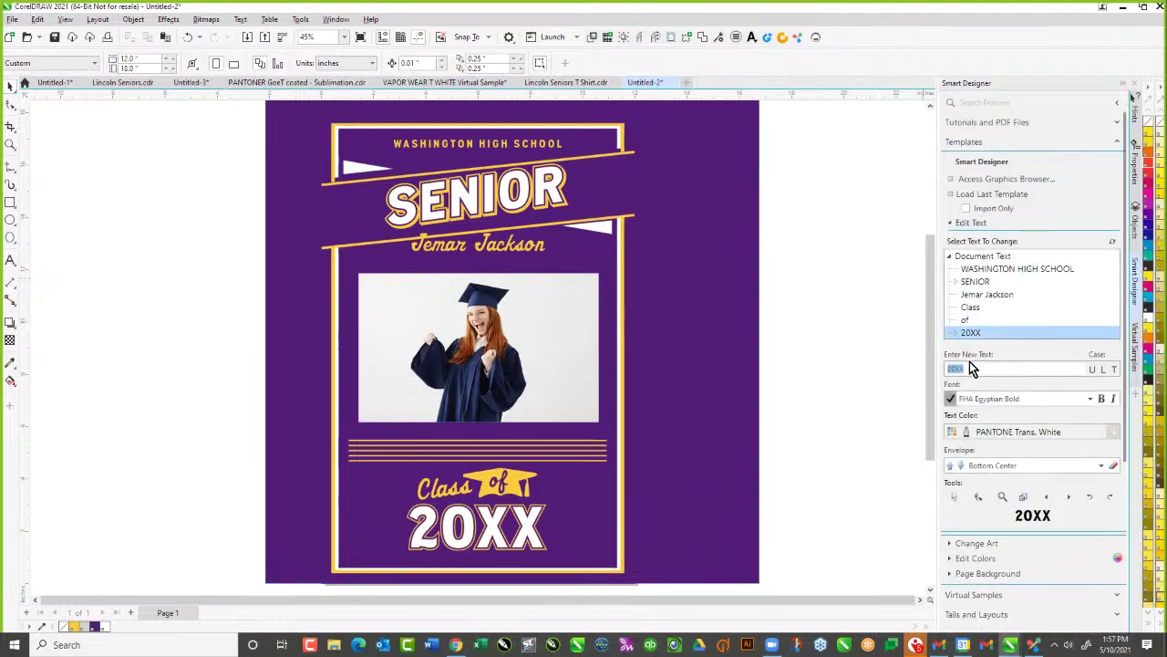
pyautogui.click(969, 367)
pyautogui.moveTo(953, 367); pyautogui.dragTo(987, 368)
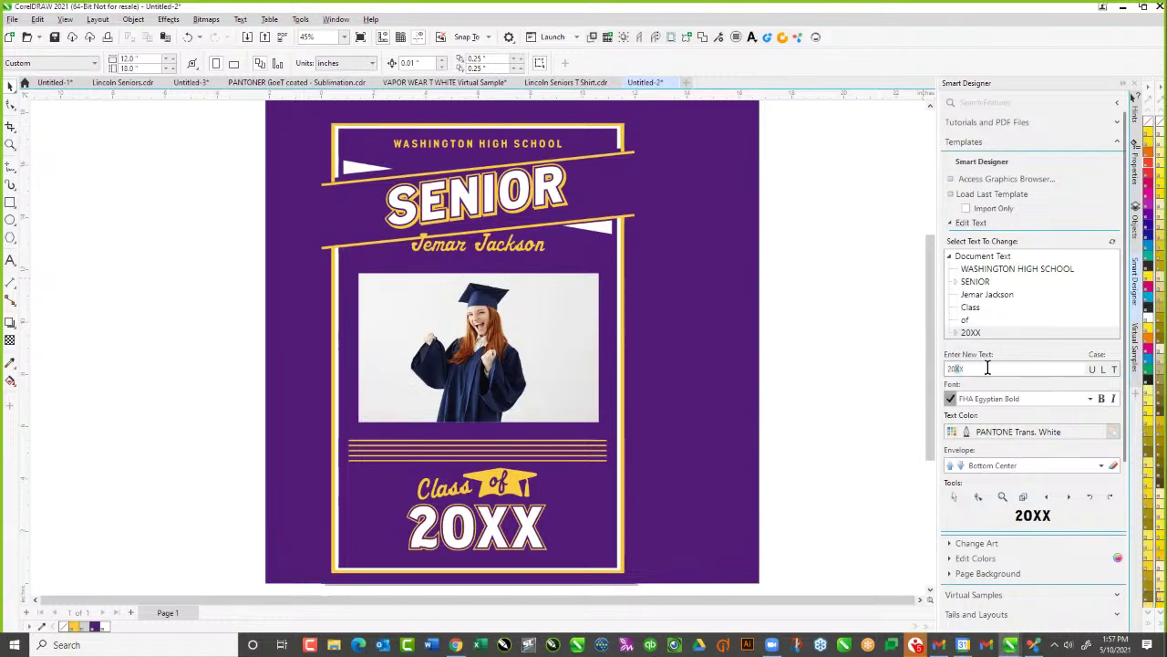
pyautogui.write('21')
pyautogui.press('Return')
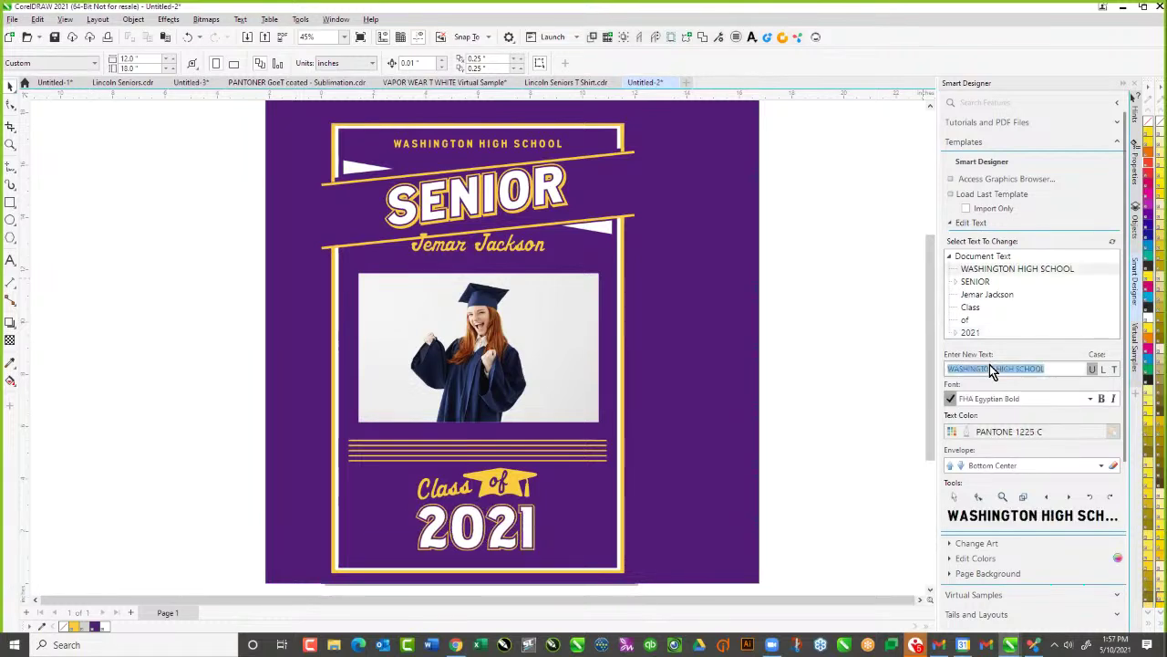
# Replace WASHINGTON with LINCOLN in the WASHINGTON HIGH SCHOOL text
pyautogui.click(991, 271)
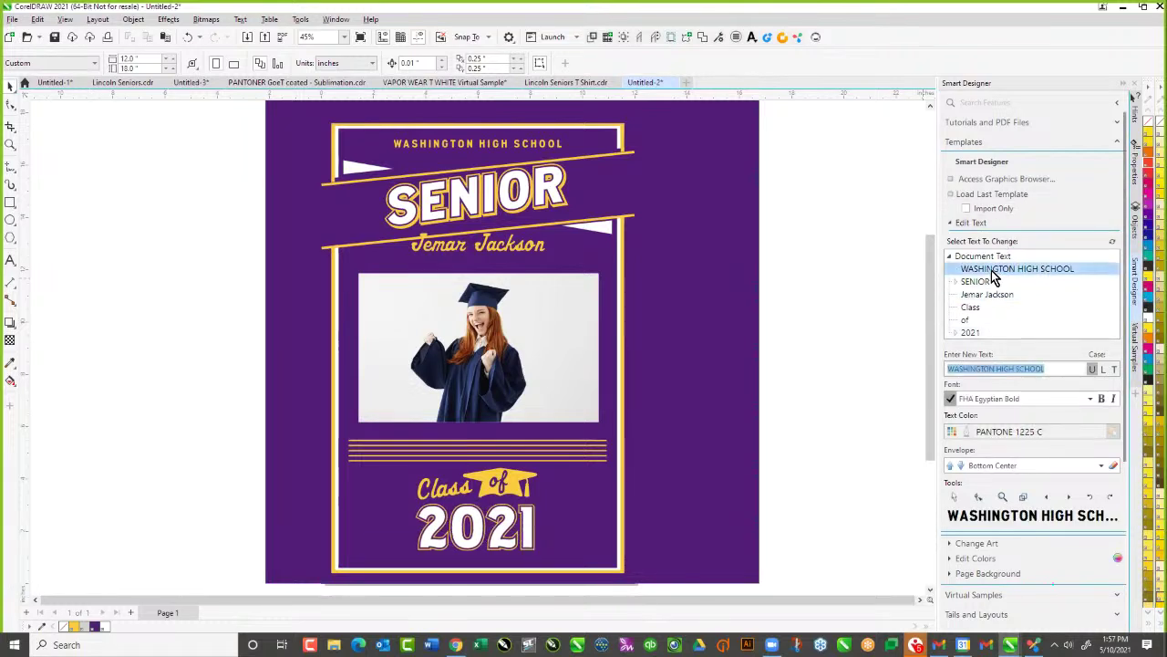
pyautogui.click(981, 368)
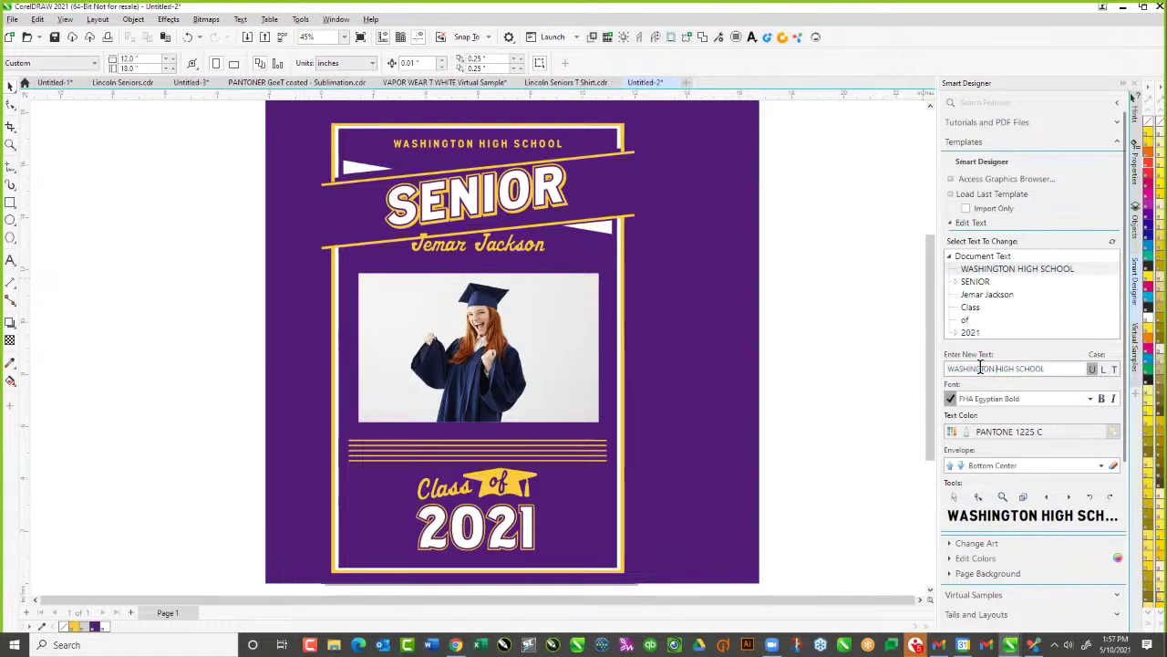
pyautogui.doubleClick(981, 368)
pyautogui.write('LINOCL')
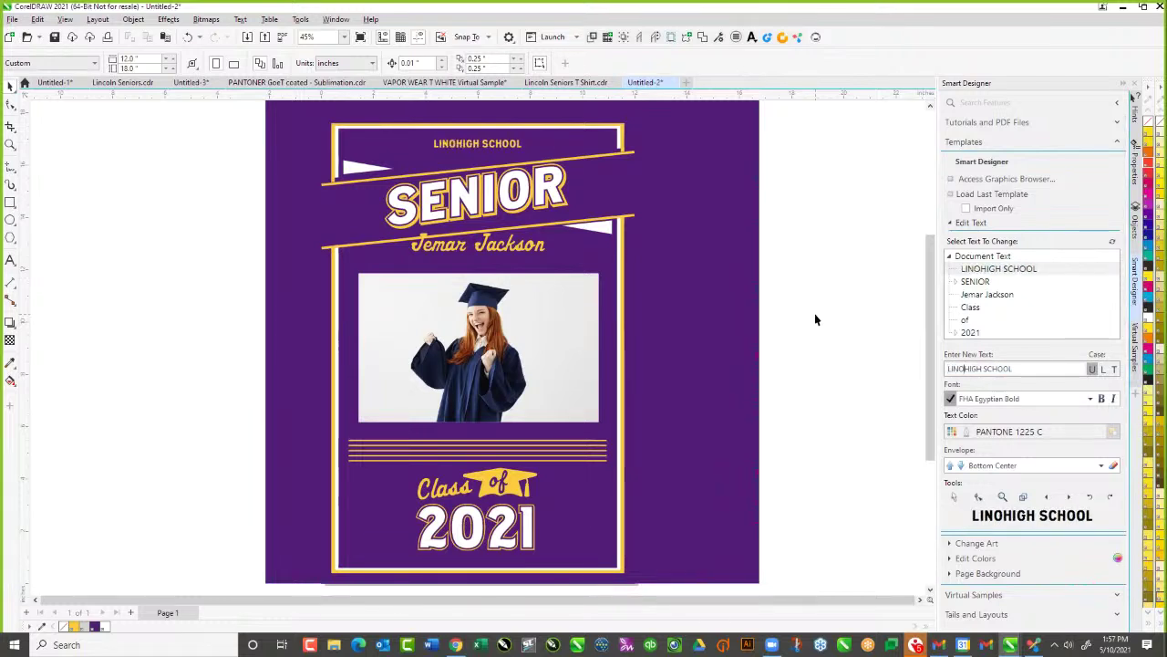
pyautogui.press('BackSpace')
pyautogui.press('BackSpace')
pyautogui.write('LN')
pyautogui.press('BackSpace')
pyautogui.press('BackSpace')
pyautogui.press('BackSpace')
pyautogui.press('BackSpace')
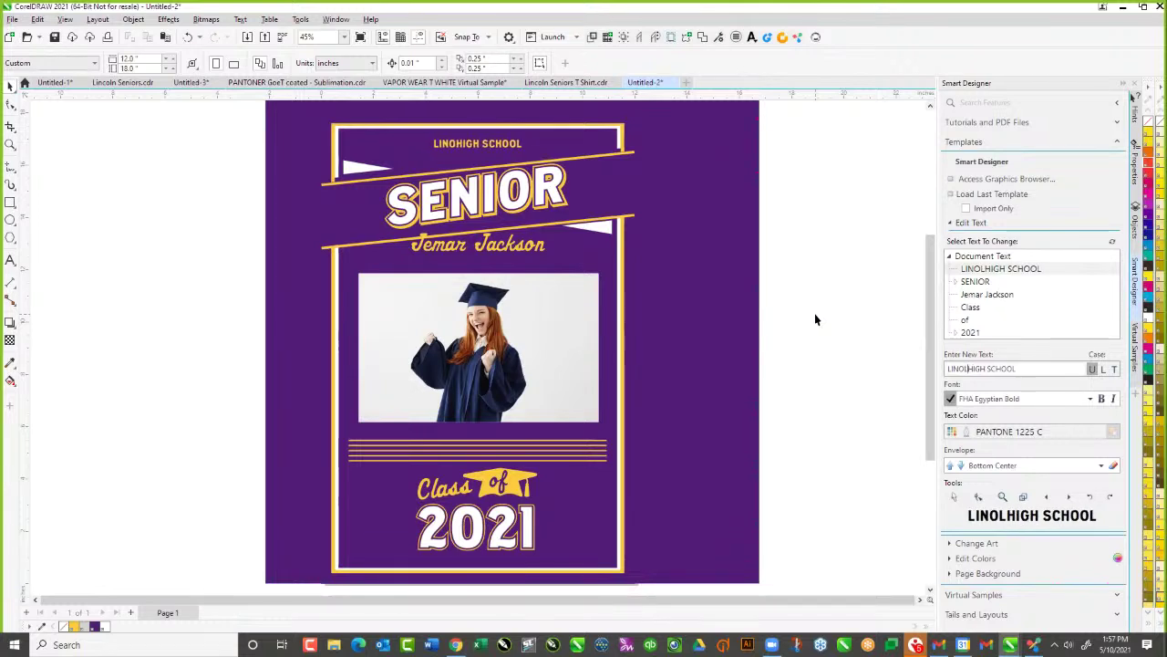
pyautogui.write('C')
pyautogui.press('BackSpace')
pyautogui.write('NCOL')
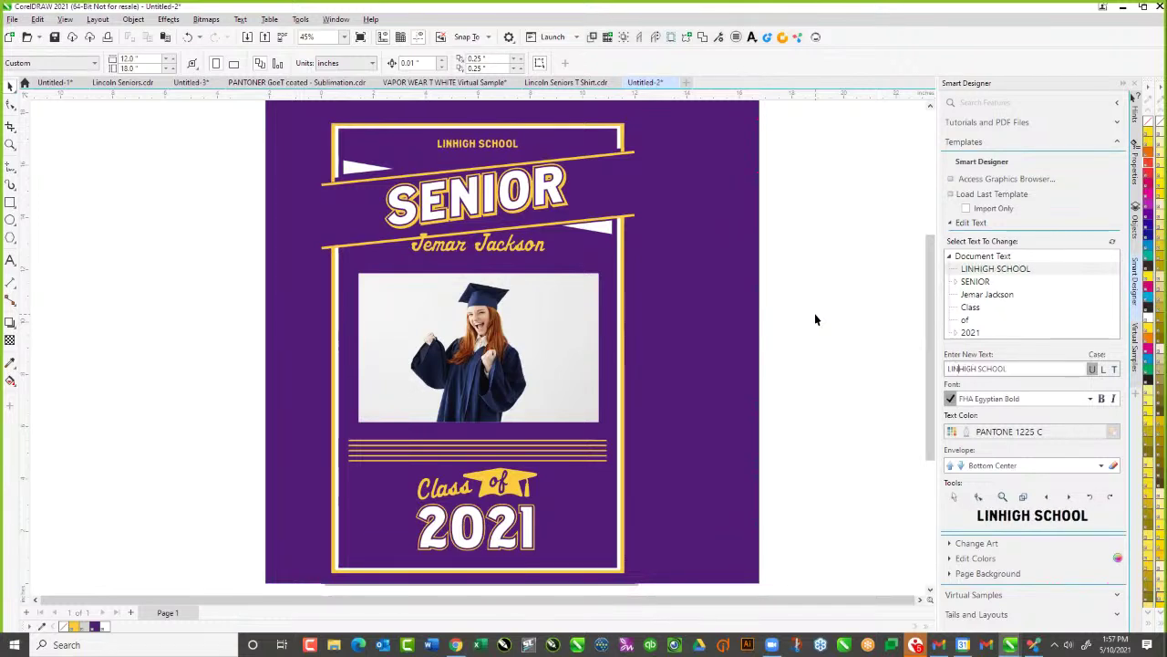
pyautogui.write('N')
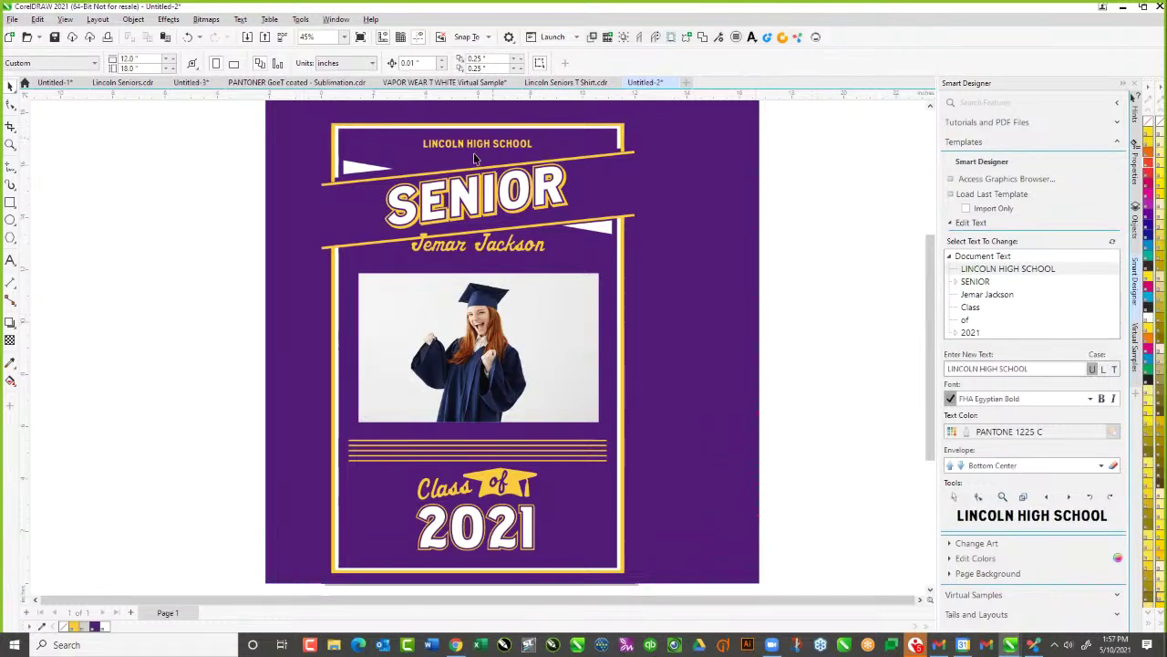
pyautogui.scroll(-2, 527, 210)
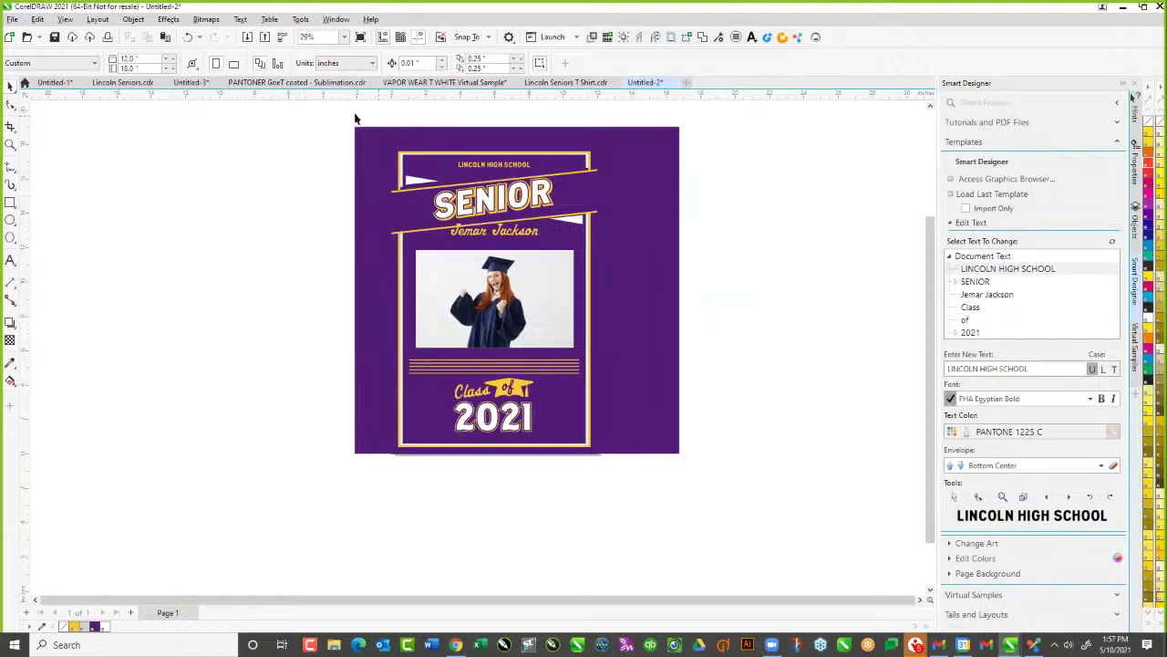
# Select all poster objects, background included, and move them left of the page
pyautogui.click(419, 157)
pyautogui.moveTo(387, 118); pyautogui.dragTo(607, 493)
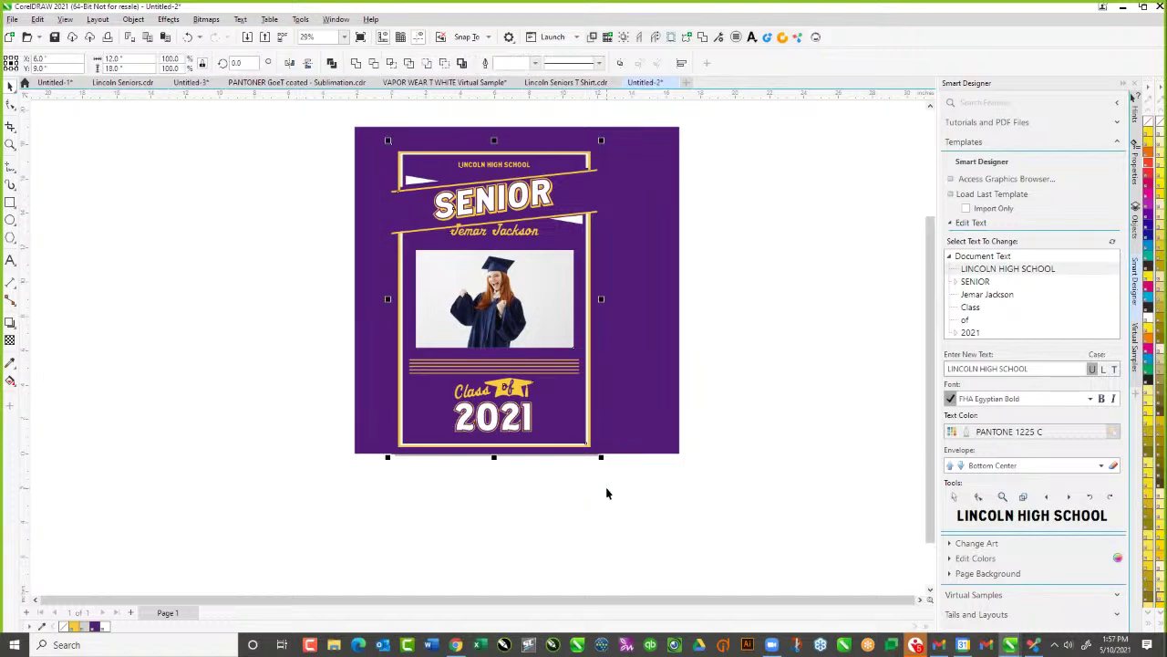
pyautogui.keyDown('shift'); pyautogui.click(648, 409); pyautogui.keyUp('shift')
pyautogui.moveTo(648, 409); pyautogui.dragTo(305, 400)
# Right-drag the poster back over the page and cancel the Move/Copy popup, leaving the page empty
pyautogui.moveTo(119, 320); pyautogui.dragTo(470, 327)
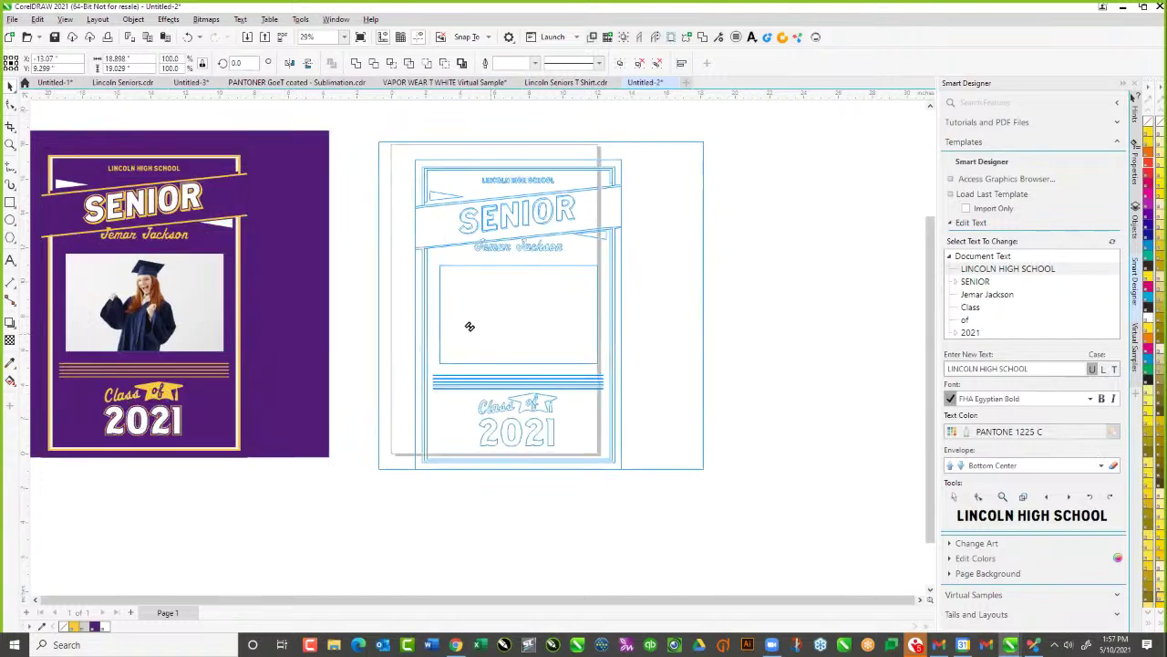
pyautogui.moveTo(470, 327); pyautogui.dragTo(469, 324, button='right')
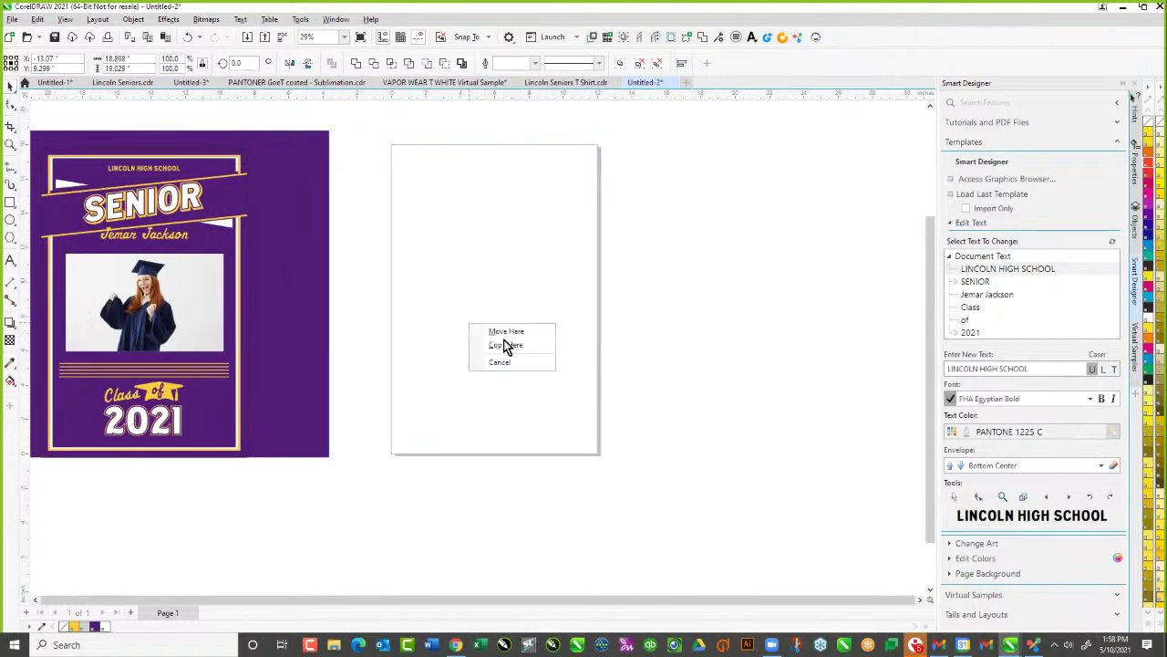
pyautogui.click(435, 498)
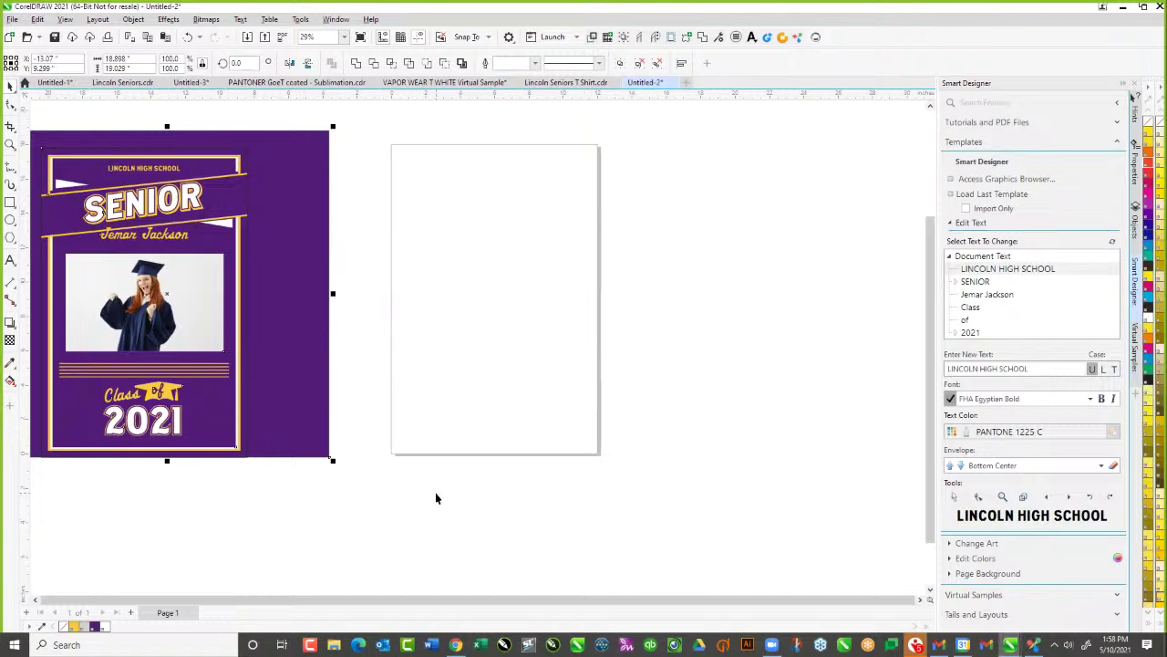
pyautogui.click(456, 644)
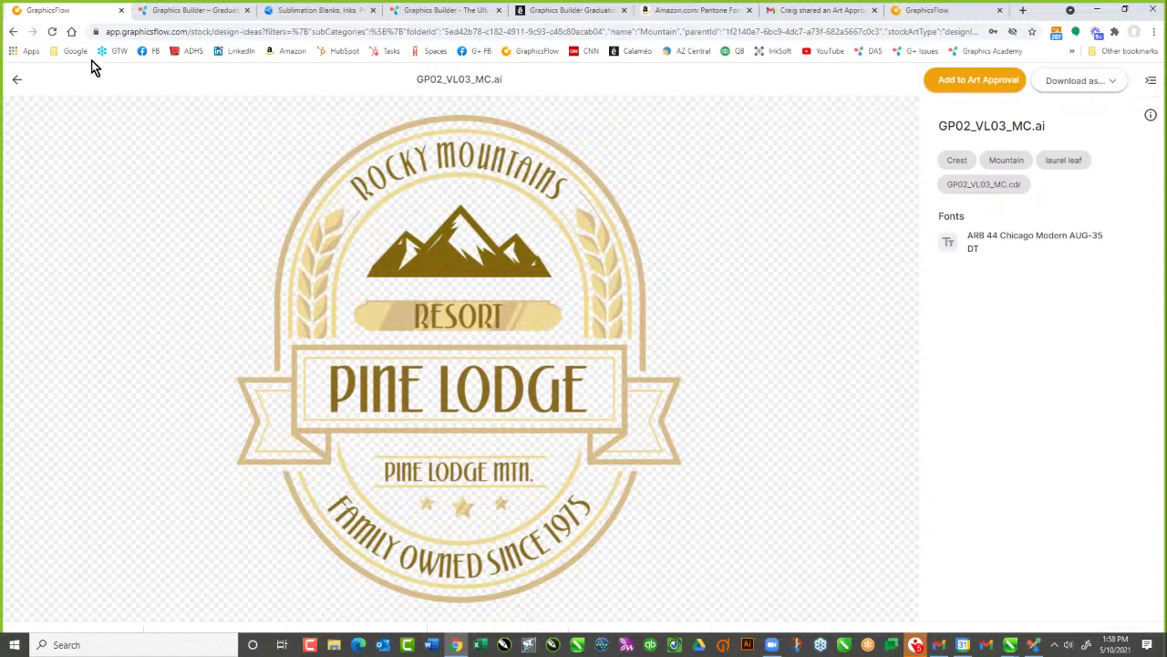
# Go back to the Design Ideas results, then load the graphicsflow.com homepage from the address bar
pyautogui.click(16, 80)
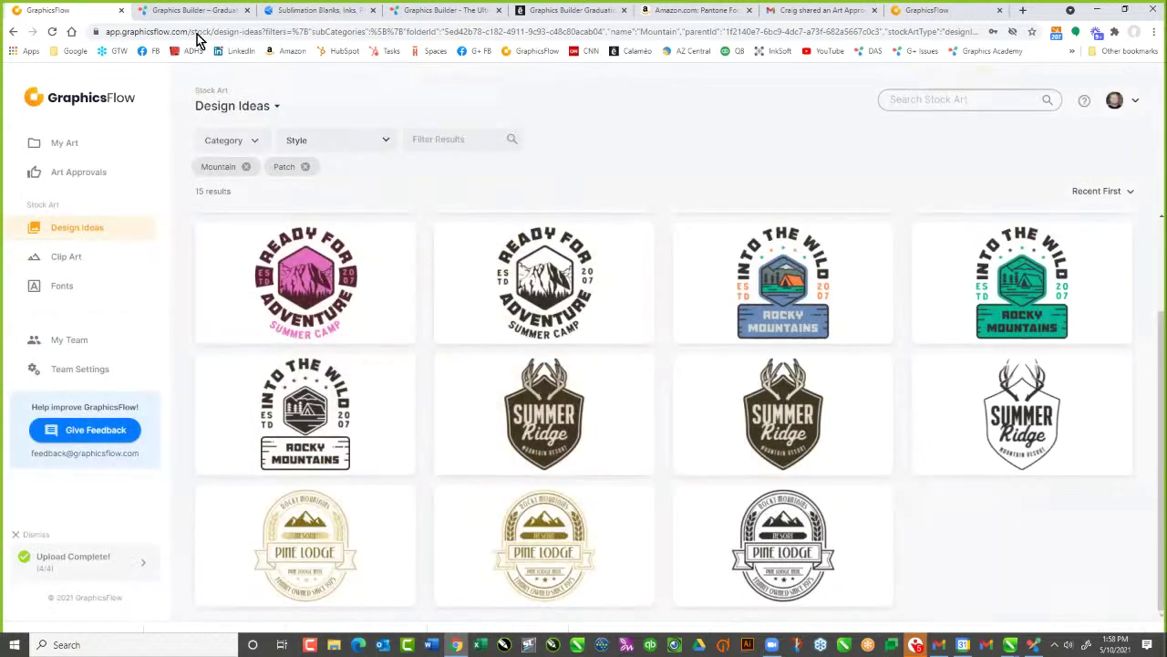
pyautogui.click(197, 33)
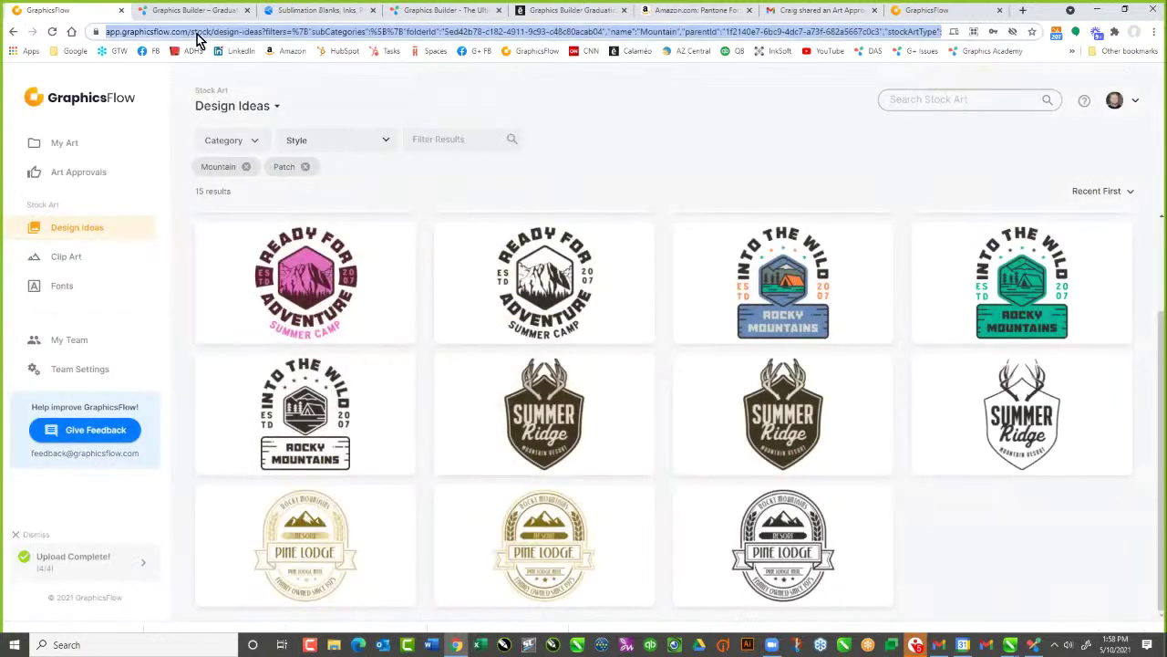
pyautogui.write('CON')
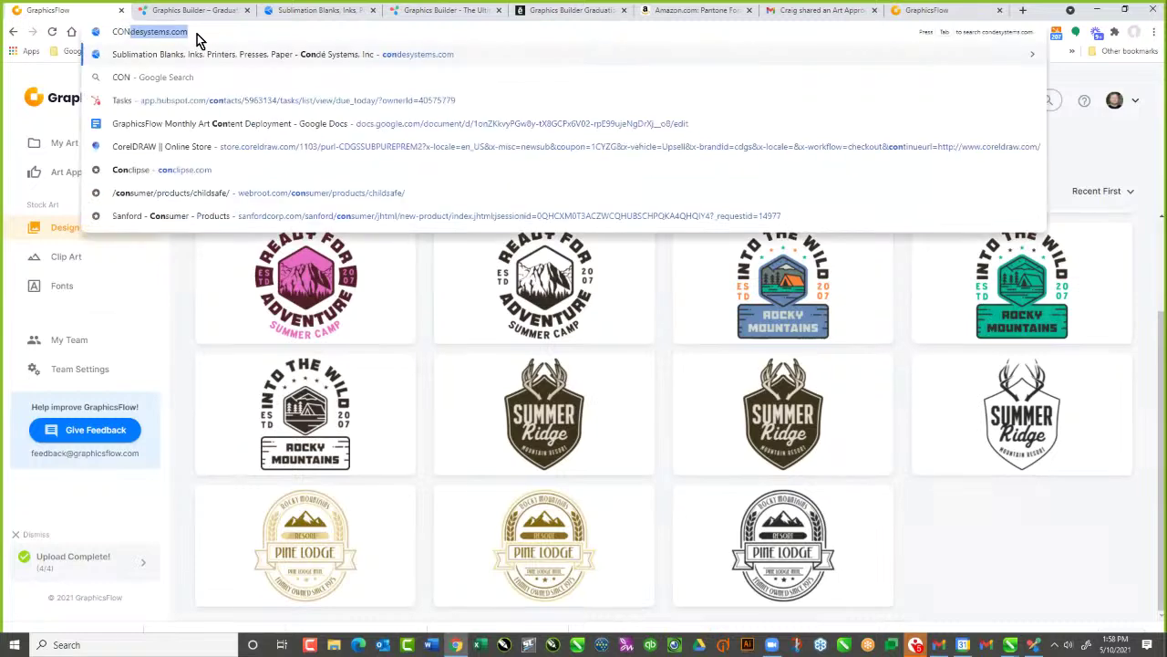
pyautogui.press('BackSpace')
pyautogui.press('BackSpace')
pyautogui.press('BackSpace')
pyautogui.press('BackSpace')
pyautogui.press('Escape')
pyautogui.click(197, 34)
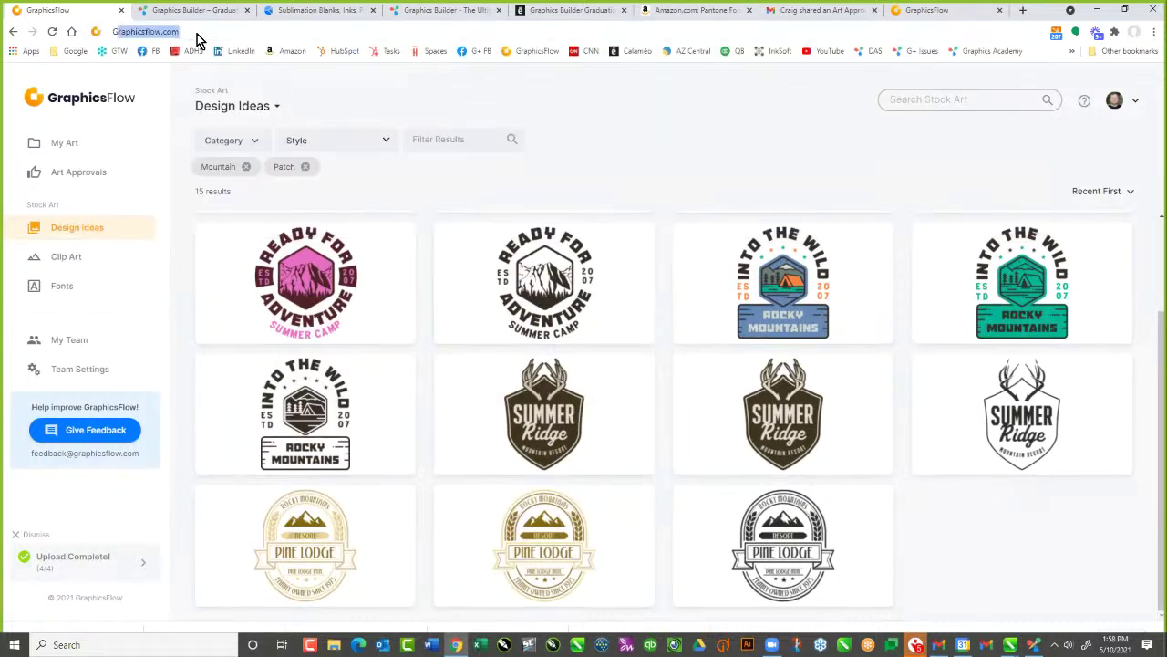
pyautogui.write('GRAPHIC')
pyautogui.press('Return')
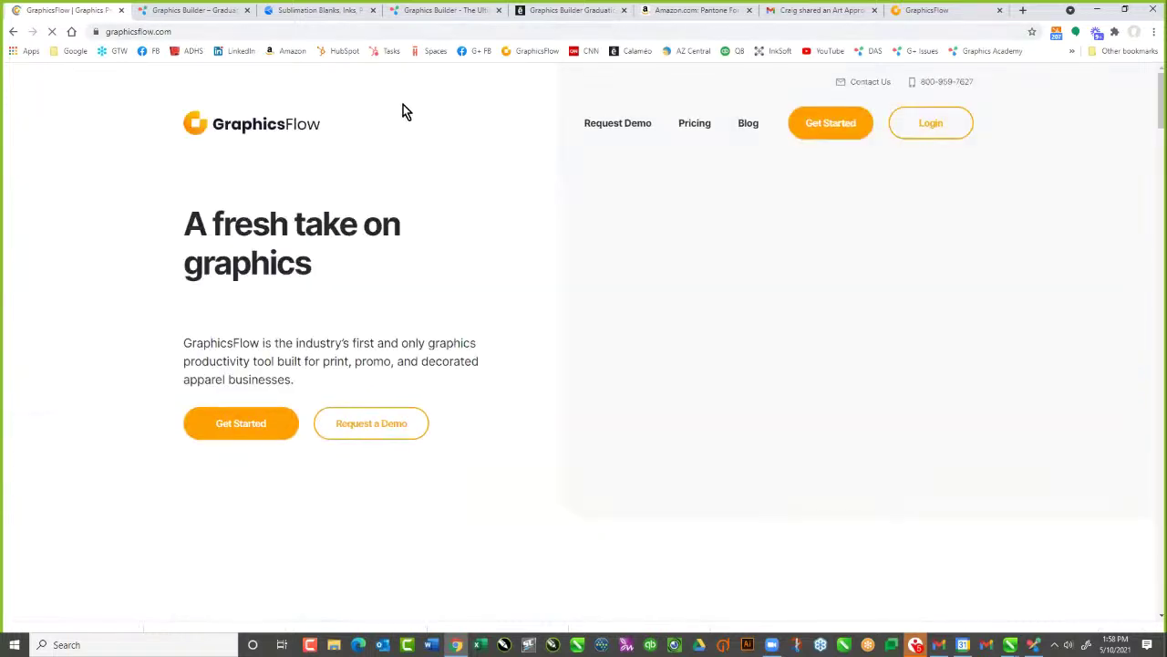
# Open the Create Your Account page via Get Started, then switch to the SW_25.ai approval tab
pyautogui.click(850, 121)
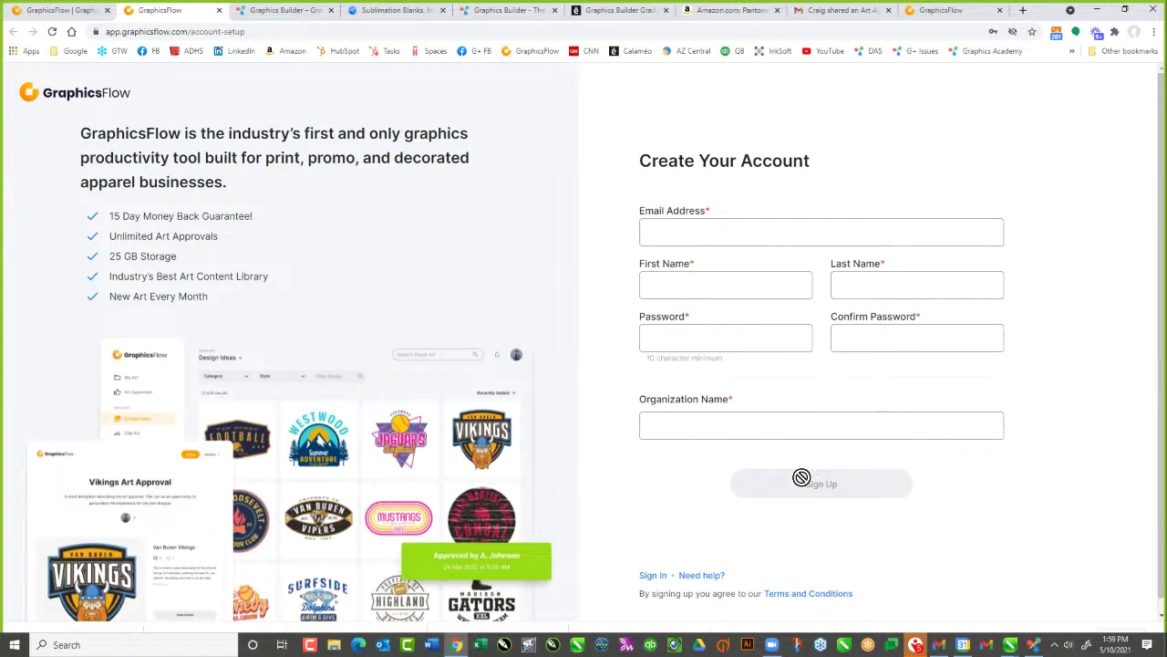
pyautogui.click(87, 11)
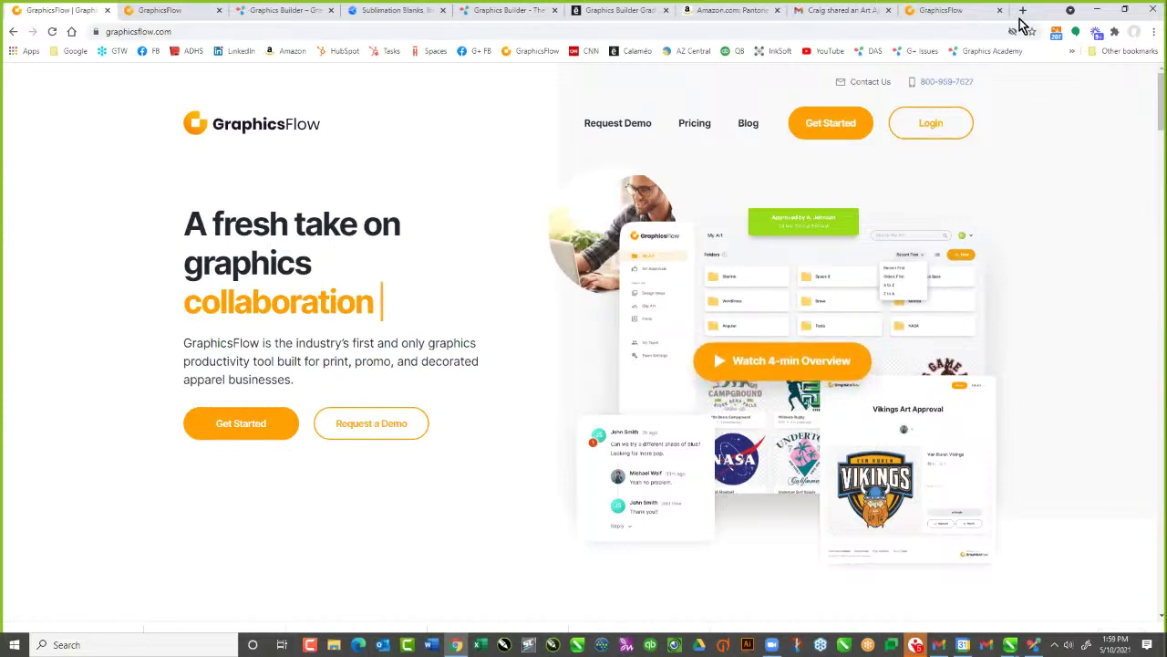
pyautogui.click(942, 13)
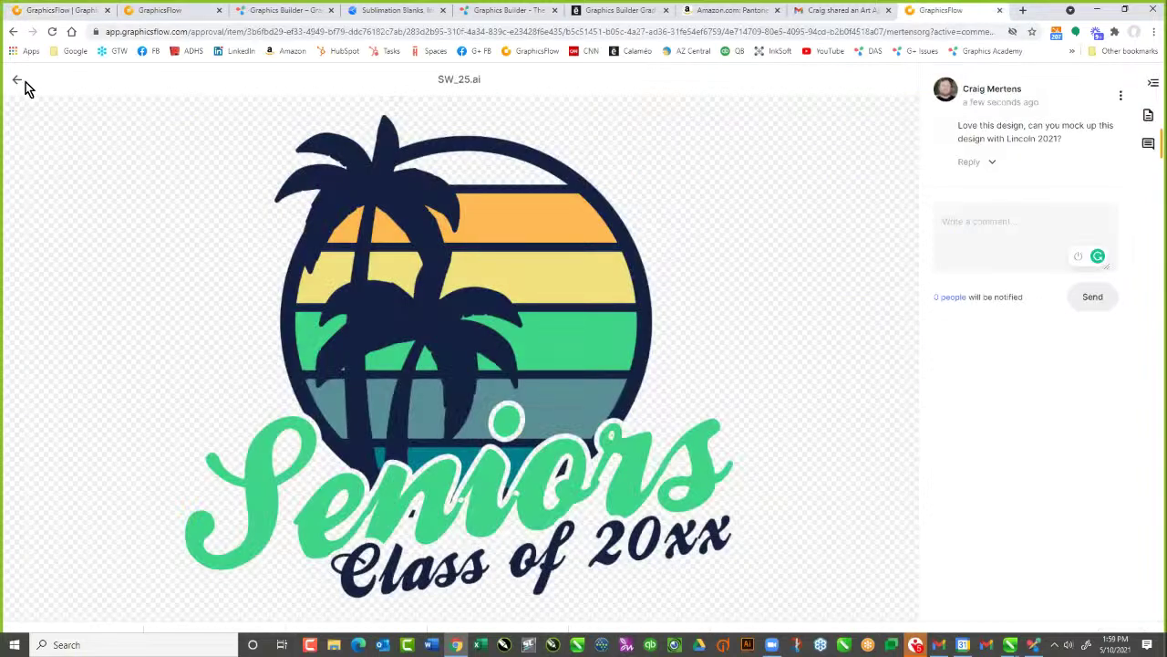